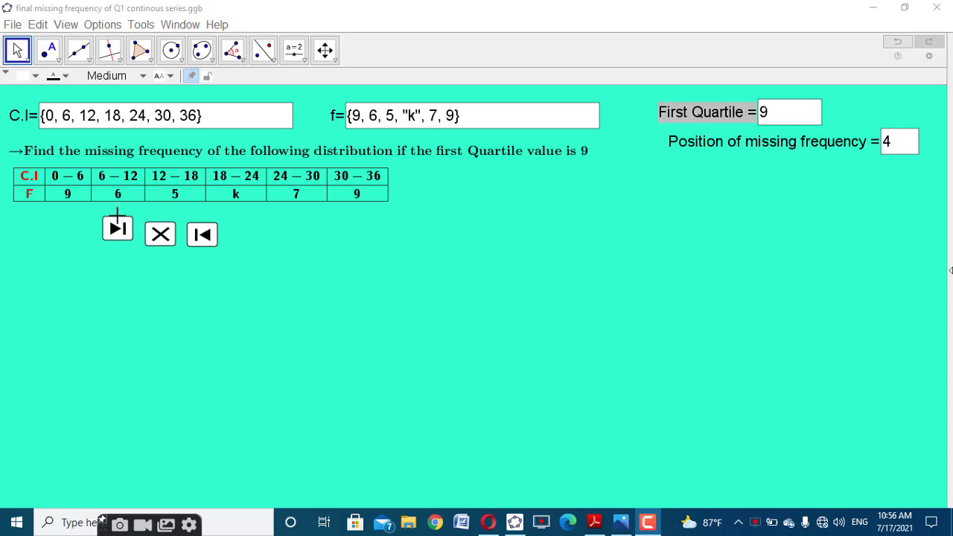
# Reveal the cumulative frequency table of the solution row by row, from the 0–6 class through the total N.
pyautogui.click(118, 229)
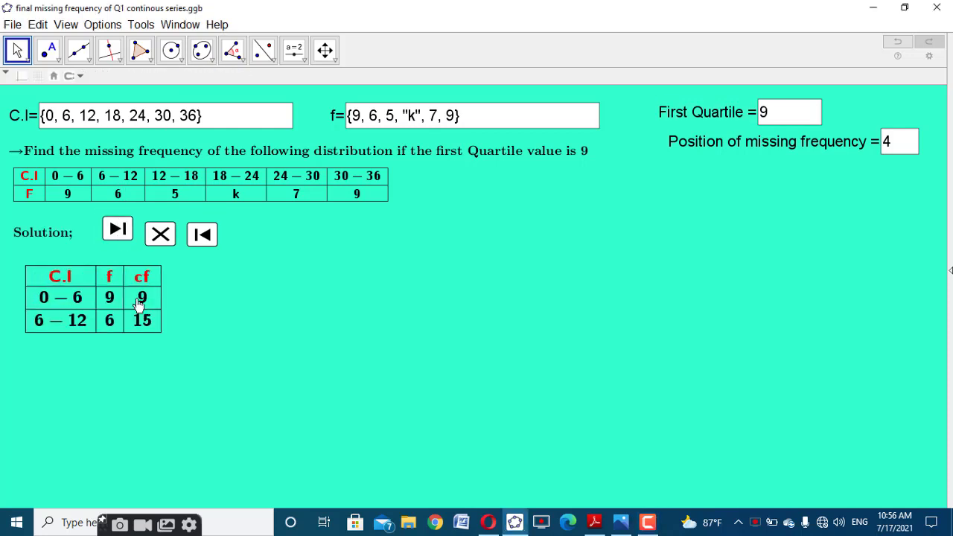
pyautogui.click(118, 228)
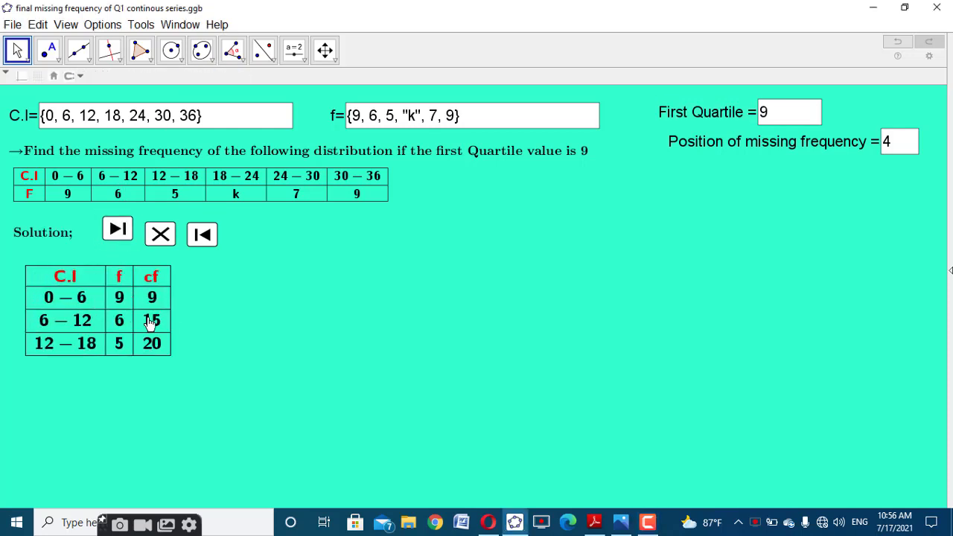
pyautogui.click(120, 230)
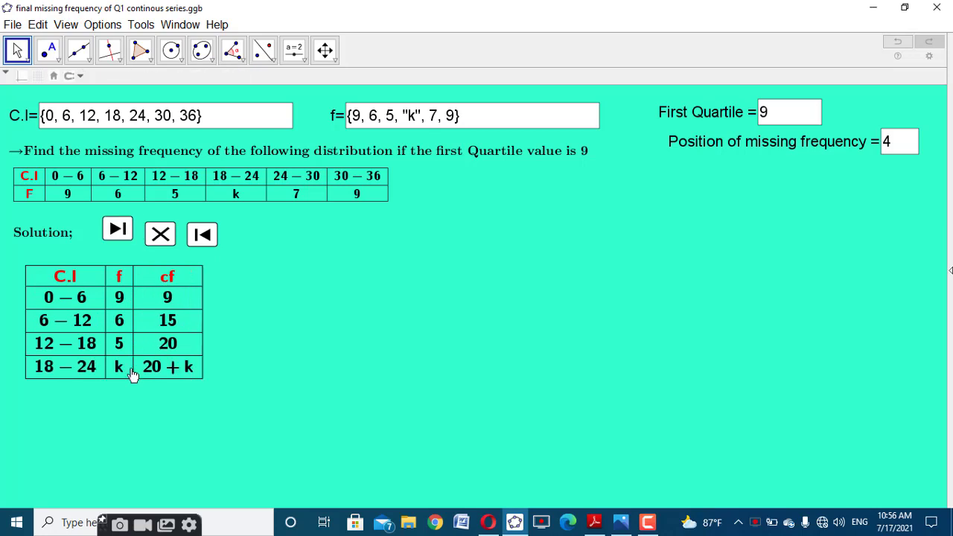
pyautogui.click(115, 230)
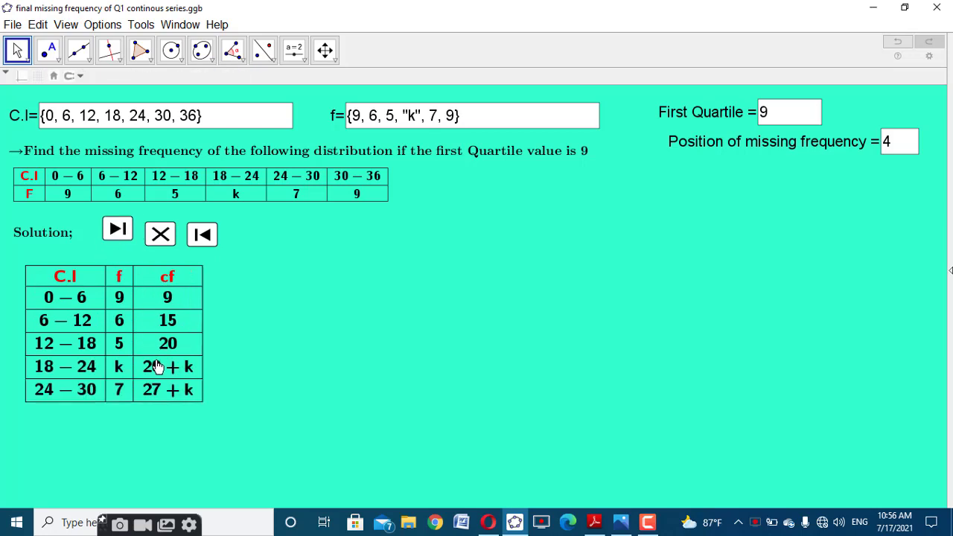
pyautogui.click(119, 225)
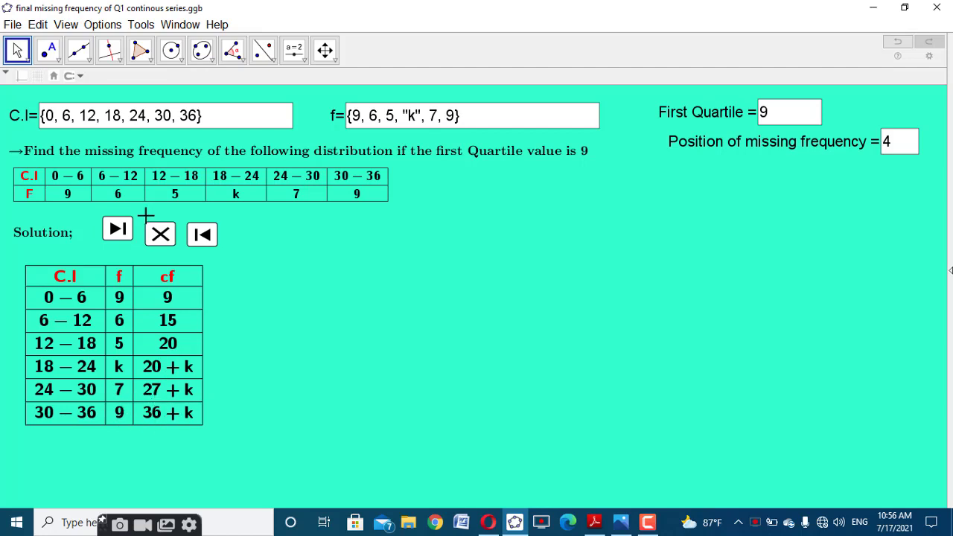
pyautogui.click(119, 229)
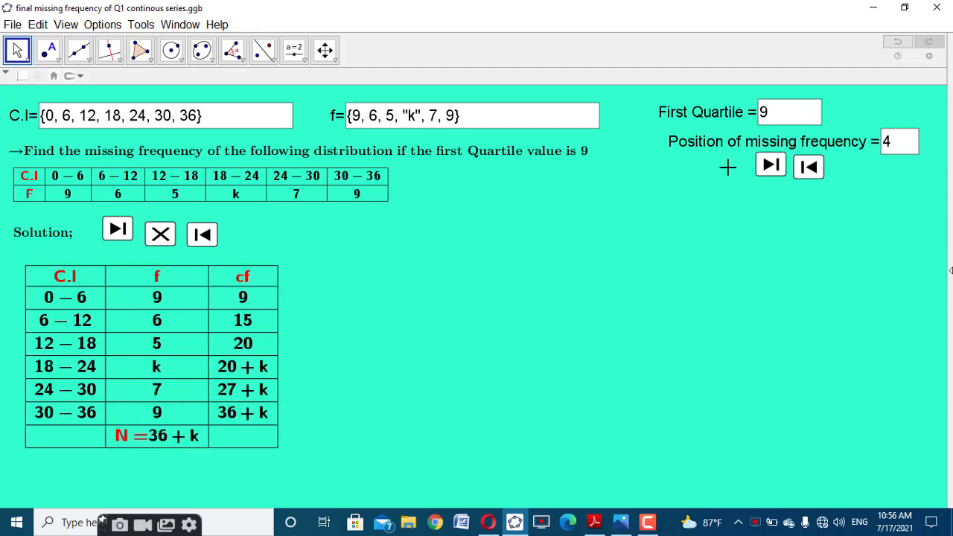
# Reveal the given quartile, its class with L, f, c.f and h, and the Q1 formula with the values substituted.
pyautogui.click(774, 163)
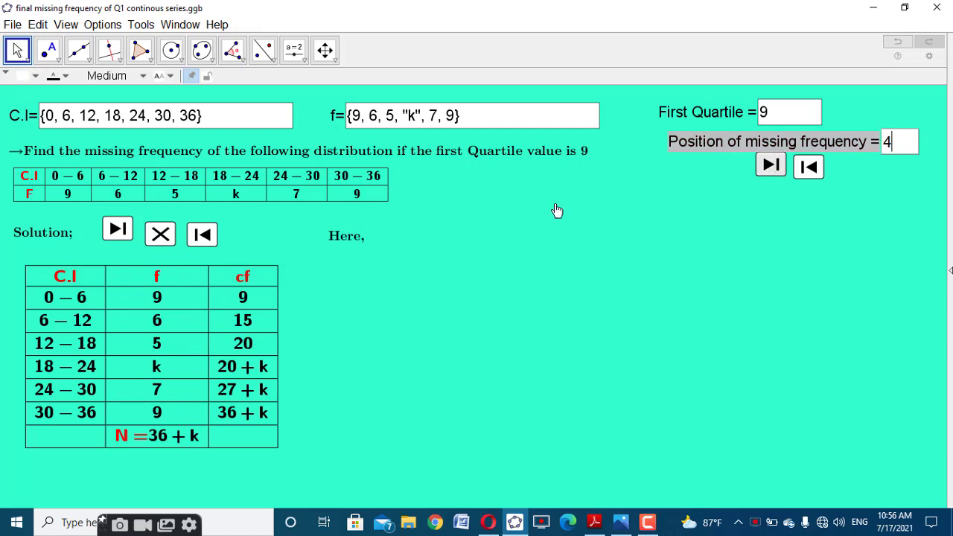
pyautogui.click(772, 164)
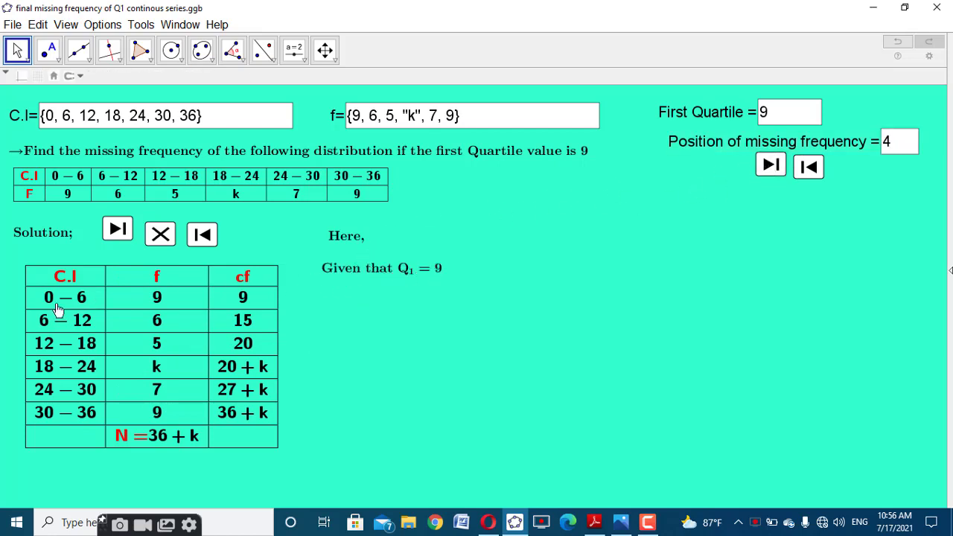
pyautogui.click(771, 171)
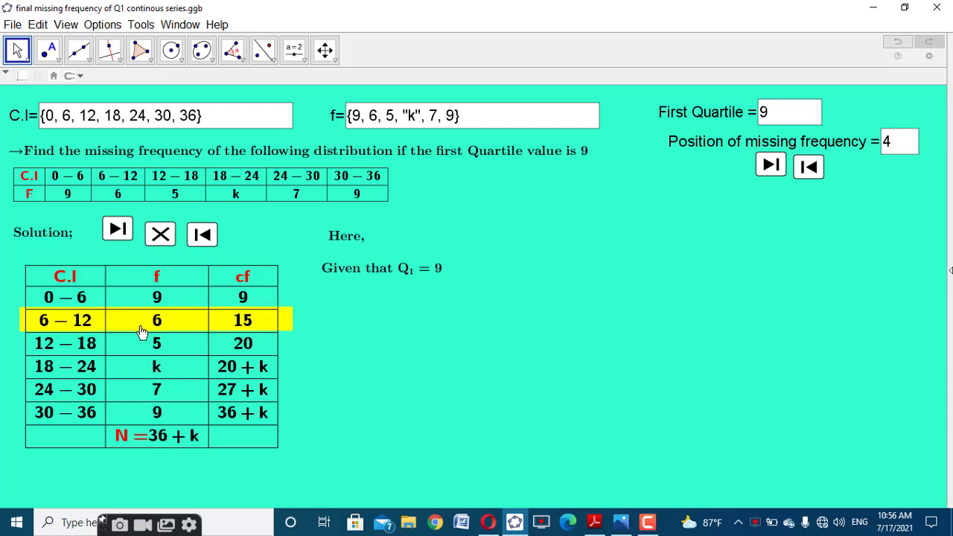
pyautogui.click(767, 165)
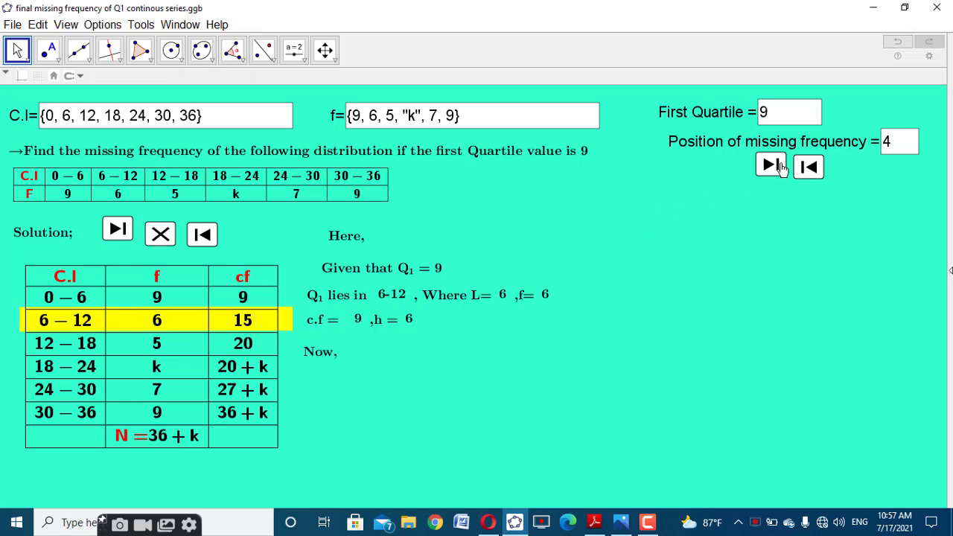
pyautogui.click(779, 164)
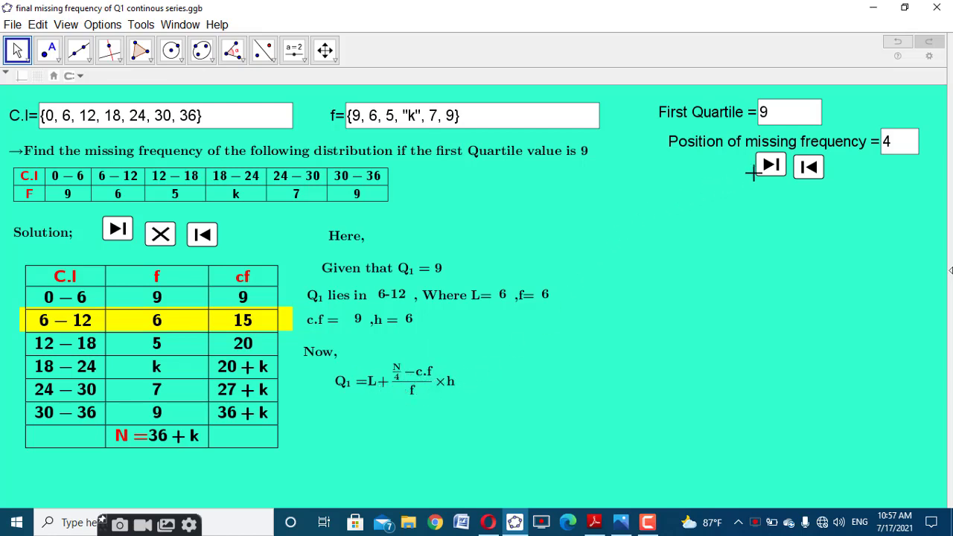
pyautogui.click(765, 170)
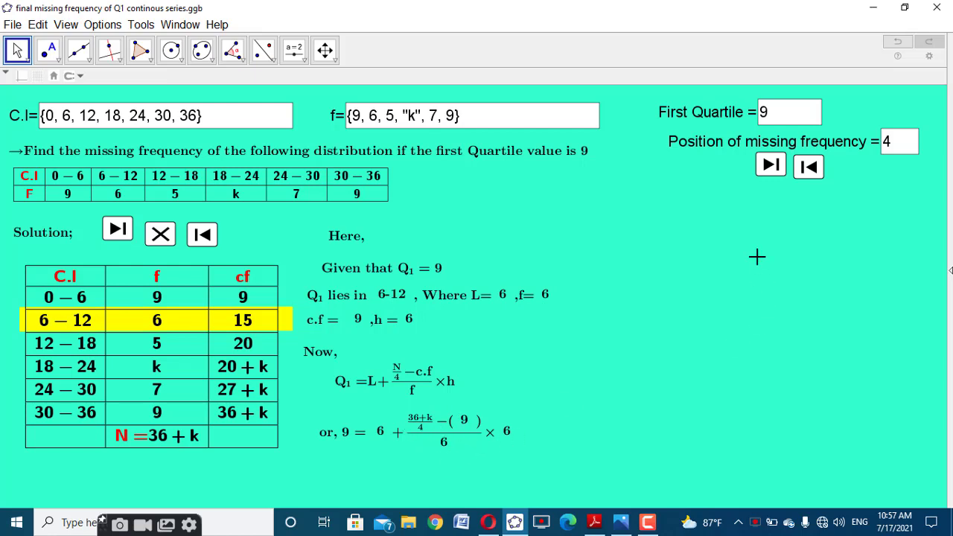
# Reveal the remaining lines of the equation's simplification one by one, through the final value of k.
pyautogui.click(773, 168)
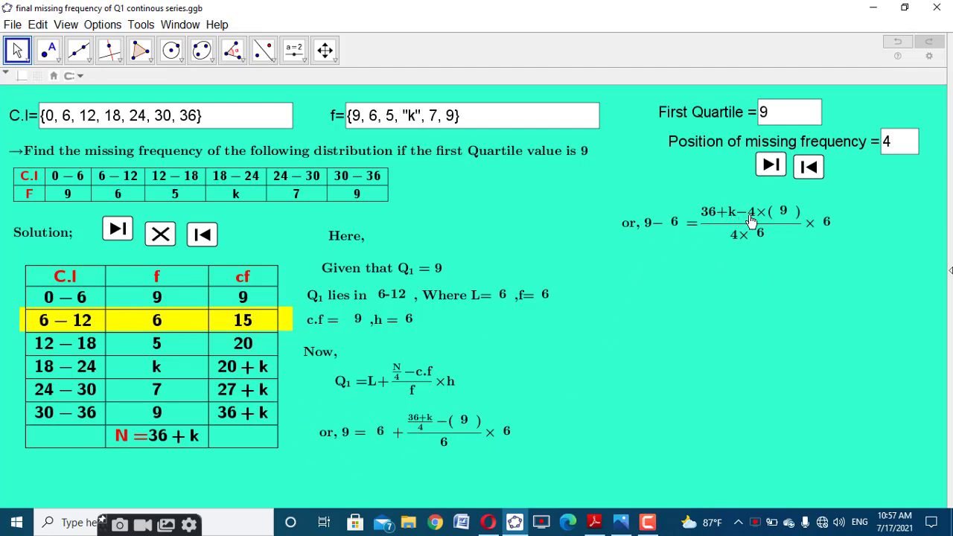
pyautogui.click(772, 168)
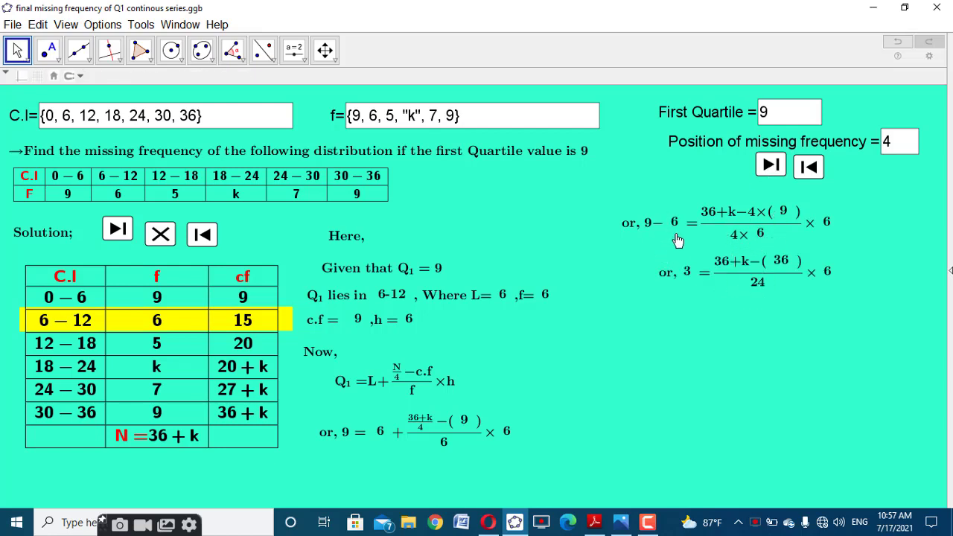
pyautogui.click(768, 171)
pyautogui.click(770, 167)
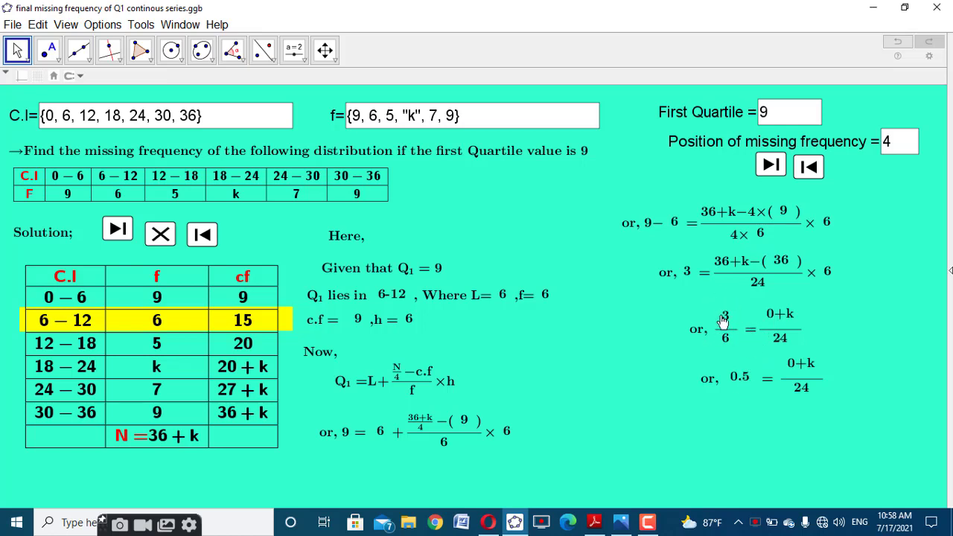
pyautogui.click(771, 165)
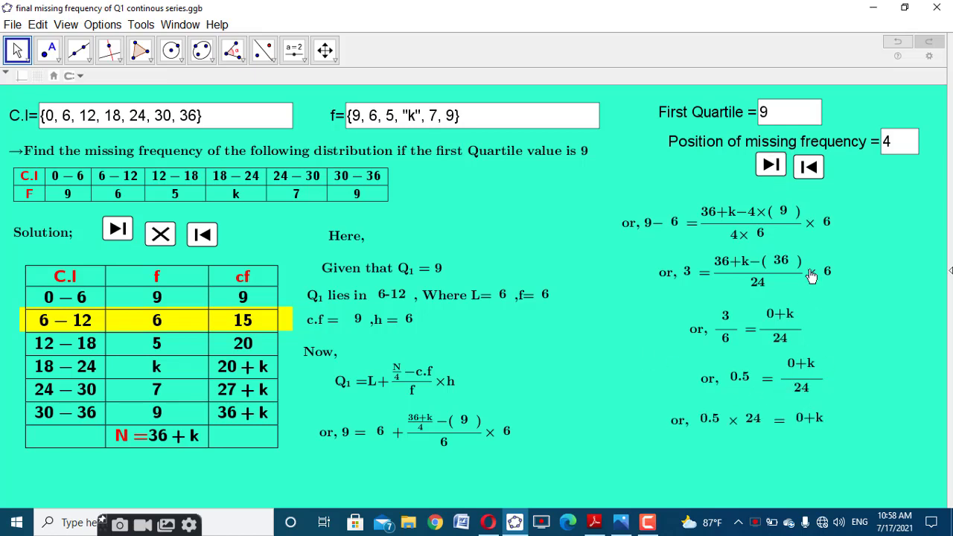
pyautogui.click(771, 166)
pyautogui.click(757, 166)
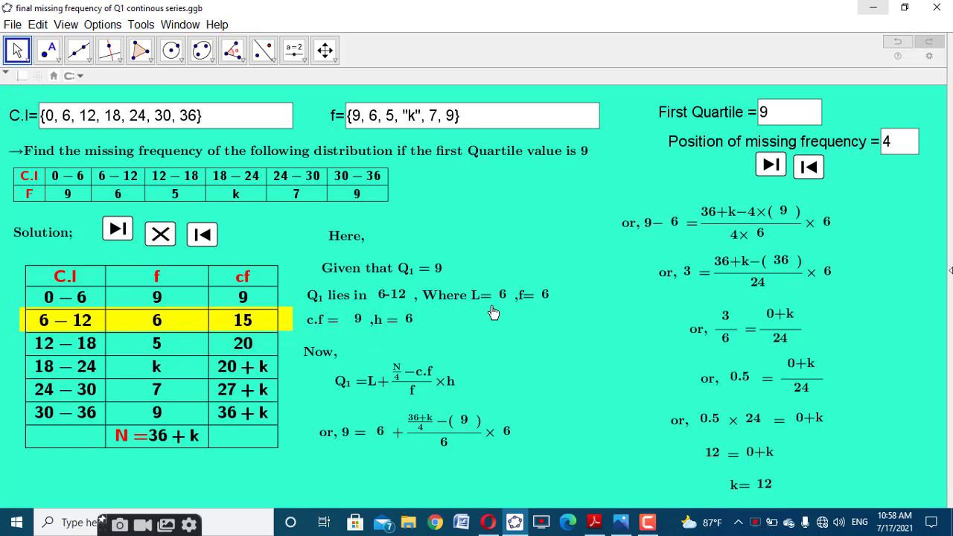
# Switch to Adobe Reader, examine question (b)'s given Q1 and class table with the missing frequency, and return to GeoGebra.
pyautogui.click(599, 520)
pyautogui.scroll(-5, 280, 286)
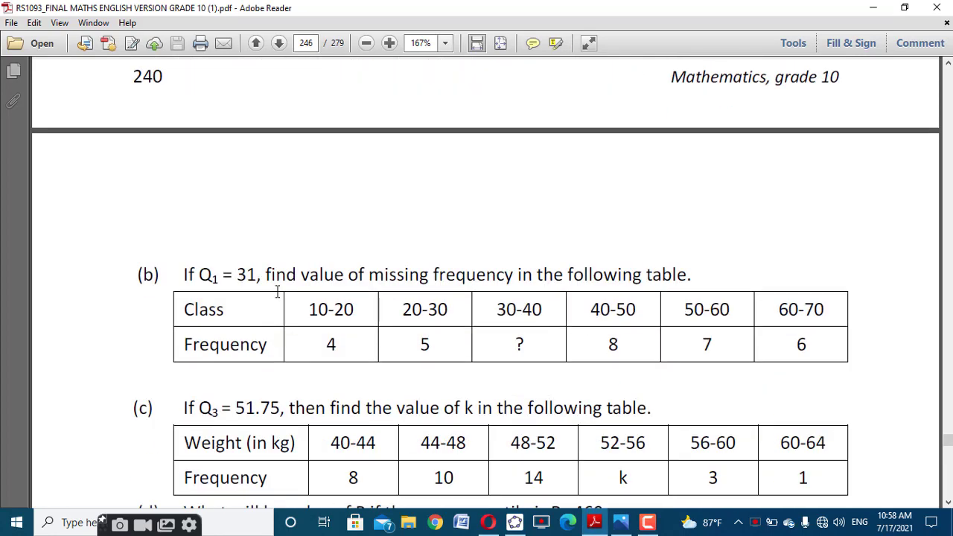
pyautogui.moveTo(232, 277); pyautogui.dragTo(261, 276)
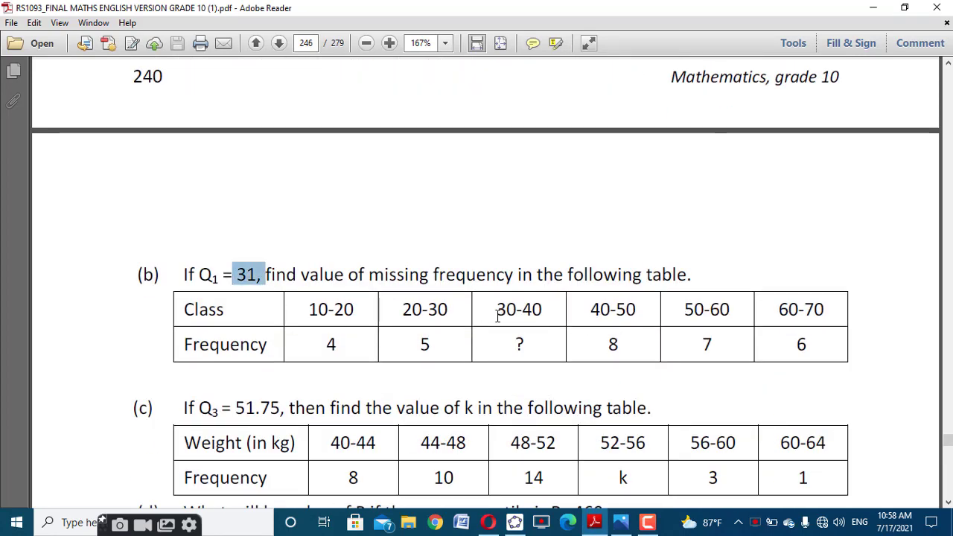
pyautogui.moveTo(495, 312); pyautogui.dragTo(521, 343)
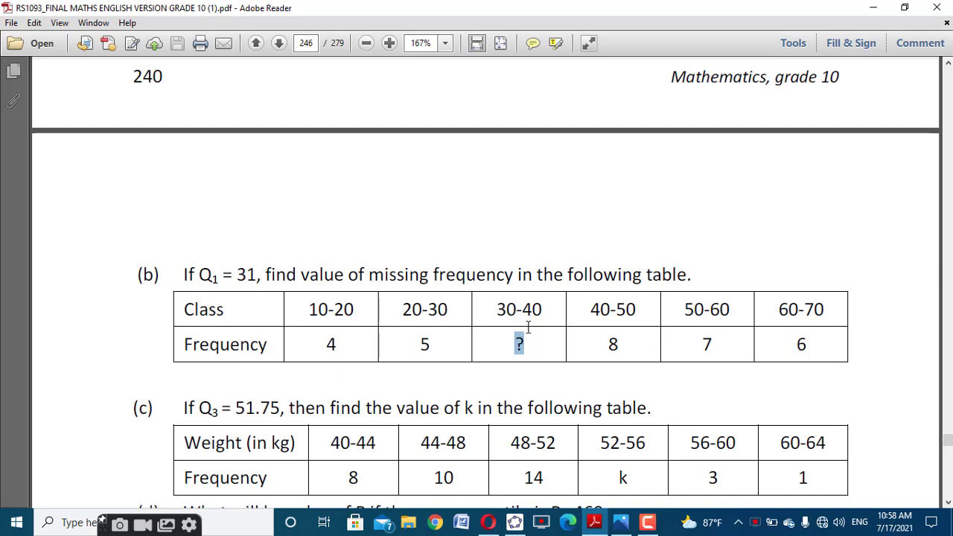
pyautogui.click(551, 249)
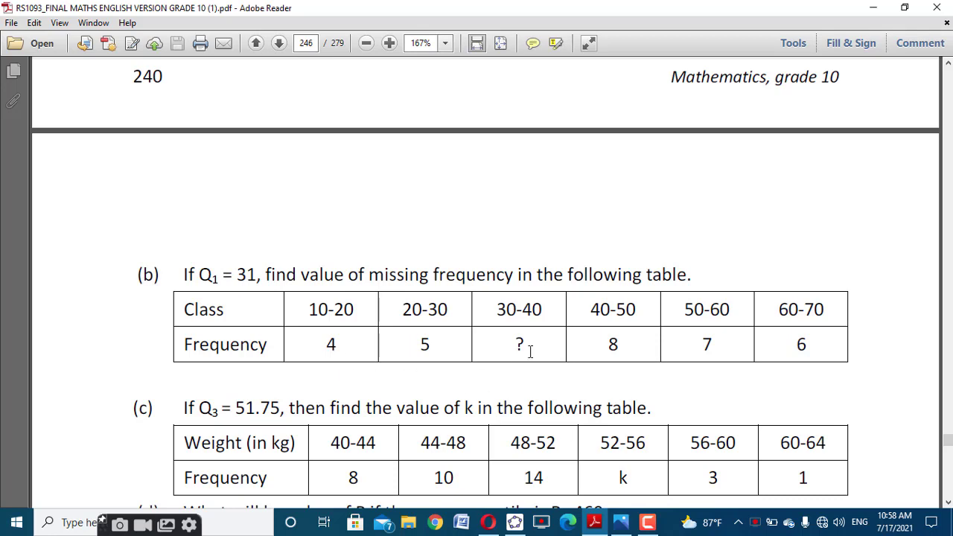
pyautogui.click(518, 522)
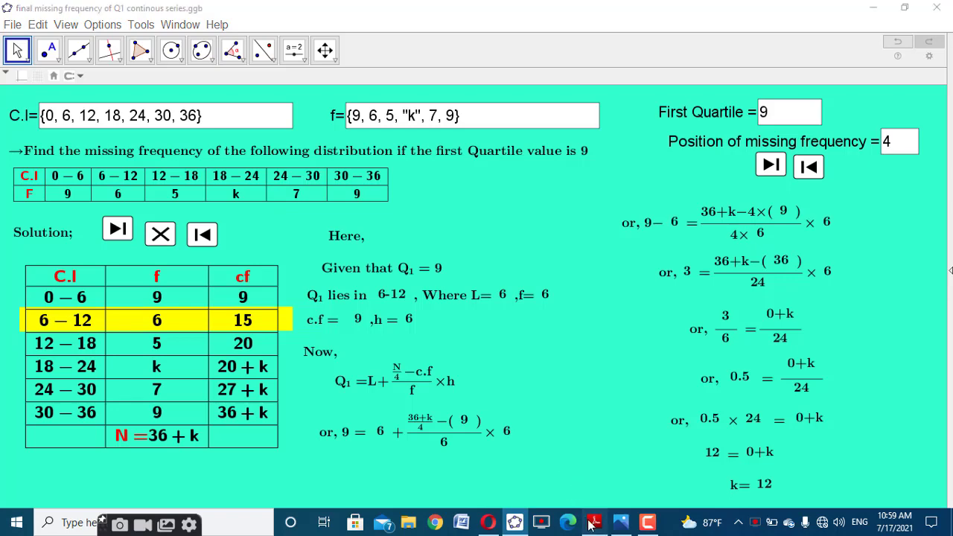
pyautogui.click(594, 523)
pyautogui.click(518, 522)
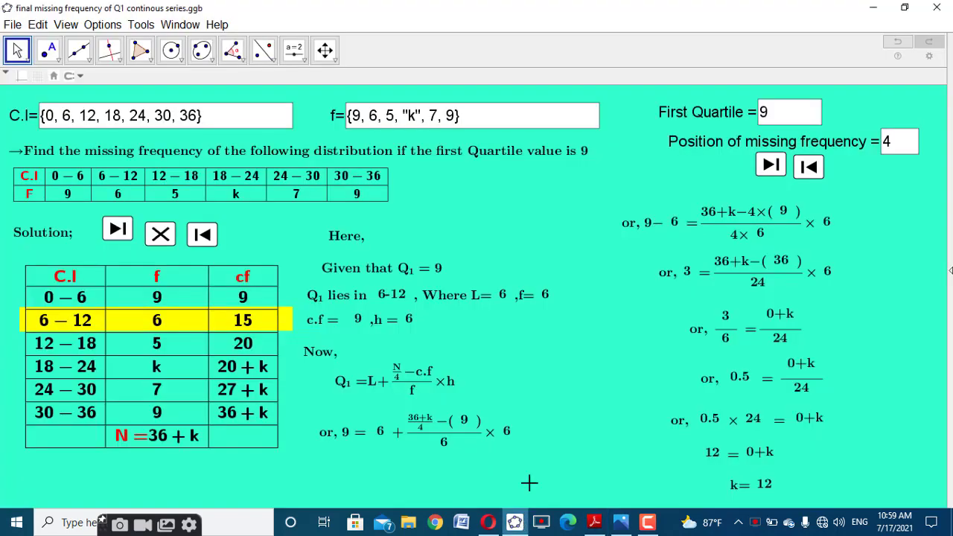
# Replace the class interval list C.I with {10, 20, 30, 40, 50, 60, 70}.
pyautogui.click(229, 116)
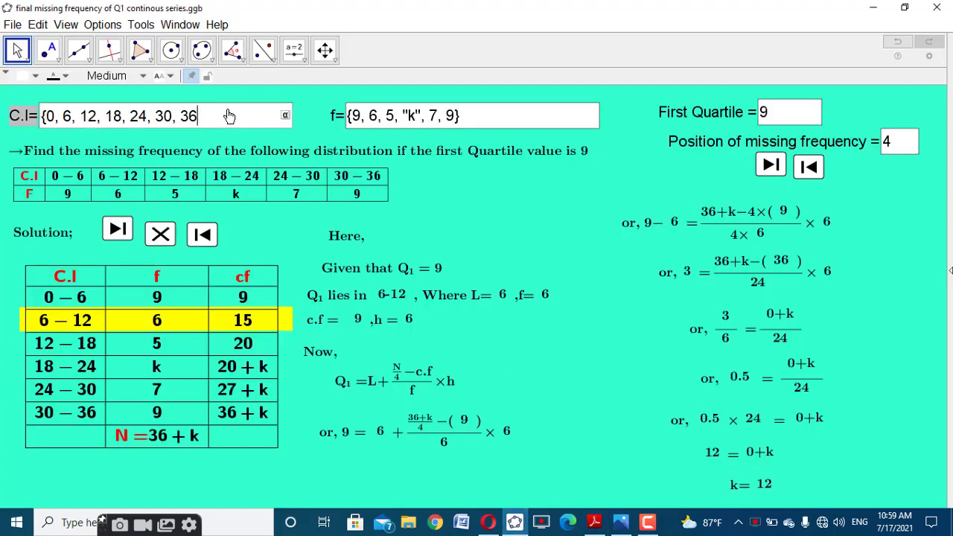
pyautogui.press('BackSpace')
pyautogui.press('BackSpace')
pyautogui.press('BackSpace')
pyautogui.press('BackSpace')
pyautogui.press('BackSpace')
pyautogui.press('BackSpace')
pyautogui.press('BackSpace')
pyautogui.press('BackSpace')
pyautogui.press('BackSpace')
pyautogui.press('BackSpace')
pyautogui.press('BackSpace')
pyautogui.press('BackSpace')
pyautogui.press('BackSpace')
pyautogui.press('BackSpace')
pyautogui.press('BackSpace')
pyautogui.press('BackSpace')
pyautogui.press('BackSpace')
pyautogui.press('BackSpace')
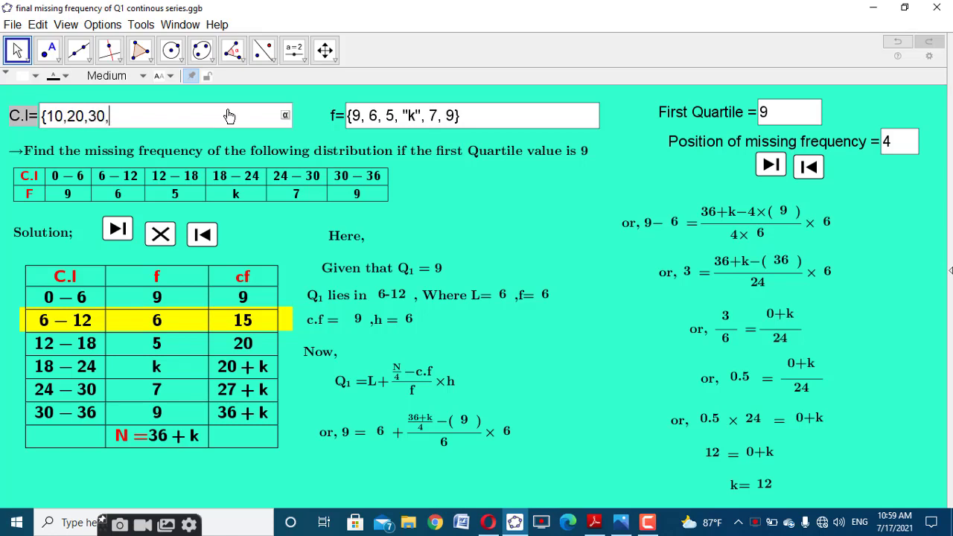
pyautogui.write('50')
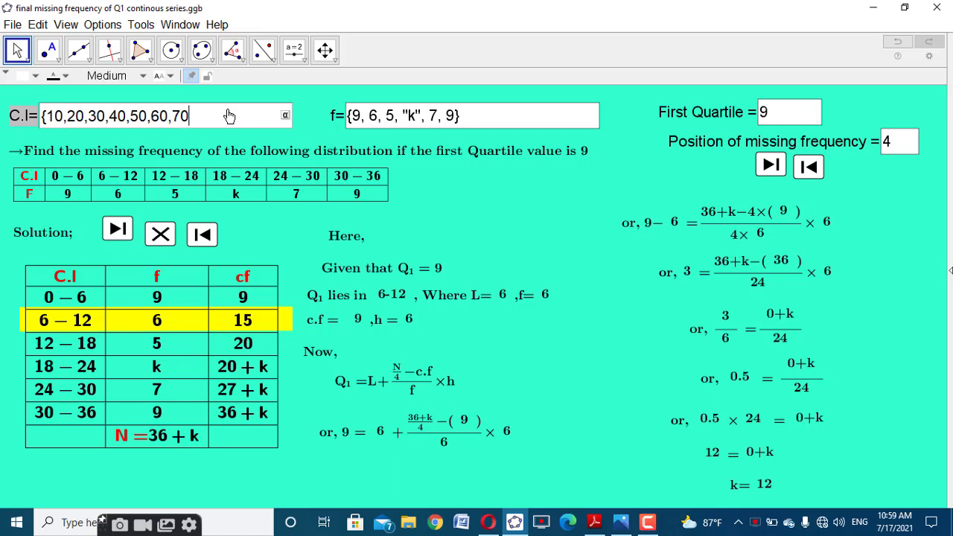
pyautogui.write(', 60, 70}')
pyautogui.press('Return')
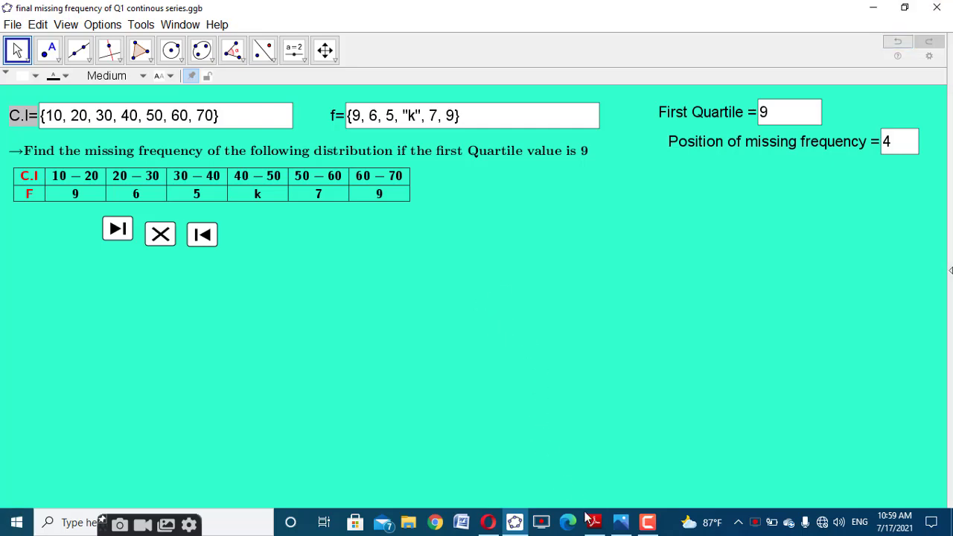
# Switch to Adobe Reader, read the class frequencies of question (b), and return to the GeoGebra worksheet.
pyautogui.click(620, 522)
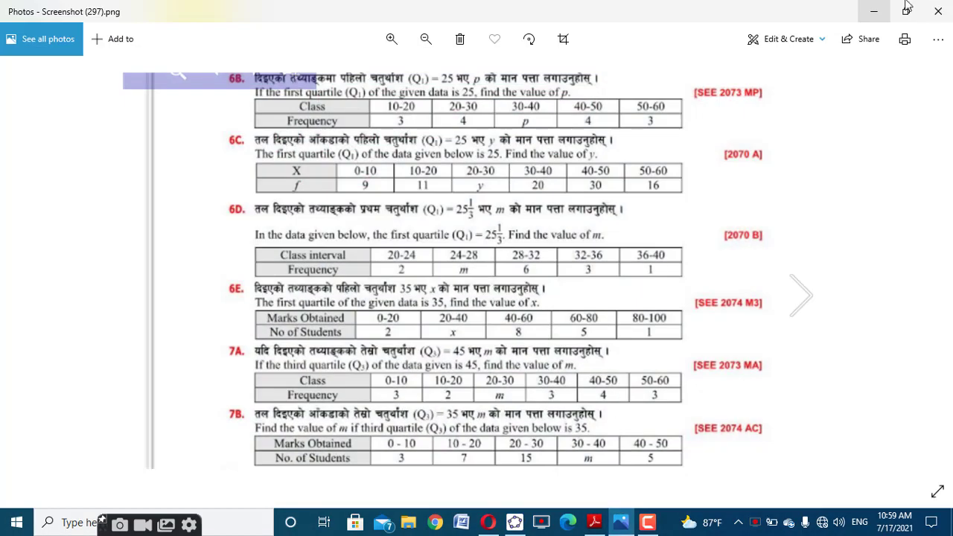
pyautogui.click(884, 9)
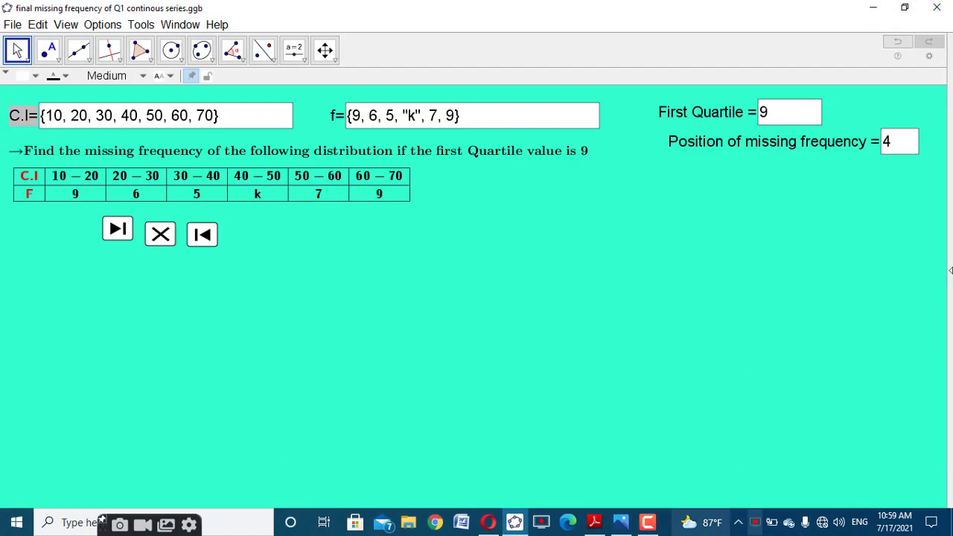
pyautogui.click(594, 522)
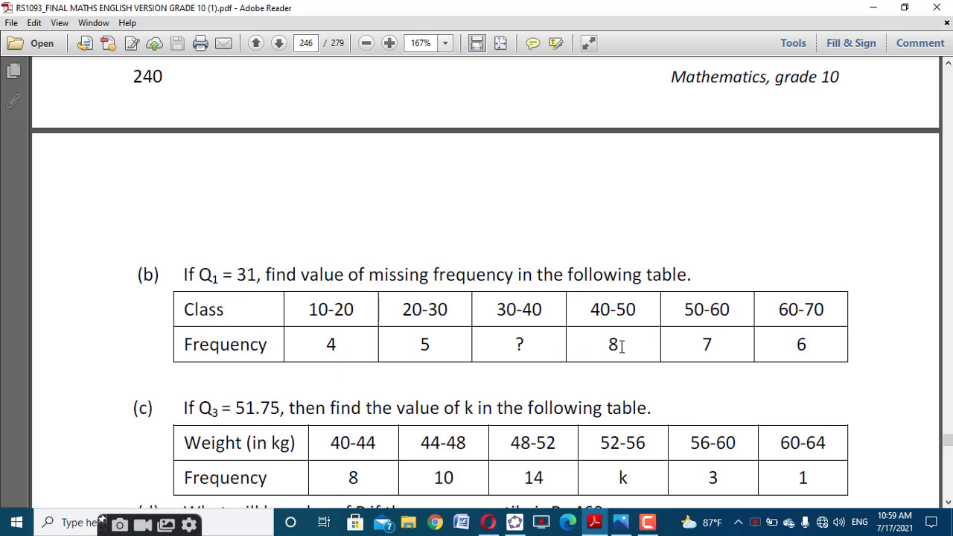
pyautogui.click(516, 522)
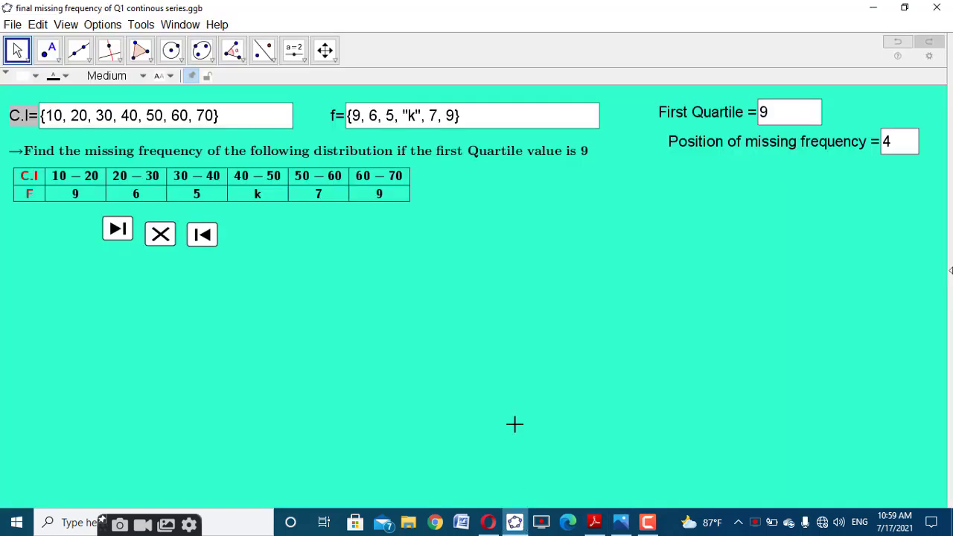
# Replace the frequency list f with {4, 5, "q", 8, 7, 6}, using q for the missing frequency.
pyautogui.doubleClick(390, 116)
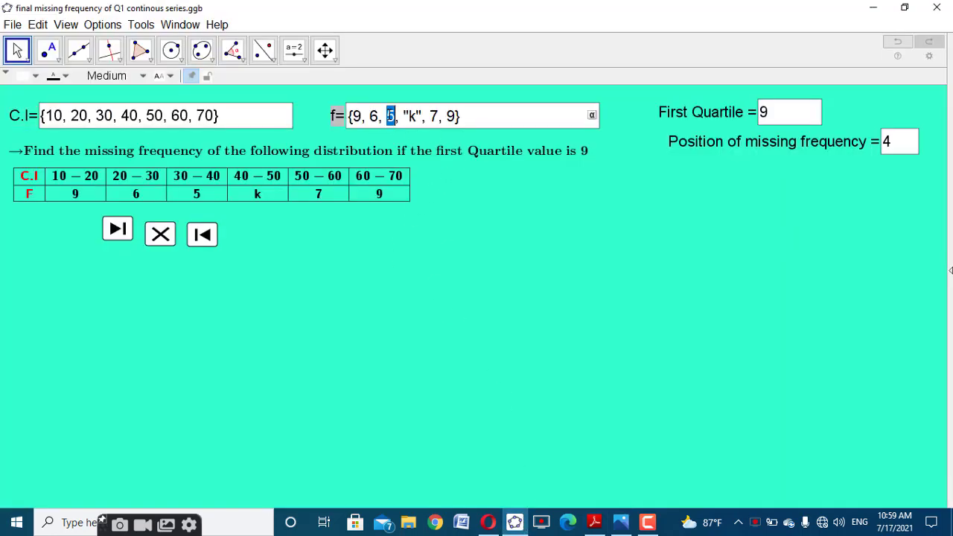
pyautogui.moveTo(390, 116); pyautogui.dragTo(355, 116)
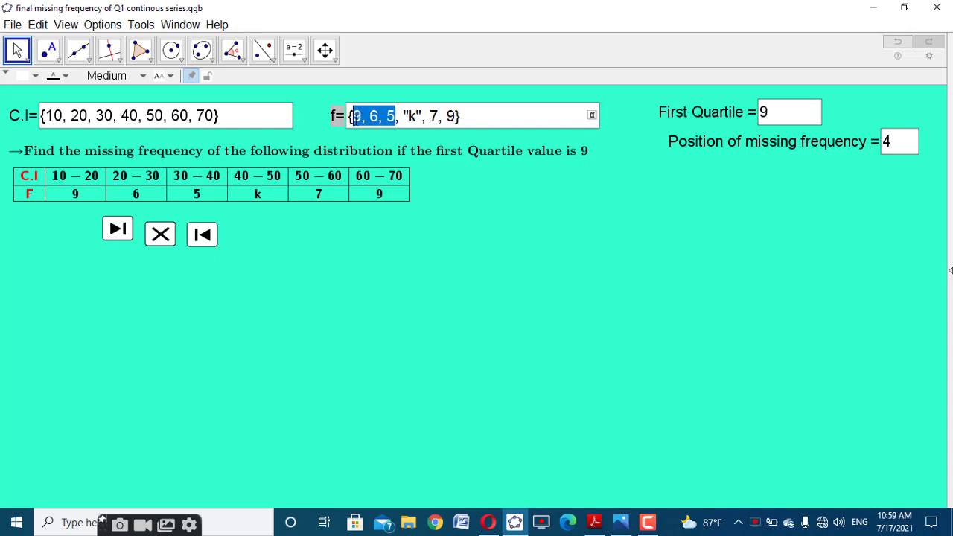
pyautogui.write('4,5')
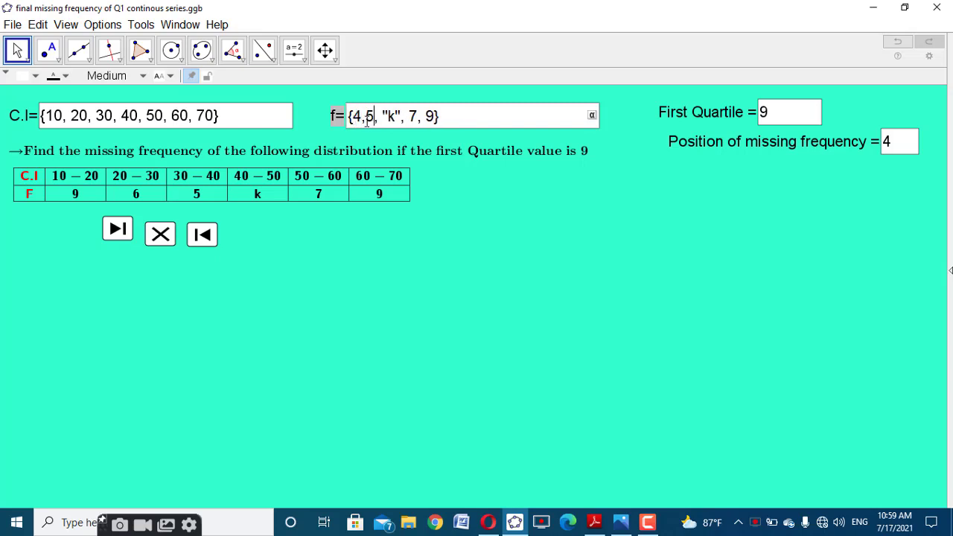
pyautogui.doubleClick(413, 116)
pyautogui.write('8')
pyautogui.press('BackSpace')
pyautogui.write('q')
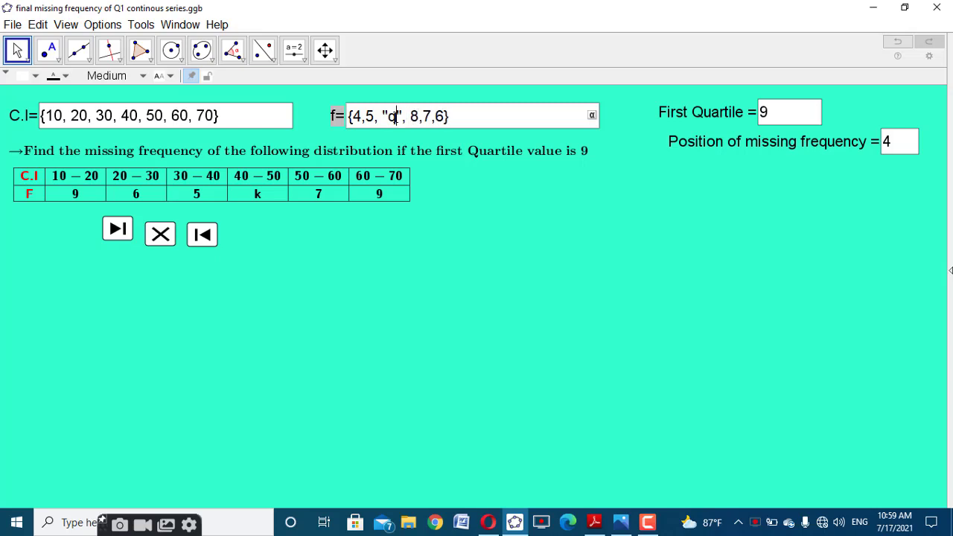
pyautogui.press('Return')
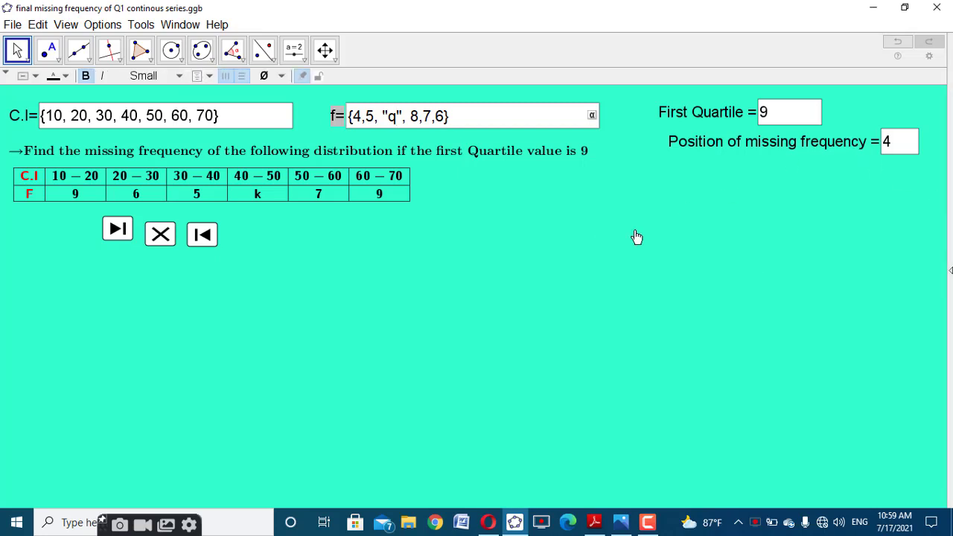
pyautogui.click(589, 235)
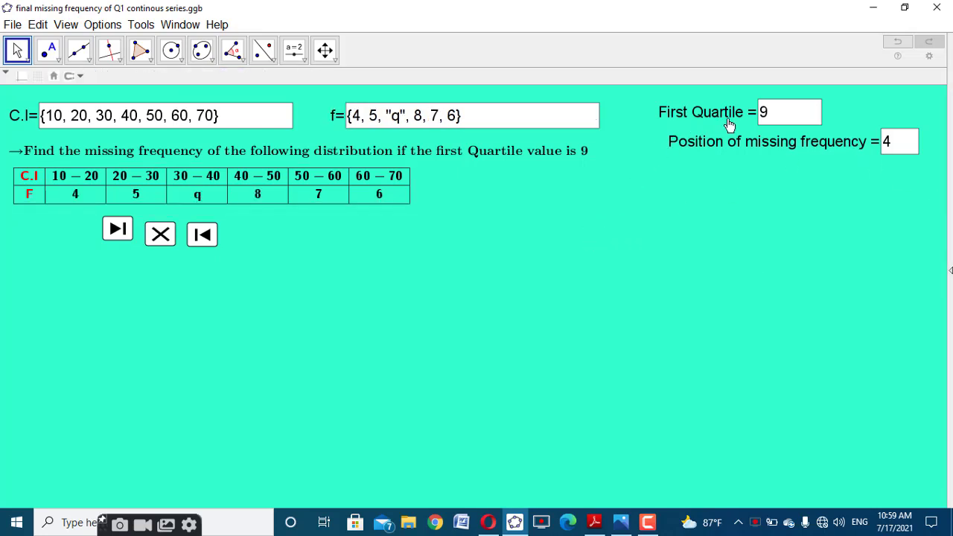
# Check question (b)'s Q1 in Adobe Reader, then set the worksheet's First Quartile to 31 and Position of missing frequency to 3.
pyautogui.click(595, 522)
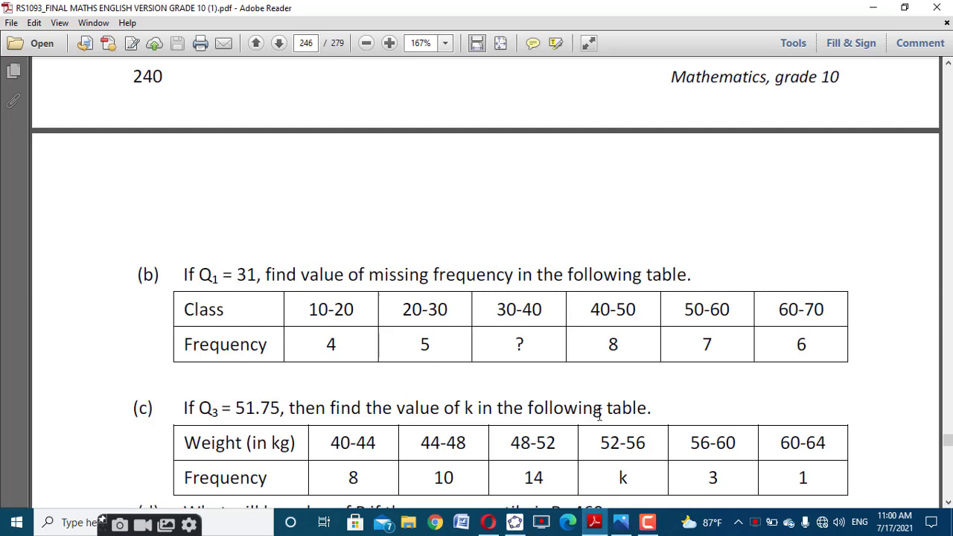
pyautogui.click(514, 522)
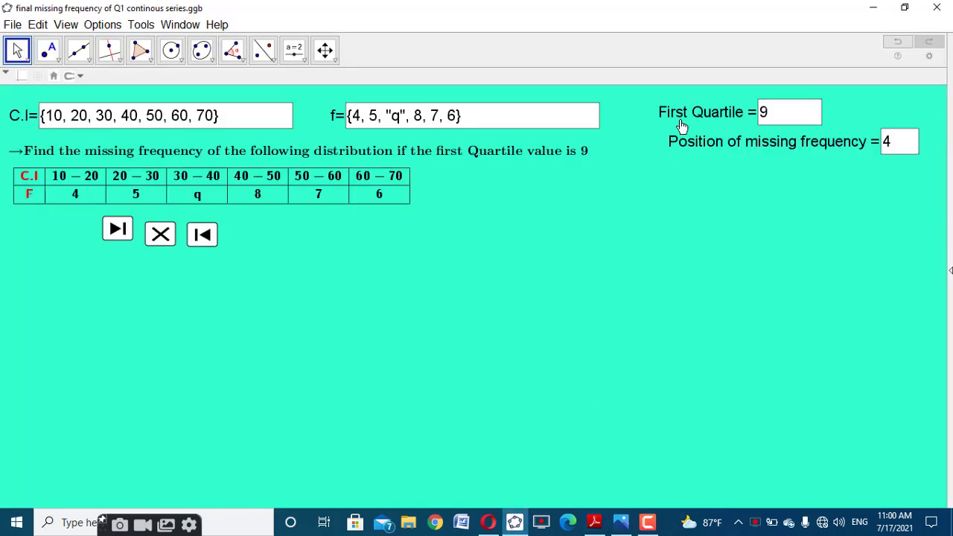
pyautogui.doubleClick(775, 109)
pyautogui.write('31')
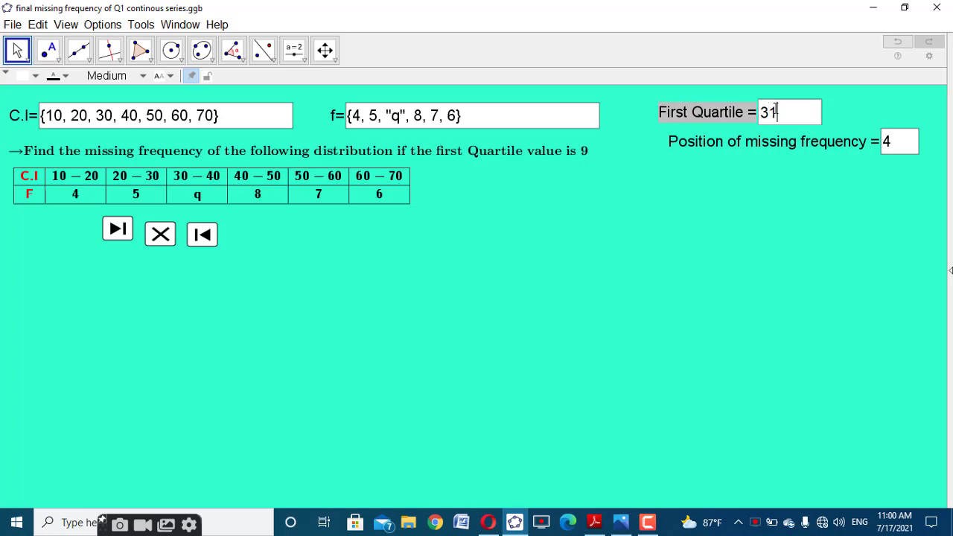
pyautogui.press('Return')
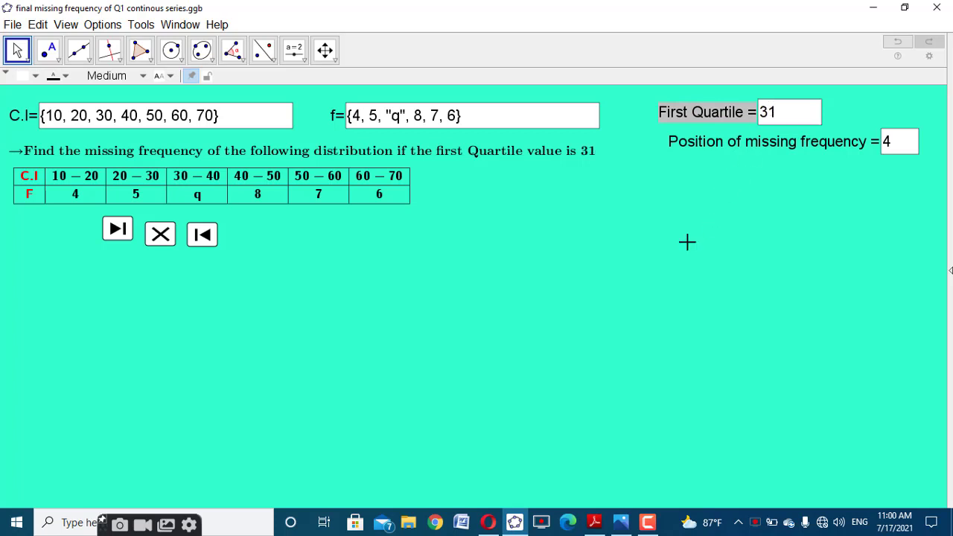
pyautogui.doubleClick(895, 142)
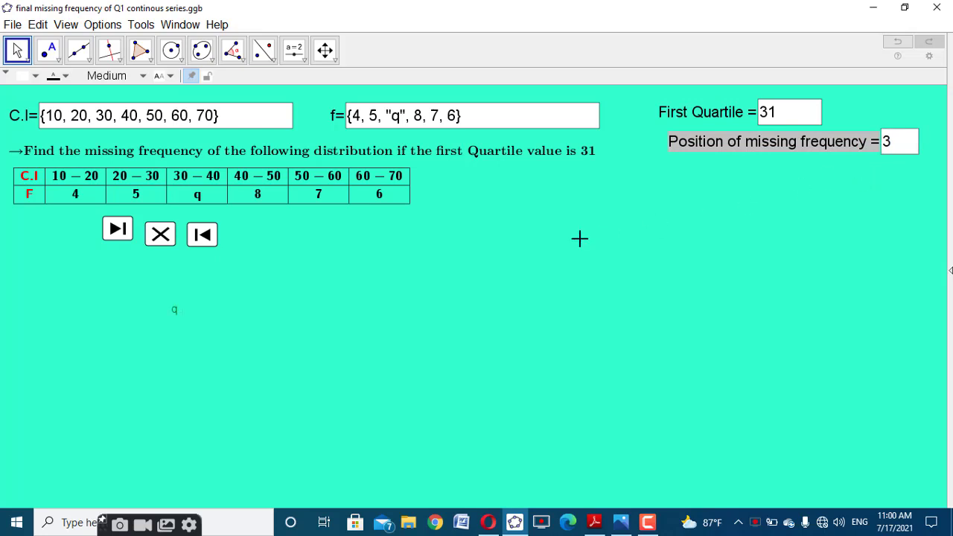
# Reveal the solution table of C.I, f and cf row by row, through the total N.
pyautogui.click(119, 235)
pyautogui.click(119, 236)
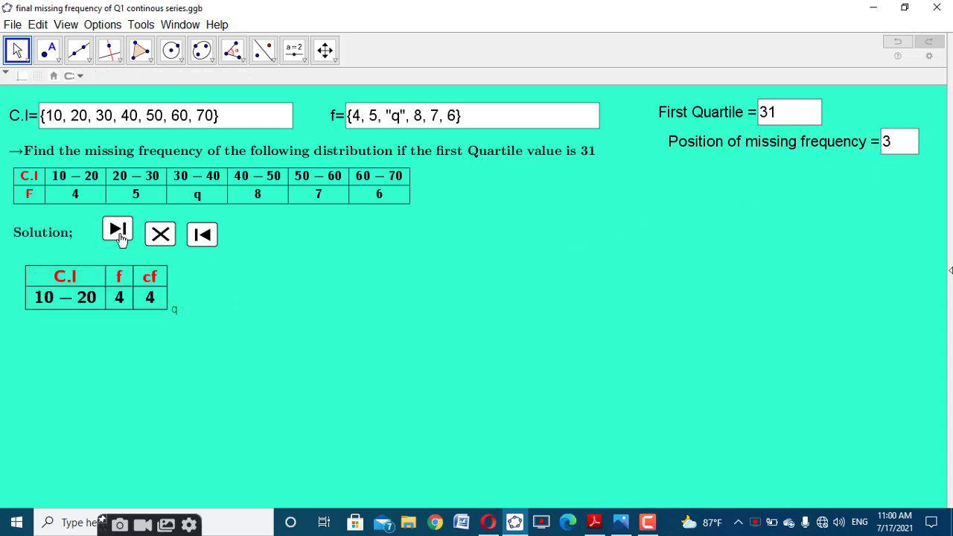
pyautogui.click(120, 236)
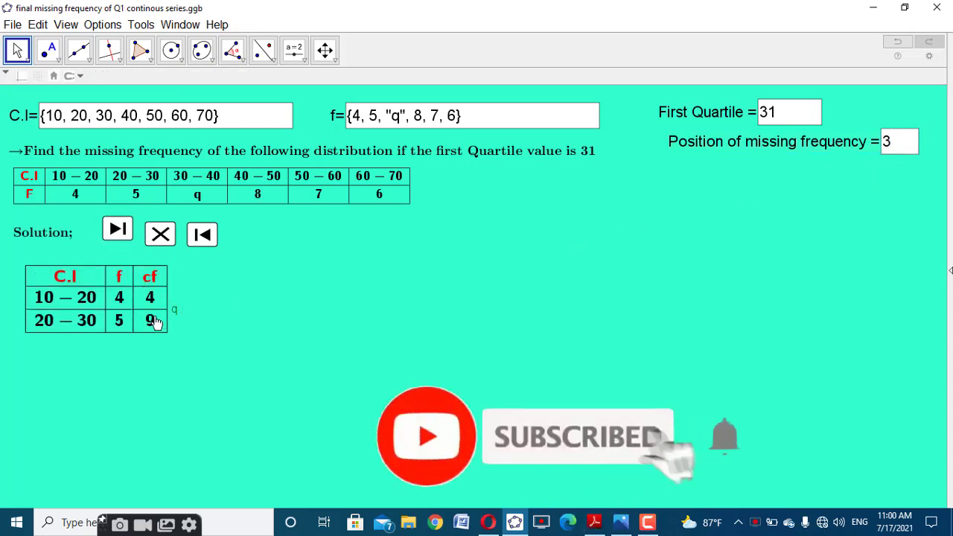
pyautogui.click(119, 233)
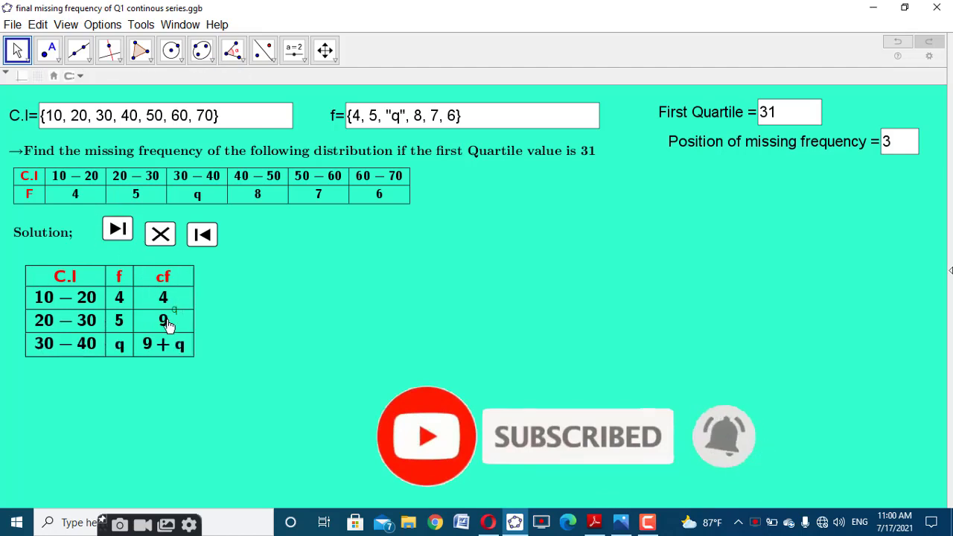
pyautogui.click(117, 232)
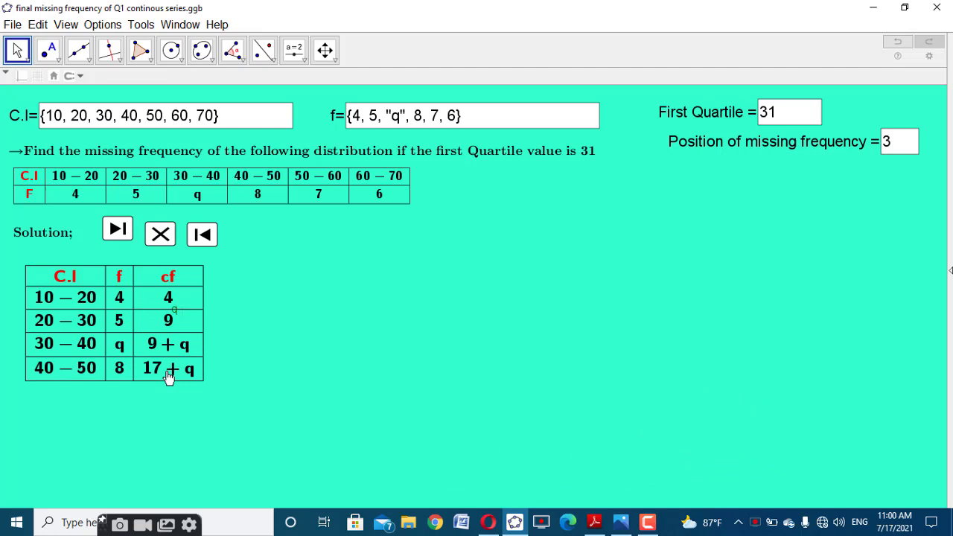
pyautogui.click(118, 231)
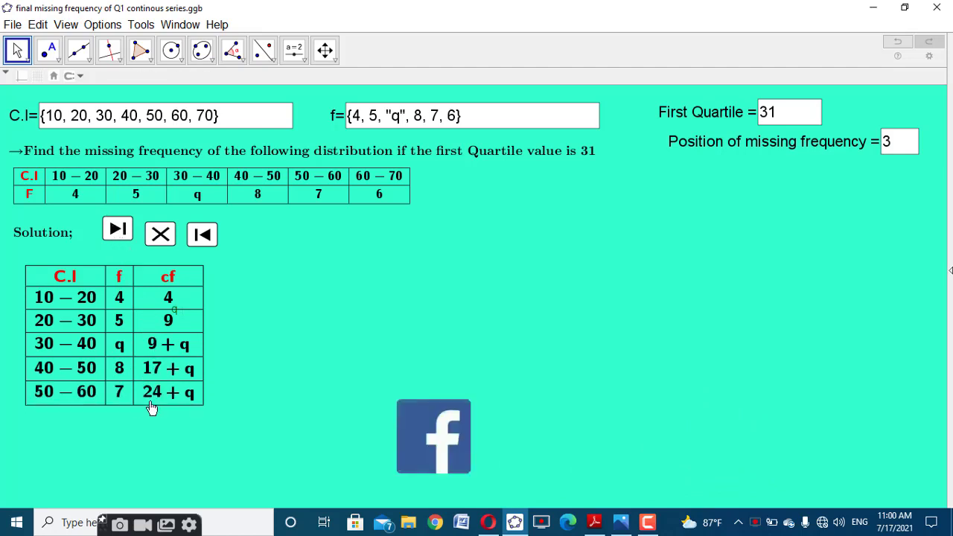
pyautogui.click(118, 230)
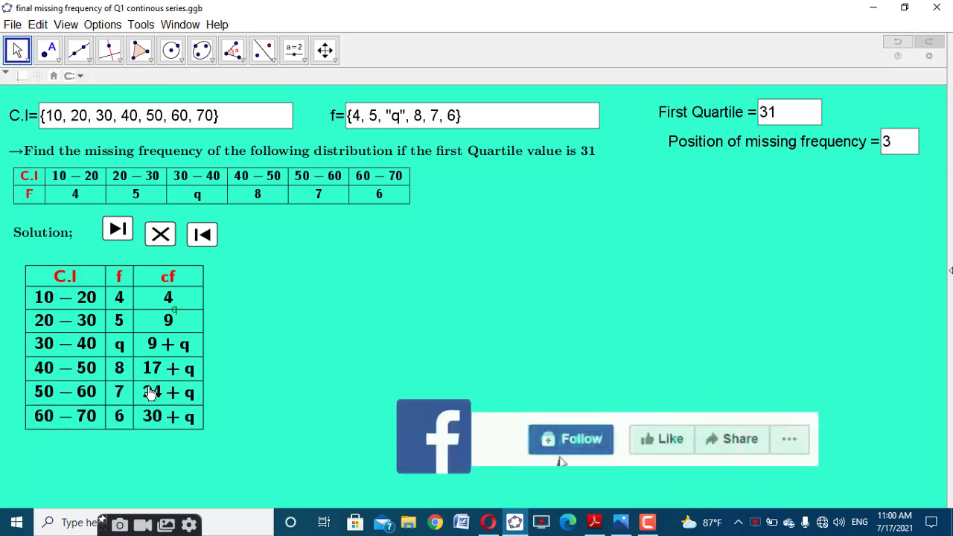
pyautogui.click(118, 231)
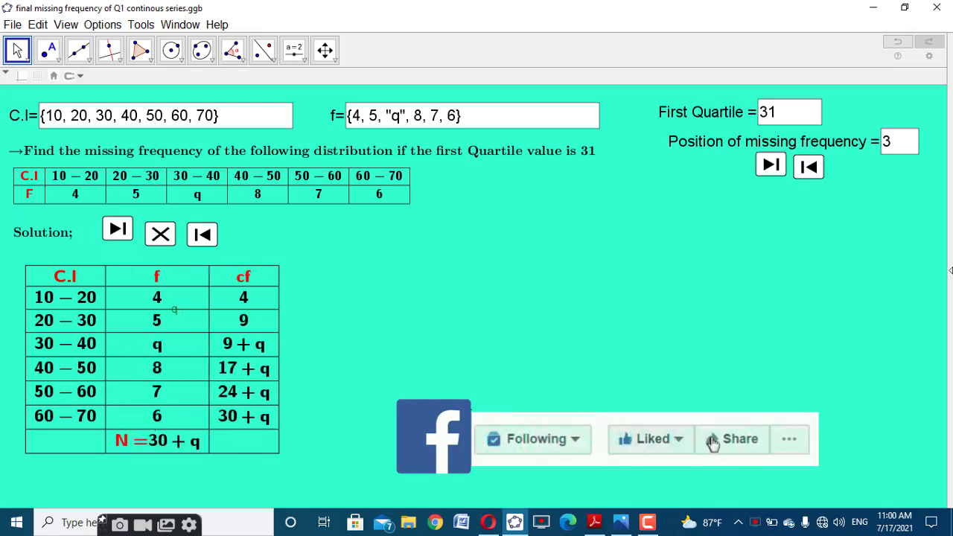
# Reveal the given quartile, its highlighted class with L, f, c.f and h, and the Q1 formula with the values substituted.
pyautogui.click(770, 166)
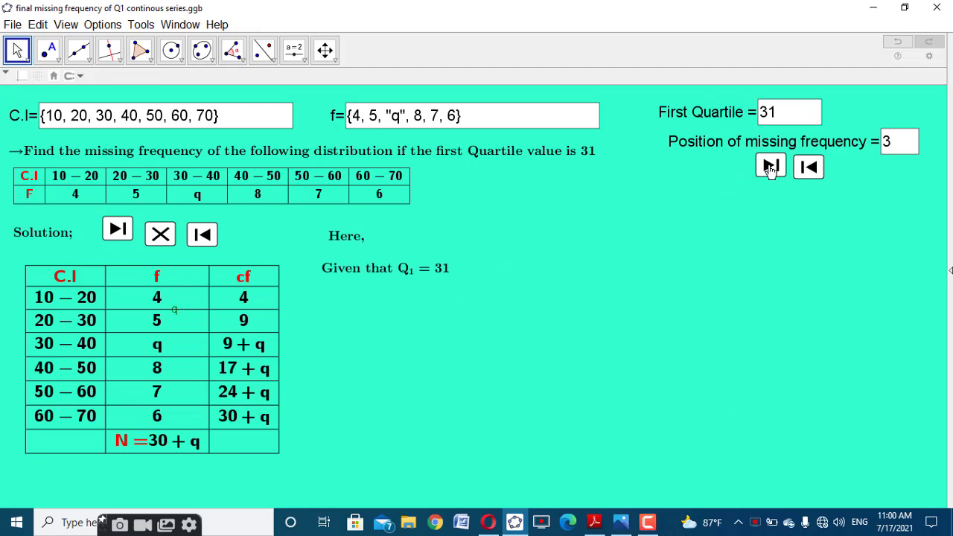
pyautogui.click(770, 166)
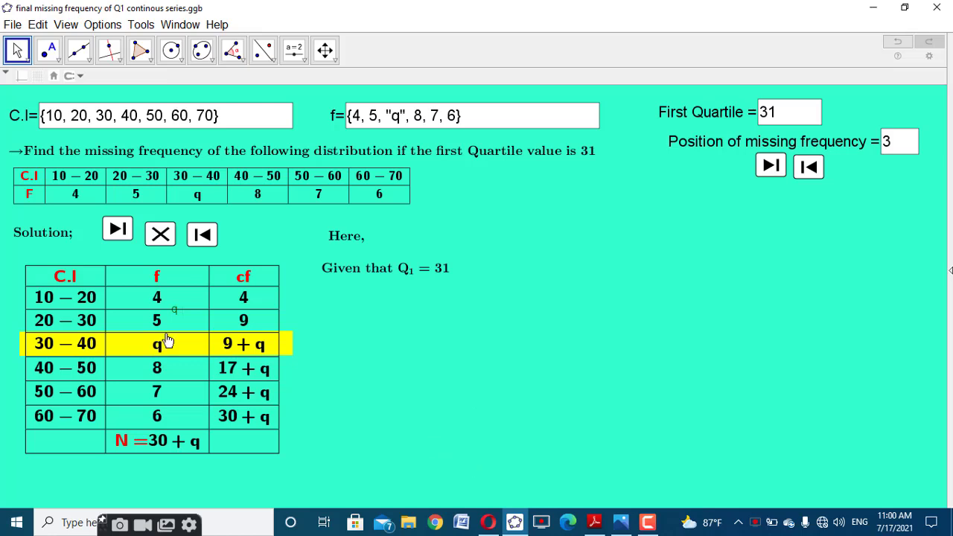
pyautogui.click(762, 171)
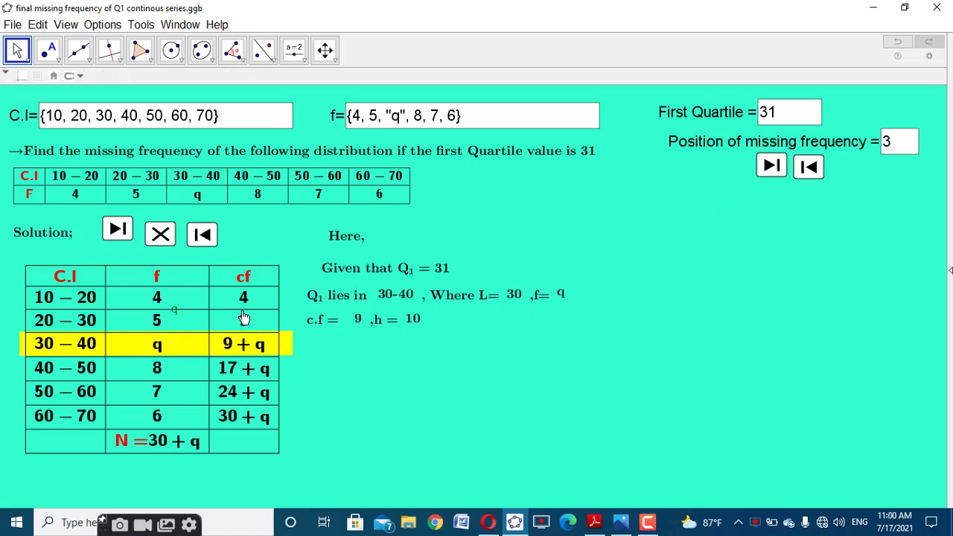
pyautogui.click(767, 167)
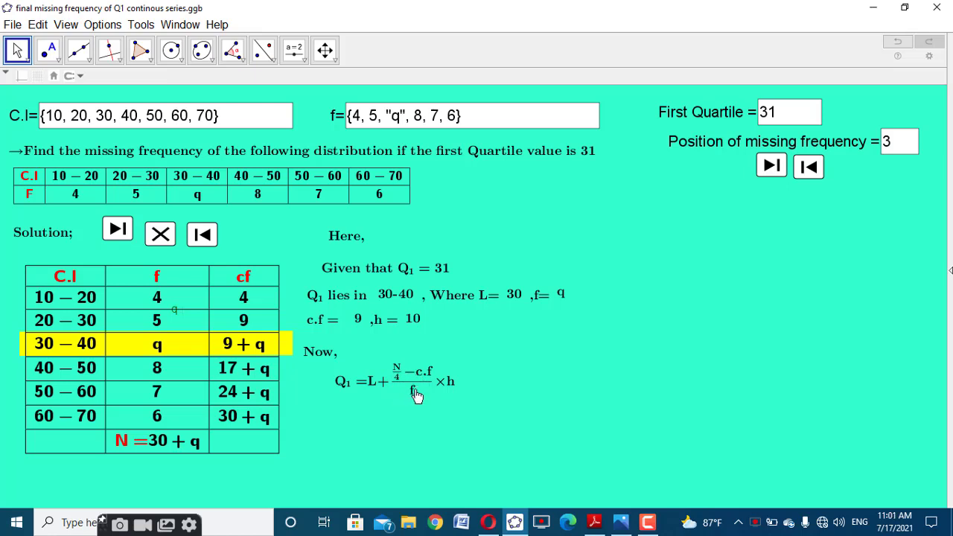
pyautogui.click(770, 166)
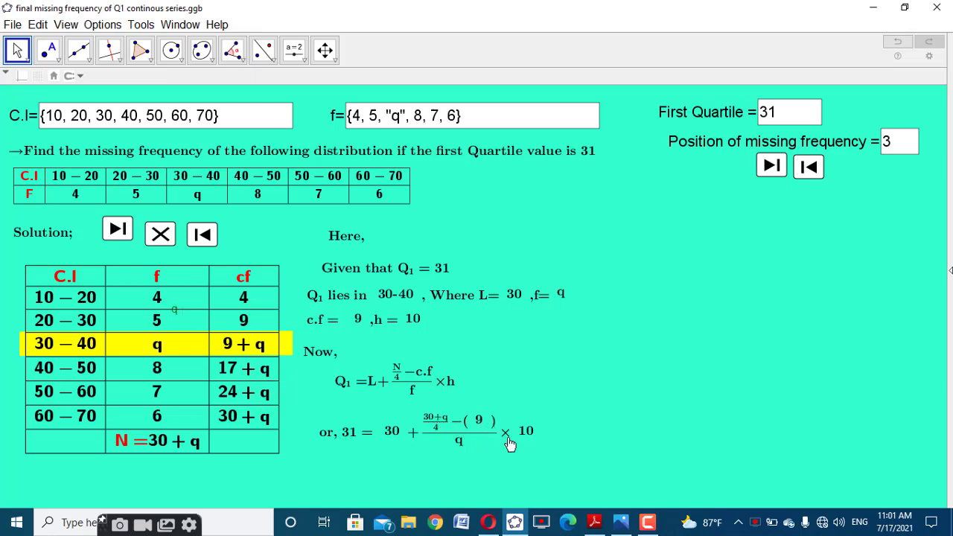
# Reveal the simplification of the equation in q line by line, continuing past the cross-multiplied form.
pyautogui.click(769, 168)
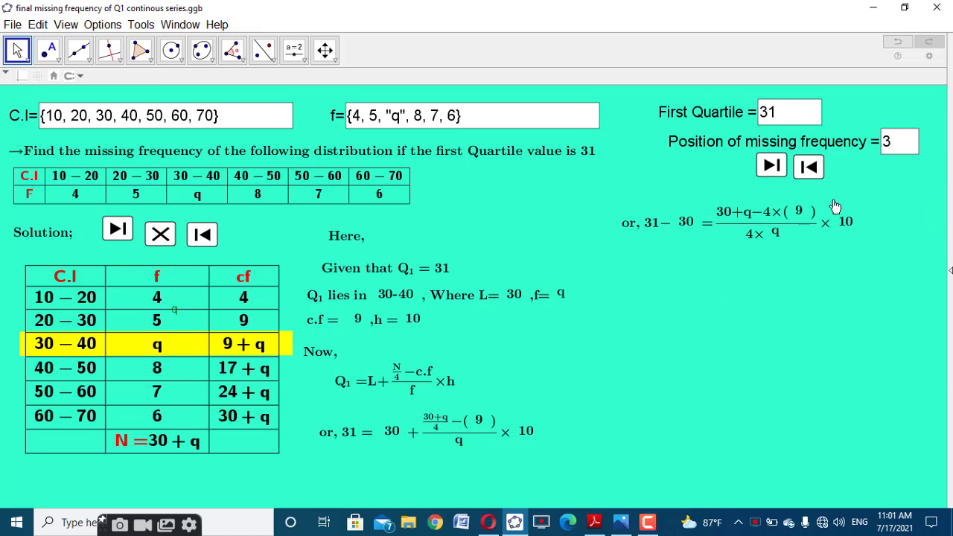
pyautogui.click(775, 179)
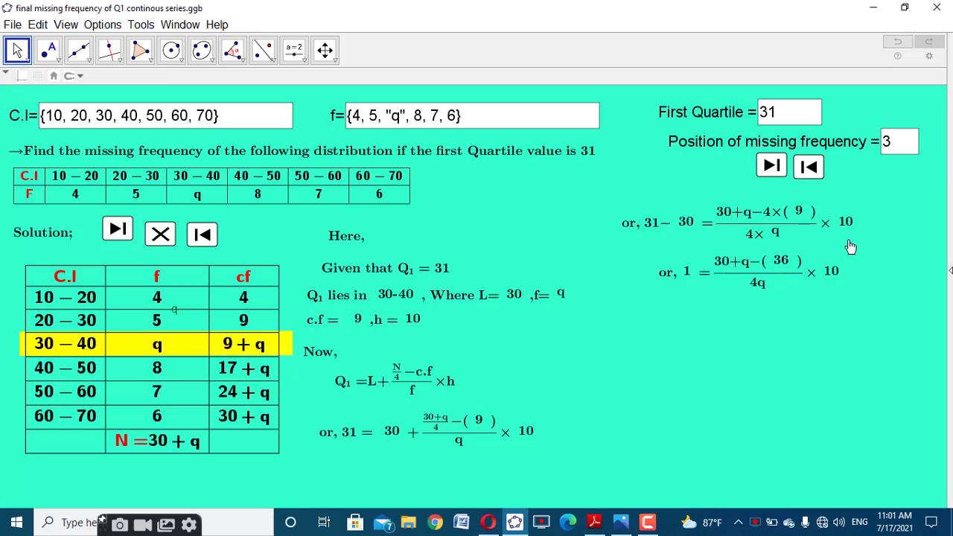
pyautogui.click(765, 177)
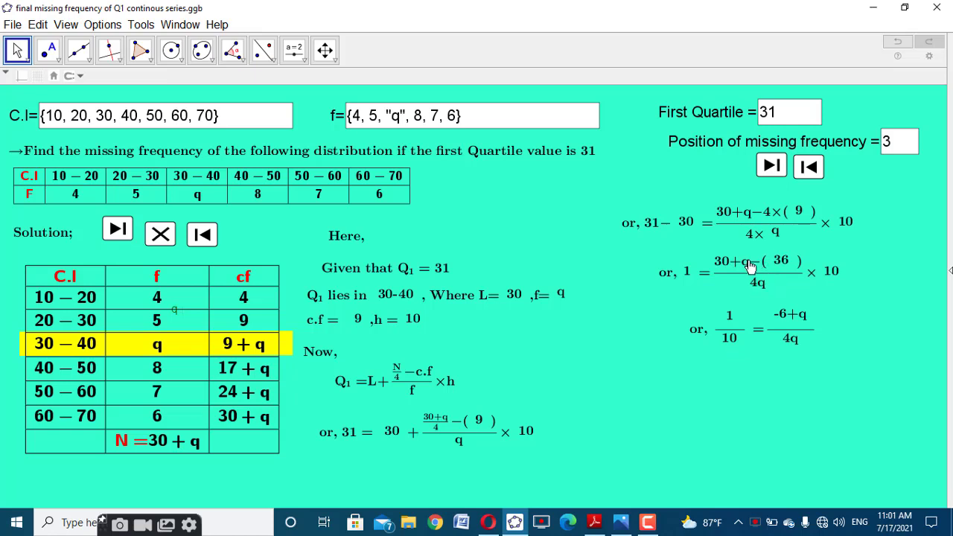
pyautogui.click(771, 166)
pyautogui.click(771, 166)
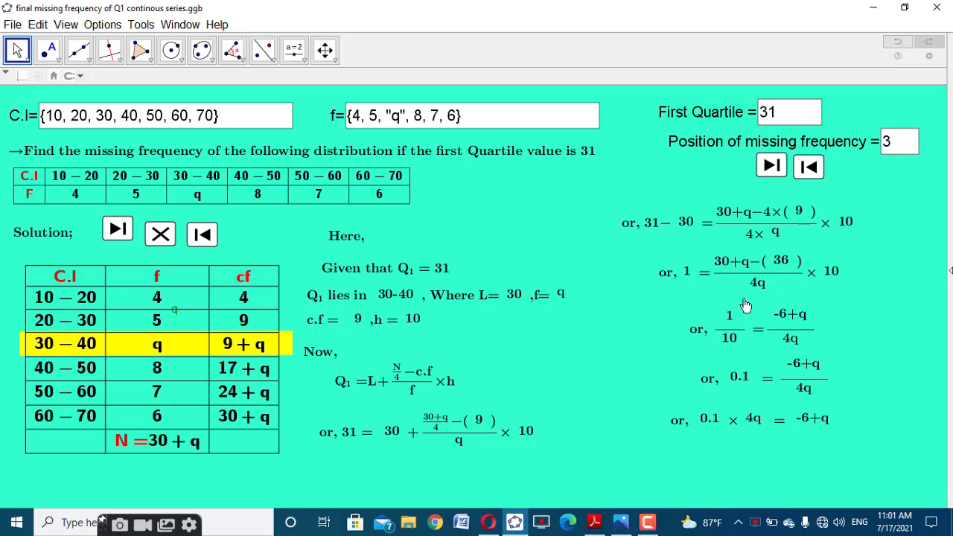
pyautogui.click(769, 168)
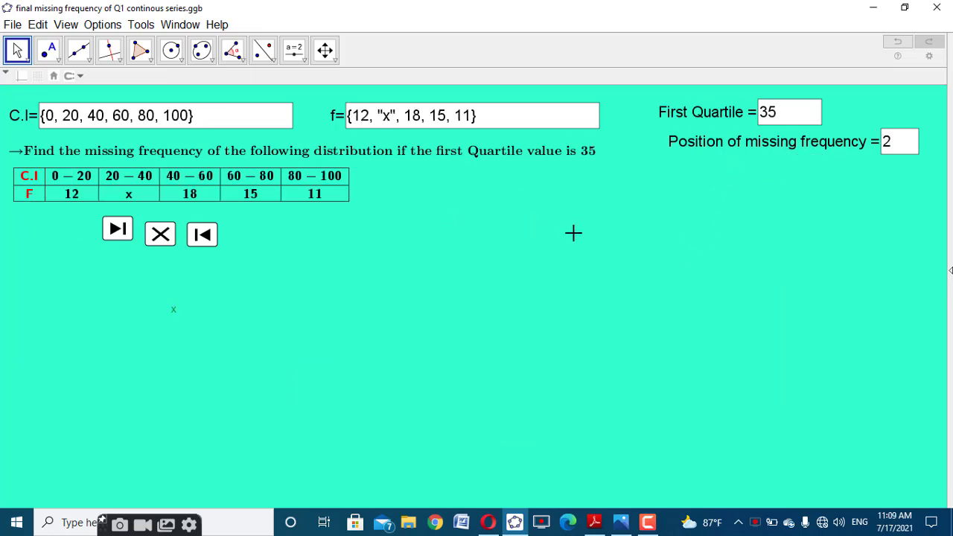
# Reveal the cumulative frequency table and the worked solution for the problem with first quartile 35 and missing frequency x.
pyautogui.click(110, 233)
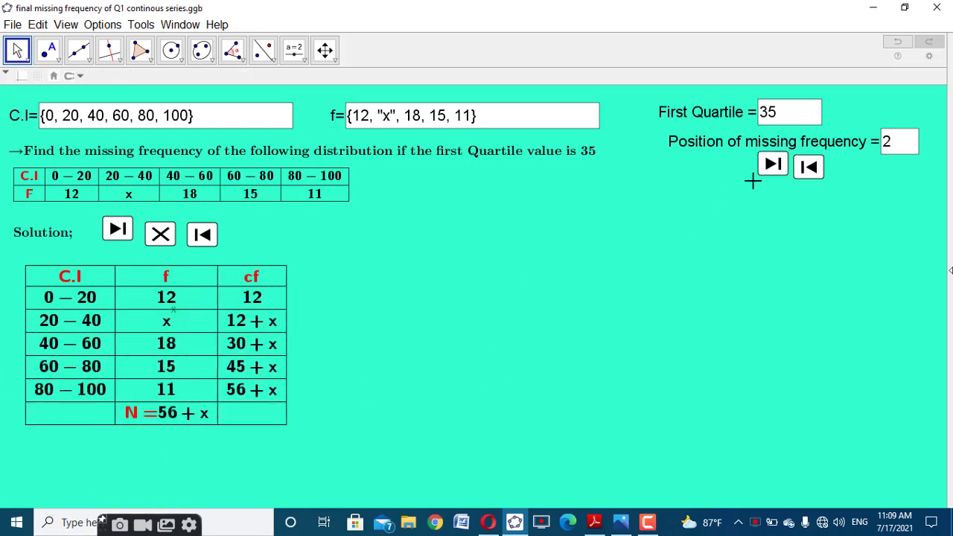
pyautogui.click(769, 166)
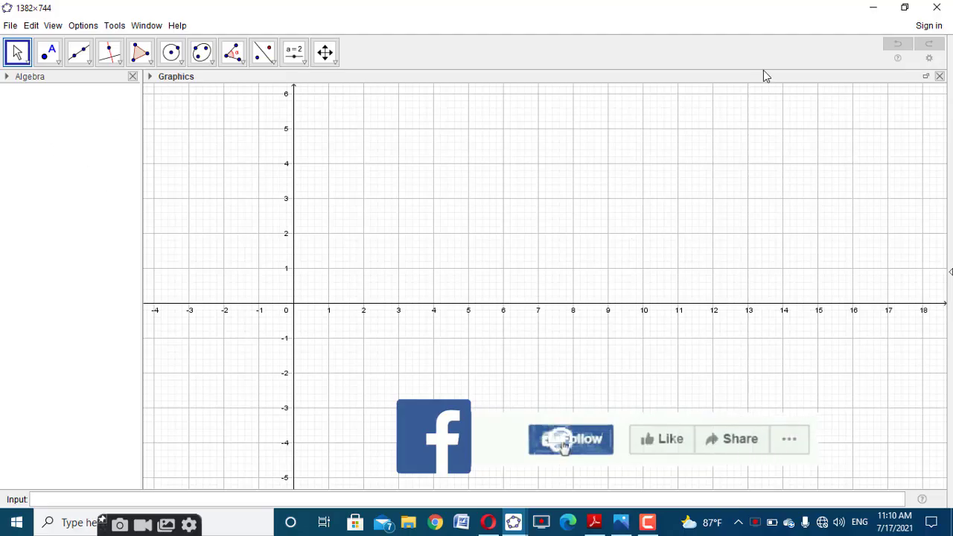
# Change the layout preferences so the input bar sits above the views, and close the preferences.
pyautogui.click(929, 64)
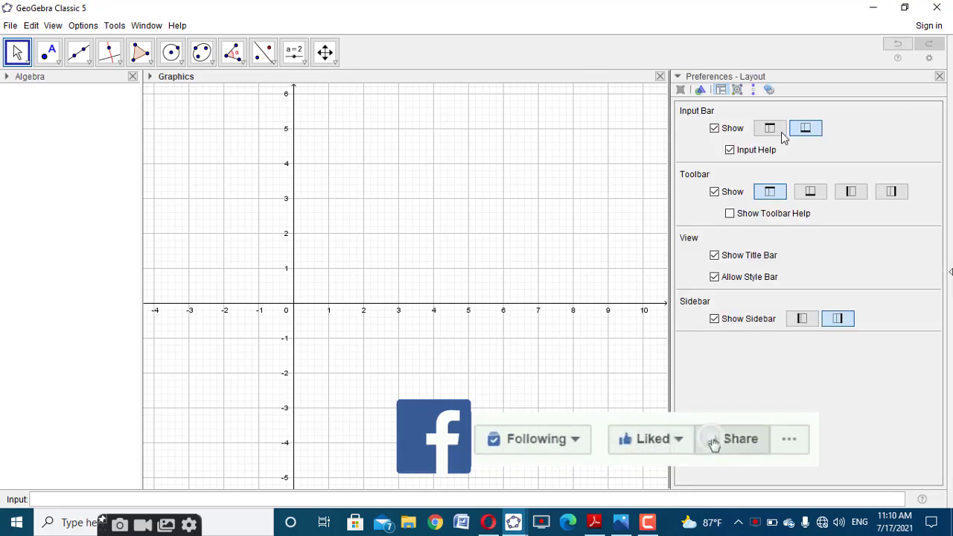
pyautogui.click(769, 129)
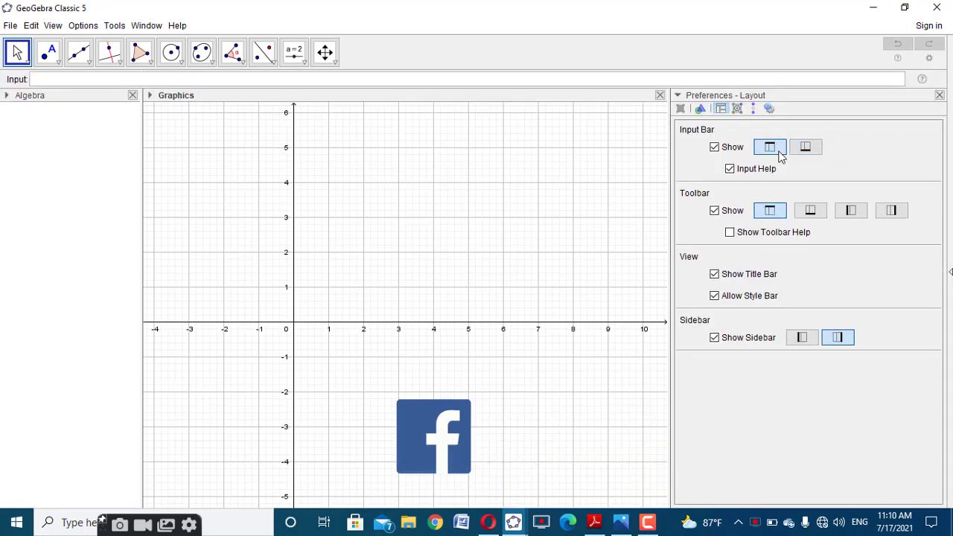
pyautogui.click(939, 96)
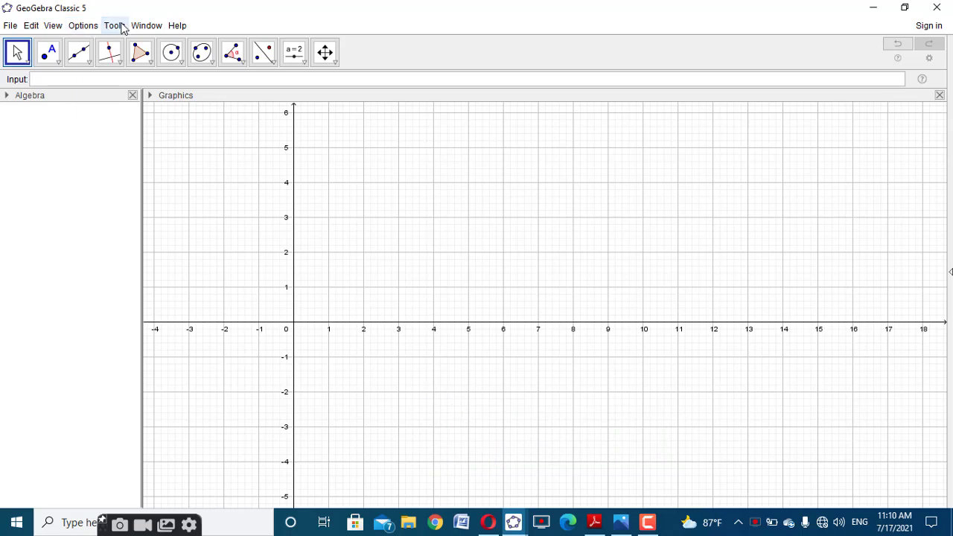
# Set the font size of the GeoGebra interface to 16 pt.
pyautogui.click(86, 29)
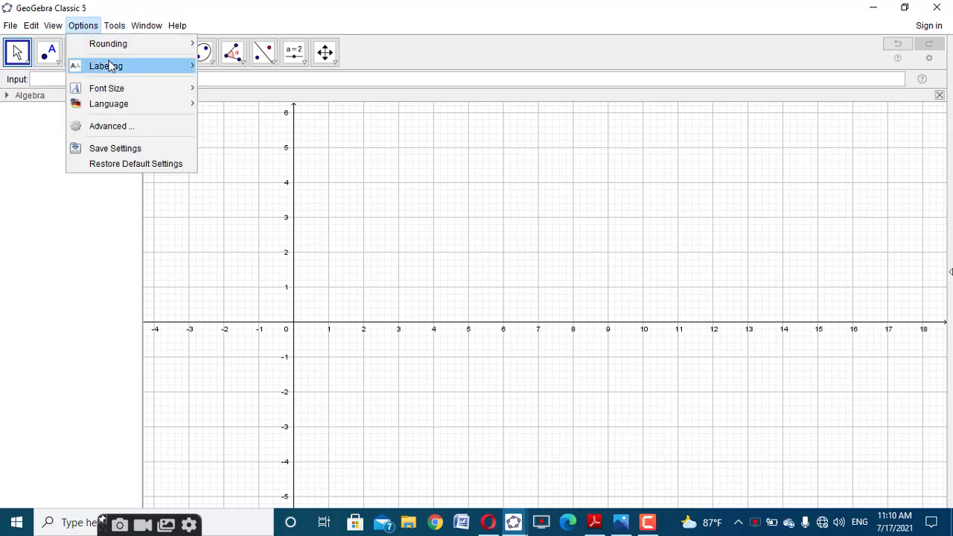
pyautogui.moveTo(183, 92)
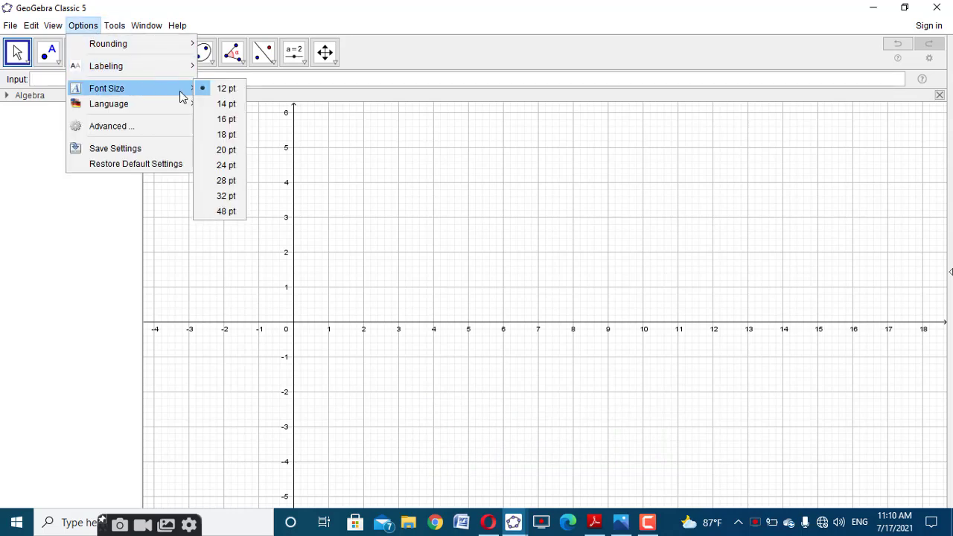
pyautogui.click(226, 121)
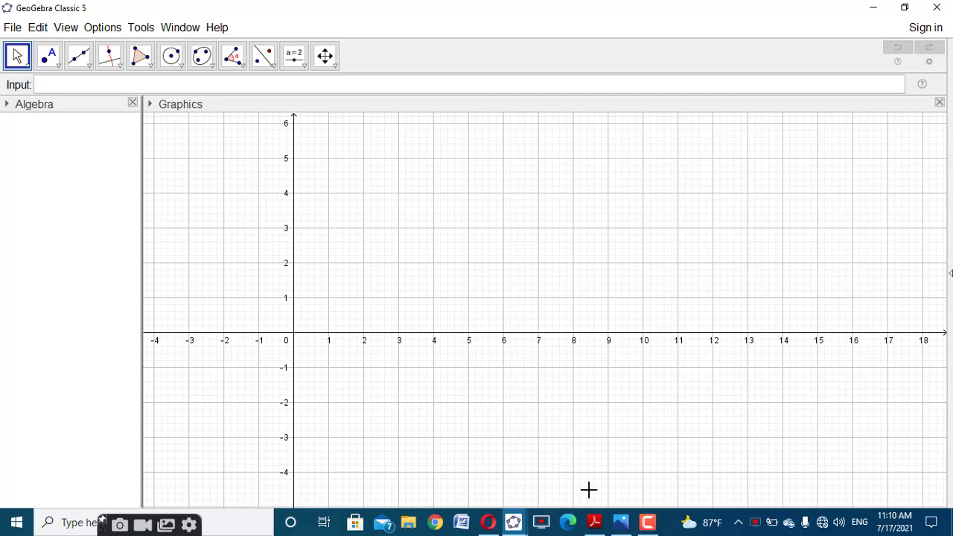
# Look up the class intervals of problem 3(b) in the textbook PDF in Adobe Reader, and return to the blank GeoGebra file.
pyautogui.click(595, 521)
pyautogui.scroll(3, 457, 291)
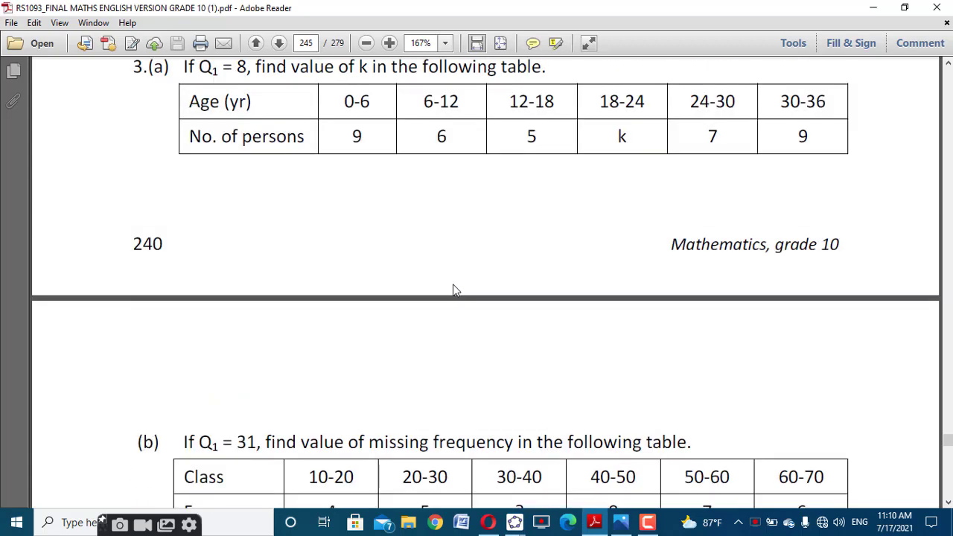
pyautogui.scroll(-2, 456, 290)
pyautogui.scroll(-3, 456, 291)
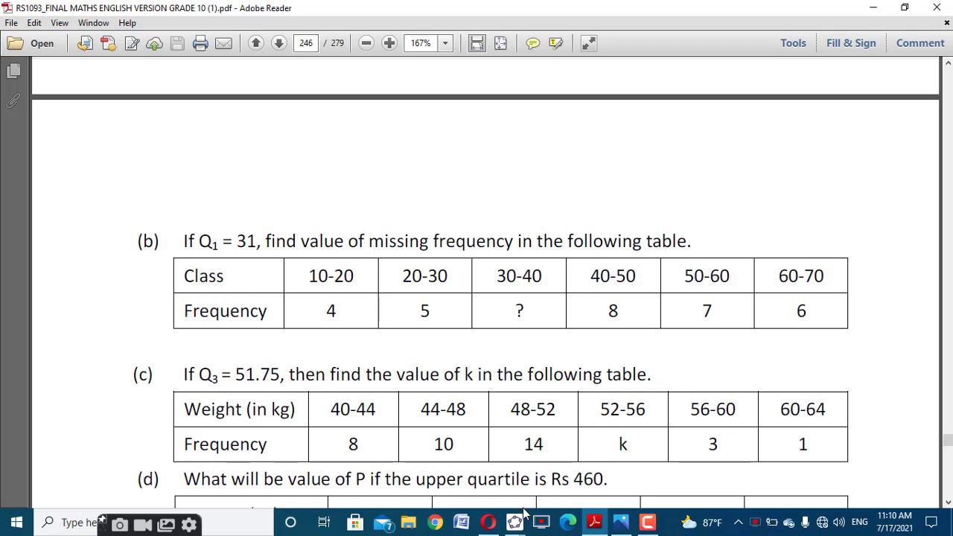
pyautogui.moveTo(515, 521)
pyautogui.click(542, 491)
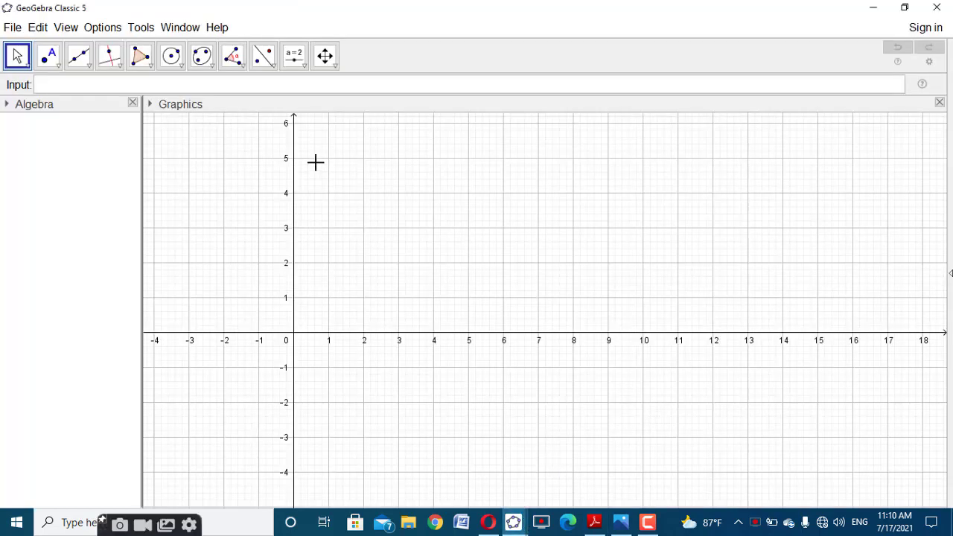
# Create a list of the class limits {10, 20, 30, 40, 50, 60, 70}.
pyautogui.click(290, 91)
pyautogui.write('{')
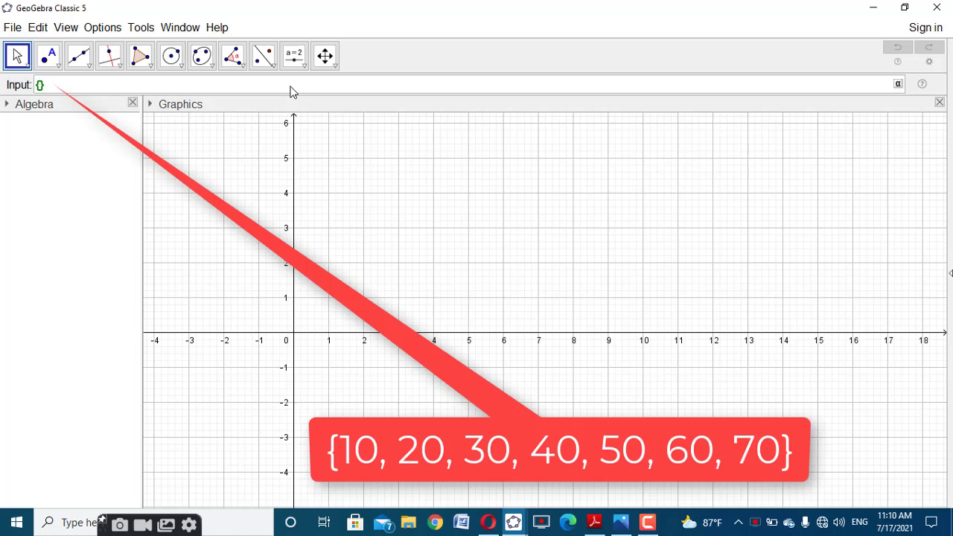
pyautogui.write('10,20,30,40')
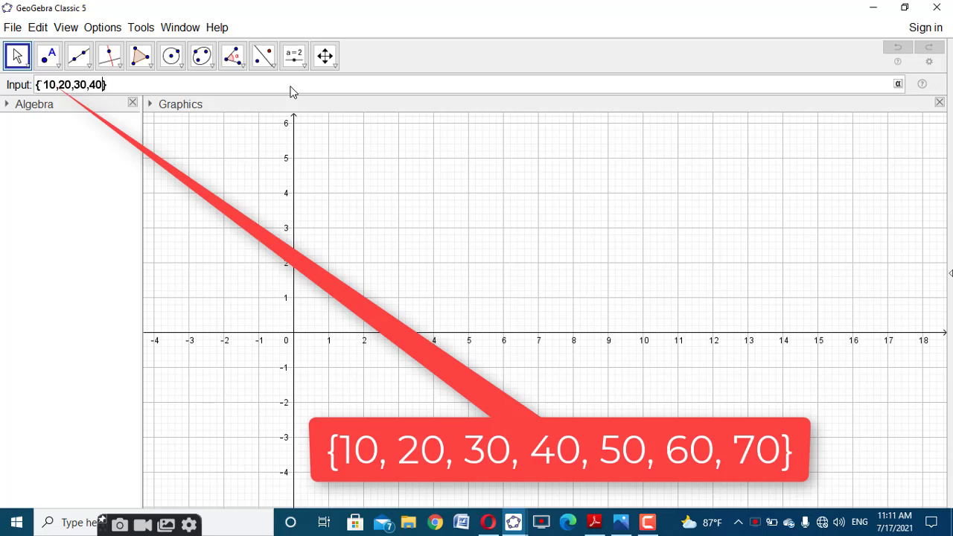
pyautogui.write(',50,60,70')
pyautogui.press('Return')
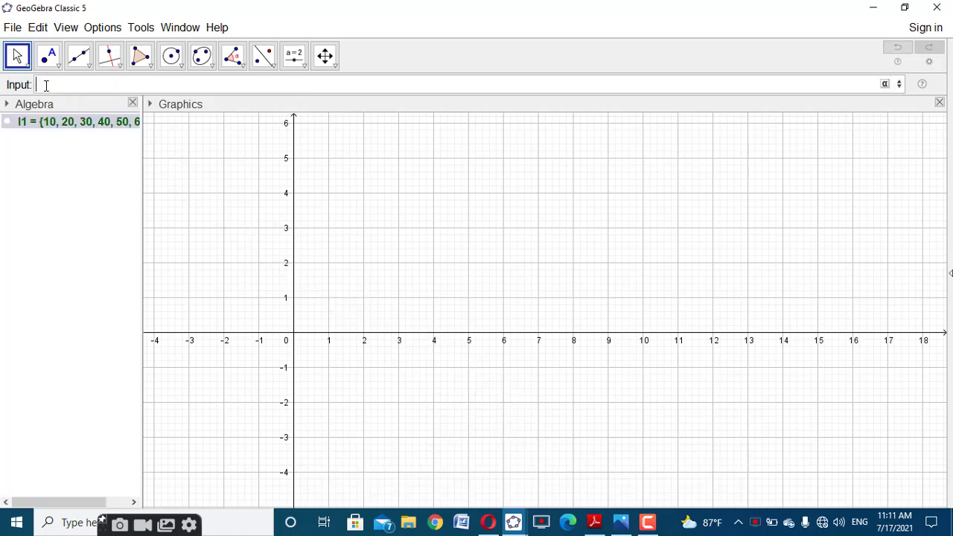
# Rename the class limits list as d1.
pyautogui.rightClick(102, 128)
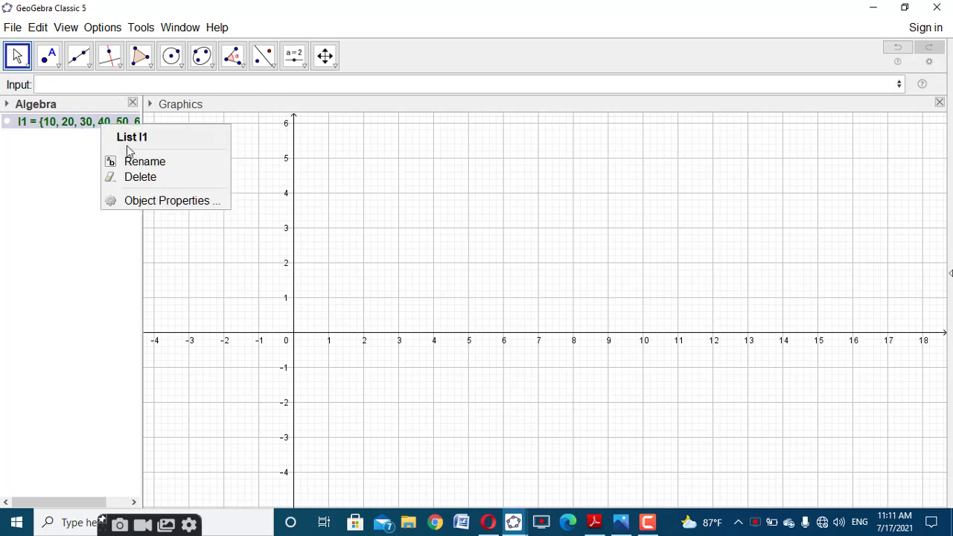
pyautogui.press('Escape')
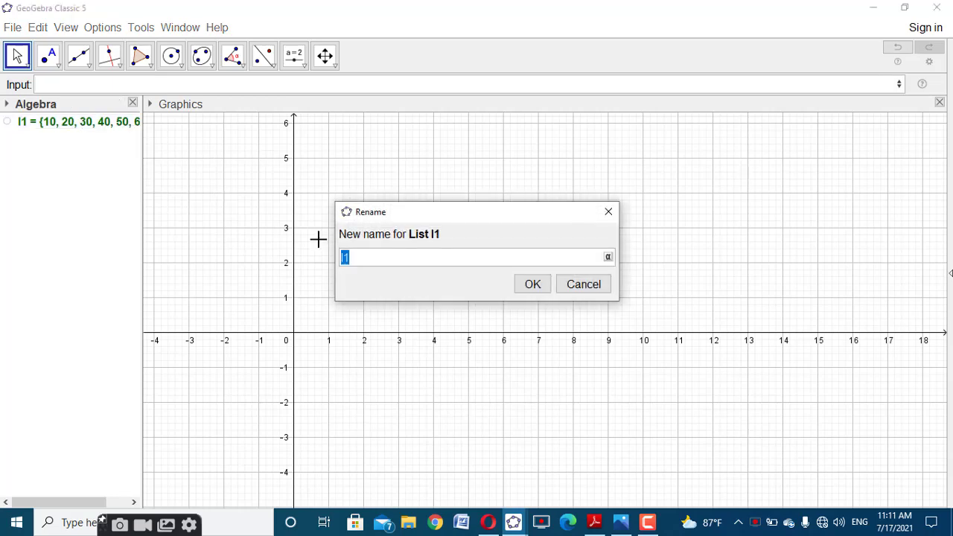
pyautogui.write('d1')
pyautogui.click(530, 284)
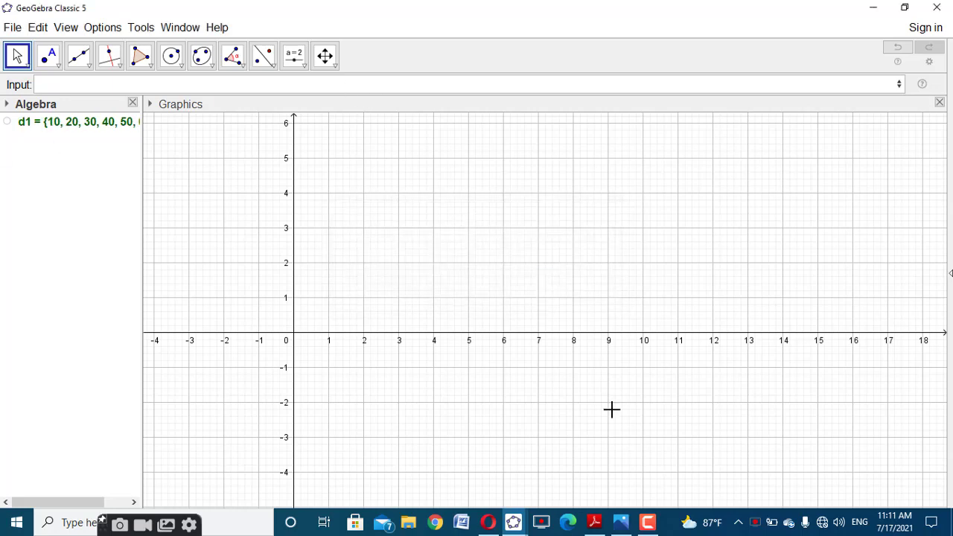
# Create the frequency list {4, 5, "p", 8, 7, 6} from problem 3(b) in the textbook PDF.
pyautogui.click(596, 524)
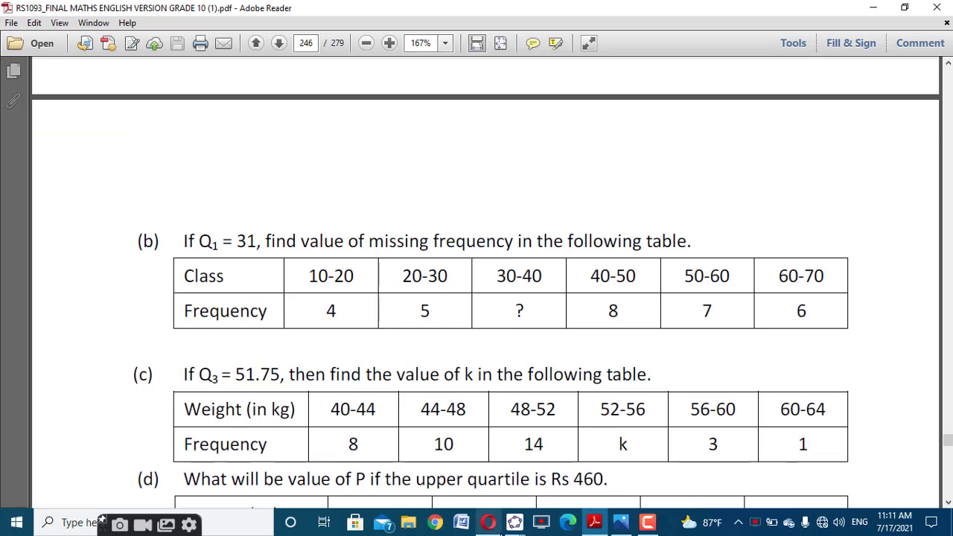
pyautogui.moveTo(514, 525)
pyautogui.click(595, 461)
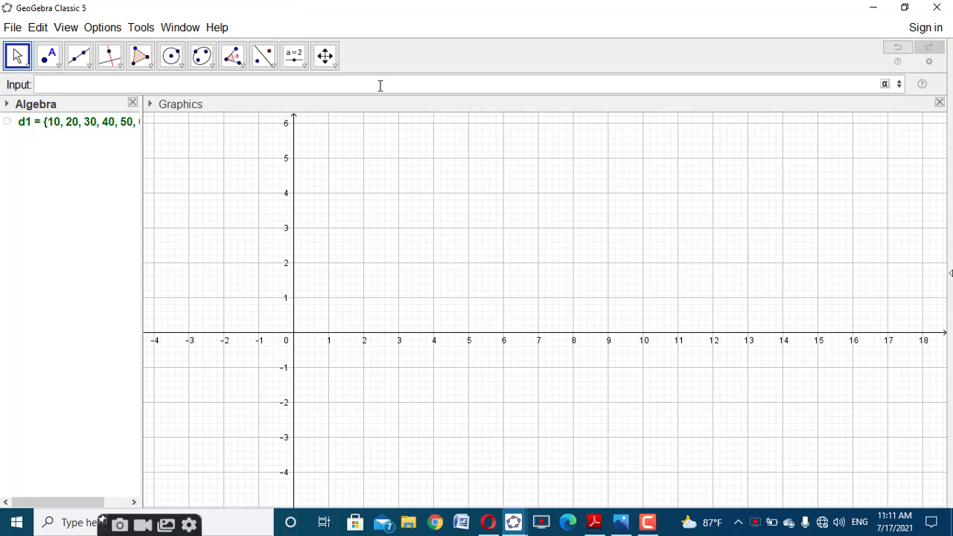
pyautogui.write('{')
pyautogui.write('4,5,')
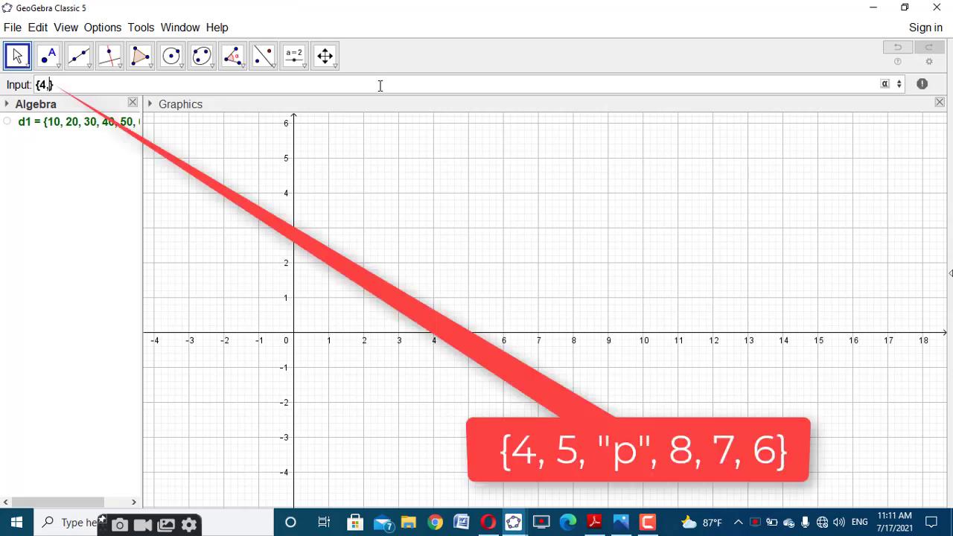
pyautogui.write('"p",8,7,6')
pyautogui.press('Return')
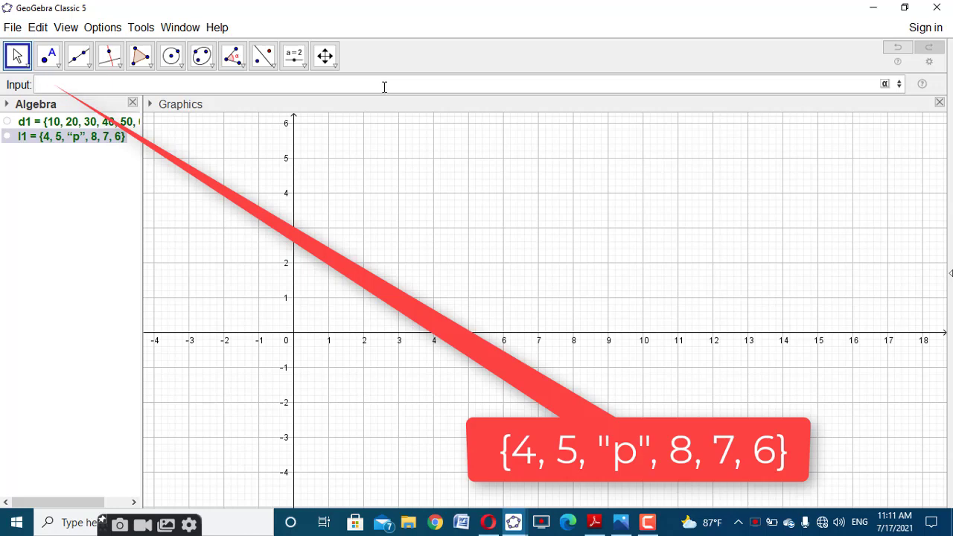
# Rename the frequency list as f1.
pyautogui.rightClick(117, 146)
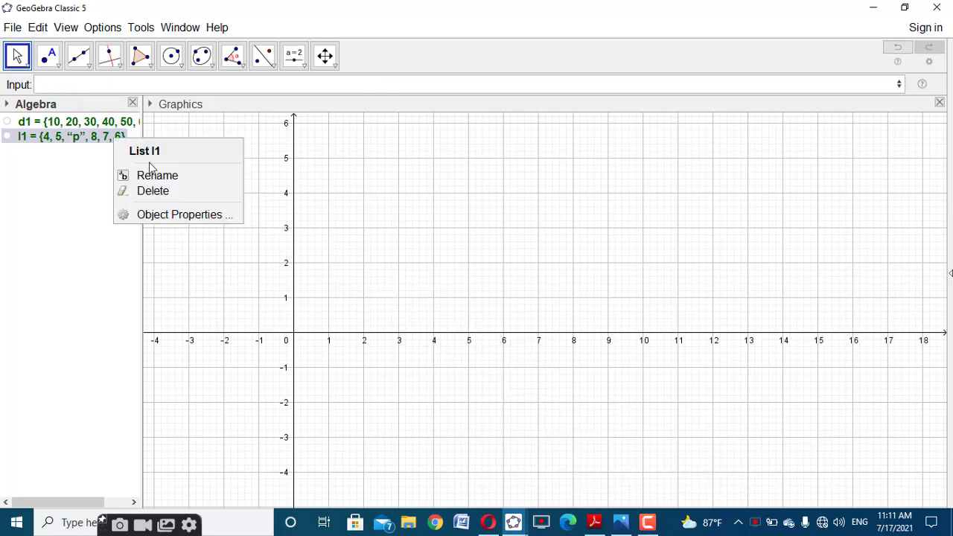
pyautogui.click(159, 174)
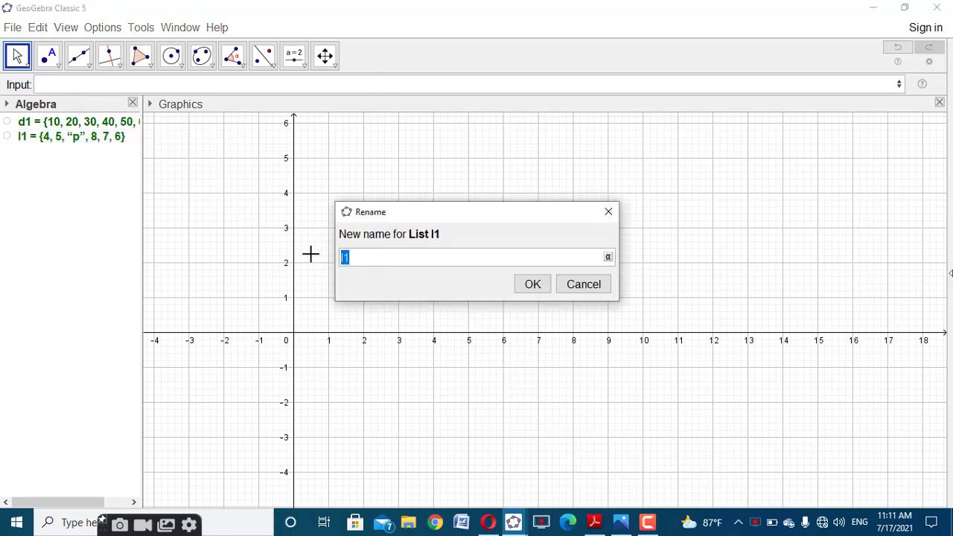
pyautogui.write('f1')
pyautogui.click(536, 282)
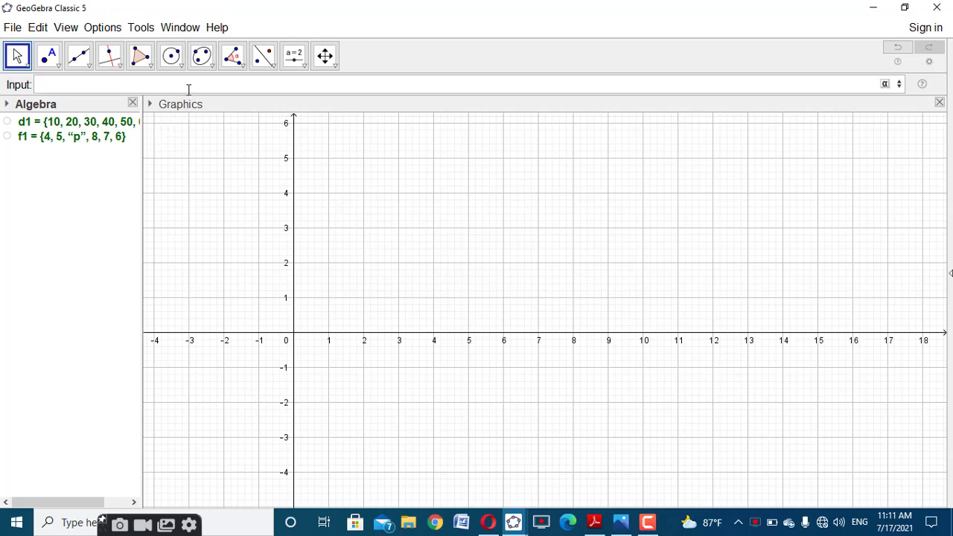
# Define q1 as 31, the first quartile given for problem 3(b) in the textbook PDF, and p as 3.
pyautogui.click(188, 85)
pyautogui.write('q1:')
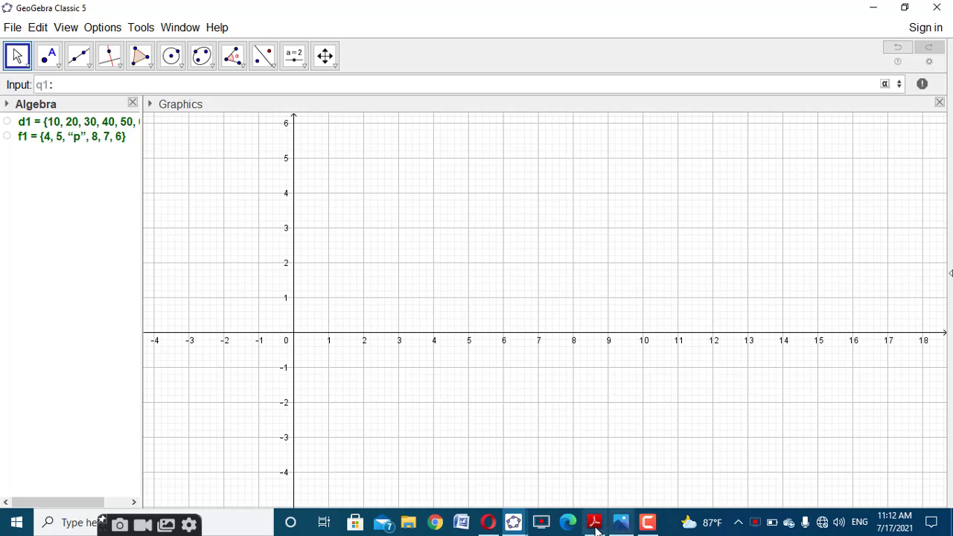
pyautogui.moveTo(594, 522)
pyautogui.click(600, 477)
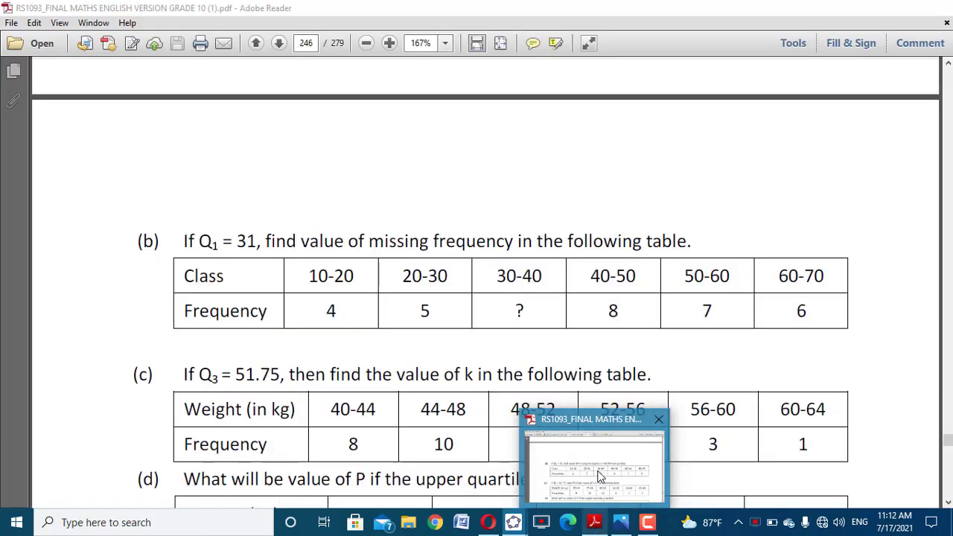
pyautogui.click(595, 522)
pyautogui.moveTo(514, 522)
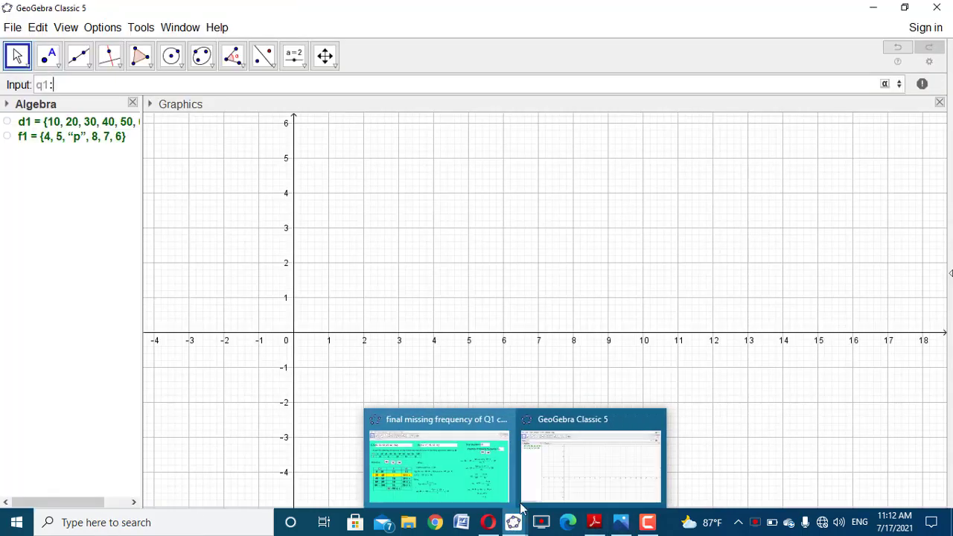
pyautogui.click(565, 440)
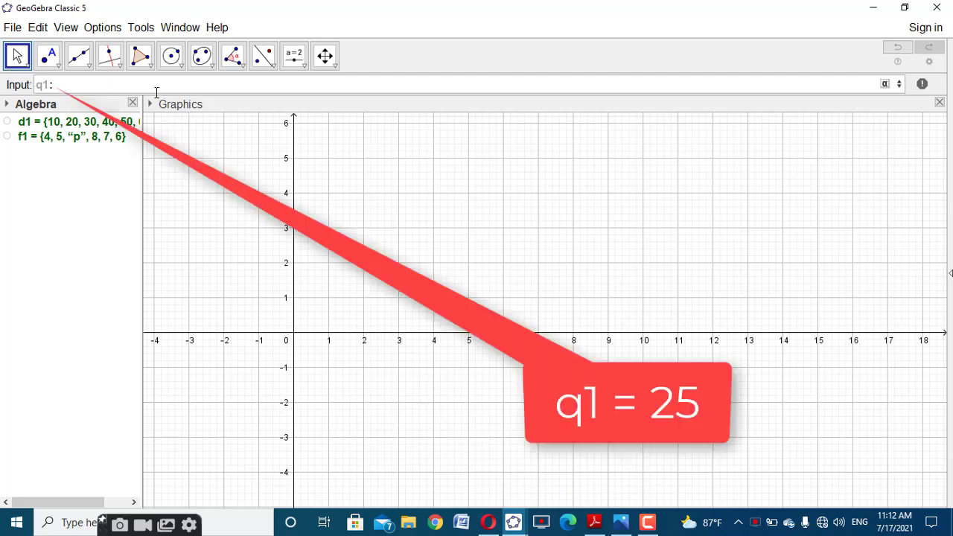
pyautogui.write('q1:31')
pyautogui.press('Return')
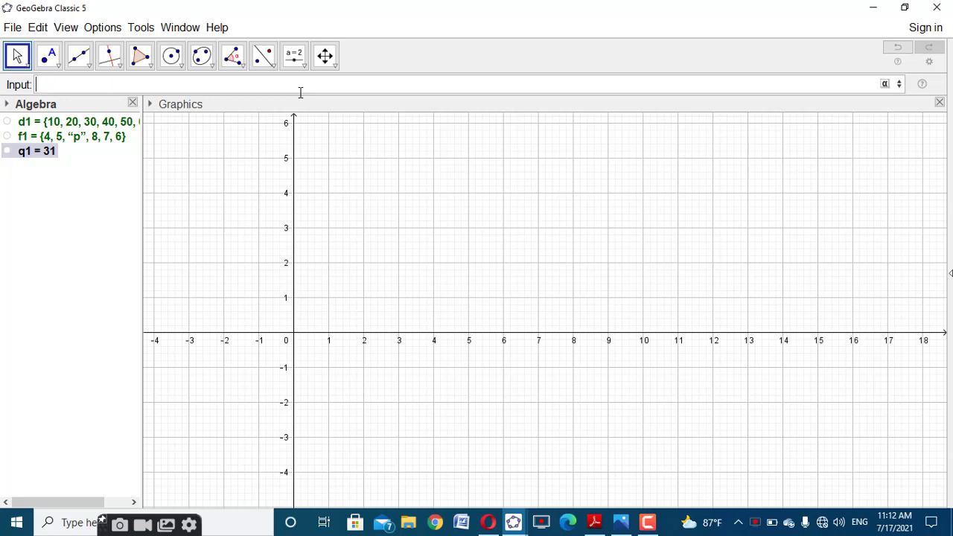
pyautogui.write('p:3')
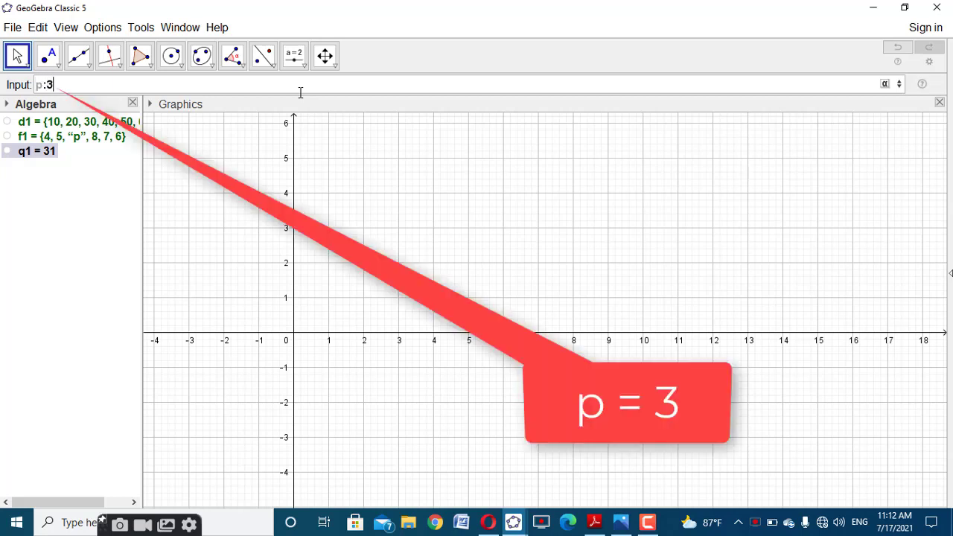
pyautogui.press('Return')
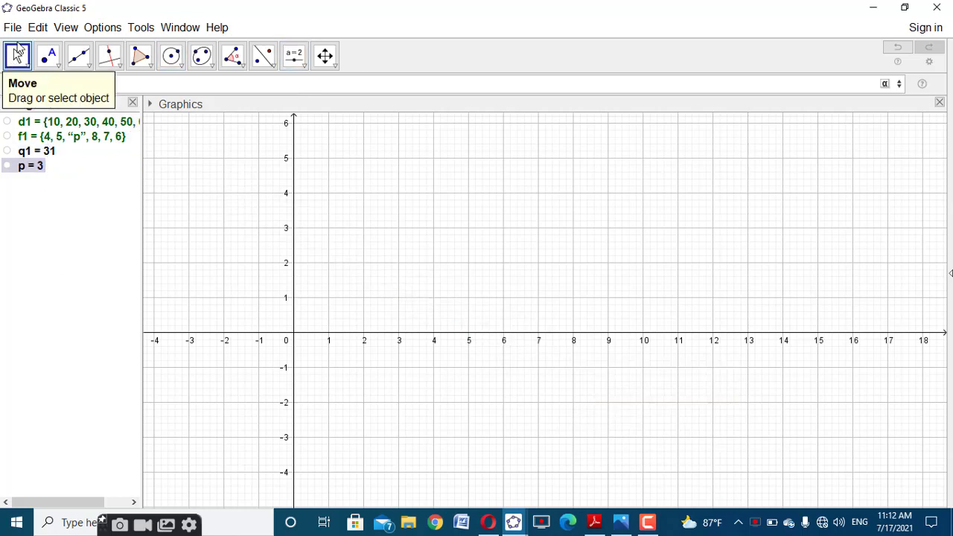
# Review the input boxes of the finished missing-frequency worksheet in the other GeoGebra window, and return to the new file.
pyautogui.click(514, 522)
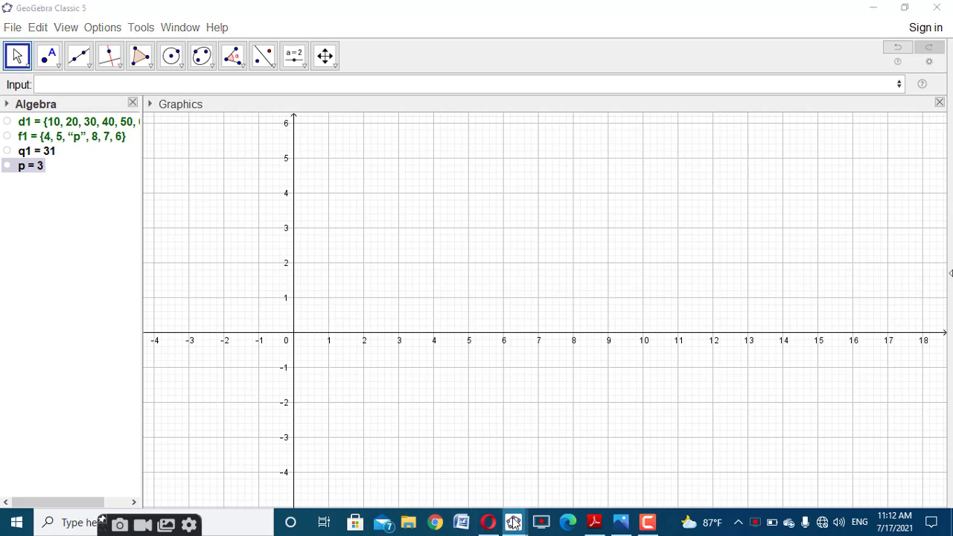
pyautogui.click(460, 480)
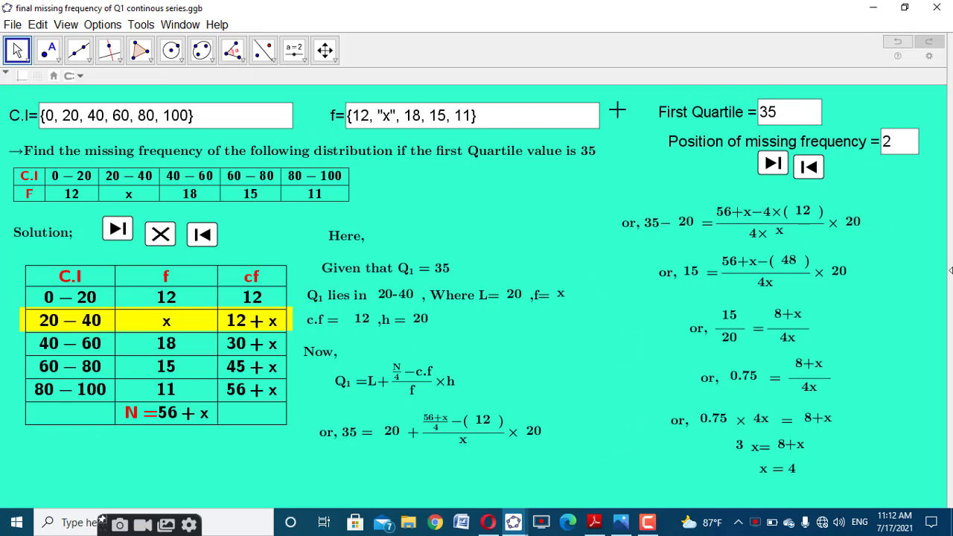
pyautogui.click(516, 526)
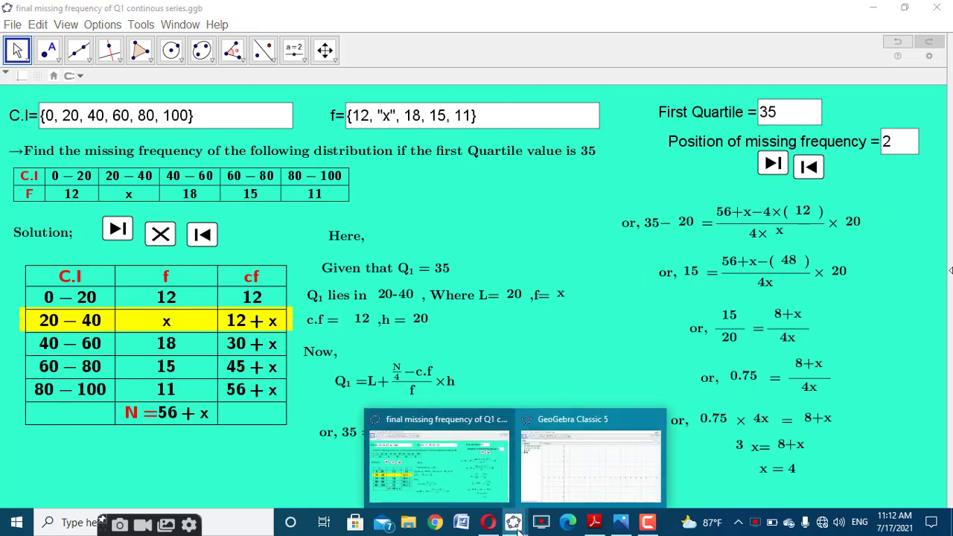
pyautogui.click(589, 458)
pyautogui.press('Escape')
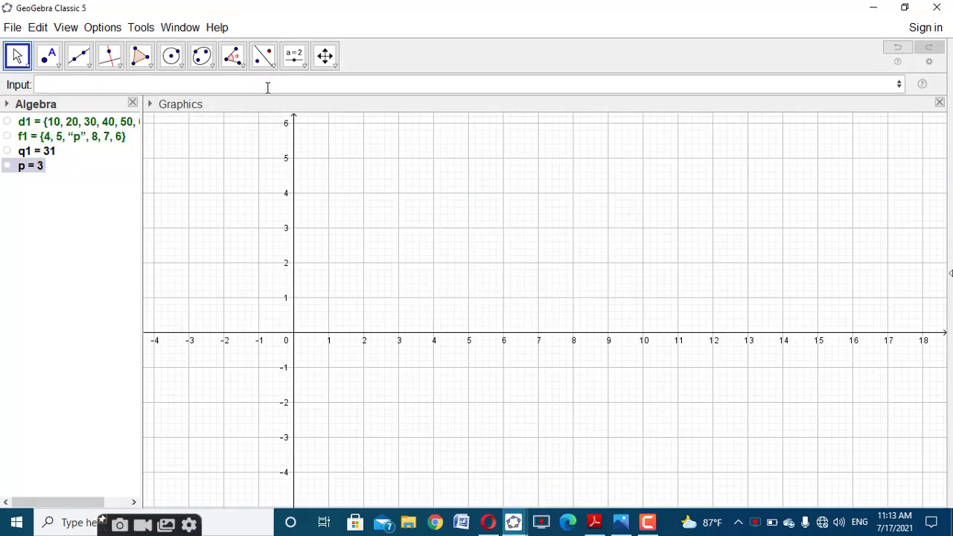
# Add an input box captioned "C.I =" to the graphics view and link it to the list d1.
pyautogui.click(301, 67)
pyautogui.click(303, 218)
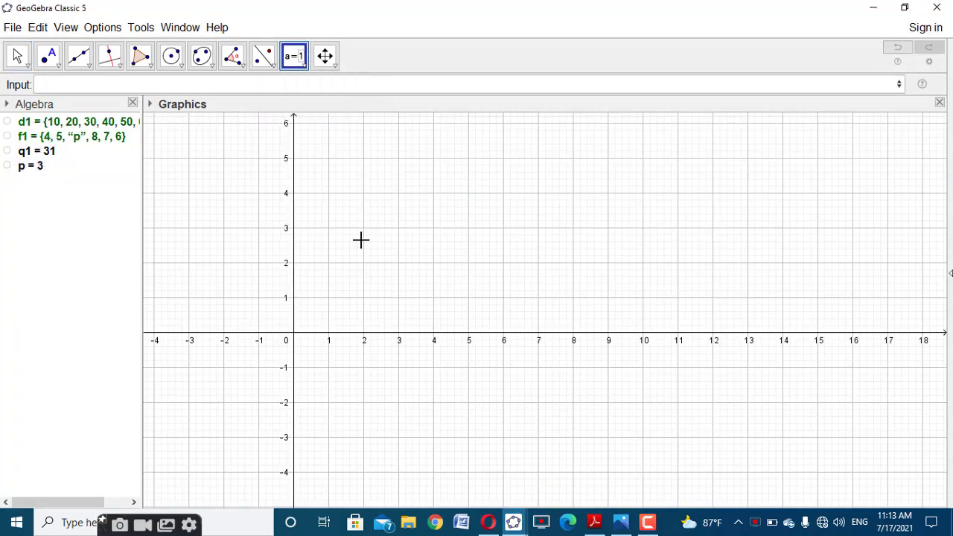
pyautogui.click(361, 239)
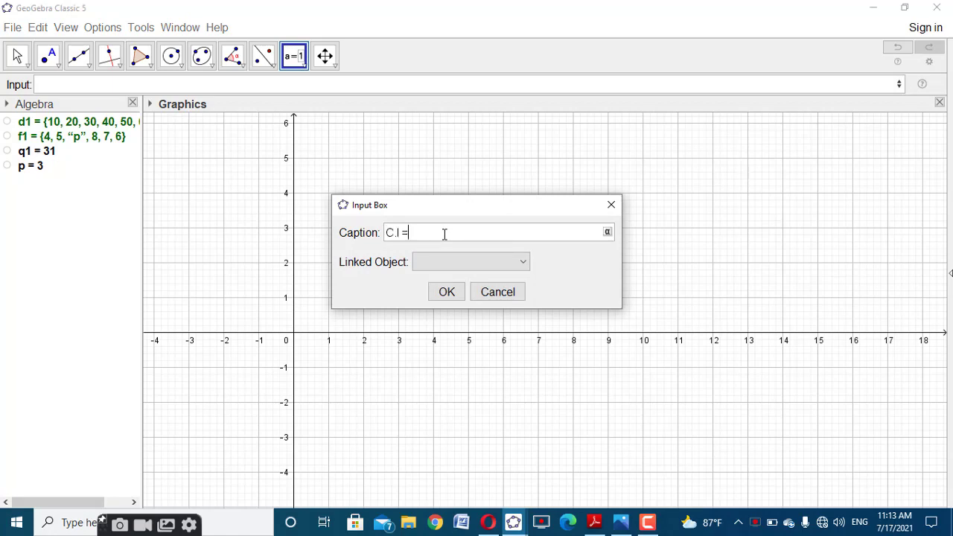
pyautogui.click(522, 263)
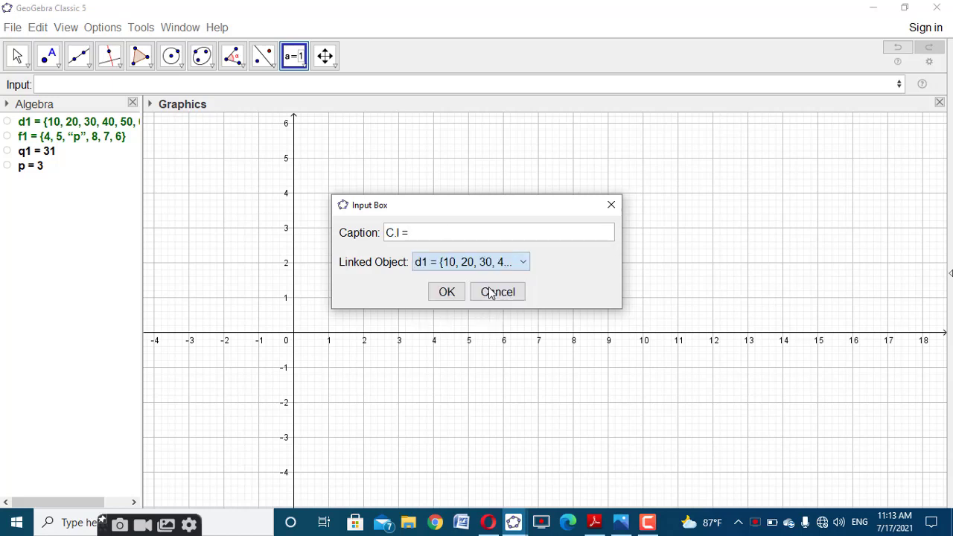
pyautogui.click(449, 291)
# Add an input box captioned "f =" below the C.I box and link it to the list f1.
pyautogui.click(452, 312)
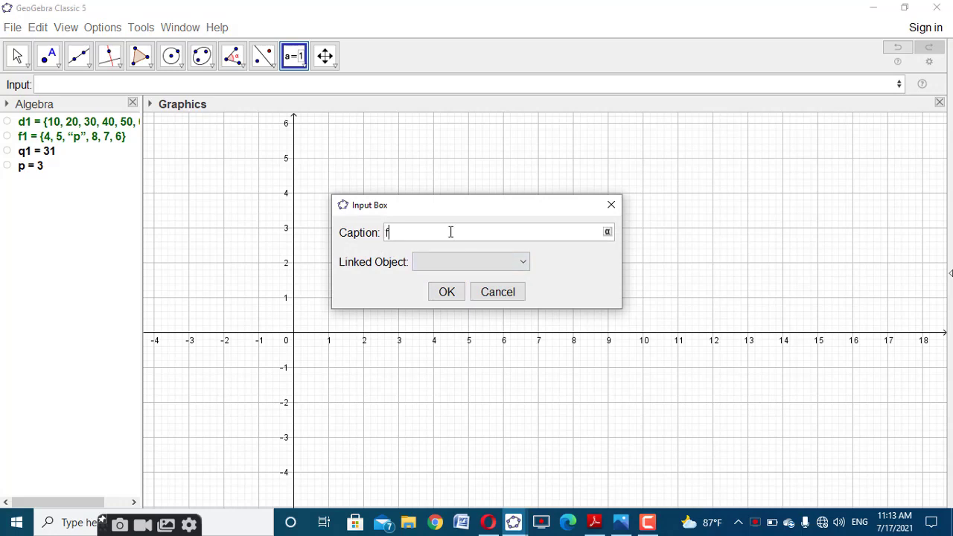
pyautogui.click(523, 265)
pyautogui.click(457, 299)
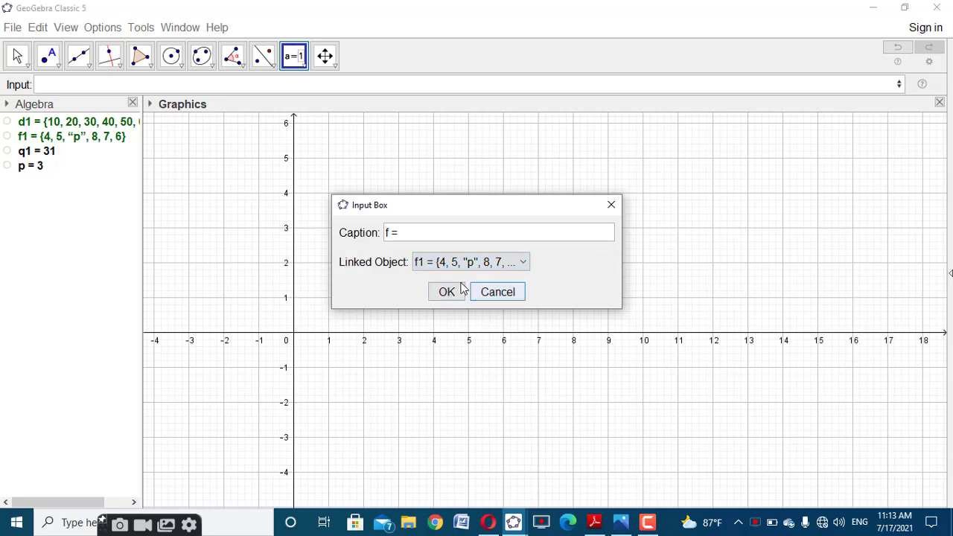
pyautogui.click(450, 292)
# Add an input box captioned "First Quartile =" and link it to q1.
pyautogui.click(405, 292)
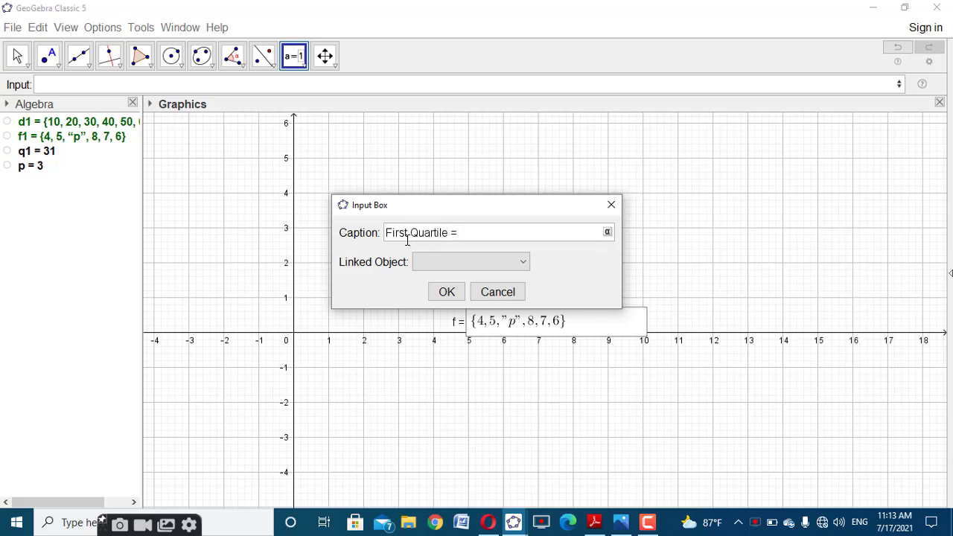
pyautogui.click(525, 263)
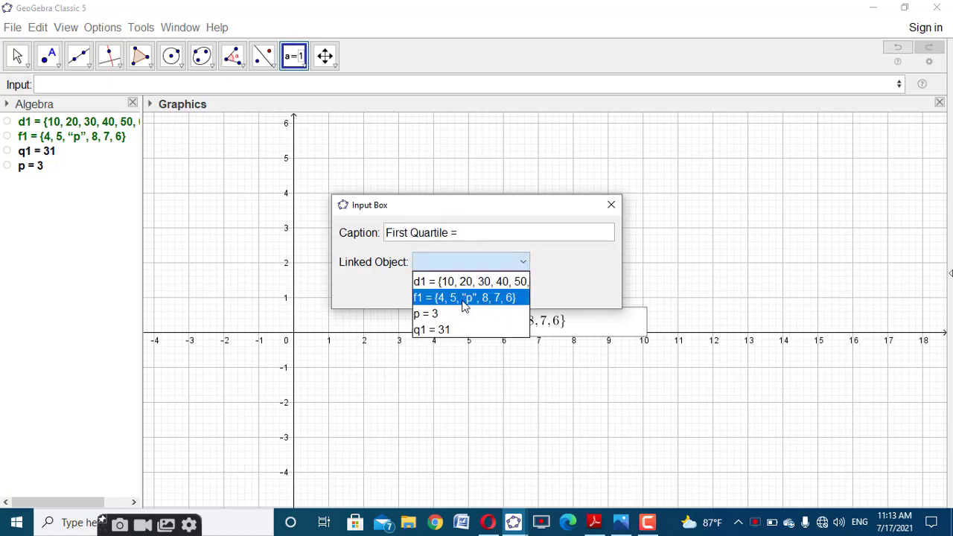
pyautogui.click(447, 330)
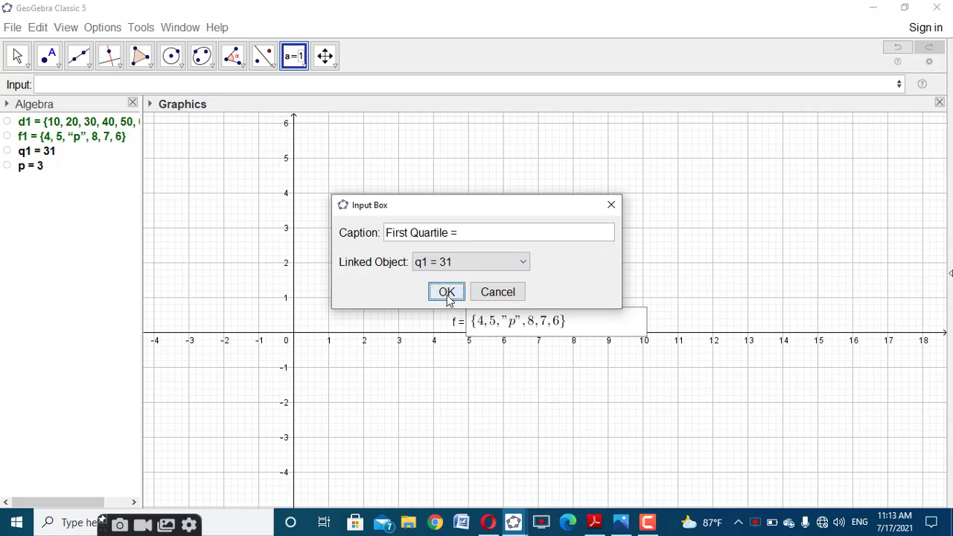
pyautogui.click(445, 291)
# Add an input box captioned "Position of missing frequency =" and link it to p.
pyautogui.click(318, 287)
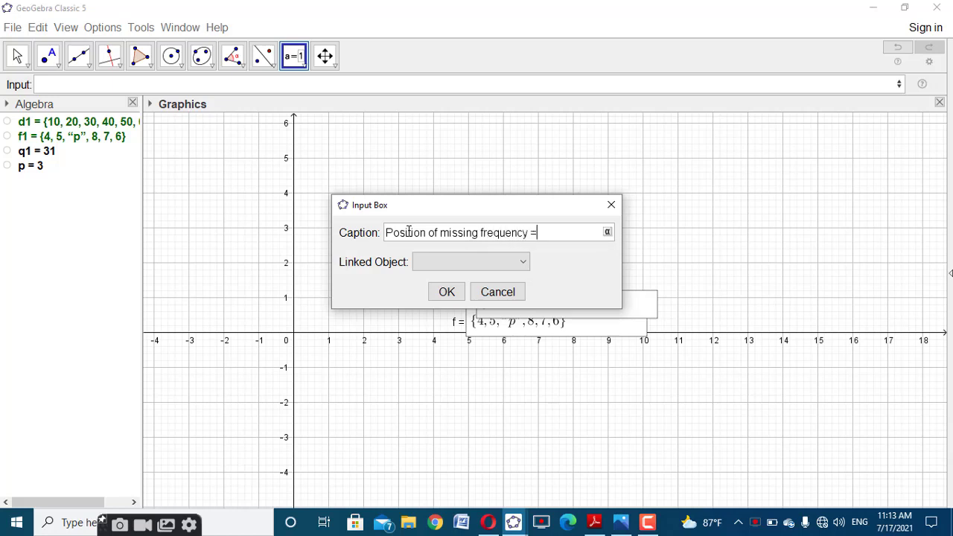
pyautogui.click(522, 262)
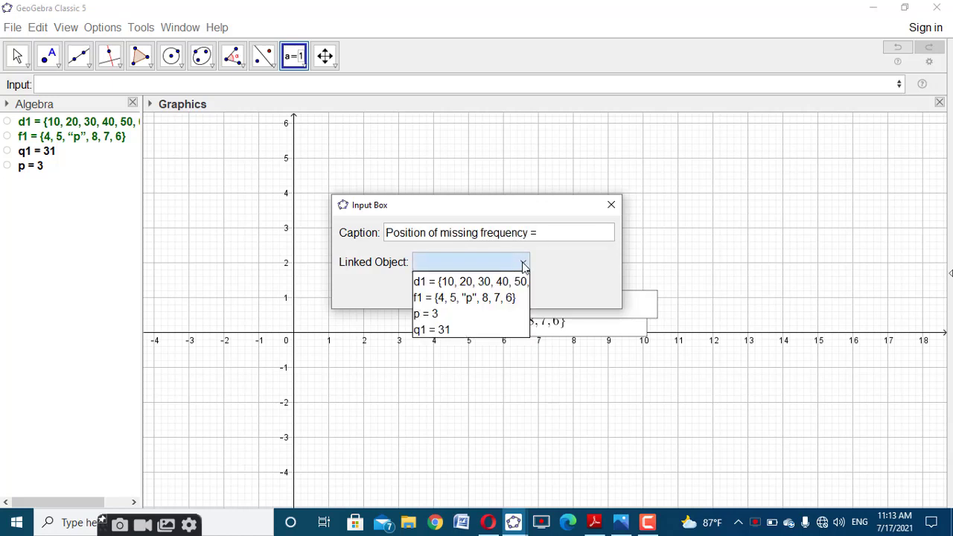
pyautogui.click(454, 313)
pyautogui.click(444, 292)
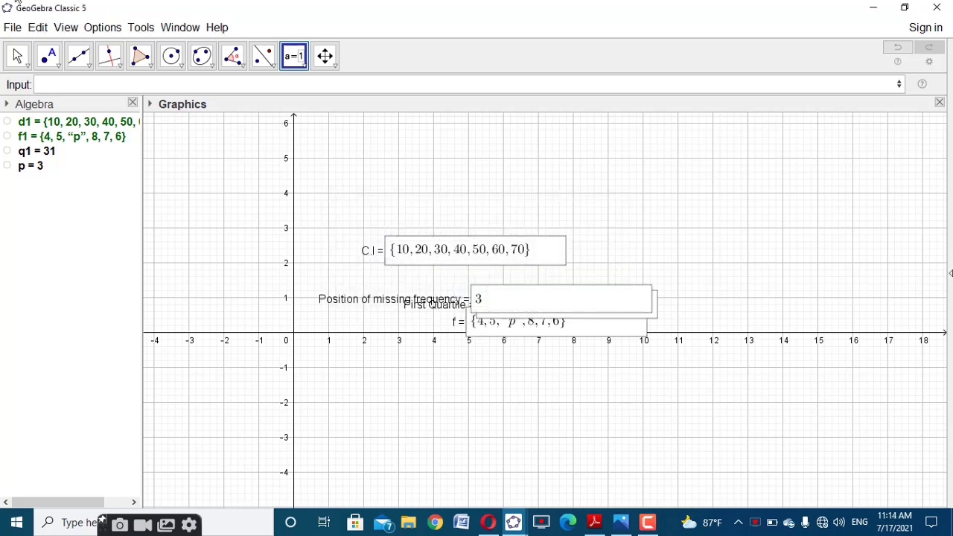
# Turn off the Symbolic option of the C.I input box and set its text size to Medium.
pyautogui.click(17, 56)
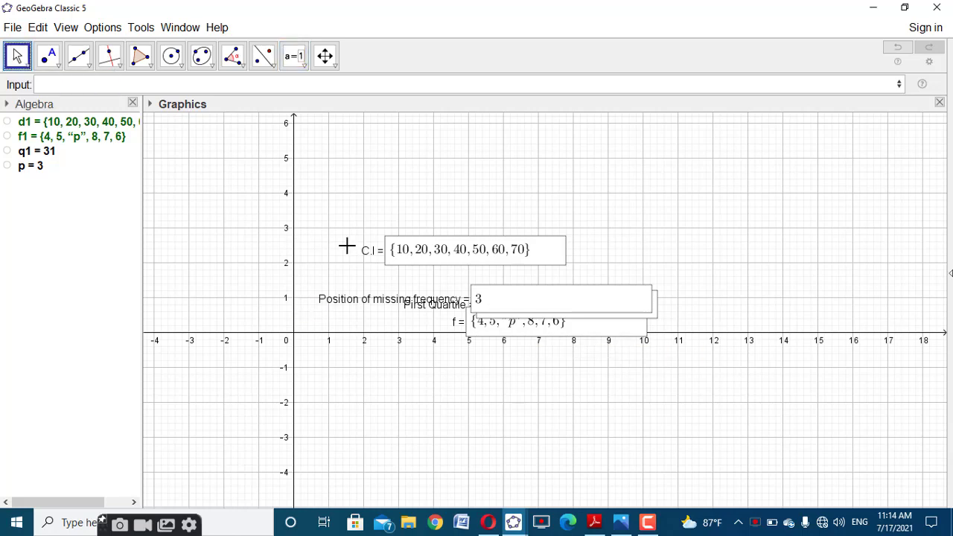
pyautogui.rightClick(377, 254)
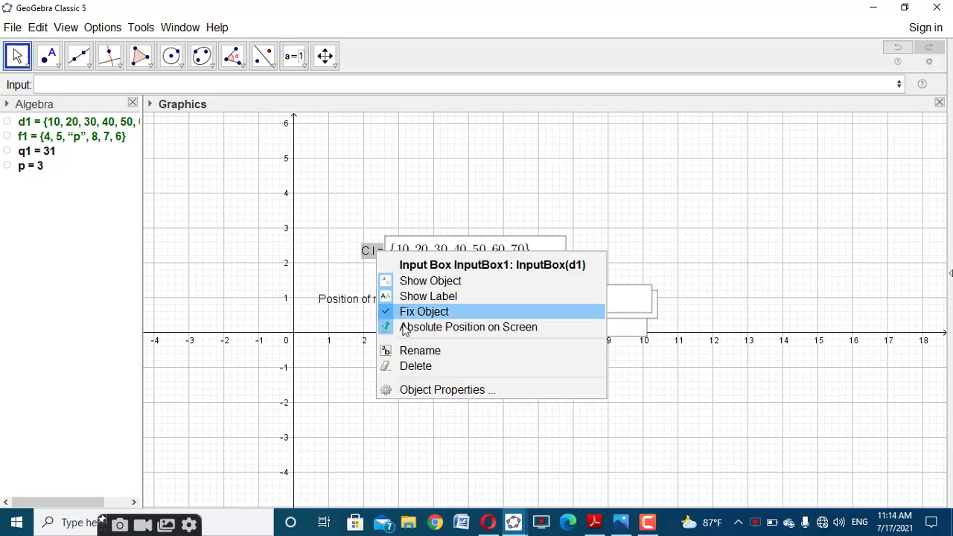
pyautogui.click(431, 391)
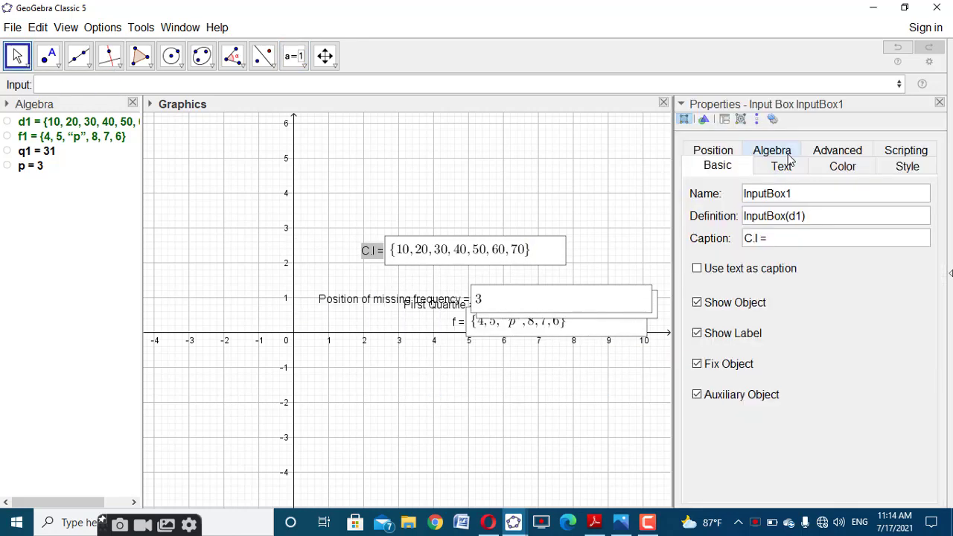
pyautogui.click(783, 158)
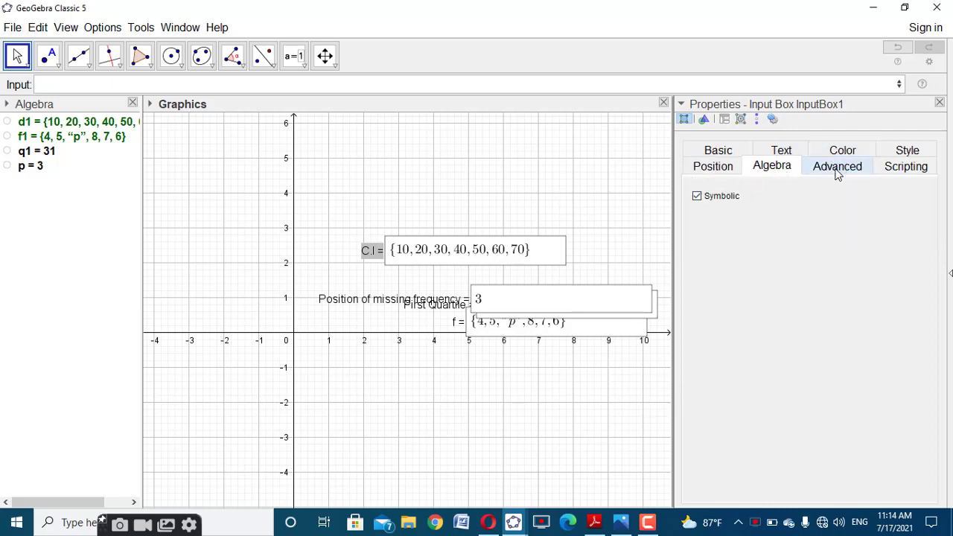
pyautogui.click(697, 195)
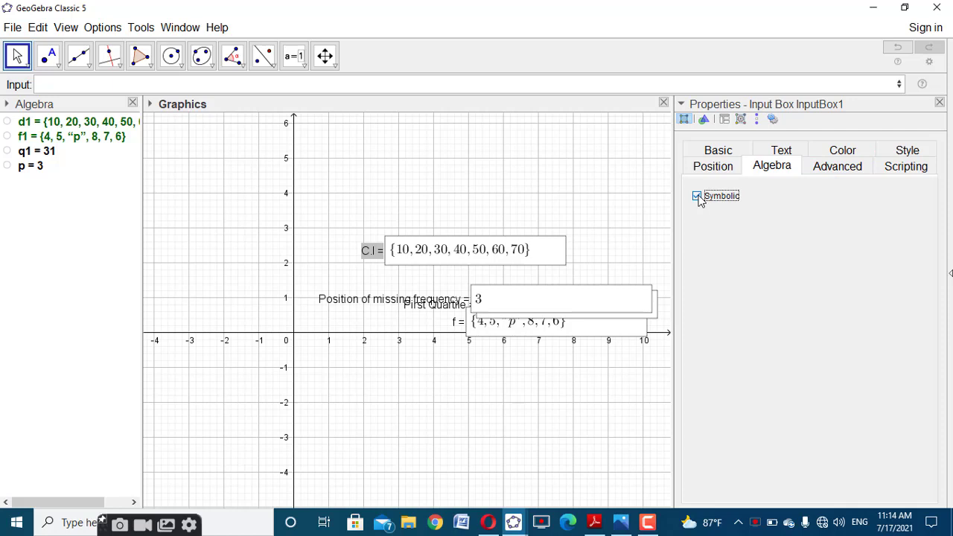
pyautogui.click(776, 154)
pyautogui.click(804, 190)
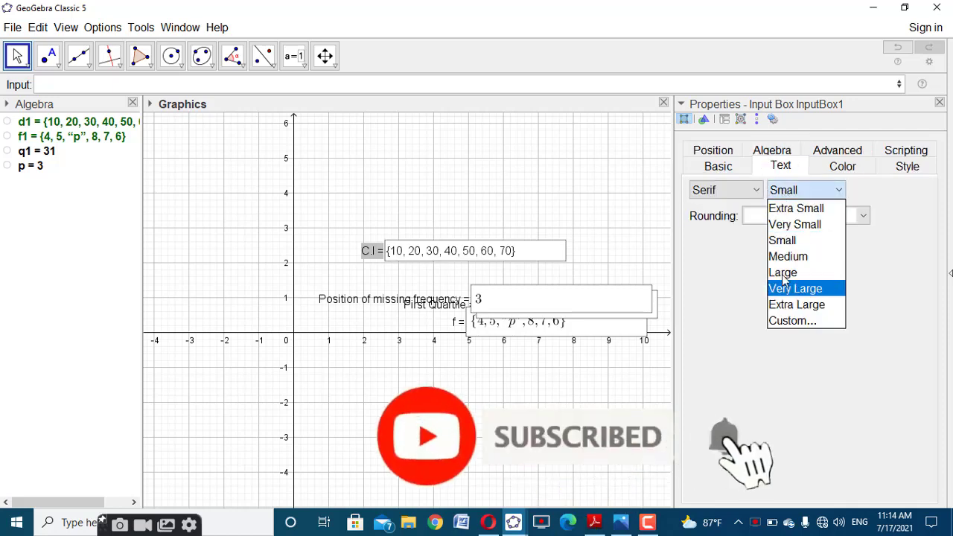
pyautogui.click(783, 273)
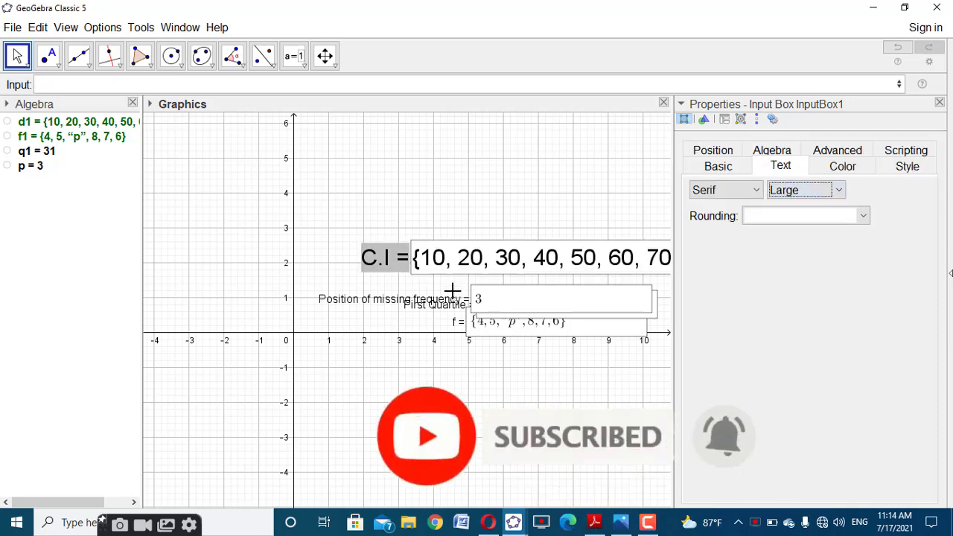
pyautogui.click(810, 190)
pyautogui.click(788, 270)
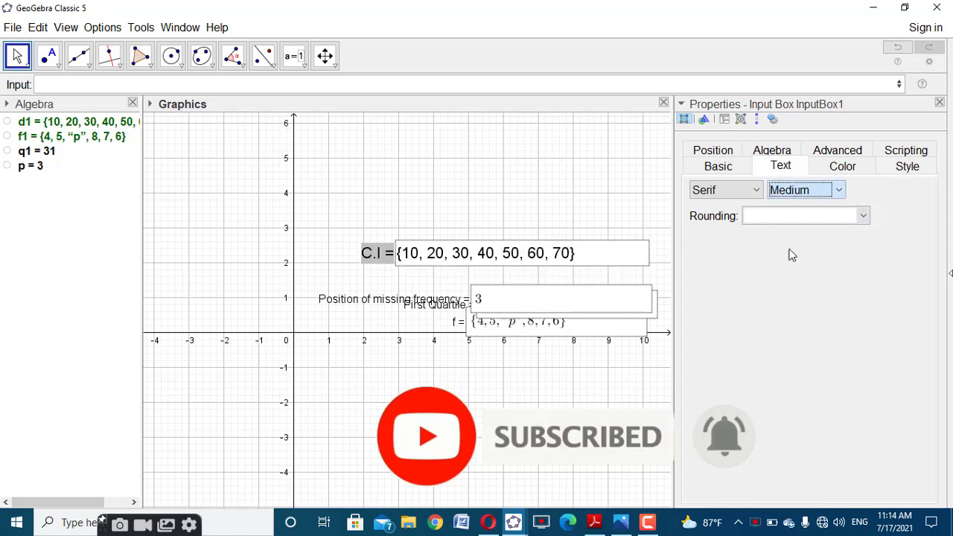
# Format the Position of missing frequency input box with Medium text, Symbolic turned off and a box length of 3.
pyautogui.click(422, 300)
pyautogui.click(789, 189)
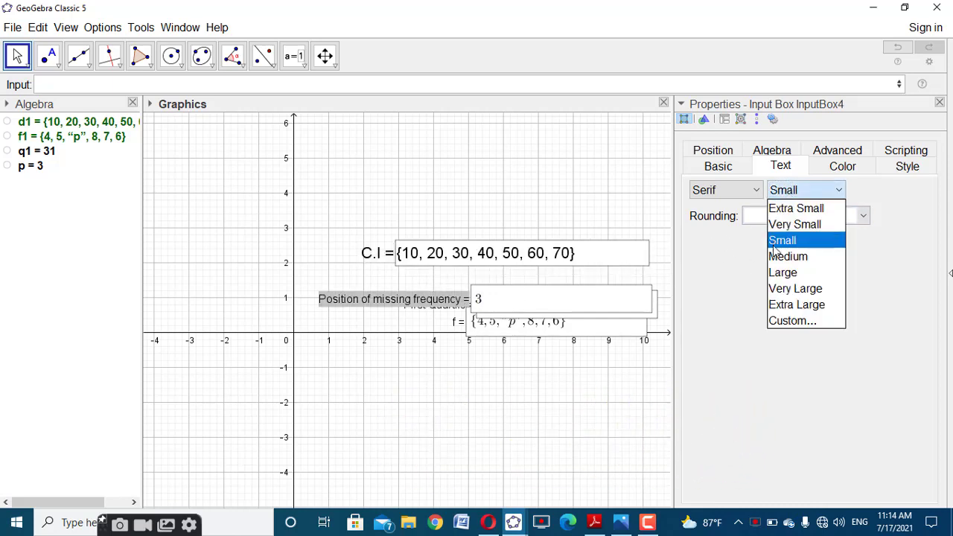
pyautogui.click(775, 259)
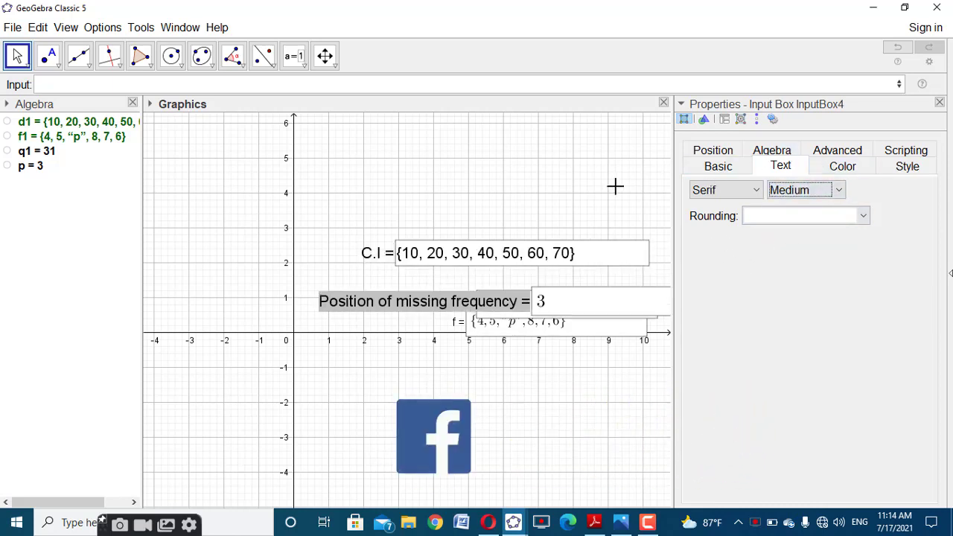
pyautogui.click(775, 152)
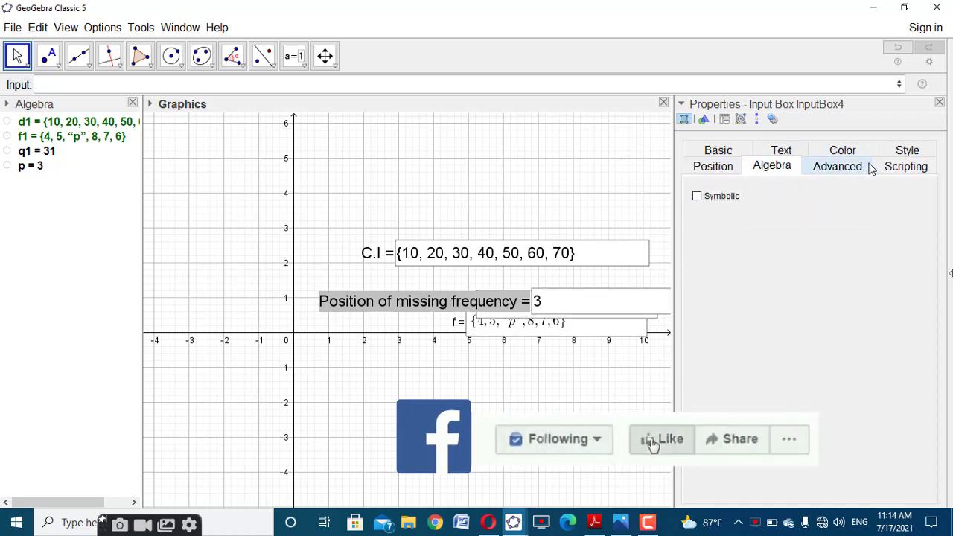
pyautogui.click(903, 152)
pyautogui.moveTo(793, 199); pyautogui.dragTo(763, 197)
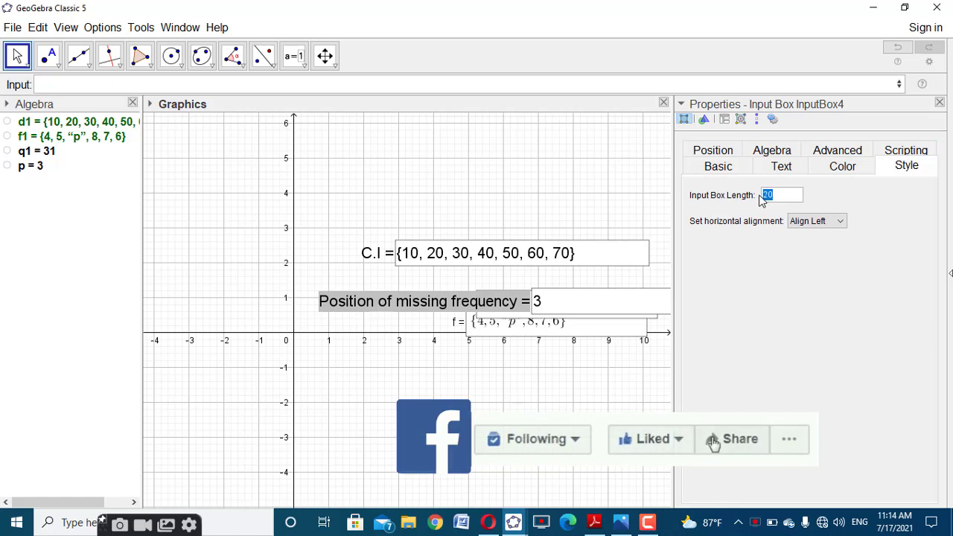
pyautogui.write('3')
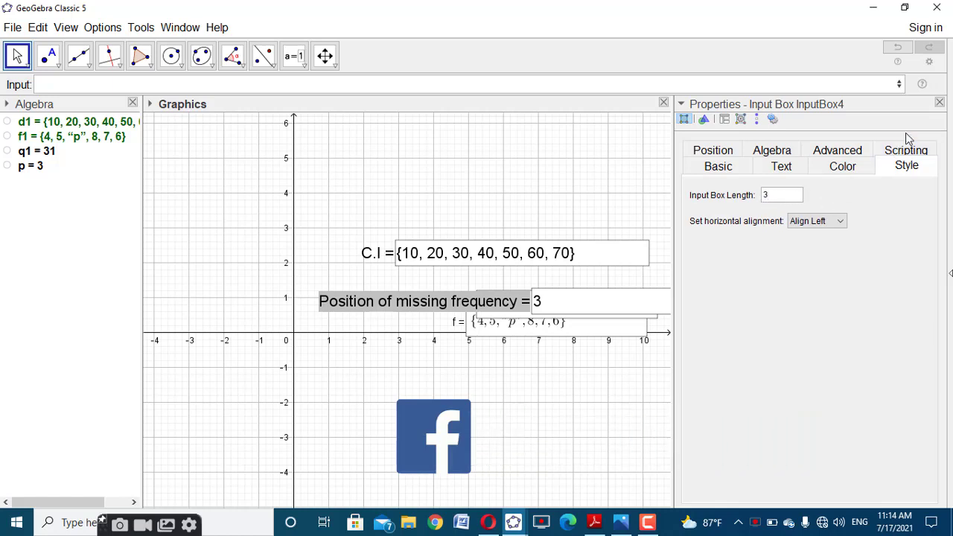
pyautogui.click(940, 104)
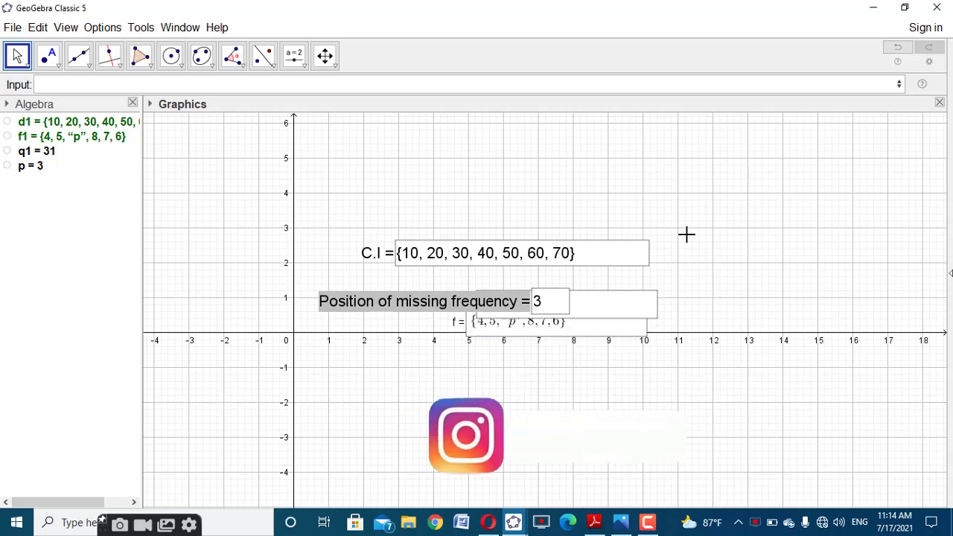
pyautogui.click(647, 522)
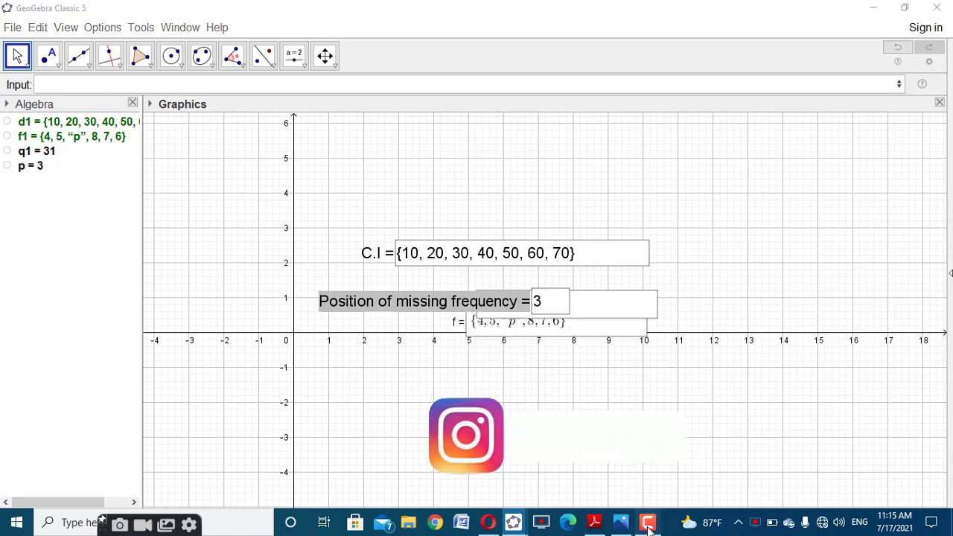
pyautogui.click(903, 454)
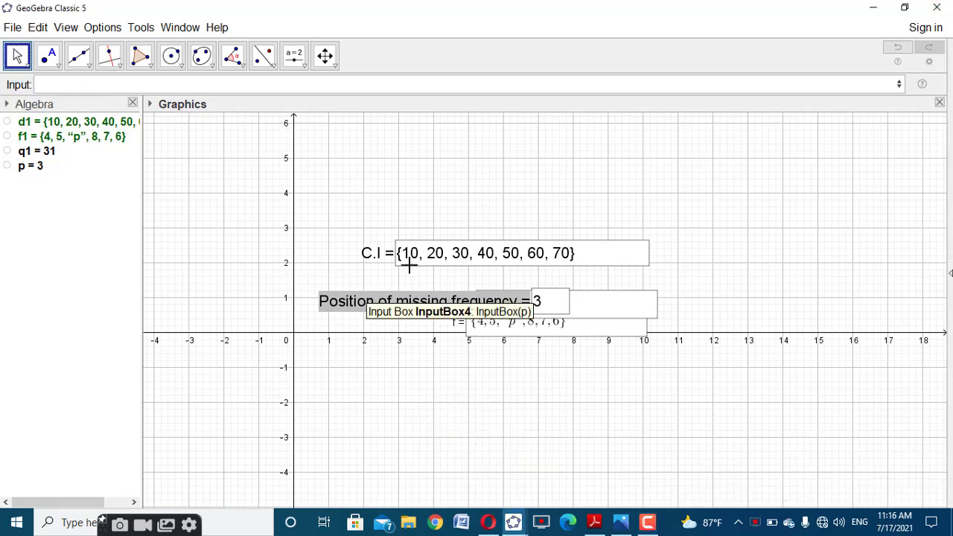
# Unfix the C.I input box and move it to the upper-left corner of the graphics view.
pyautogui.rightClick(387, 252)
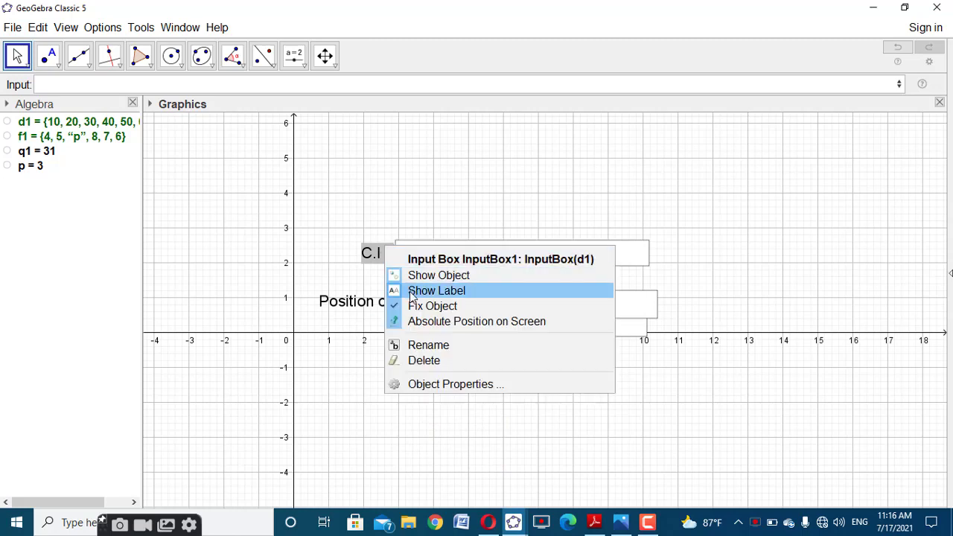
pyautogui.click(402, 304)
pyautogui.moveTo(379, 260); pyautogui.dragTo(180, 148)
# Unfix the Position of missing frequency input box and move it to the upper-right area of the graphics view.
pyautogui.rightClick(391, 309)
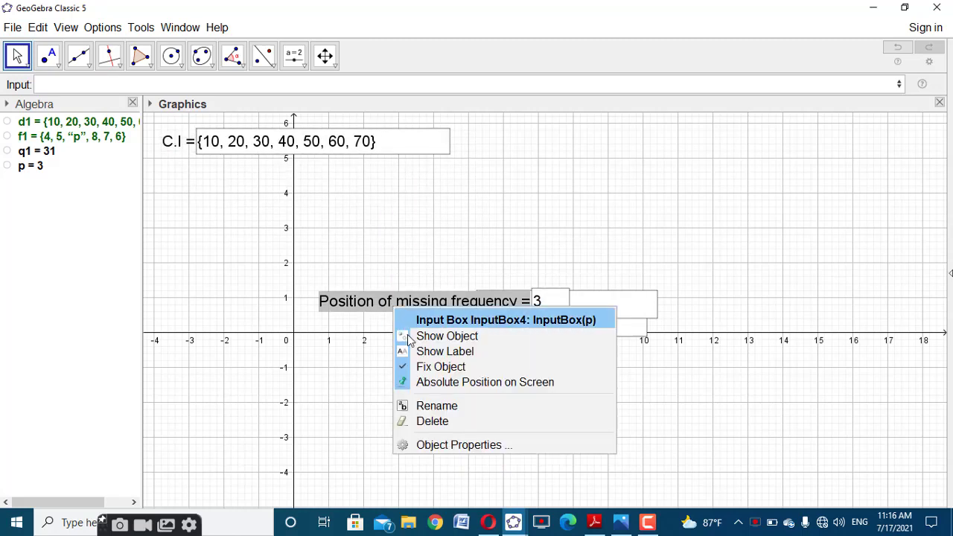
pyautogui.click(422, 366)
pyautogui.moveTo(389, 306); pyautogui.dragTo(755, 168)
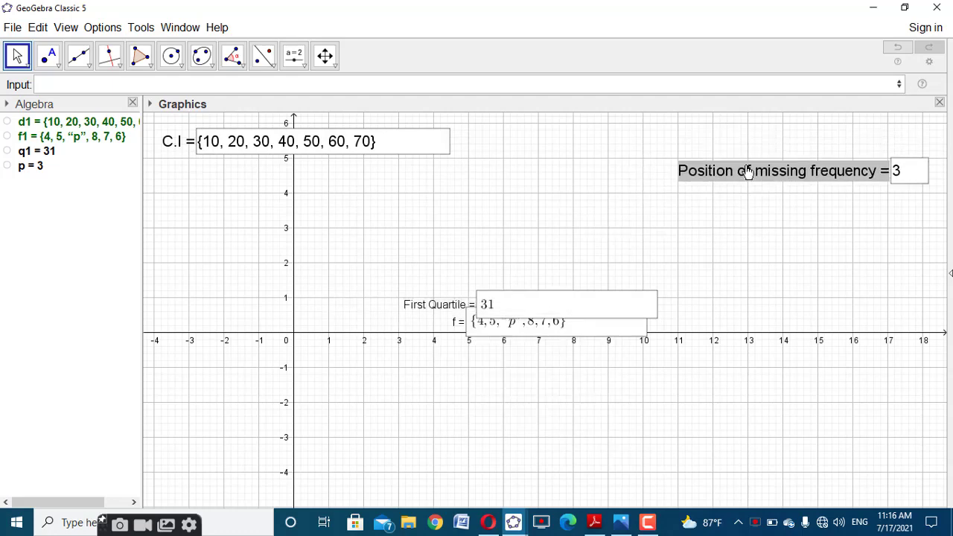
# Format the First Quartile input box with Medium text, Symbolic turned off and a box length of 5.
pyautogui.rightClick(439, 304)
pyautogui.click(491, 437)
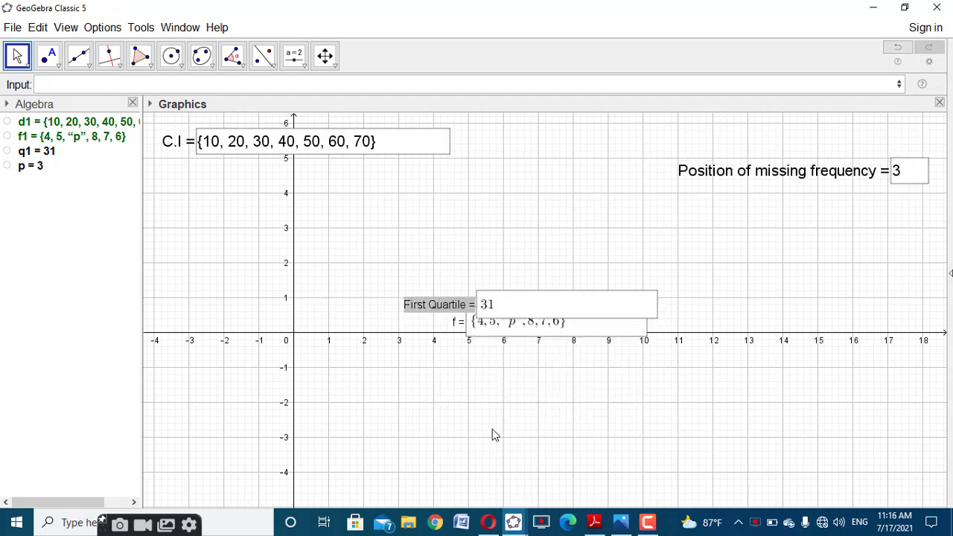
pyautogui.click(783, 166)
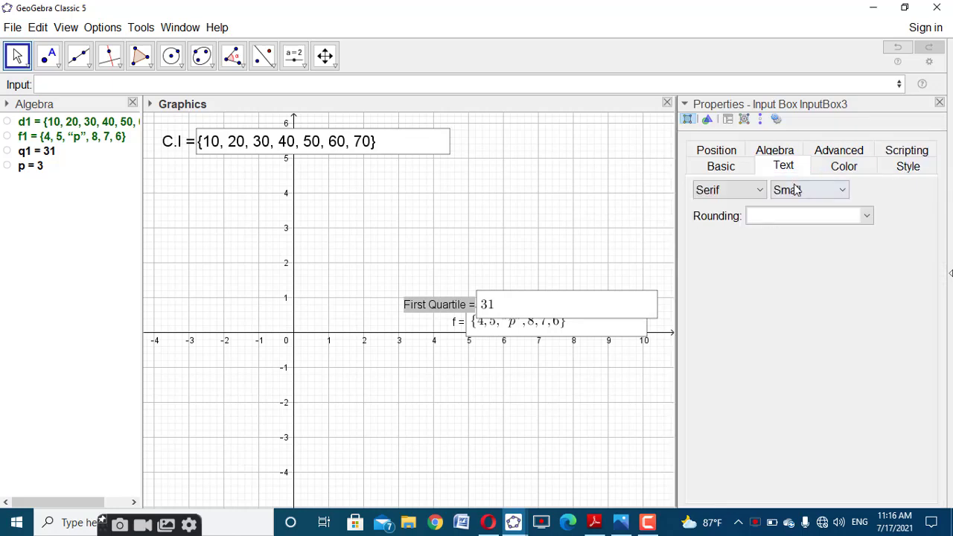
pyautogui.click(796, 189)
pyautogui.click(788, 256)
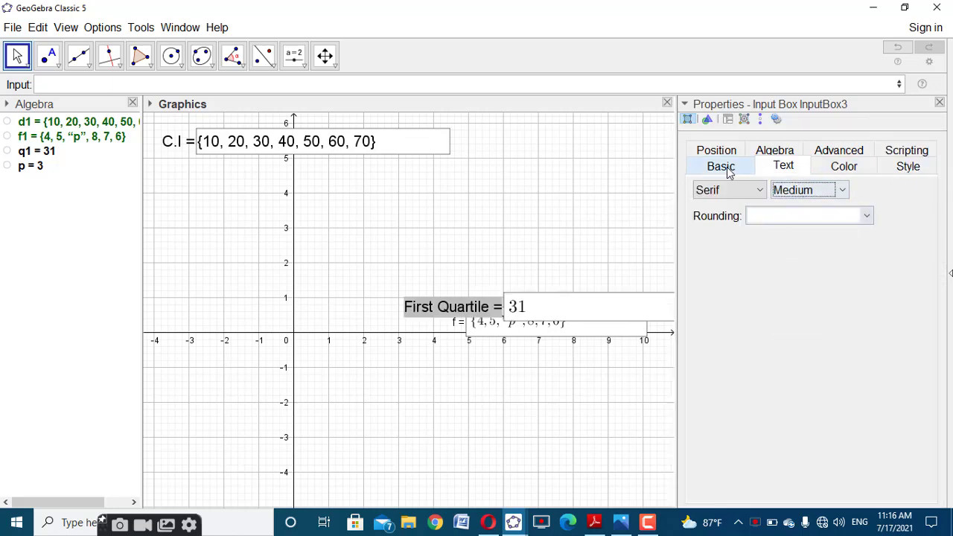
pyautogui.click(775, 151)
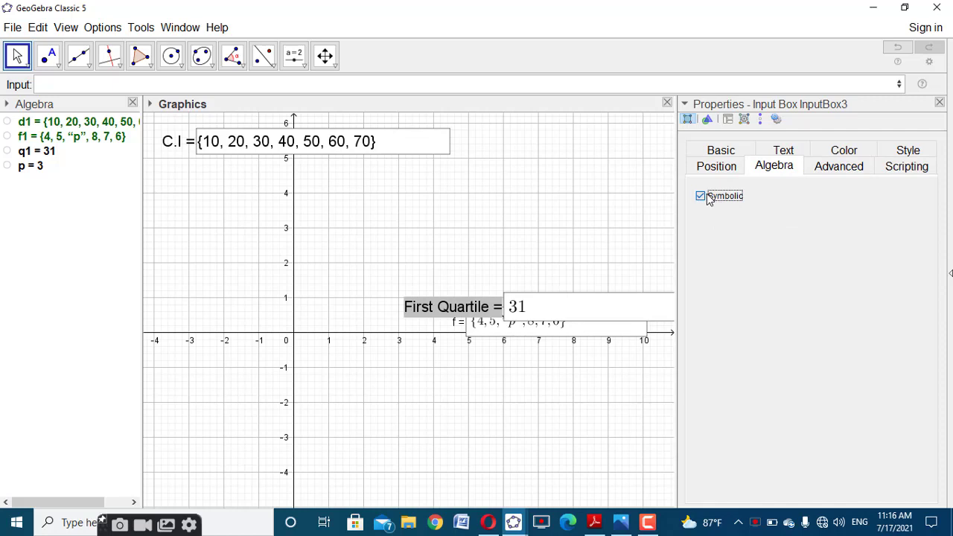
pyautogui.click(707, 197)
pyautogui.click(910, 152)
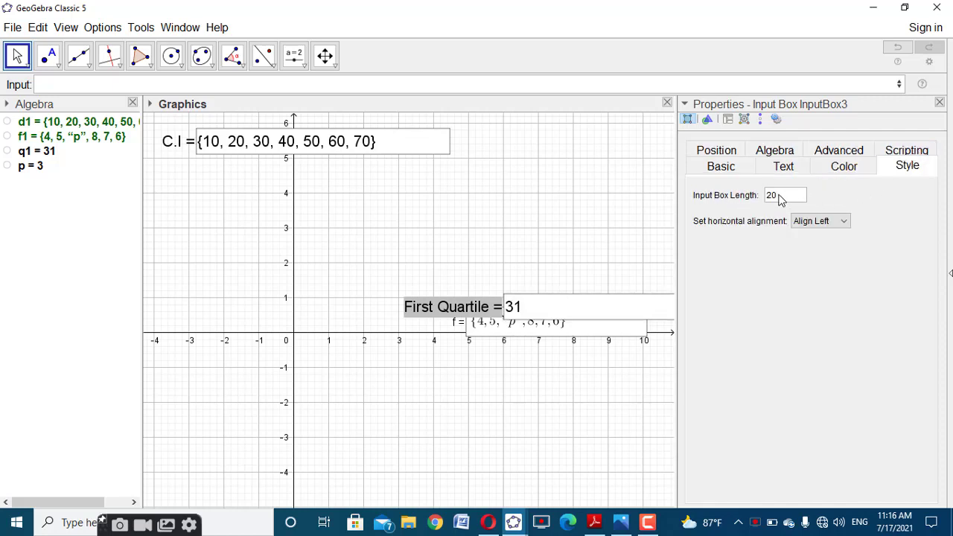
pyautogui.moveTo(781, 200); pyautogui.dragTo(767, 195)
pyautogui.click(940, 103)
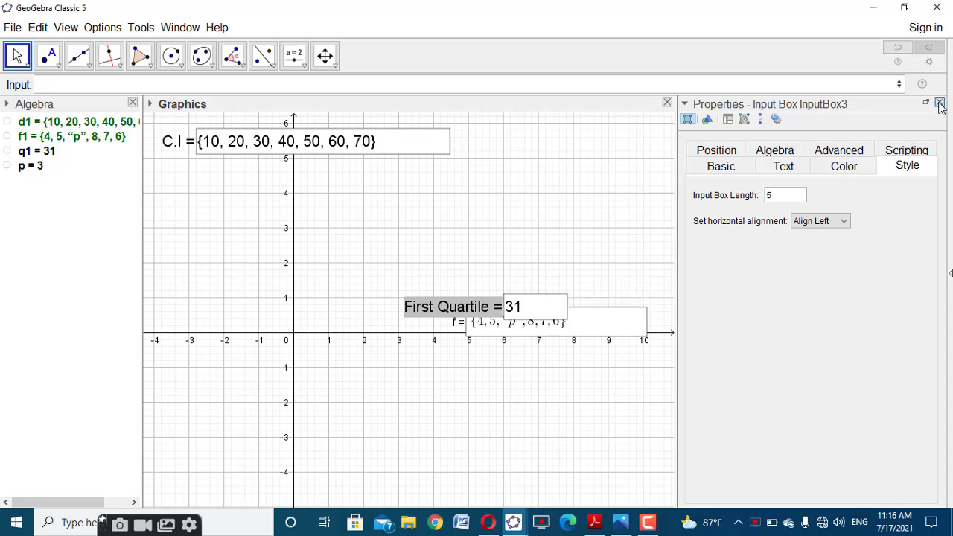
# Unfix the First Quartile input box and move it just above the Position of missing frequency box.
pyautogui.rightClick(482, 310)
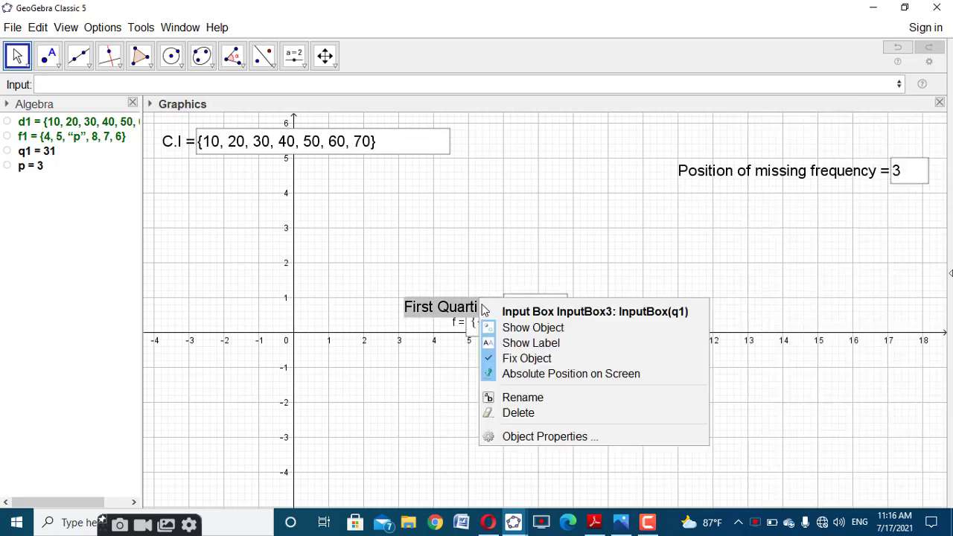
pyautogui.click(521, 358)
pyautogui.moveTo(457, 308); pyautogui.dragTo(802, 136)
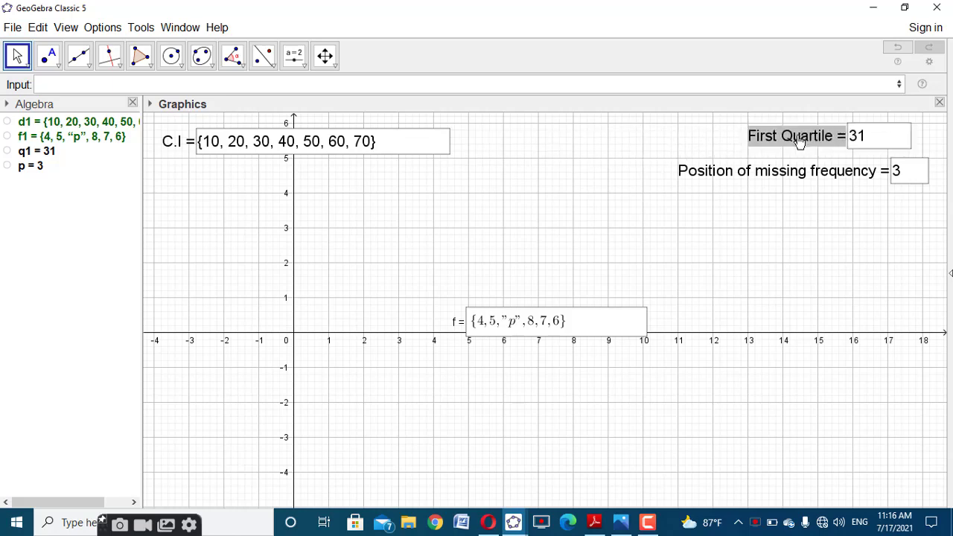
# Set the f input box's text size to Medium and turn off its Symbolic option.
pyautogui.rightClick(457, 322)
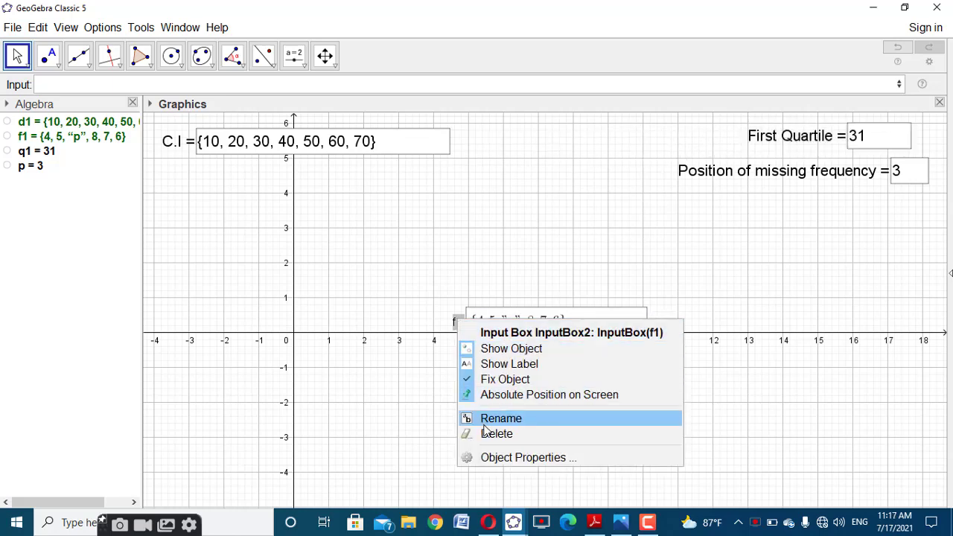
pyautogui.click(510, 456)
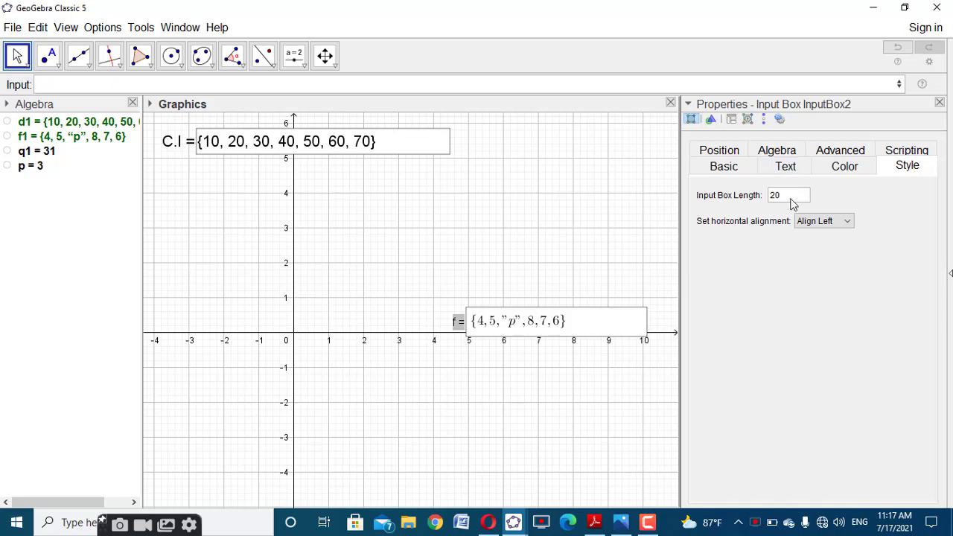
pyautogui.doubleClick(792, 199)
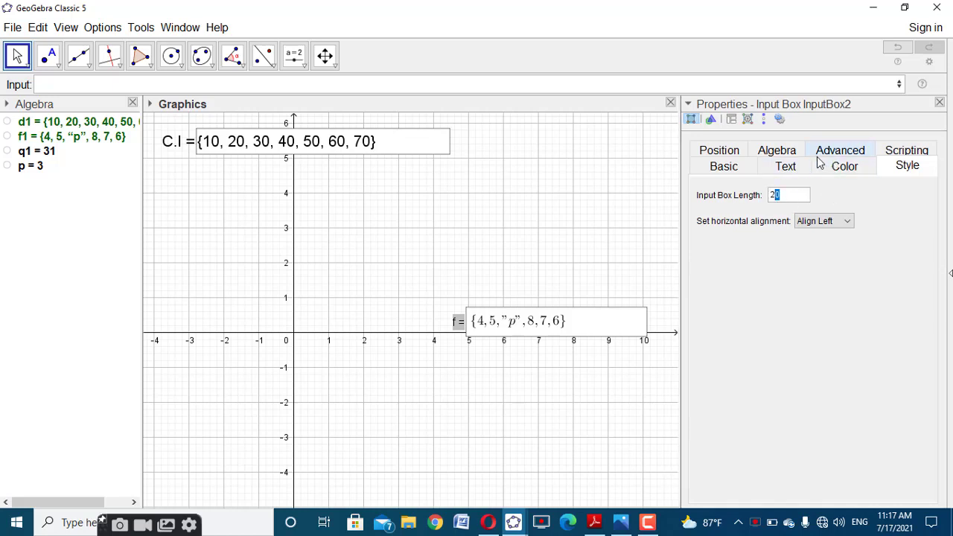
pyautogui.click(785, 166)
pyautogui.click(778, 190)
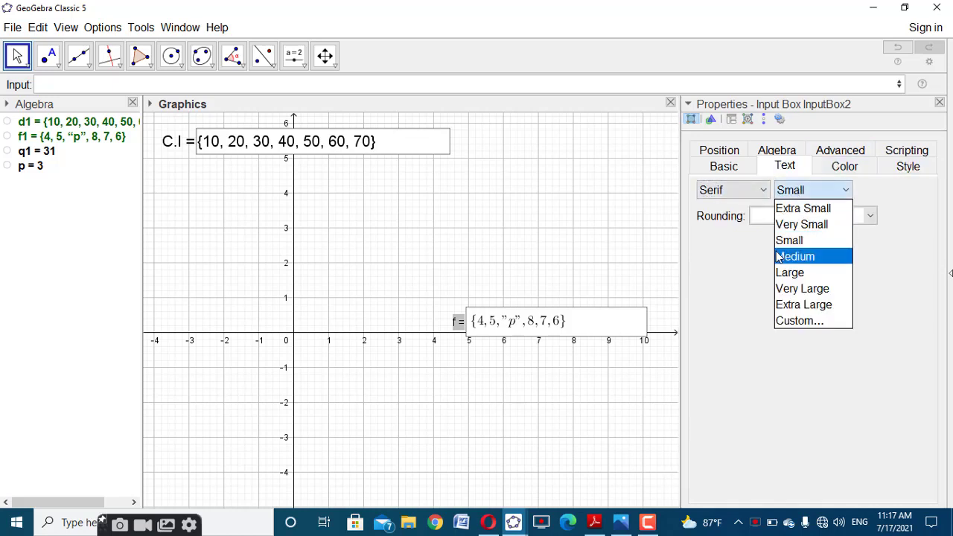
pyautogui.click(779, 257)
pyautogui.click(776, 151)
pyautogui.click(704, 197)
pyautogui.click(704, 197)
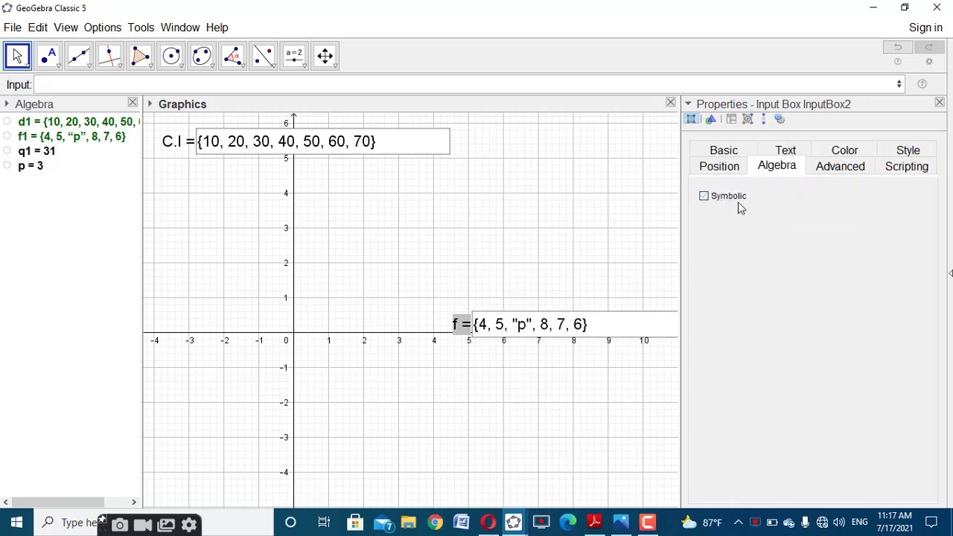
pyautogui.click(940, 103)
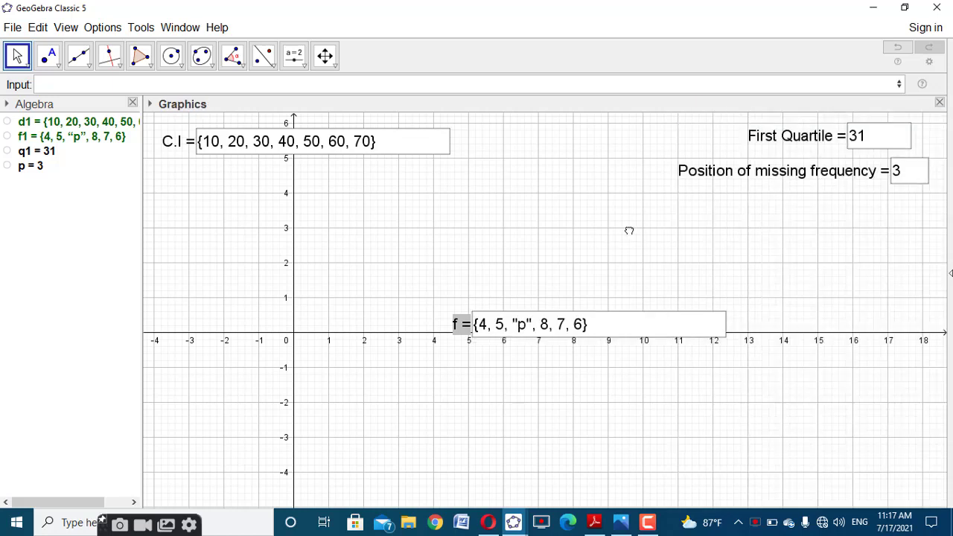
# Unfix the f input box and move it between the C.I and First Quartile boxes.
pyautogui.rightClick(461, 323)
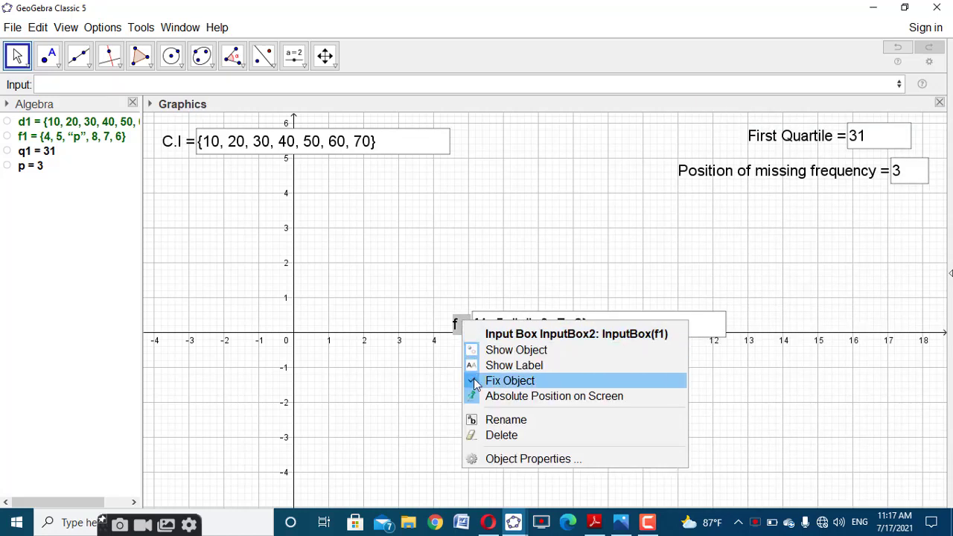
pyautogui.click(491, 381)
pyautogui.moveTo(464, 336); pyautogui.dragTo(483, 140)
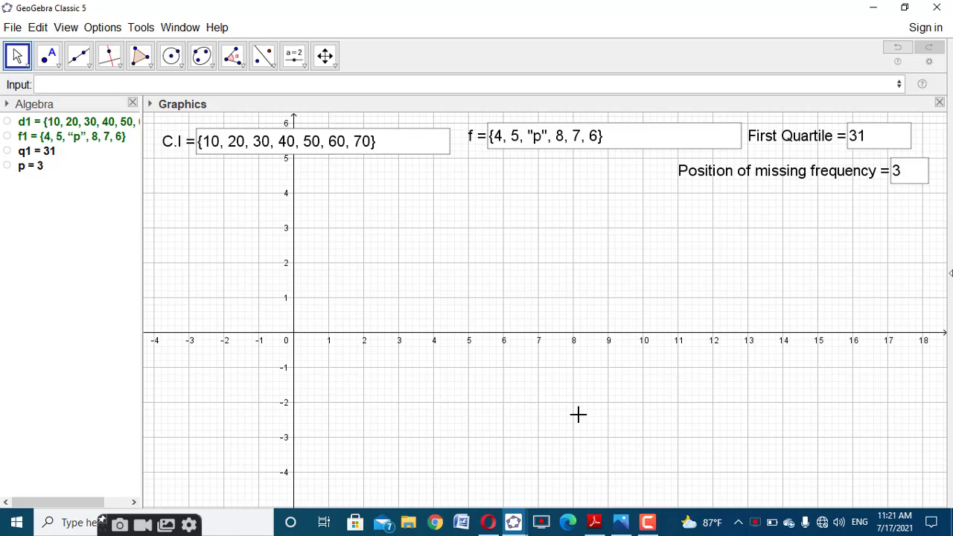
# Review the finished example worksheet "final missing frequency of Q1 continous series.ggb" and return to the new worksheet.
pyautogui.moveTo(511, 524)
pyautogui.click(451, 470)
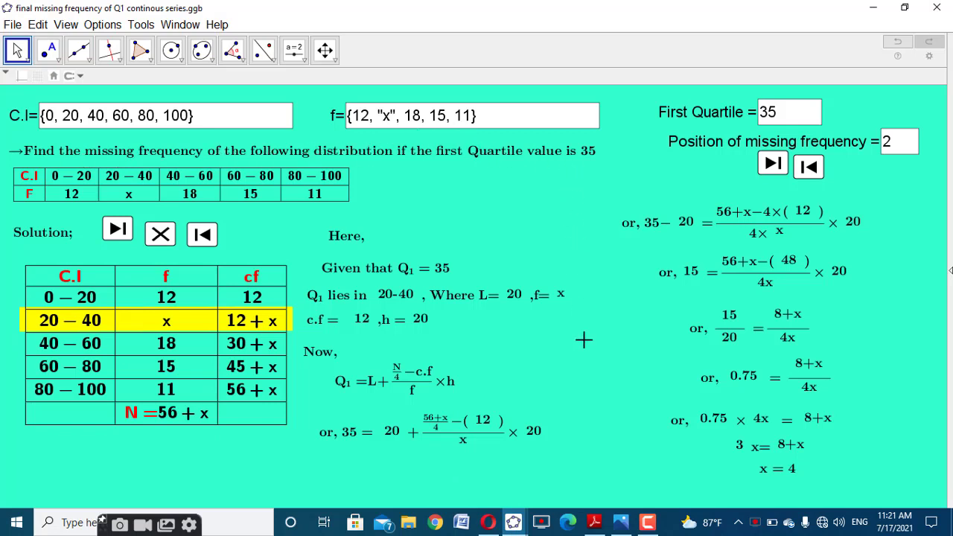
pyautogui.moveTo(514, 523)
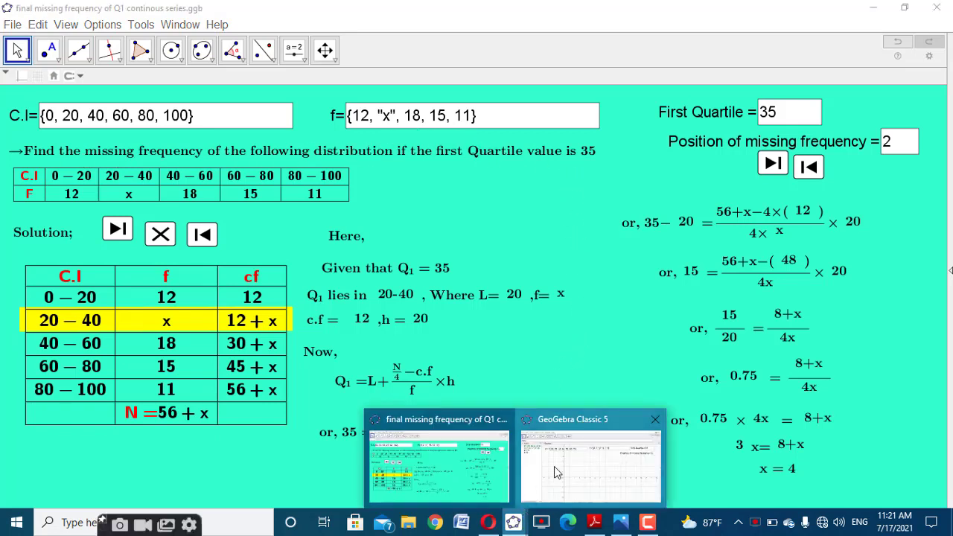
pyautogui.click(606, 455)
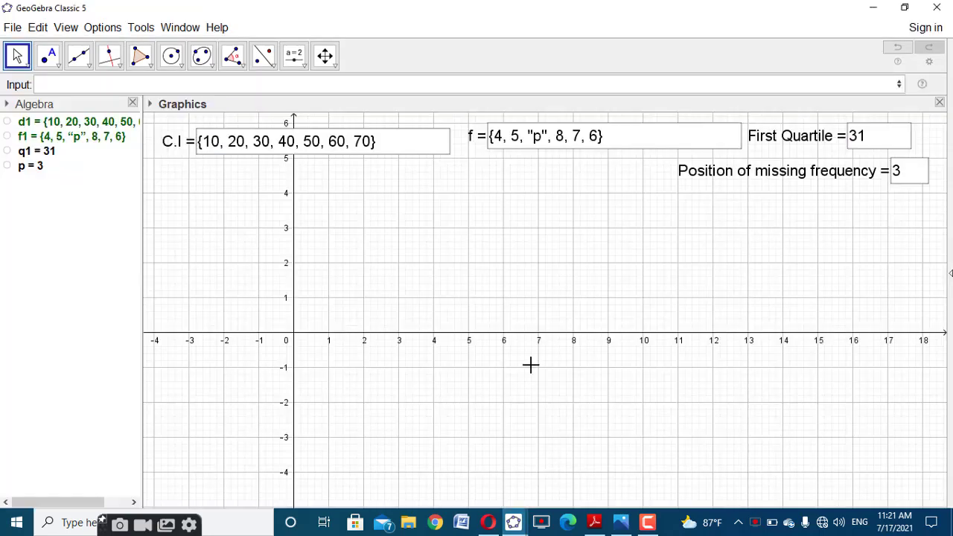
# Start a LaTeX text below the input boxes with \text{ and insert the sentence of question (b) copied from the PDF in Adobe Reader.
pyautogui.click(294, 56)
pyautogui.click(313, 112)
pyautogui.click(385, 220)
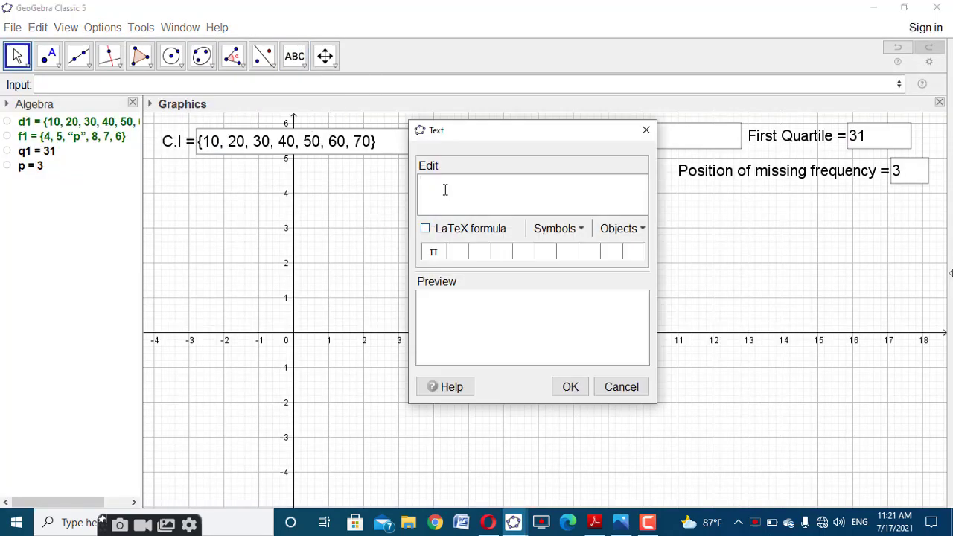
pyautogui.write('\\text{')
pyautogui.click(594, 523)
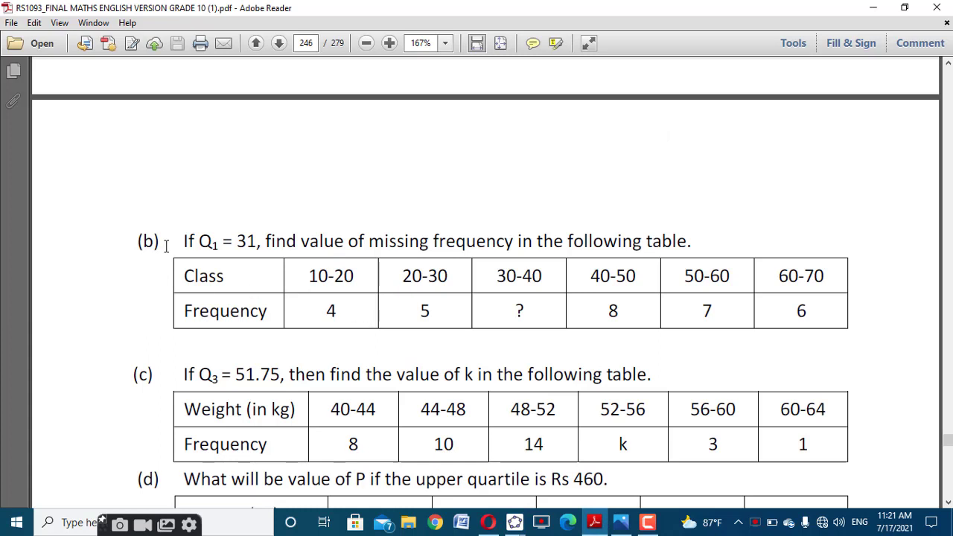
pyautogui.moveTo(176, 240); pyautogui.dragTo(683, 249)
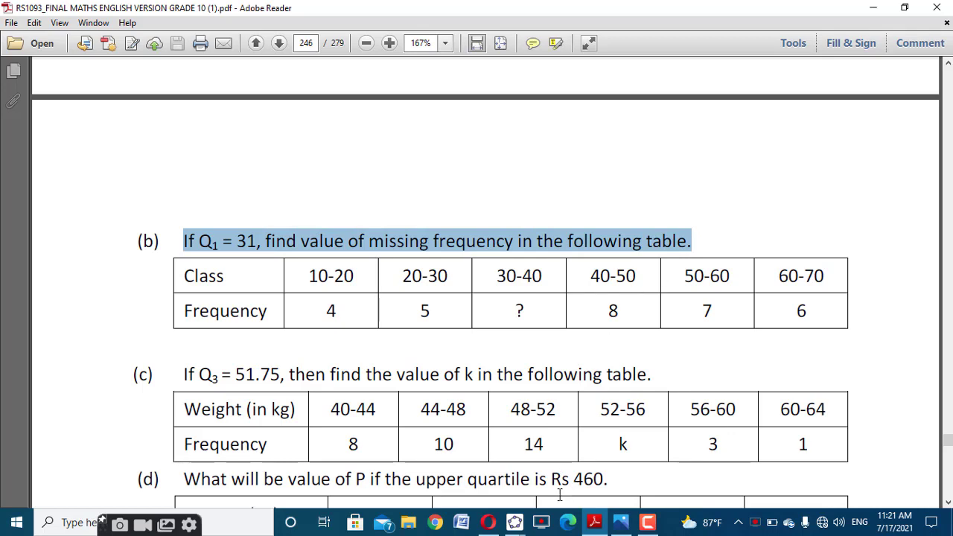
pyautogui.click(549, 472)
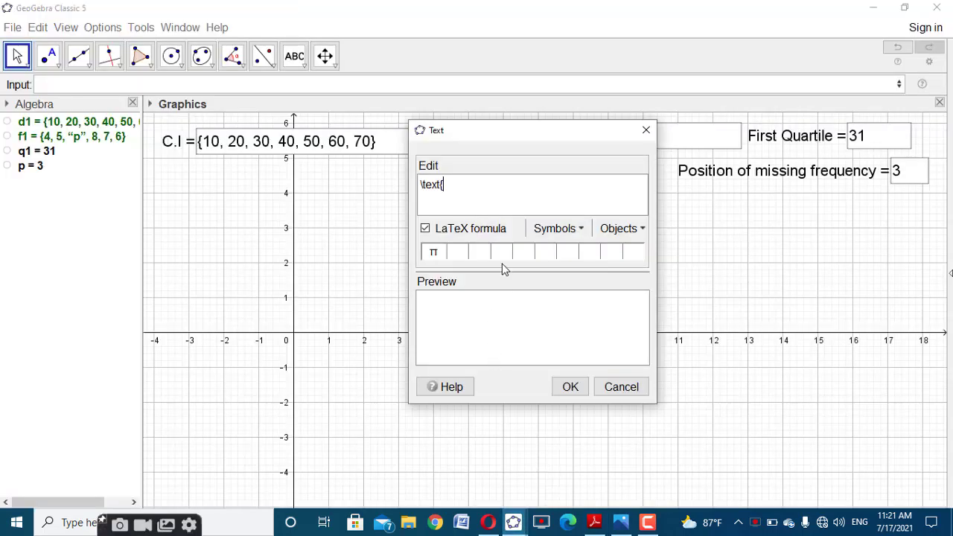
pyautogui.write('If Q1 = 31, find value of missing frequency in the following table.')
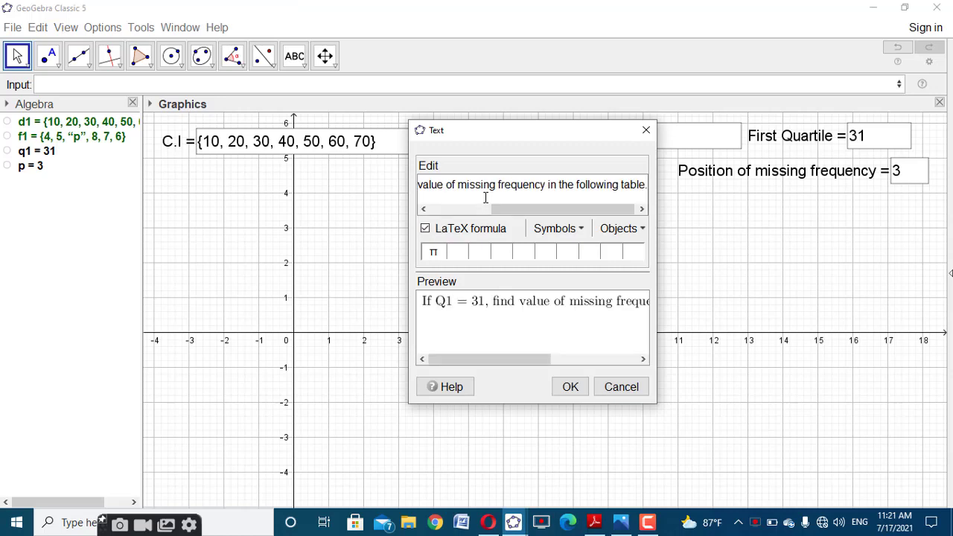
# Change Q1 to the subscripted Q_1 in the question text, replace 31 with the linked object q1, and create the text.
pyautogui.moveTo(498, 209); pyautogui.dragTo(435, 209)
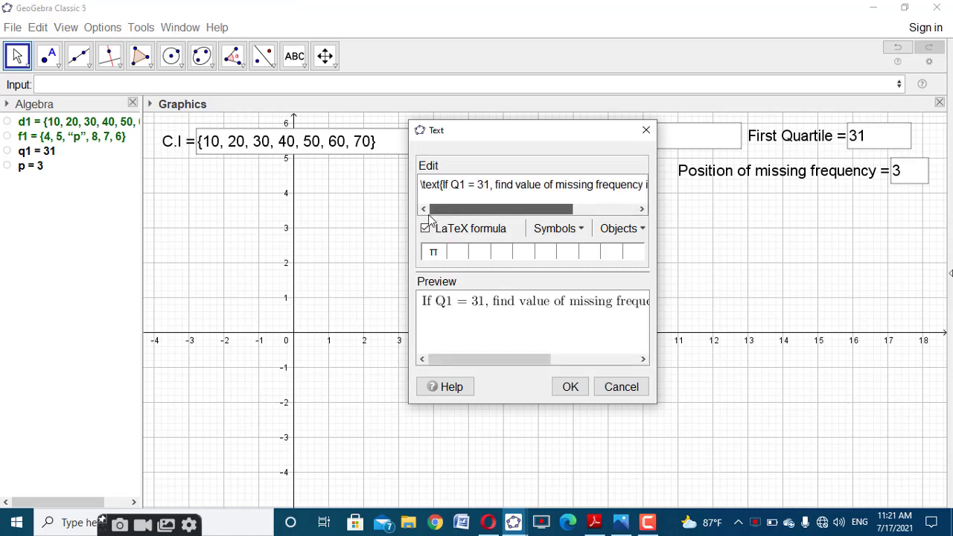
pyautogui.click(462, 183)
pyautogui.write('_')
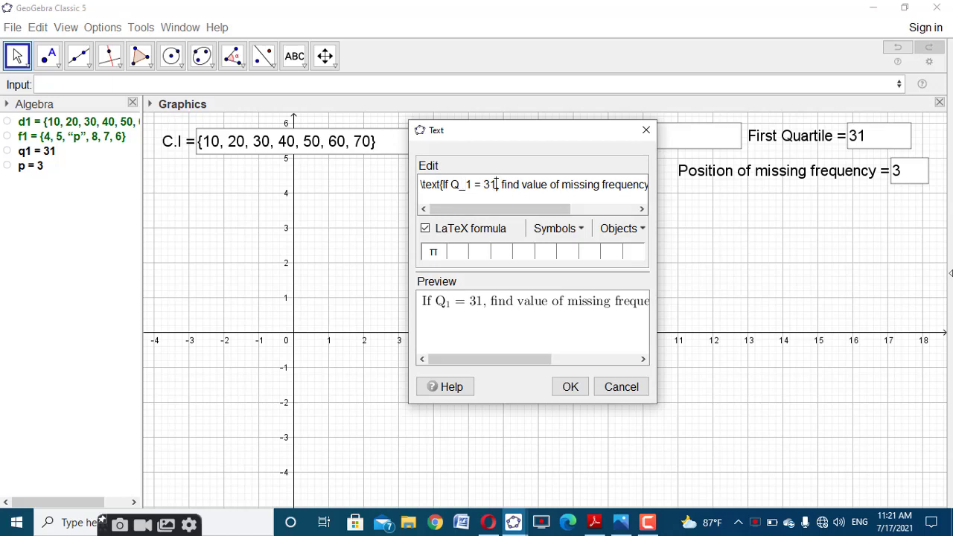
pyautogui.click(496, 184)
pyautogui.press('BackSpace')
pyautogui.press('BackSpace')
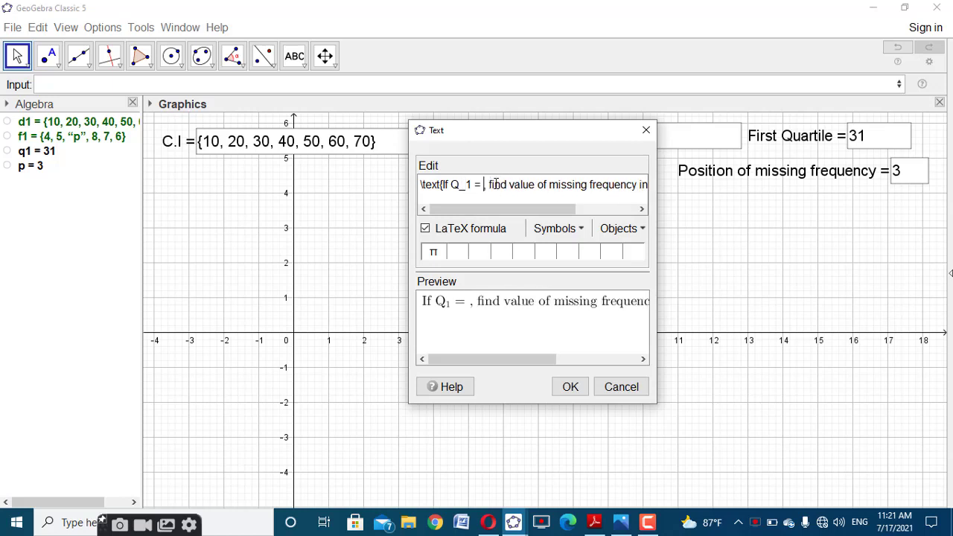
pyautogui.click(42, 152)
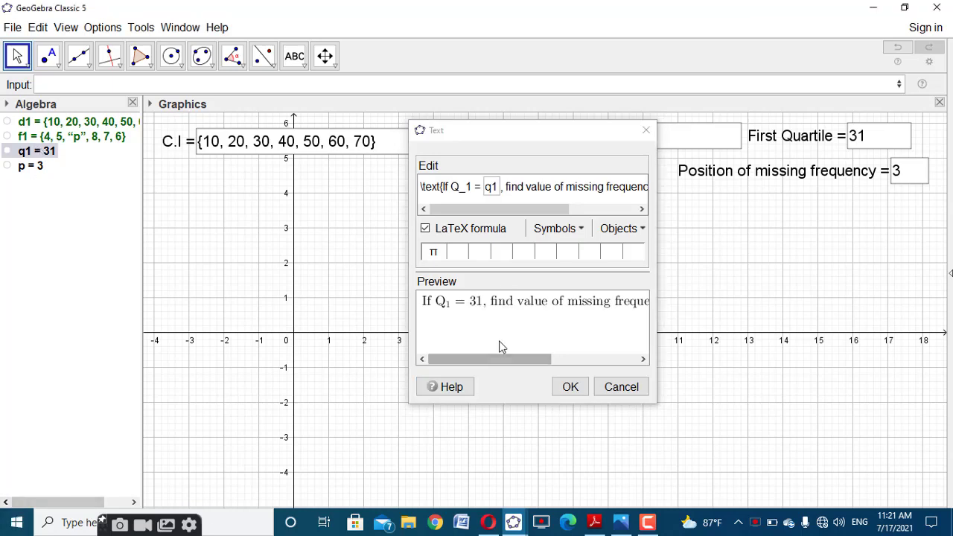
pyautogui.click(571, 387)
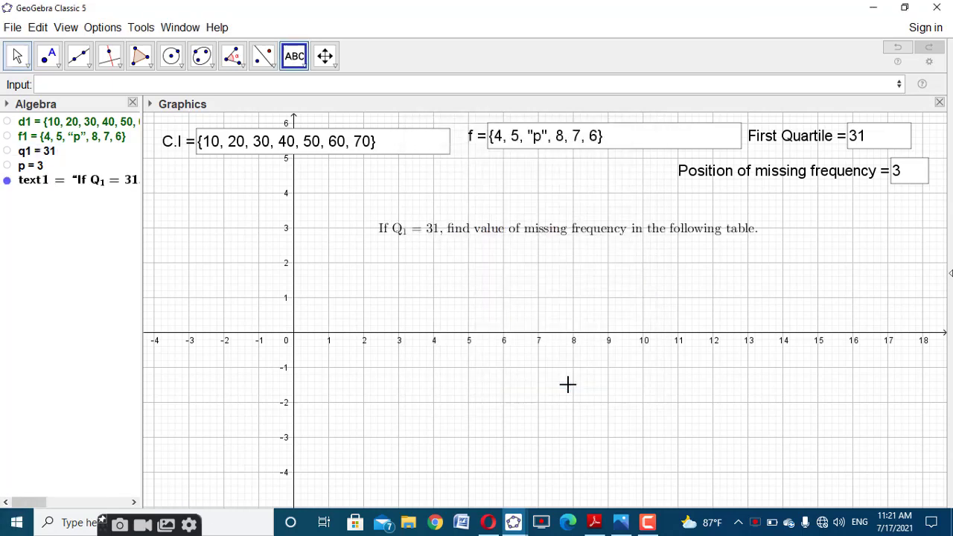
# Move the question text to just below the C.I input box.
pyautogui.click(16, 56)
pyautogui.click(17, 56)
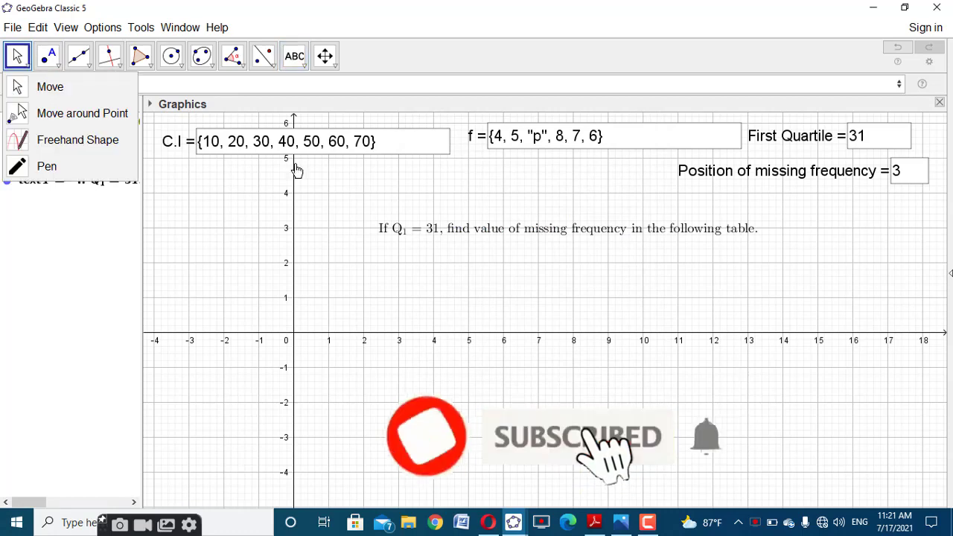
pyautogui.click(350, 194)
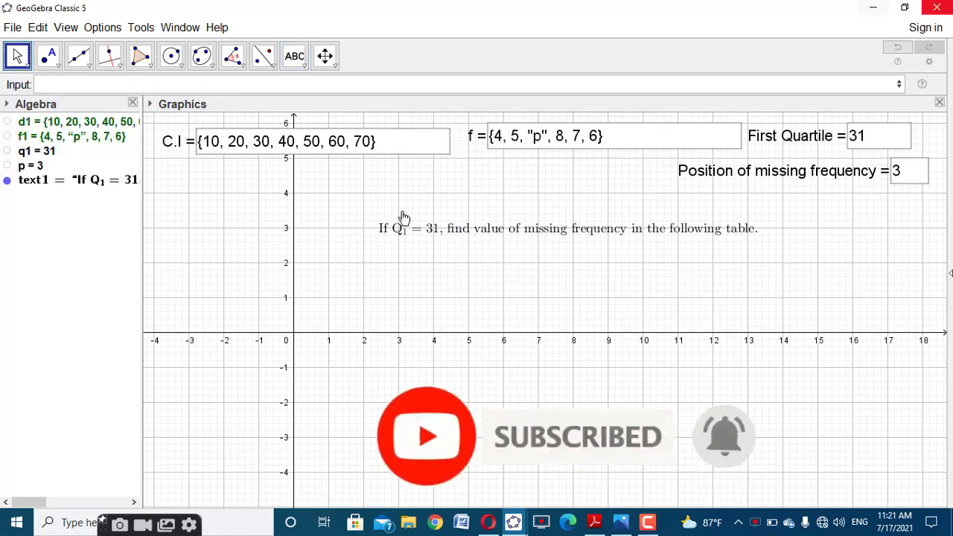
pyautogui.moveTo(504, 234); pyautogui.dragTo(289, 200)
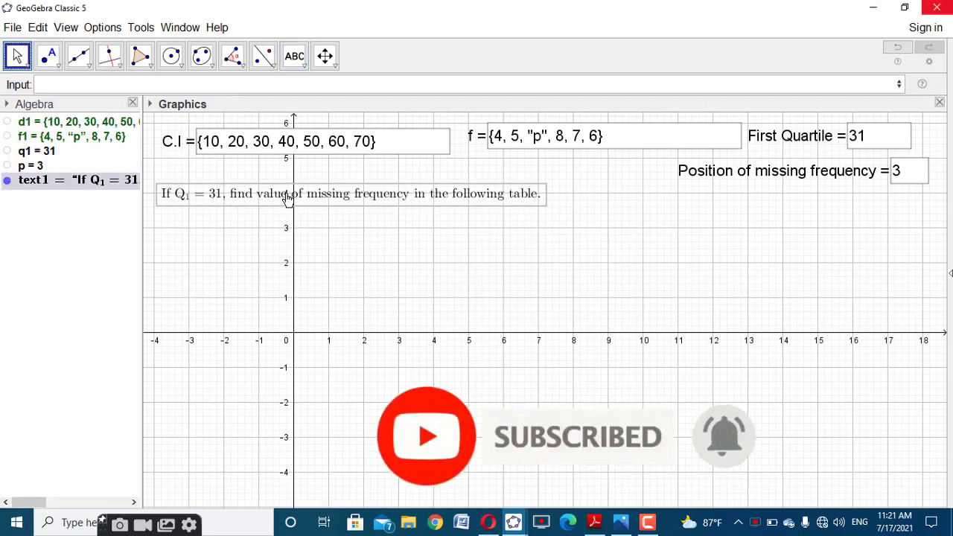
# Make the question text bold and deselect it.
pyautogui.click(150, 104)
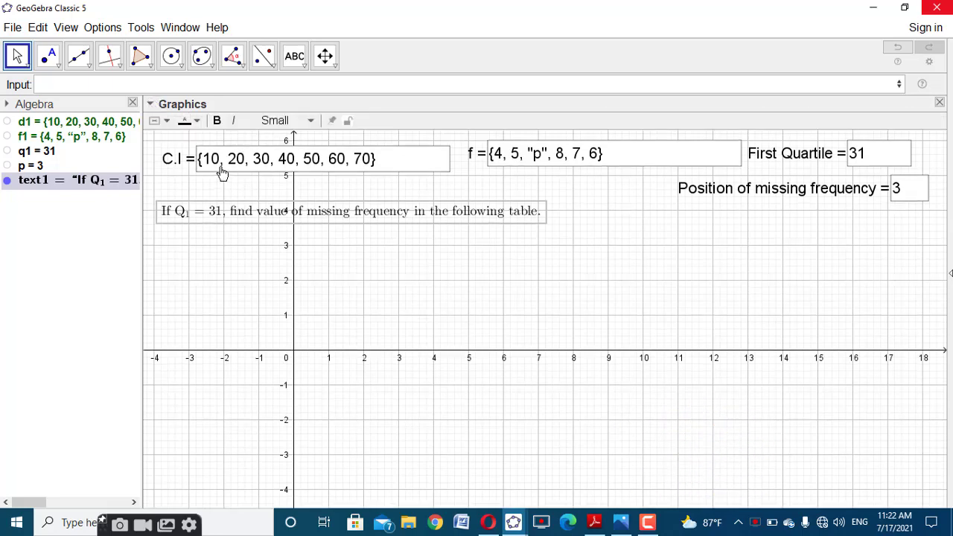
pyautogui.click(216, 121)
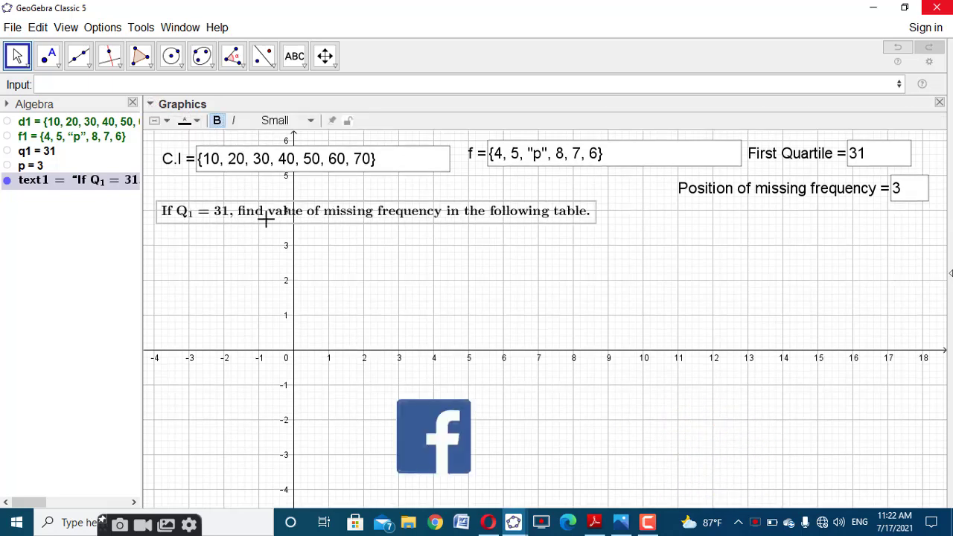
pyautogui.click(377, 272)
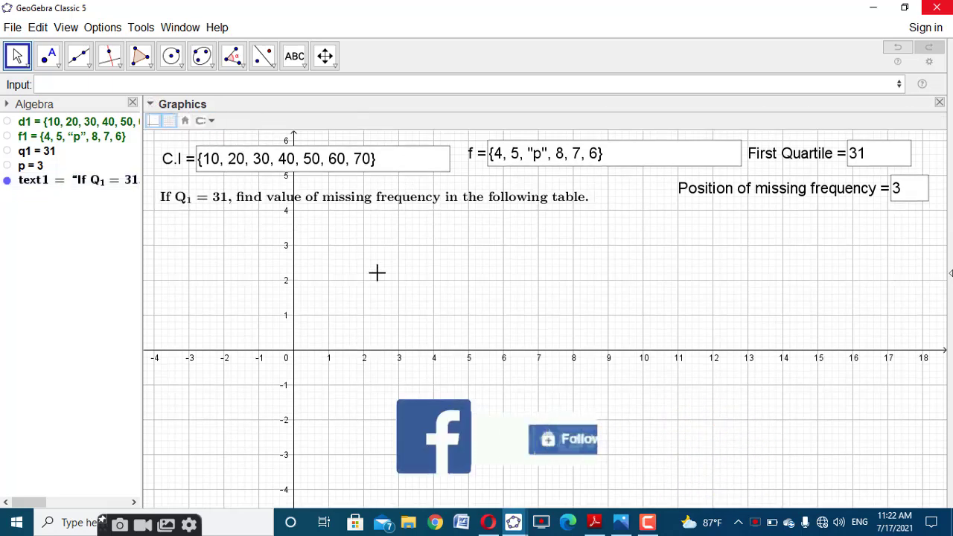
# Hide the coordinate axes and the grid in the graphics view.
pyautogui.rightClick(427, 279)
pyautogui.click(458, 318)
pyautogui.rightClick(443, 283)
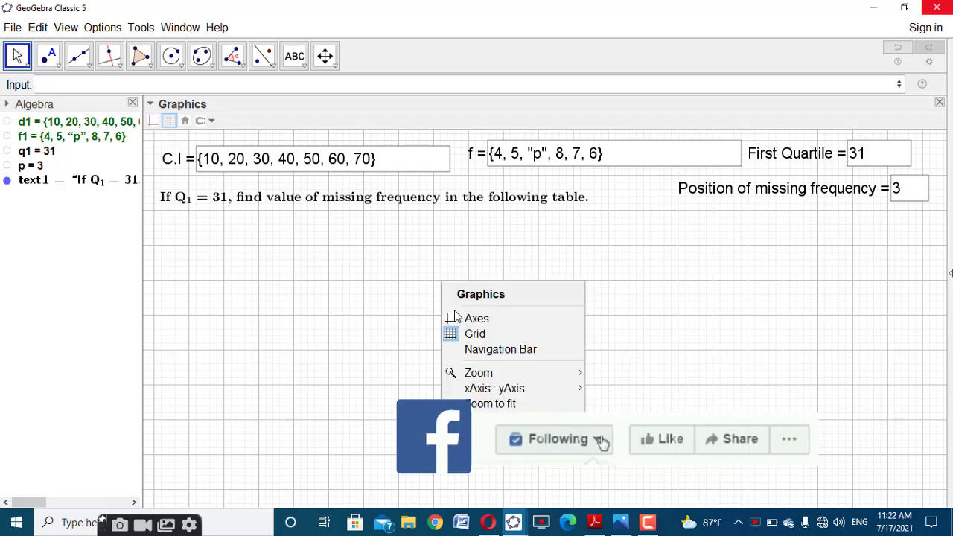
pyautogui.click(453, 333)
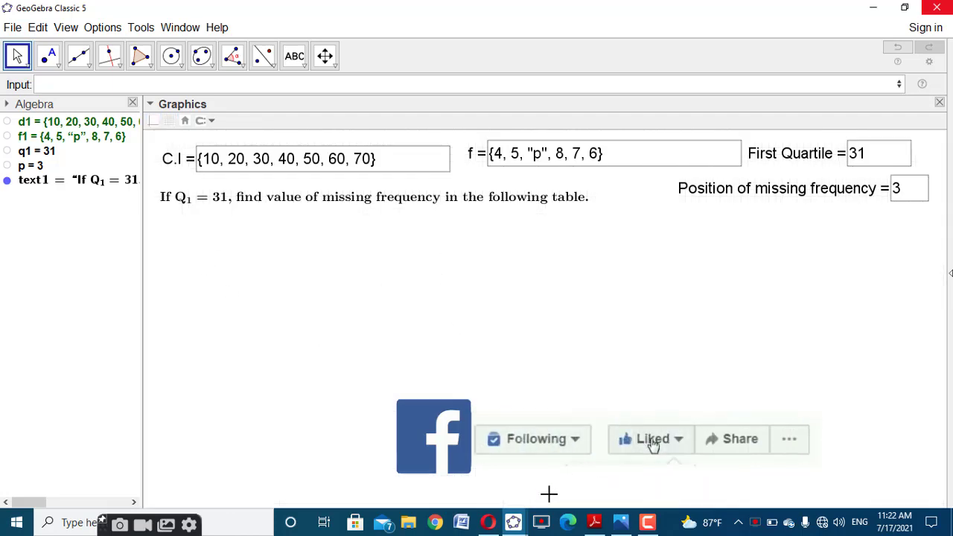
# Start a Sequence command with expression, variable, start and end value, and begin its expression with Element(d1, i)"-".
pyautogui.moveTo(519, 528)
pyautogui.click(473, 484)
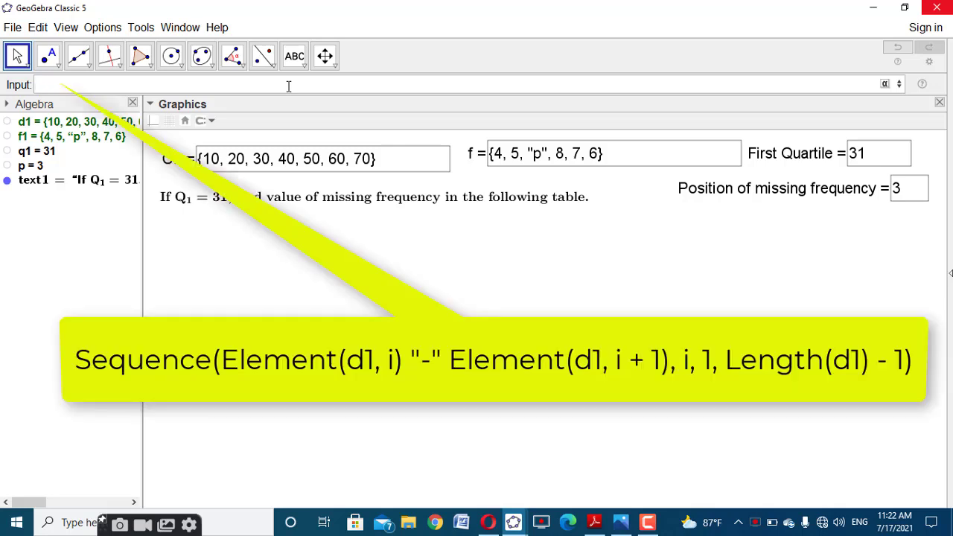
pyautogui.write('seq')
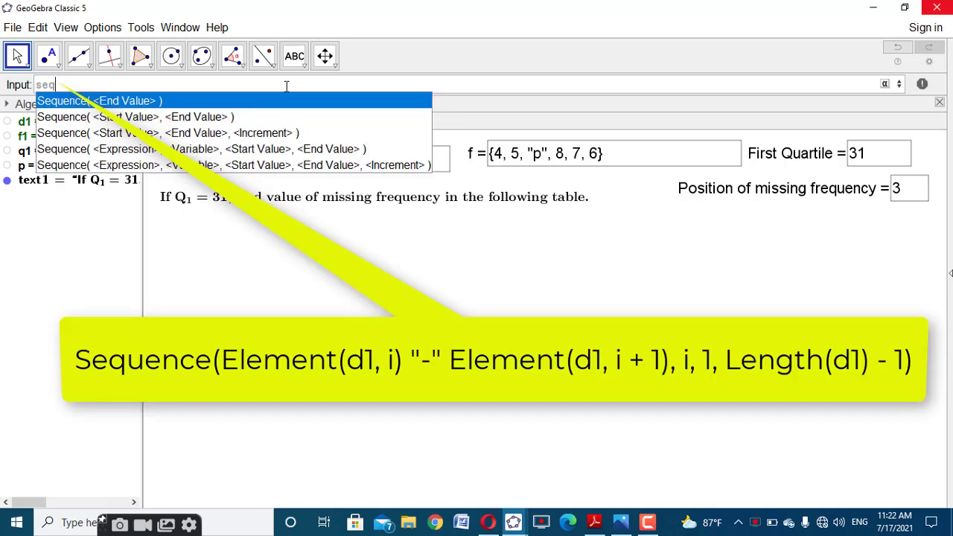
pyautogui.click(287, 151)
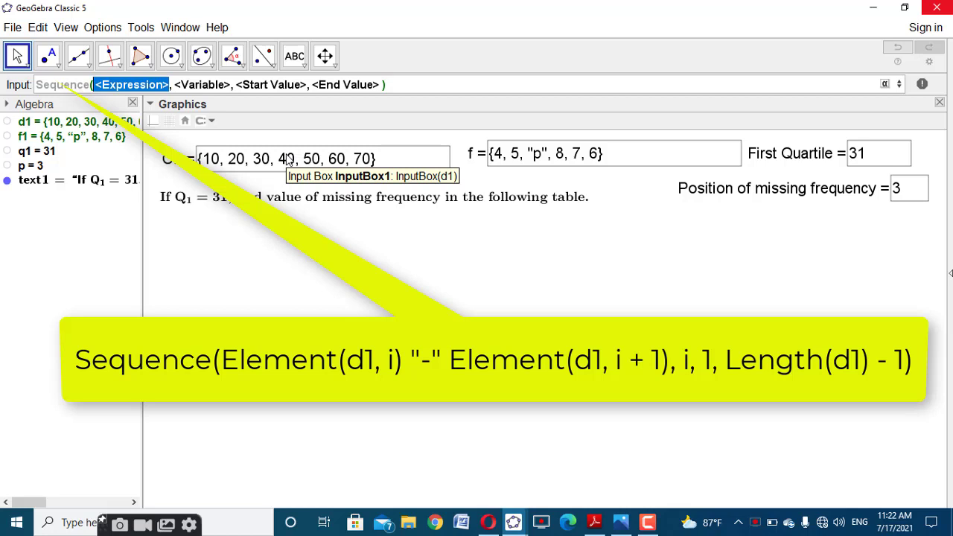
pyautogui.write('El')
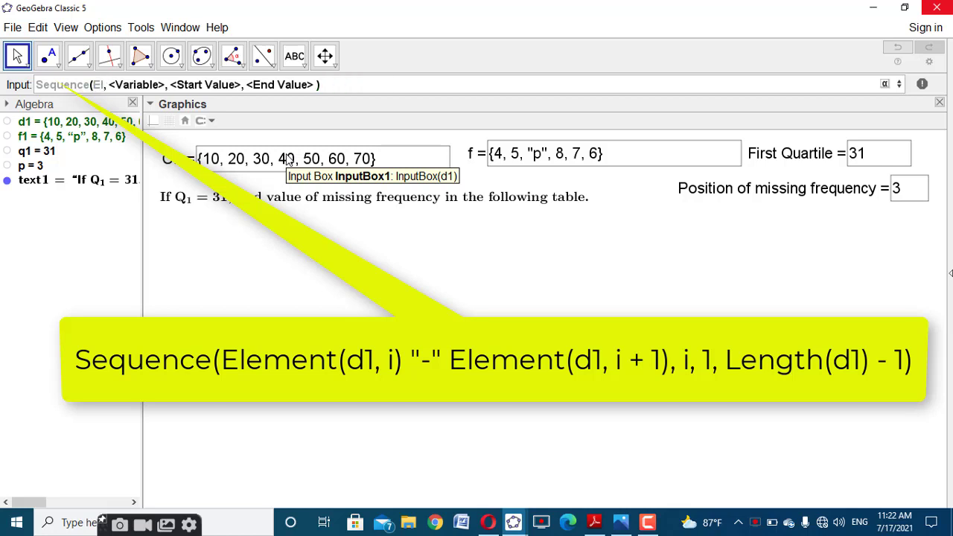
pyautogui.write('em')
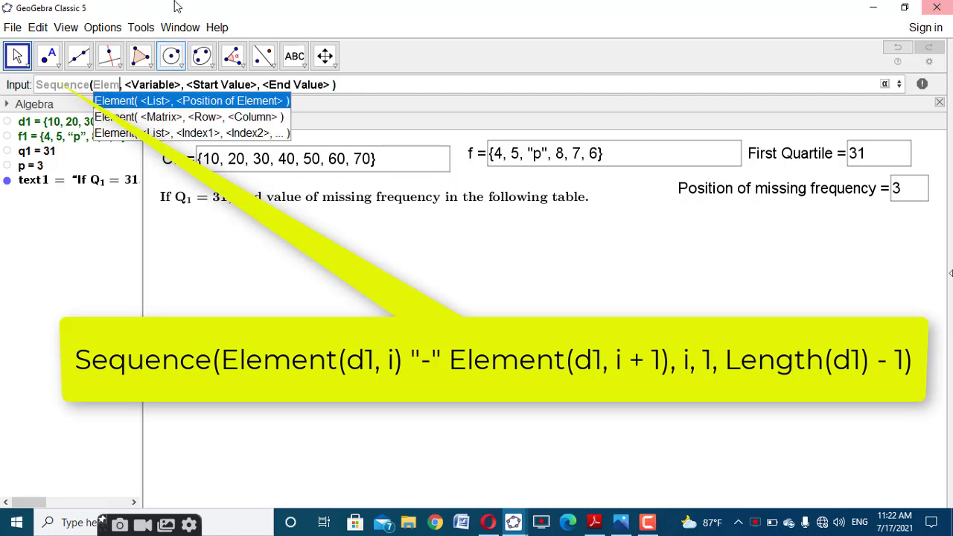
pyautogui.click(238, 102)
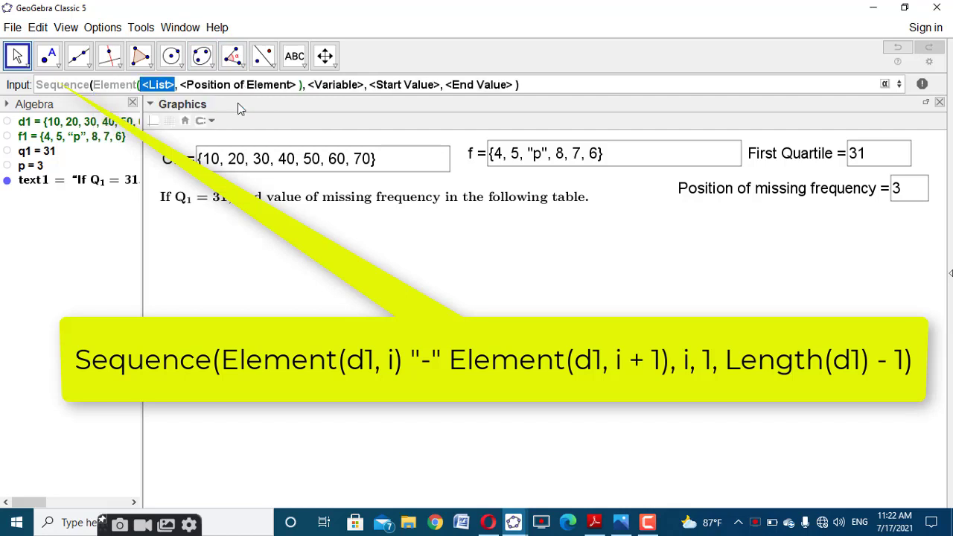
pyautogui.write('d1')
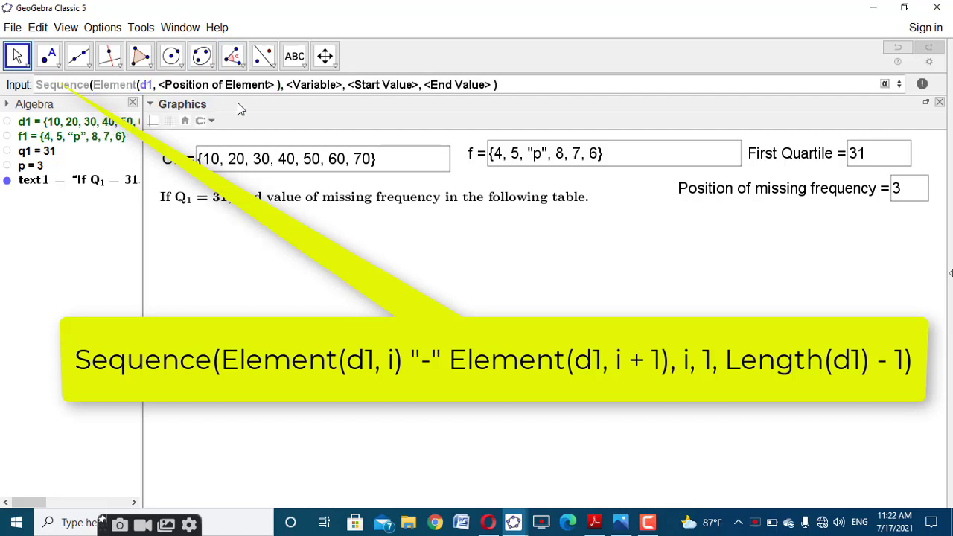
pyautogui.press('Tab')
pyautogui.write('i')
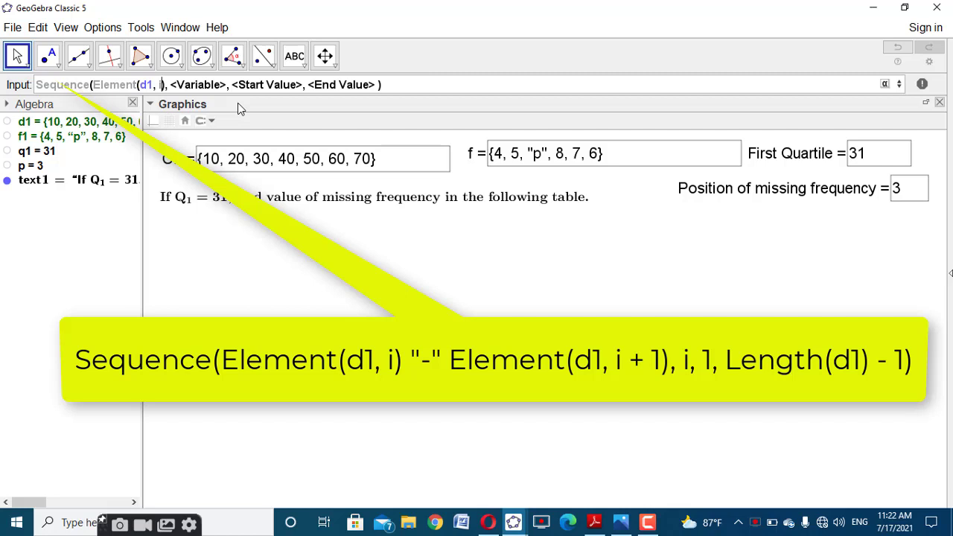
pyautogui.write(')"')
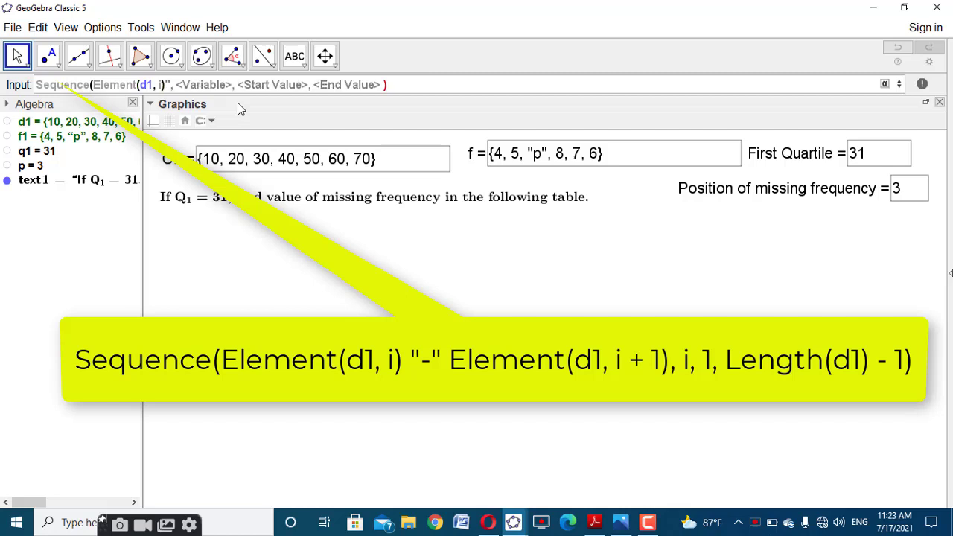
pyautogui.write('-"')
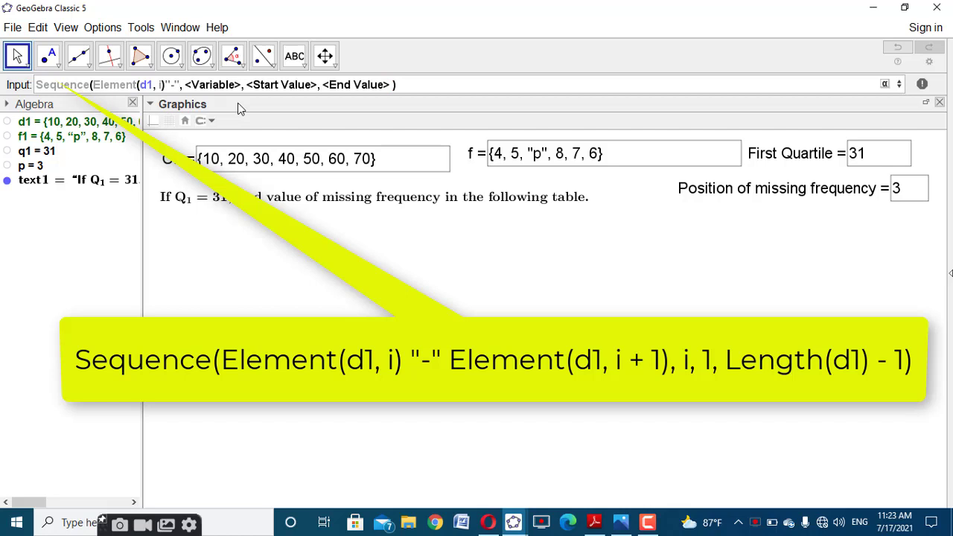
# Complete the sequence expression by adding Element(d1, i+1) after the "-" text.
pyautogui.write('Elem')
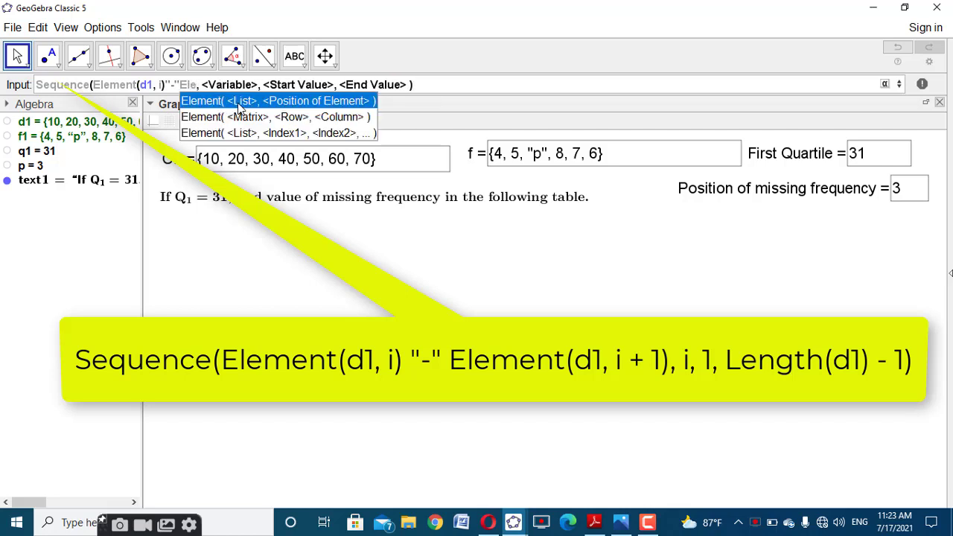
pyautogui.click(238, 109)
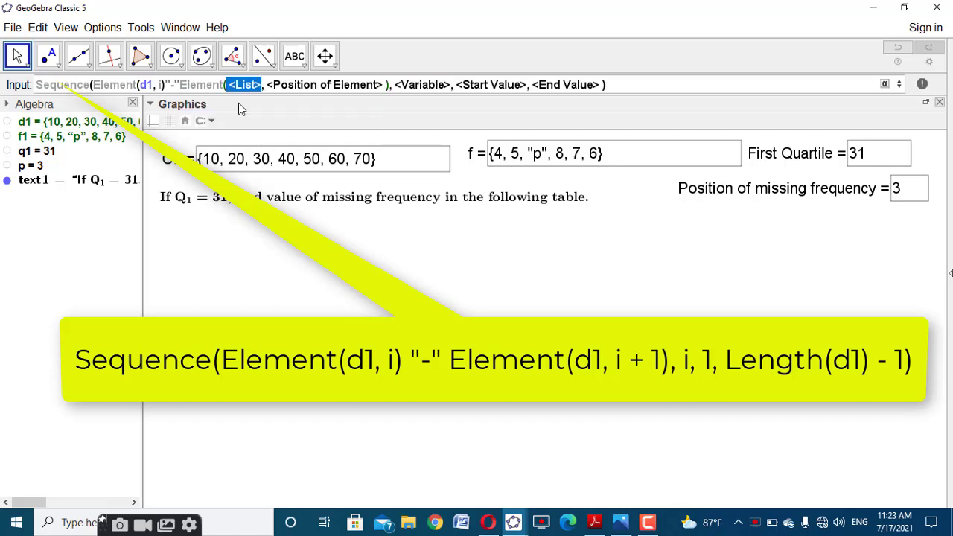
pyautogui.write('d1')
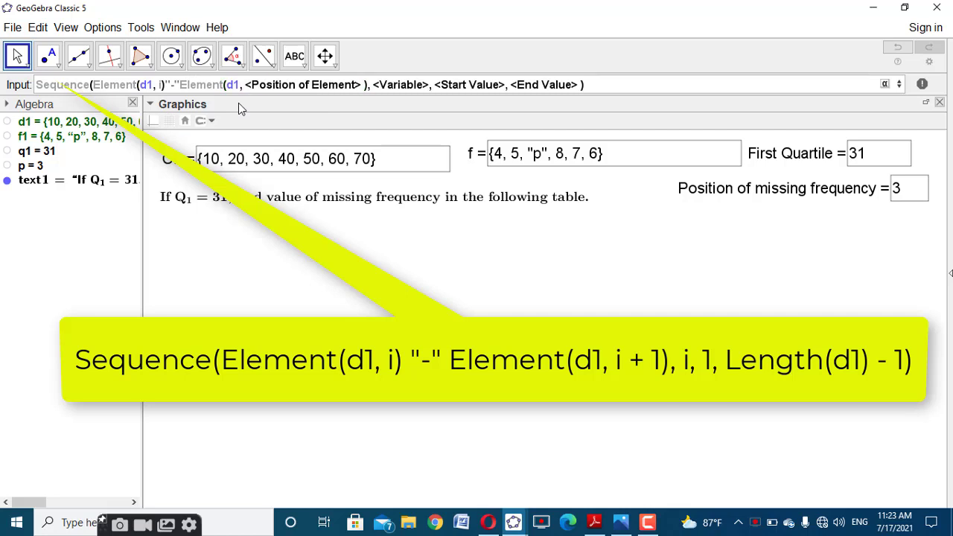
pyautogui.press('Tab')
pyautogui.write('i+')
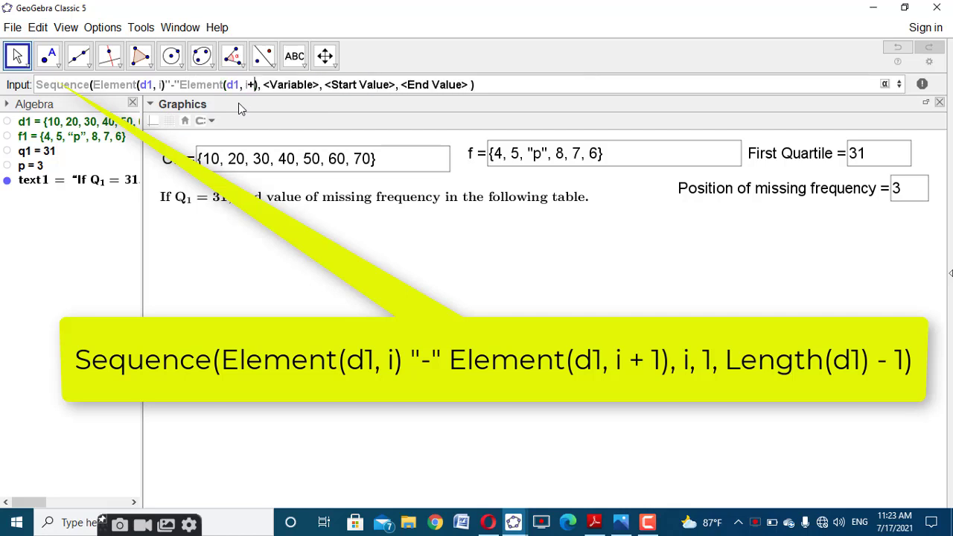
pyautogui.write('1')
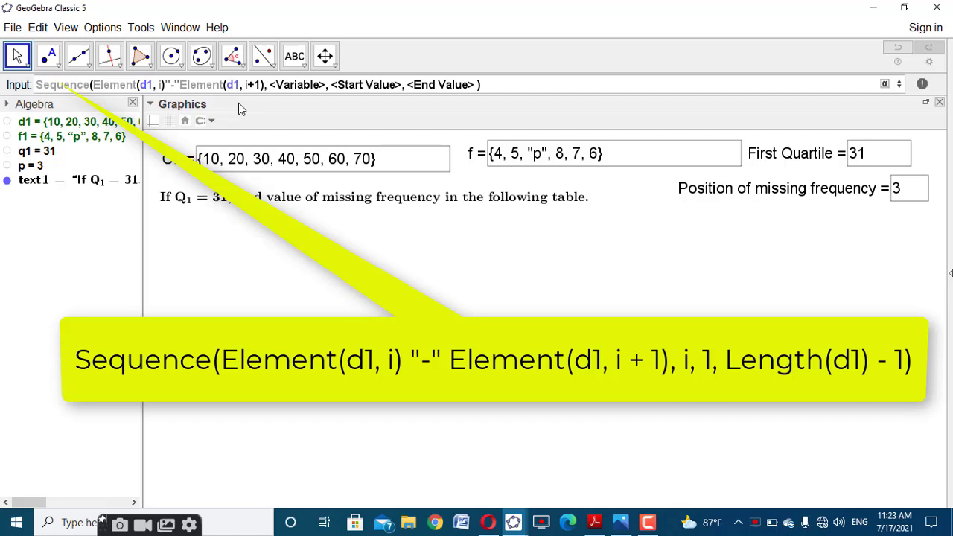
# Run the sequence over variable i from 1 to Length(d1)-1 and create the list of class intervals.
pyautogui.press('Tab')
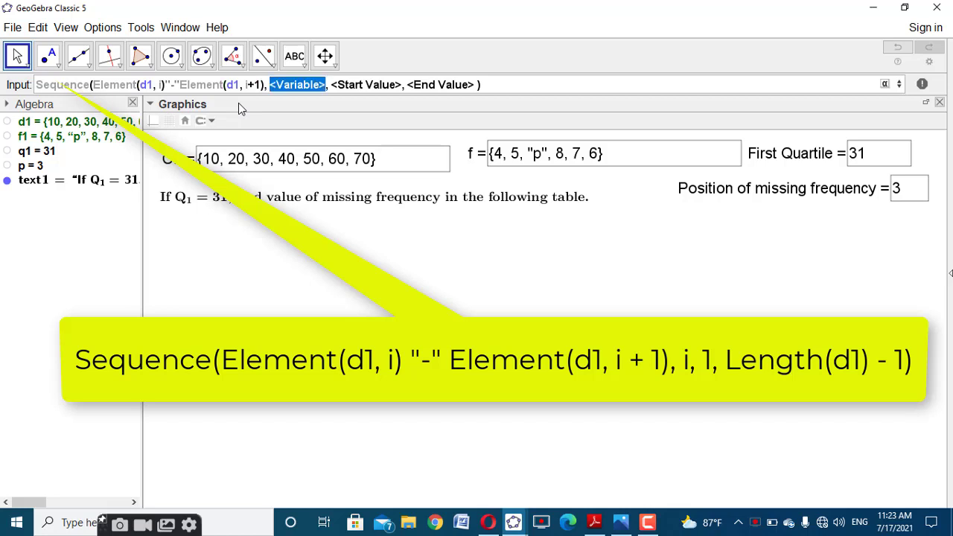
pyautogui.write('i')
pyautogui.press('Tab')
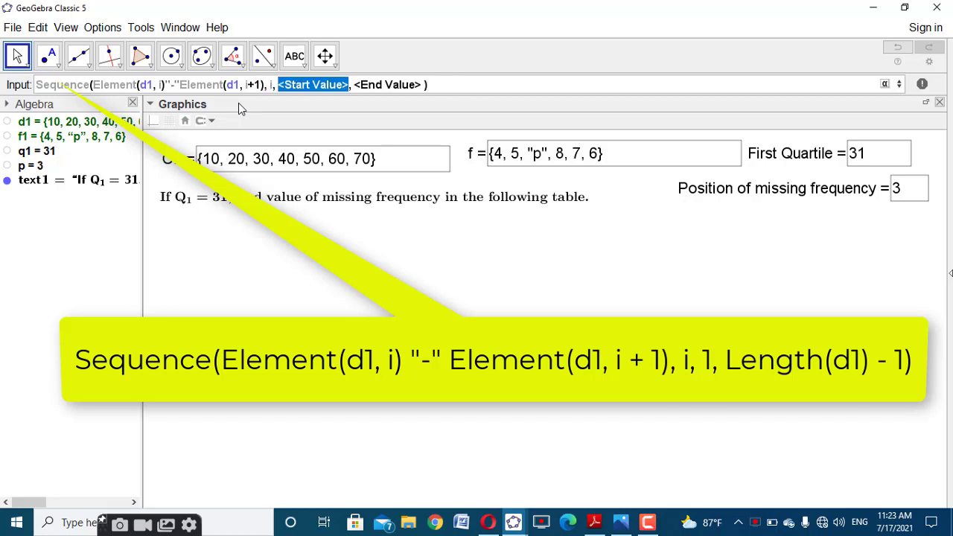
pyautogui.write('1')
pyautogui.press('Tab')
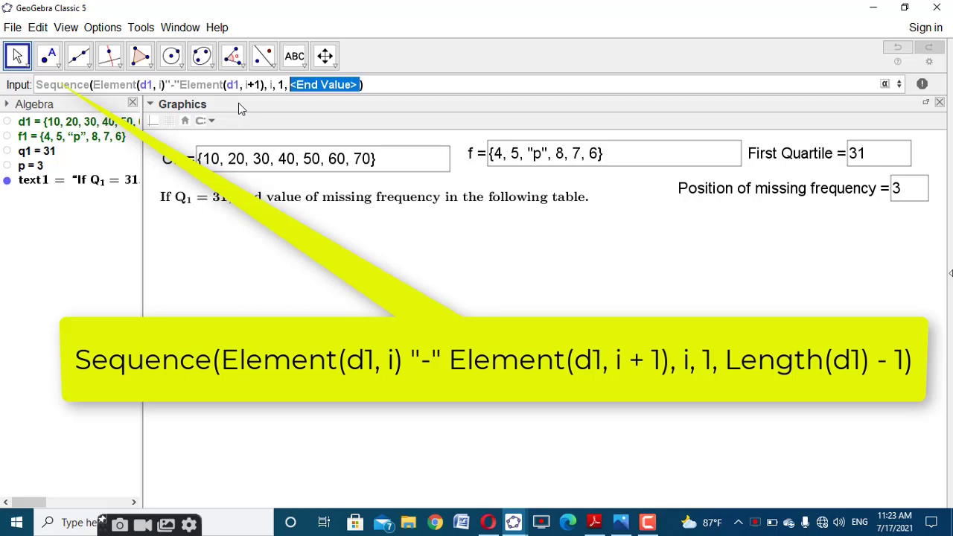
pyautogui.write('l')
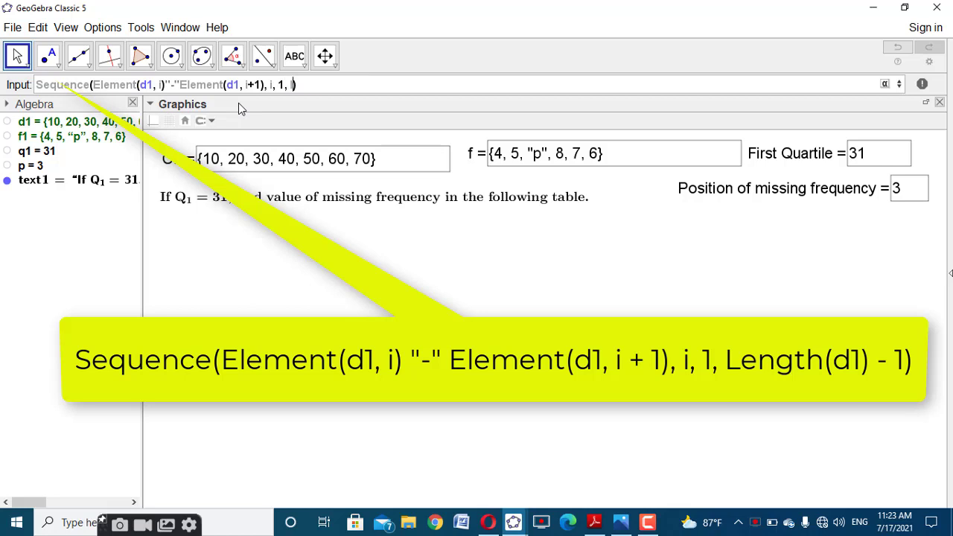
pyautogui.write('ength')
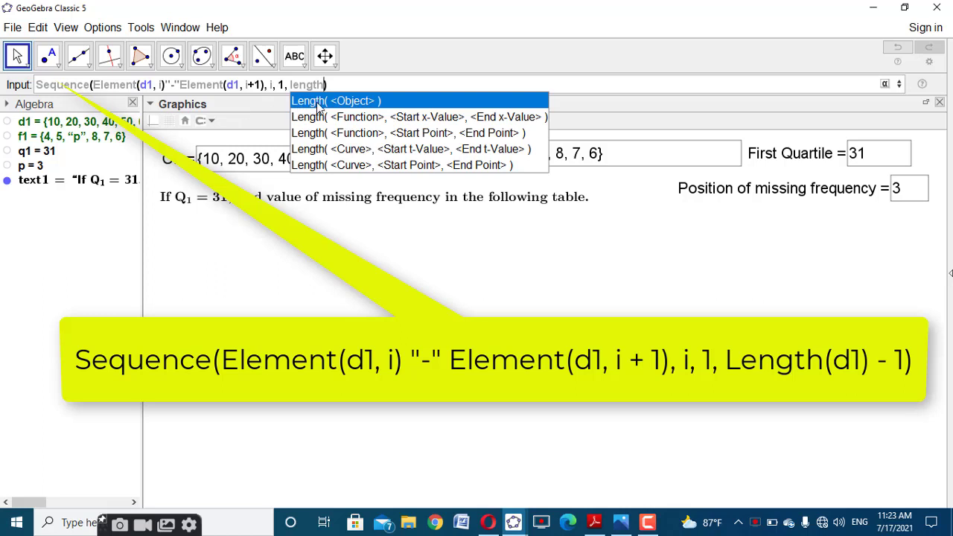
pyautogui.click(316, 104)
pyautogui.press('BackSpace')
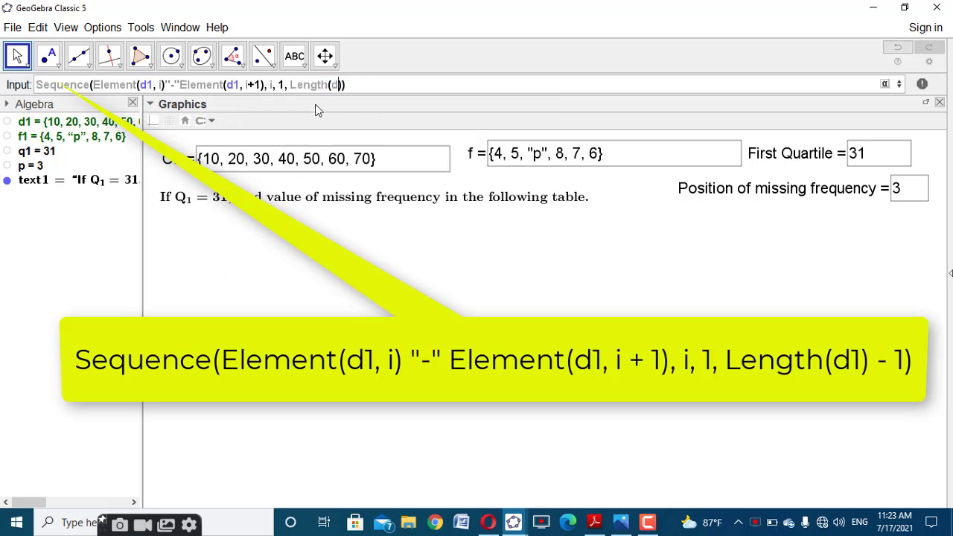
pyautogui.write('d1')
pyautogui.write('-')
pyautogui.write('1')
pyautogui.press('Return')
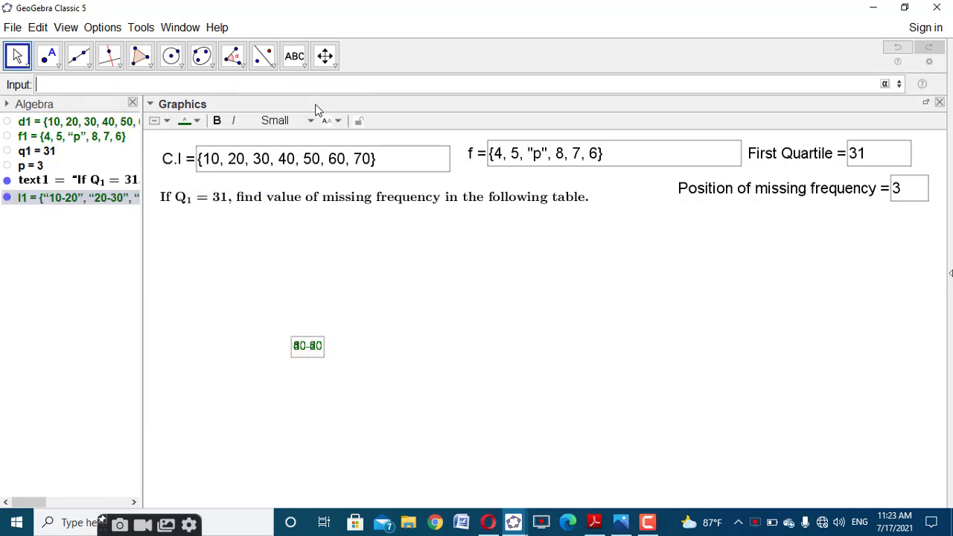
# Rename the new class interval list to ci1.
pyautogui.rightClick(18, 198)
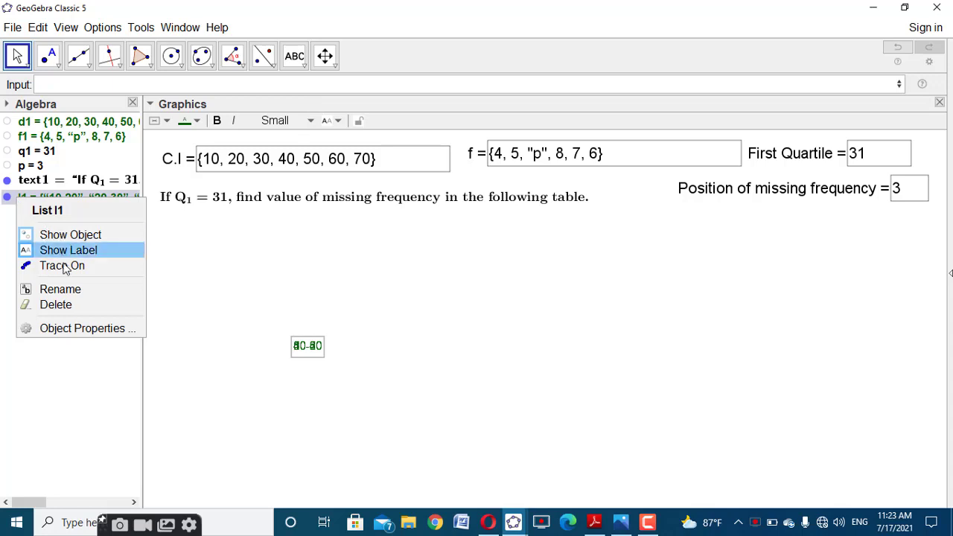
pyautogui.click(74, 290)
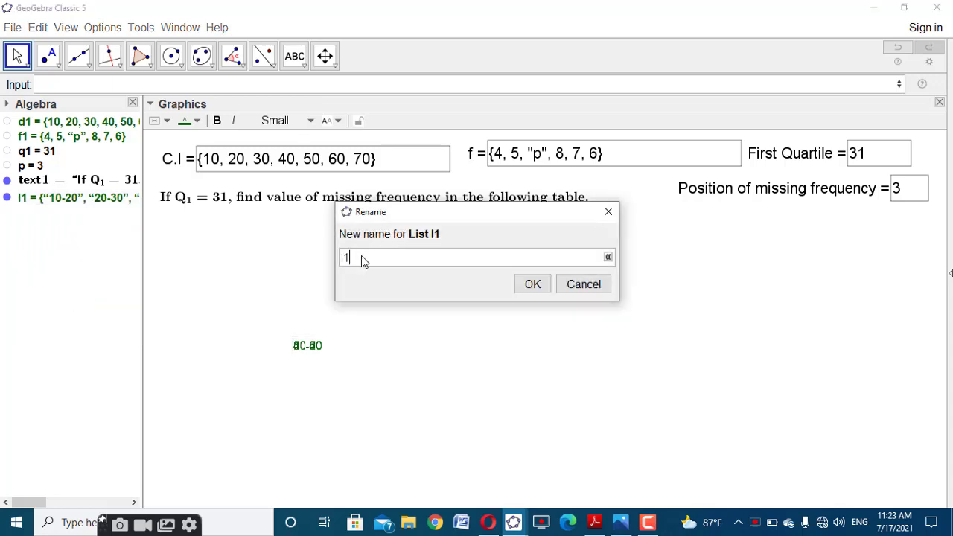
pyautogui.write('c.')
pyautogui.press('BackSpace')
pyautogui.write('i1')
pyautogui.click(531, 284)
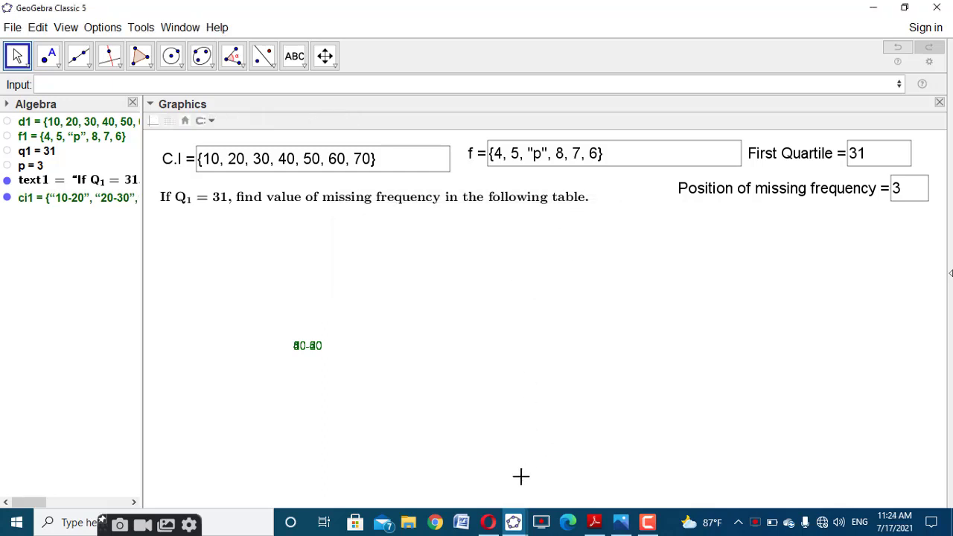
# Look at the question table in the finished worksheet "final missing frequency of Q1 continous series.ggb", then return to the new worksheet.
pyautogui.moveTo(519, 525)
pyautogui.click(464, 466)
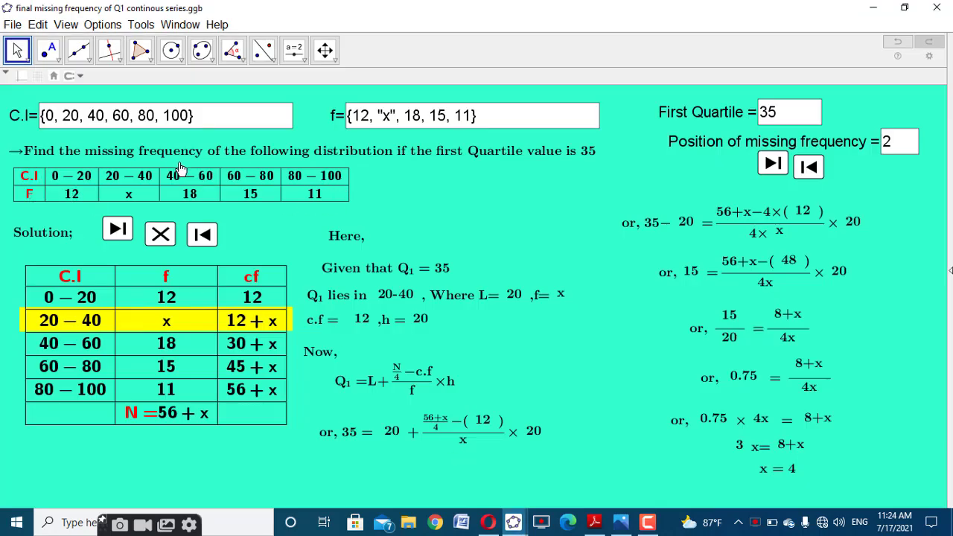
pyautogui.moveTo(519, 523)
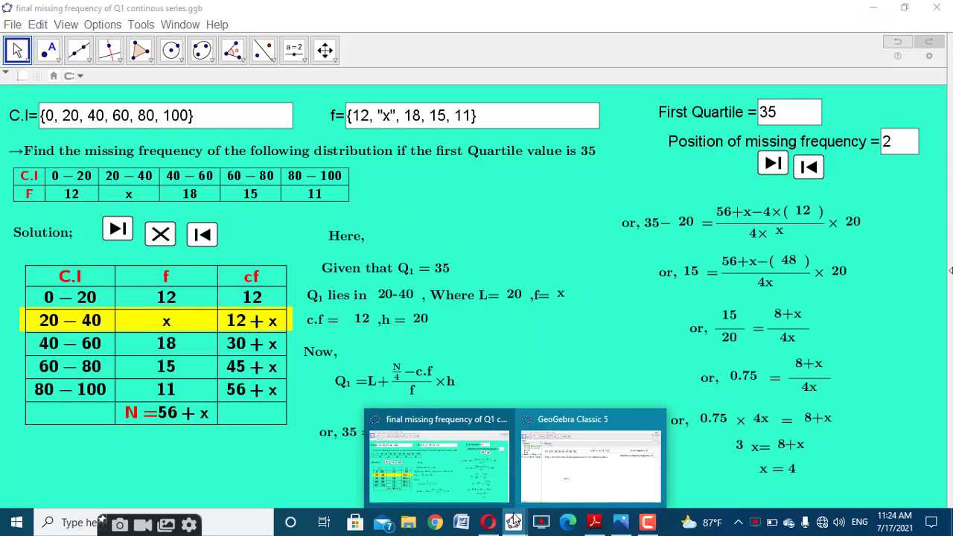
pyautogui.click(543, 477)
# Start a TableText command with a nested Append(<Object>, <List>) as its first argument.
pyautogui.click(221, 83)
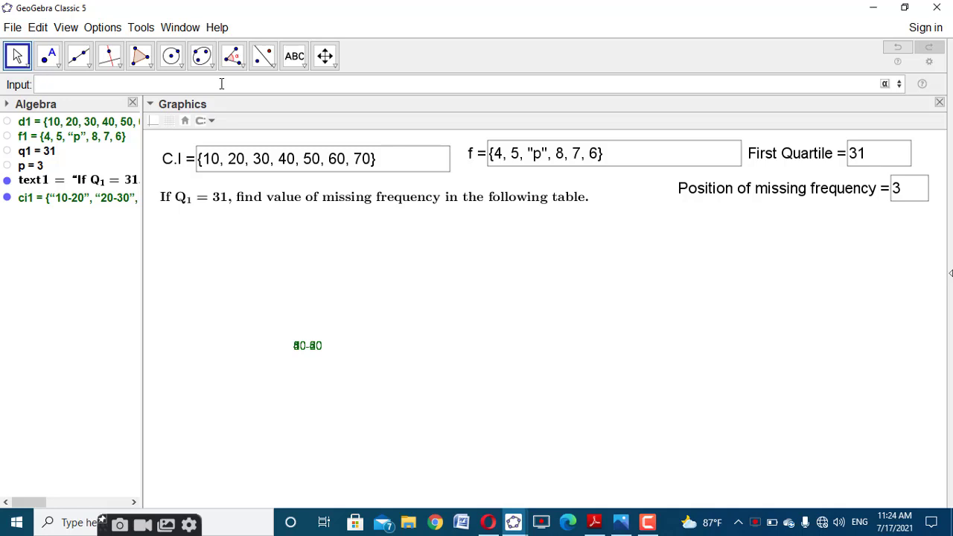
pyautogui.write('ta')
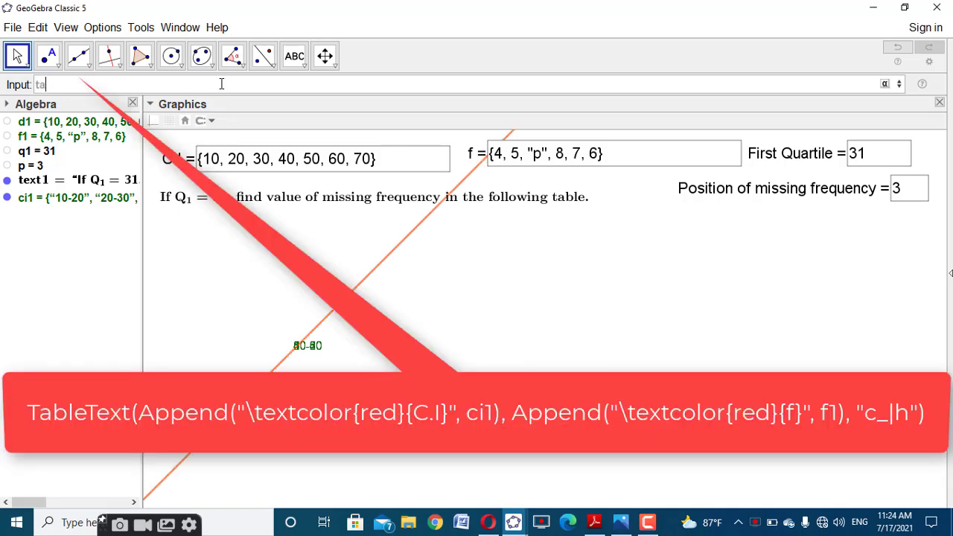
pyautogui.write('blete')
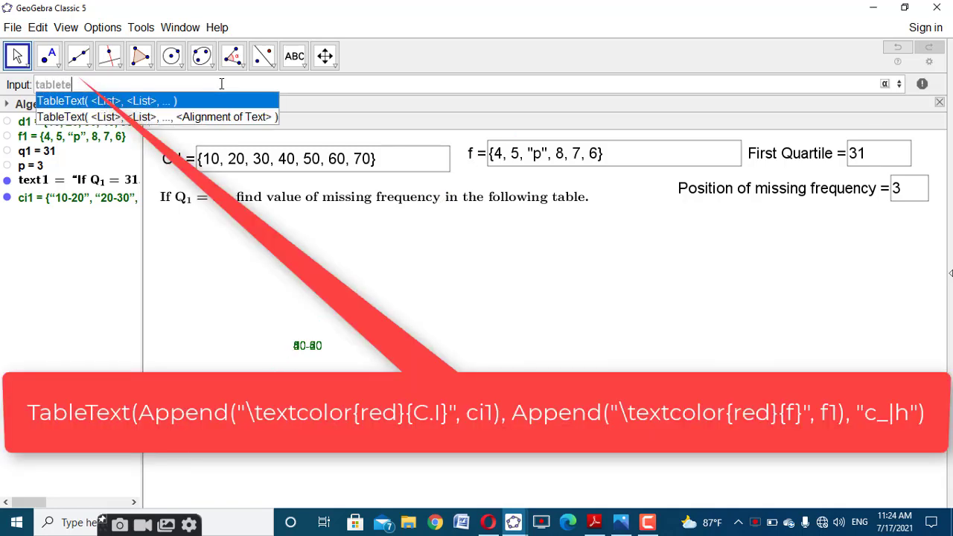
pyautogui.write('xt(')
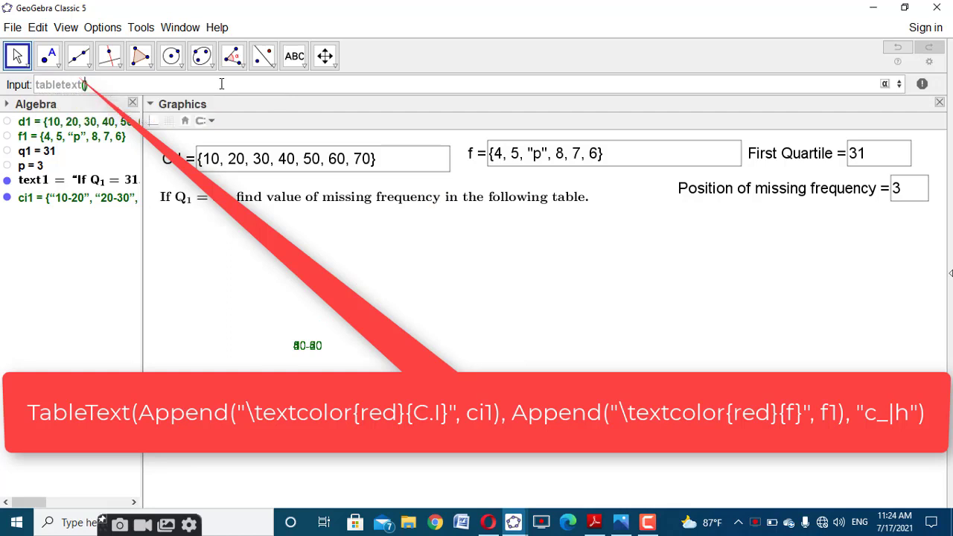
pyautogui.write('A')
pyautogui.write('ppend( <Object>, <List>')
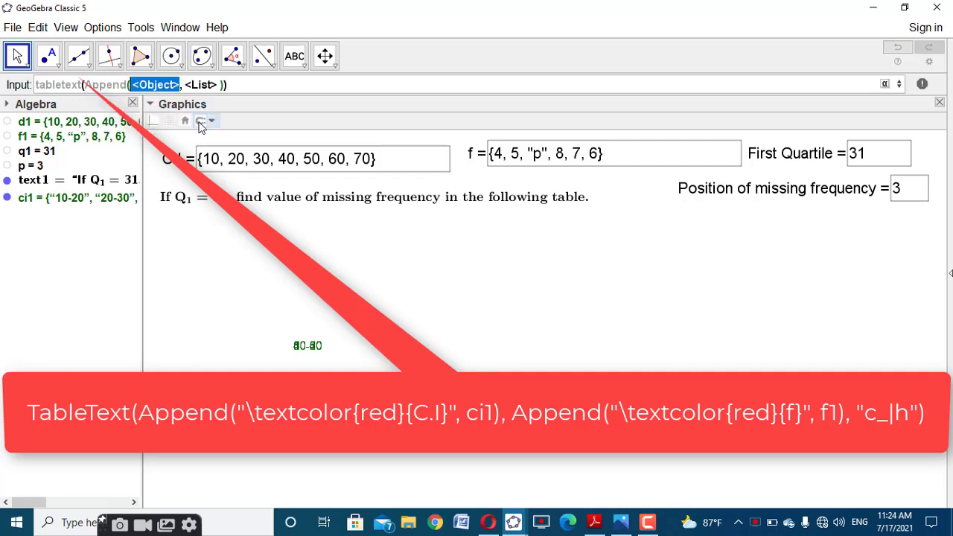
pyautogui.click(200, 119)
# Enter "\textcolor{red}{C.I} as the object of the first Append so the class interval row gets a red header.
pyautogui.write('"')
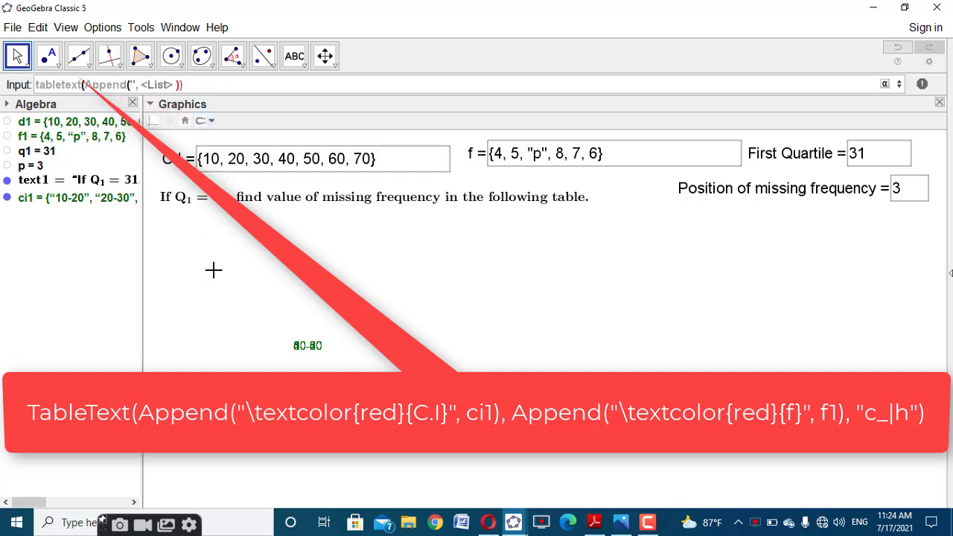
pyautogui.write('\\text')
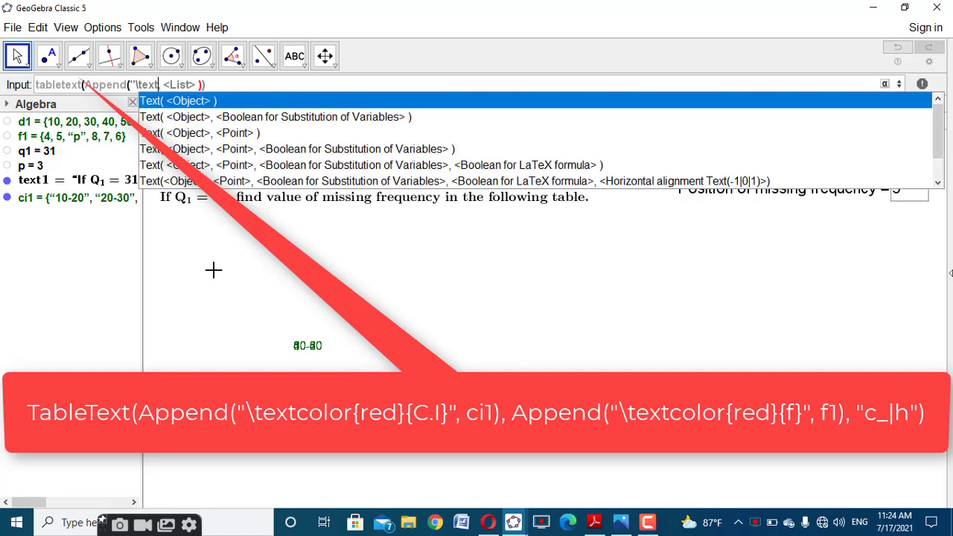
pyautogui.write('color')
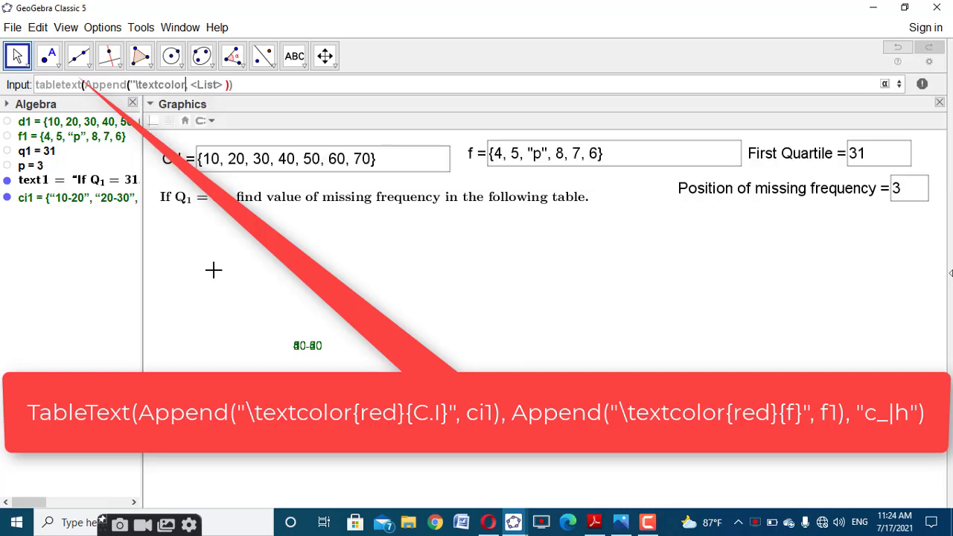
pyautogui.write('{red}')
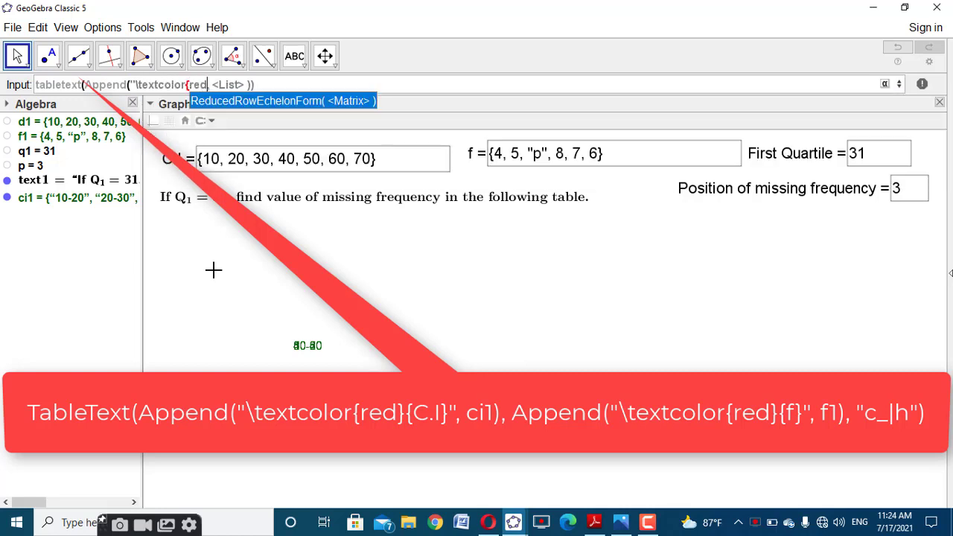
pyautogui.write('{')
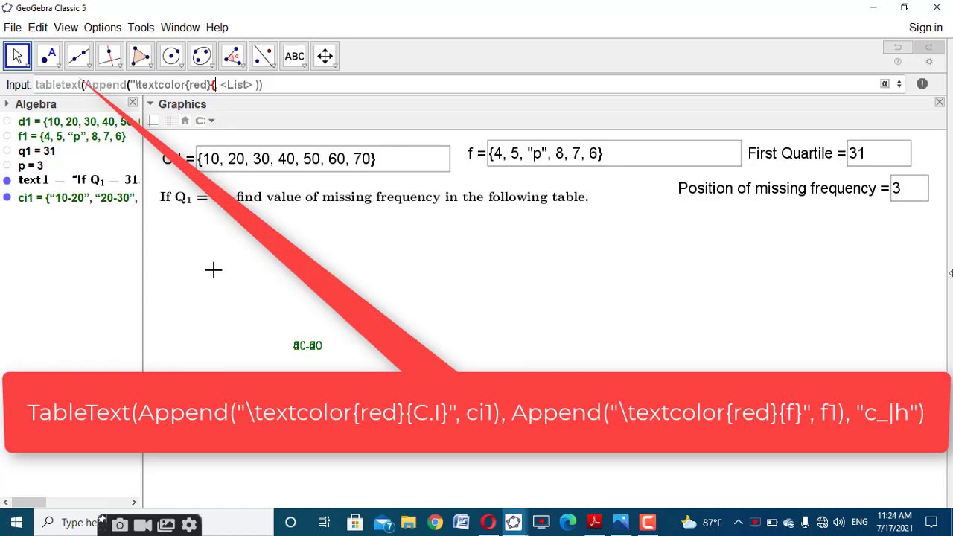
pyautogui.write('C.I}')
pyautogui.press('Tab')
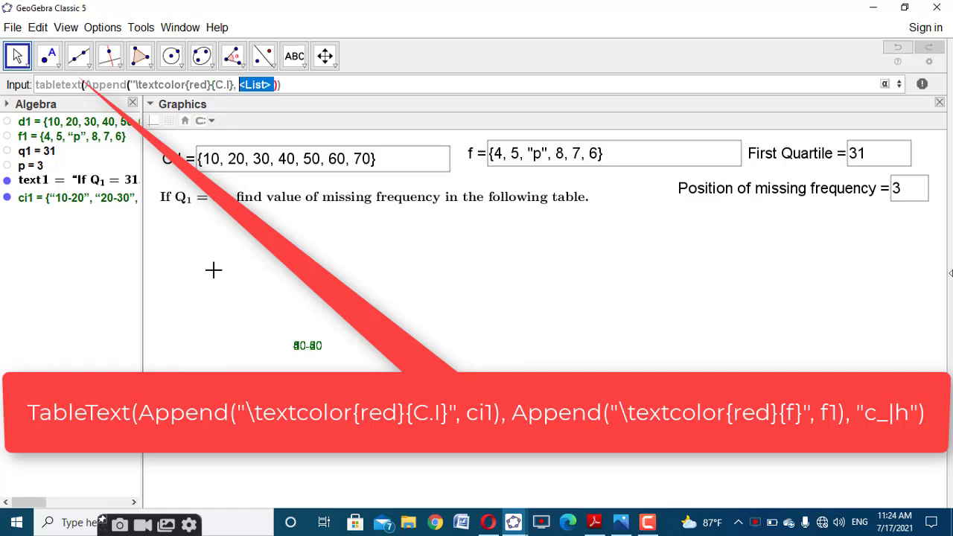
# Use ci1 as the first Append's list and add the closing quotation mark after \textcolor{red}{C.I}.
pyautogui.write('ci1)')
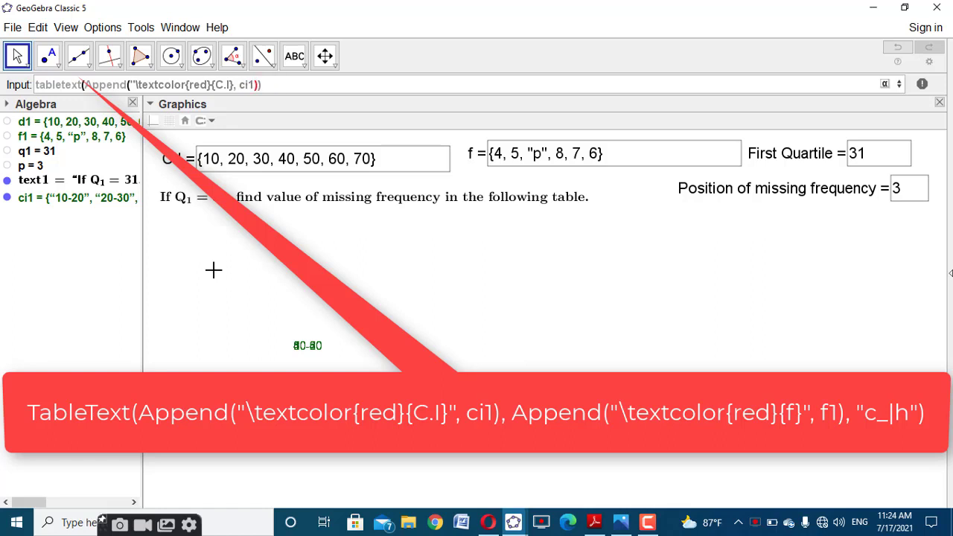
pyautogui.press('Left')
pyautogui.press('Left')
pyautogui.press('Left')
pyautogui.press('Left')
pyautogui.press('Left')
pyautogui.press('Left')
pyautogui.write('"')
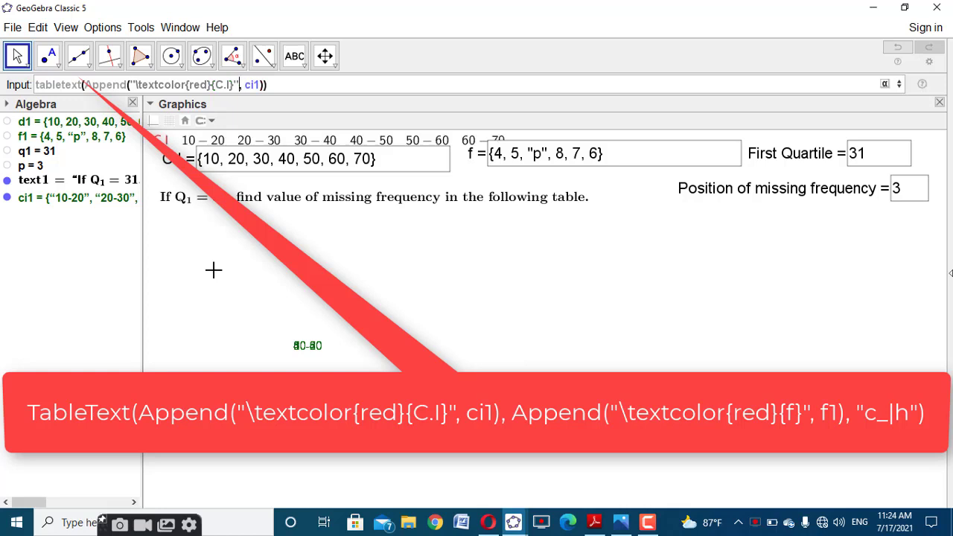
# Add a second Append(<Object>, <List>) after the first one inside the TableText command.
pyautogui.press('Right')
pyautogui.press('Right')
pyautogui.write(',Appe')
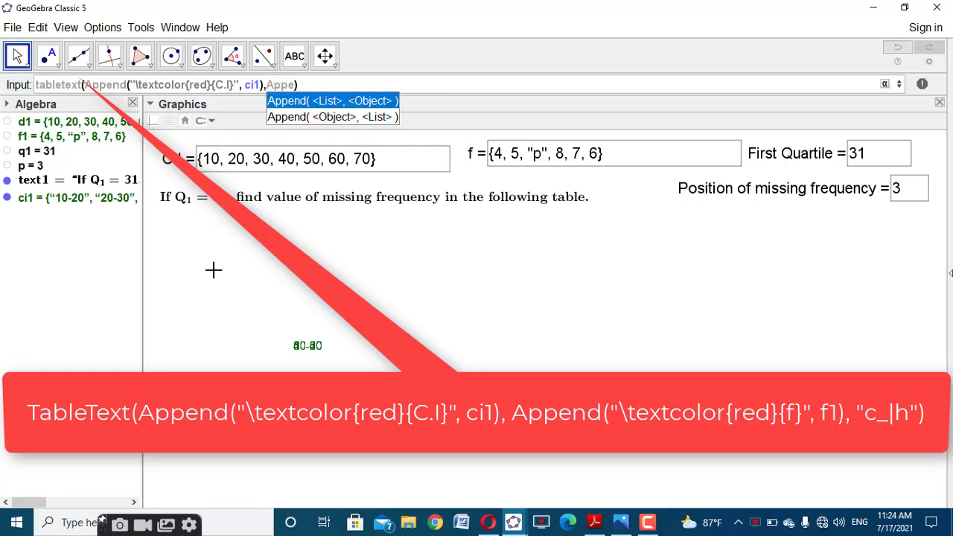
pyautogui.write('n')
pyautogui.click(320, 121)
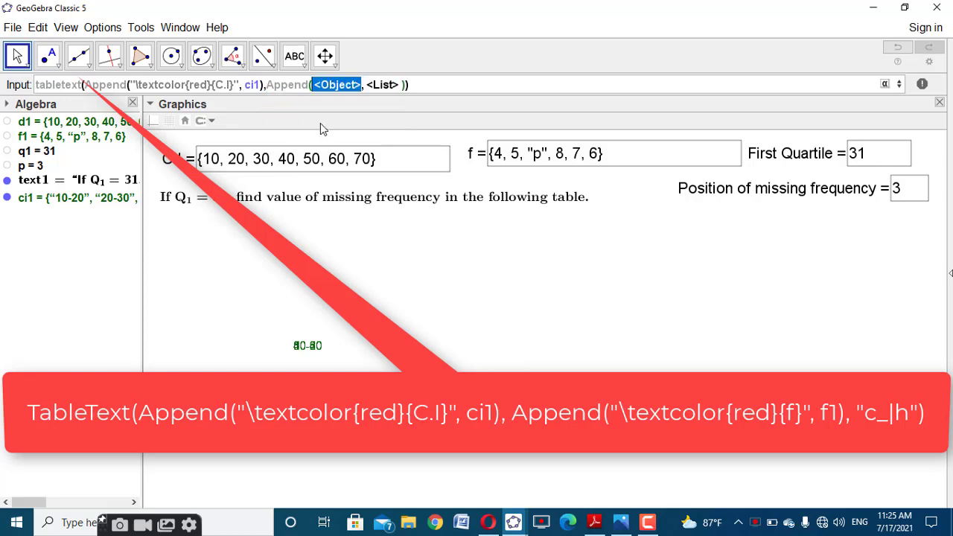
# Fill the second Append with the red header "\textcolor{red}{f}" and the list f1.
pyautogui.write('"\\t')
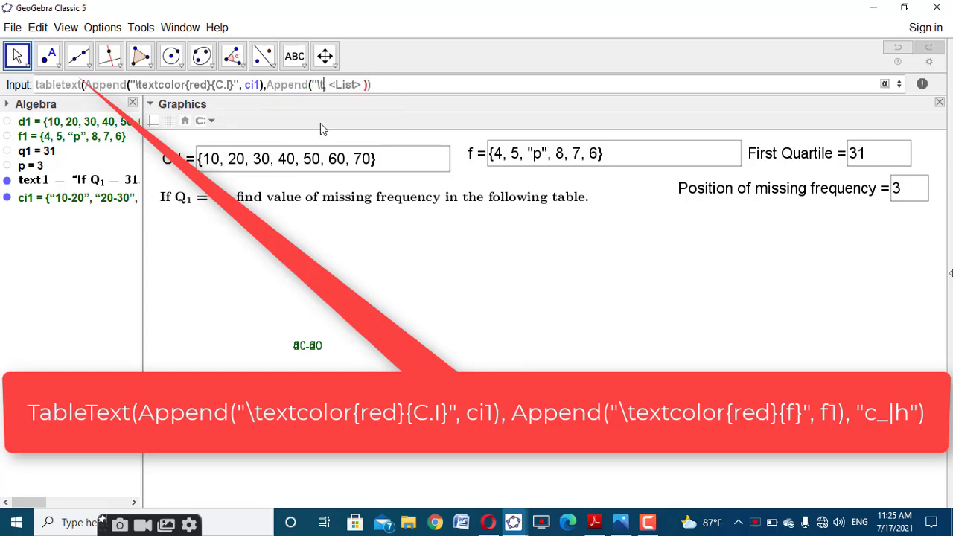
pyautogui.write('extco')
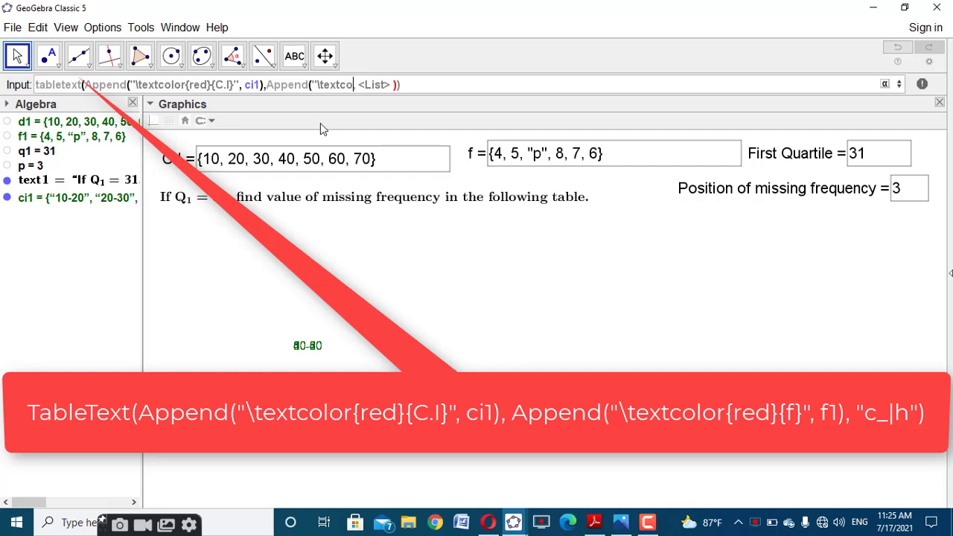
pyautogui.write('lor{r')
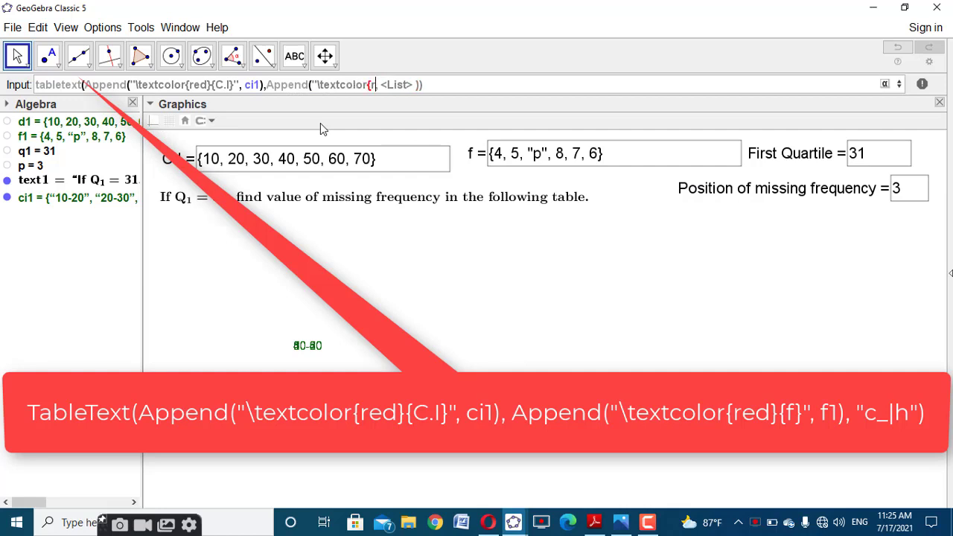
pyautogui.write('ed}{')
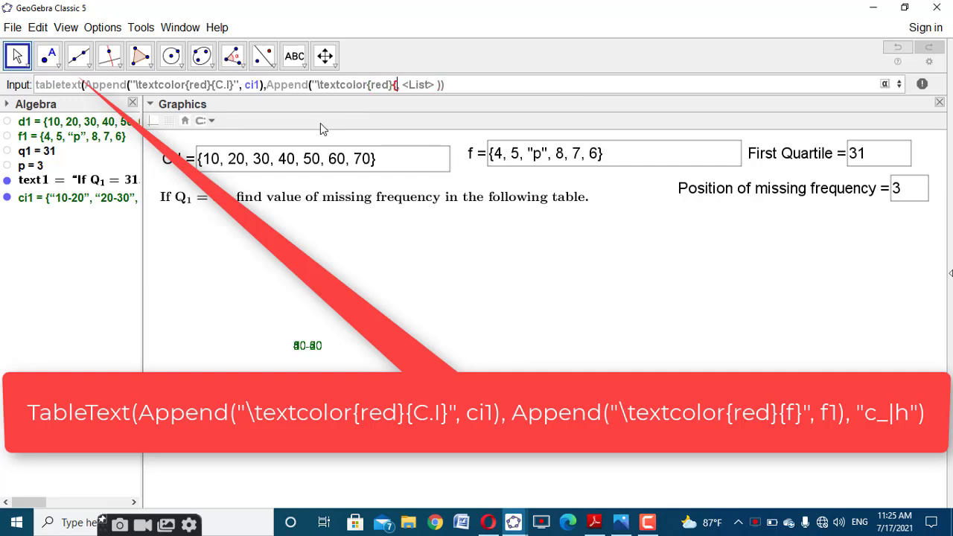
pyautogui.write('F')
pyautogui.press('BackSpace')
pyautogui.write('f}"')
pyautogui.press('Tab')
pyautogui.write('f1)')
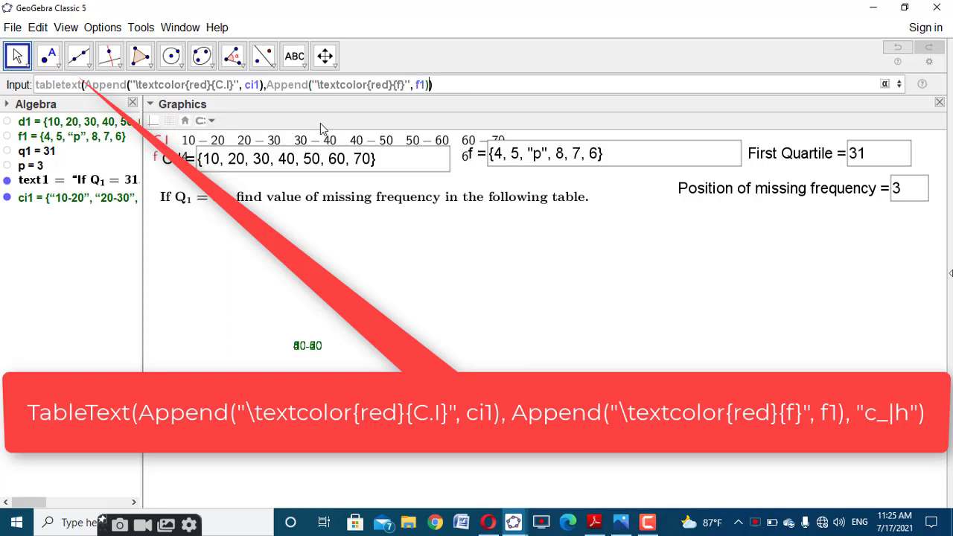
# Add the alignment argument "c_|h" to the TableText command and create the frequency table.
pyautogui.write(',c')
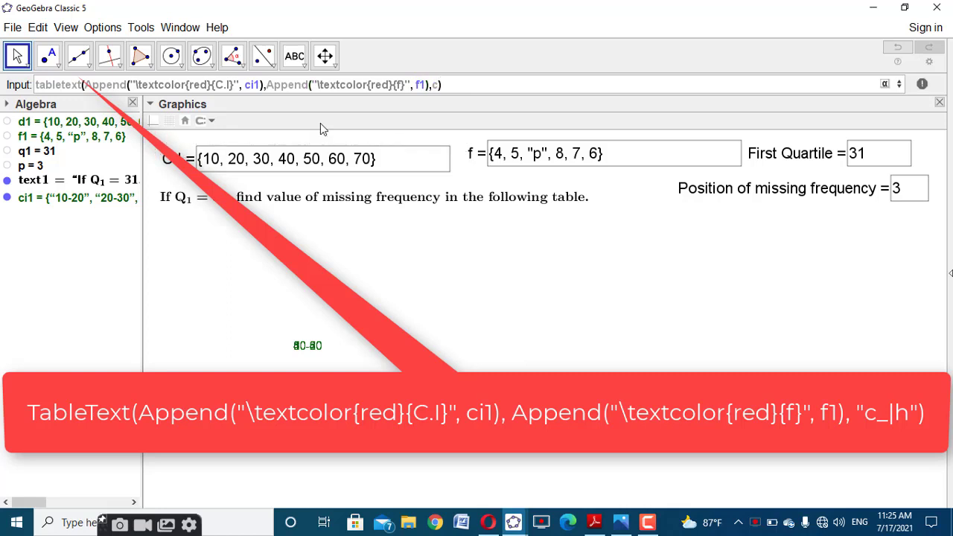
pyautogui.write('_|')
pyautogui.write('h')
pyautogui.press('BackSpace')
pyautogui.press('BackSpace')
pyautogui.press('BackSpace')
pyautogui.write('h"')
pyautogui.write('"')
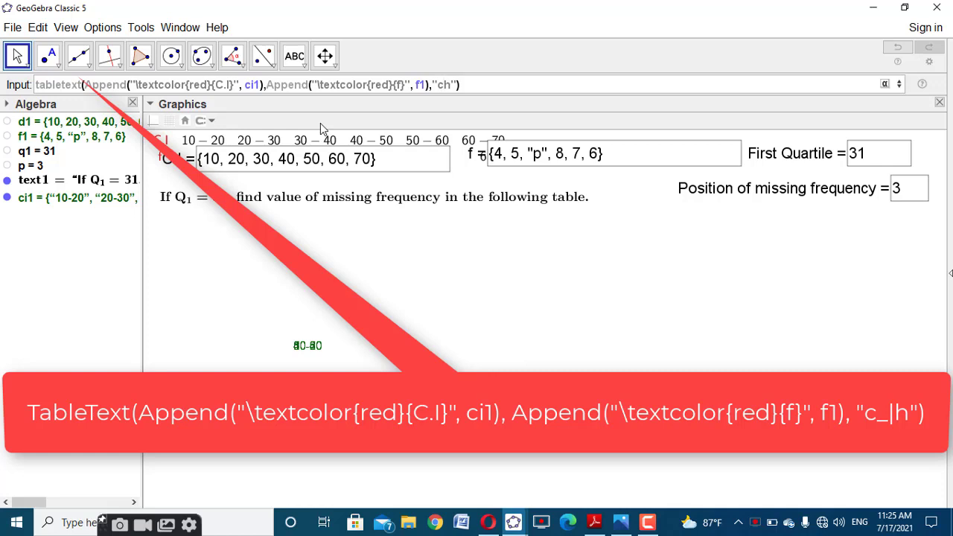
pyautogui.write('_')
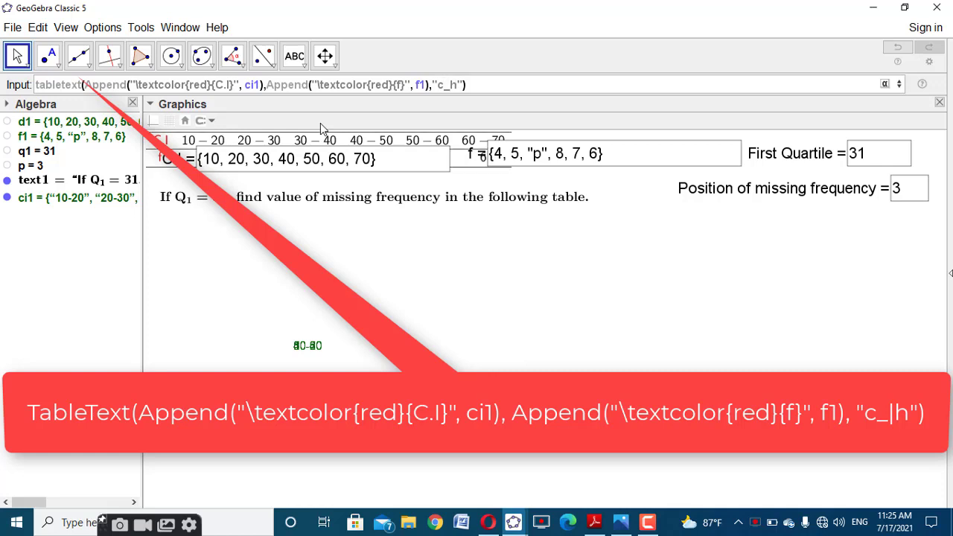
pyautogui.write('|')
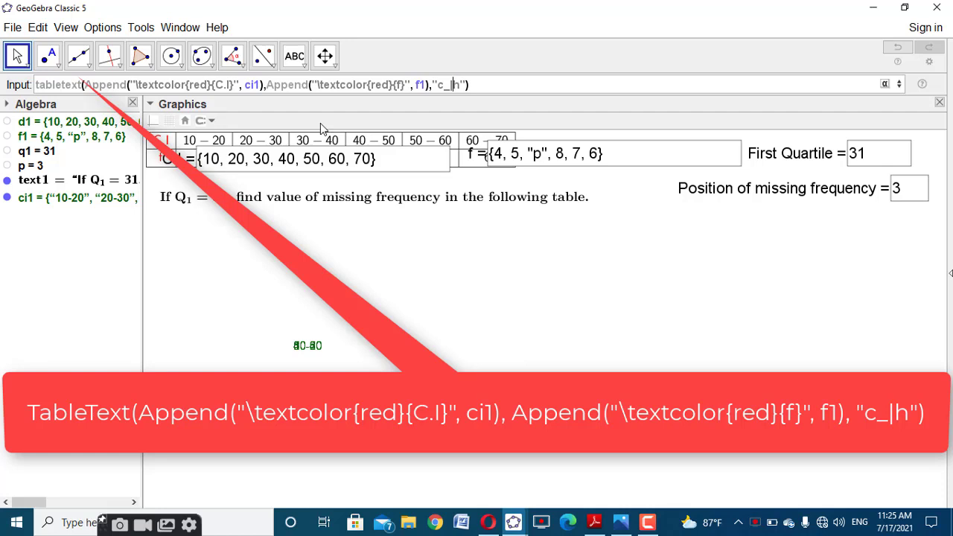
pyautogui.press('Return')
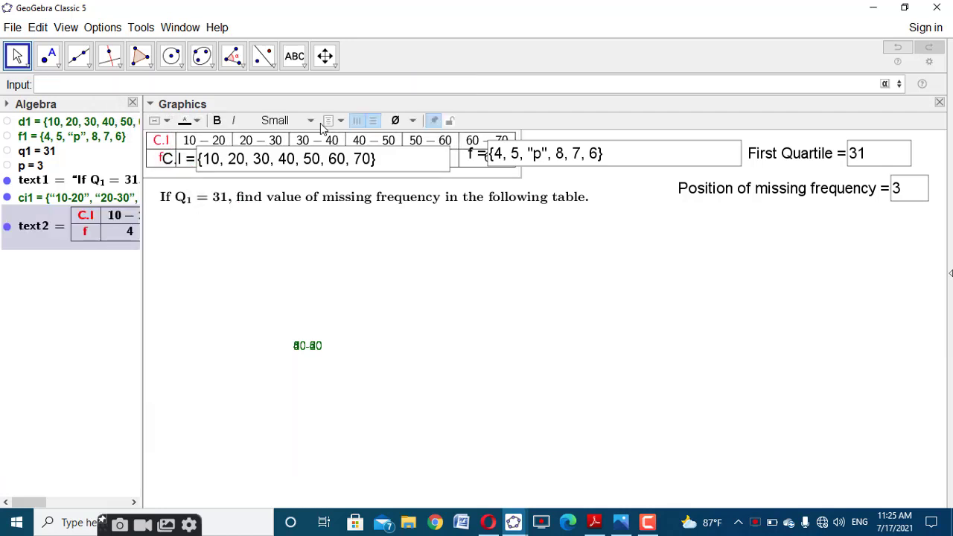
# Place the frequency table directly below the question text and make it bold.
pyautogui.moveTo(362, 154); pyautogui.dragTo(384, 241)
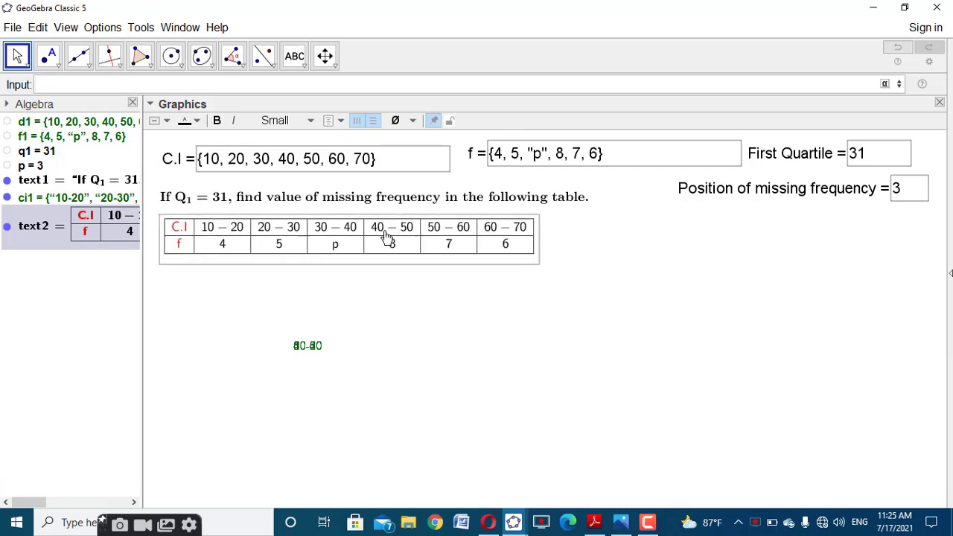
pyautogui.click(216, 121)
pyautogui.click(358, 309)
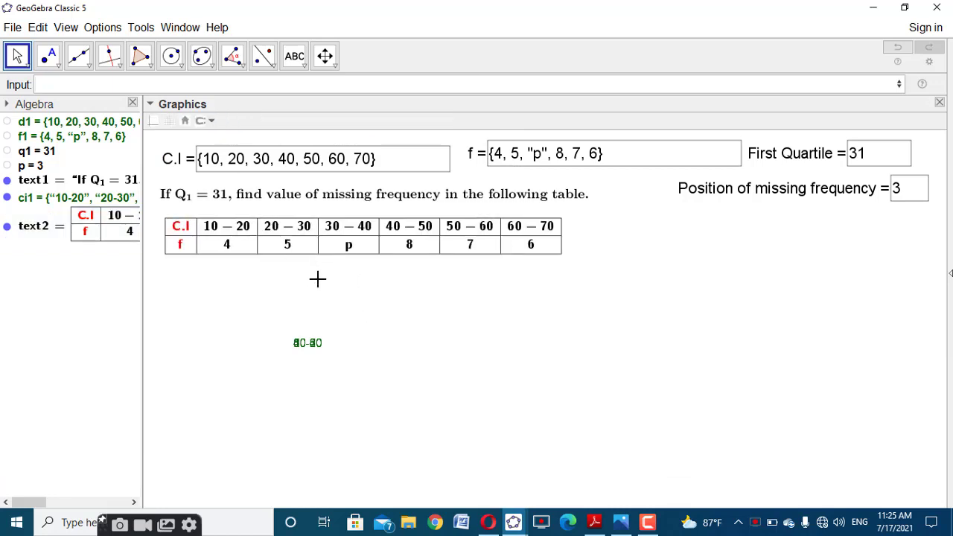
# Hide the class interval list ci1 from the graphics view.
pyautogui.moveTo(328, 299); pyautogui.dragTo(329, 305)
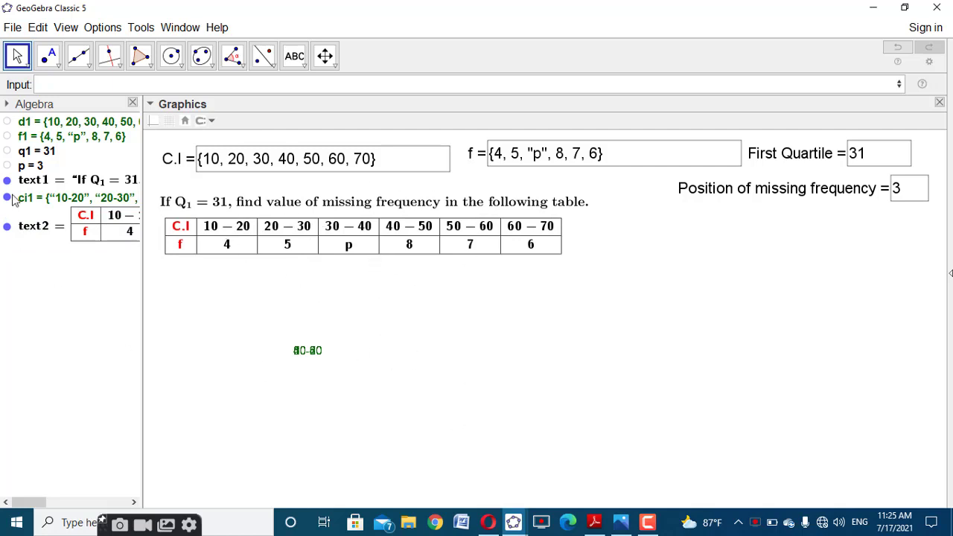
pyautogui.click(6, 199)
pyautogui.click(449, 351)
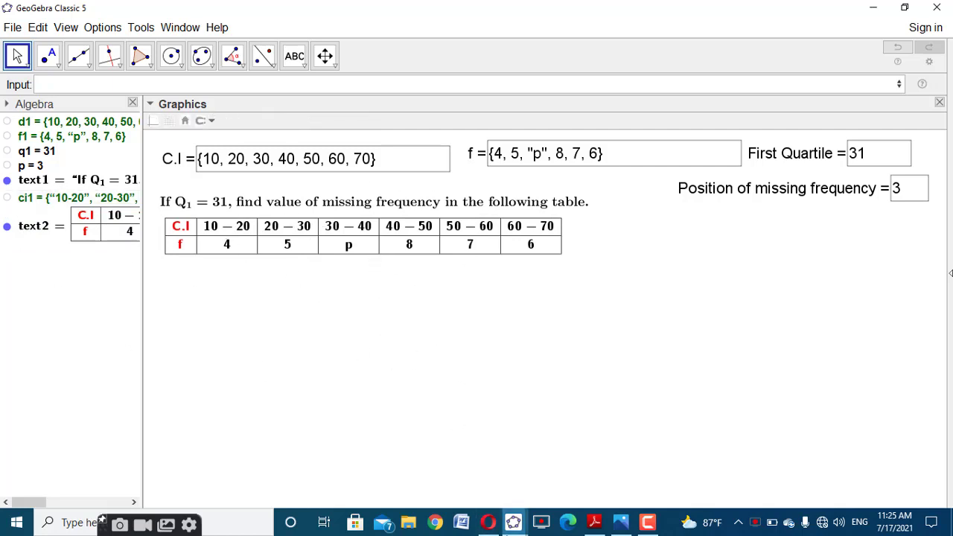
# Look at the solution layout in "final missing frequency of Q1 continous series.ggb", then return to the new worksheet.
pyautogui.click(541, 525)
pyautogui.moveTo(514, 525)
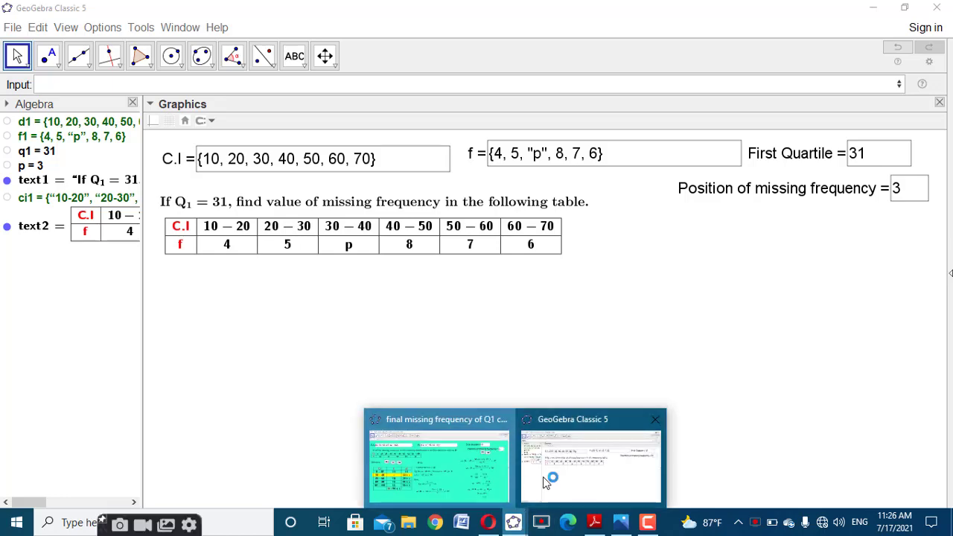
pyautogui.moveTo(546, 483)
pyautogui.click(460, 465)
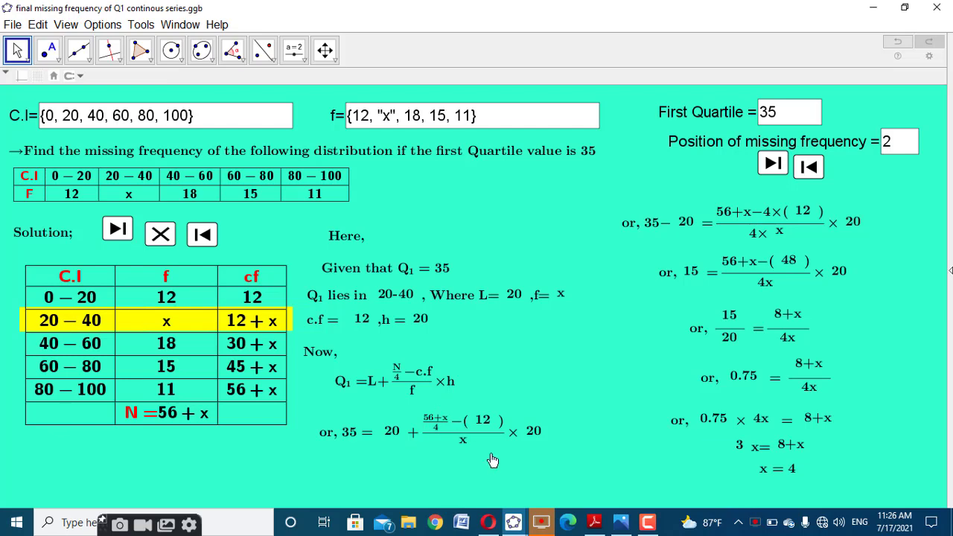
pyautogui.moveTo(514, 521)
pyautogui.click(552, 477)
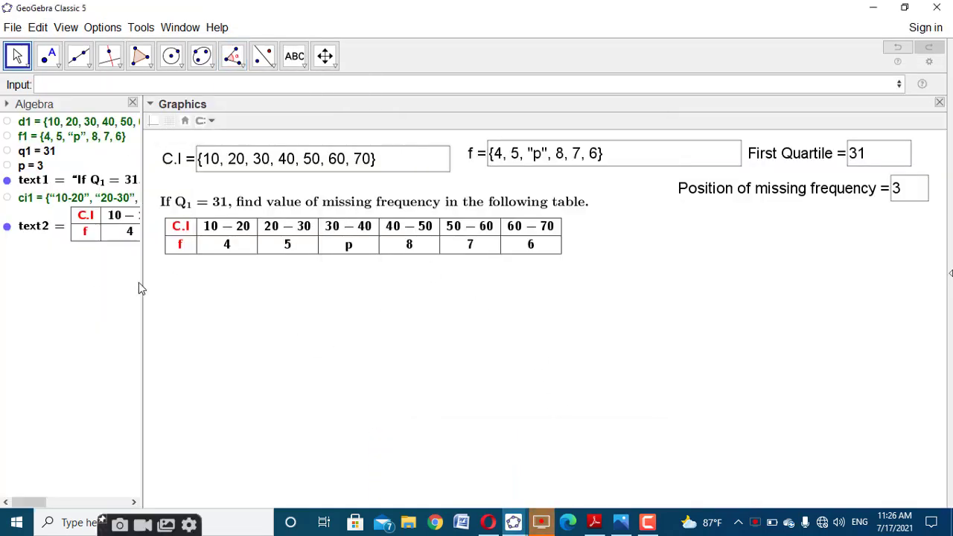
# Insert a LaTeX text object reading "Solution;" just below the frequency table.
pyautogui.click(301, 68)
pyautogui.click(313, 110)
pyautogui.click(309, 279)
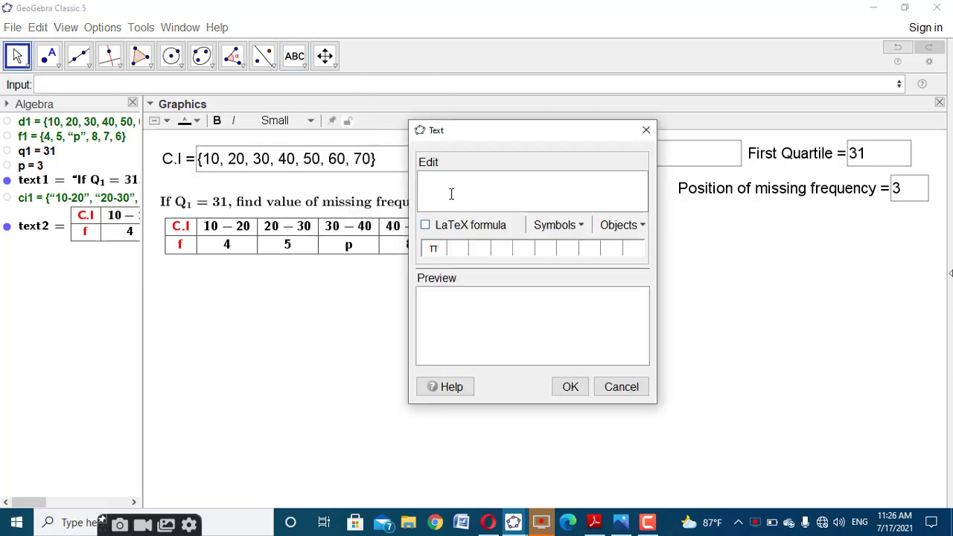
pyautogui.write('\\text{Soluti')
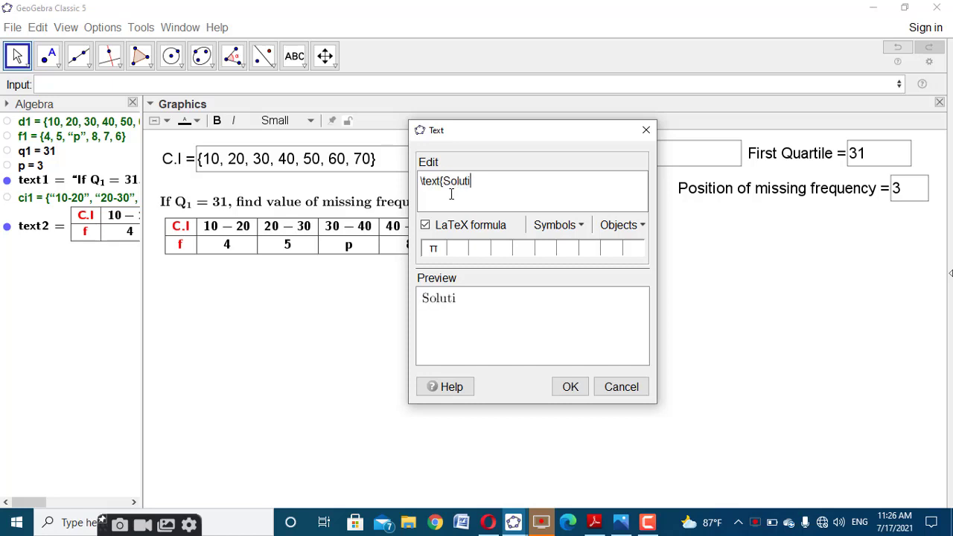
pyautogui.write('on;')
pyautogui.click(570, 387)
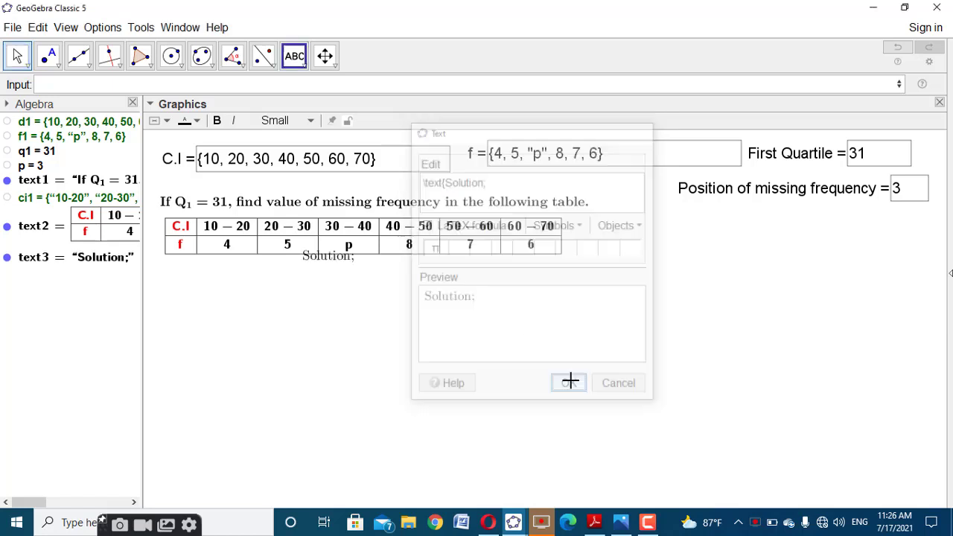
# Place the "Solution;" text below the frequency table, aligned with its start, and make it bold.
pyautogui.click(251, 269)
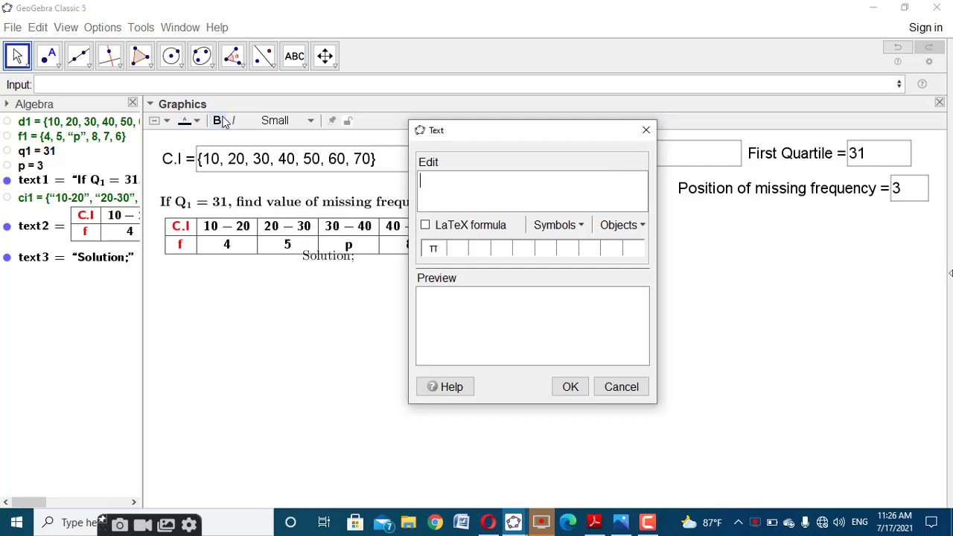
pyautogui.click(646, 131)
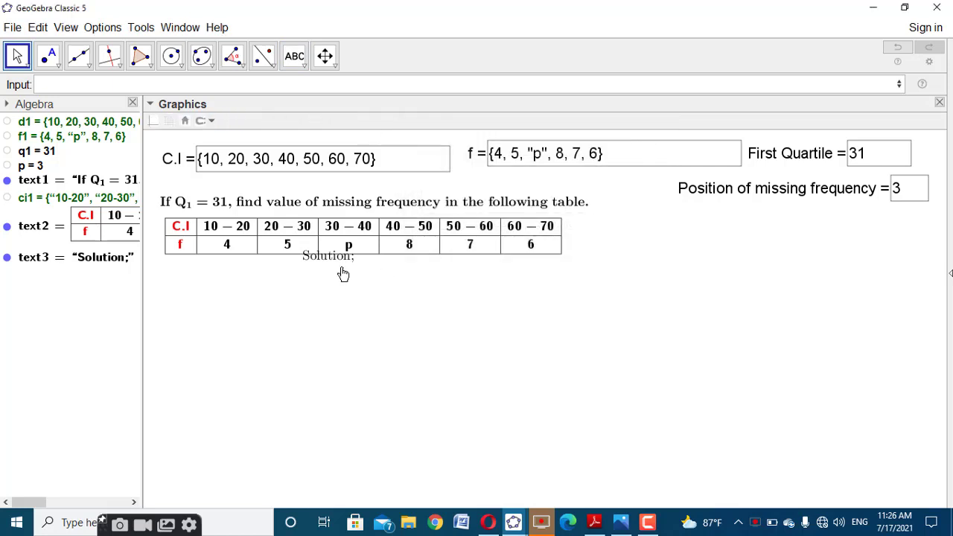
pyautogui.moveTo(338, 261); pyautogui.dragTo(195, 259)
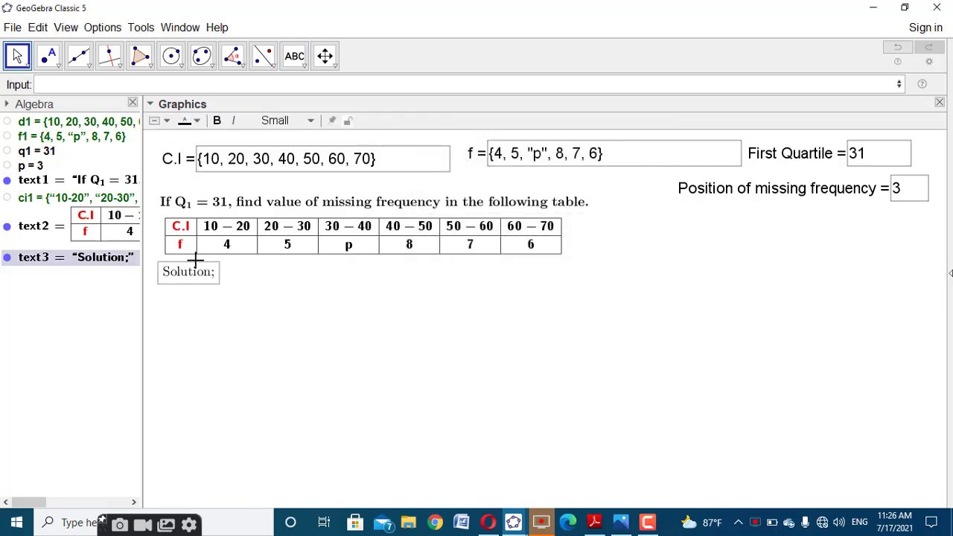
pyautogui.click(217, 120)
pyautogui.click(276, 300)
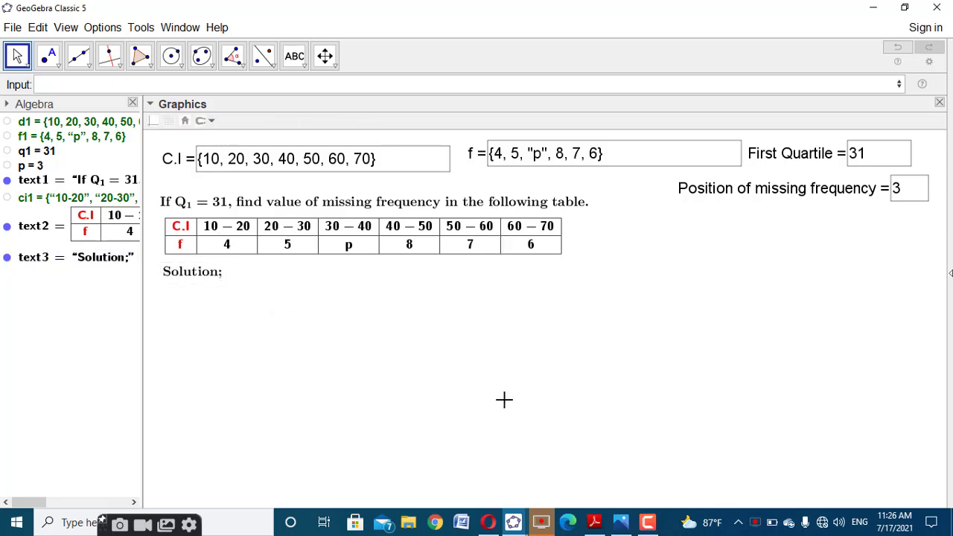
# Look at the worked solution in "final missing frequency of Q1 continous series.ggb", then return to the new worksheet.
pyautogui.moveTo(514, 523)
pyautogui.click(465, 468)
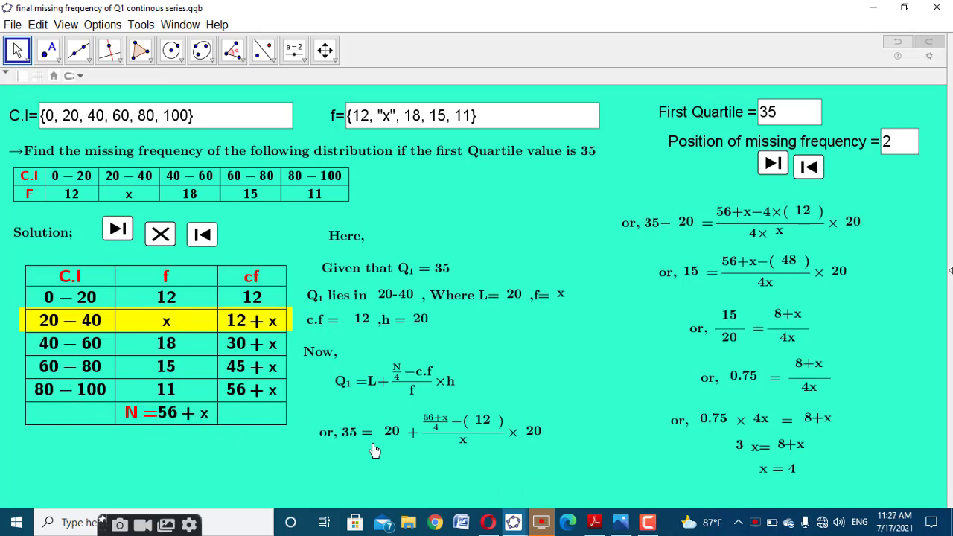
pyautogui.moveTo(516, 522)
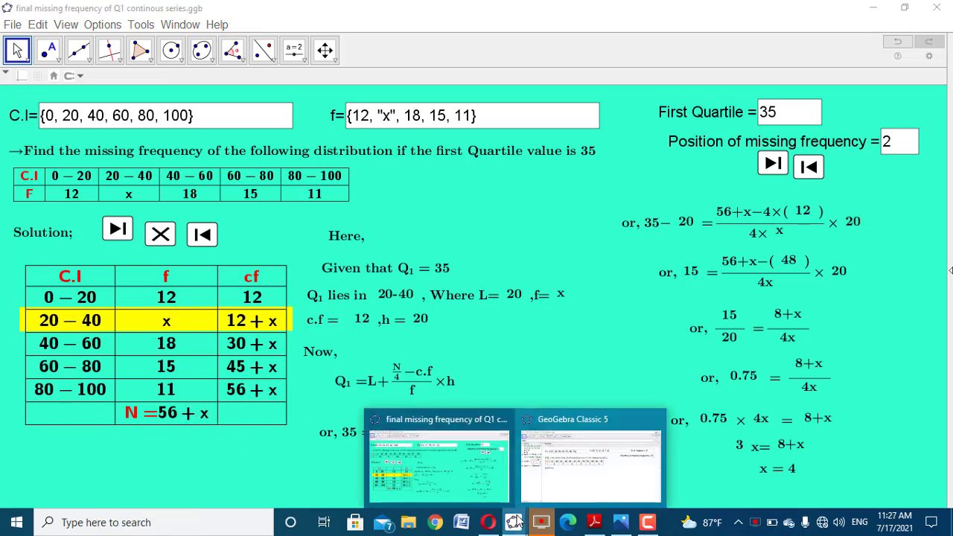
pyautogui.click(581, 462)
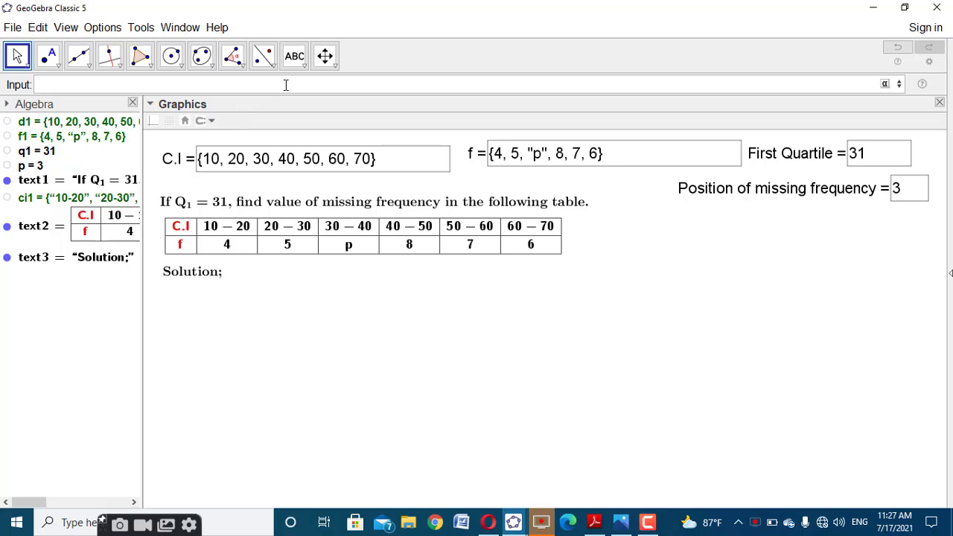
# Begin a formula totalling the known frequencies with Sum(First(f1,p-1))+ for the values before the missing position.
pyautogui.write('su')
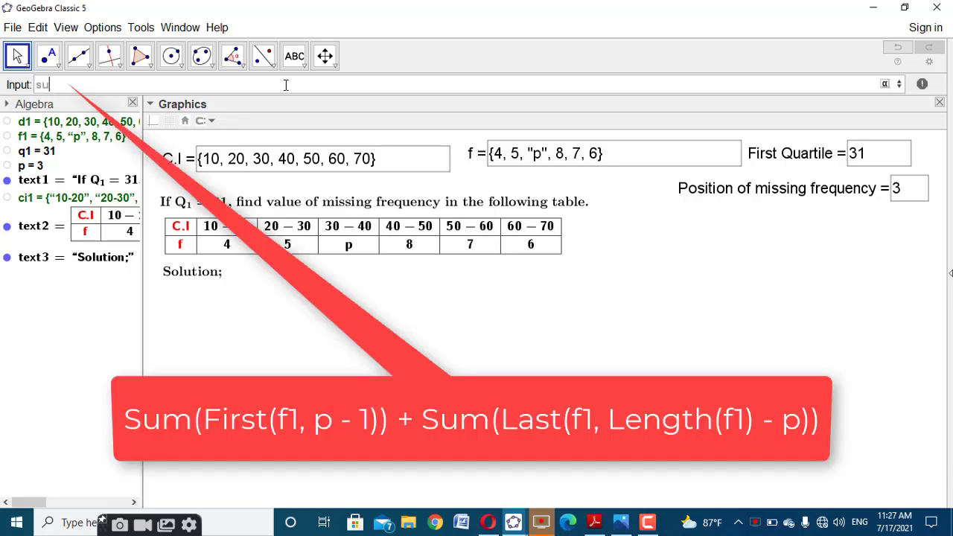
pyautogui.write('m')
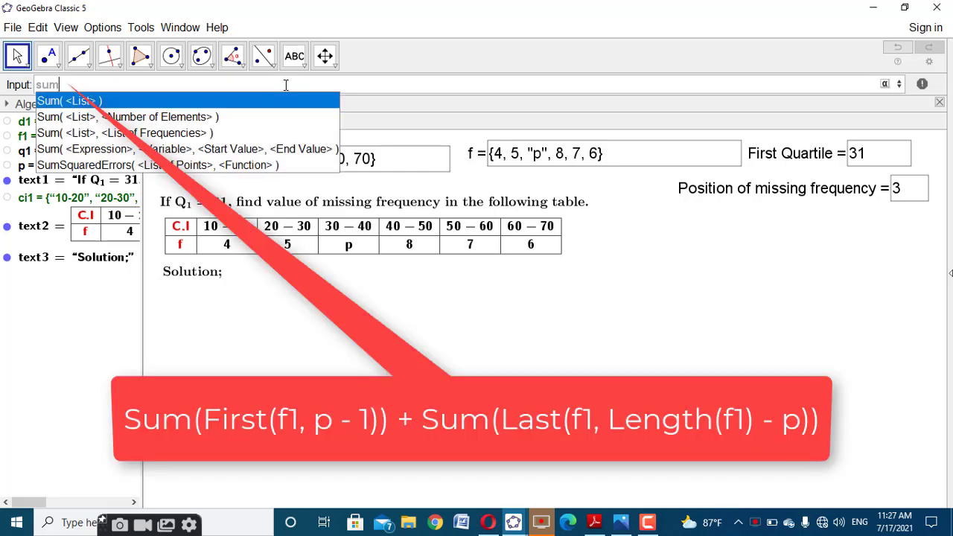
pyautogui.click(208, 101)
pyautogui.write('f')
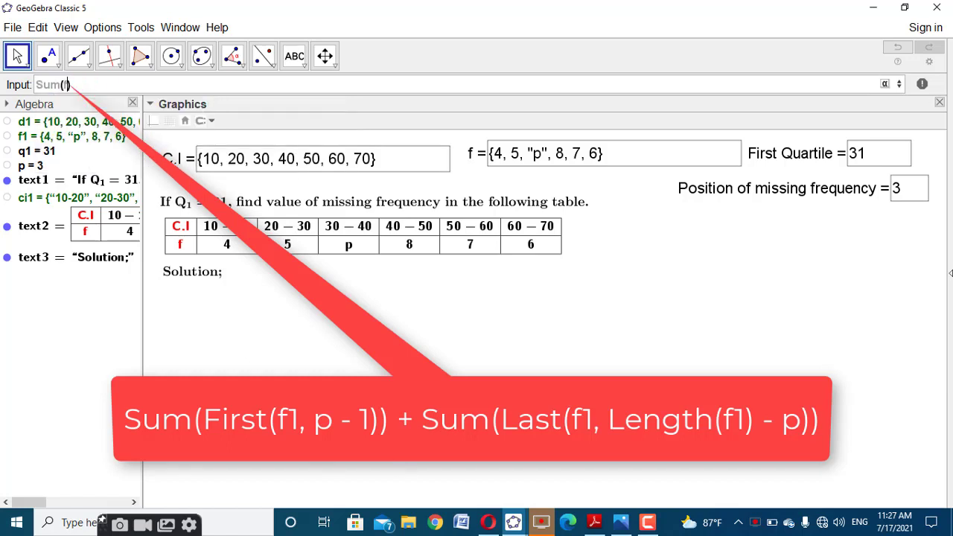
pyautogui.write('irst')
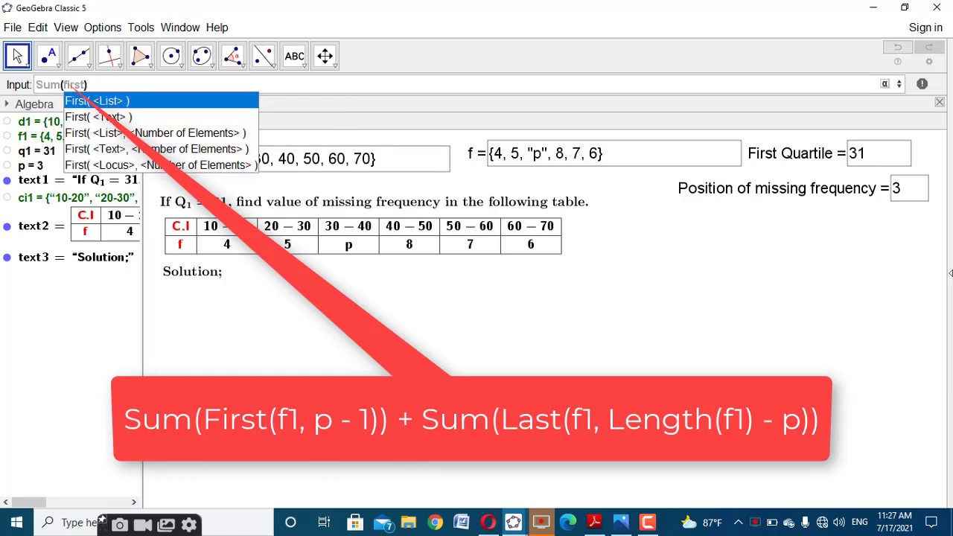
pyautogui.click(201, 100)
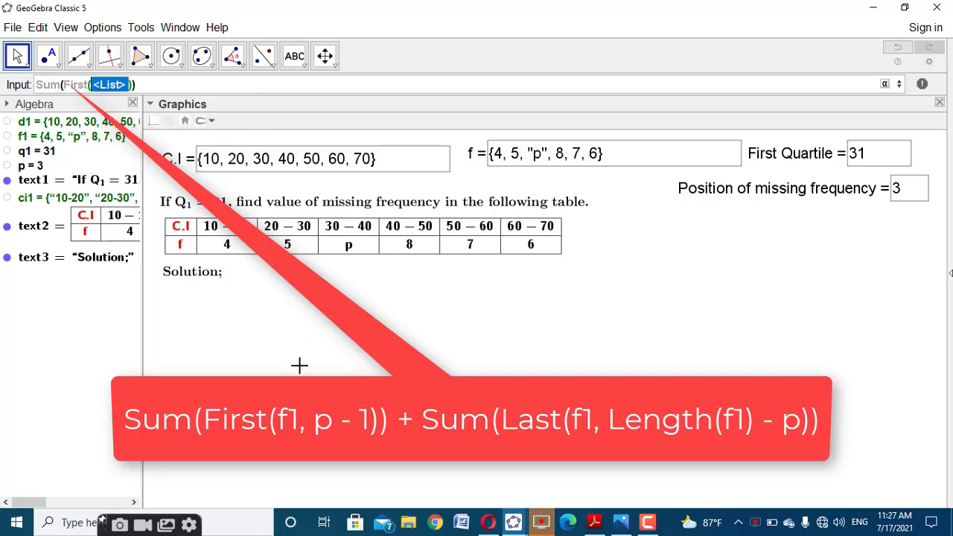
pyautogui.write('f1')
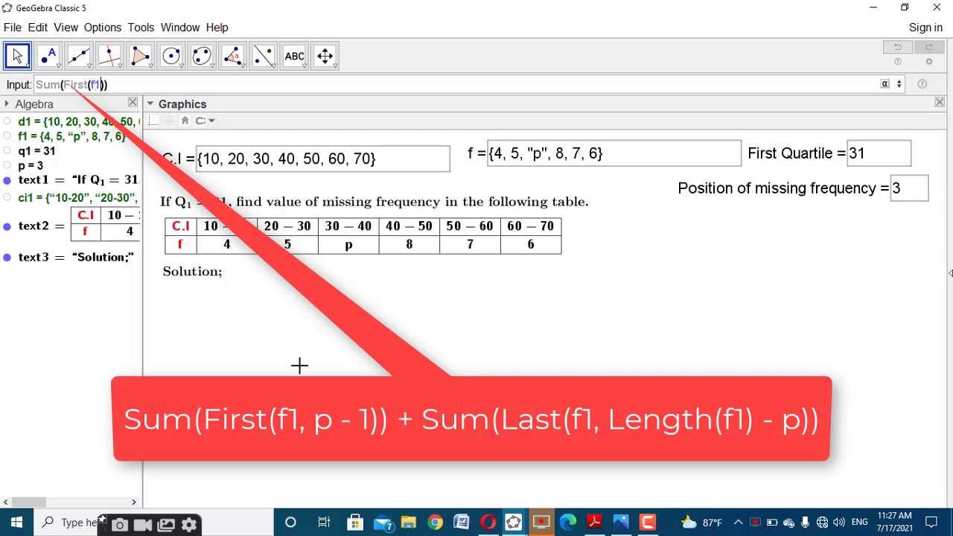
pyautogui.write(',p-1))+sum')
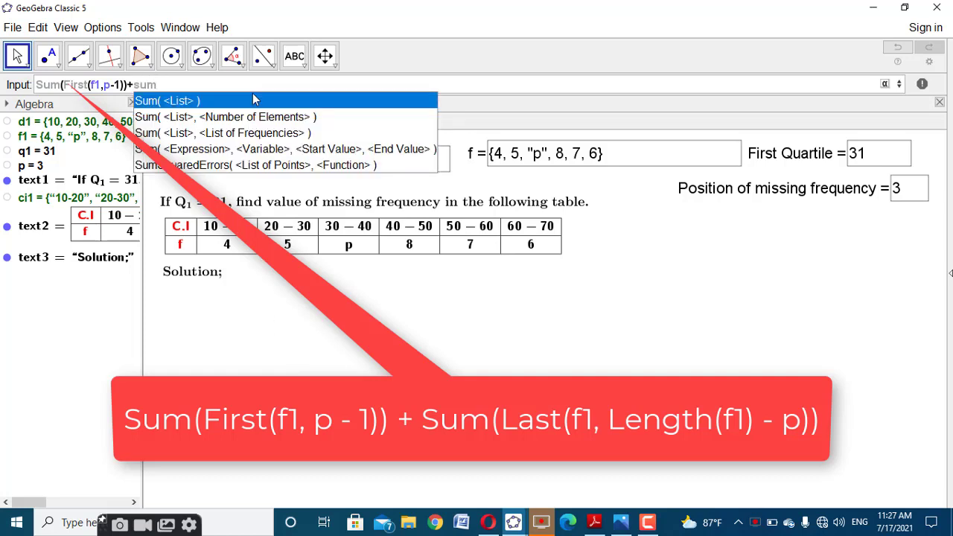
# Complete the formula with Sum(Last(f1, Length(f1)-p)) for the values after the missing position and create the number.
pyautogui.click(256, 100)
pyautogui.write('last')
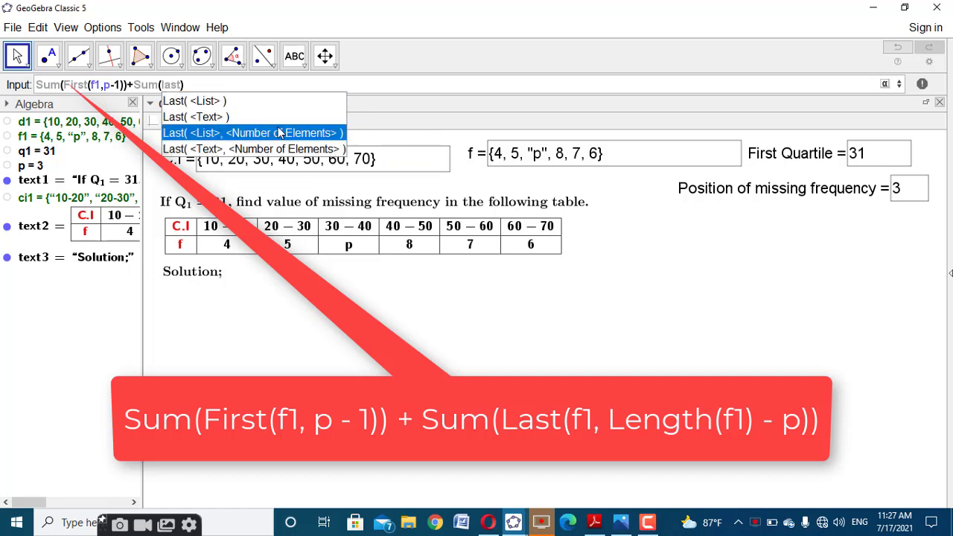
pyautogui.click(276, 133)
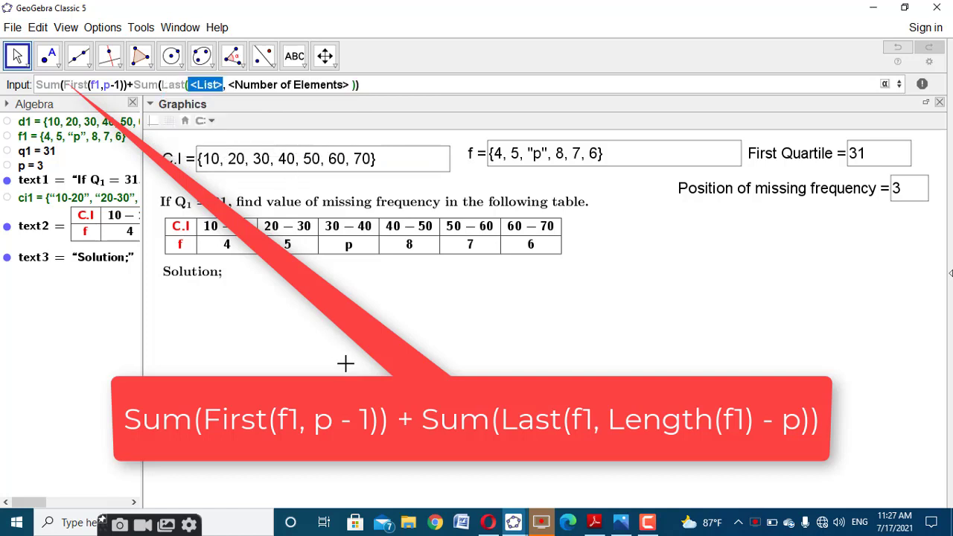
pyautogui.write('f1')
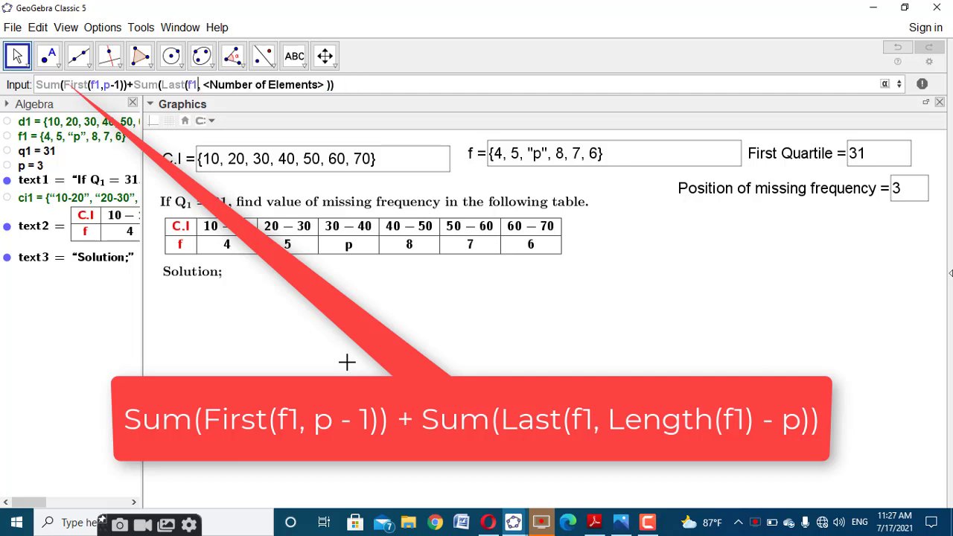
pyautogui.press('Tab')
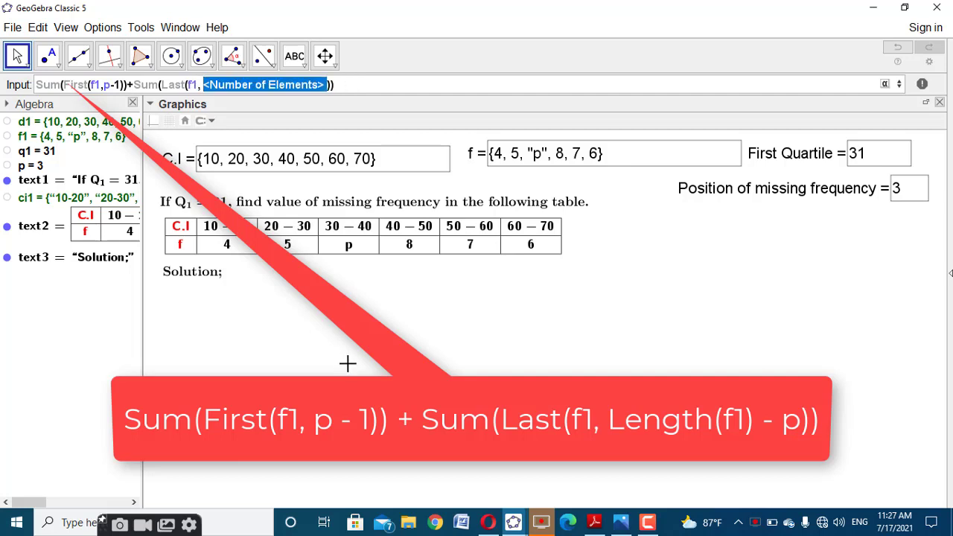
pyautogui.write('Length')
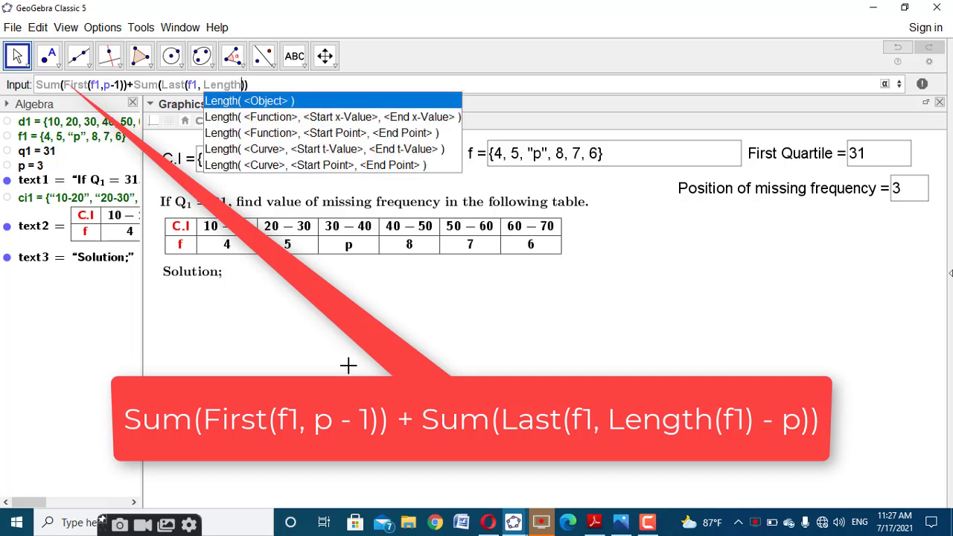
pyautogui.click(340, 106)
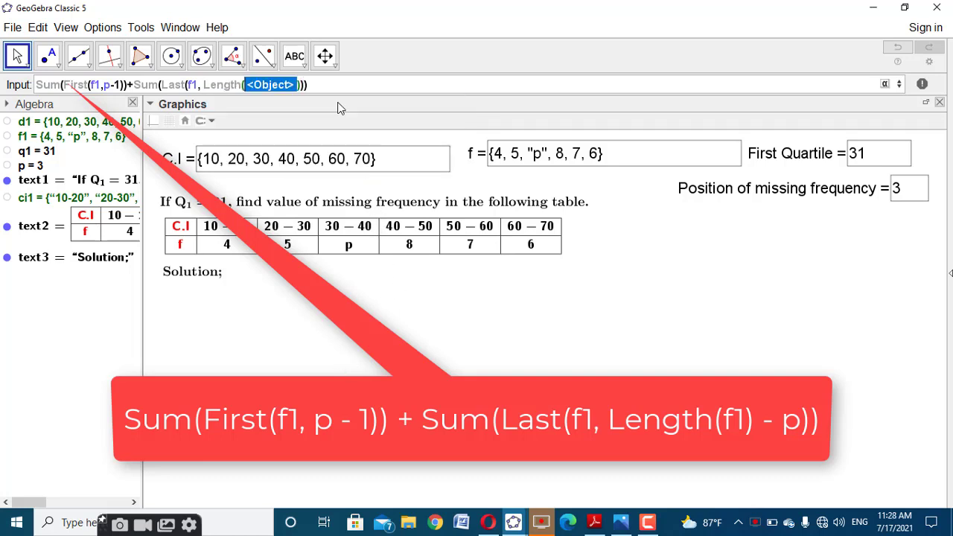
pyautogui.write('f1)')
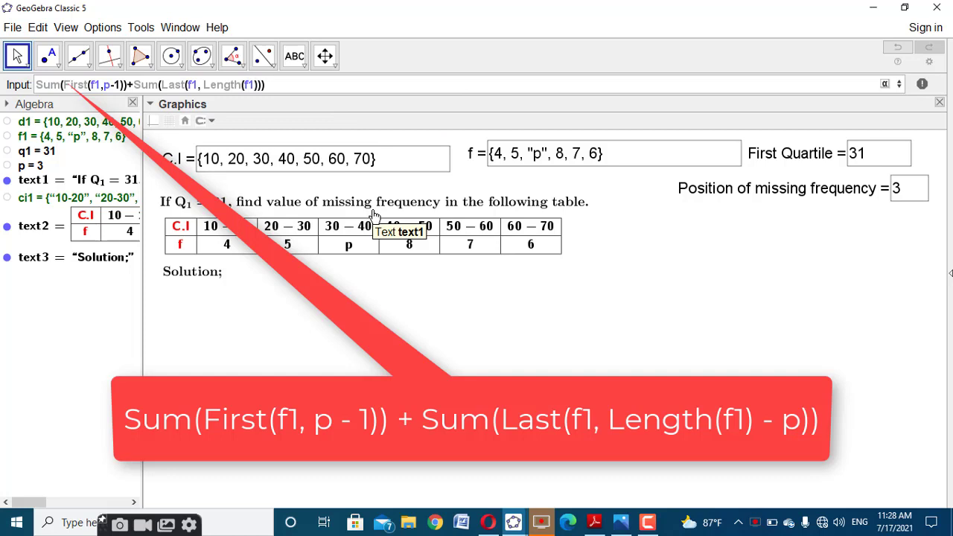
pyautogui.write('-p')
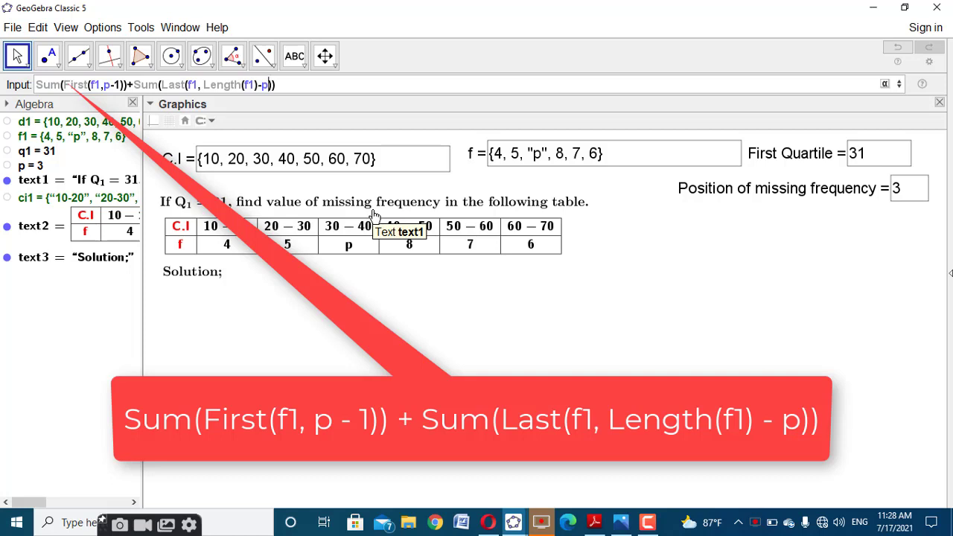
pyautogui.click(337, 84)
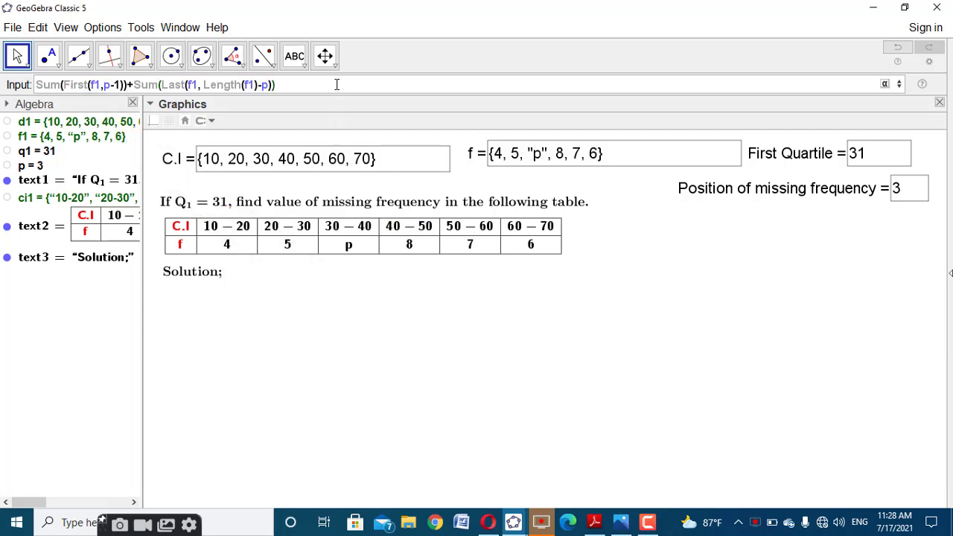
pyautogui.press('Return')
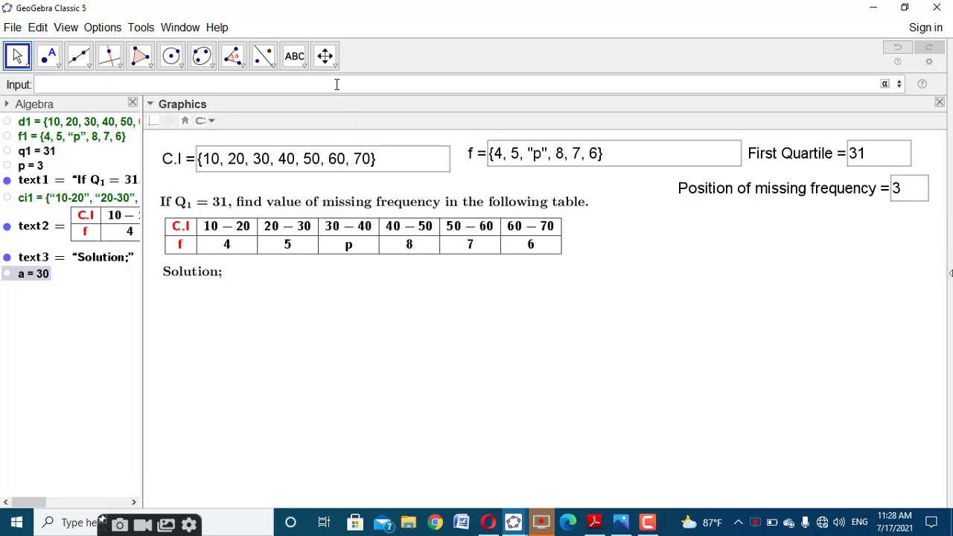
# Rename the number holding the sum of the known frequencies as n1.
pyautogui.rightClick(46, 274)
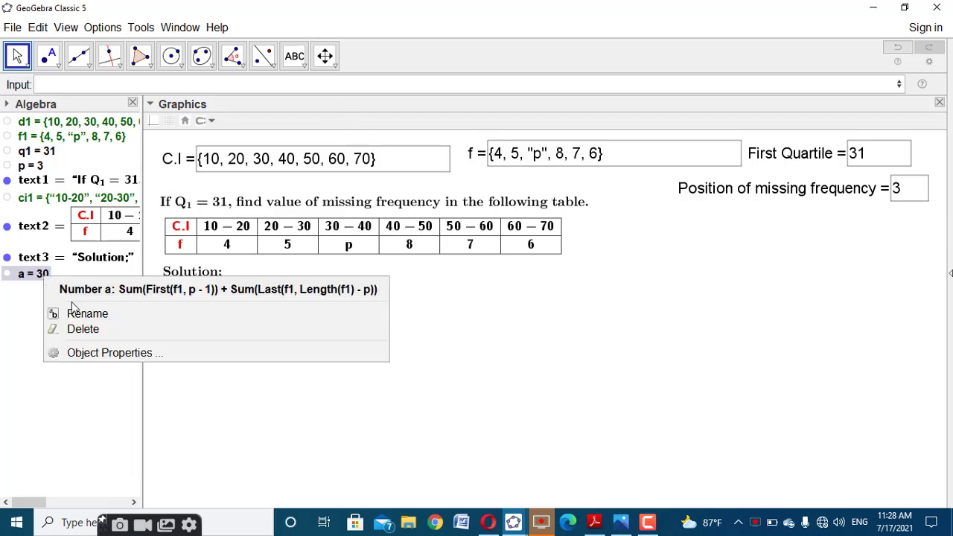
pyautogui.click(87, 314)
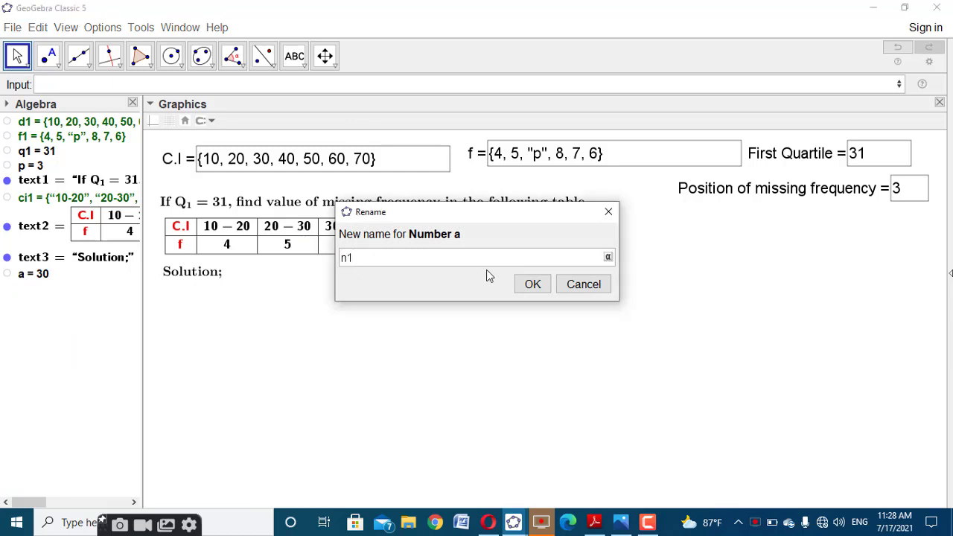
pyautogui.click(532, 284)
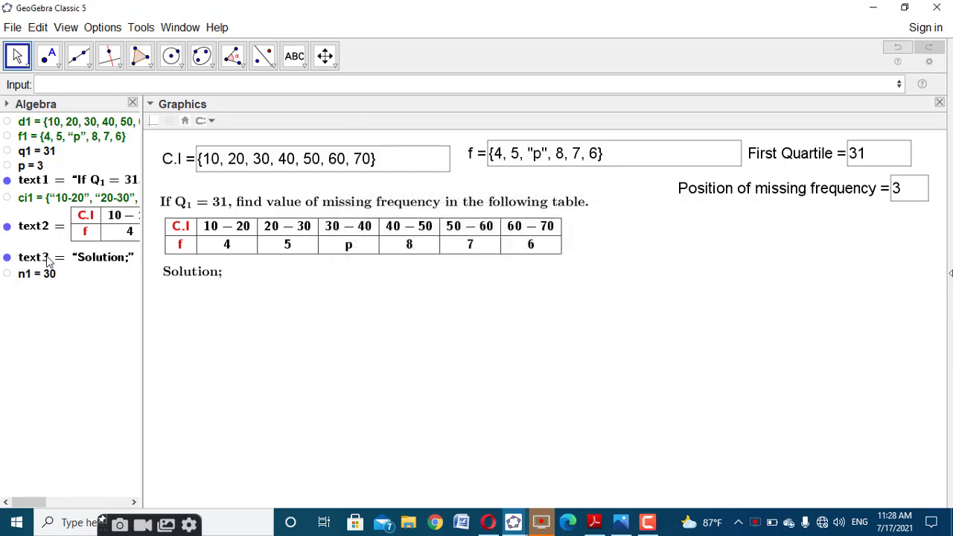
# Extract the missing frequency's symbol with Element(f1, p) and hide the resulting text from the graphics view.
pyautogui.click(200, 85)
pyautogui.write('Ele')
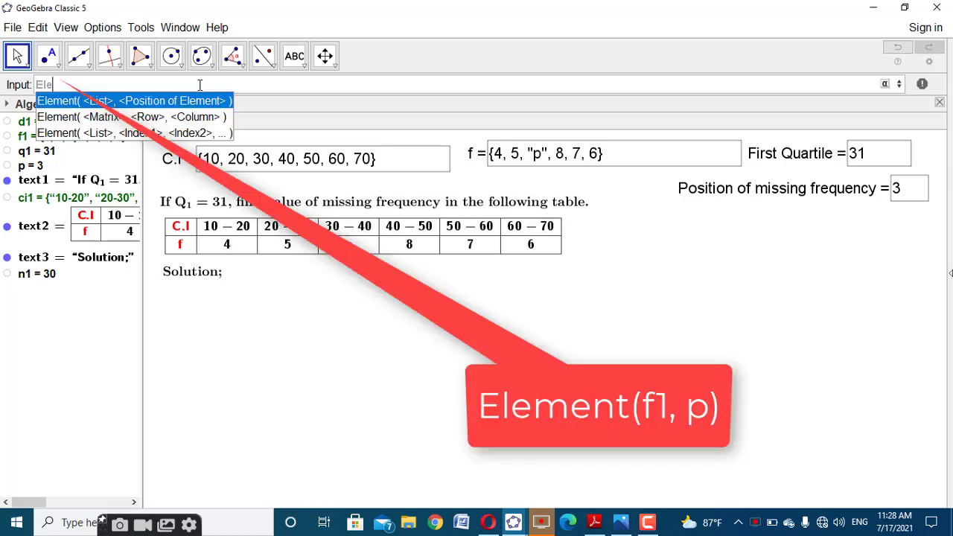
pyautogui.click(195, 101)
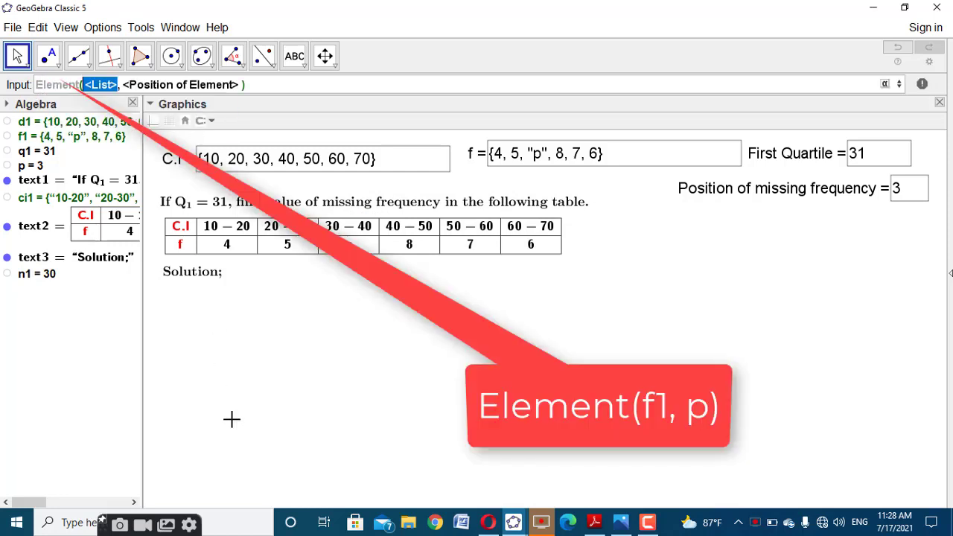
pyautogui.write('f1')
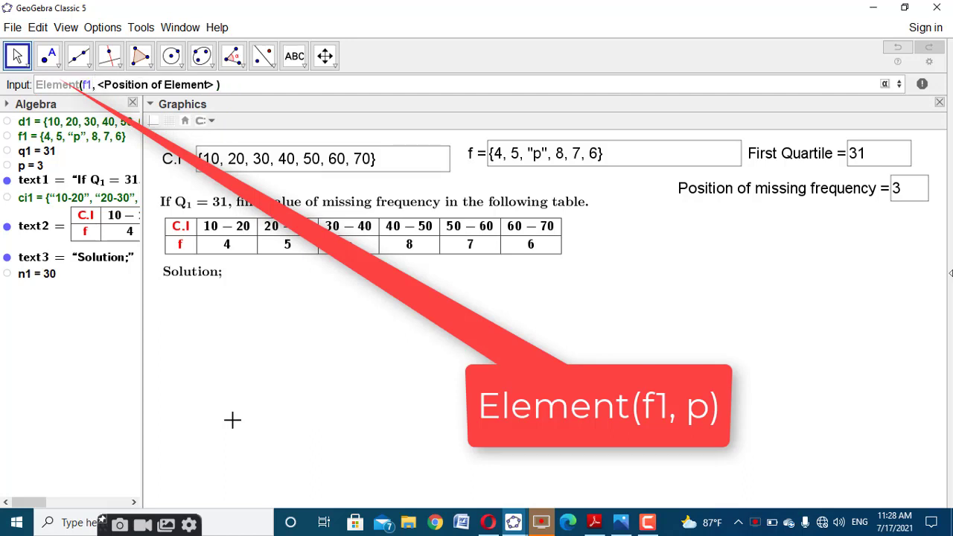
pyautogui.press('Tab')
pyautogui.write('p')
pyautogui.press('Return')
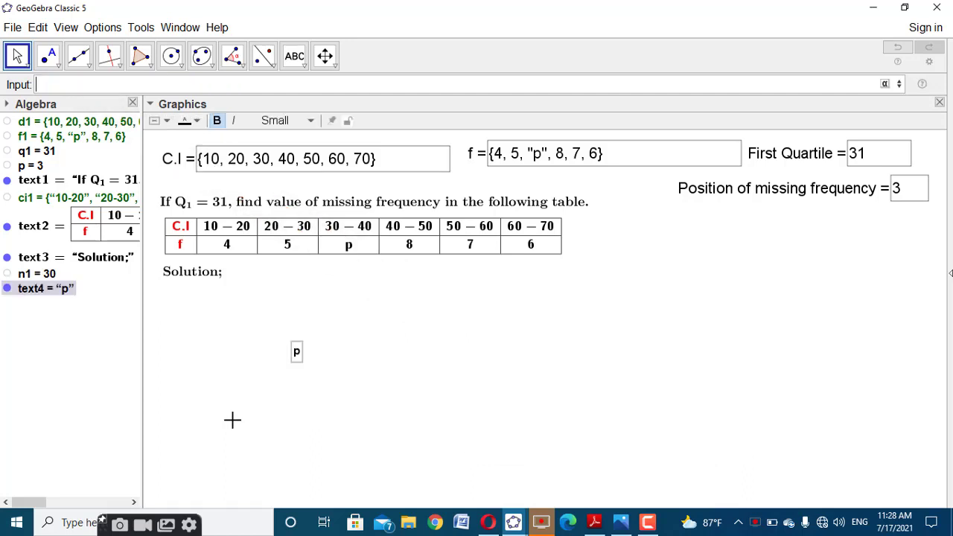
pyautogui.click(6, 289)
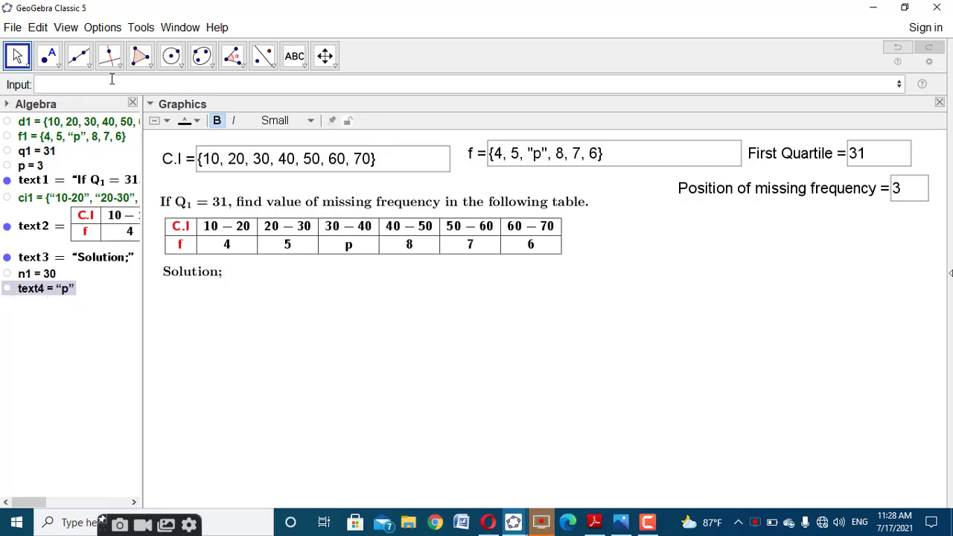
# Create a total-frequency text by joining n1 and text4 with a plus sign, as n1"+"text4.
pyautogui.write('n1')
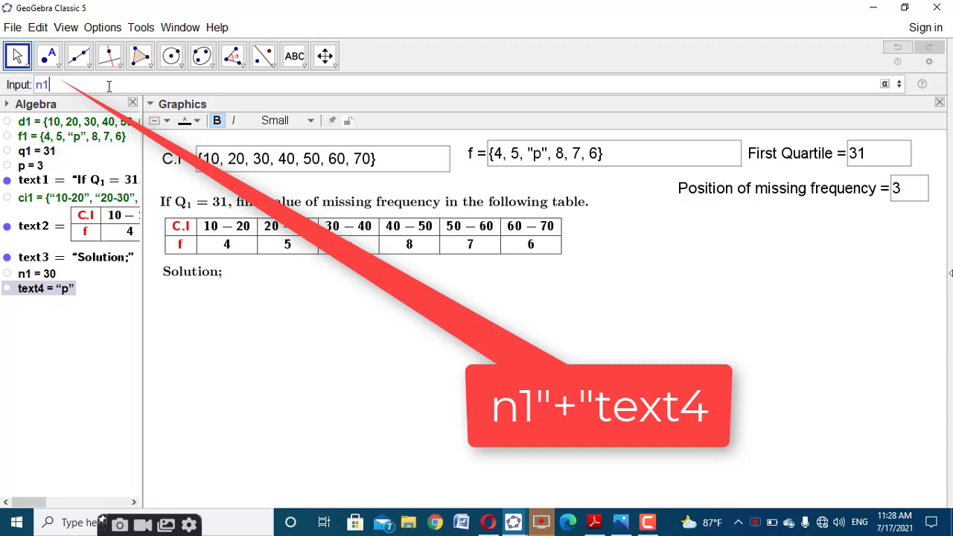
pyautogui.write('"+"text4')
pyautogui.press('Return')
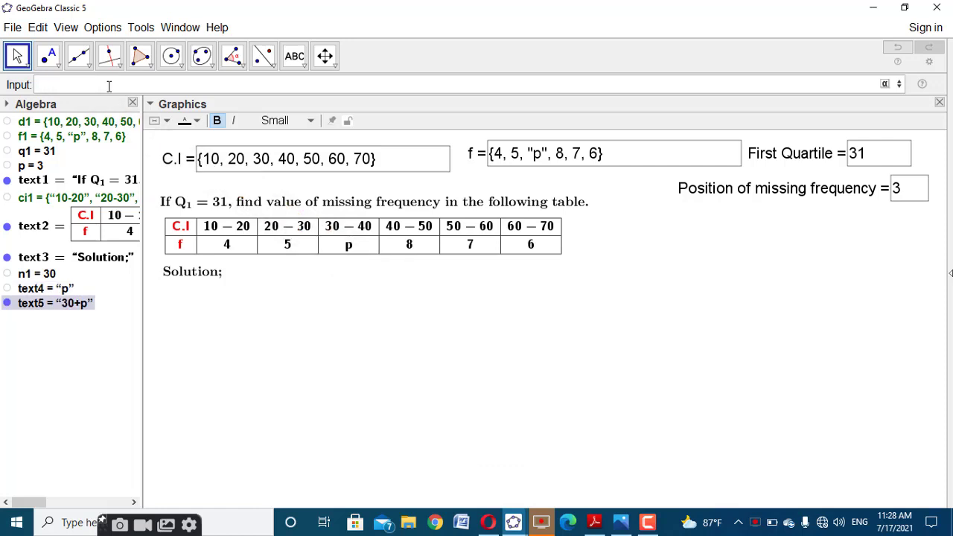
# Rename the total-frequency text as textn1.
pyautogui.rightClick(61, 306)
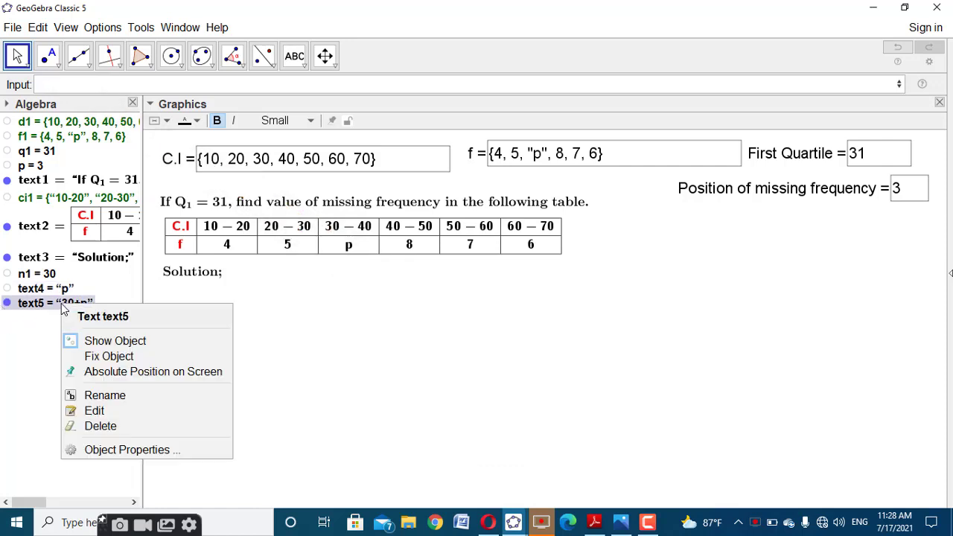
pyautogui.click(105, 395)
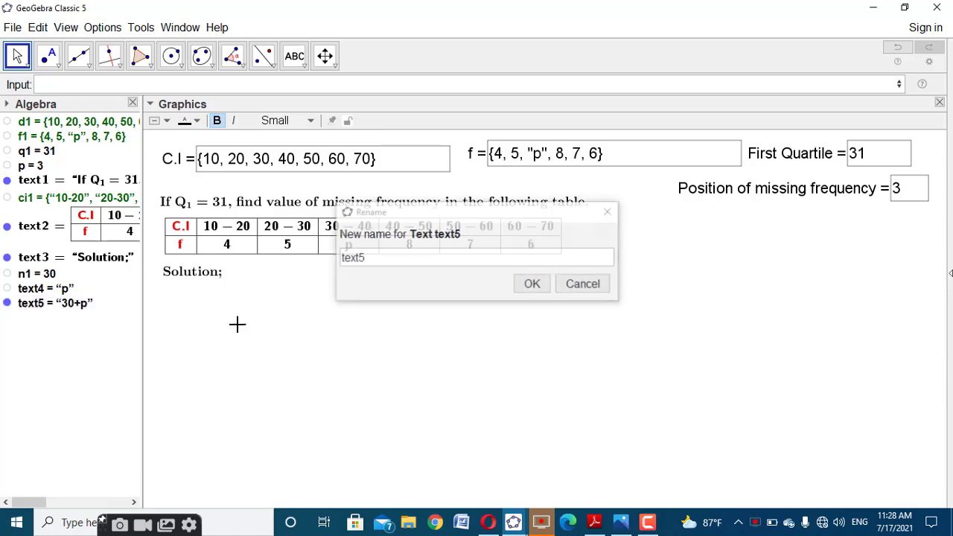
pyautogui.moveTo(371, 258); pyautogui.dragTo(361, 260)
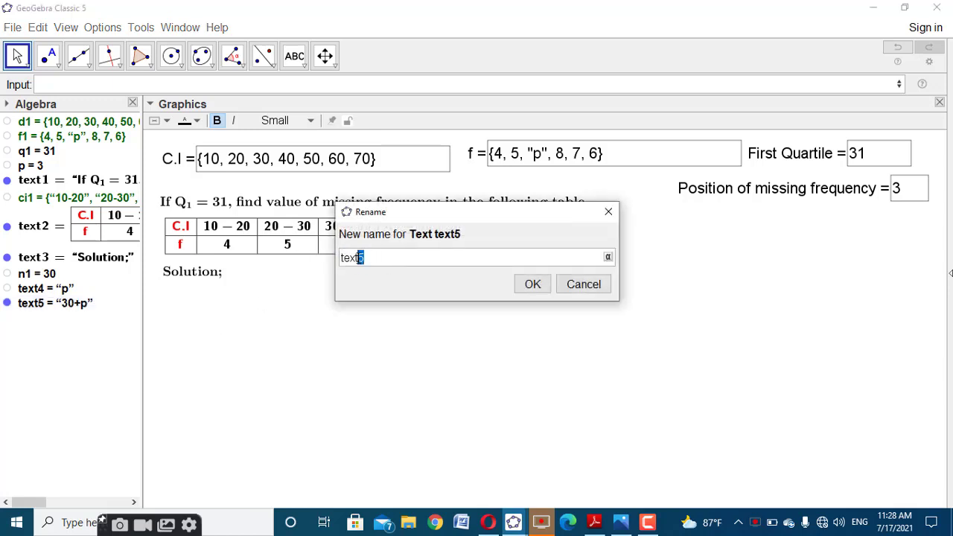
pyautogui.write('n1')
pyautogui.click(532, 284)
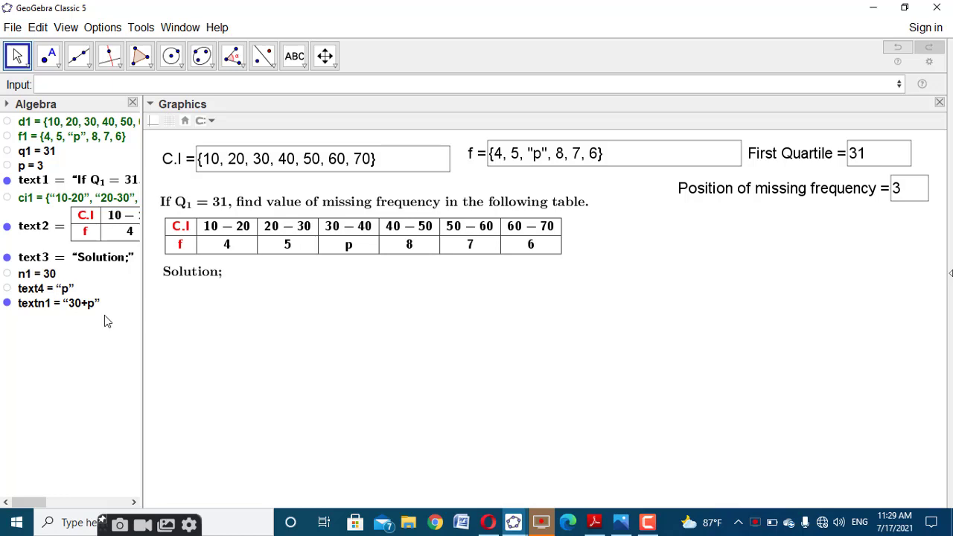
# Examine the cumulative frequency table in the finished file "final missing frequency of Q1 continous series.ggb", and return to the new worksheet.
pyautogui.click(514, 521)
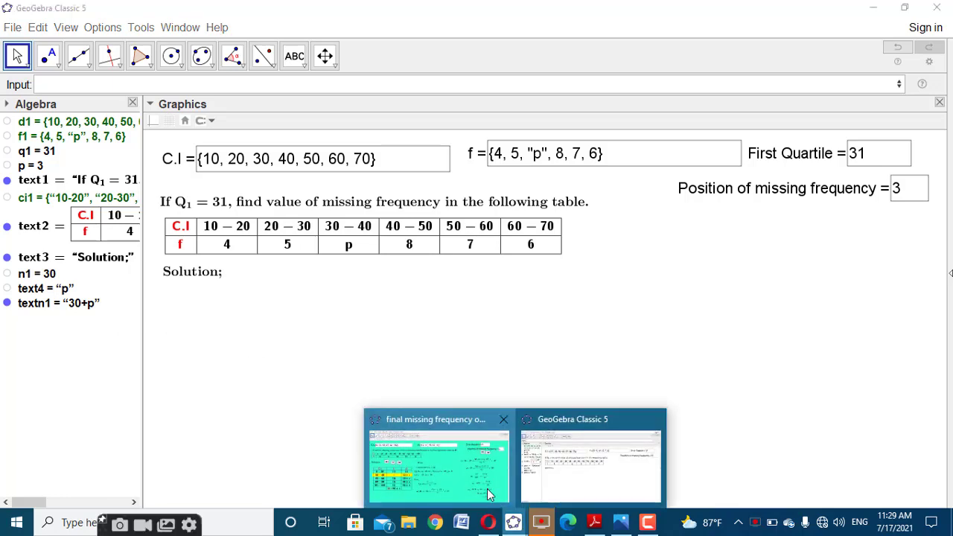
pyautogui.click(487, 489)
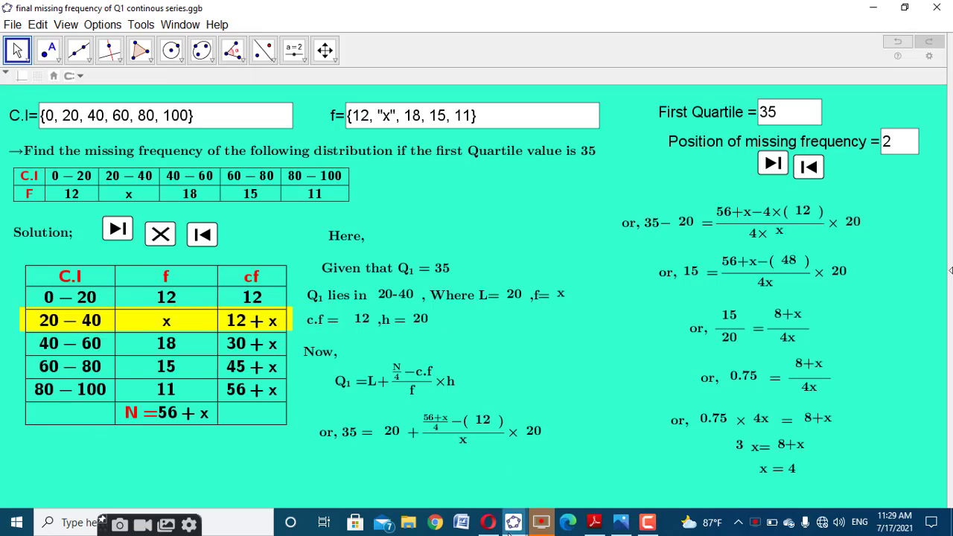
pyautogui.moveTo(512, 524)
pyautogui.click(553, 476)
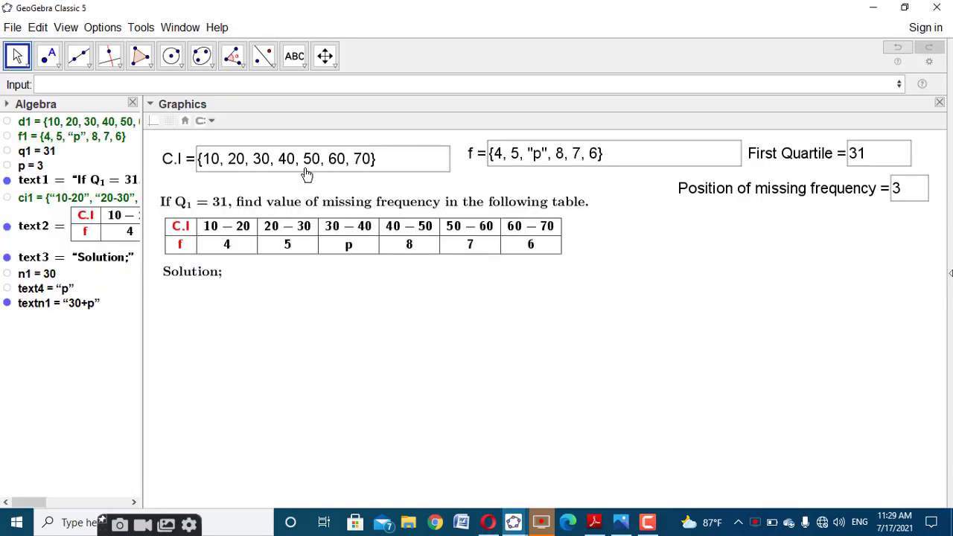
# Start a Sequence command for the cumulative frequencies with Sum(First(f1, i)) as its expression.
pyautogui.click(312, 84)
pyautogui.write('sequ')
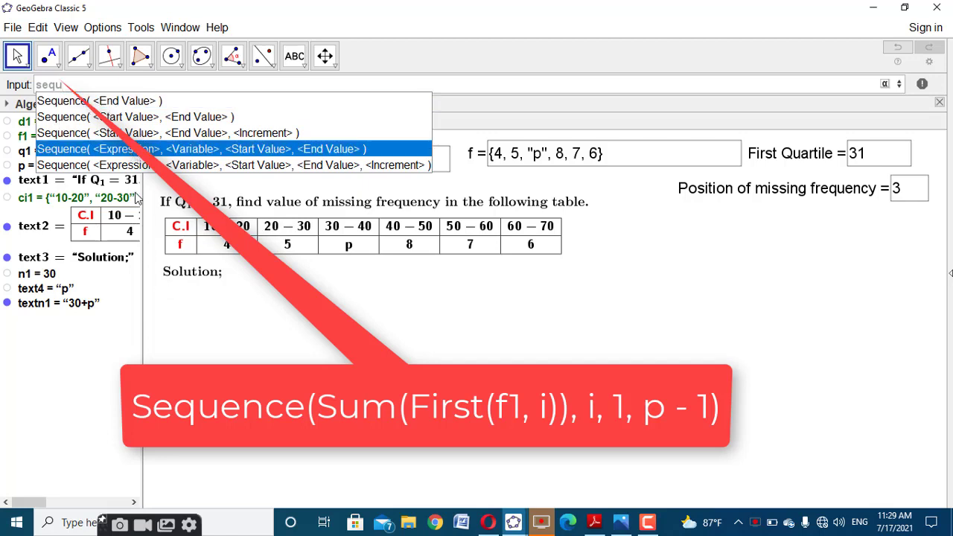
pyautogui.click(149, 153)
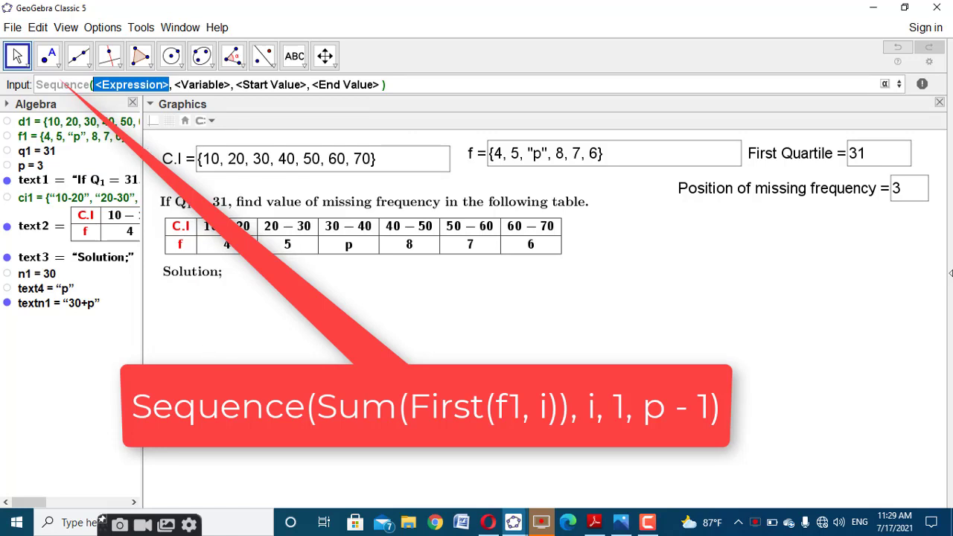
pyautogui.write('sum')
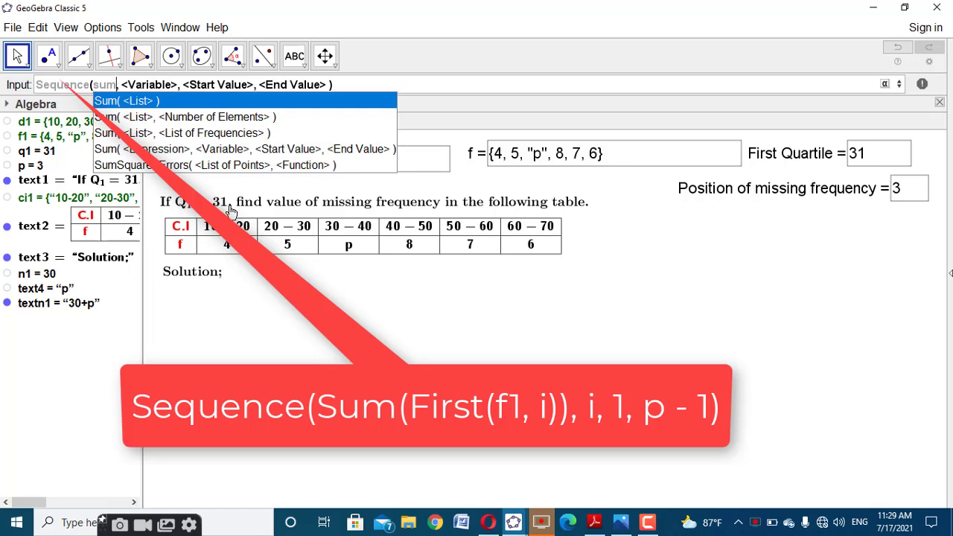
pyautogui.click(236, 104)
pyautogui.write('firs')
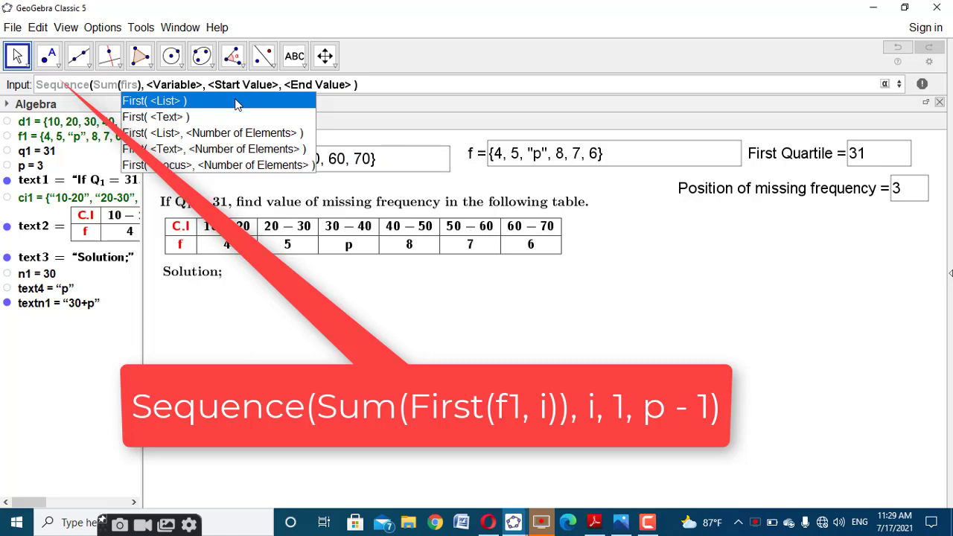
pyautogui.click(249, 140)
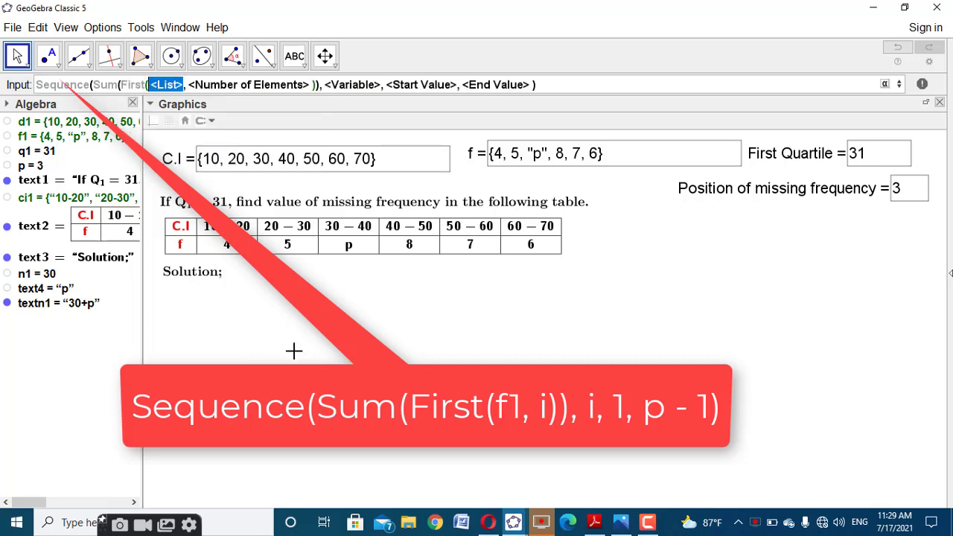
pyautogui.write('f1')
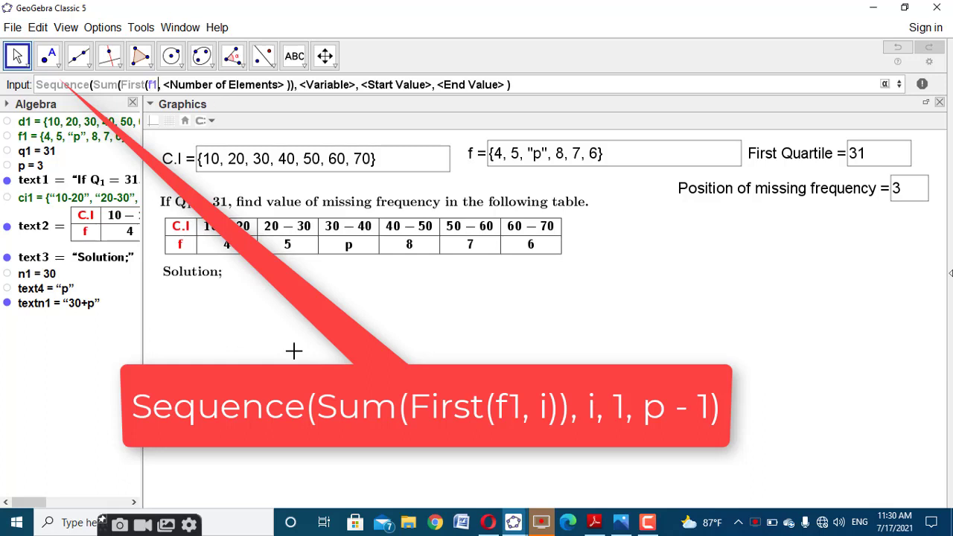
pyautogui.press('Tab')
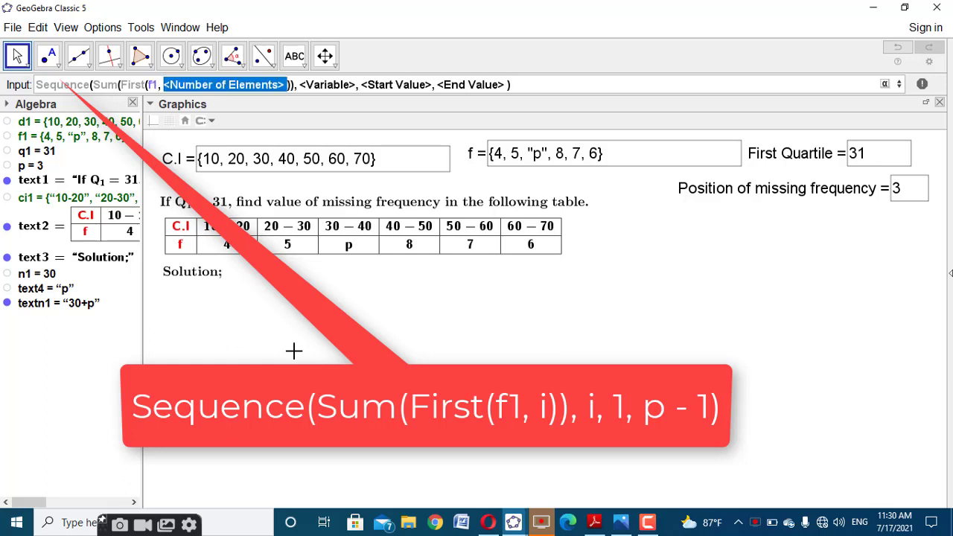
pyautogui.write('i')
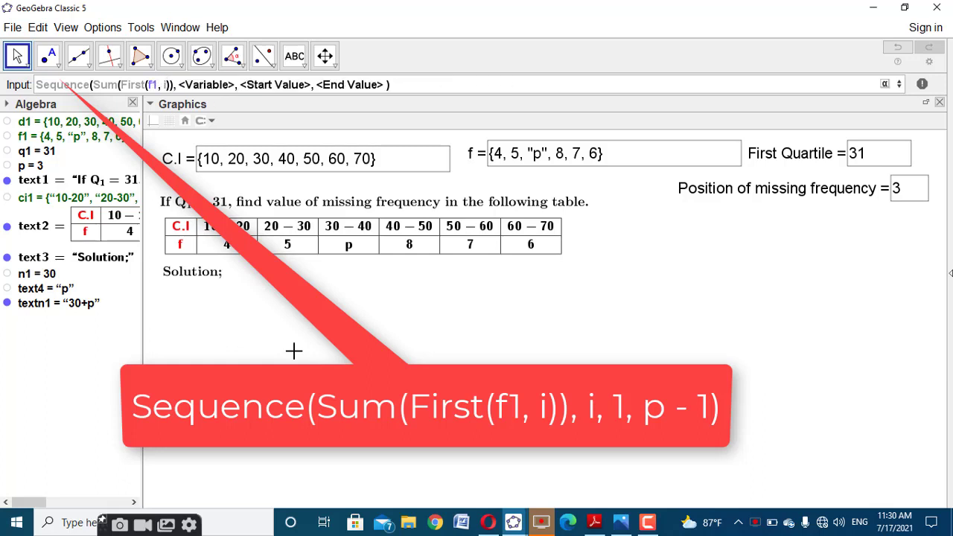
# Complete the sequence with variable i running from 1 to p-1 and create the list of cumulative frequencies before the missing position.
pyautogui.press('Right')
pyautogui.press('Right')
pyautogui.press('Tab')
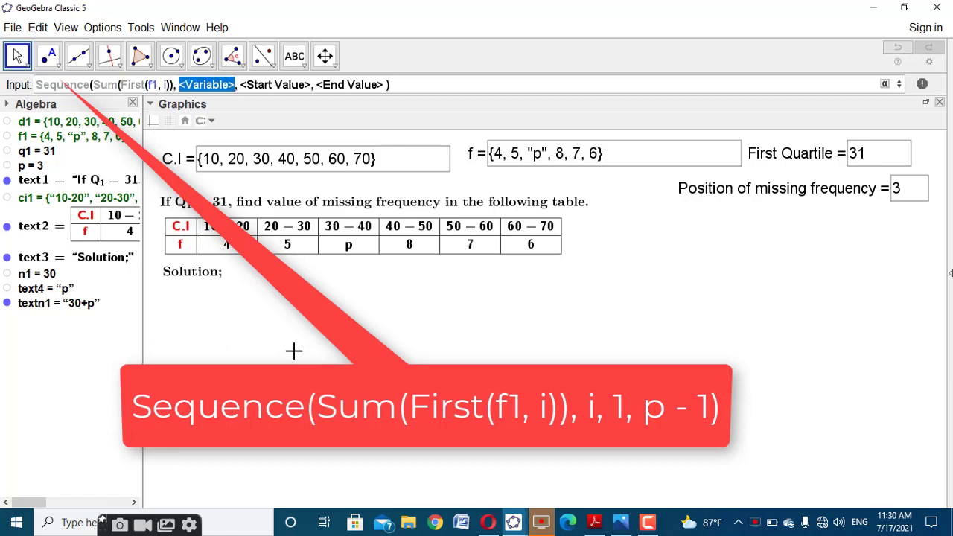
pyautogui.write('i')
pyautogui.press('Tab')
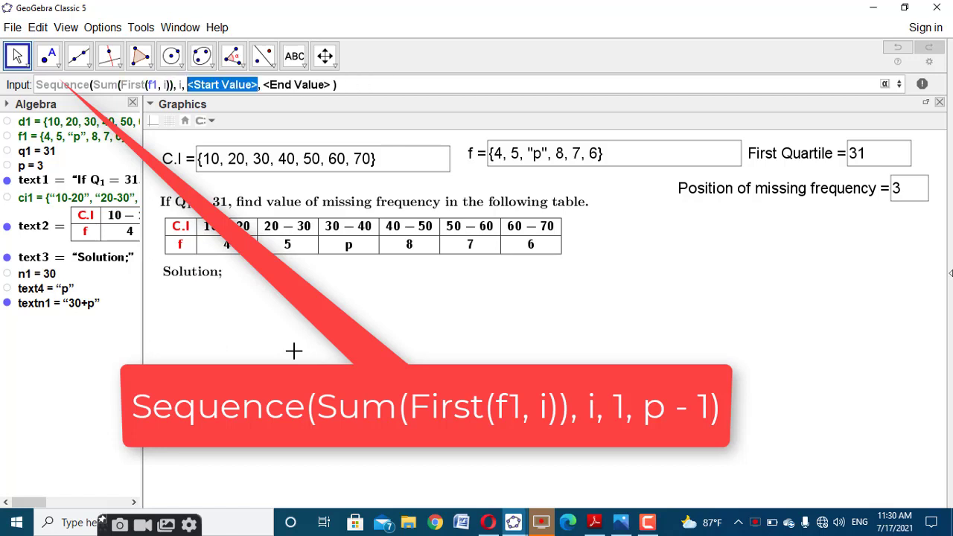
pyautogui.write('1')
pyautogui.press('Tab')
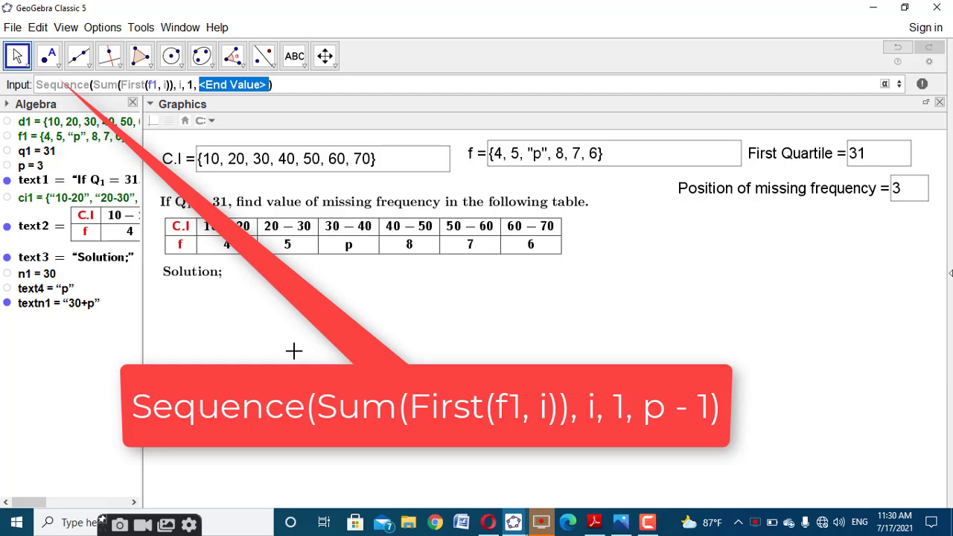
pyautogui.write('p-1')
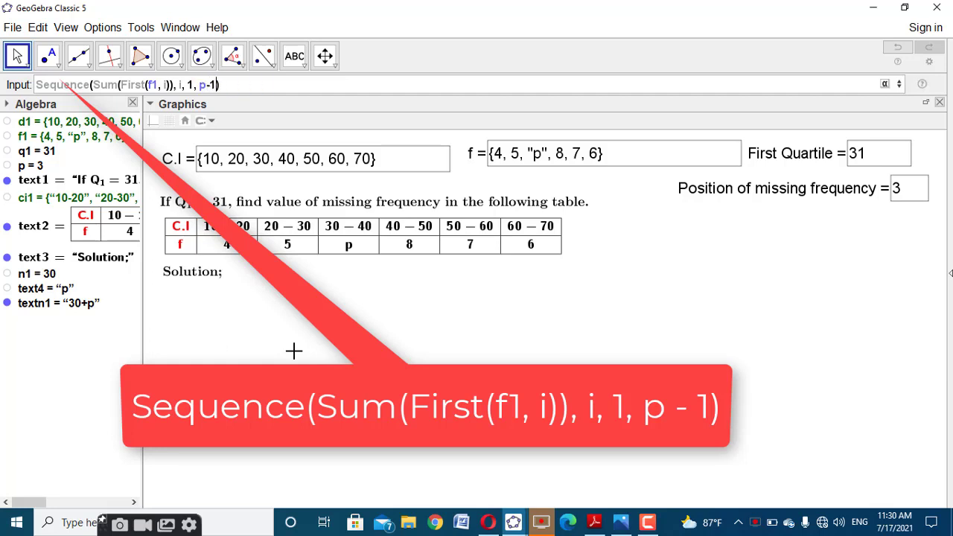
pyautogui.press('Return')
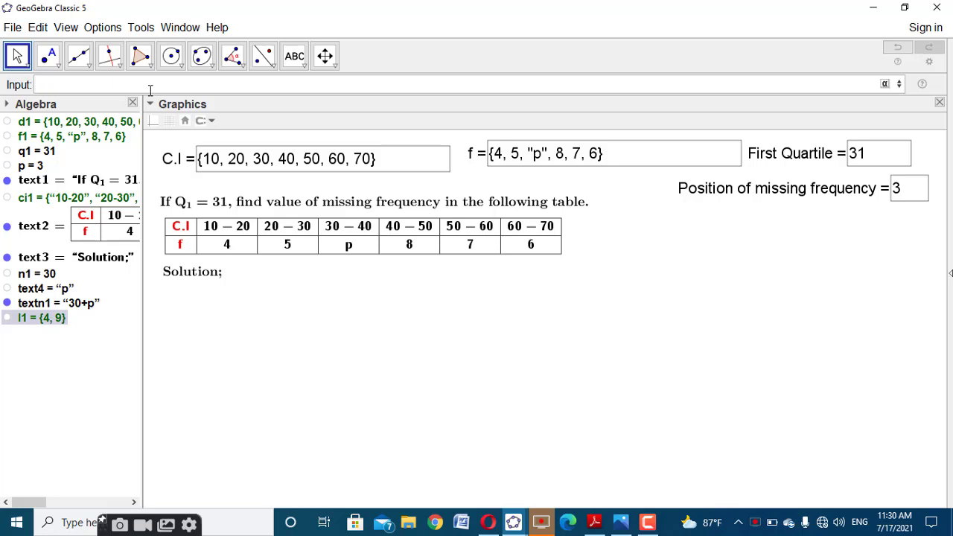
# Start a second Sequence command with Sum(Last(f1, i)) as its expression, summing the frequencies from the end of the list.
pyautogui.write('seq')
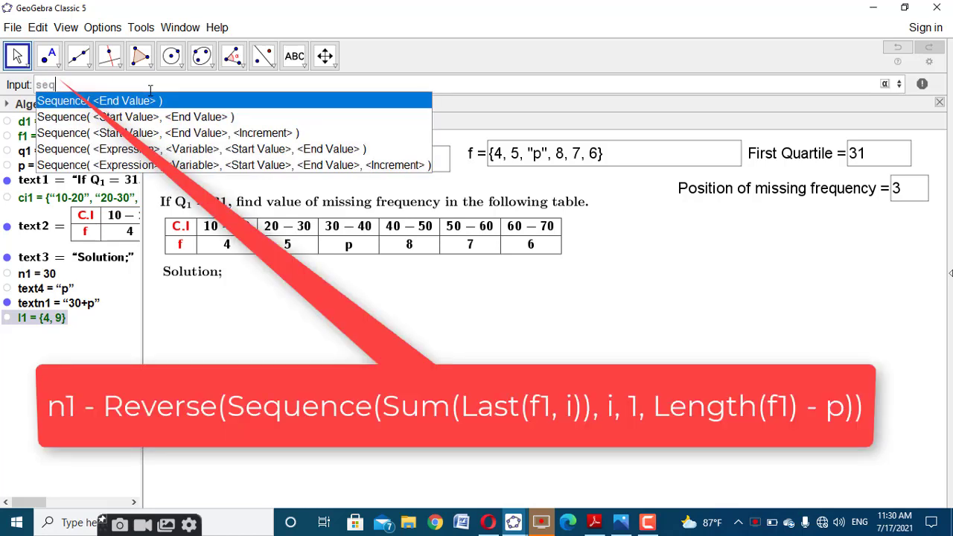
pyautogui.click(211, 155)
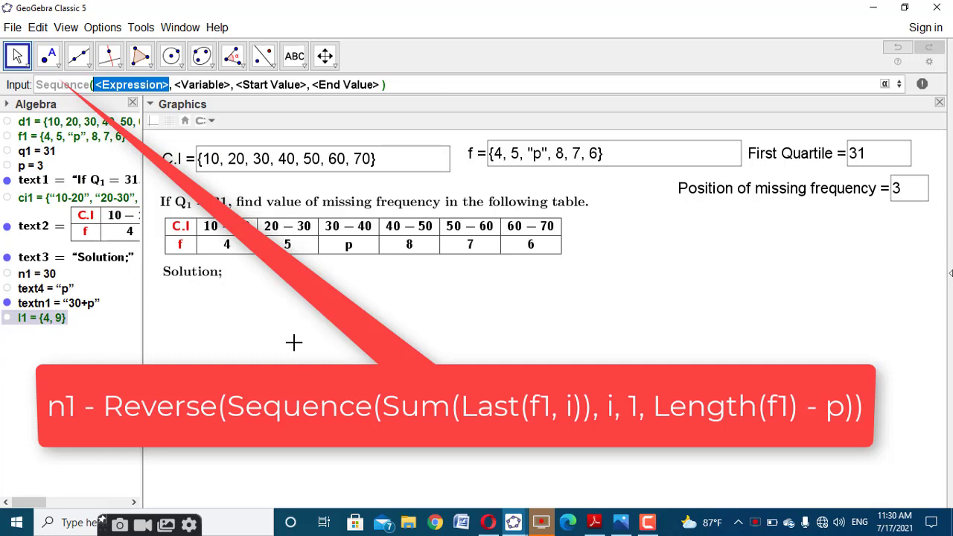
pyautogui.write('sum')
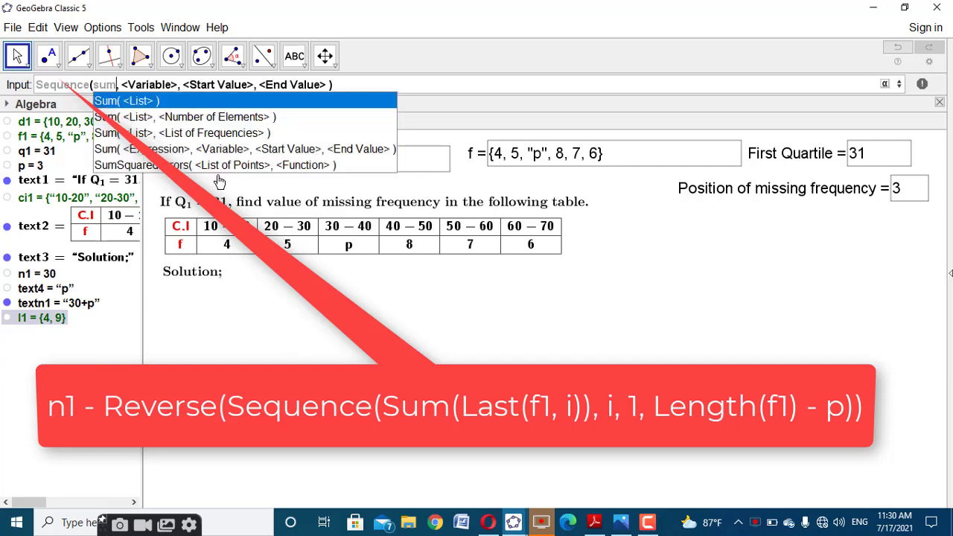
pyautogui.click(190, 105)
pyautogui.write('last')
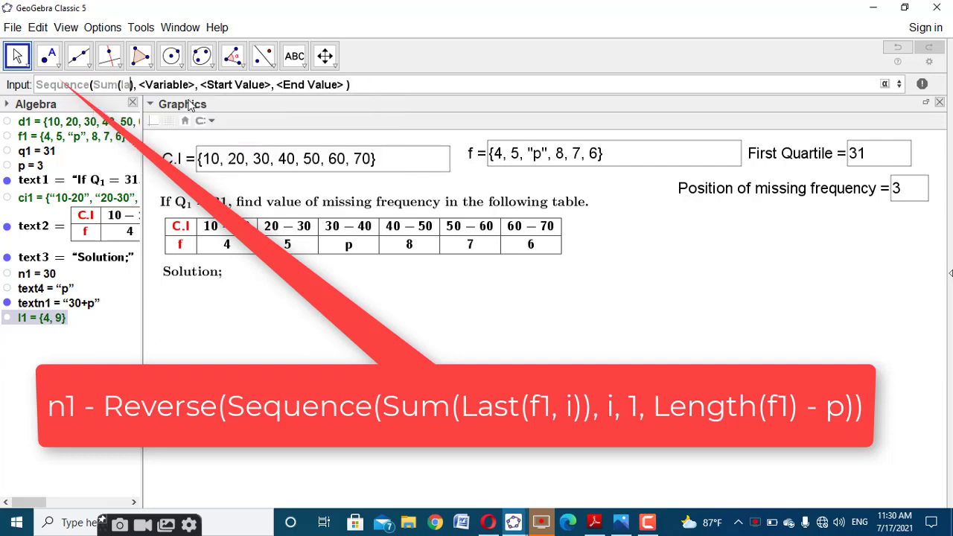
pyautogui.click(216, 137)
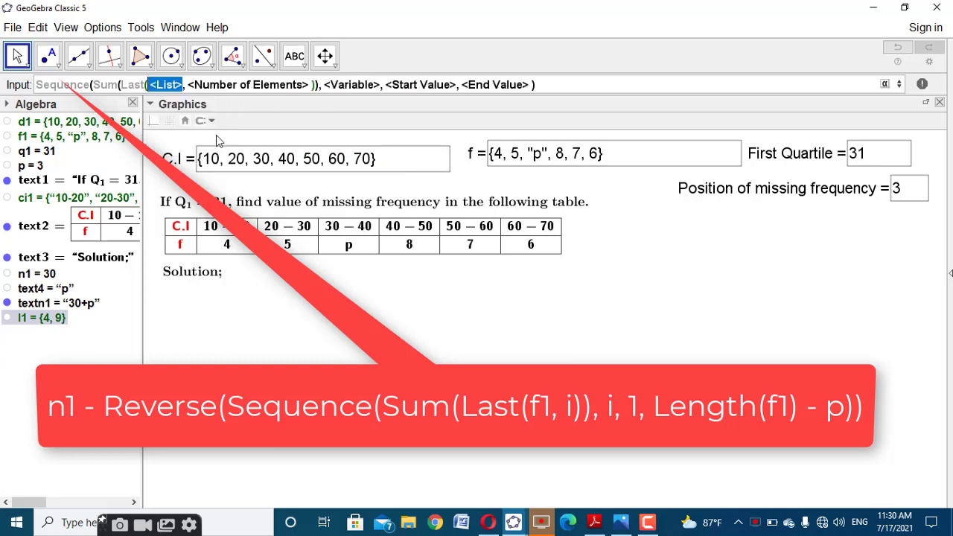
pyautogui.write('f1')
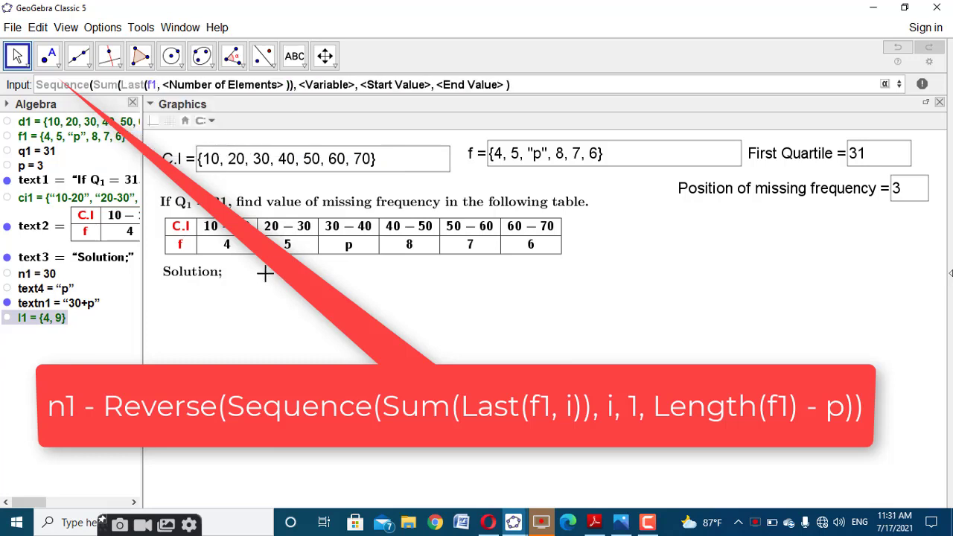
pyautogui.press('Tab')
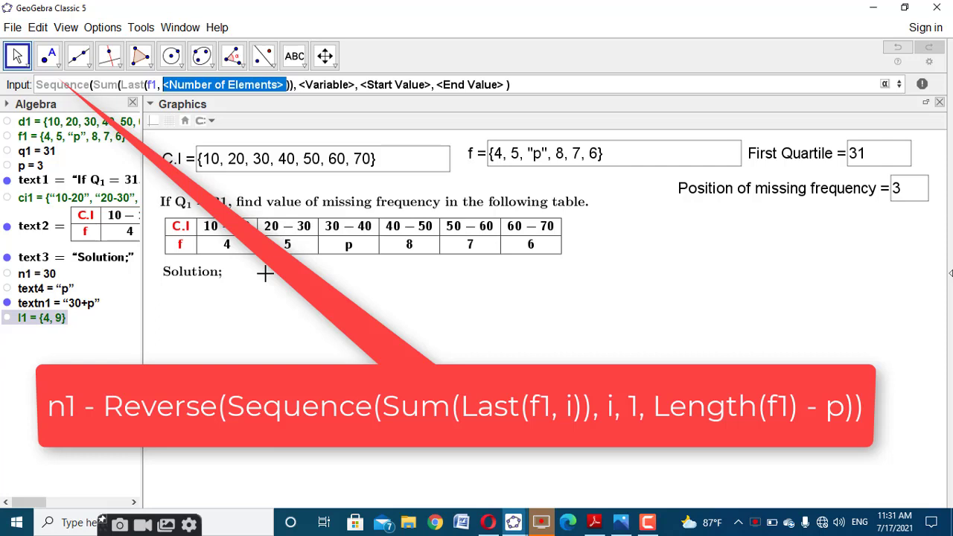
pyautogui.write('i')
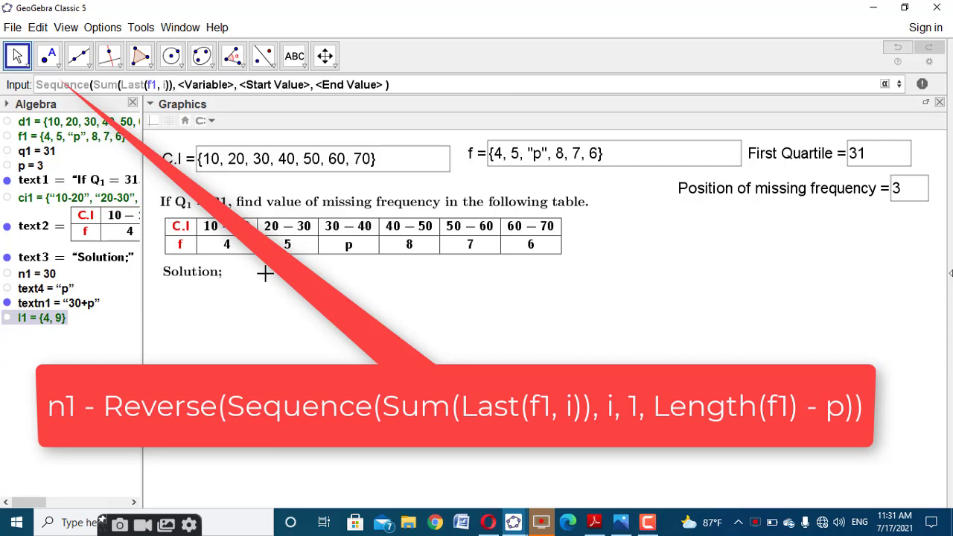
# Set the second sequence's variable to i and its start value to 1.
pyautogui.press('Tab')
pyautogui.write('i')
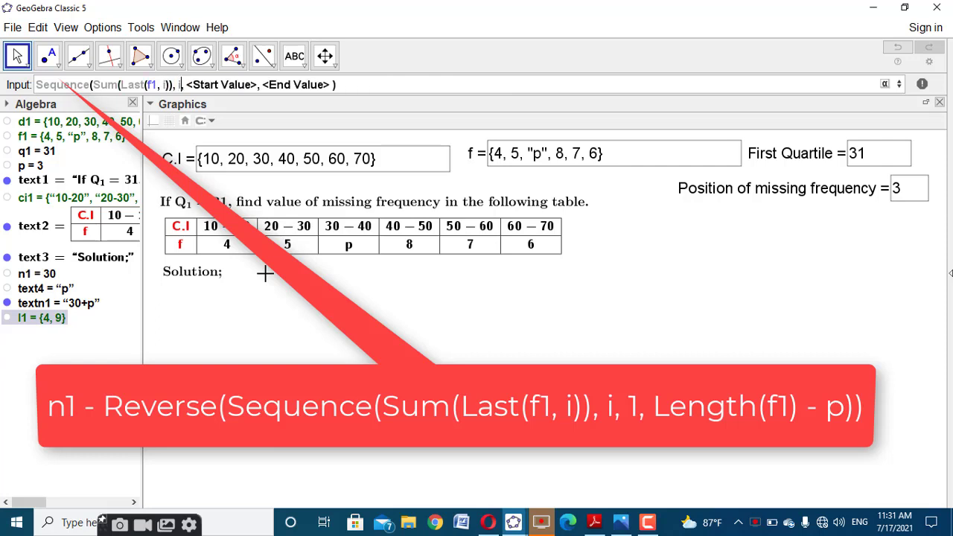
pyautogui.press('Tab')
pyautogui.write('1')
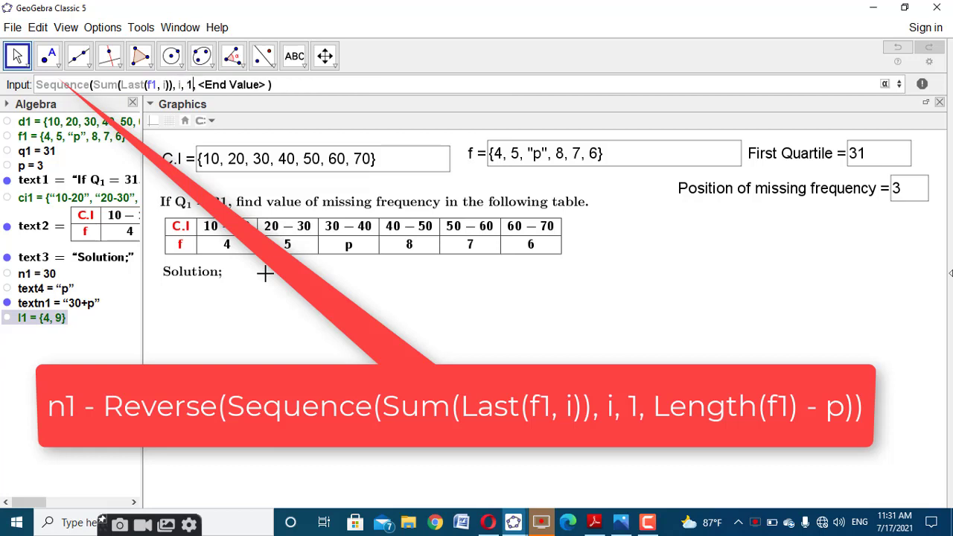
pyautogui.write('Length')
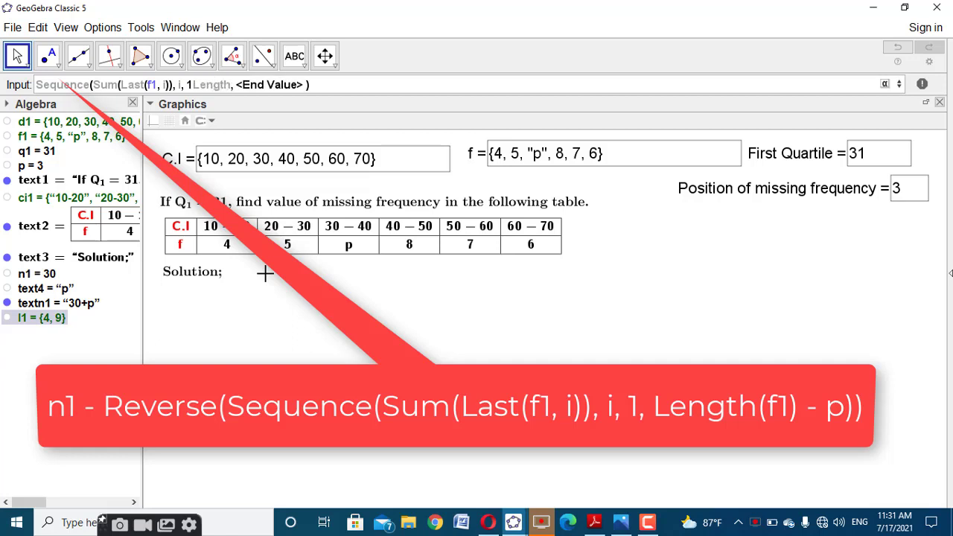
pyautogui.press('BackSpace')
pyautogui.press('BackSpace')
pyautogui.press('BackSpace')
pyautogui.press('BackSpace')
pyautogui.press('BackSpace')
pyautogui.press('BackSpace')
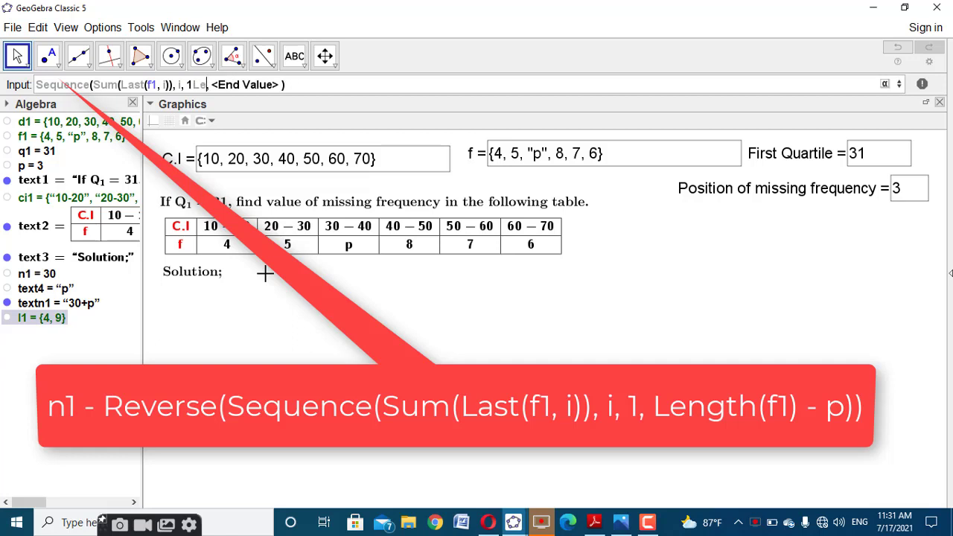
# Set the second sequence's end value to Length(f1)-p.
pyautogui.press('Tab')
pyautogui.write('leng')
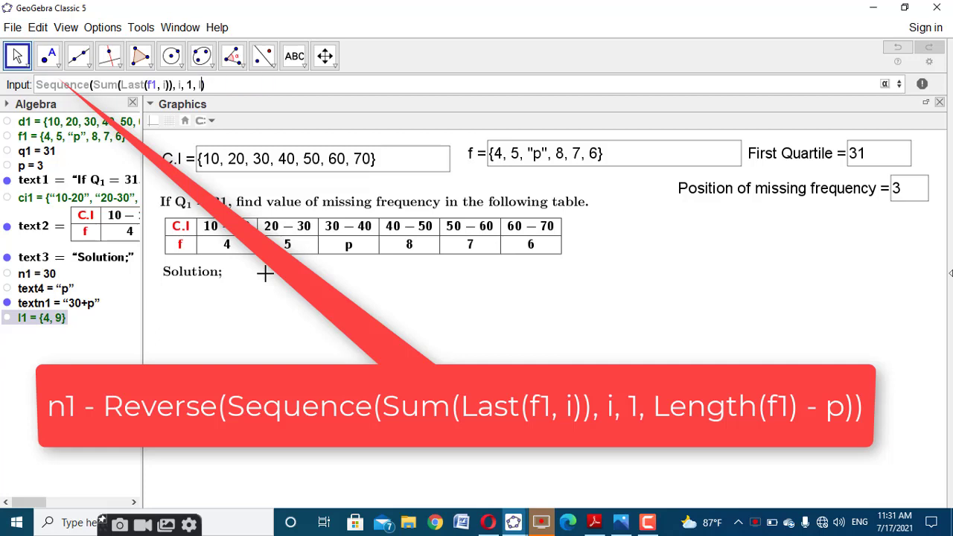
pyautogui.write('th')
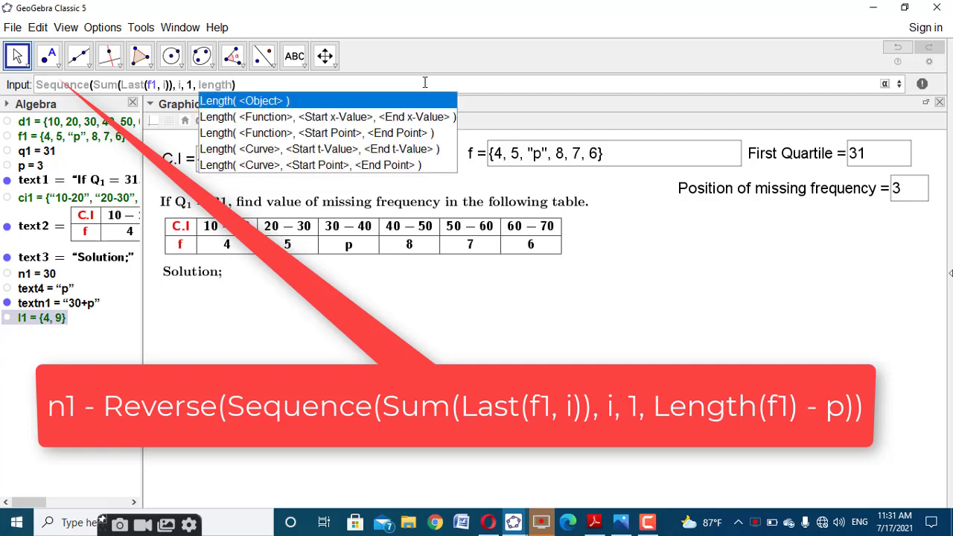
pyautogui.click(353, 102)
pyautogui.write('f1')
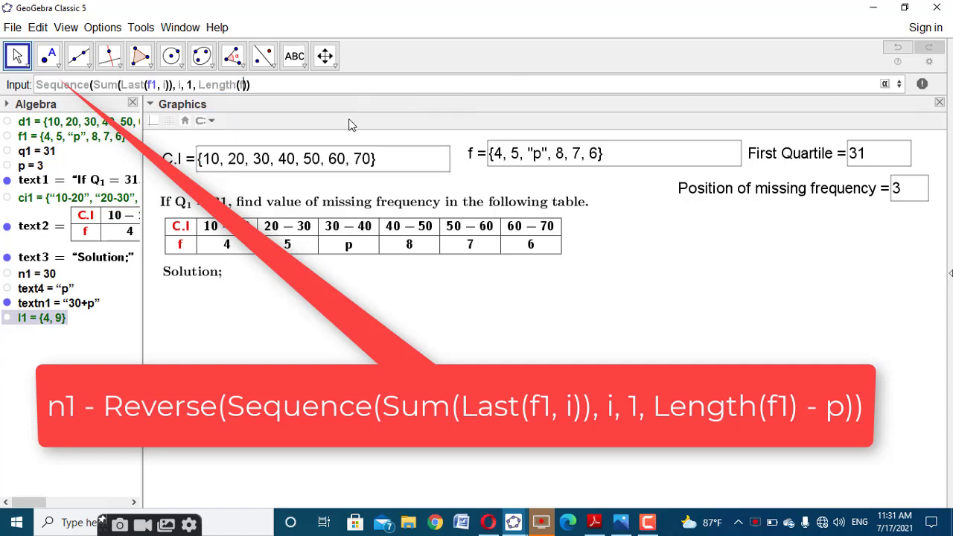
pyautogui.press('Right')
pyautogui.write('-p')
# Wrap the whole Sequence expression in a Reverse command with matching parentheses.
pyautogui.click(35, 84)
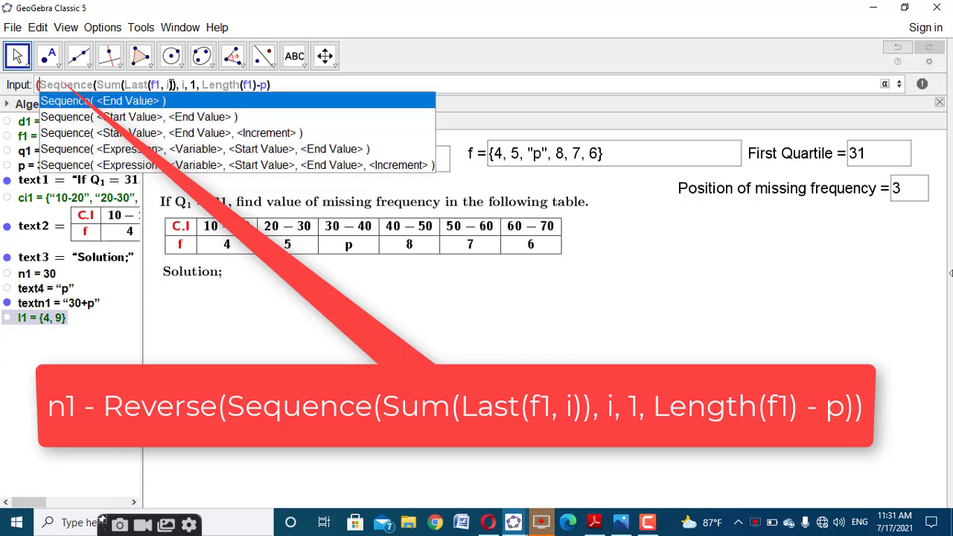
pyautogui.click(278, 84)
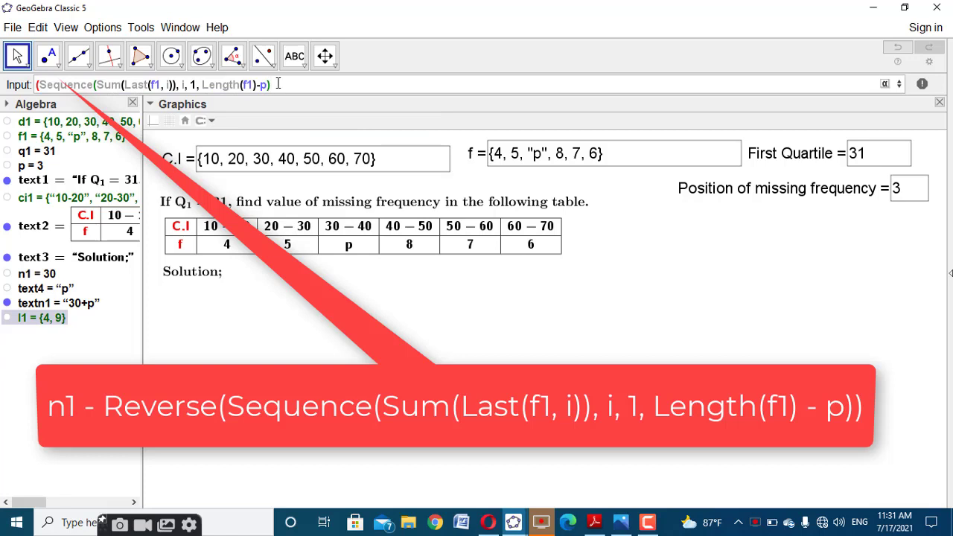
pyautogui.write(')')
pyautogui.click(37, 84)
pyautogui.write('Rev')
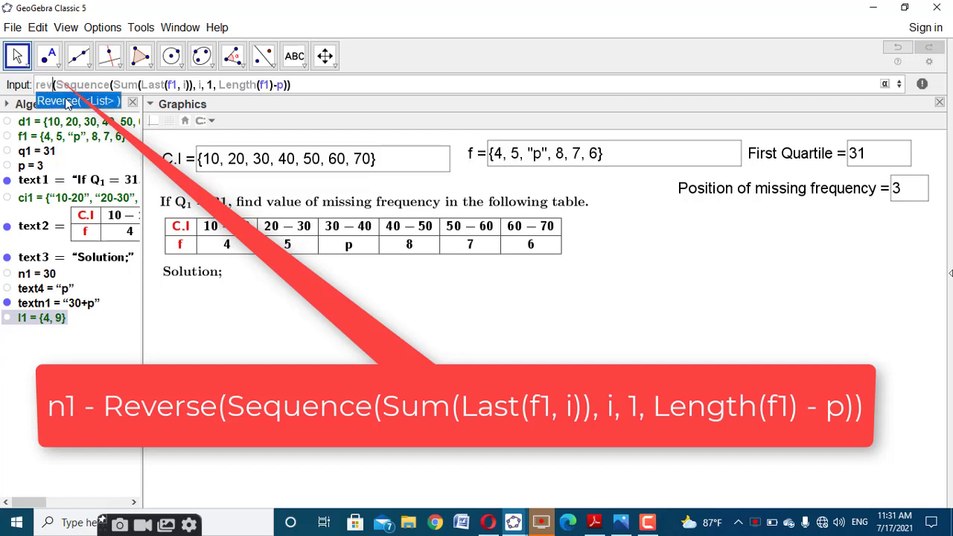
pyautogui.click(69, 101)
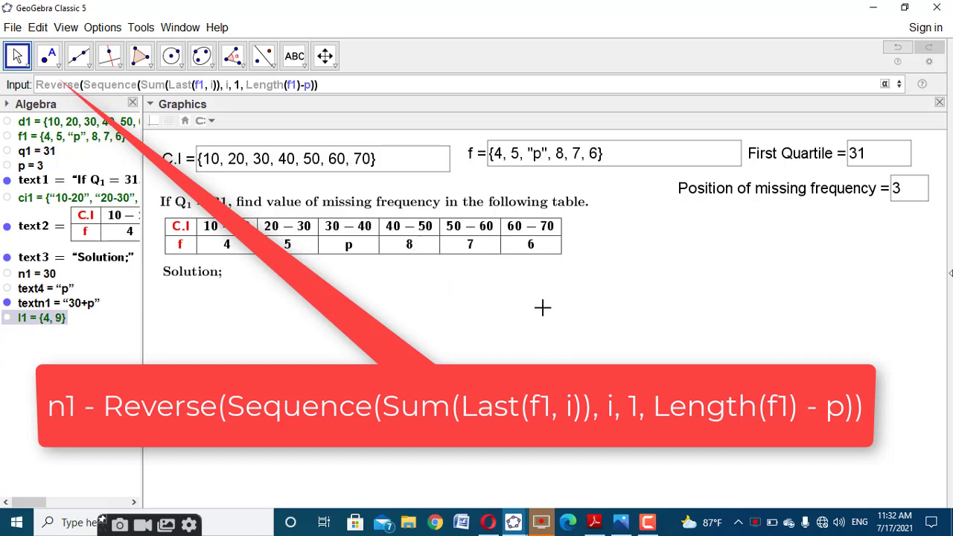
# Subtract the reversed sequence from n1 and create the resulting list of partial cumulative frequencies.
pyautogui.click(35, 85)
pyautogui.write('n1-')
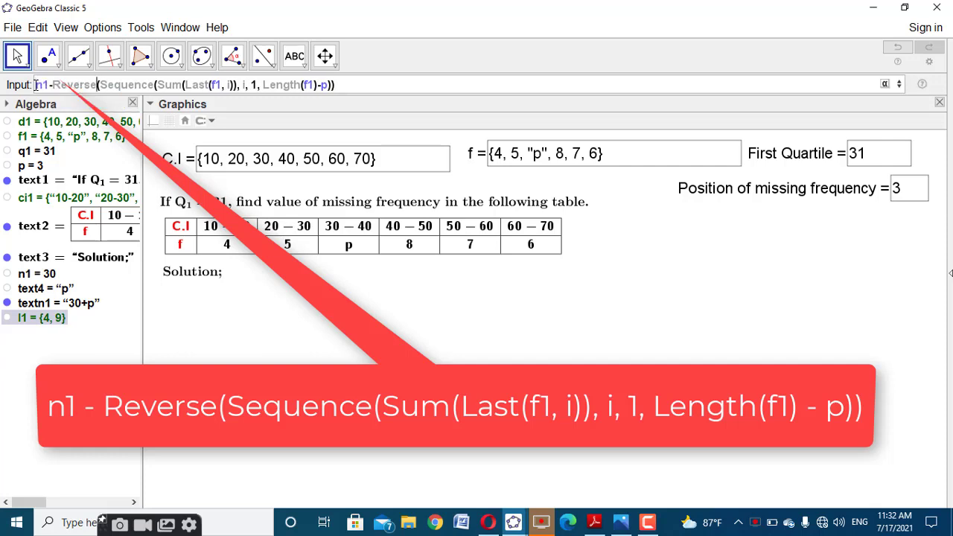
pyautogui.click(348, 83)
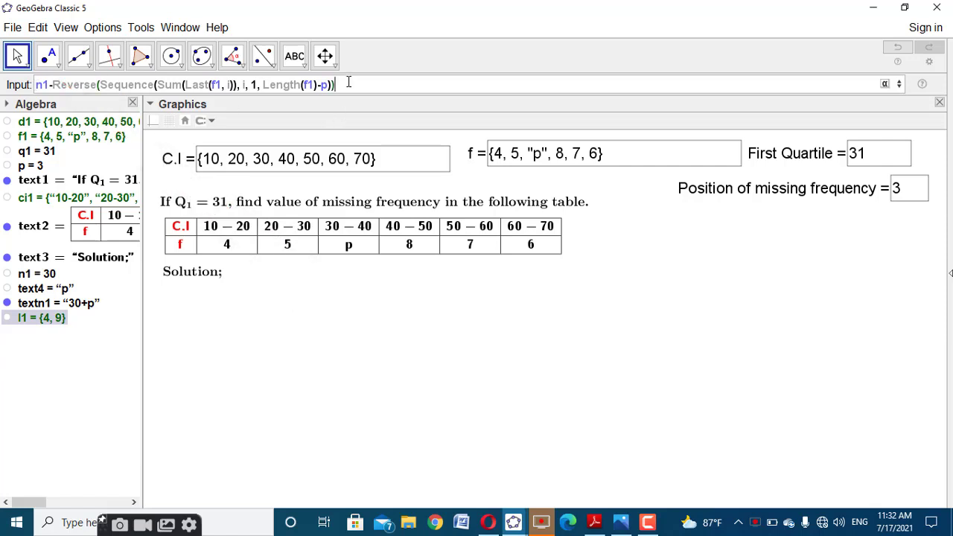
pyautogui.press('Return')
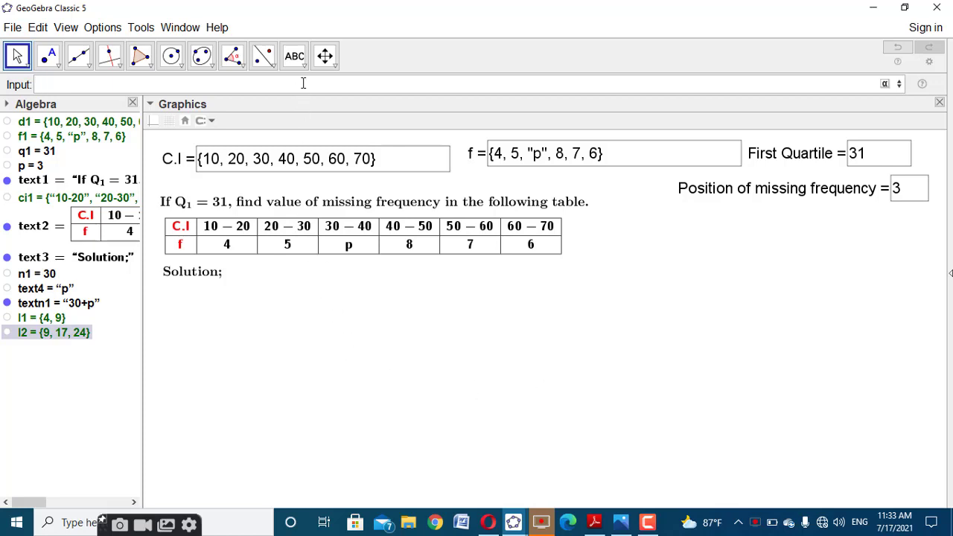
# Start a Join command for several lists with l1 as the first list and RemoveUndefined as the second.
pyautogui.write('join')
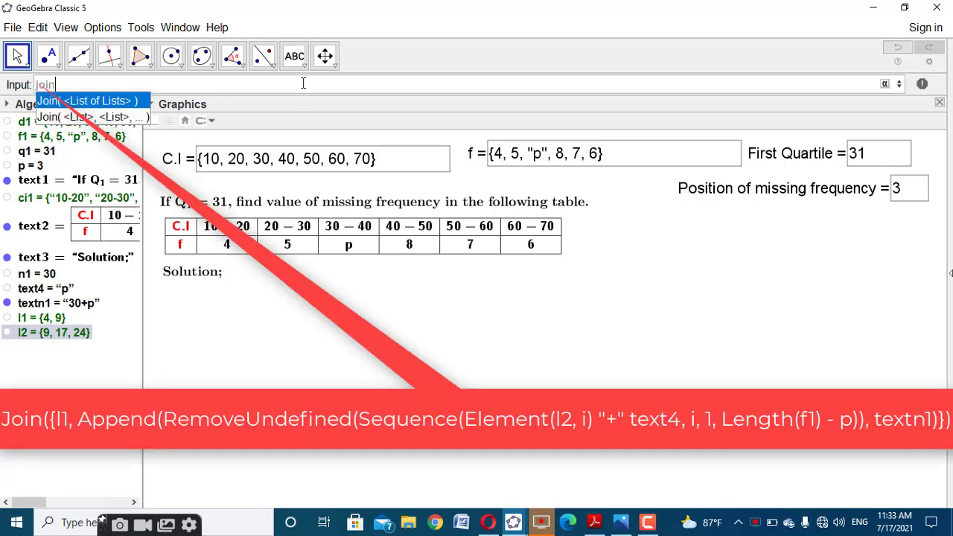
pyautogui.press('Down')
pyautogui.press('Return')
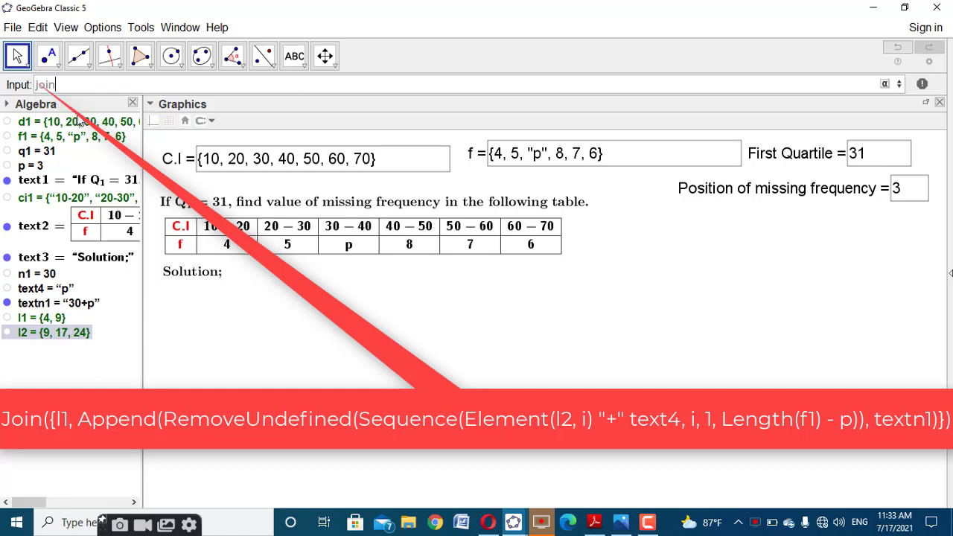
pyautogui.write('l1, <List>, ... )')
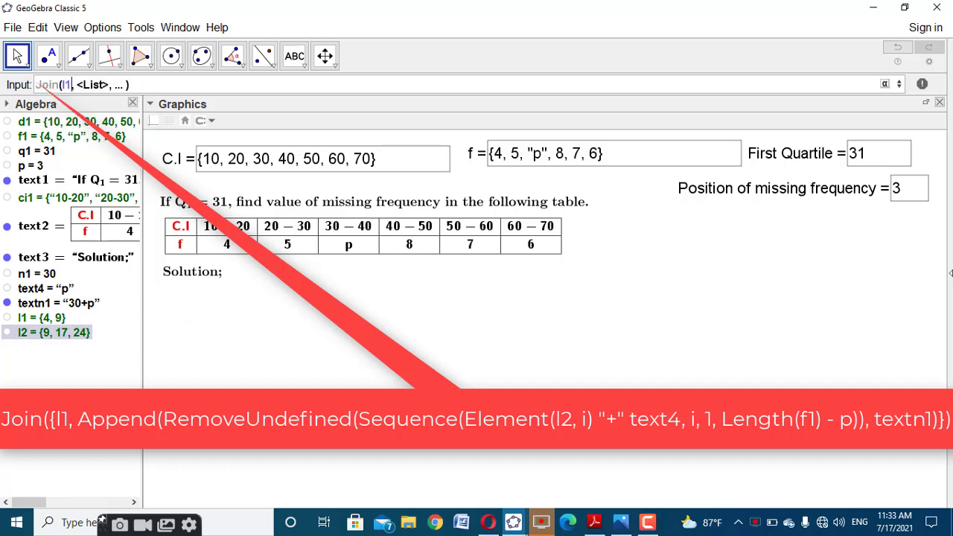
pyautogui.press('Tab')
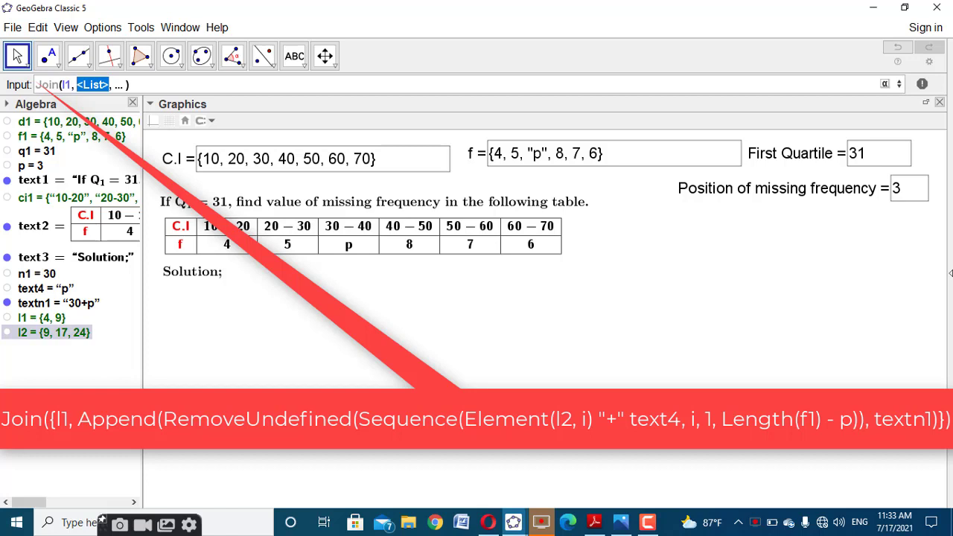
pyautogui.write('rem')
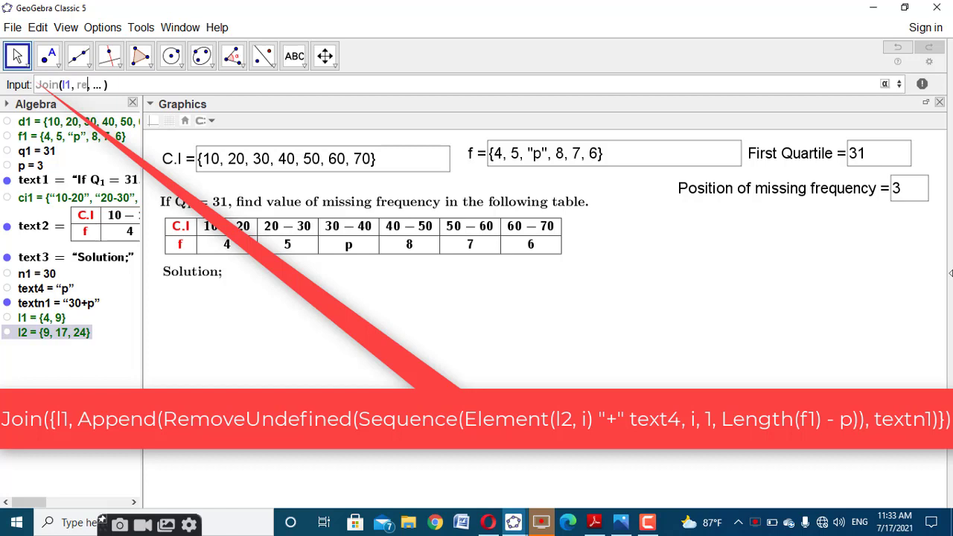
pyautogui.write('o')
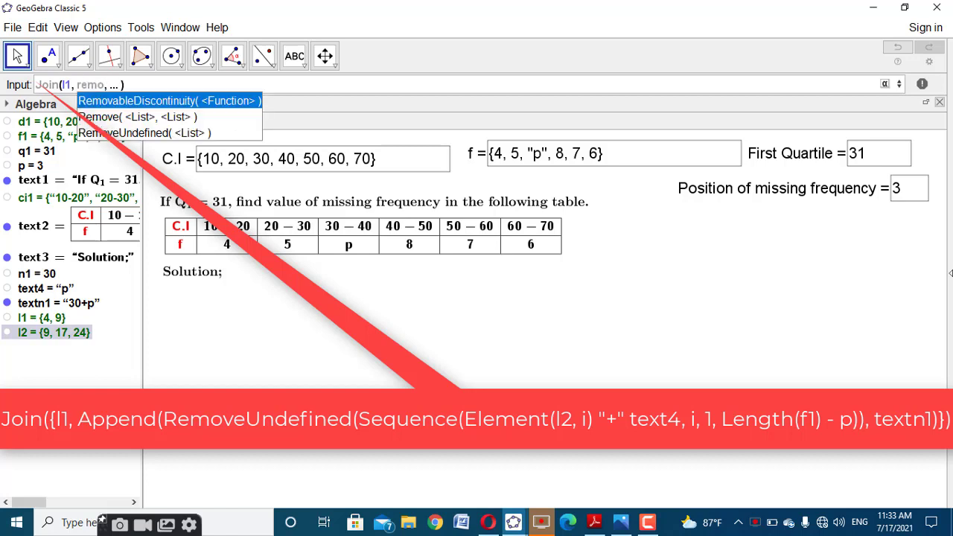
pyautogui.click(149, 134)
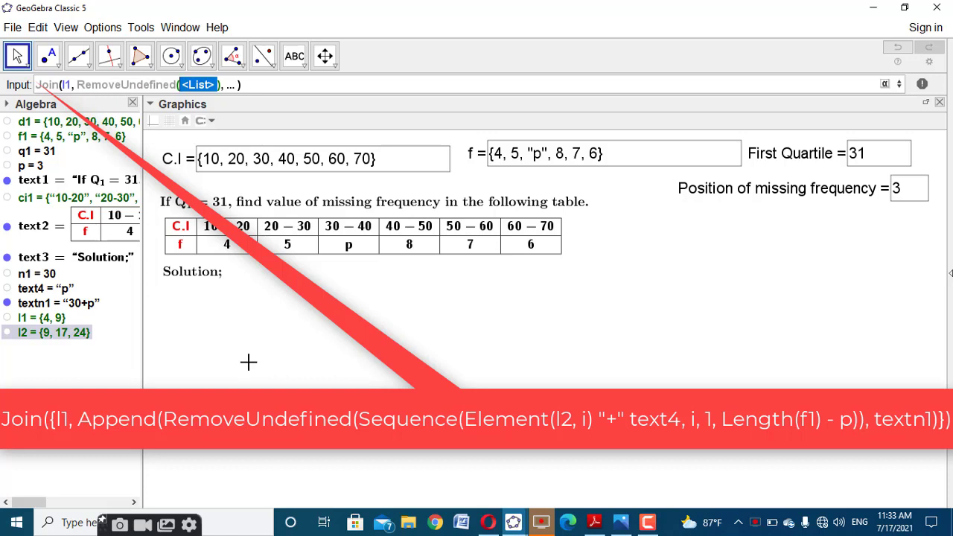
# Insert a four-argument Sequence command inside RemoveUndefined with Element(l2, i)"+"text4 as its expression.
pyautogui.write('seq')
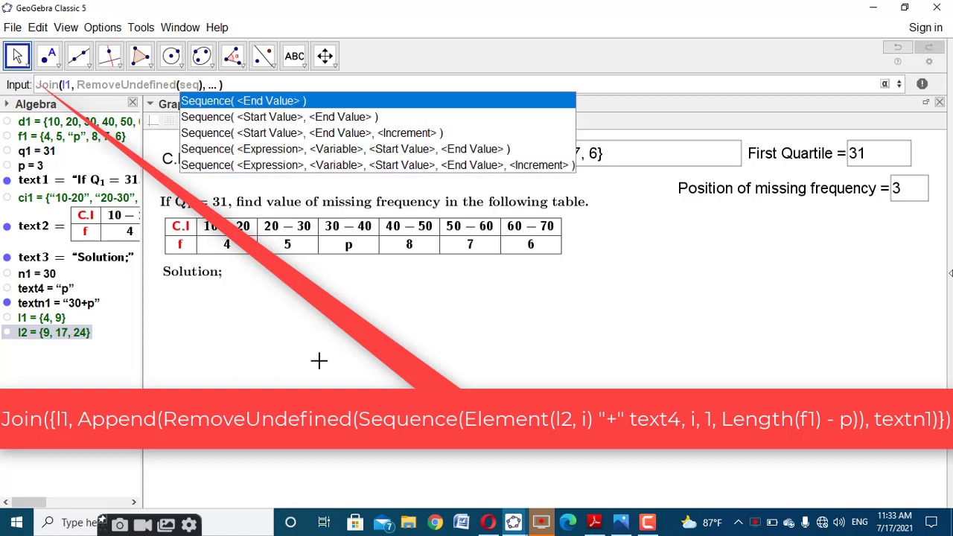
pyautogui.click(288, 151)
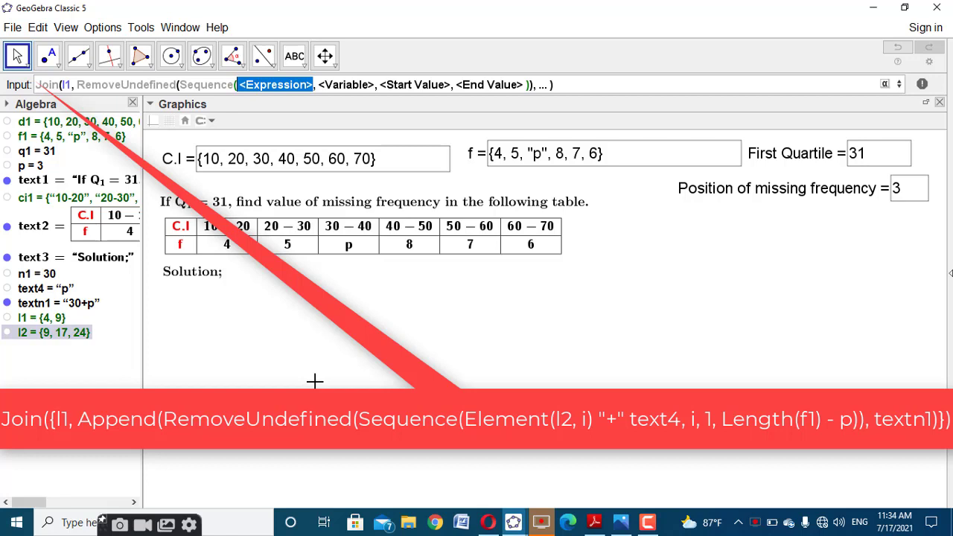
pyautogui.write('Ele')
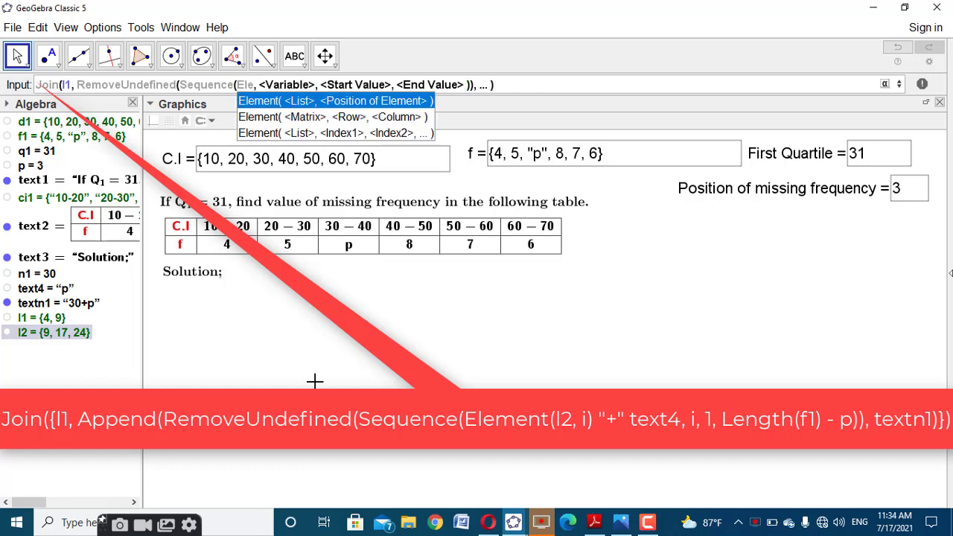
pyautogui.write('m')
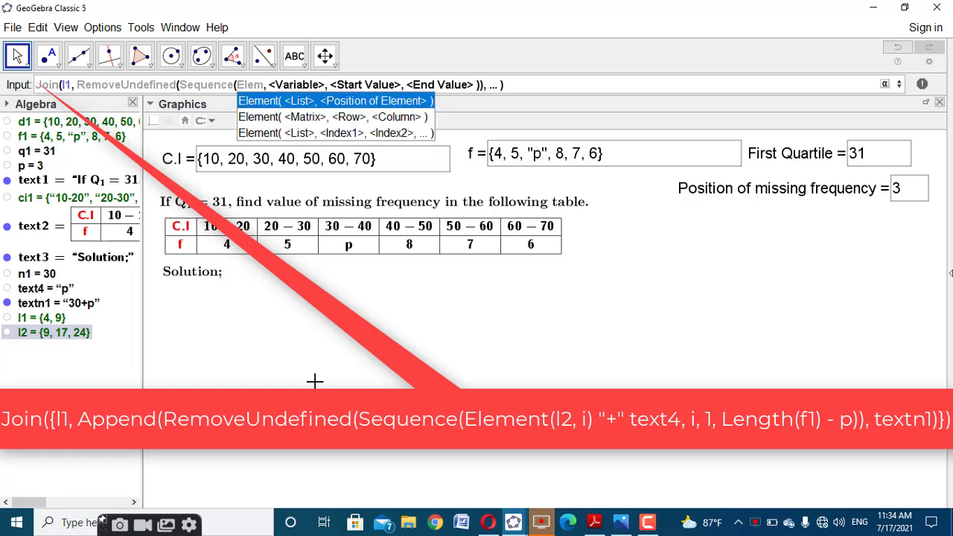
pyautogui.click(367, 105)
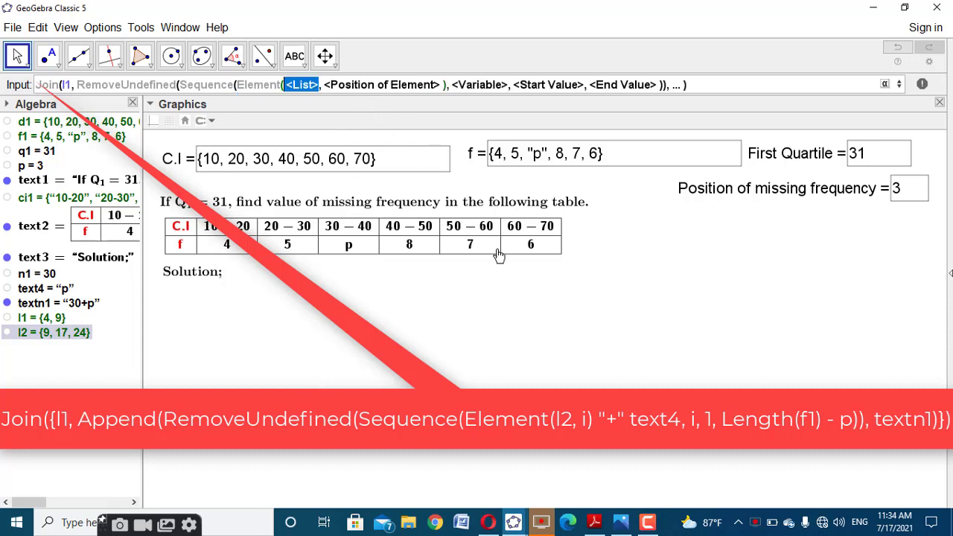
pyautogui.write('l2')
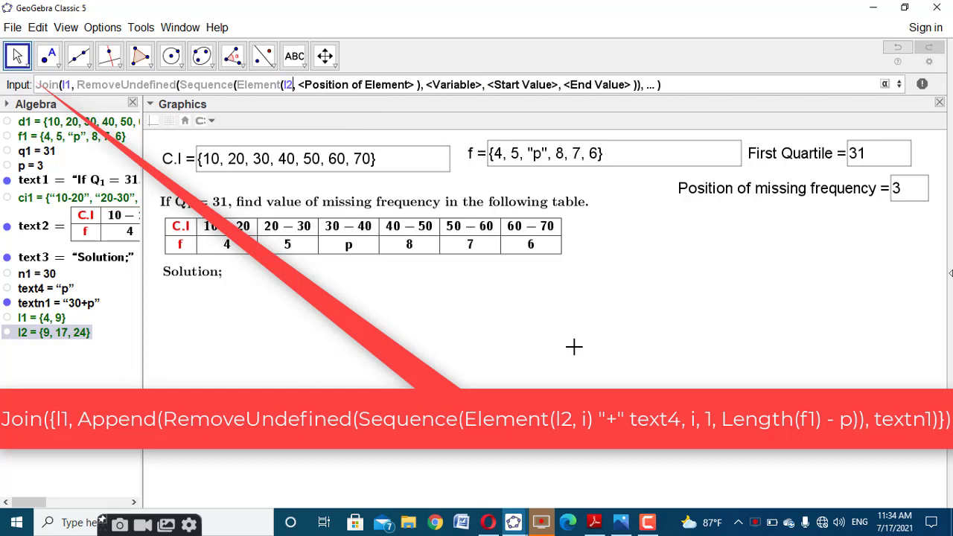
pyautogui.press('Tab')
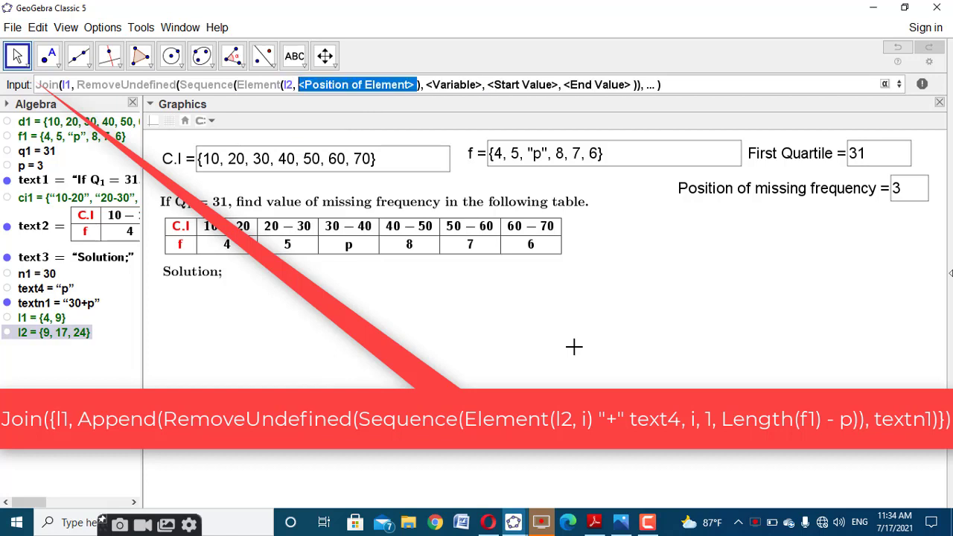
pyautogui.write('i)"')
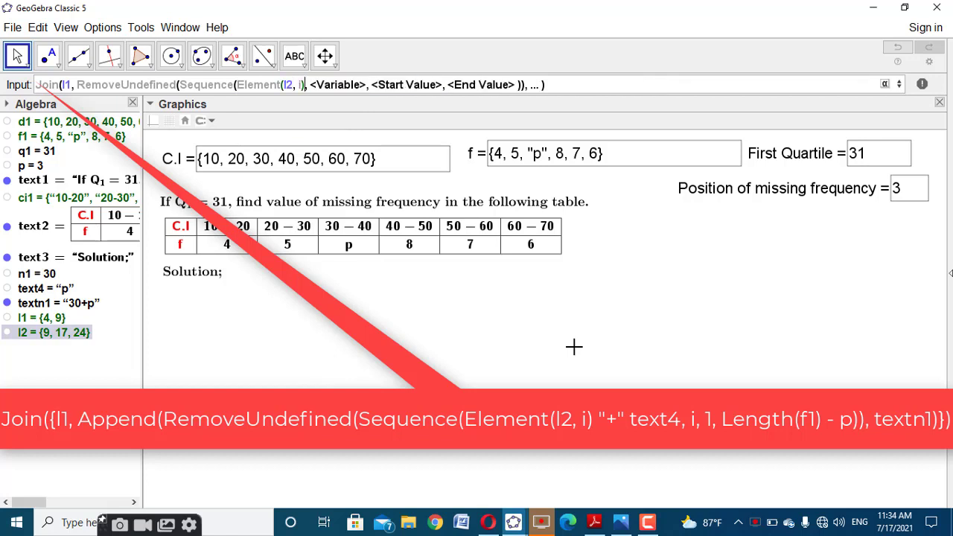
pyautogui.write('+"t')
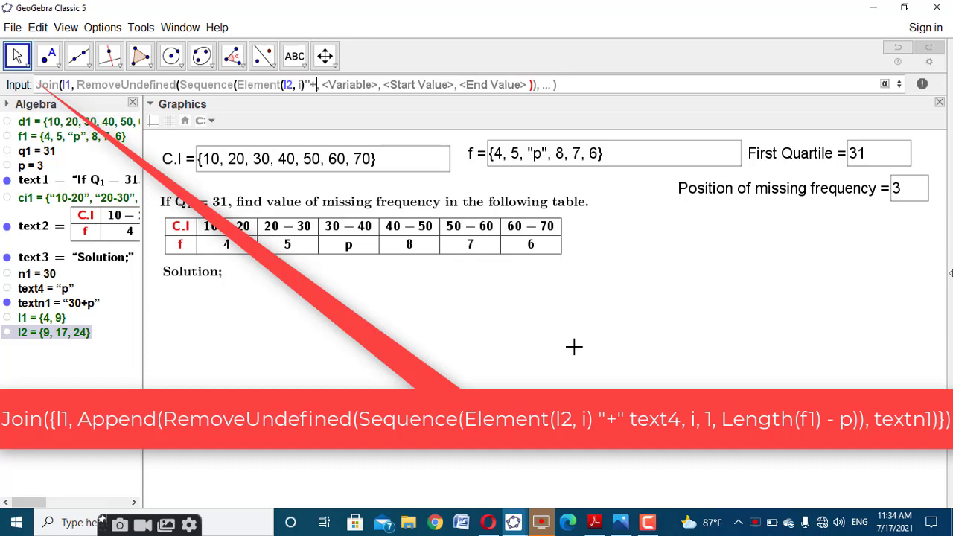
pyautogui.write('ext')
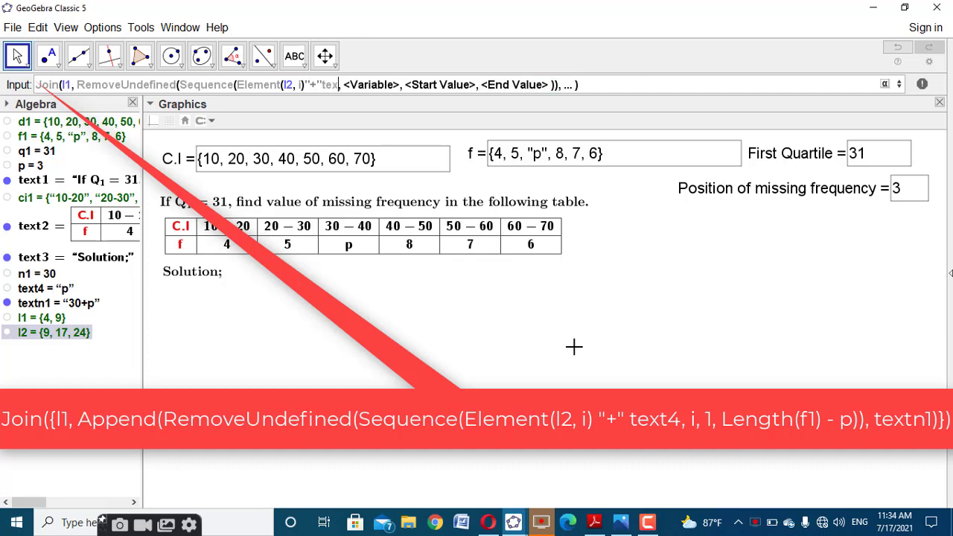
pyautogui.write('4')
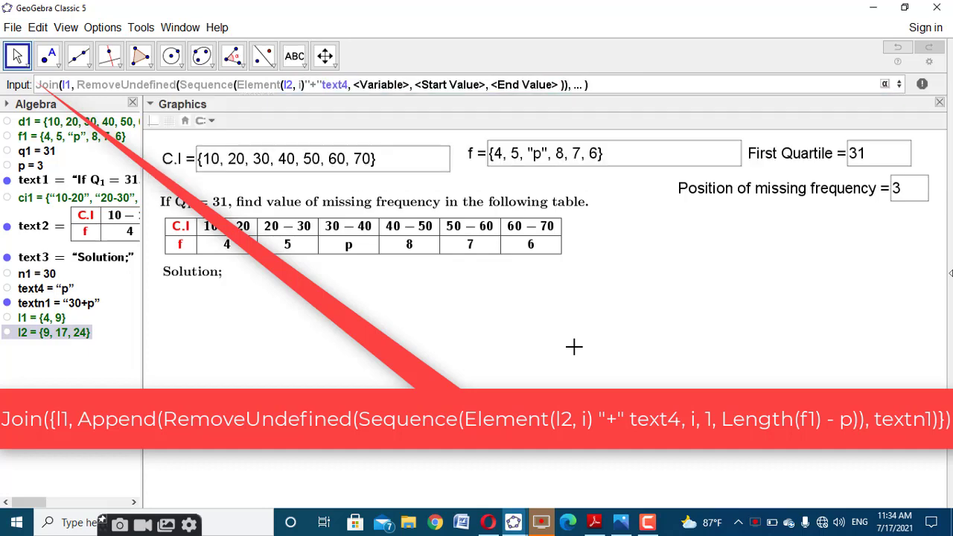
# Set the inner sequence's variable to i, running from 1 to Length(f1)-p.
pyautogui.write(', ')
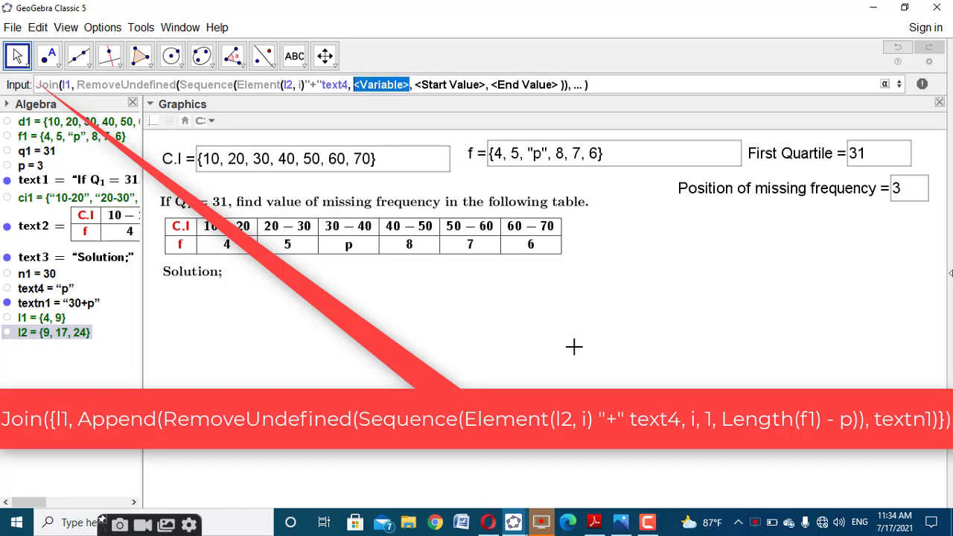
pyautogui.write('i, ')
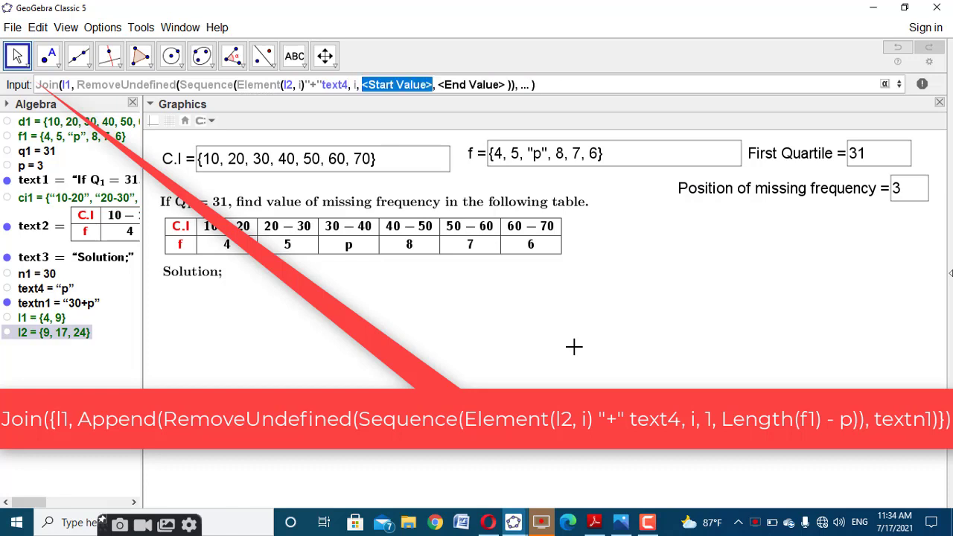
pyautogui.write('1, length')
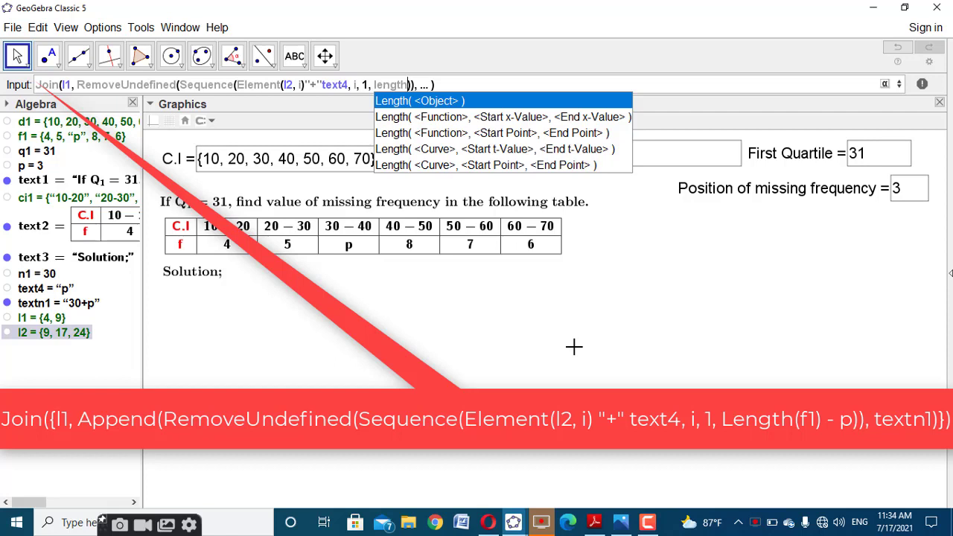
pyautogui.press('Return')
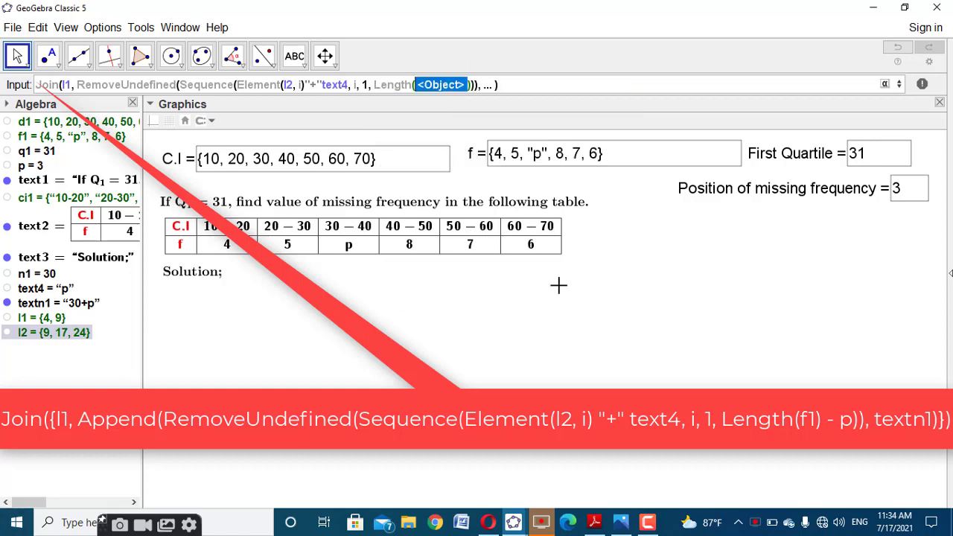
pyautogui.write('f')
pyautogui.write('1)-')
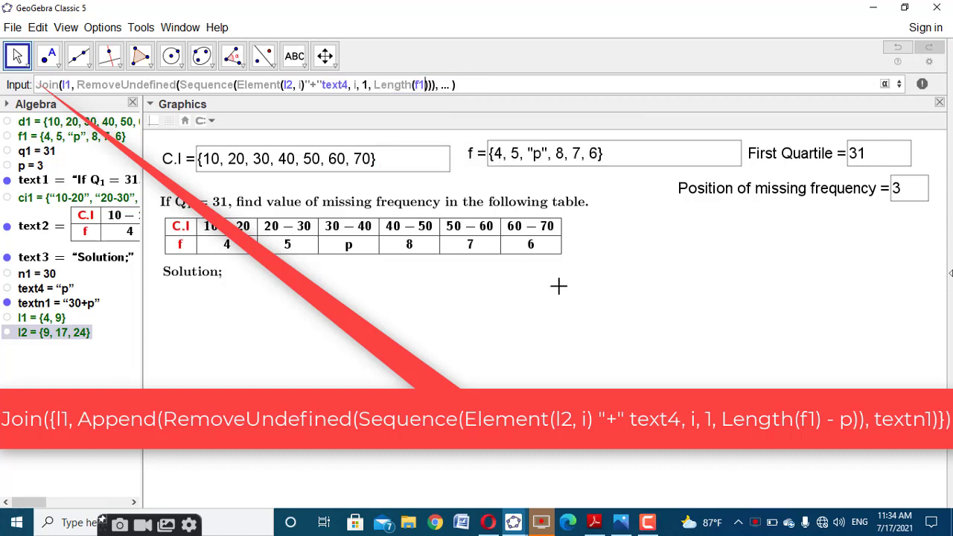
pyautogui.write('p')
# Remove the "..." placeholder that follows the RemoveUndefined argument in the Join command.
pyautogui.press('Right')
pyautogui.press('Right')
pyautogui.press('Right')
pyautogui.press('BackSpace')
pyautogui.press('BackSpace')
pyautogui.press('BackSpace')
pyautogui.write(',')
pyautogui.write('(l1, ')
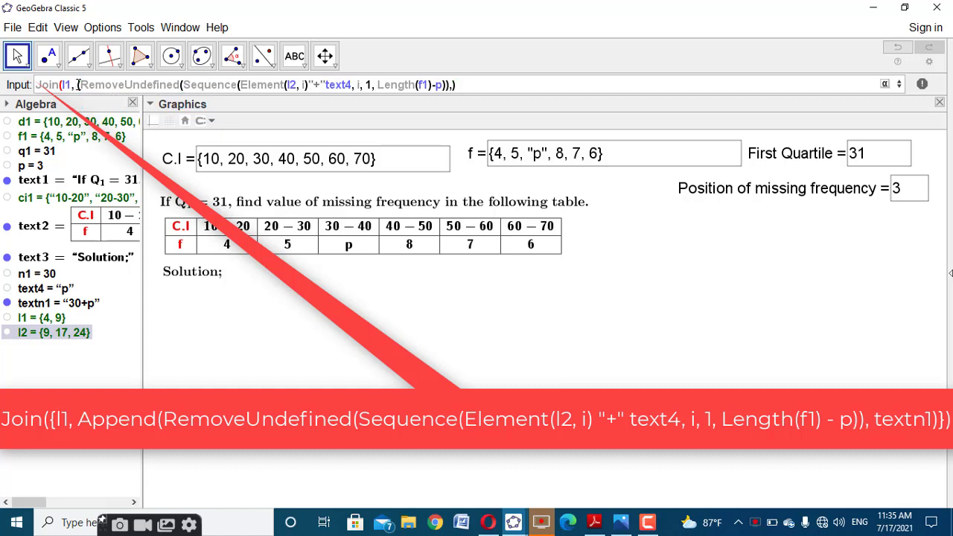
# Wrap the RemoveUndefined part in an Append command that adds textn1, correct its brackets, and create the joined list.
pyautogui.write('App(')
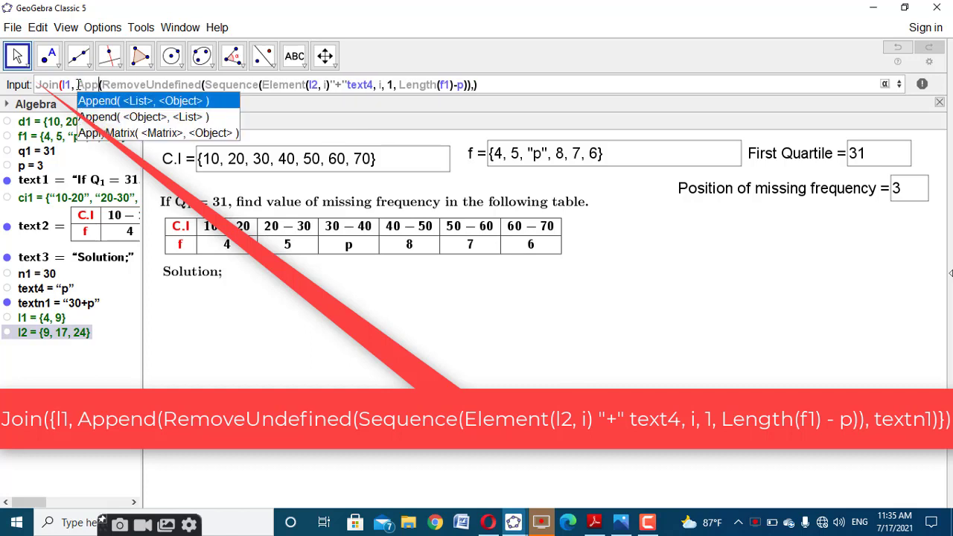
pyautogui.click(132, 108)
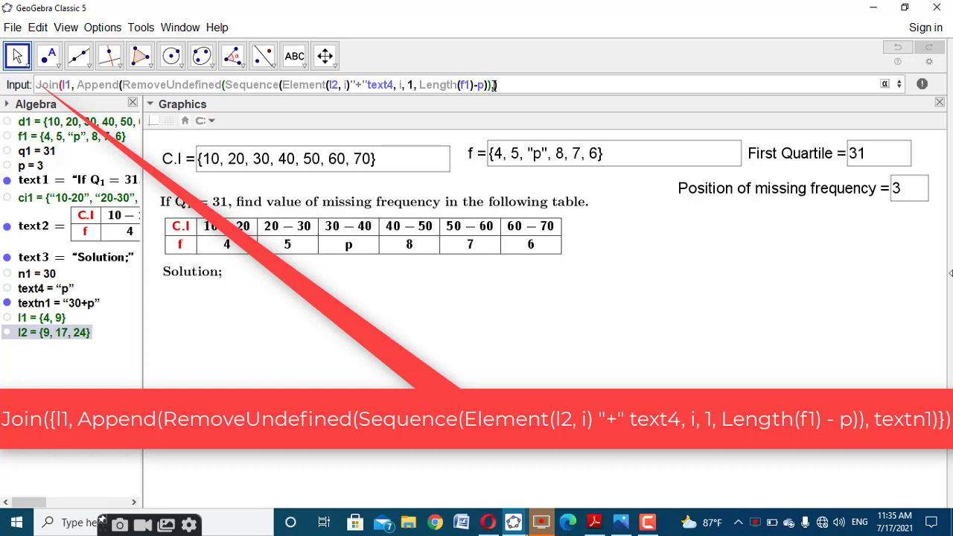
pyautogui.click(493, 85)
pyautogui.write(',text')
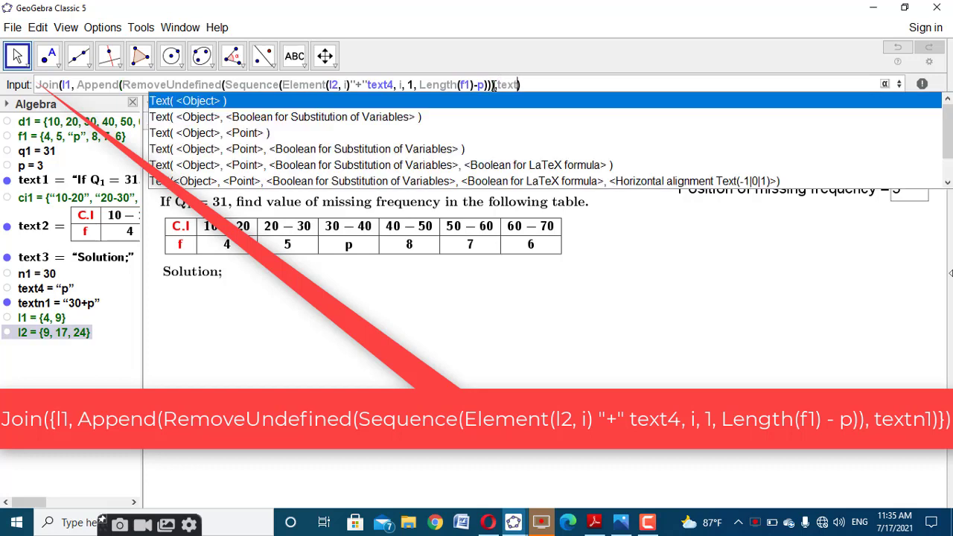
pyautogui.write('n1')
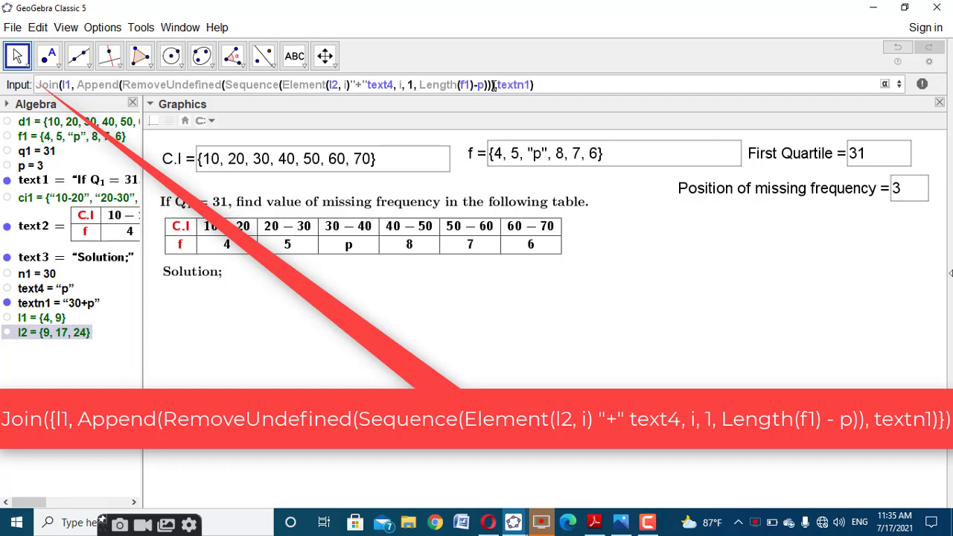
pyautogui.press('Return')
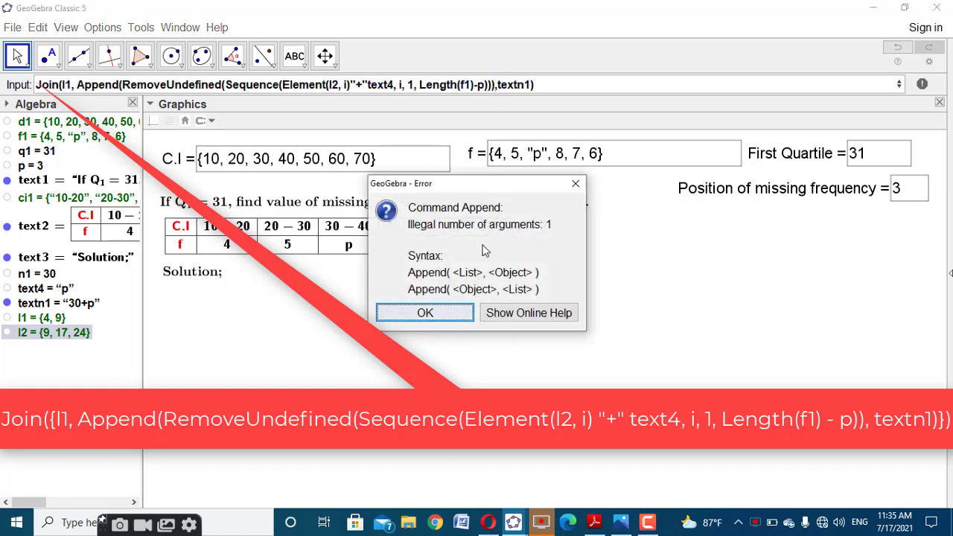
pyautogui.click(432, 312)
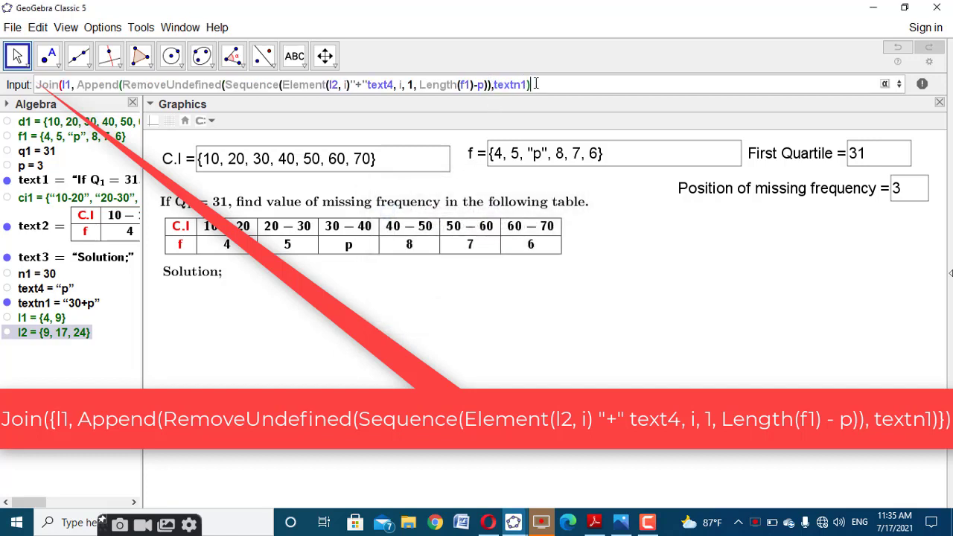
pyautogui.press('Return')
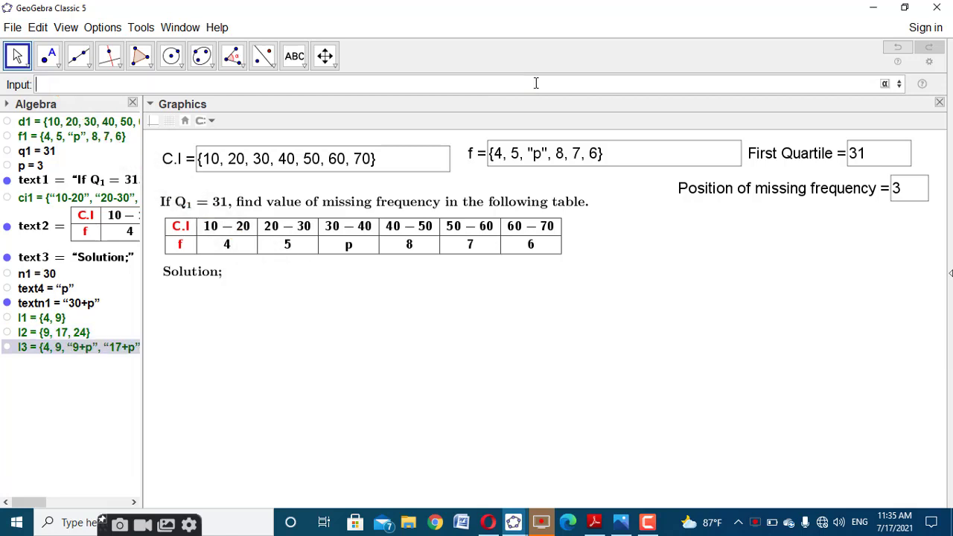
# Rename the new joined list as cf1.
pyautogui.rightClick(85, 347)
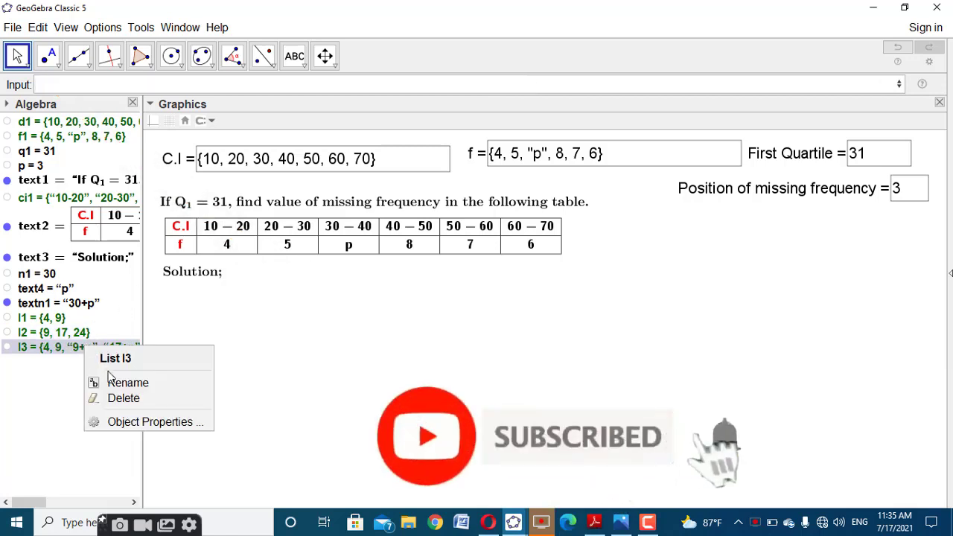
pyautogui.click(119, 382)
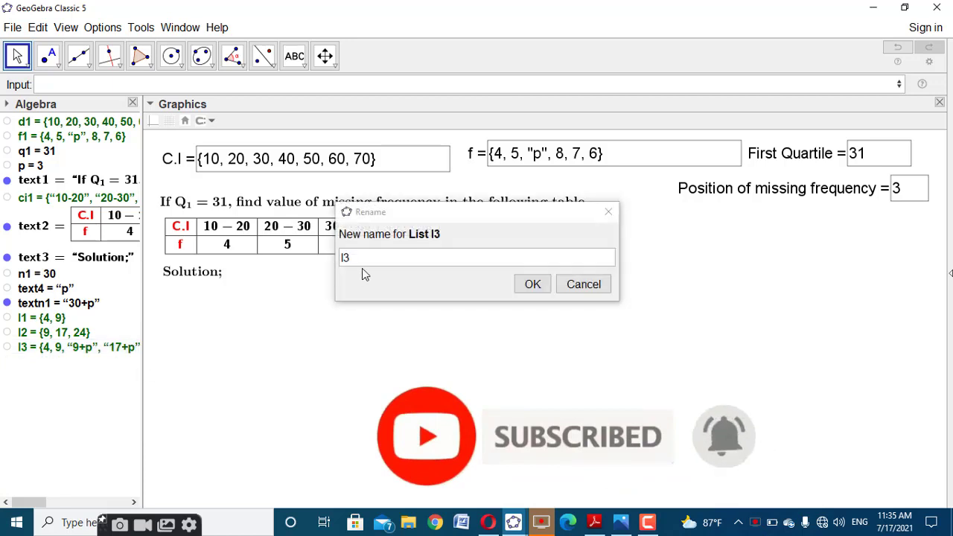
pyautogui.write('cf')
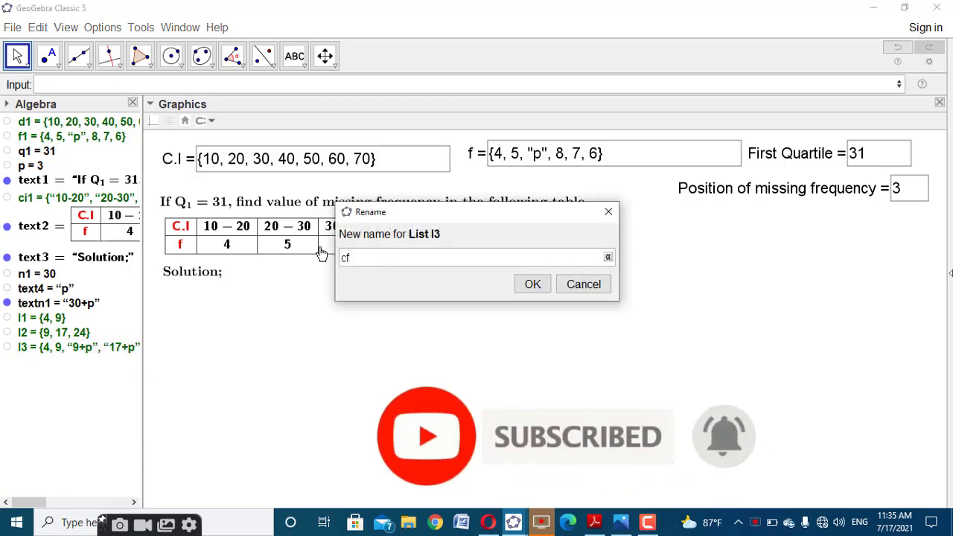
pyautogui.write('1')
pyautogui.click(531, 284)
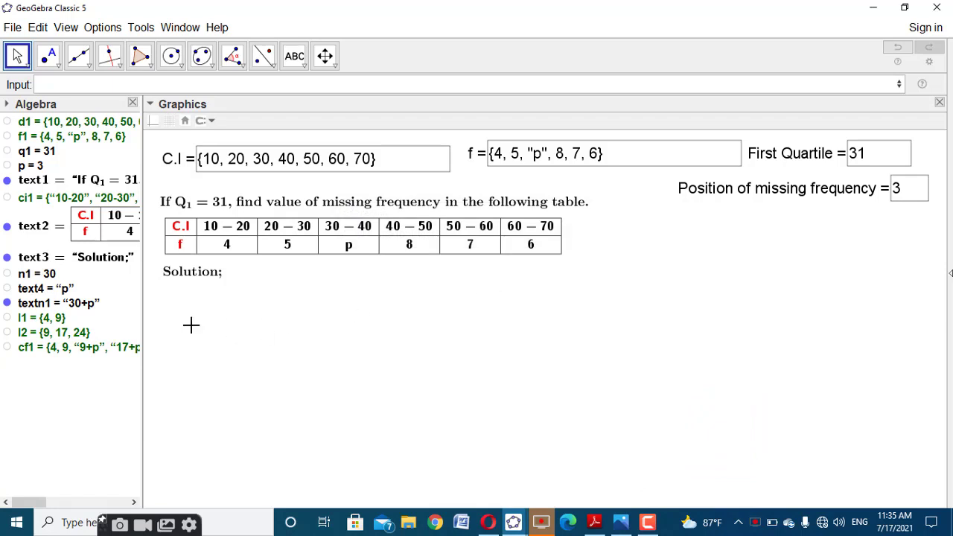
# Examine the full contents of cf1 and the solution table in the finished worksheet "final missing frequency of Q1 continous series.ggb".
pyautogui.moveTo(142, 316); pyautogui.dragTo(468, 372)
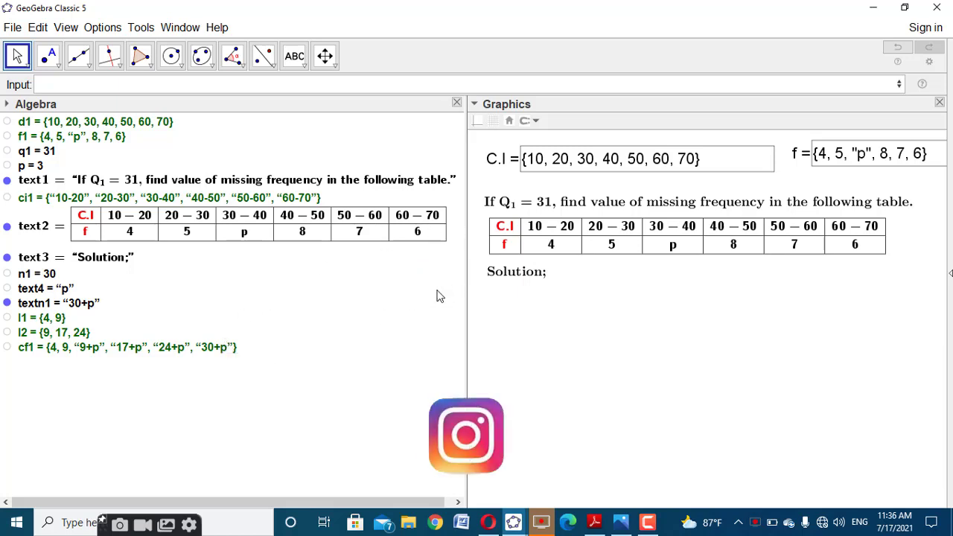
pyautogui.moveTo(467, 290); pyautogui.dragTo(169, 264)
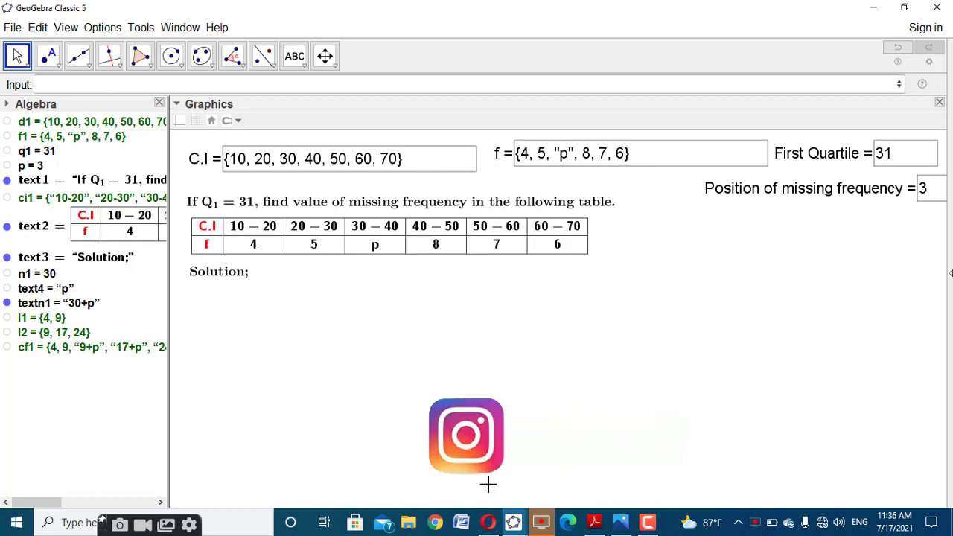
pyautogui.moveTo(513, 522)
pyautogui.click(438, 456)
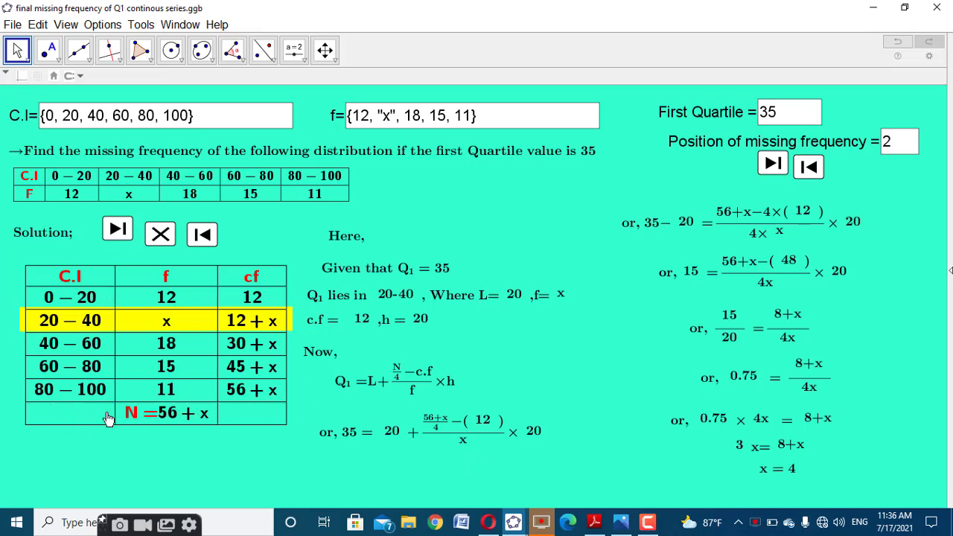
pyautogui.moveTo(513, 525)
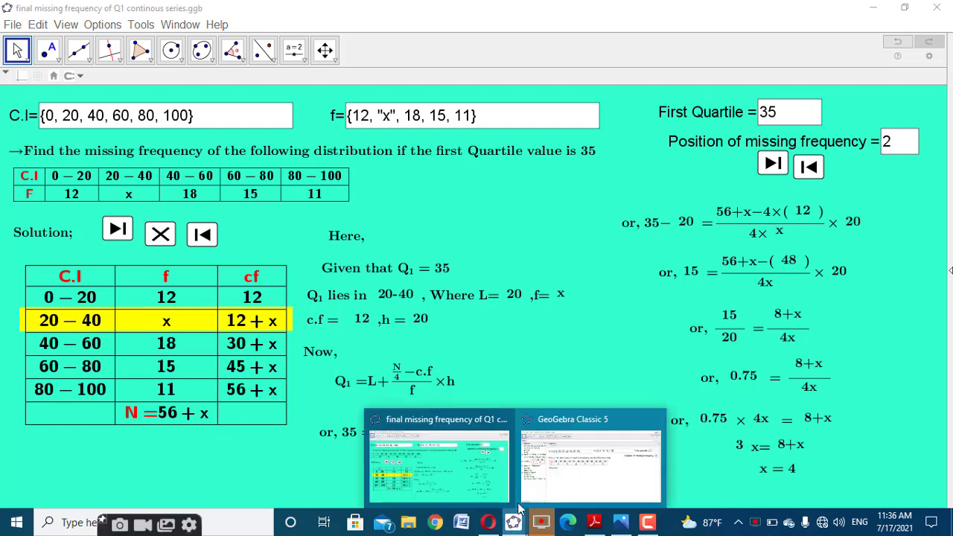
pyautogui.click(533, 489)
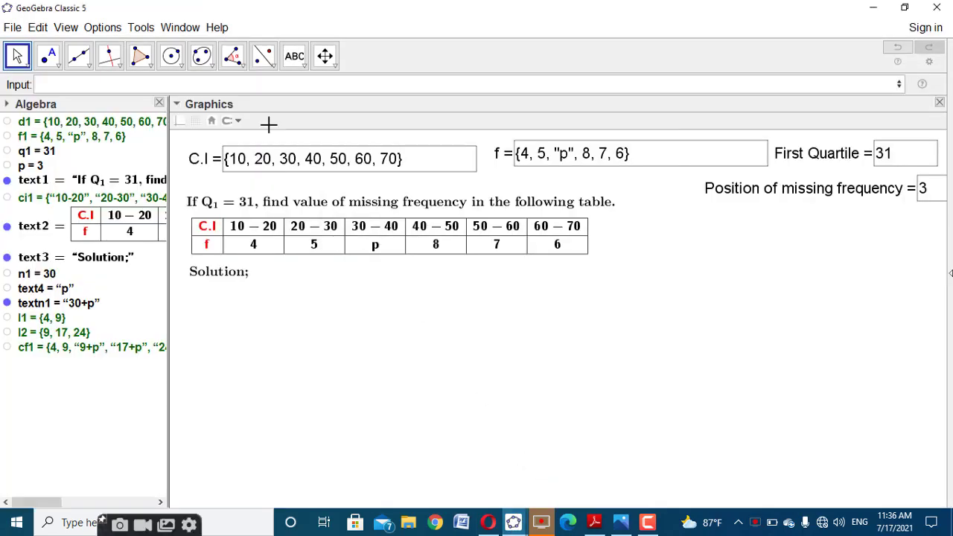
# Enter an Append command that adds an empty text "" to the list ci1.
pyautogui.click(276, 84)
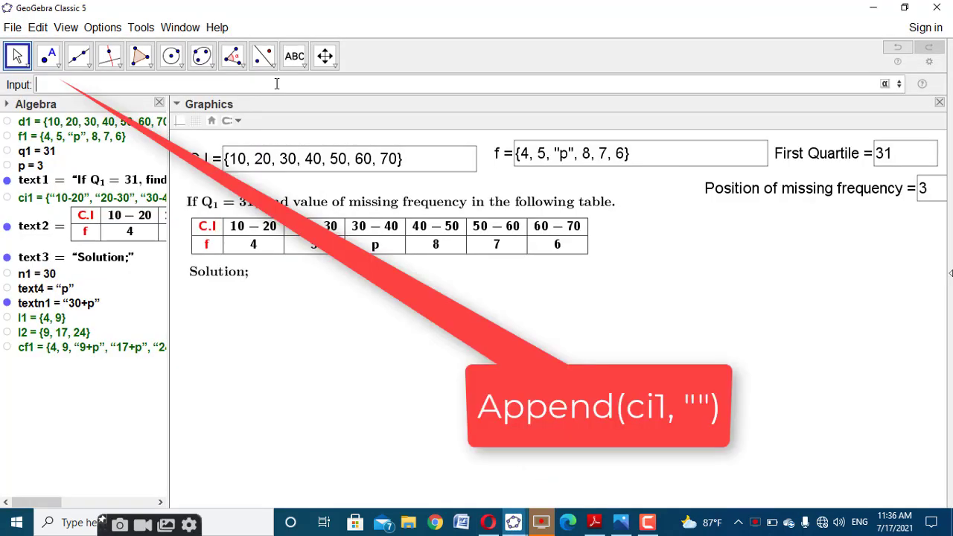
pyautogui.write('Append( <List>, <Object>')
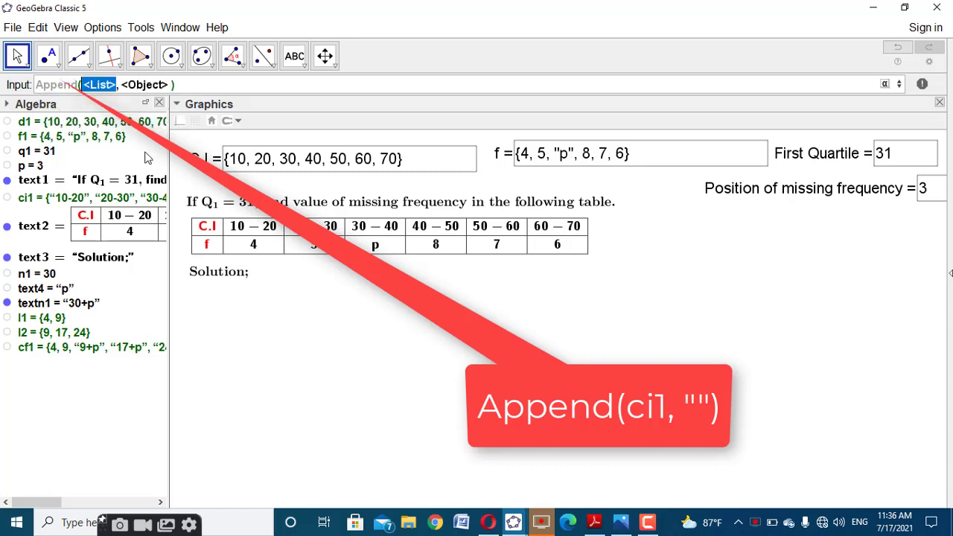
pyautogui.click(117, 104)
pyautogui.write('ci1')
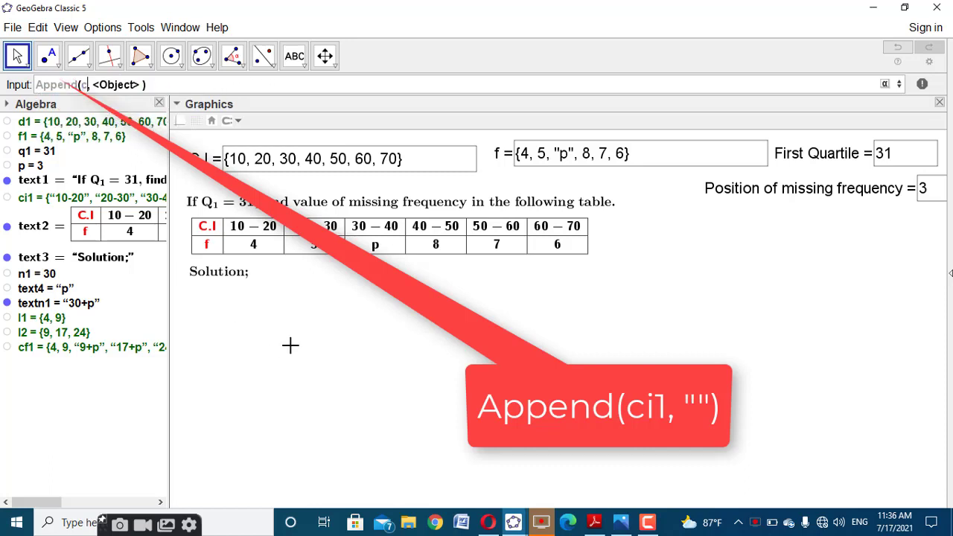
pyautogui.press('Tab')
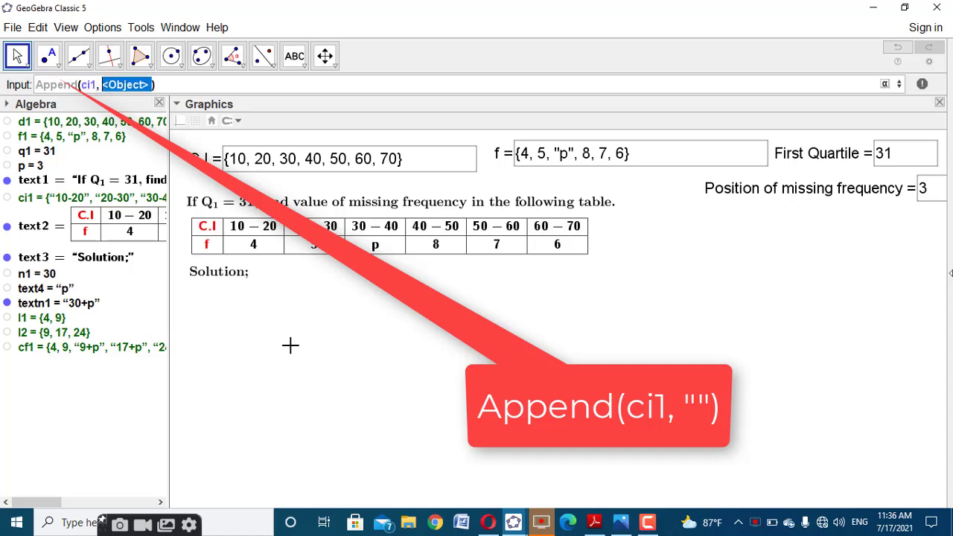
pyautogui.press('BackSpace')
pyautogui.write('"')
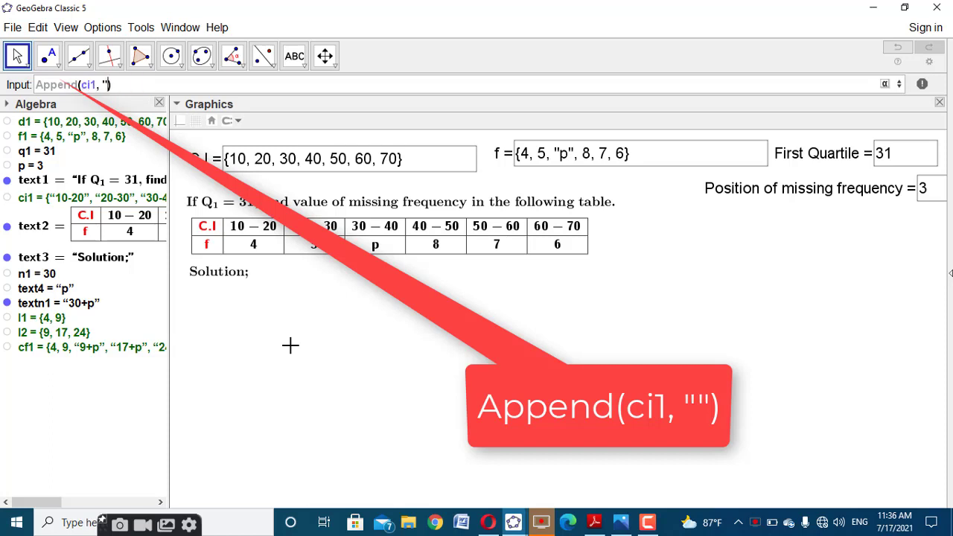
pyautogui.write('"')
pyautogui.press('Return')
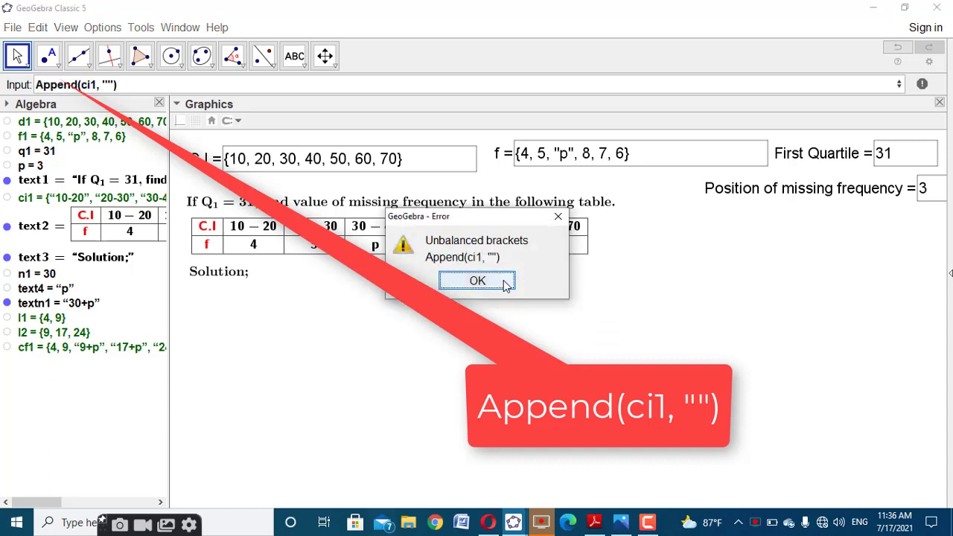
pyautogui.click(478, 281)
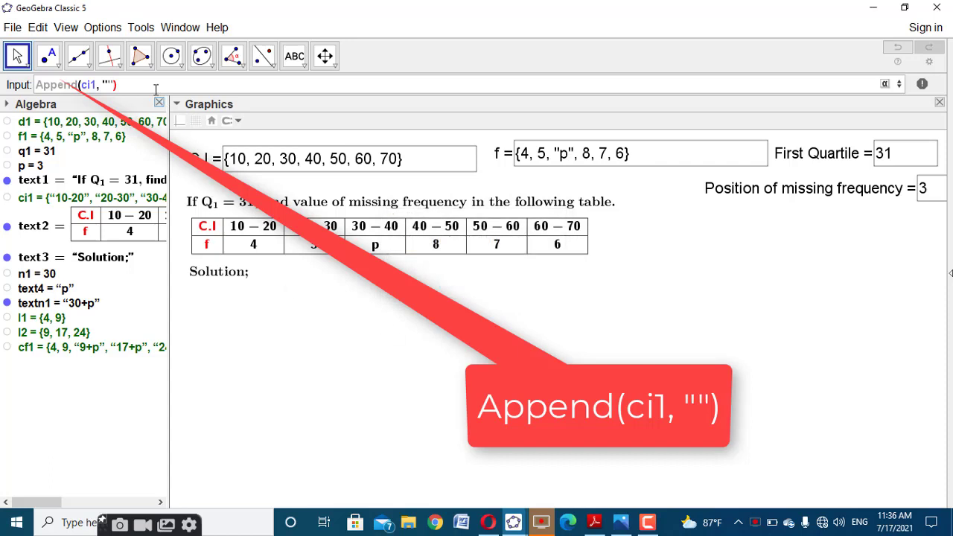
# Re-enter the empty text's quotation marks in the Append command, create the extended class-interval list and hide it in the graphics.
pyautogui.press('BackSpace')
pyautogui.press('BackSpace')
pyautogui.write('""')
pyautogui.press('Return')
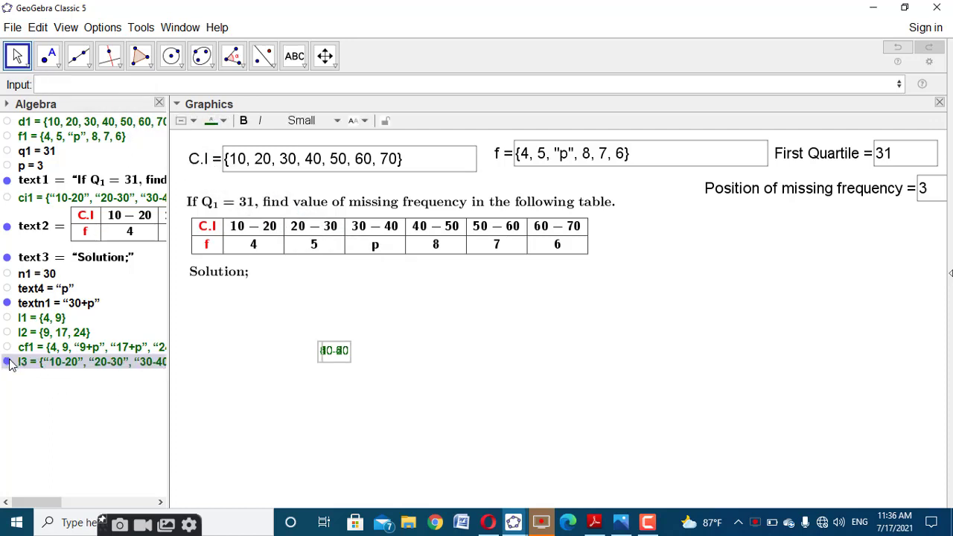
pyautogui.click(7, 362)
# Start an Append command with f1 as its first argument.
pyautogui.click(84, 83)
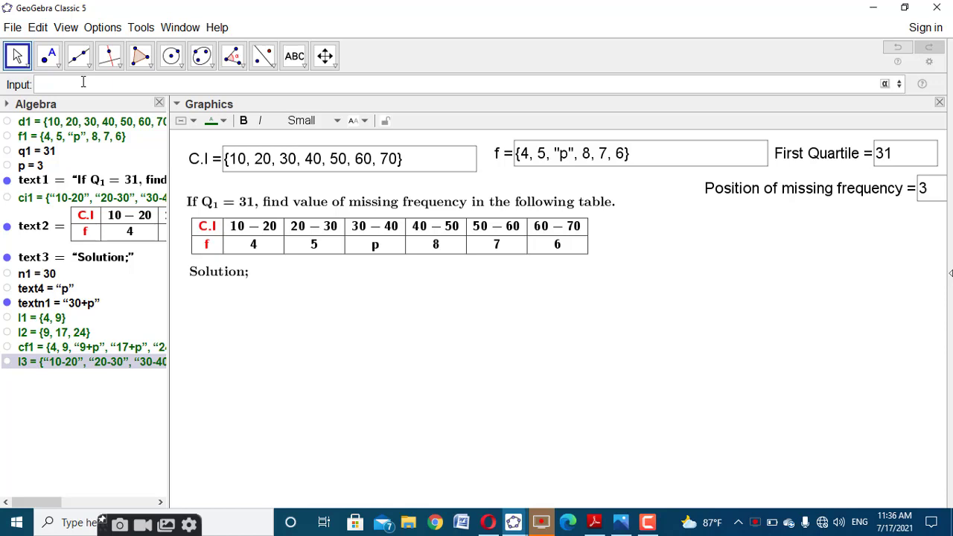
pyautogui.write('App')
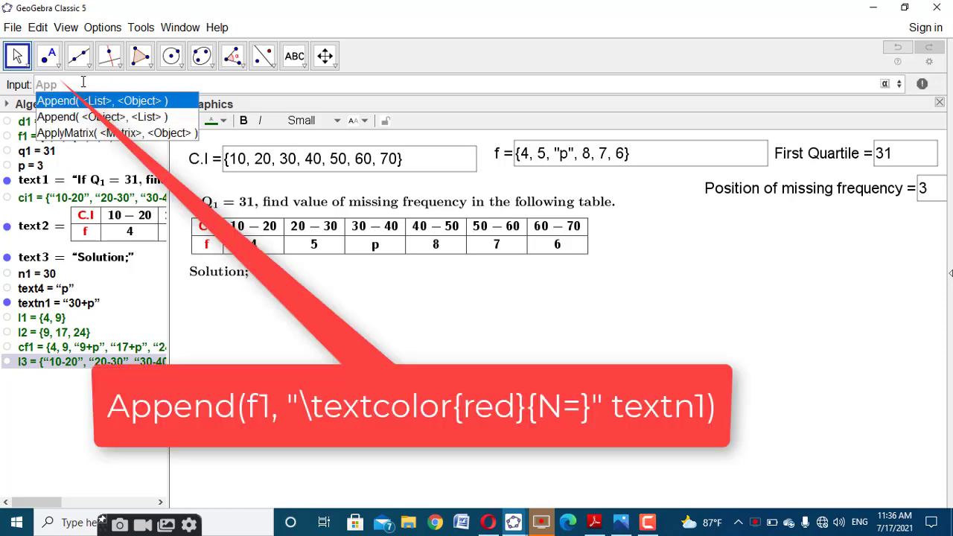
pyautogui.click(131, 119)
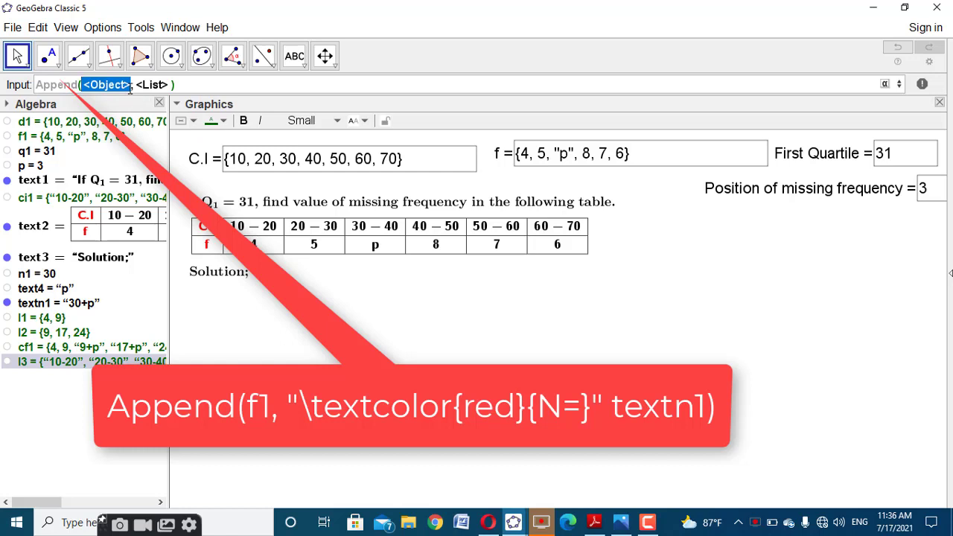
pyautogui.write('f')
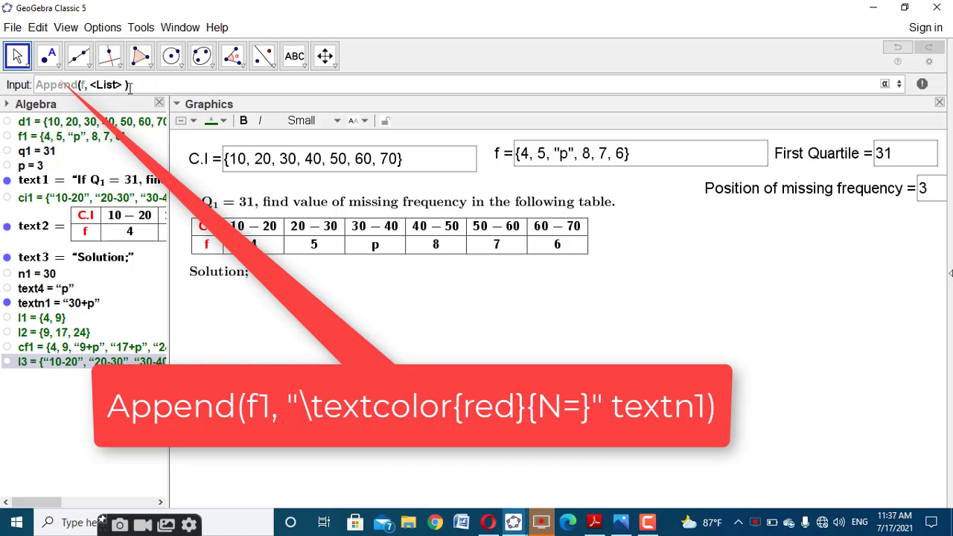
pyautogui.write('1')
pyautogui.click(130, 86)
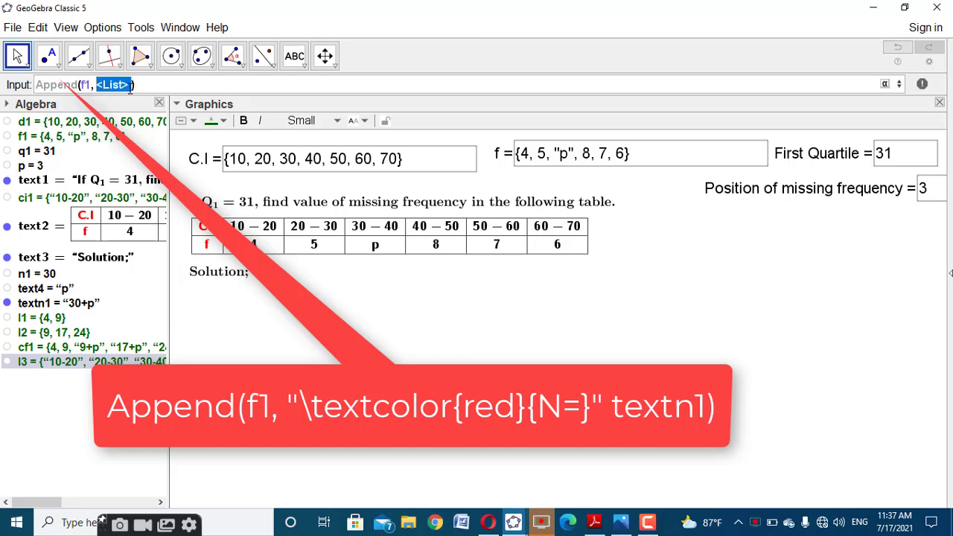
# Complete the Append command on f1 with "\textcolor{red}{N=}"textn1 as the appended object and create the extended frequency list.
pyautogui.write('"')
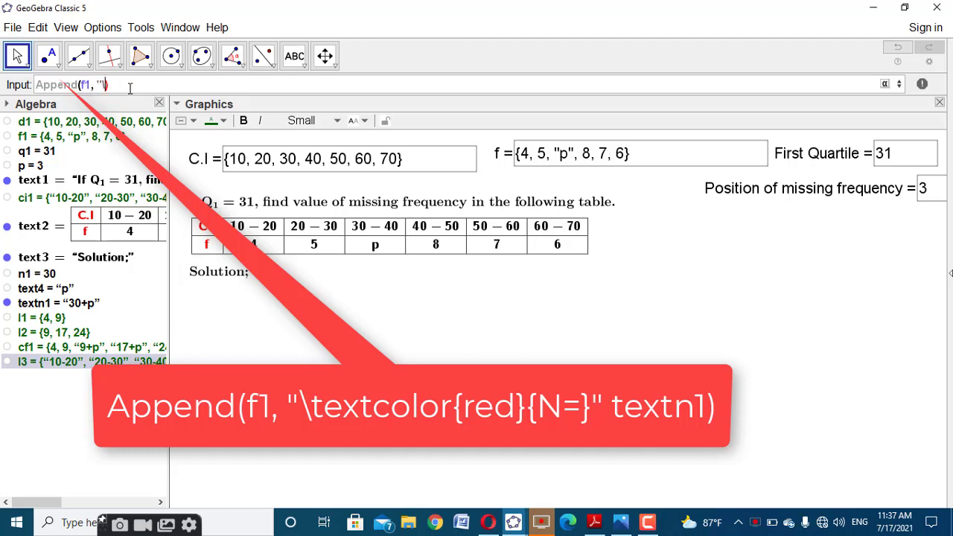
pyautogui.write('\\text')
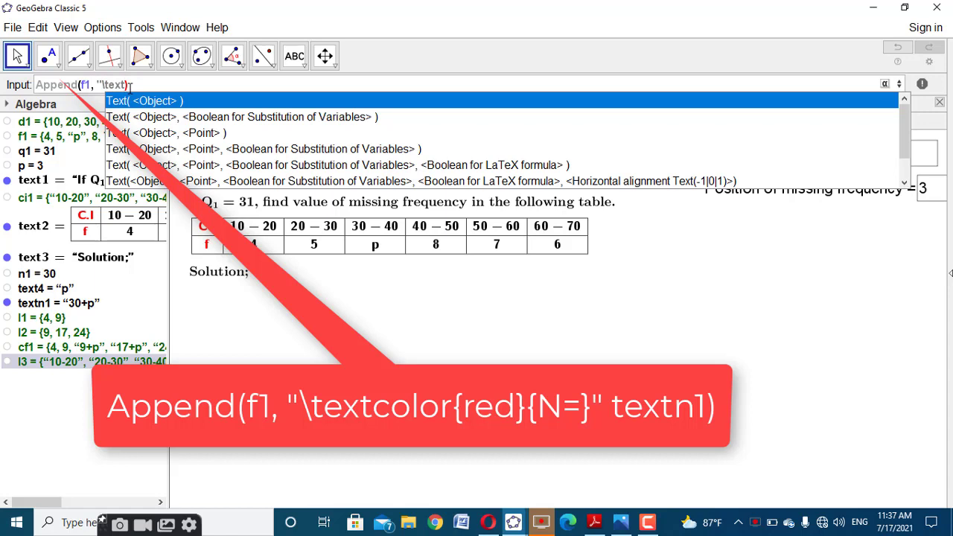
pyautogui.write('color')
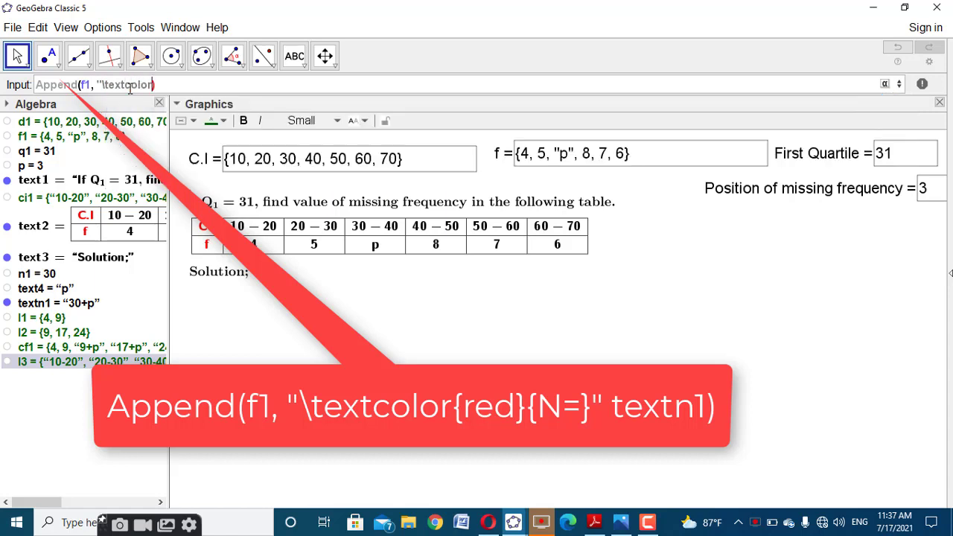
pyautogui.write('{red')
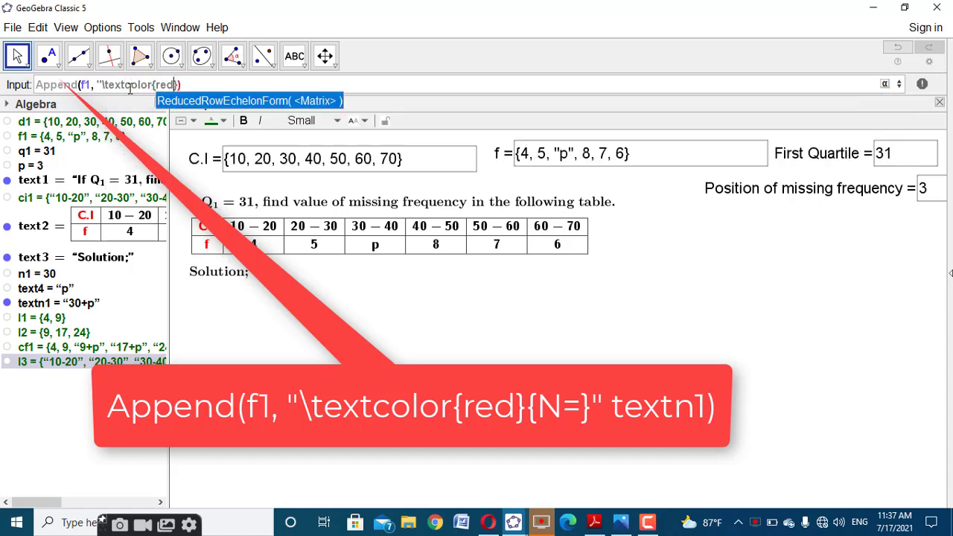
pyautogui.write('}')
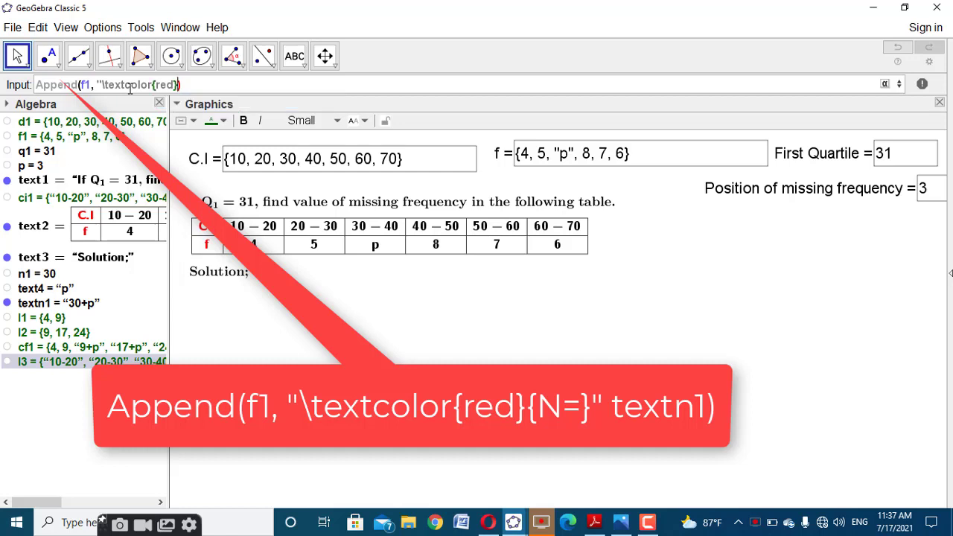
pyautogui.write('{N=}"textn1')
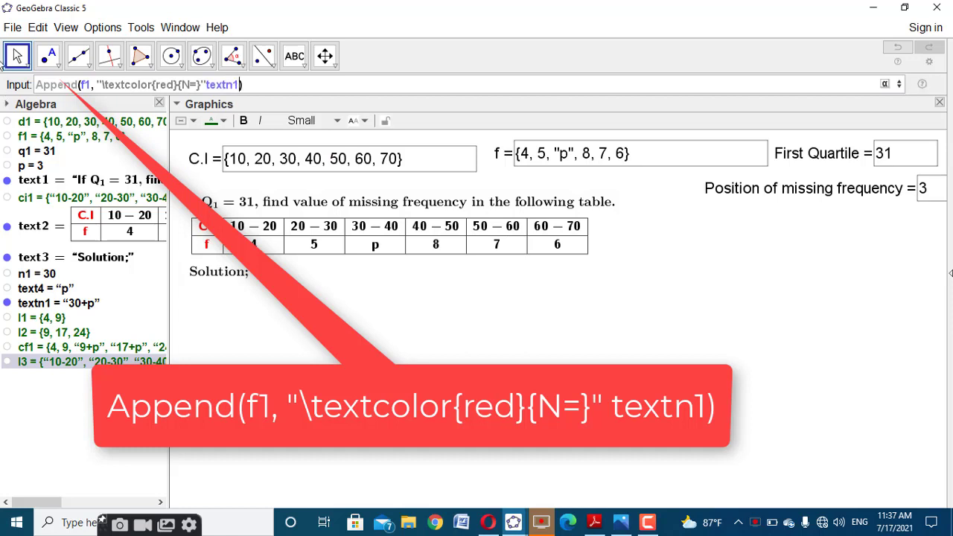
pyautogui.click(255, 82)
pyautogui.press('Return')
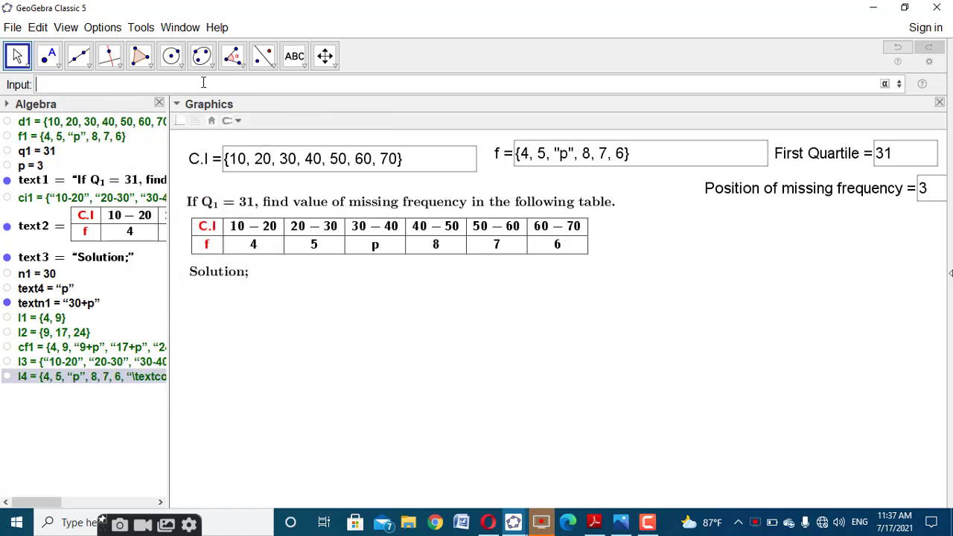
# Create a list that appends an empty text "" to cf1 with the Append command.
pyautogui.write('Append( <List>, <Object>')
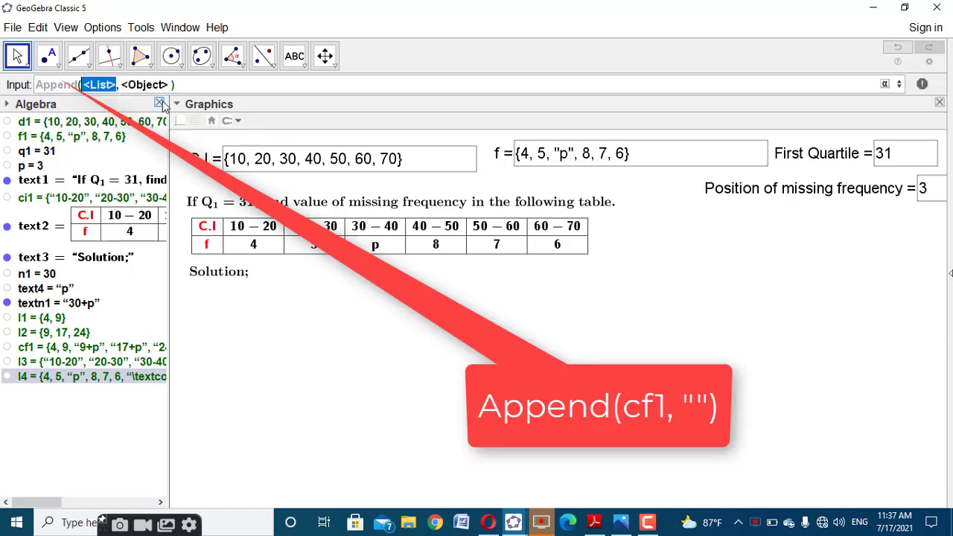
pyautogui.click(170, 102)
pyautogui.write('cf1')
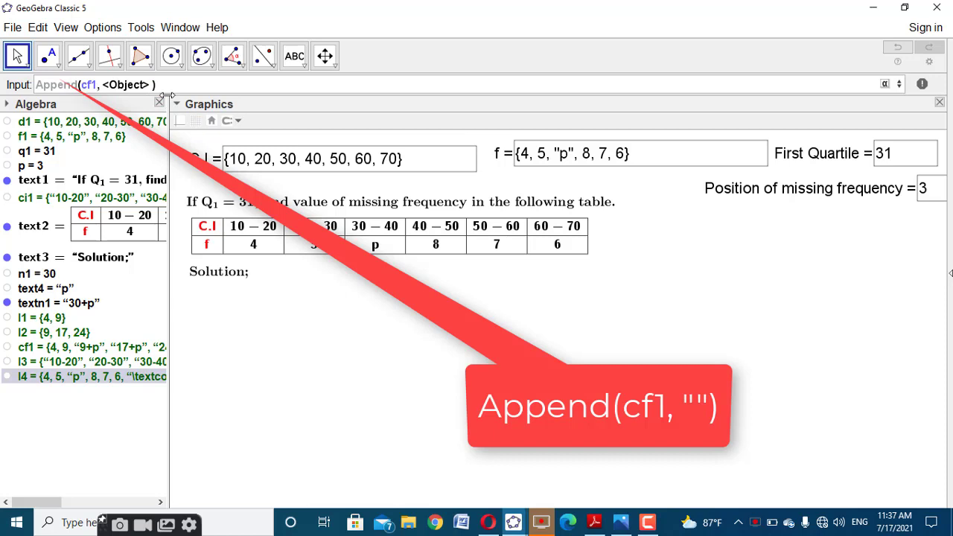
pyautogui.press('Tab')
pyautogui.write('""')
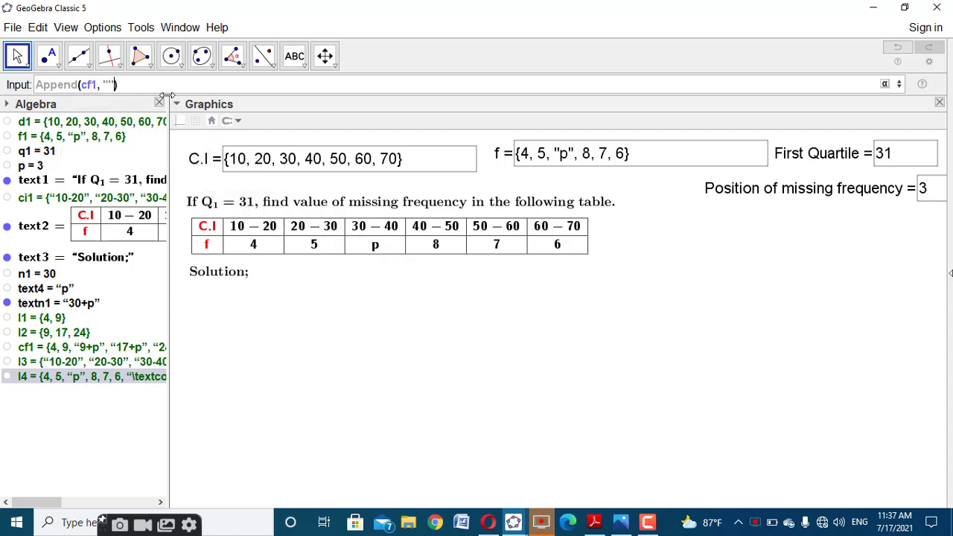
pyautogui.press('Return')
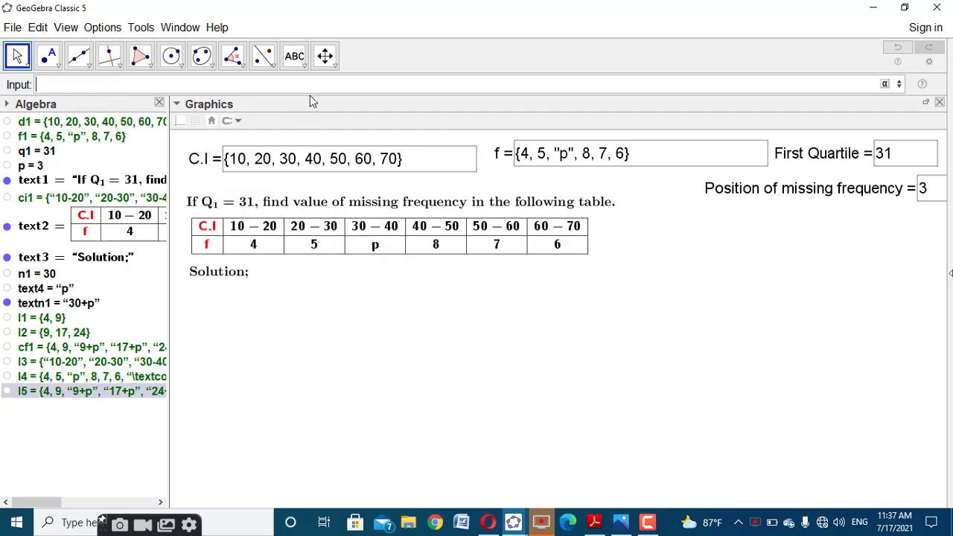
# Start a new slider in the empty graphics area below the Solution text.
pyautogui.click(304, 73)
pyautogui.click(327, 87)
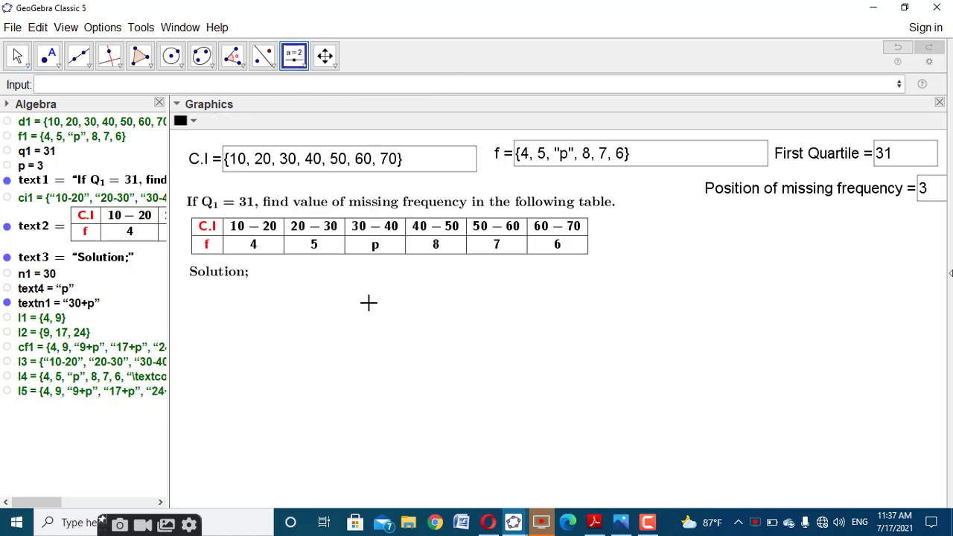
pyautogui.click(377, 331)
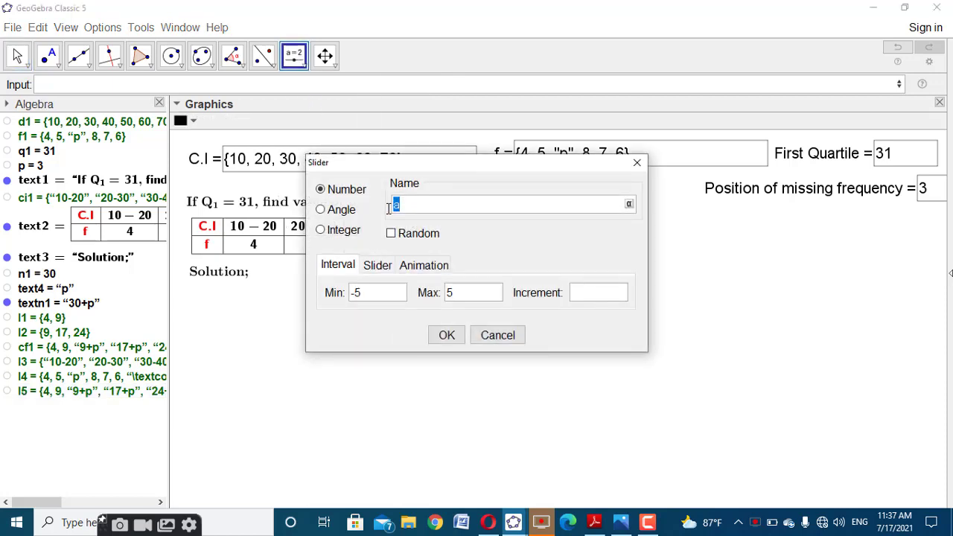
# Create a number slider named n with minimum 0, maximum Length(d1)+1 and increment 1, below the frequency table.
pyautogui.write('n')
pyautogui.moveTo(366, 293); pyautogui.dragTo(329, 292)
pyautogui.write('0')
pyautogui.moveTo(464, 294); pyautogui.dragTo(415, 296)
pyautogui.write('Length(')
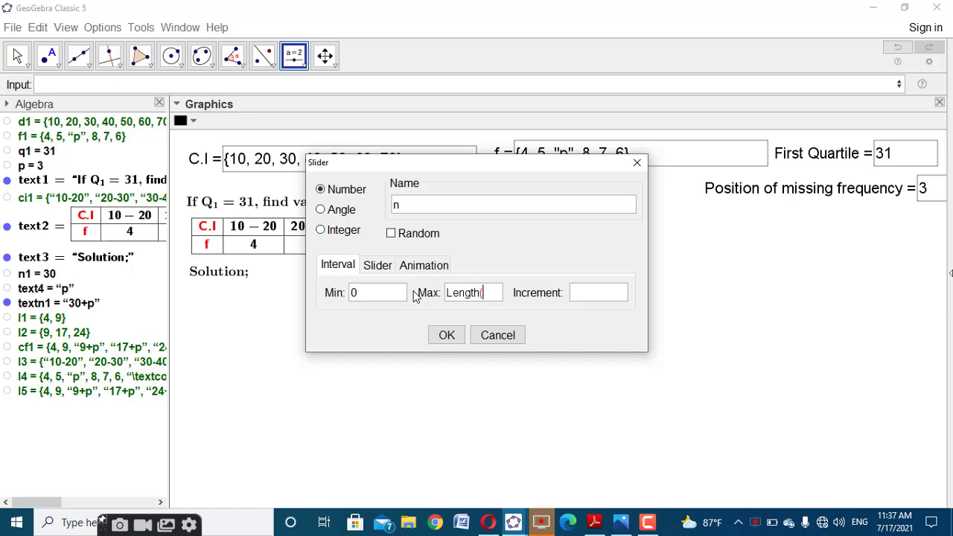
pyautogui.write('d1)+1')
pyautogui.click(594, 302)
pyautogui.write('1')
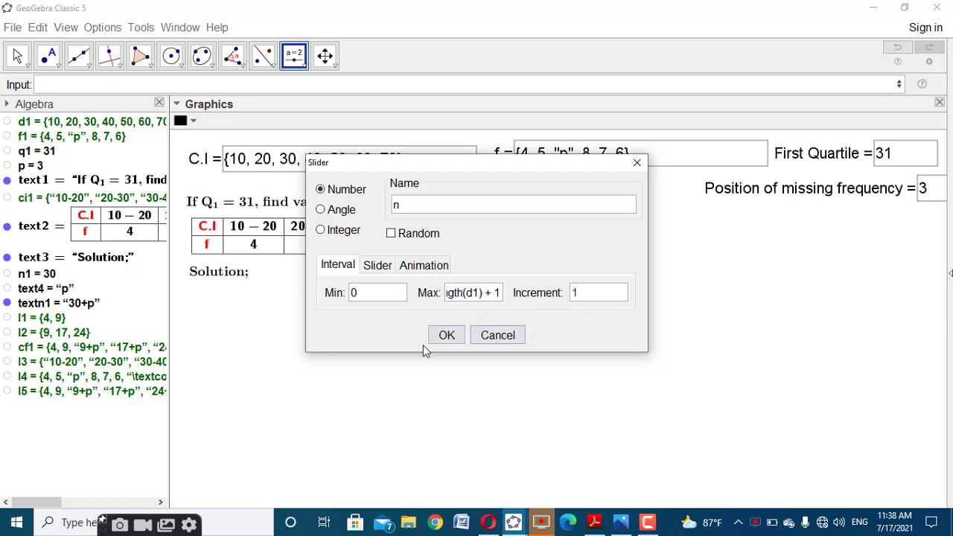
pyautogui.click(445, 337)
pyautogui.moveTo(454, 337); pyautogui.dragTo(481, 300)
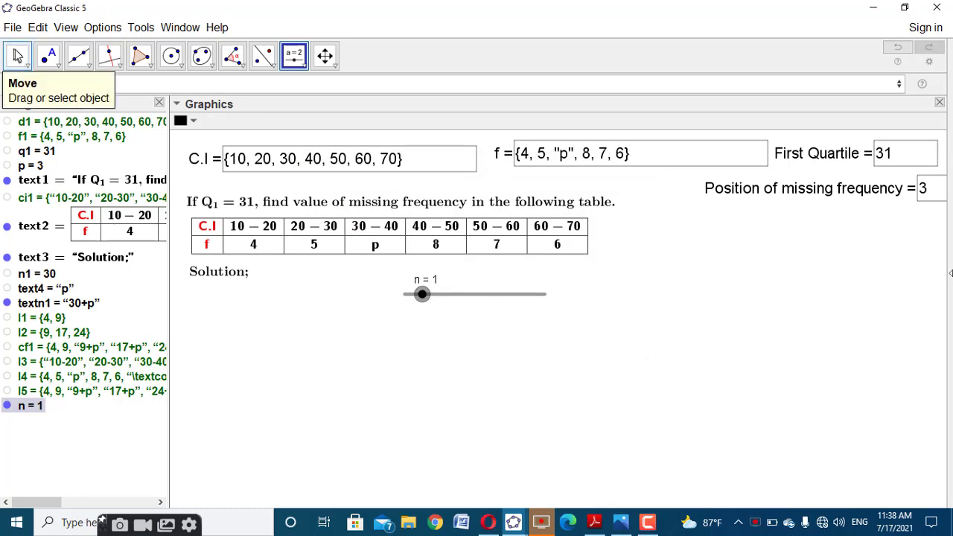
pyautogui.click(18, 66)
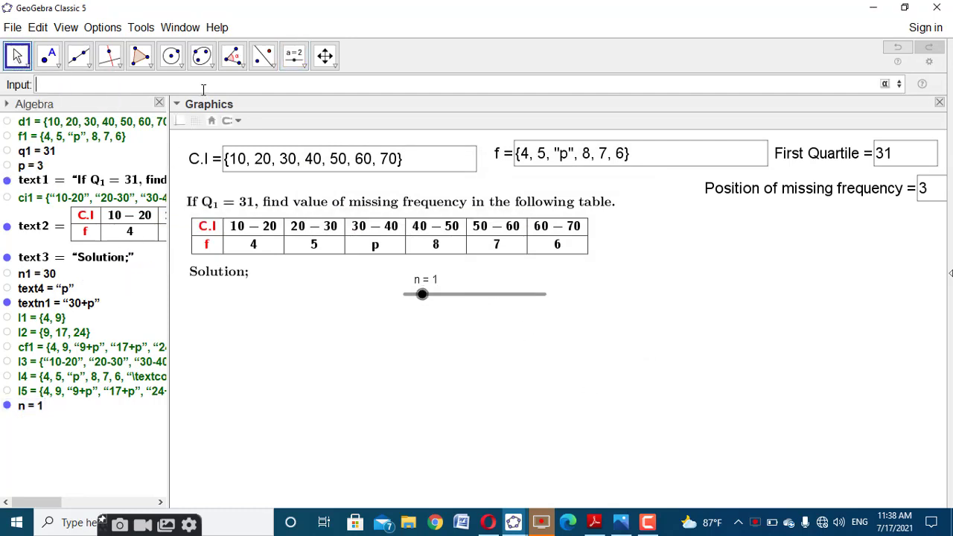
# Start a TableText command whose first row is First(<List>, <Number of Elements>) with a nested Append(<Object>, <List>) as its list.
pyautogui.write('table')
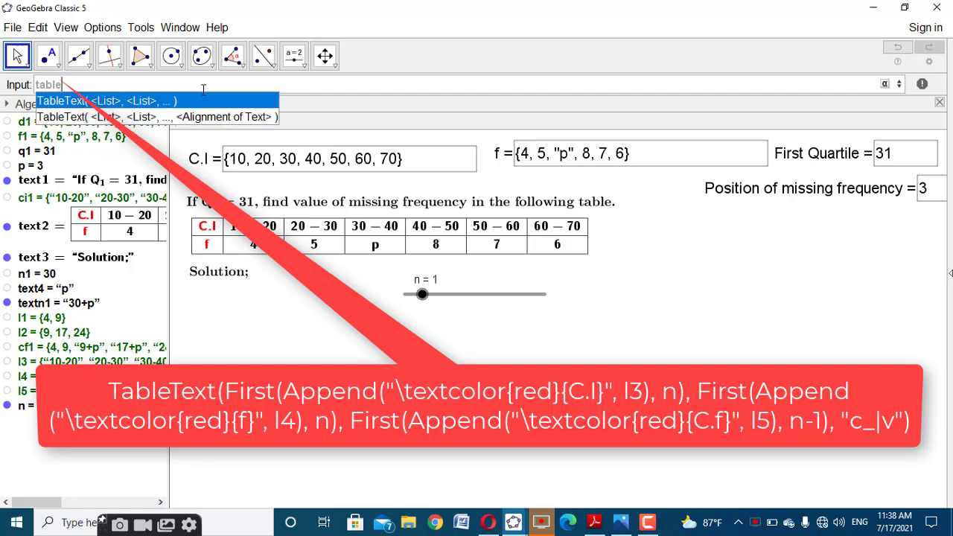
pyautogui.write('text')
pyautogui.press('Escape')
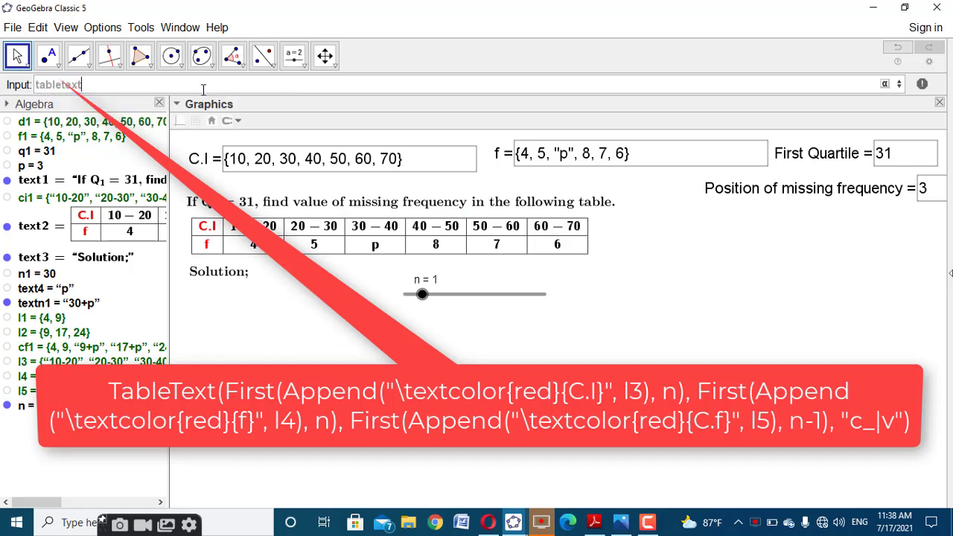
pyautogui.write('(first')
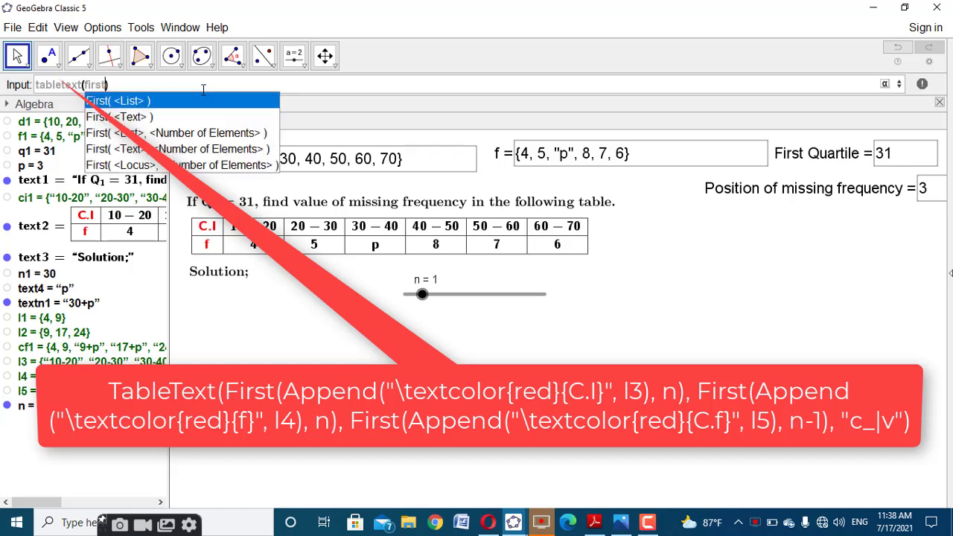
pyautogui.click(213, 135)
pyautogui.write('App, <Number of Elements>')
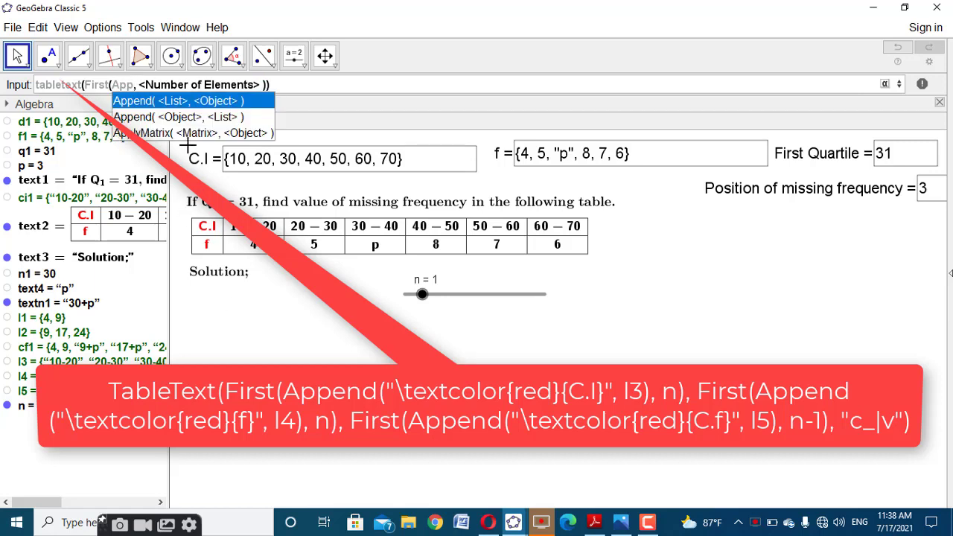
pyautogui.click(190, 117)
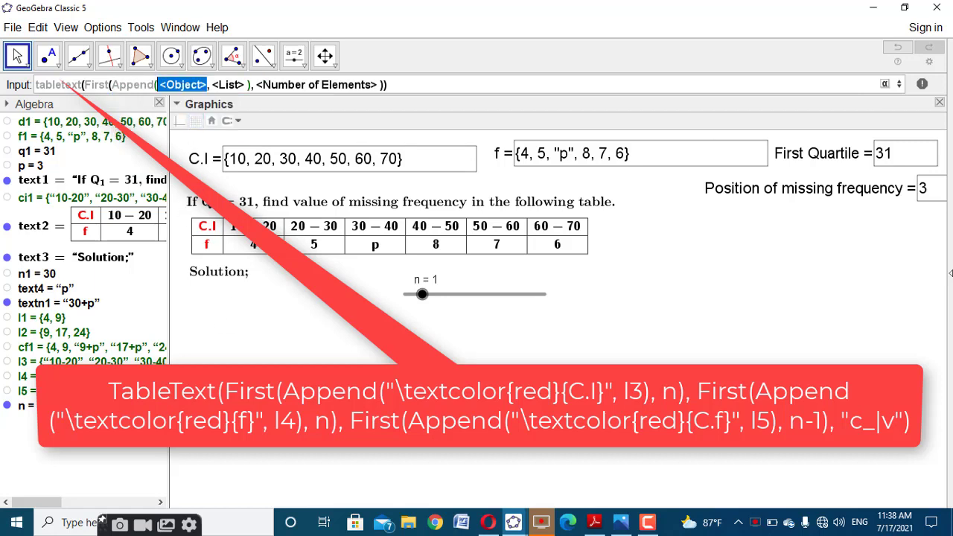
# Enter "\textcolor{red}{C.I}" as the object appended in the table's first row.
pyautogui.write('"\\')
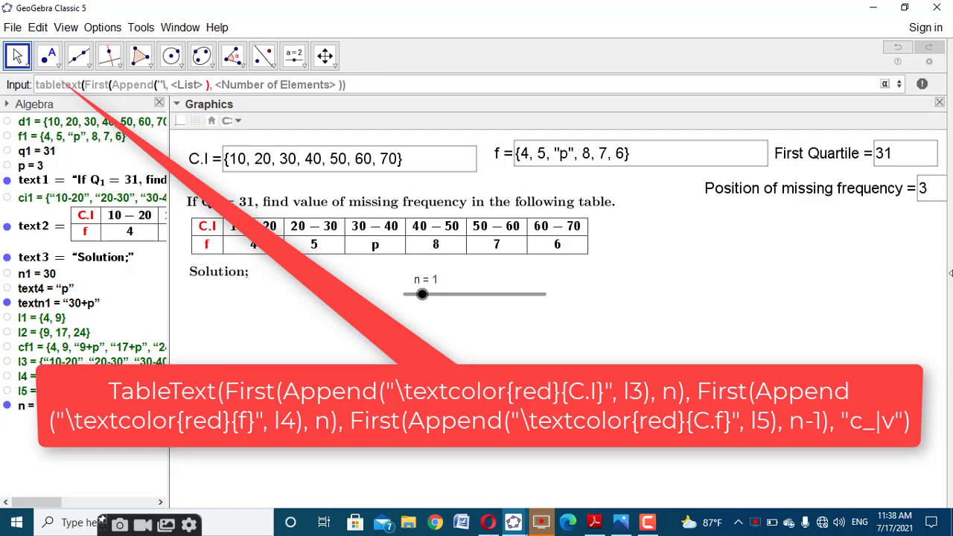
pyautogui.write('textc')
pyautogui.write('olor{r')
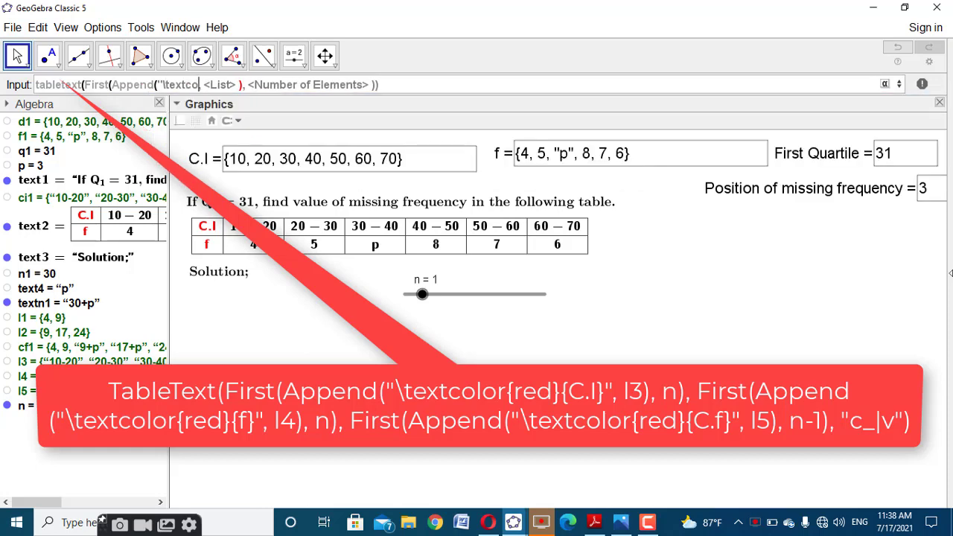
pyautogui.write('ed')
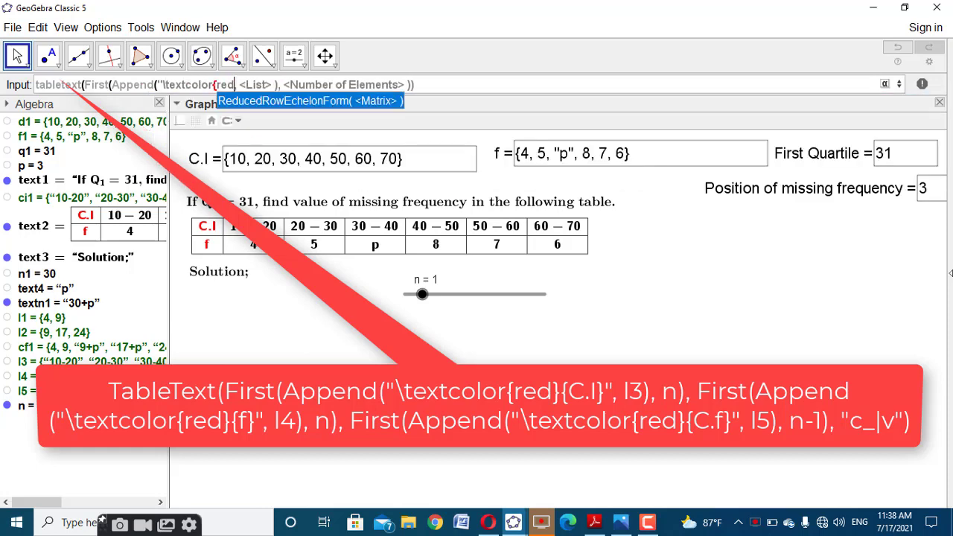
pyautogui.write('}')
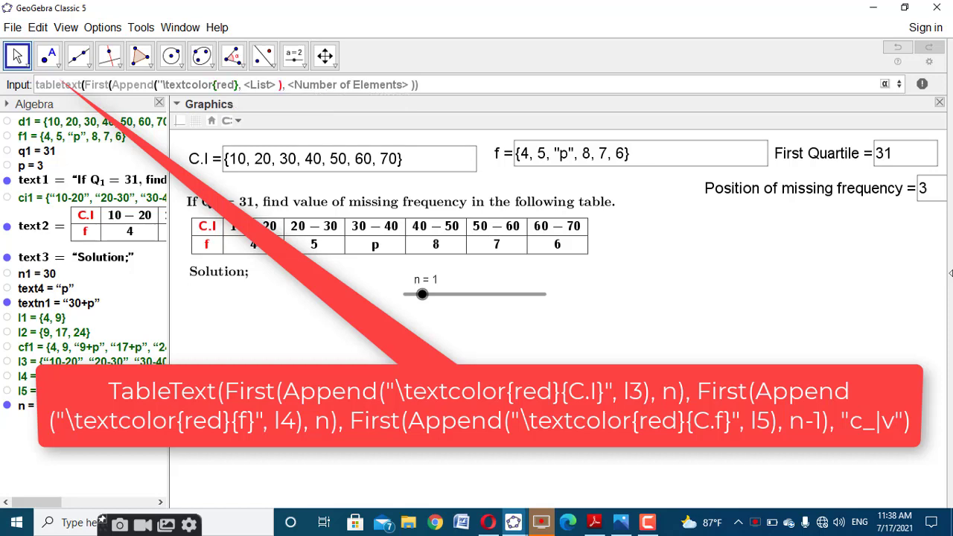
pyautogui.write('{C.')
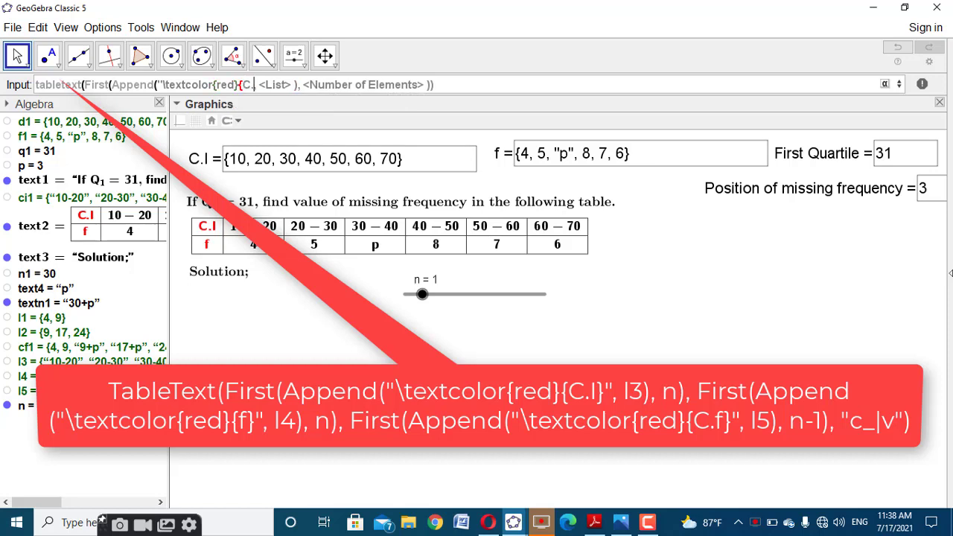
pyautogui.write('I')
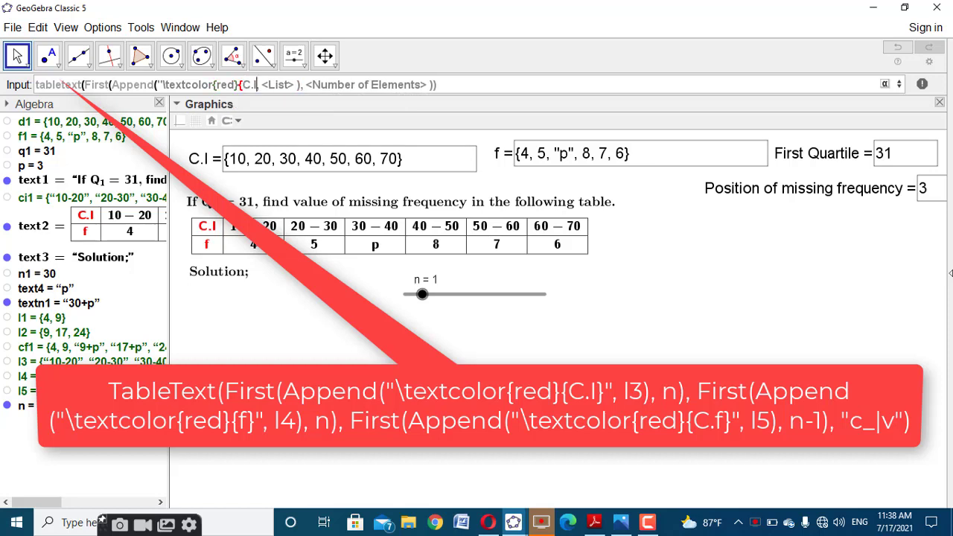
pyautogui.write('}')
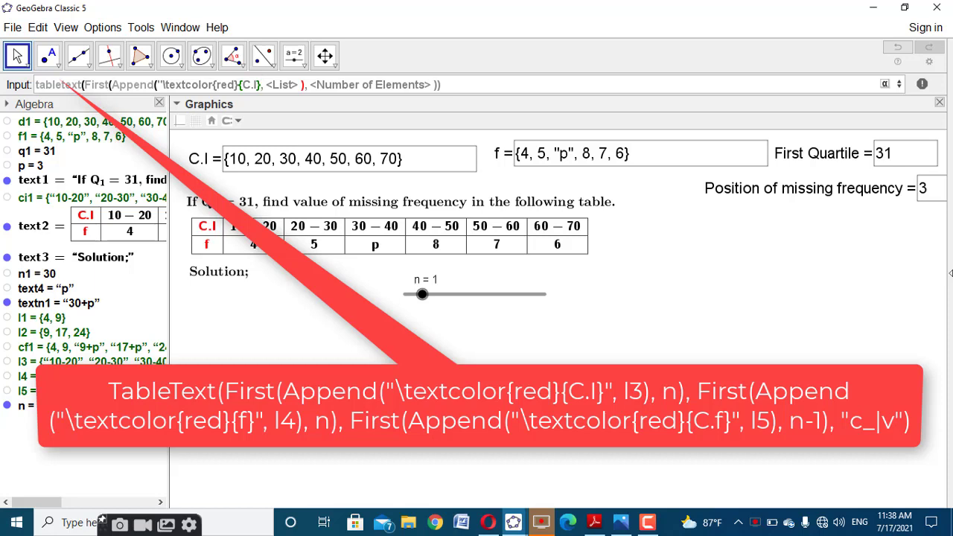
pyautogui.write('"')
# Set the first row's list to l3 and its number of elements to n.
pyautogui.press('Tab')
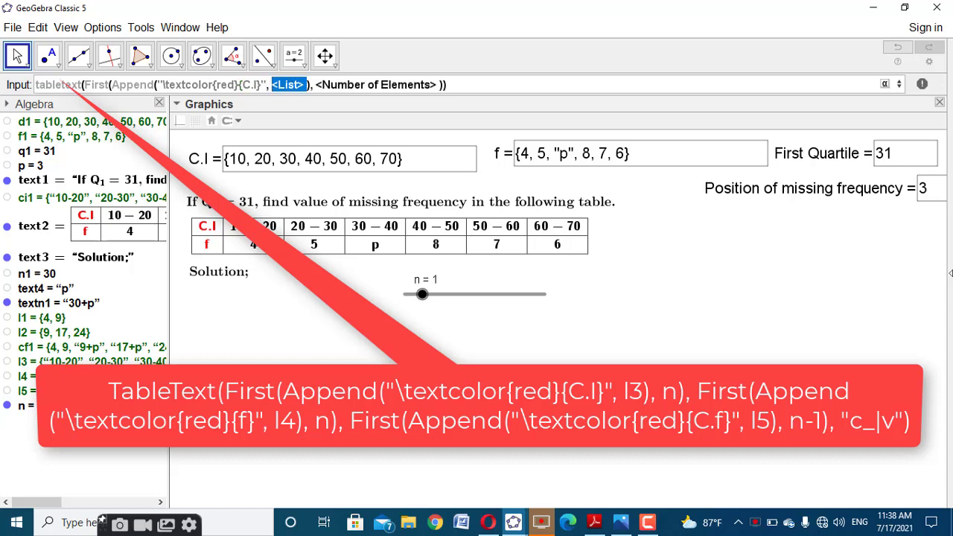
pyautogui.write('l3')
pyautogui.press('Tab')
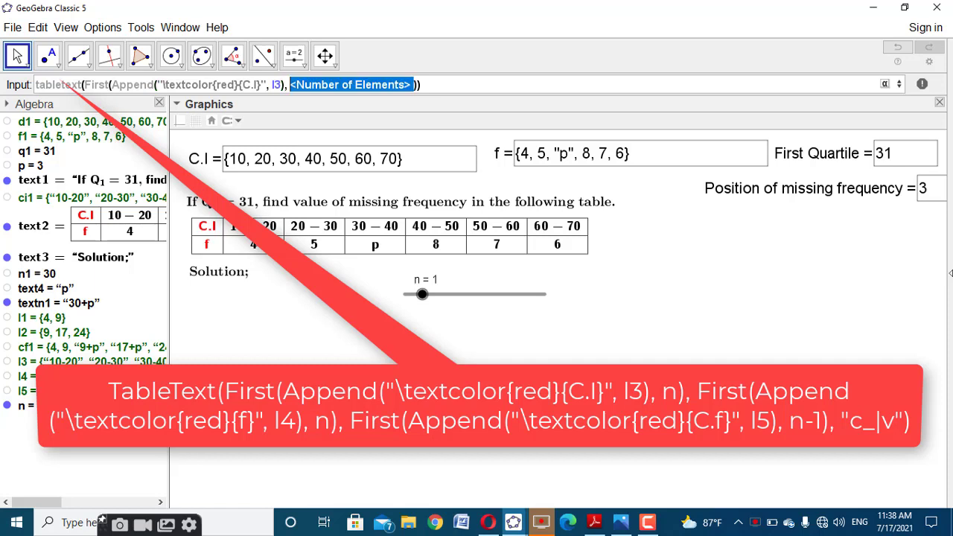
pyautogui.write('n)')
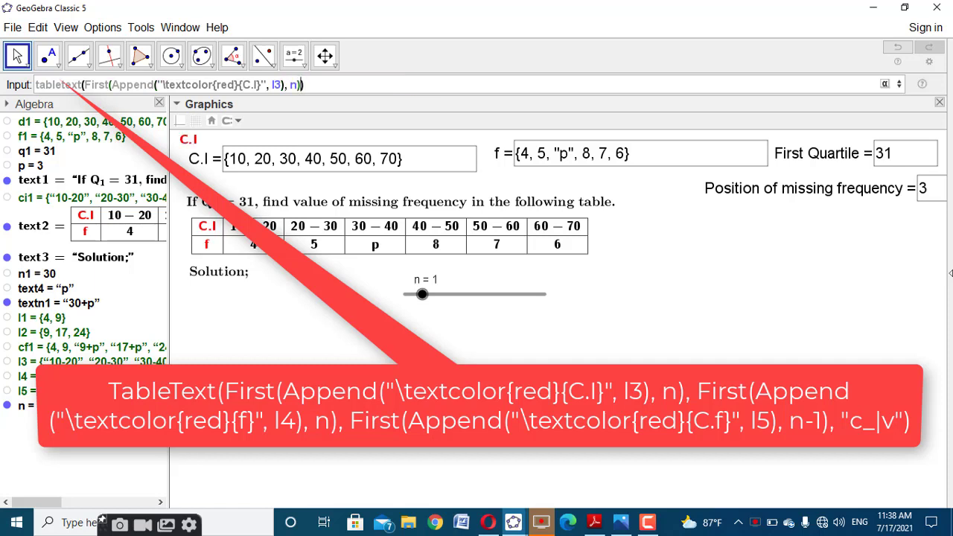
# Add a second table row as First(<List>, <Number of Elements>) with a nested Append(<Object>, <List>).
pyautogui.write(',First')
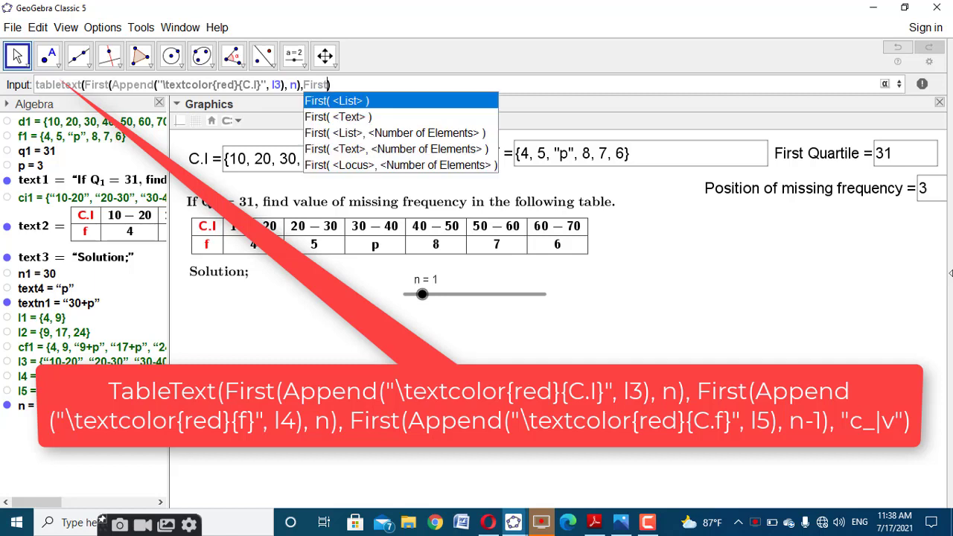
pyautogui.click(421, 135)
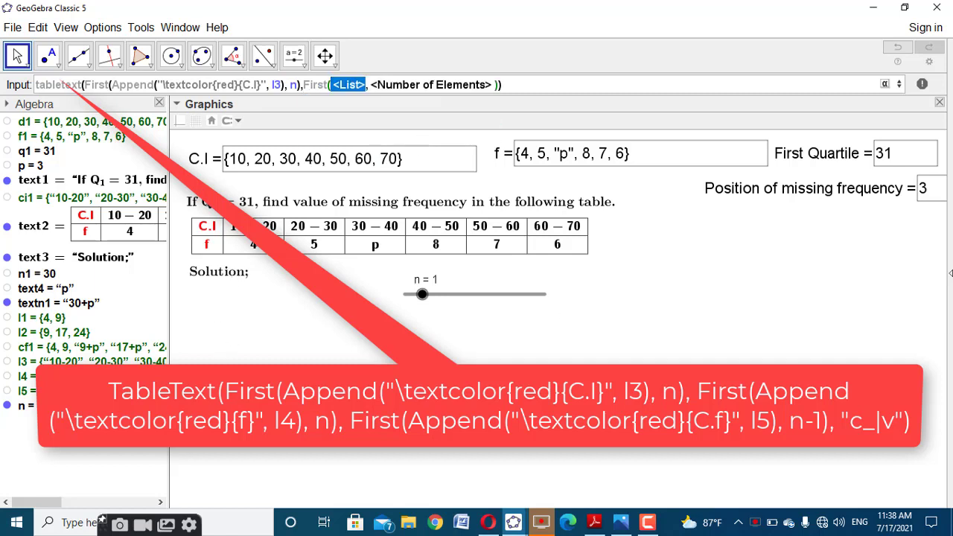
pyautogui.write('Appen')
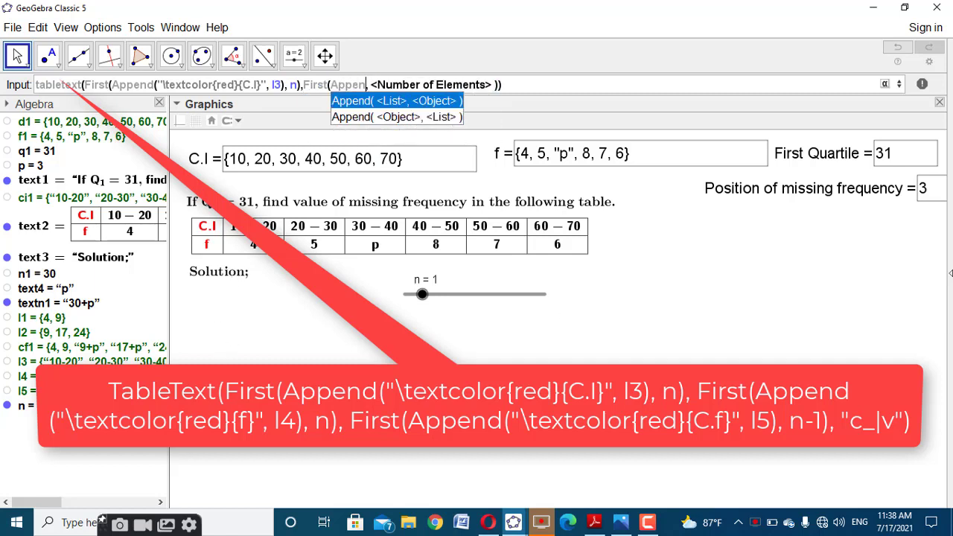
pyautogui.click(417, 117)
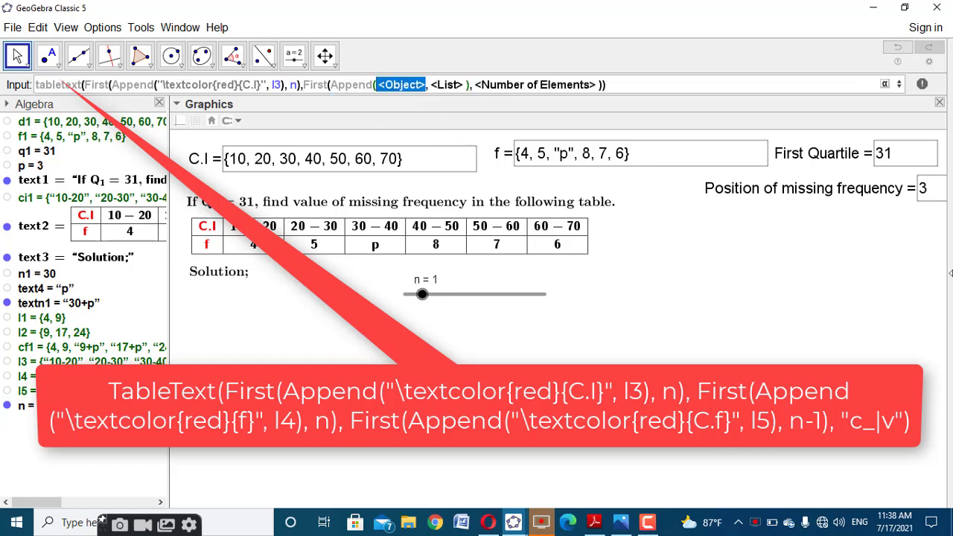
# Enter "\textcolor{red}{f}" as the object appended in the table's second row.
pyautogui.write('"\\textc')
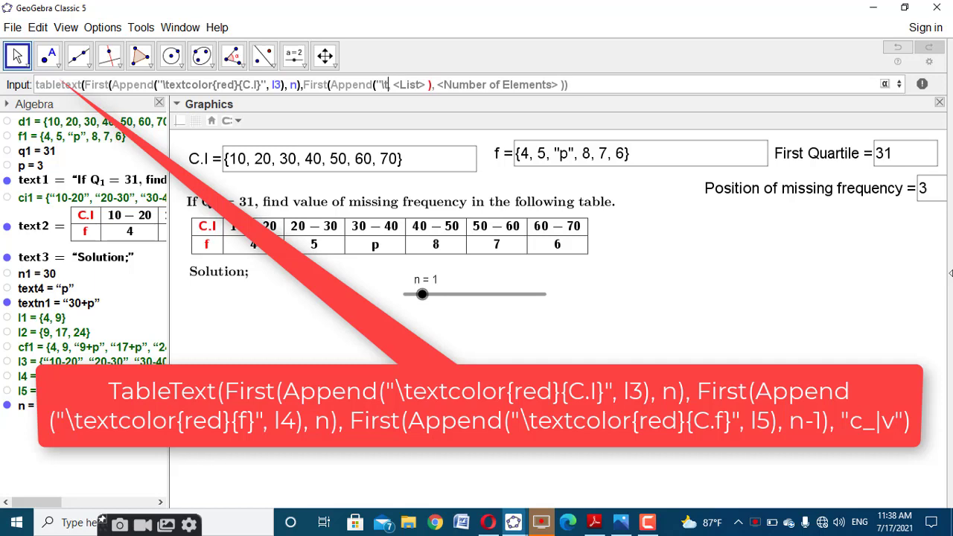
pyautogui.write('olor')
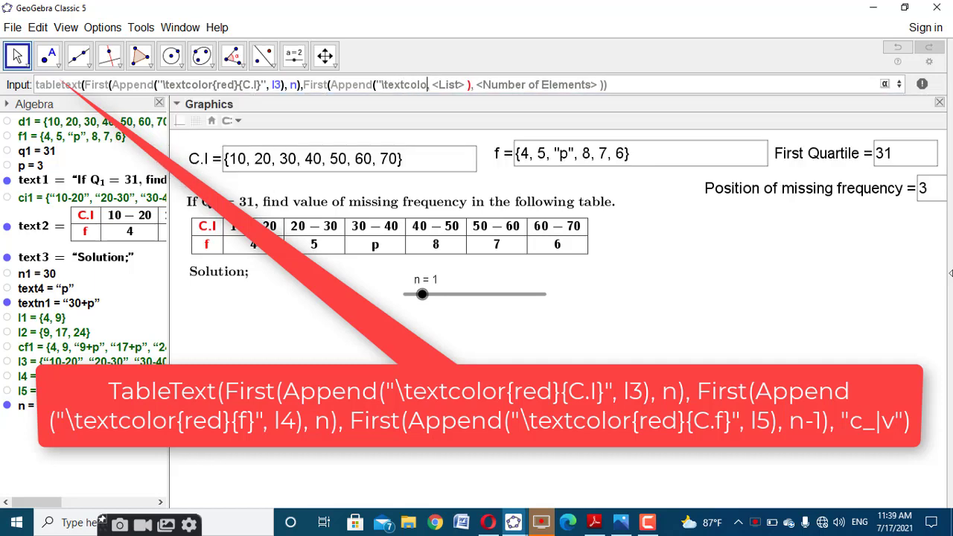
pyautogui.write('{rd')
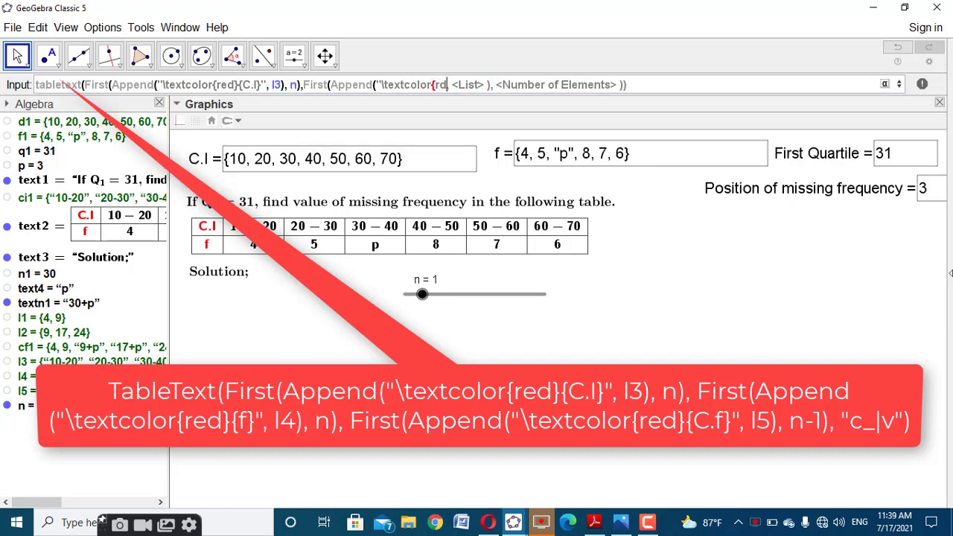
pyautogui.write('}')
pyautogui.click(439, 84)
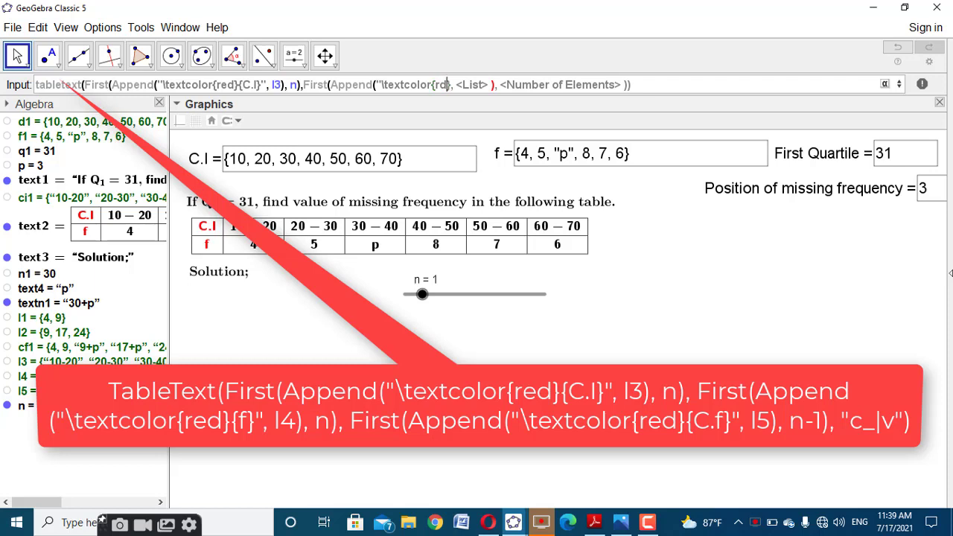
pyautogui.write('e')
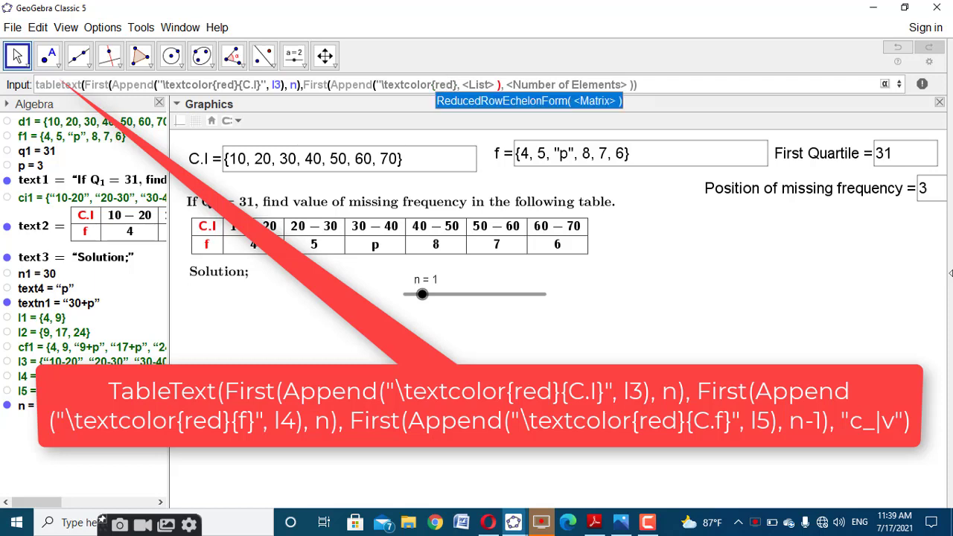
pyautogui.click(458, 84)
pyautogui.write('{')
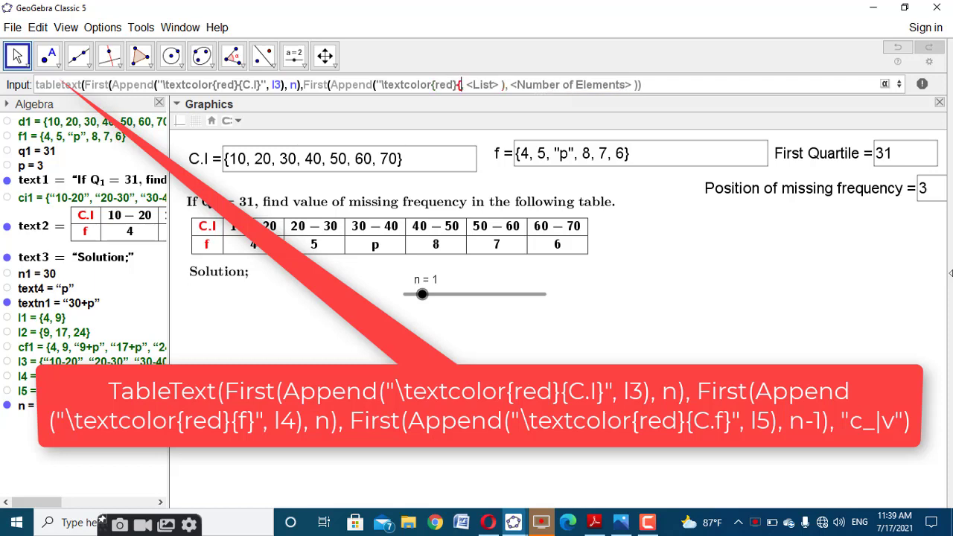
pyautogui.write('f}"')
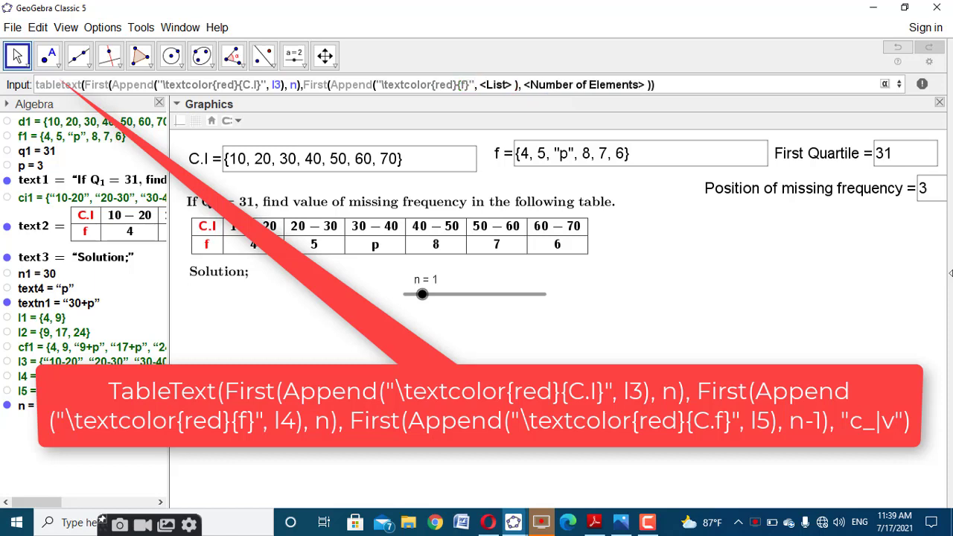
# Set the second row's list to l4 and its number of elements to n.
pyautogui.press('Tab')
pyautogui.write('l4')
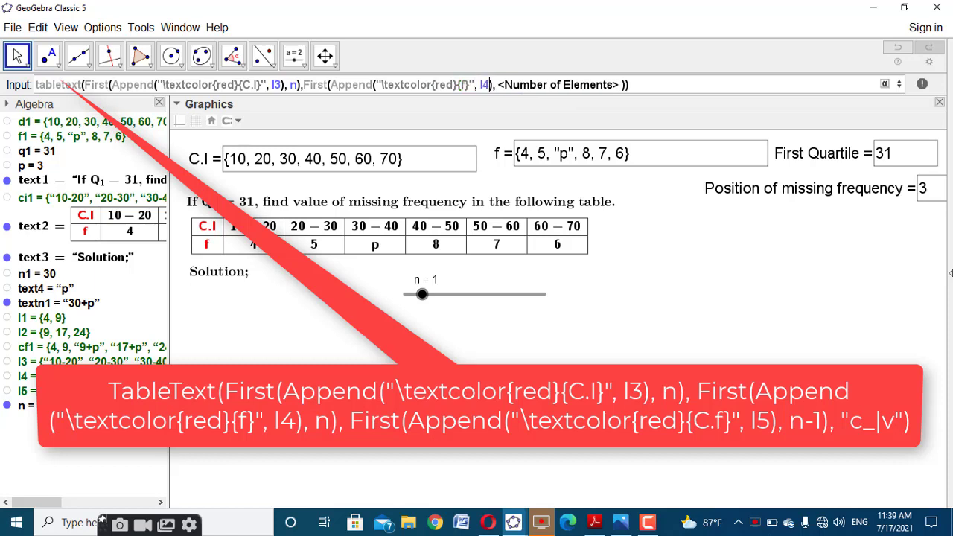
pyautogui.press('Tab')
pyautogui.write('n)')
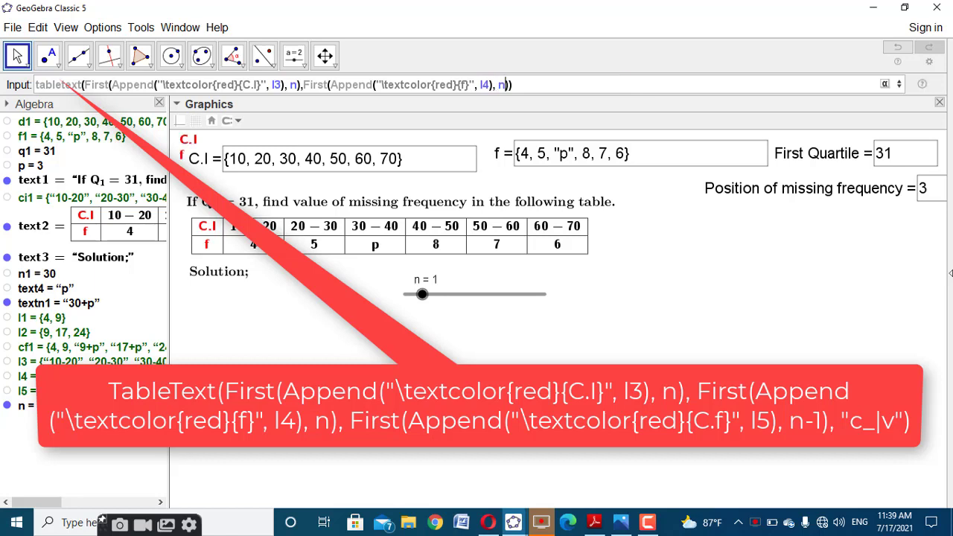
# Add a third table row using First(<List>, <Number of Elements>) with Append(<Object>, <List>) nested as its list.
pyautogui.write(',first')
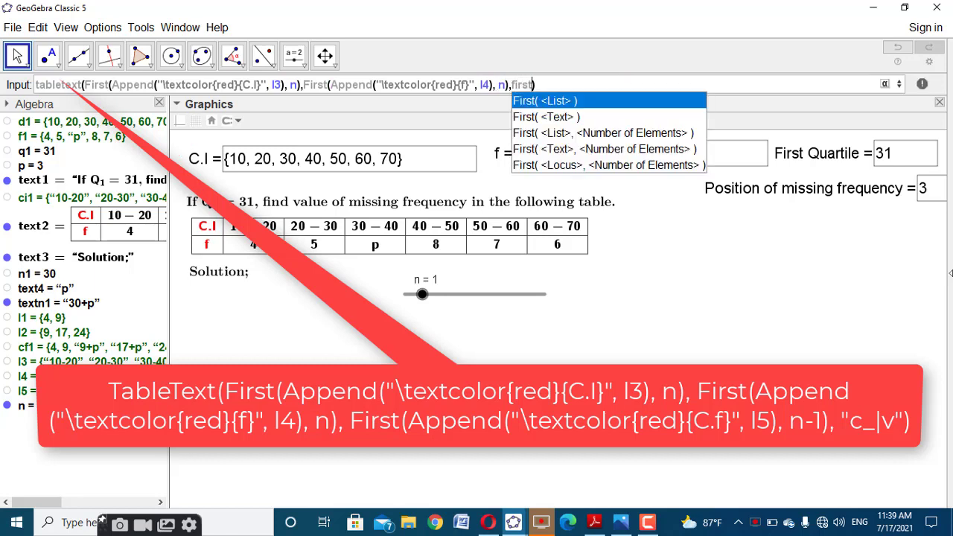
pyautogui.click(588, 138)
pyautogui.write('Appen, <Number of Elements>')
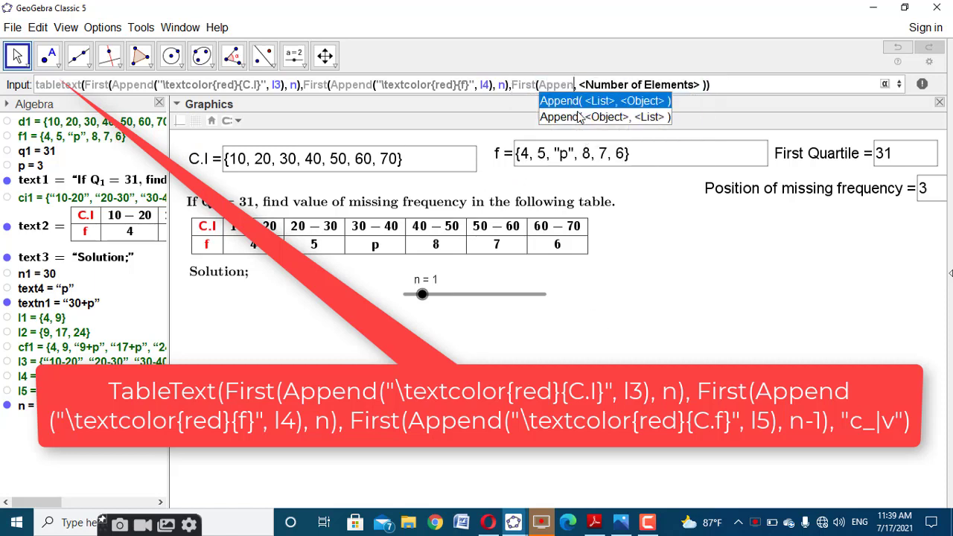
pyautogui.click(579, 116)
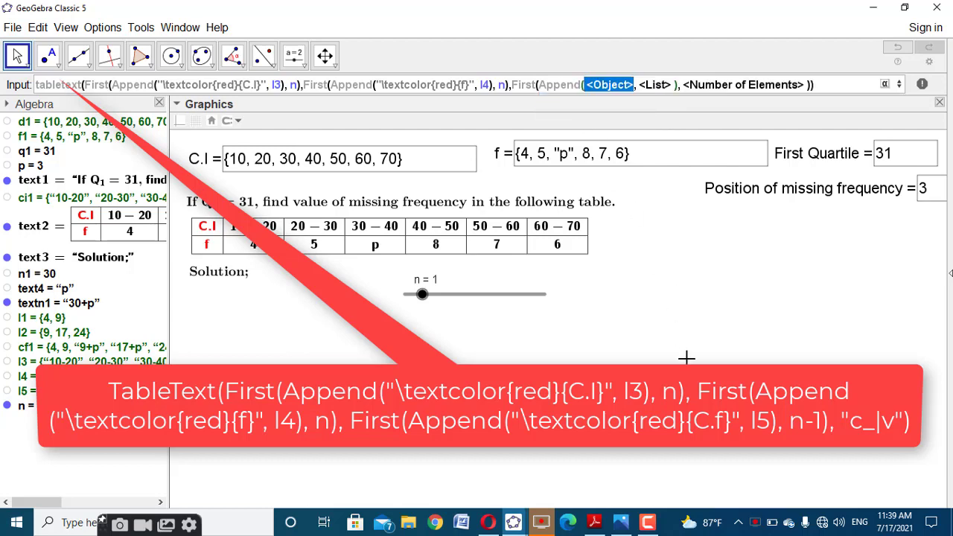
# Enter "\textcolor{red}{C.f}" as the object appended in the table's third row.
pyautogui.write('"\\textco')
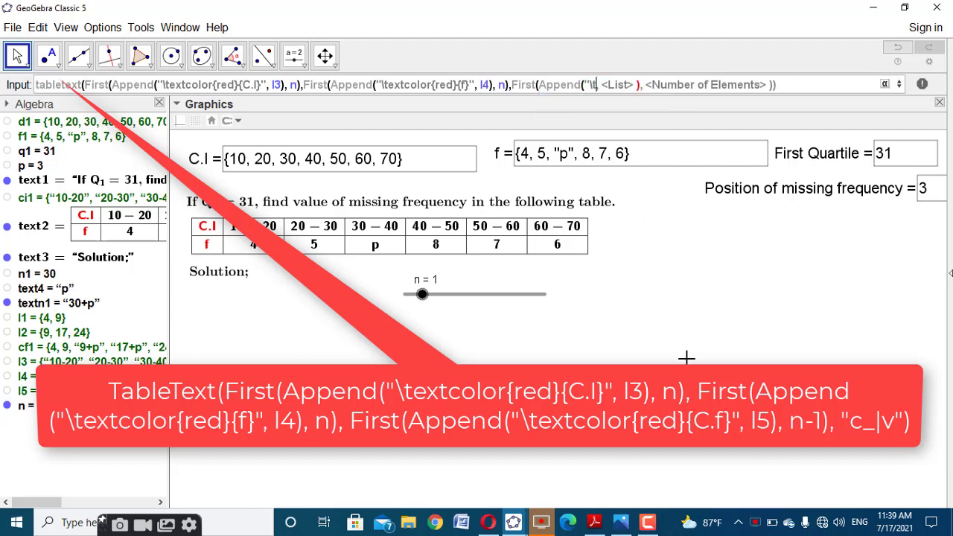
pyautogui.write('lor{red')
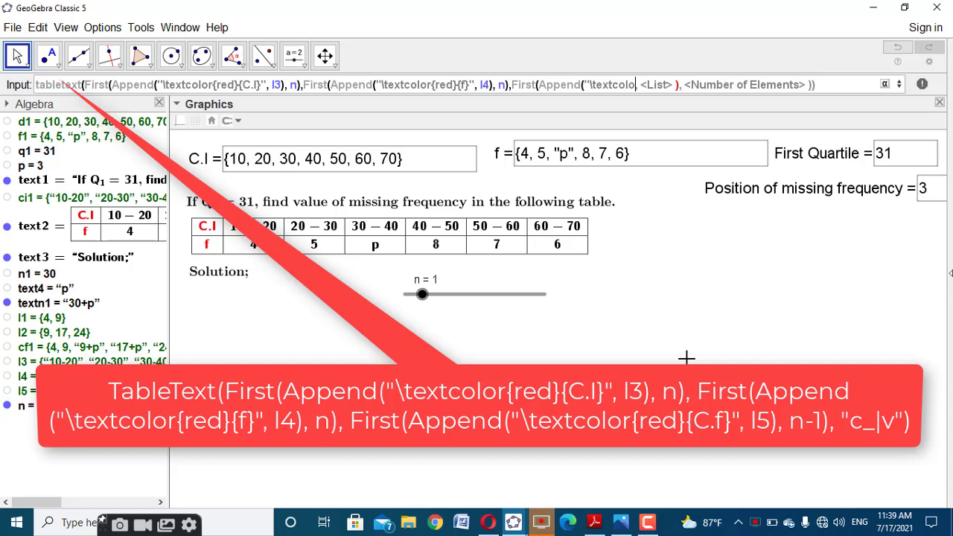
pyautogui.write('}{')
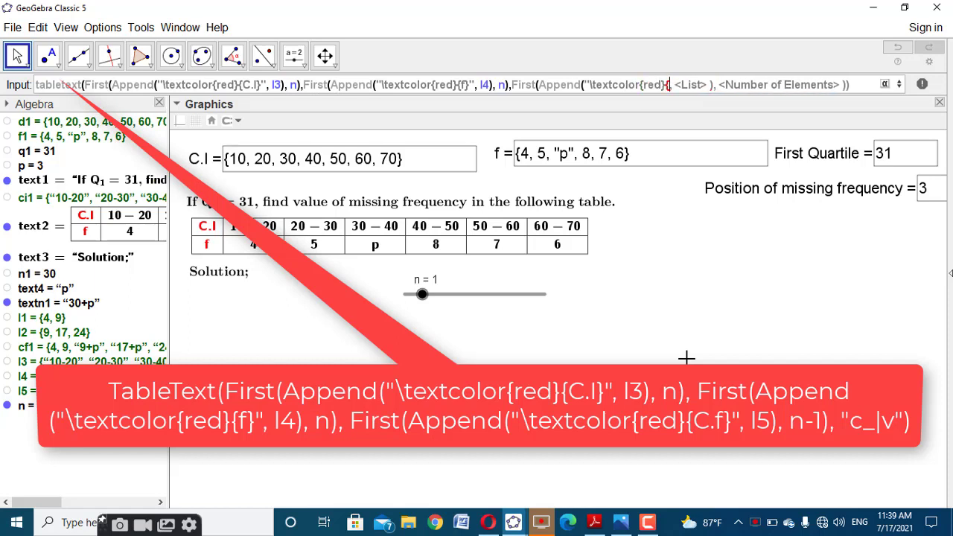
pyautogui.write('C.')
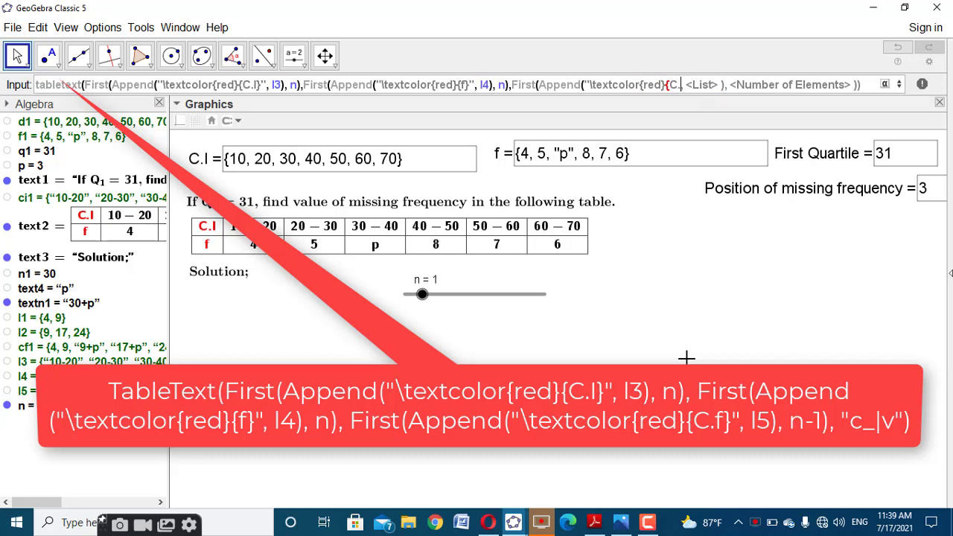
pyautogui.write('F')
pyautogui.press('BackSpace')
pyautogui.write('f')
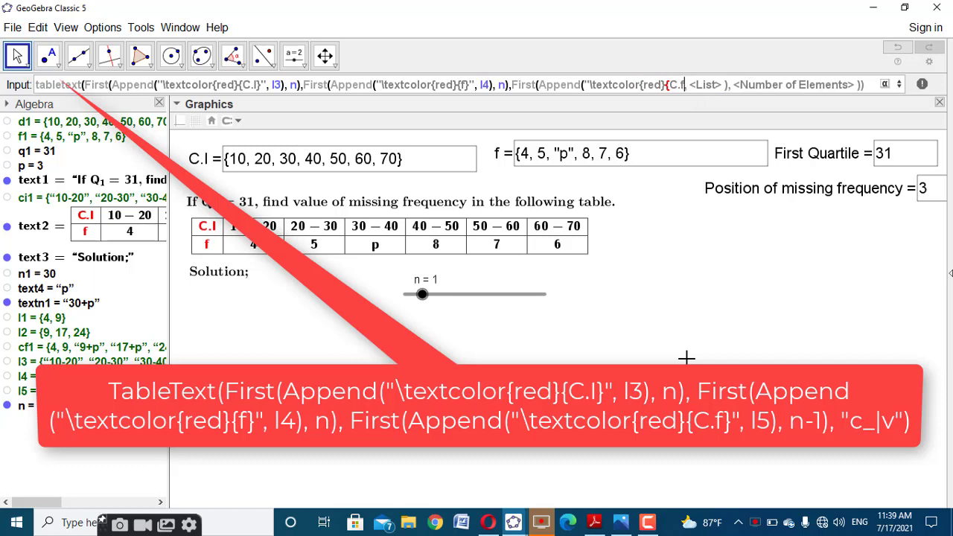
pyautogui.write('}"')
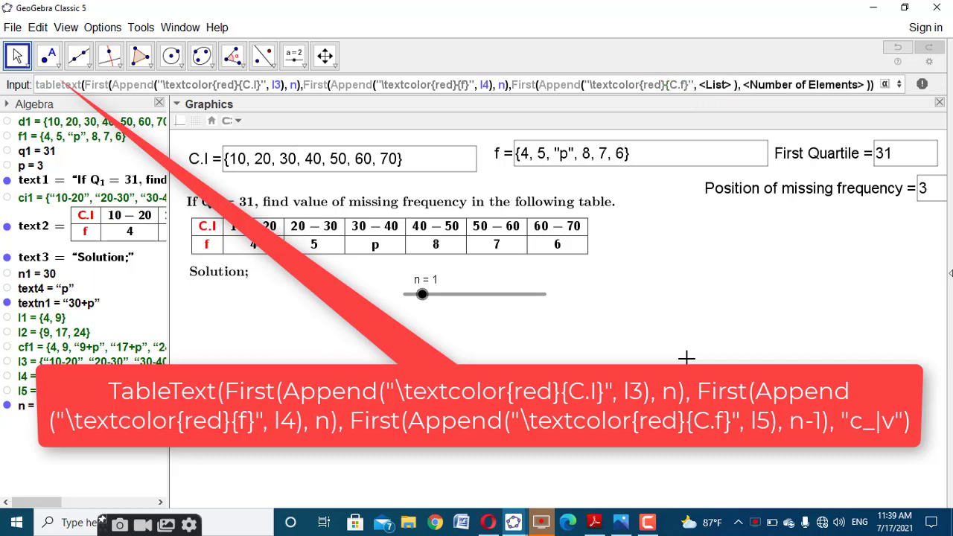
# Set the third row's list to l5 and its number of elements to n.
pyautogui.press('Tab')
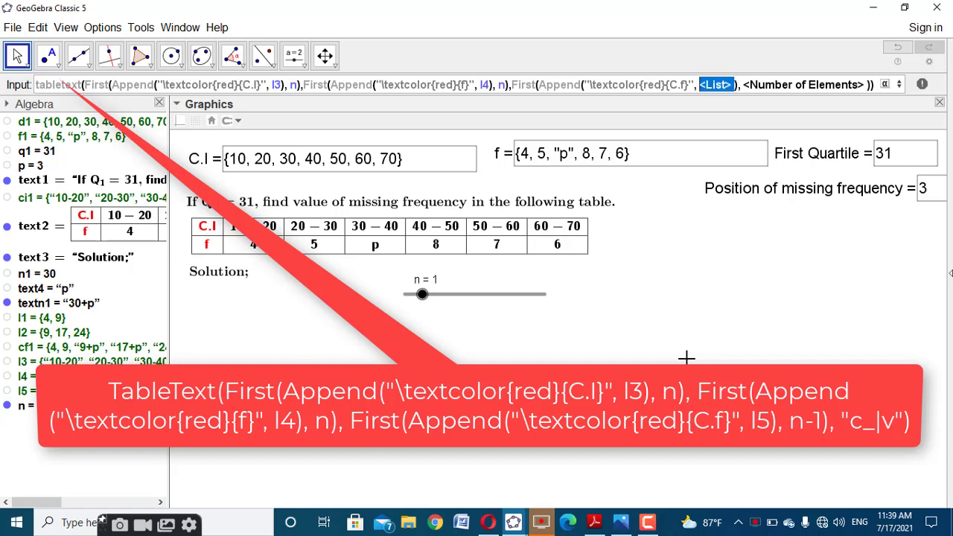
pyautogui.write('l5')
pyautogui.press('Tab')
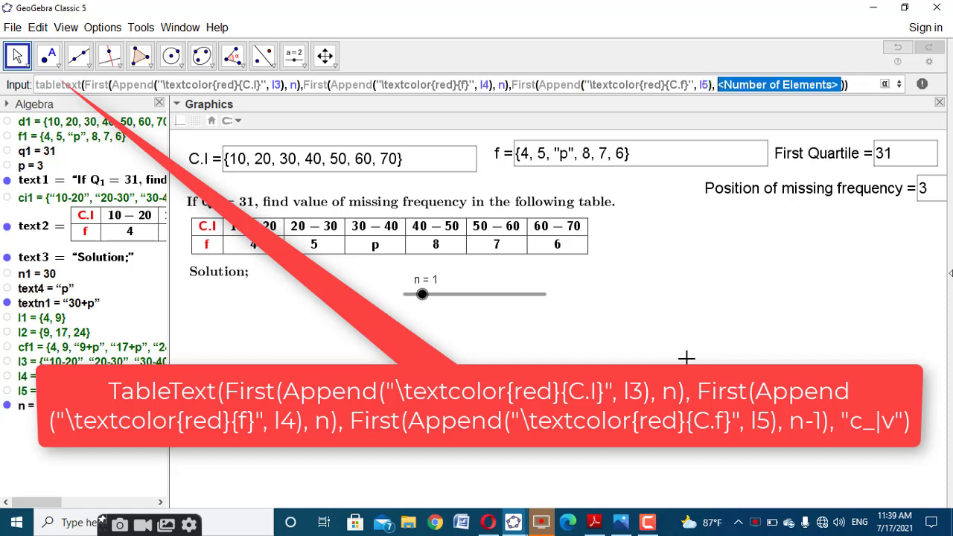
pyautogui.write('n)')
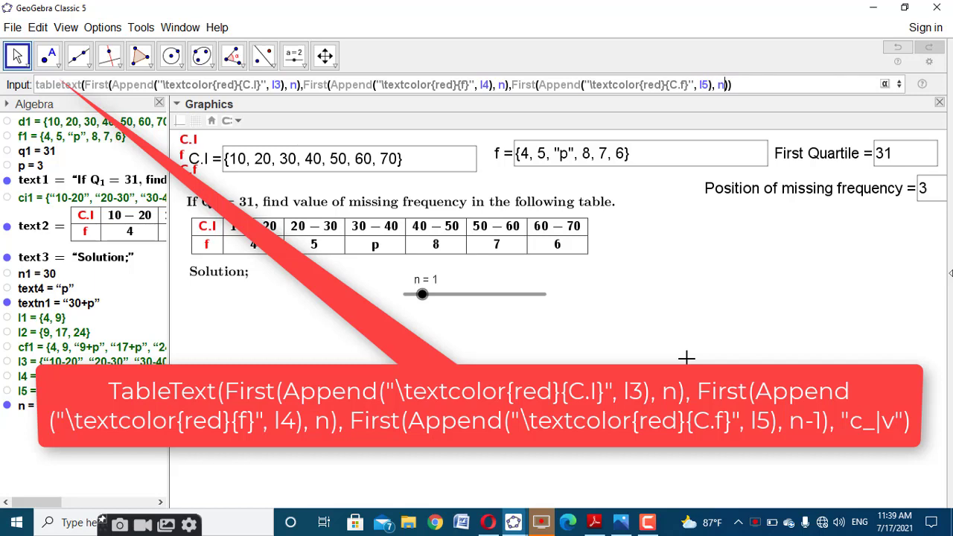
# Finish the TableText command with the format "r_|v" and place the resulting table below "Solution;".
pyautogui.write(',"r_|v"')
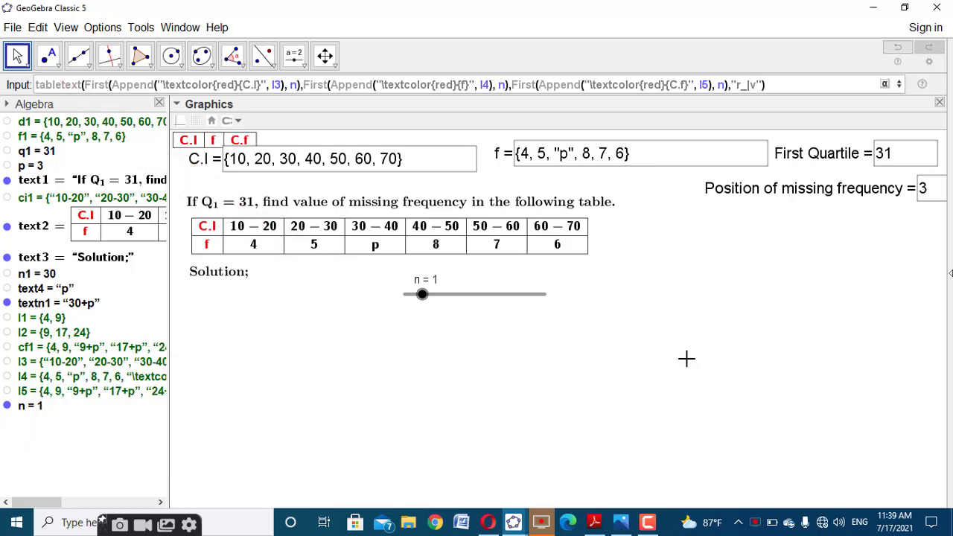
pyautogui.press('Return')
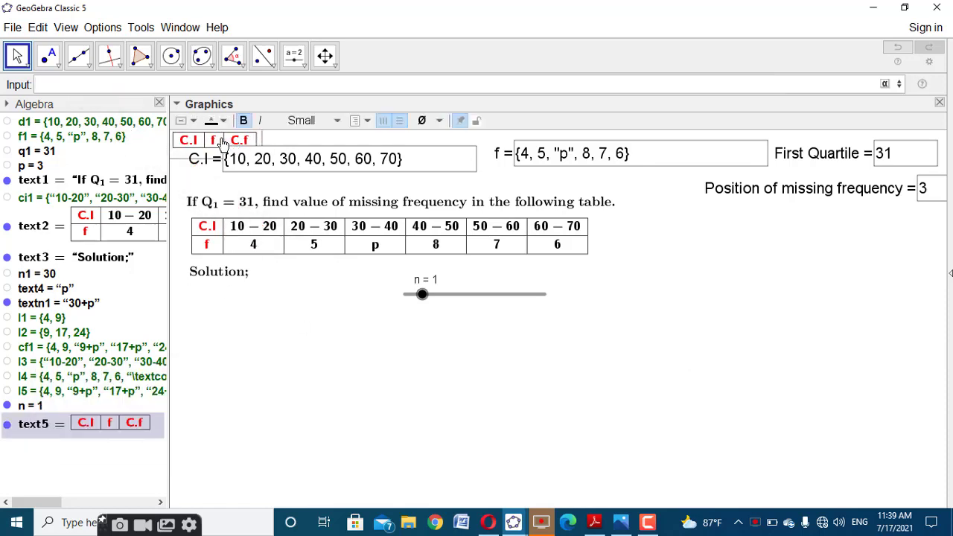
pyautogui.moveTo(211, 143); pyautogui.dragTo(228, 313)
# Raise slider n step by step to 8 to fill the frequency table, repositioning the slider above the table.
pyautogui.moveTo(424, 298); pyautogui.dragTo(459, 274)
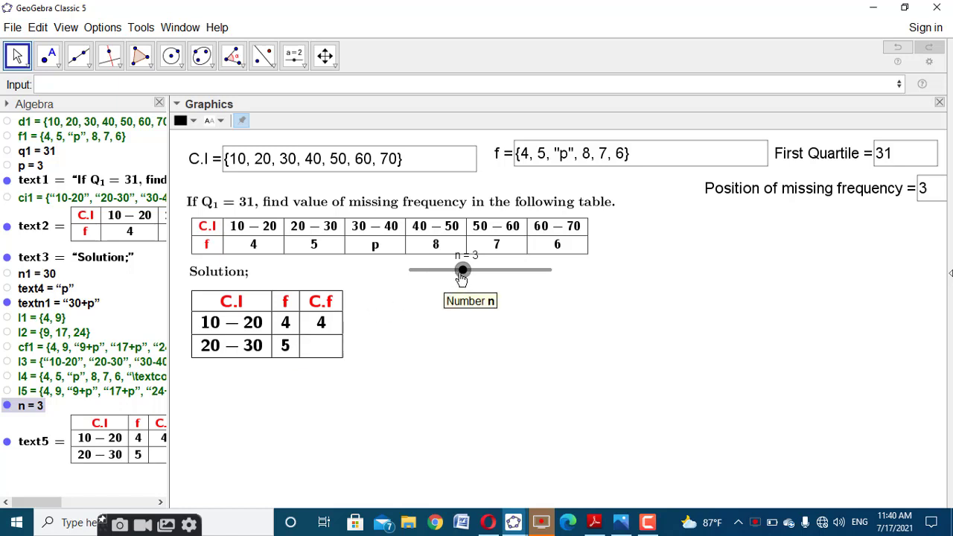
pyautogui.moveTo(459, 278); pyautogui.dragTo(477, 276)
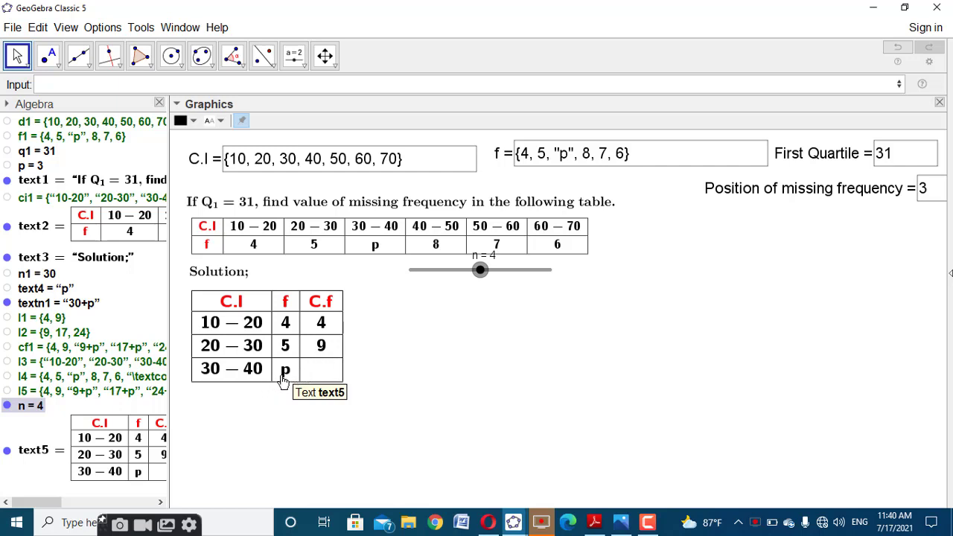
pyautogui.moveTo(488, 277); pyautogui.dragTo(497, 275)
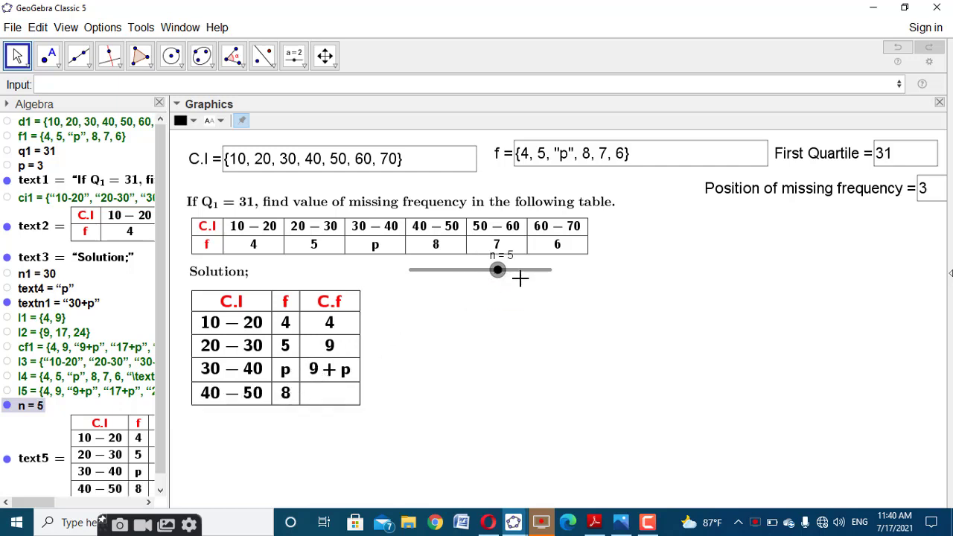
pyautogui.moveTo(506, 277); pyautogui.dragTo(513, 277)
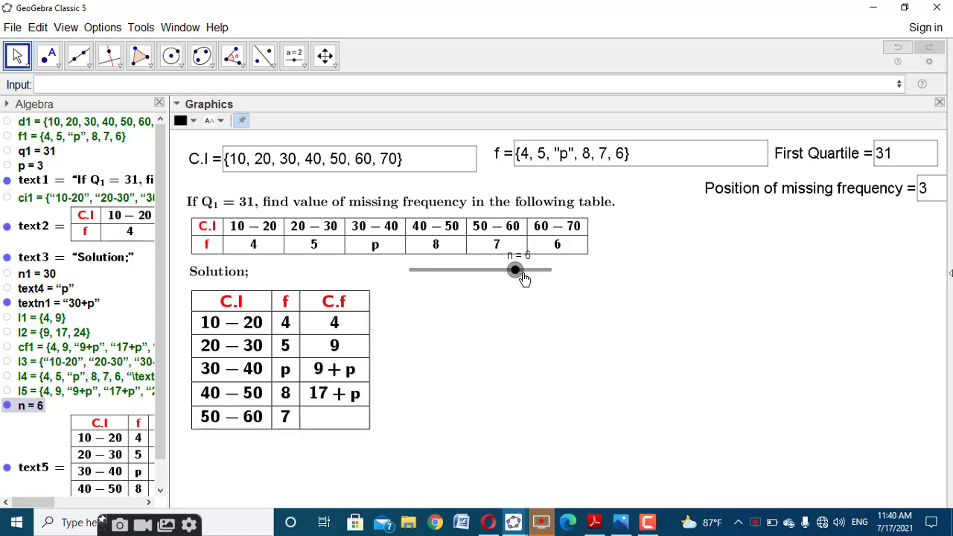
pyautogui.moveTo(519, 279); pyautogui.dragTo(549, 272)
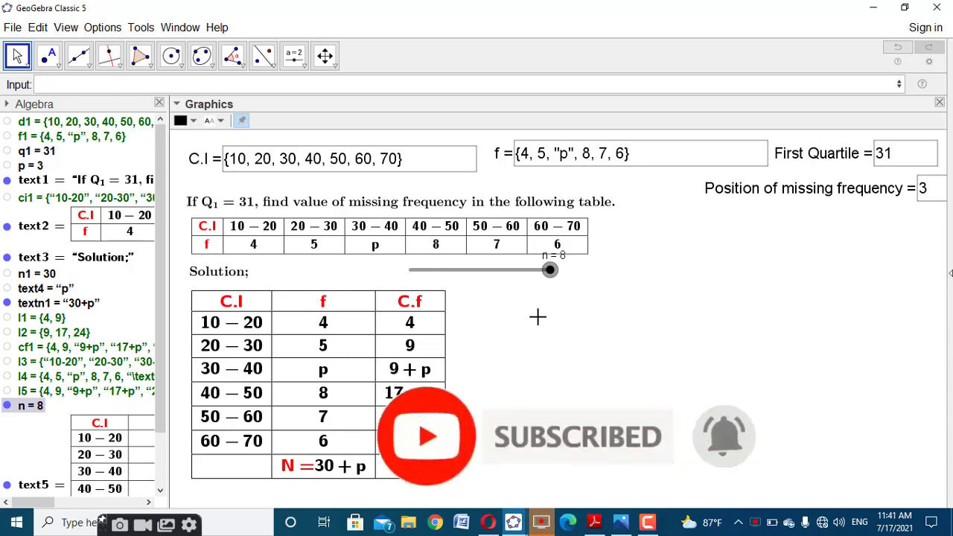
pyautogui.moveTo(518, 269); pyautogui.dragTo(457, 275)
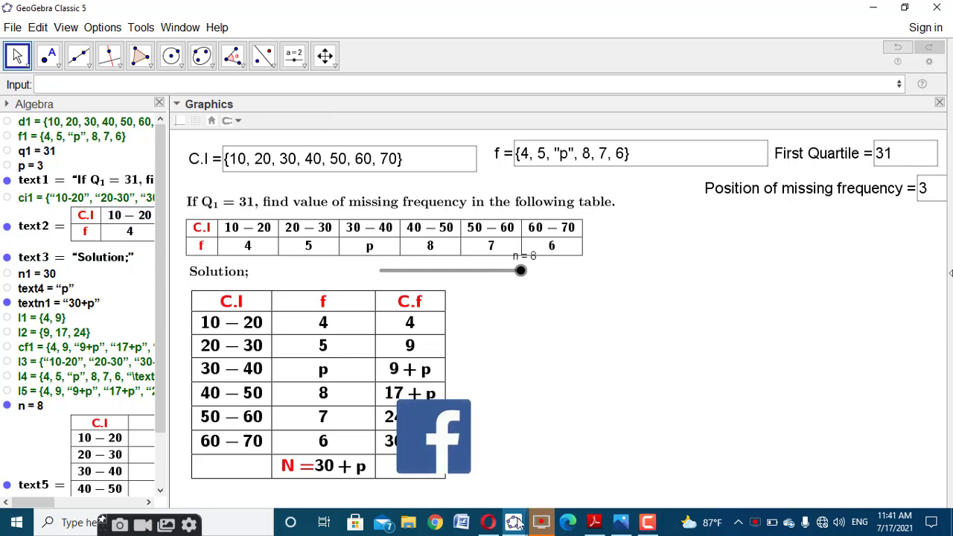
# Check the solution wording in the finished file "final missing frequency of Q1 continous series.ggb".
pyautogui.moveTo(513, 521)
pyautogui.moveTo(439, 447)
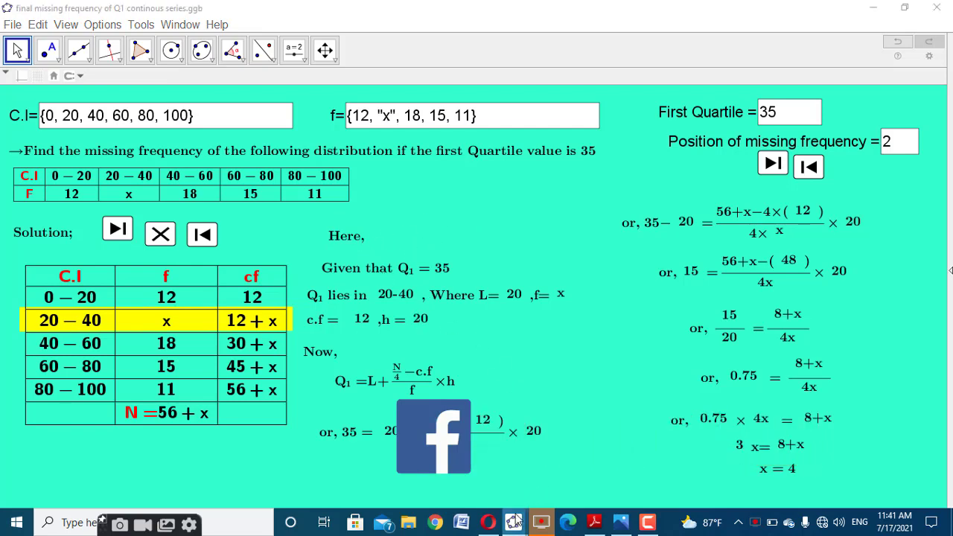
pyautogui.click(557, 461)
# Add the LaTeX text "\text{Here,}" and place it beside the cumulative frequency table, just under the slider.
pyautogui.click(295, 65)
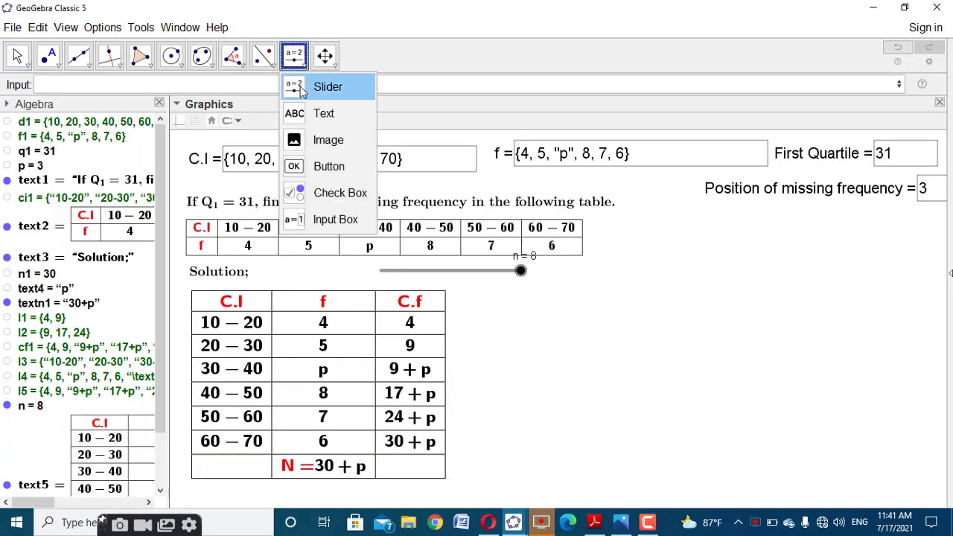
pyautogui.click(321, 111)
pyautogui.click(601, 463)
pyautogui.click(493, 220)
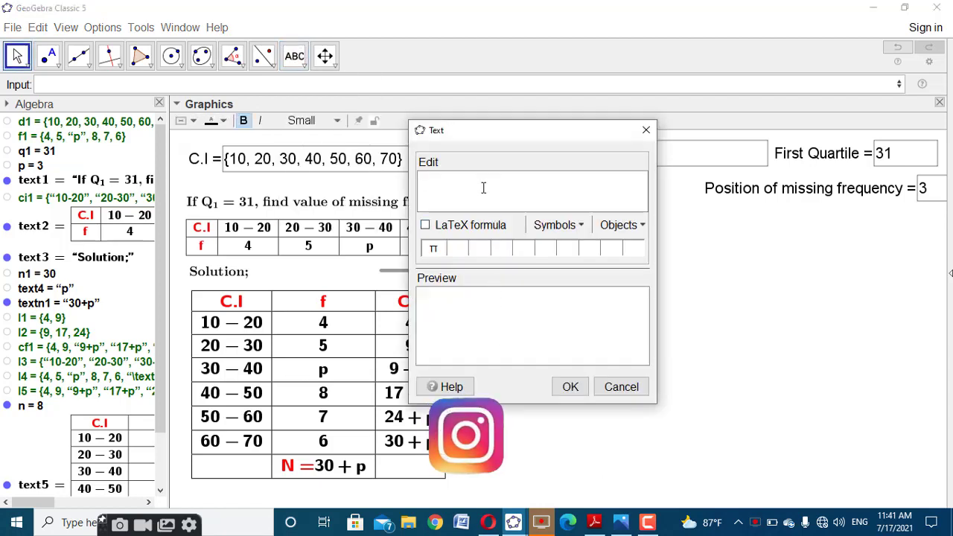
pyautogui.click(483, 187)
pyautogui.write('\\te')
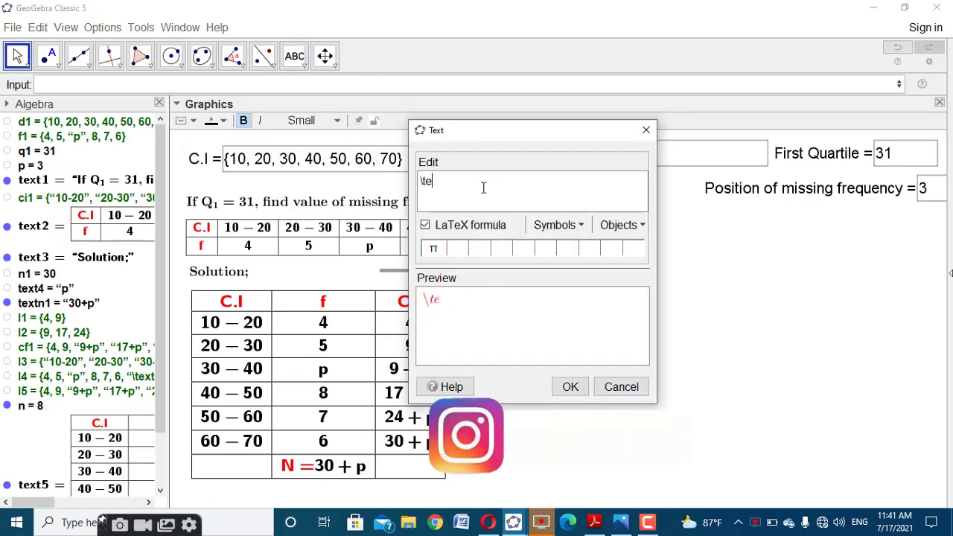
pyautogui.write('xt{H')
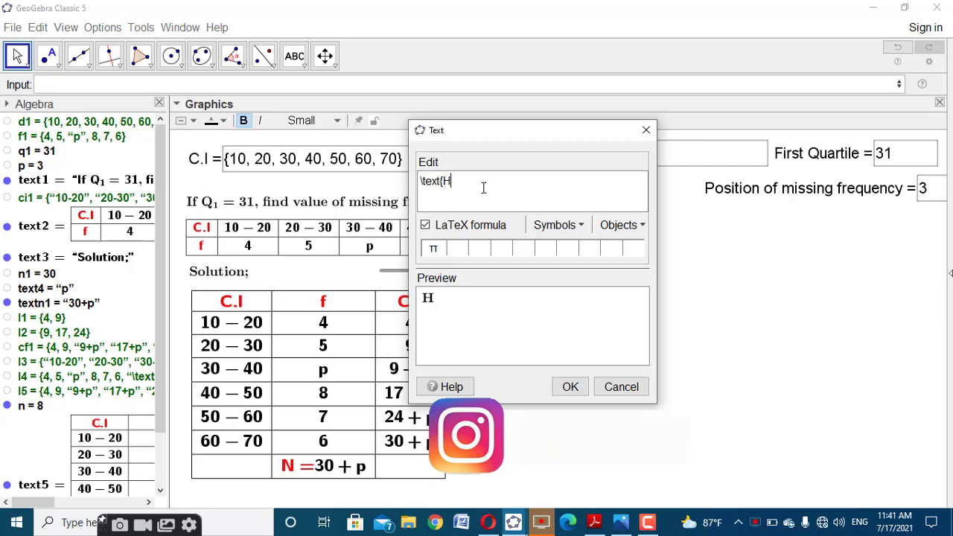
pyautogui.write('ere,')
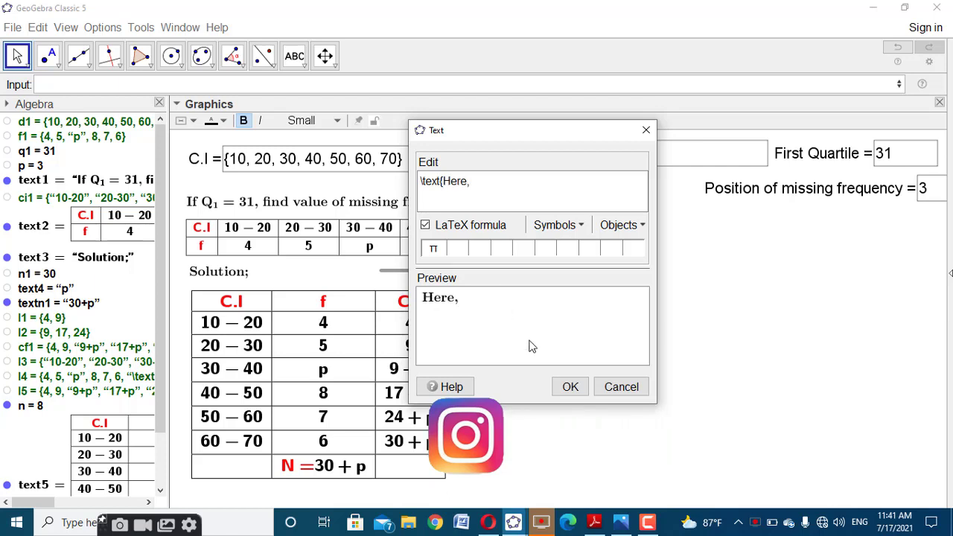
pyautogui.write('}')
pyautogui.click(571, 386)
pyautogui.moveTo(612, 472); pyautogui.dragTo(509, 301)
# Add a LaTeX text reading "Given That, Q_1 =" followed by the linked object q1, and place it below "Here,".
pyautogui.click(539, 358)
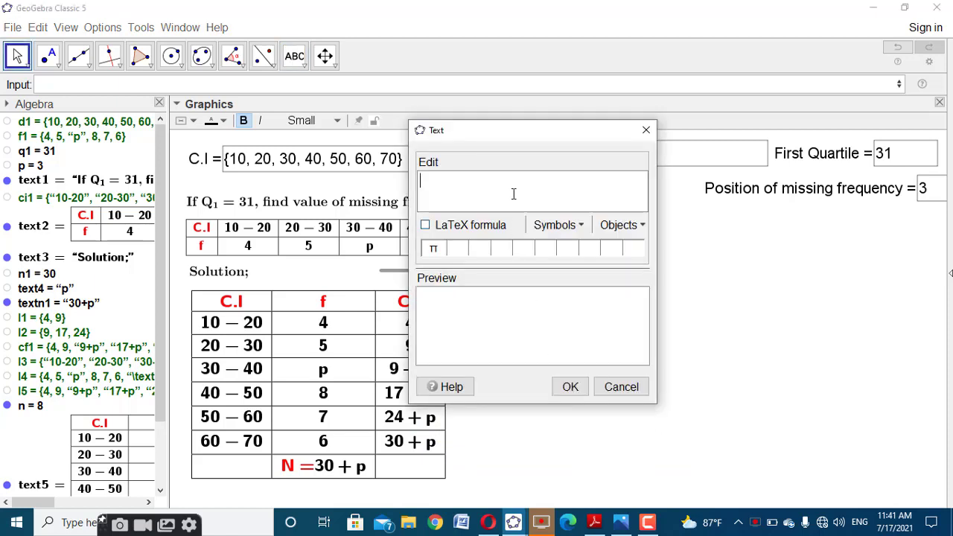
pyautogui.write('\\text{Given ')
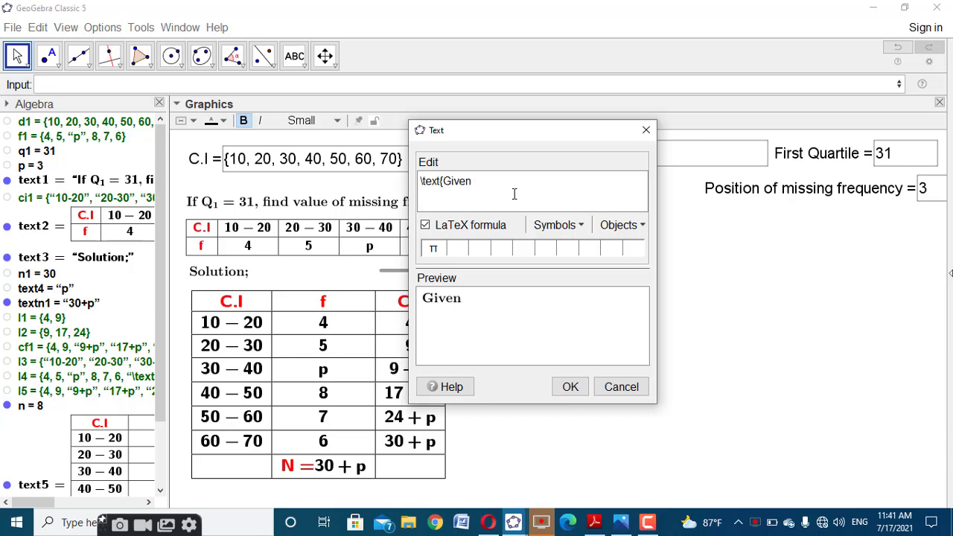
pyautogui.write('That,')
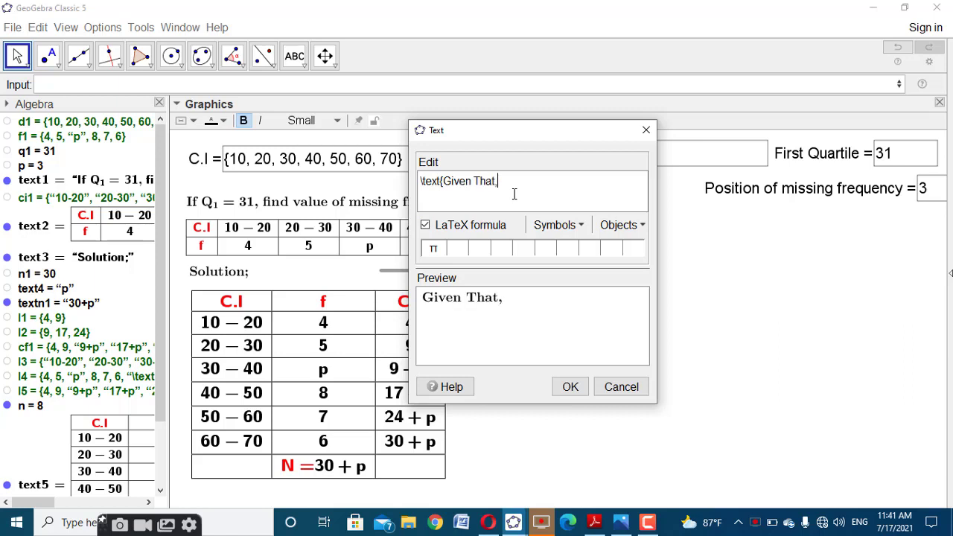
pyautogui.write(' Q_1 =')
pyautogui.click(46, 152)
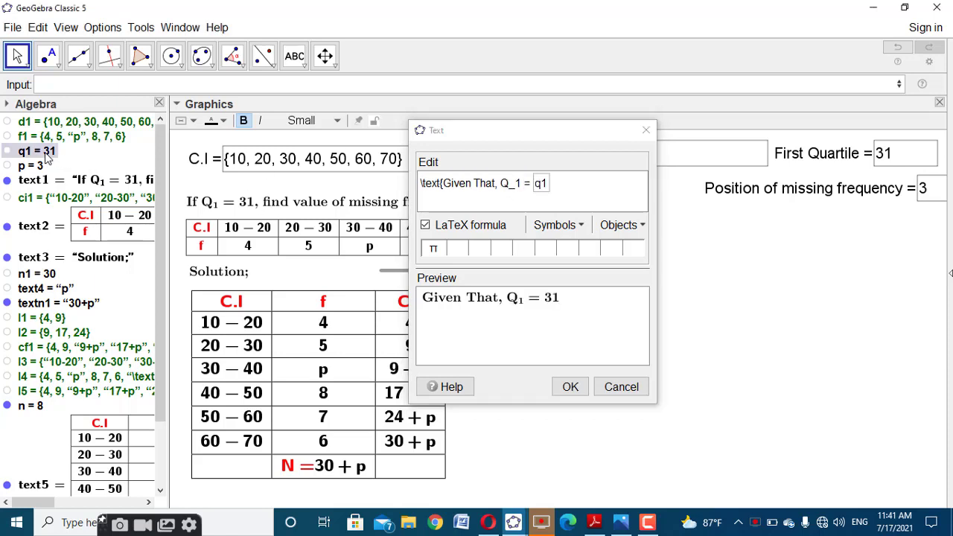
pyautogui.click(571, 387)
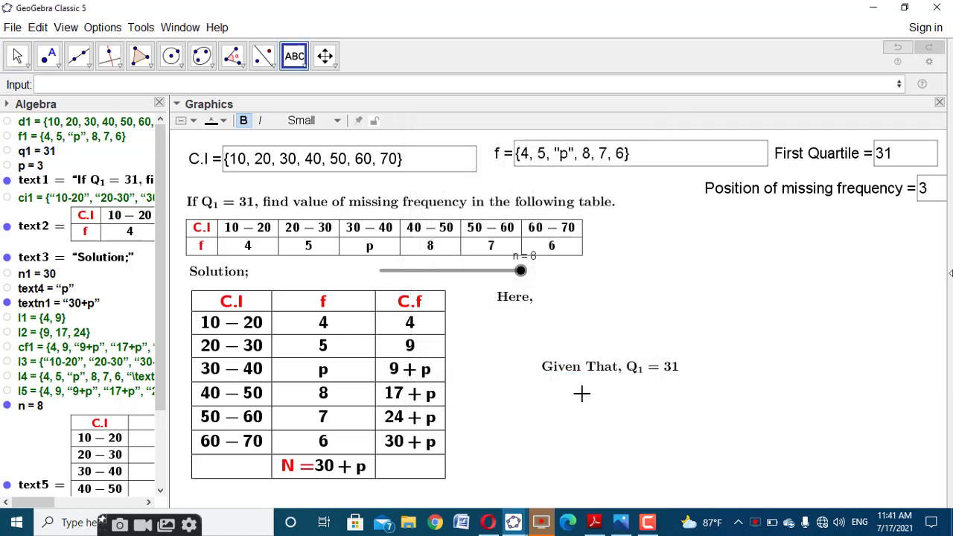
pyautogui.click(551, 398)
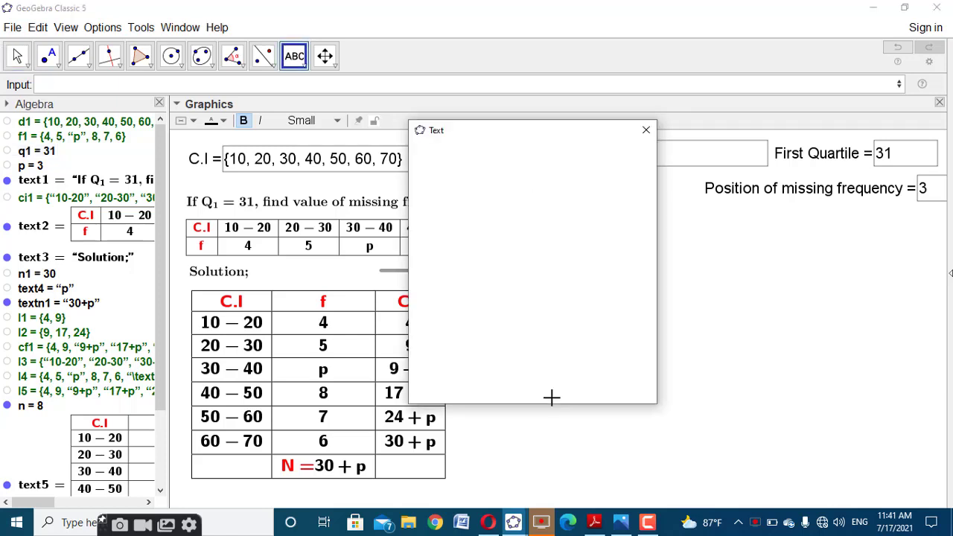
pyautogui.click(646, 129)
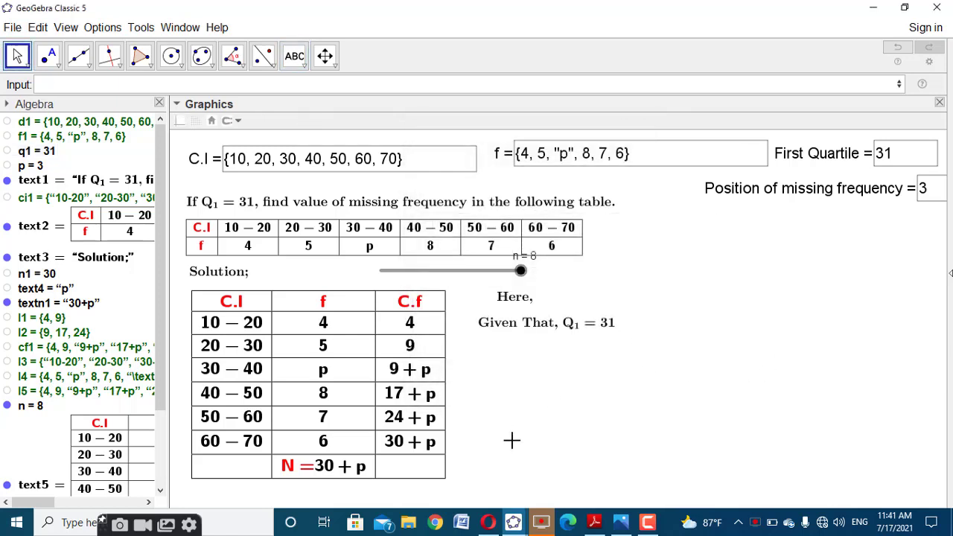
# Examine the lines following the given Q1 value in the finished example file, and return to the working file.
pyautogui.click(446, 422)
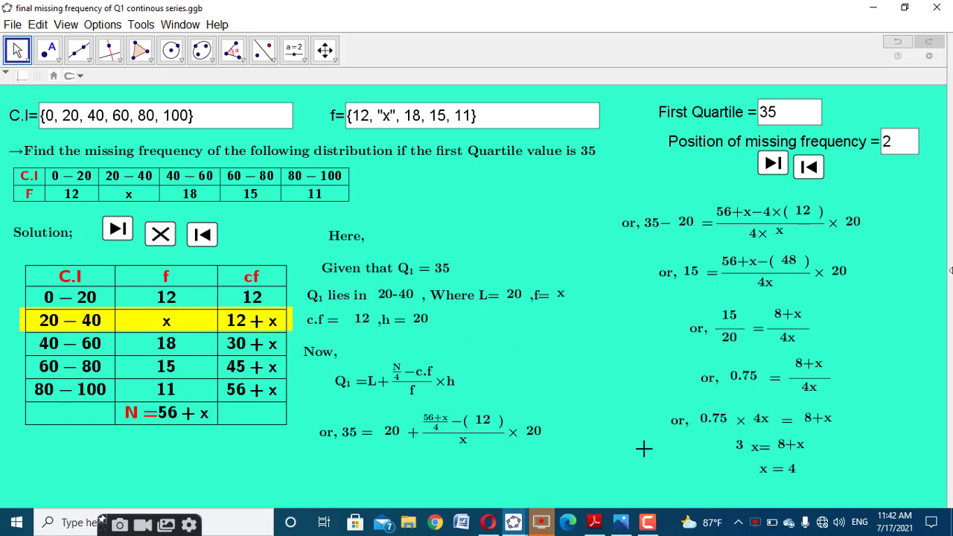
pyautogui.click(513, 522)
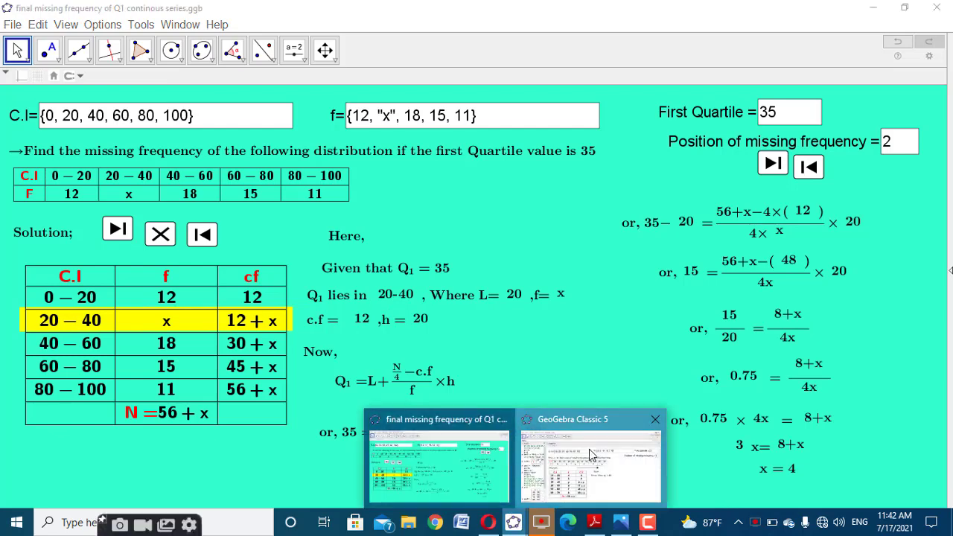
pyautogui.click(589, 449)
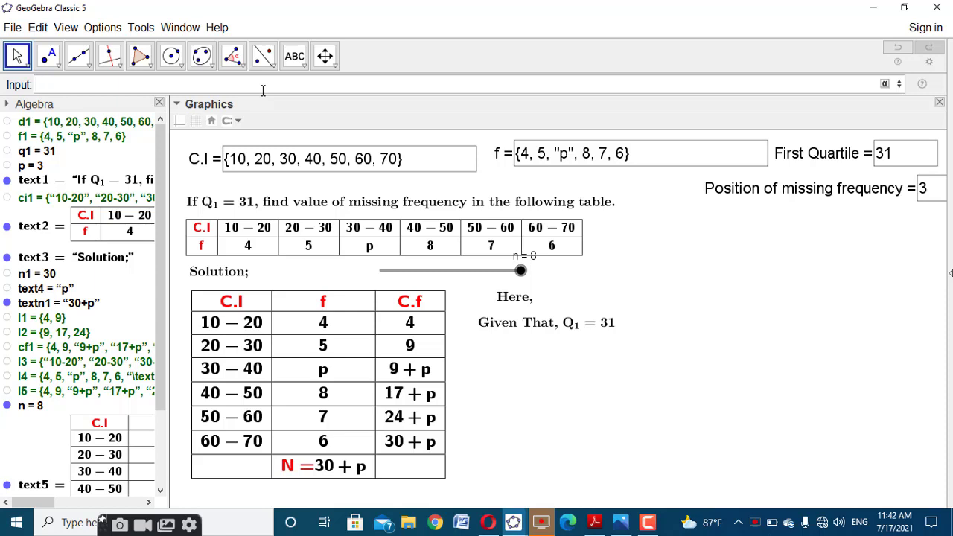
# Begin a RemoveUndefined command containing a Sequence with expression, variable, start and end values, whose expression is an If with condition, then and else.
pyautogui.press('BackSpace')
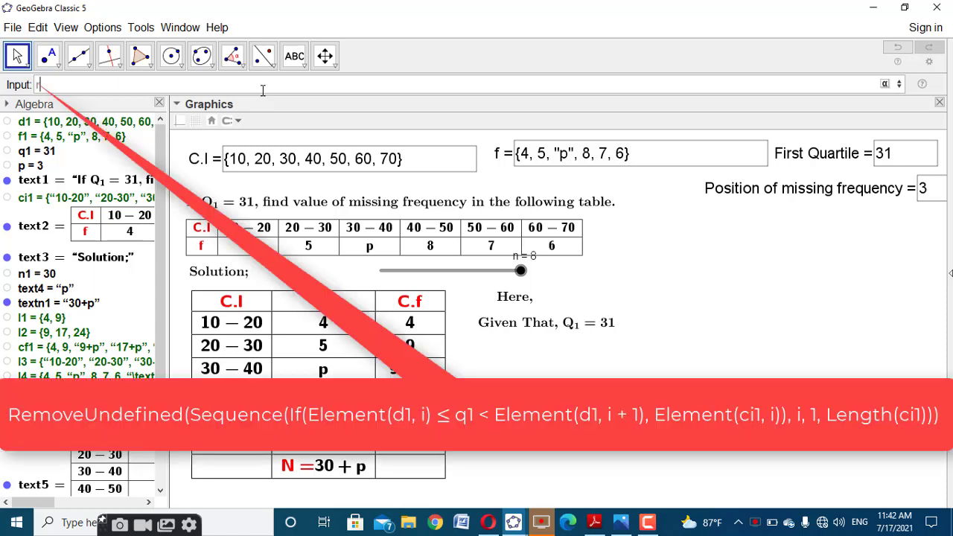
pyautogui.write('remo')
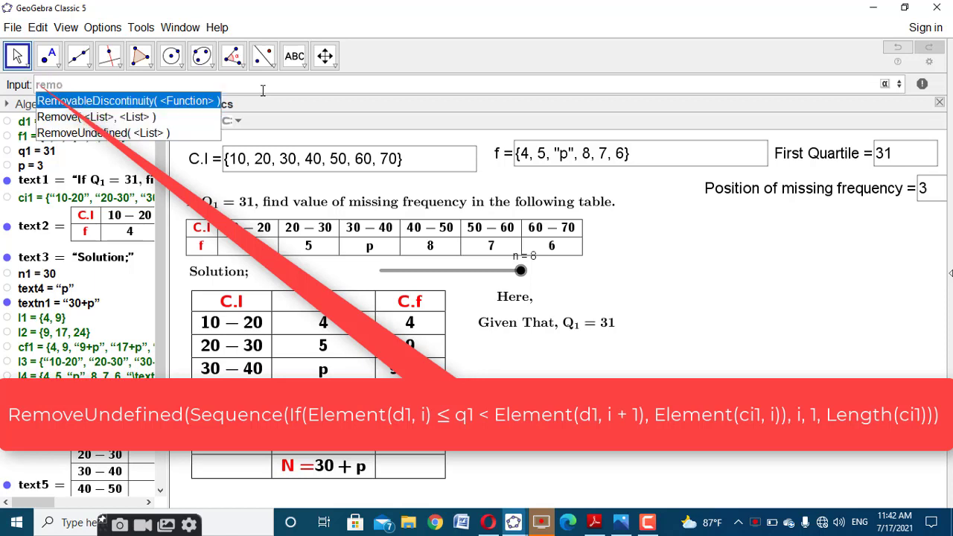
pyautogui.click(93, 132)
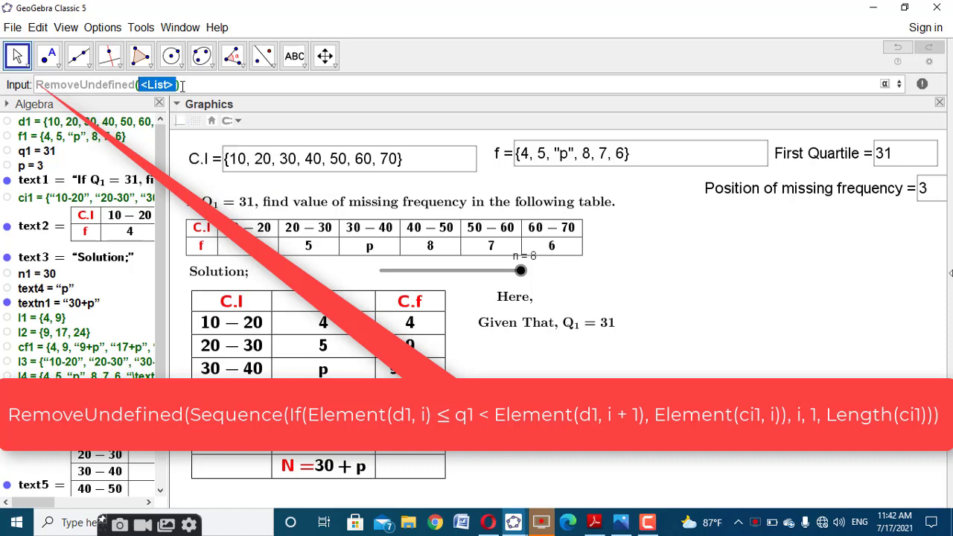
pyautogui.write('seq')
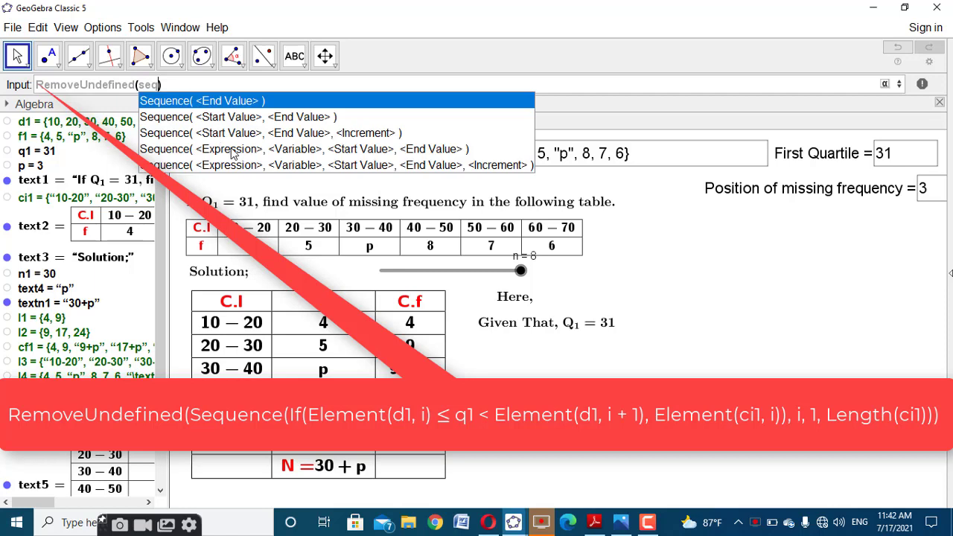
pyautogui.click(233, 149)
pyautogui.write('if')
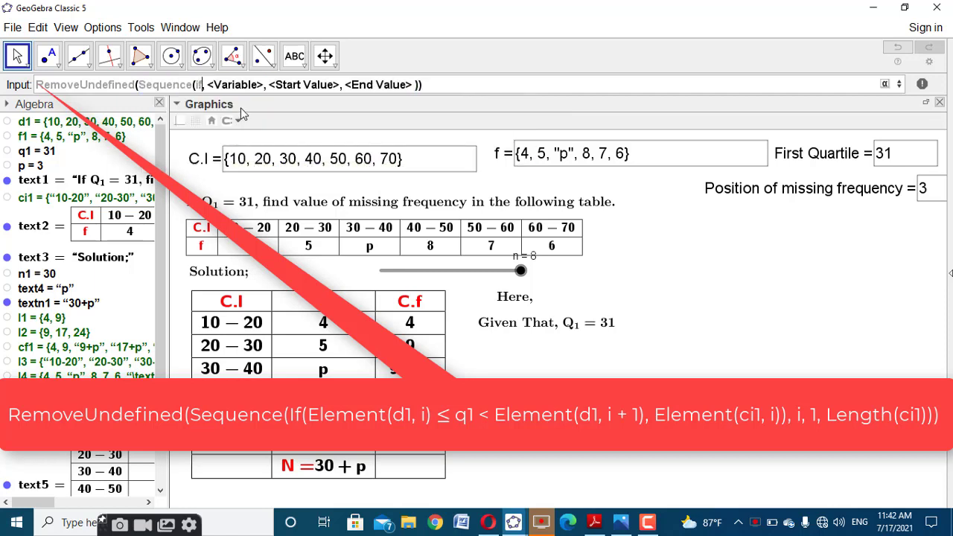
pyautogui.click(251, 117)
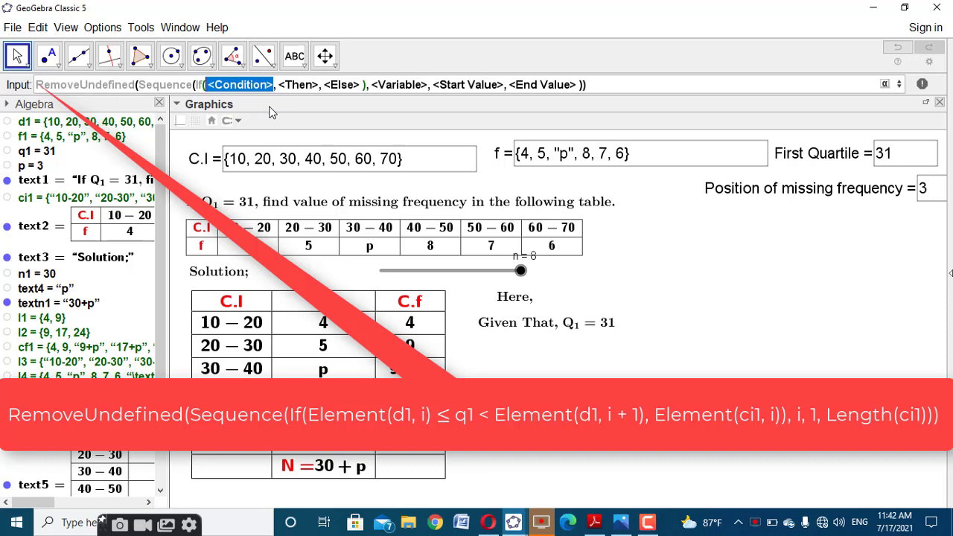
pyautogui.write('d')
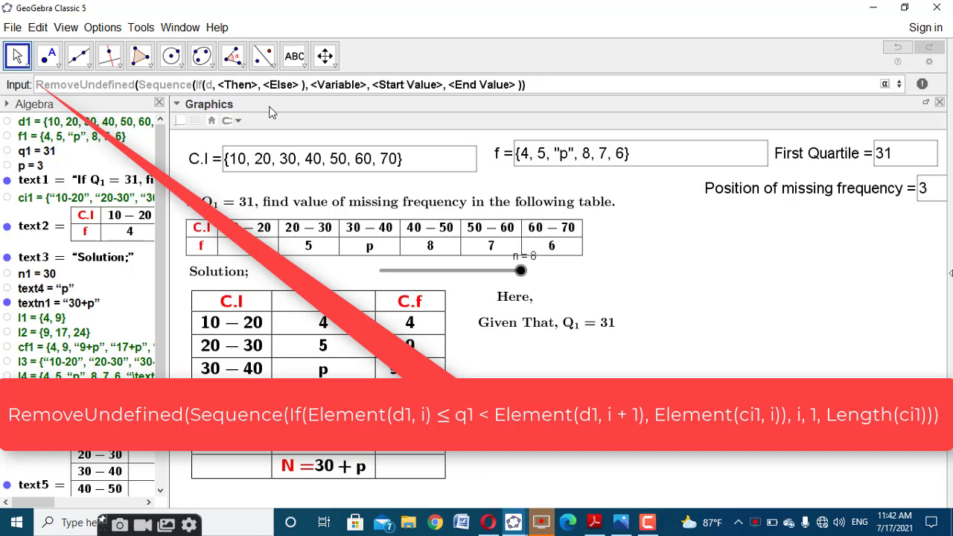
pyautogui.write('1')
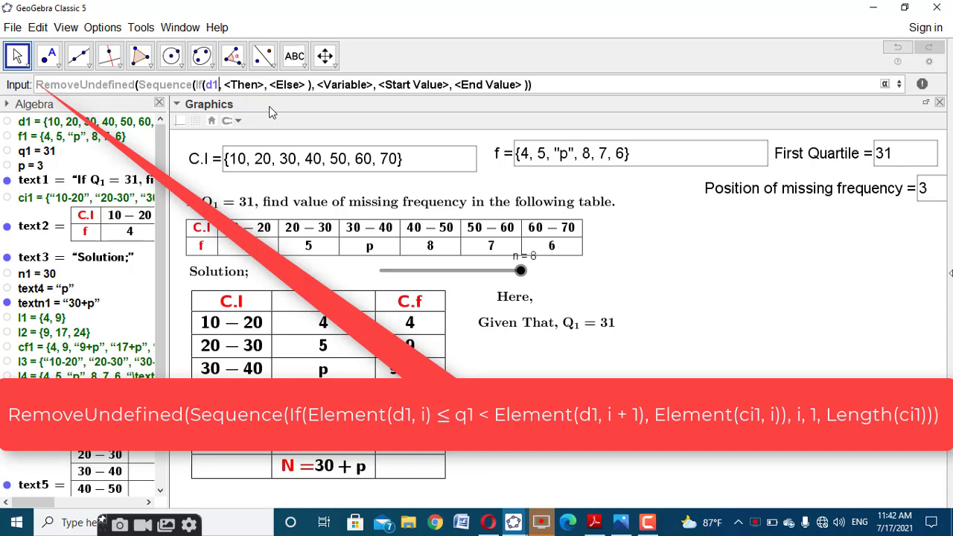
pyautogui.press('BackSpace')
pyautogui.press('BackSpace')
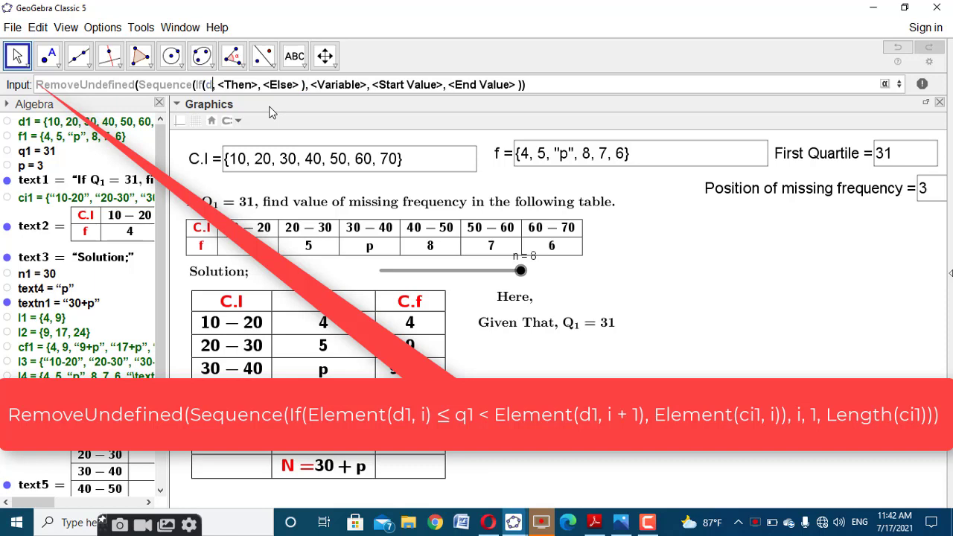
# Enter the first part of the If condition as Element(d1, i)<=q1.
pyautogui.write('El')
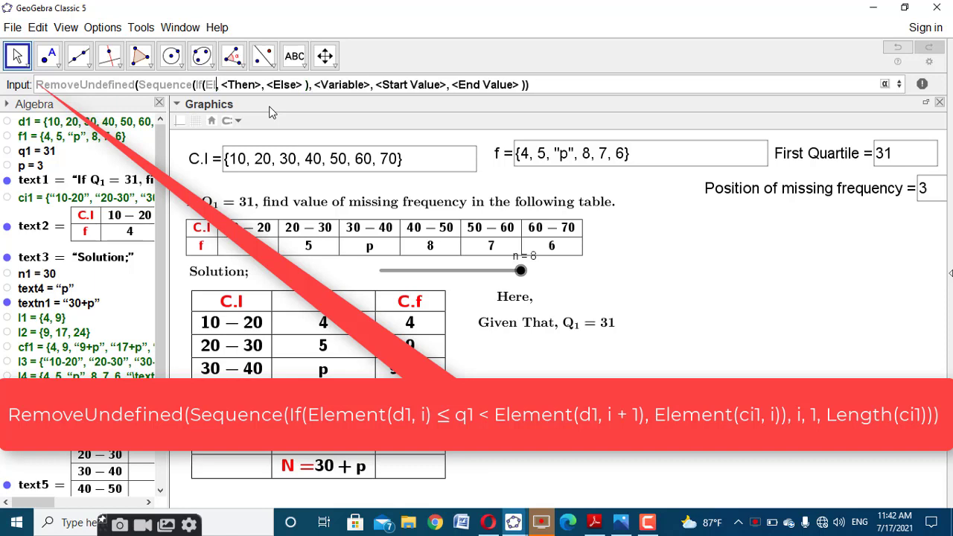
pyautogui.write('em')
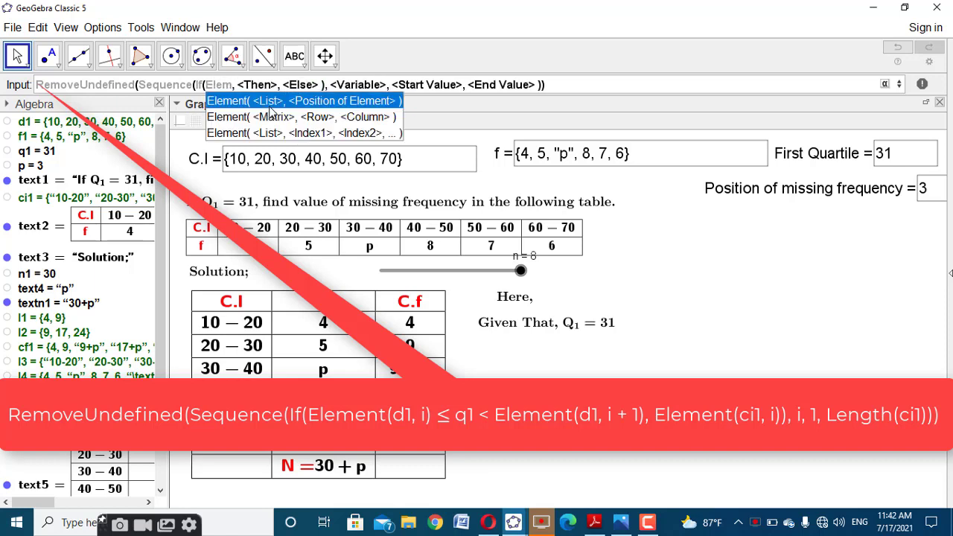
pyautogui.click(274, 103)
pyautogui.write('d1')
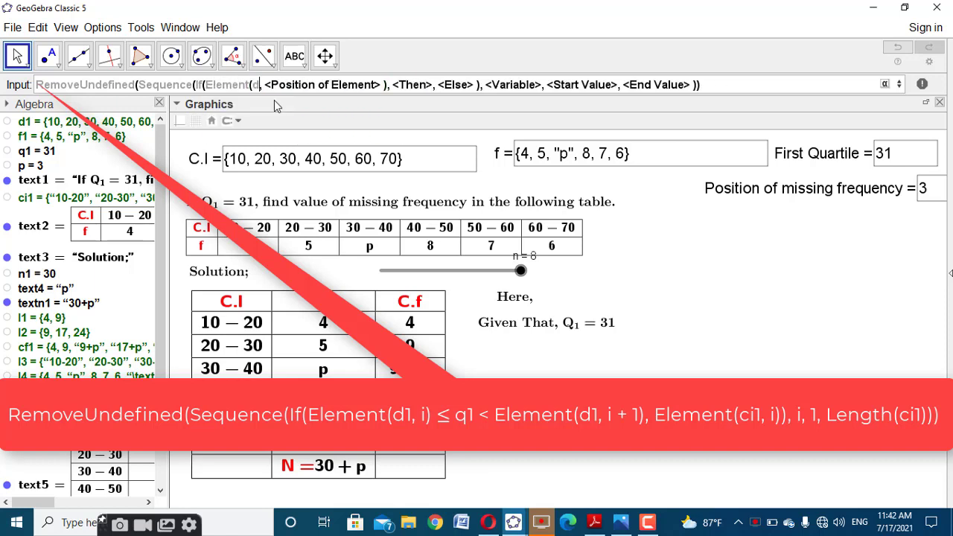
pyautogui.press('Tab')
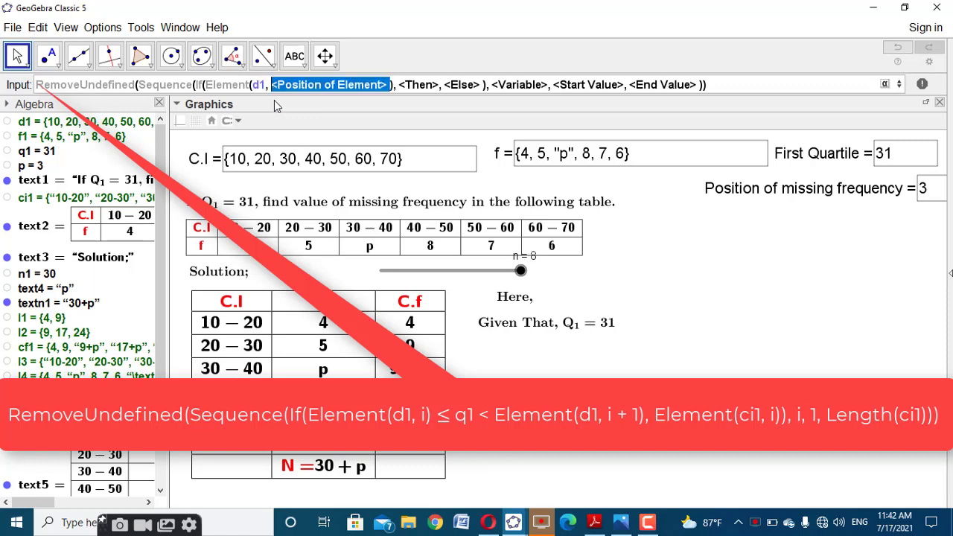
pyautogui.write('i')
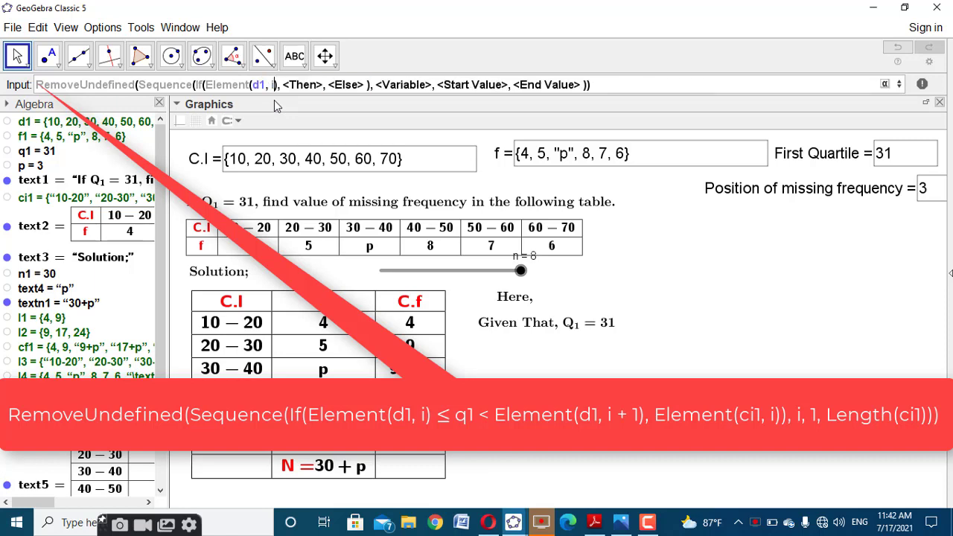
pyautogui.write(')<')
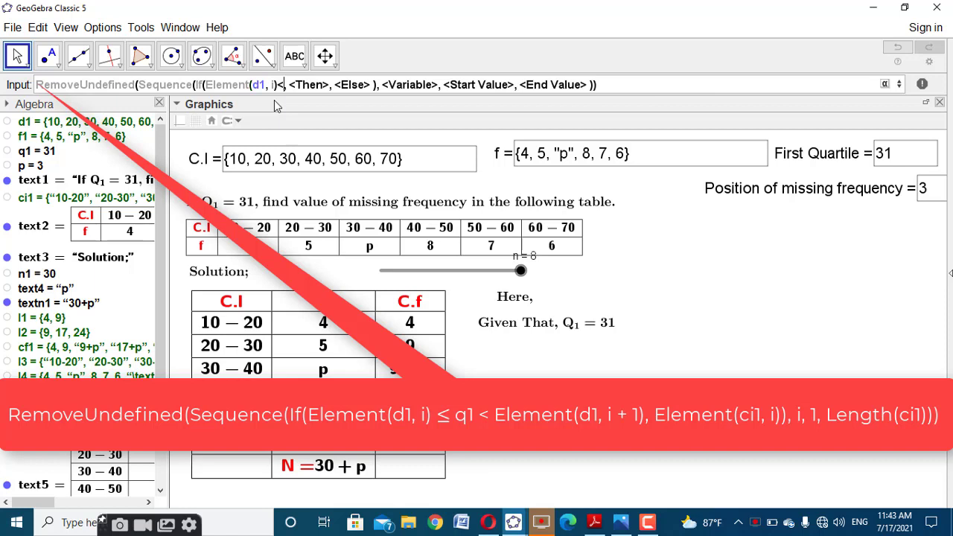
pyautogui.write('=')
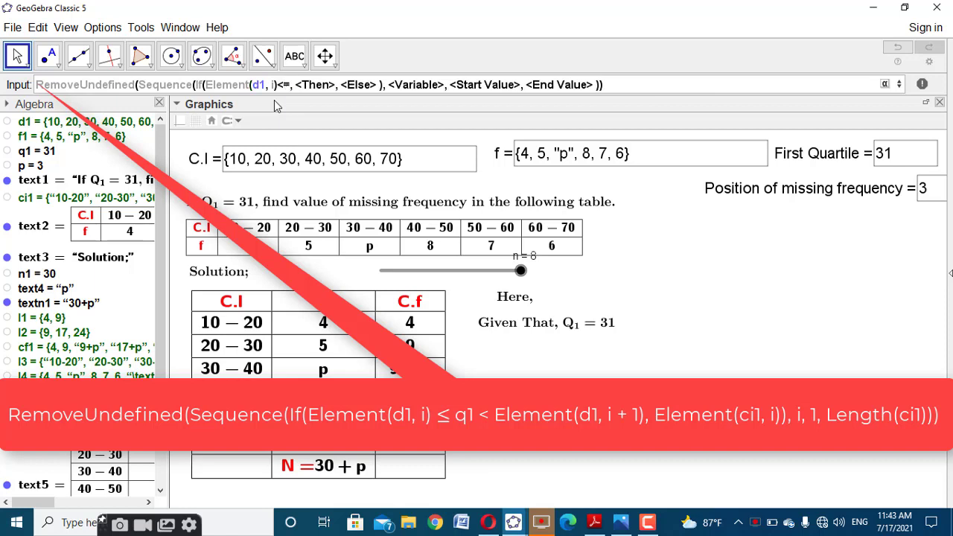
pyautogui.write('q1')
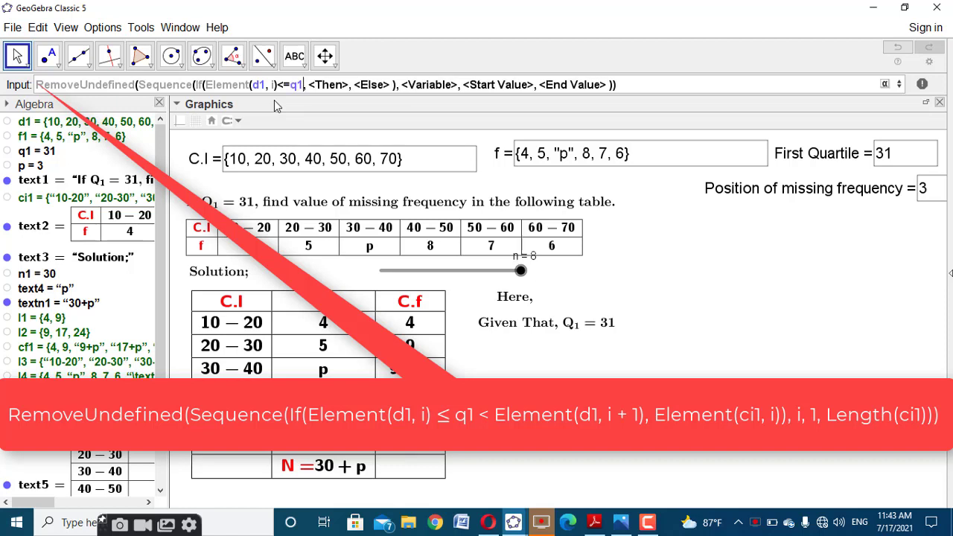
# Extend the If condition with the upper class limit comparison <Element(d1, i+1).
pyautogui.write('<El')
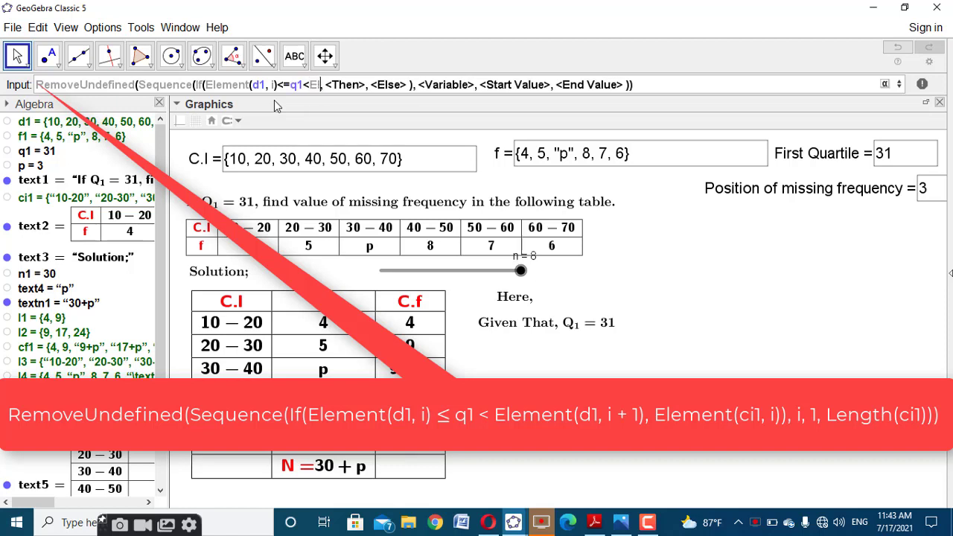
pyautogui.write('em')
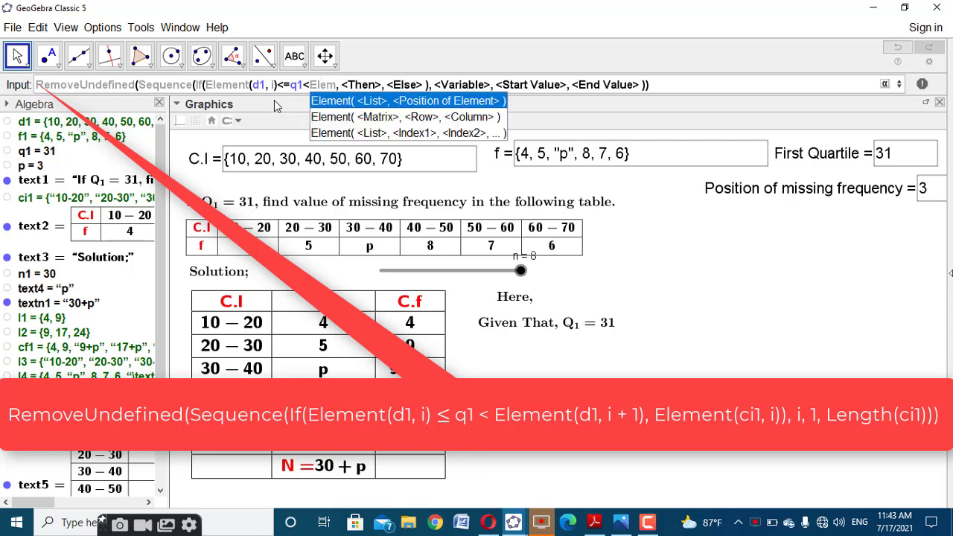
pyautogui.click(356, 107)
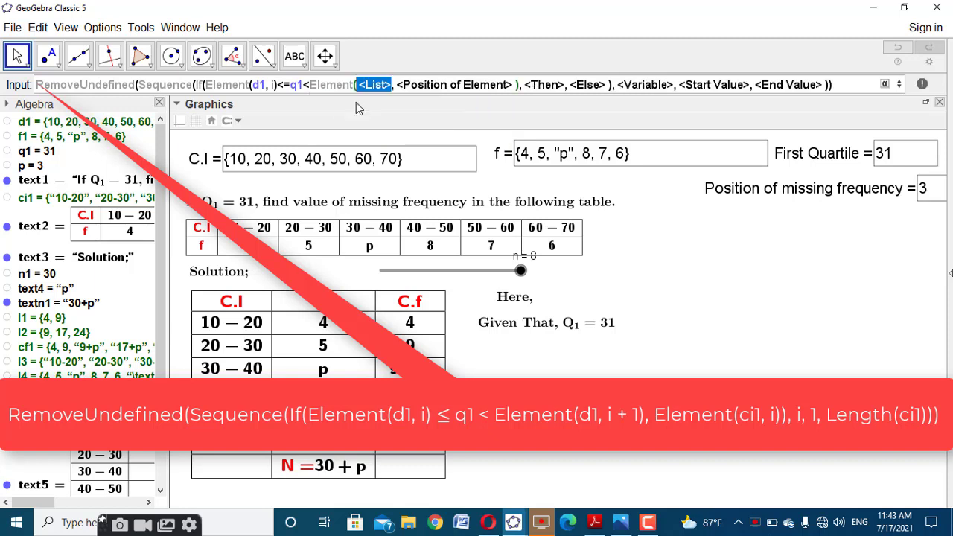
pyautogui.write('d1')
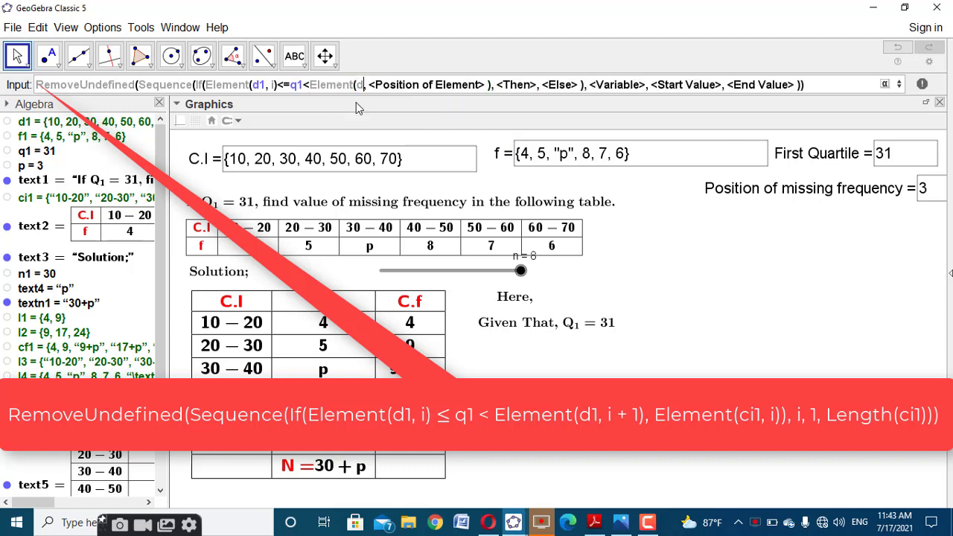
pyautogui.press('Tab')
pyautogui.write('i')
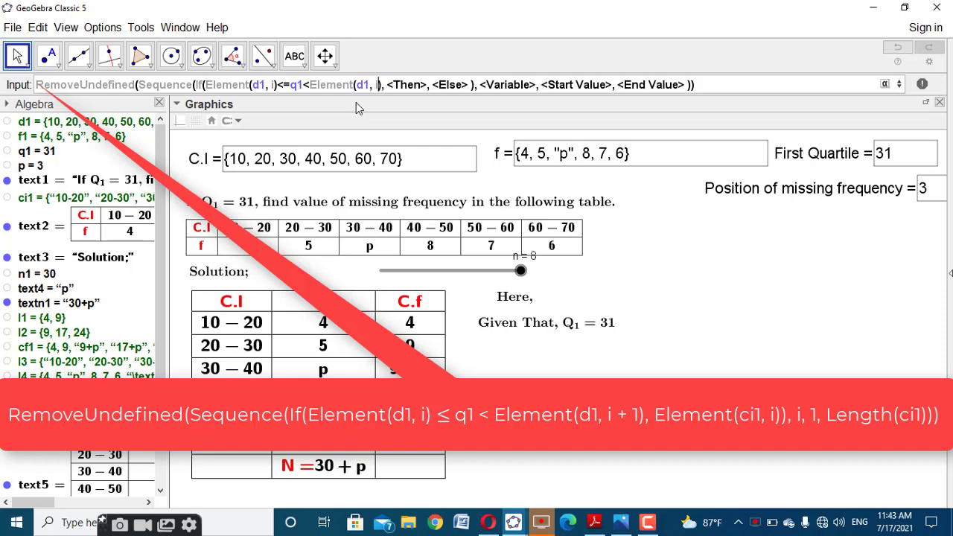
pyautogui.write('+1')
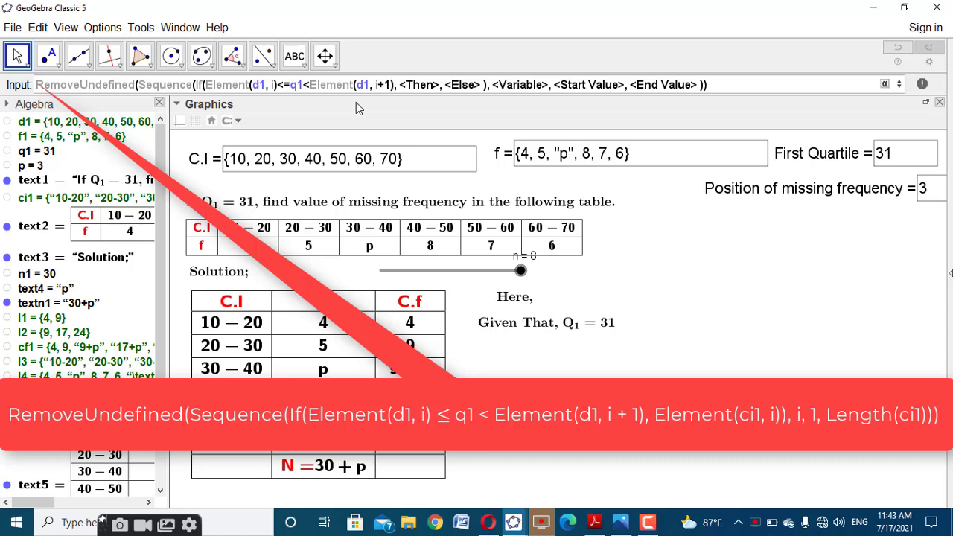
# Set the If command's then-result to Element(ci1, i) and remove its else argument.
pyautogui.press('Tab')
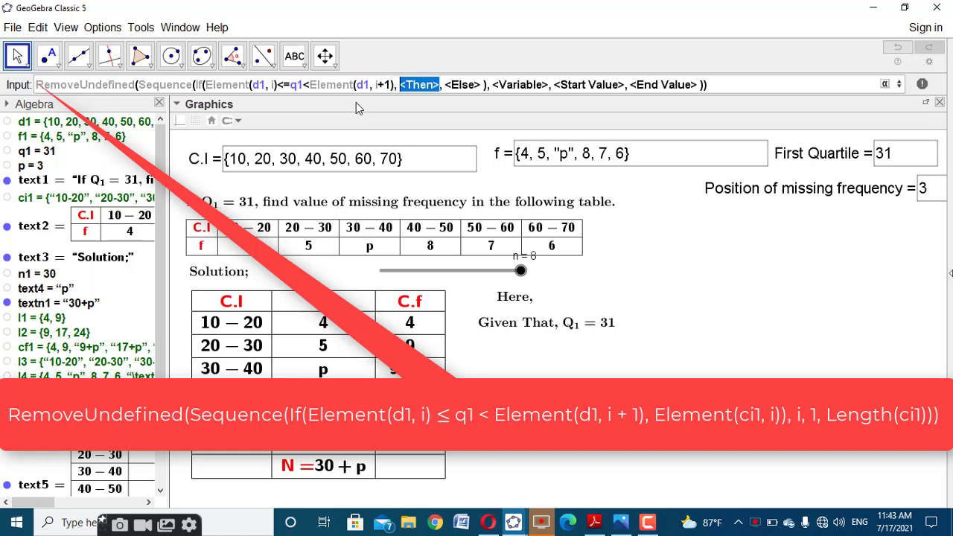
pyautogui.write('Elem')
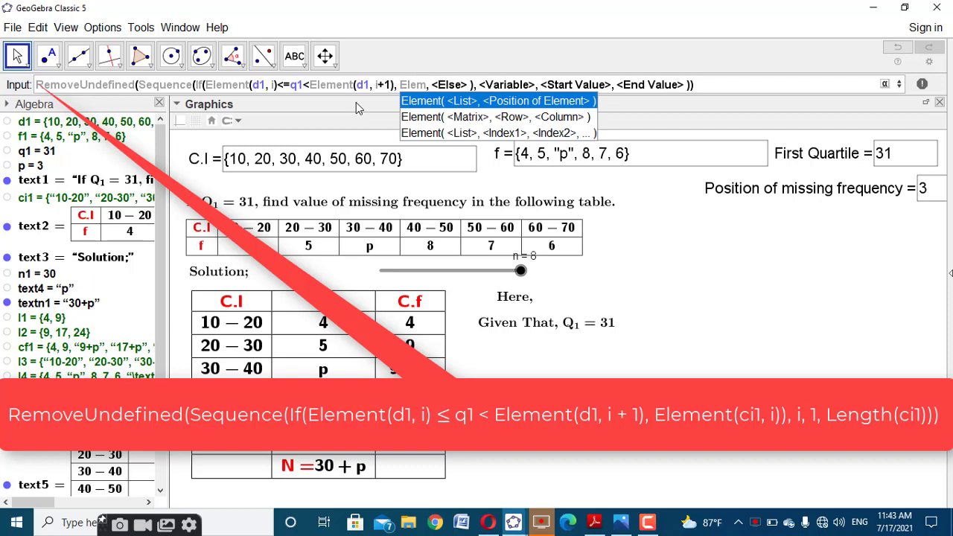
pyautogui.click(428, 106)
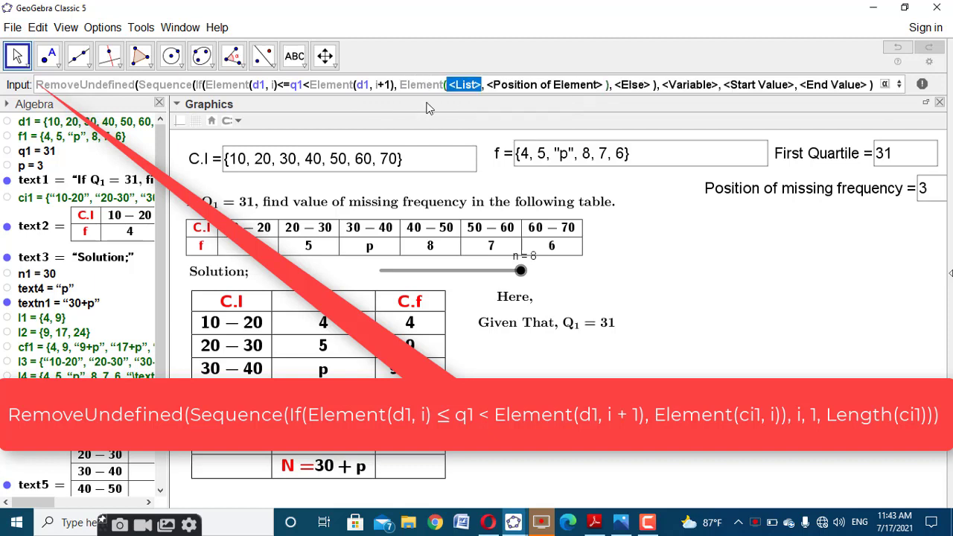
pyautogui.write('c')
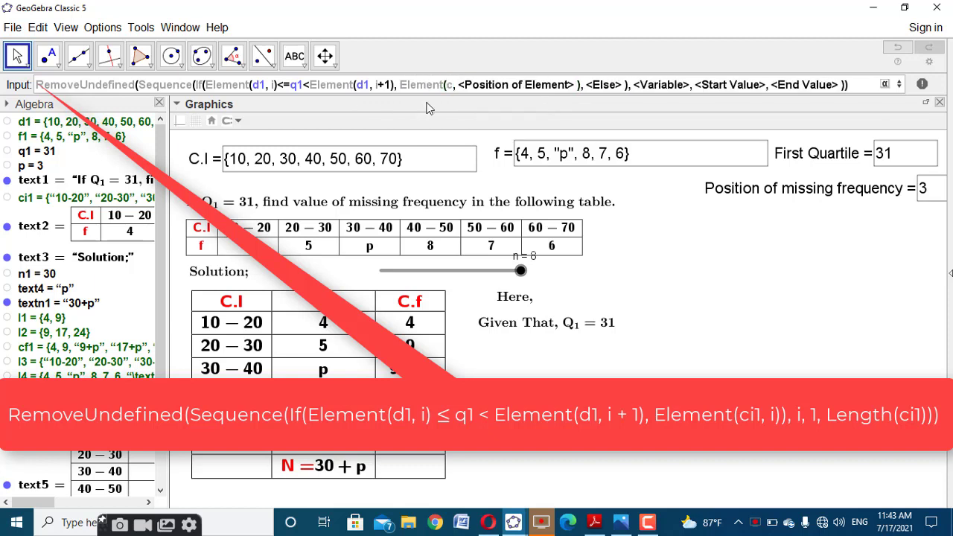
pyautogui.write('i1')
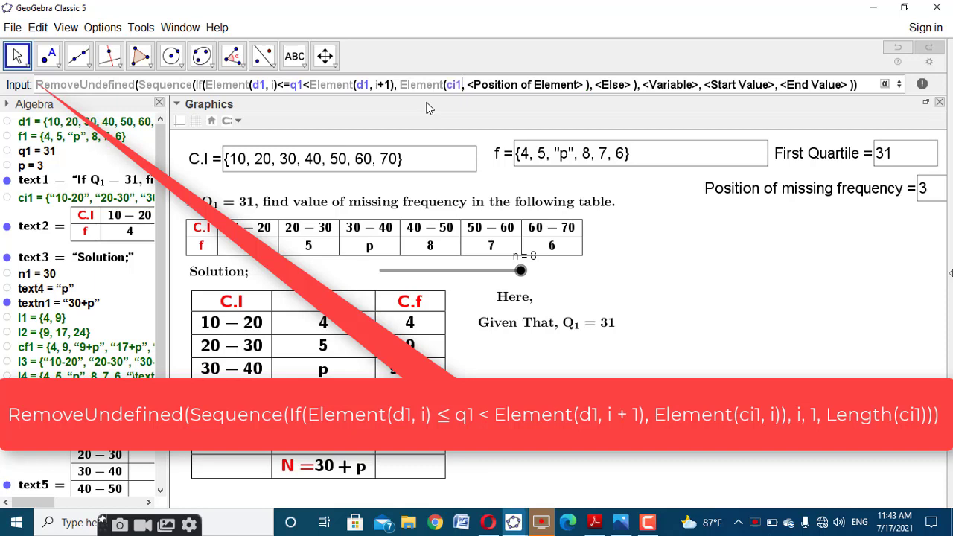
pyautogui.press('Tab')
pyautogui.write('0')
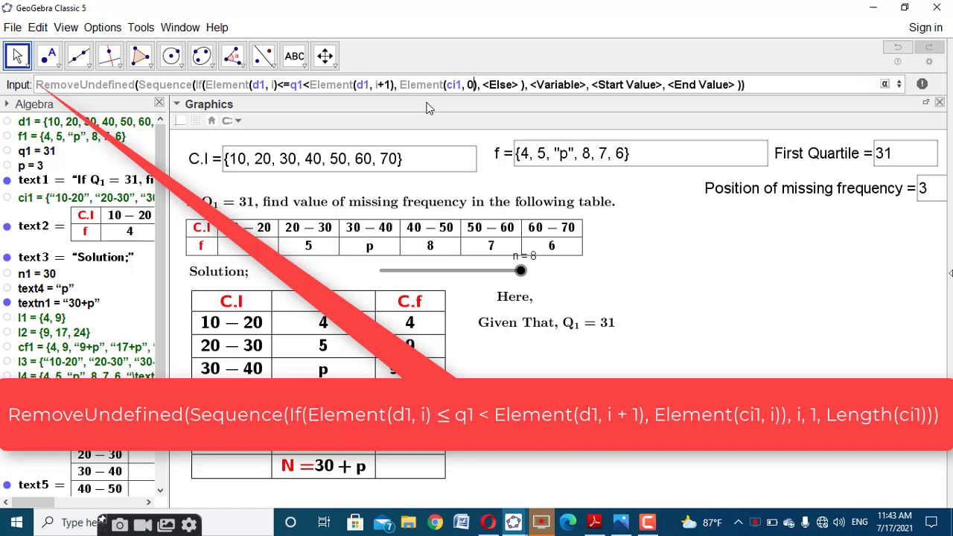
pyautogui.press('BackSpace')
pyautogui.write('i')
pyautogui.press('Tab')
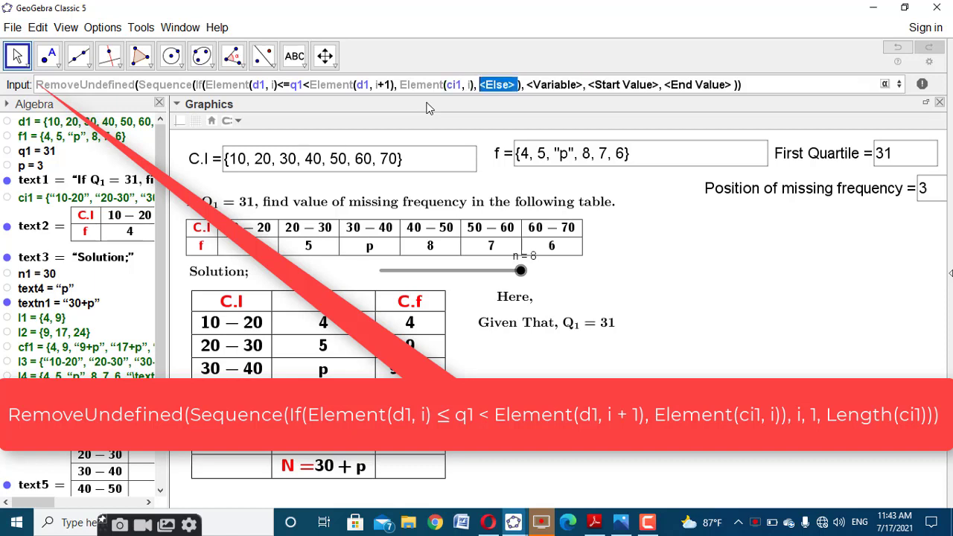
pyautogui.press('BackSpace')
pyautogui.press('BackSpace')
pyautogui.press('BackSpace')
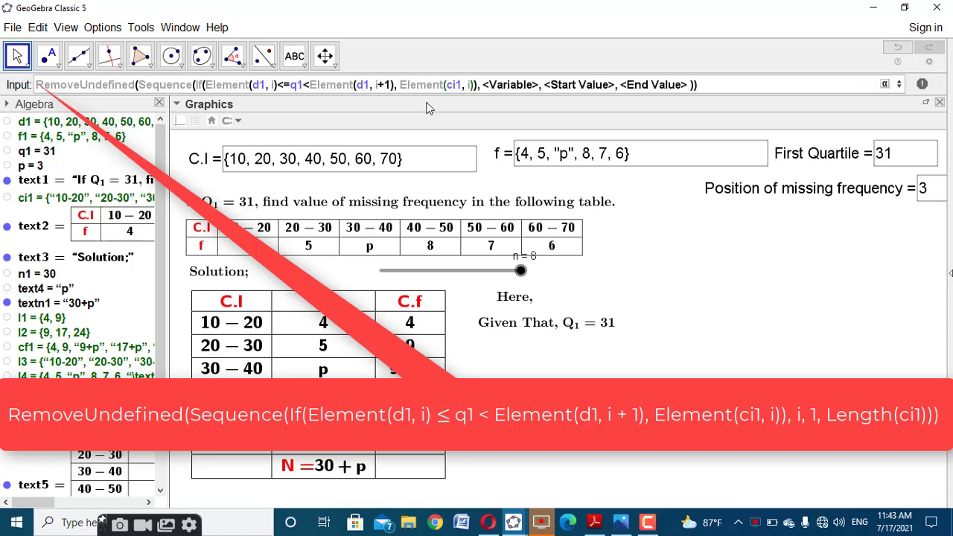
# Complete the Sequence arguments with variable i, start value 1 and end value Length(ci1).
pyautogui.press('Tab')
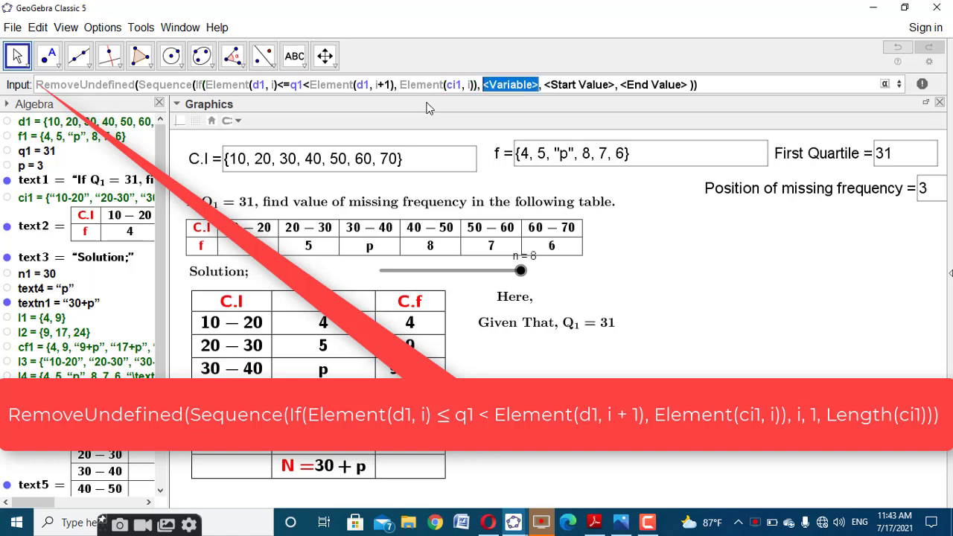
pyautogui.write('i')
pyautogui.press('Tab')
pyautogui.write('1')
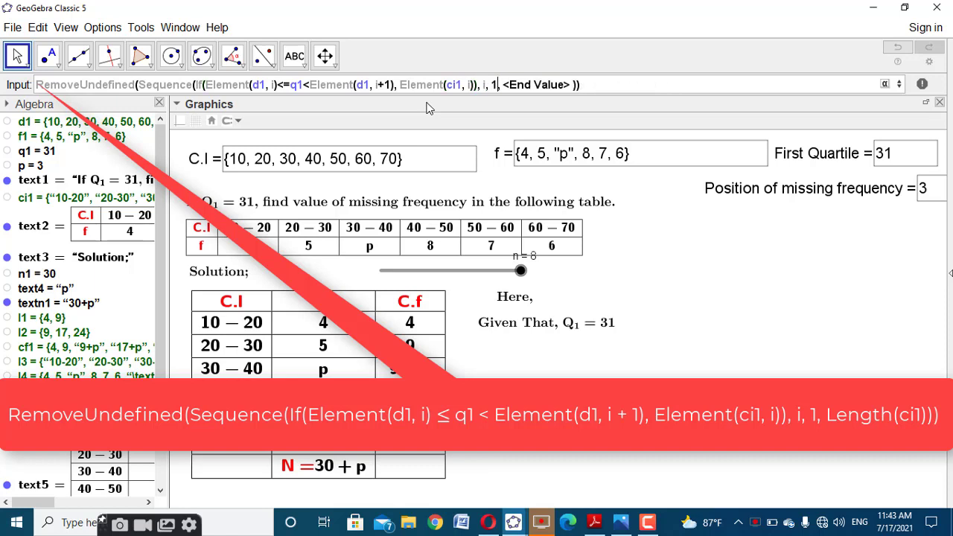
pyautogui.press('Tab')
pyautogui.write('lengt')
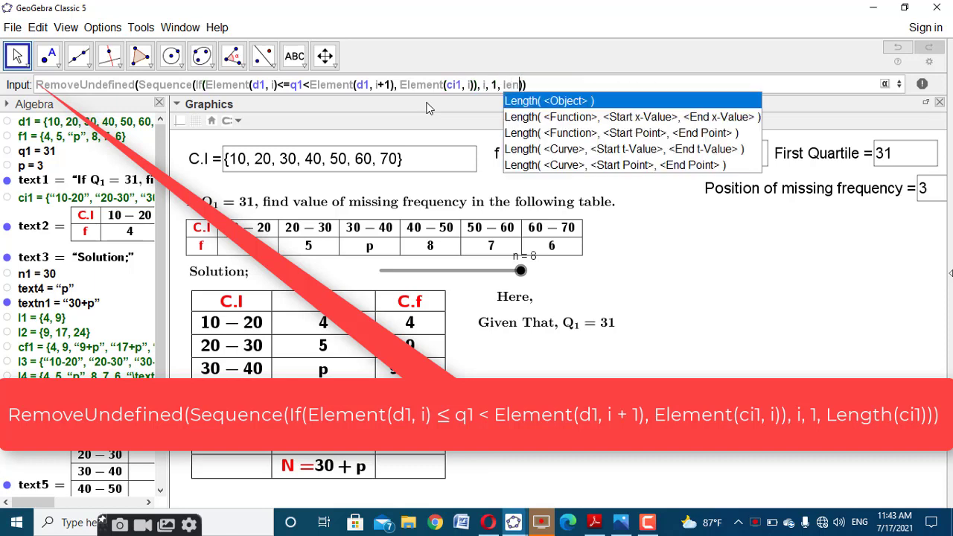
pyautogui.write('h')
pyautogui.click(539, 102)
pyautogui.write('ci1')
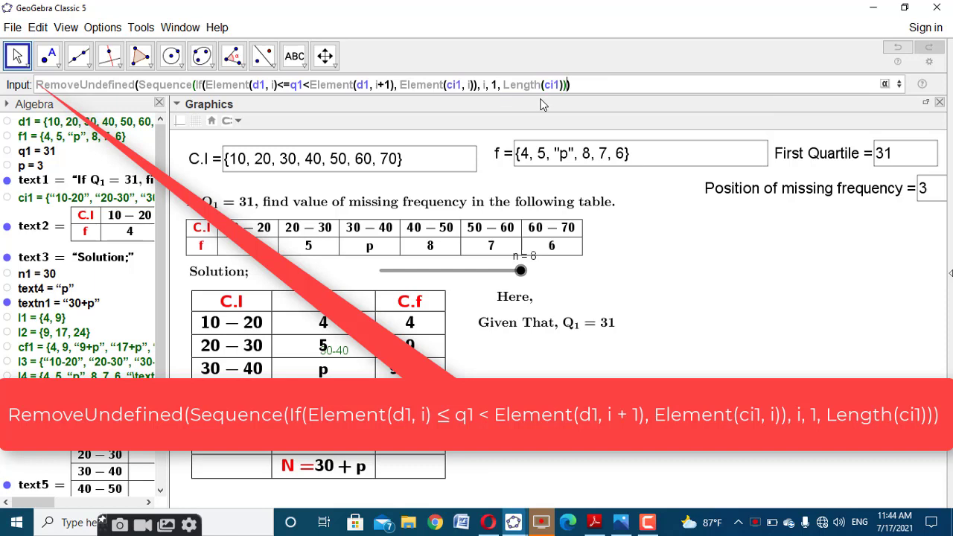
# Create the quartile-class list from the completed RemoveUndefined command and shift the cumulative frequency table slightly.
pyautogui.press('Return')
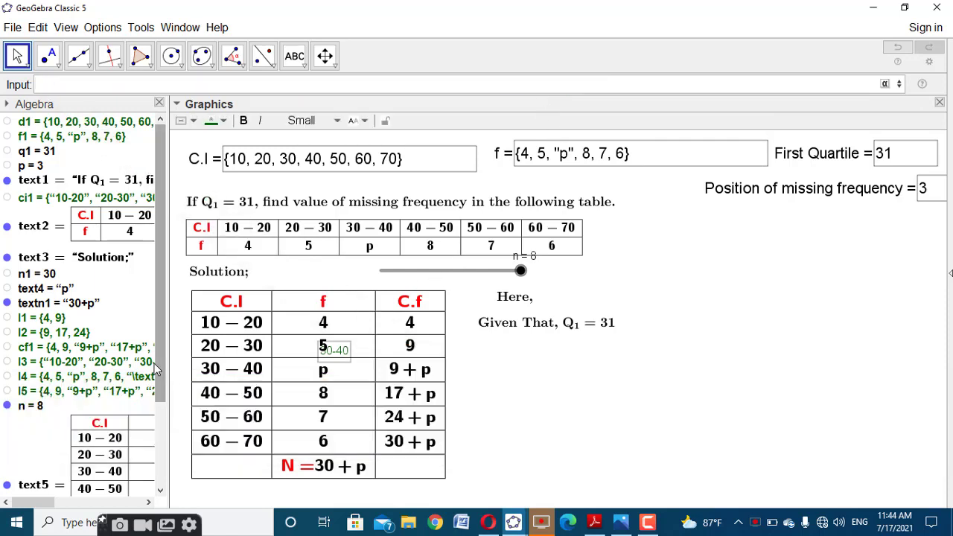
pyautogui.scroll(-3, 159, 392)
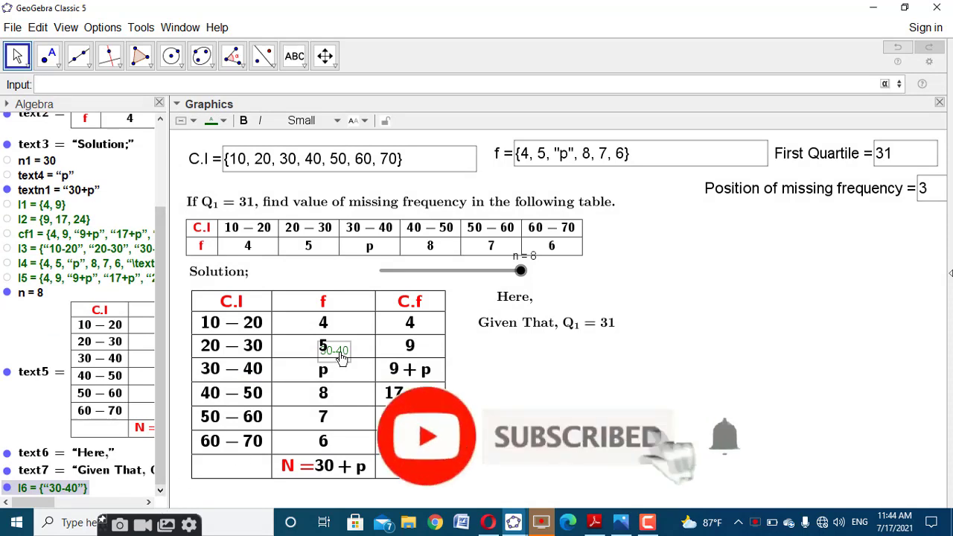
pyautogui.moveTo(349, 363)
pyautogui.mouseDown()
pyautogui.moveTo(393, 380)
pyautogui.moveTo(387, 359)
pyautogui.moveTo(352, 353)
pyautogui.mouseUp()
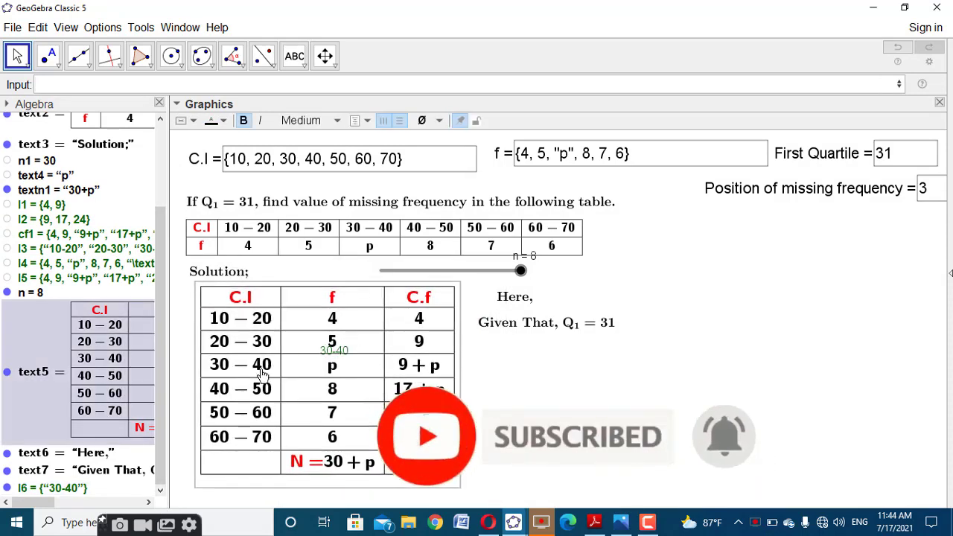
pyautogui.click(618, 372)
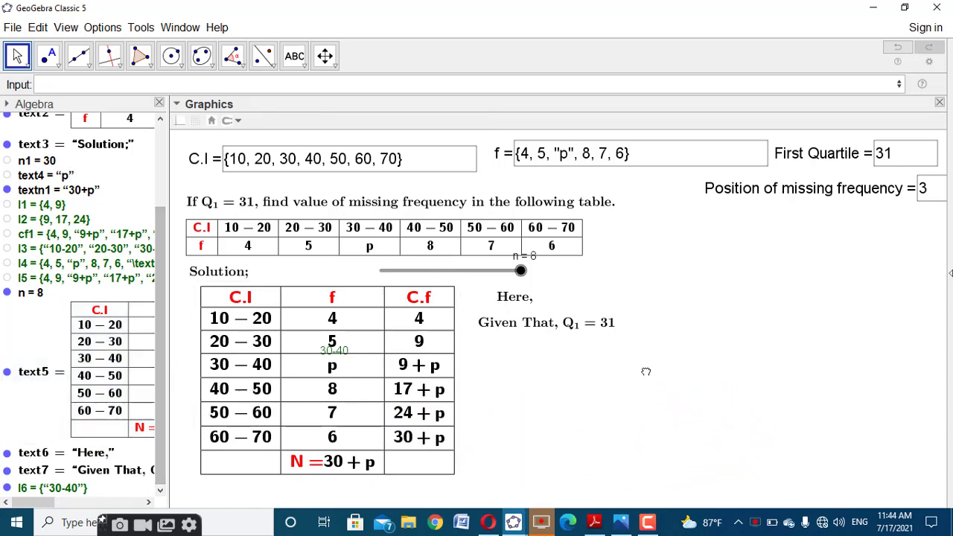
# Test the quartile-class list by setting First Quartile to 30 and 40, and restore it to 31.
pyautogui.click(888, 159)
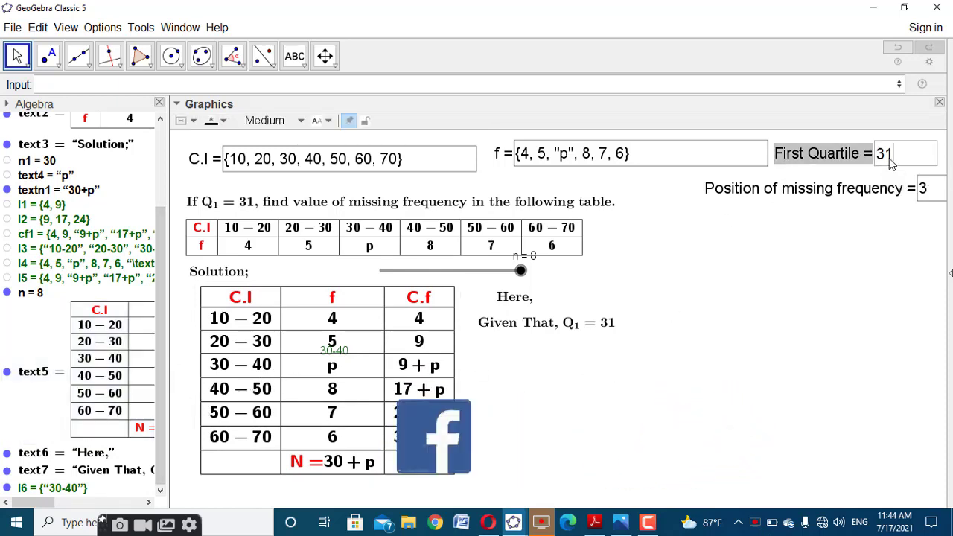
pyautogui.moveTo(892, 159); pyautogui.dragTo(887, 160)
pyautogui.write('0')
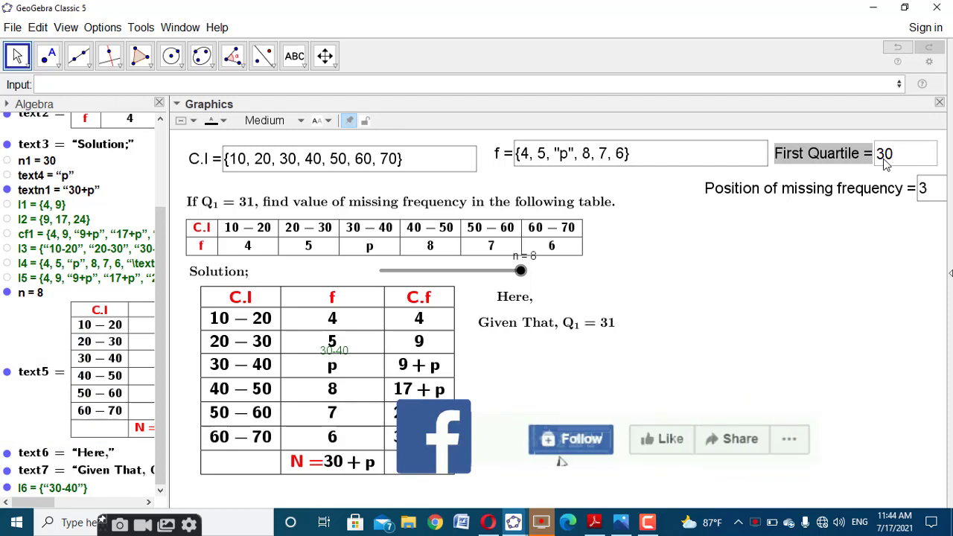
pyautogui.press('Return')
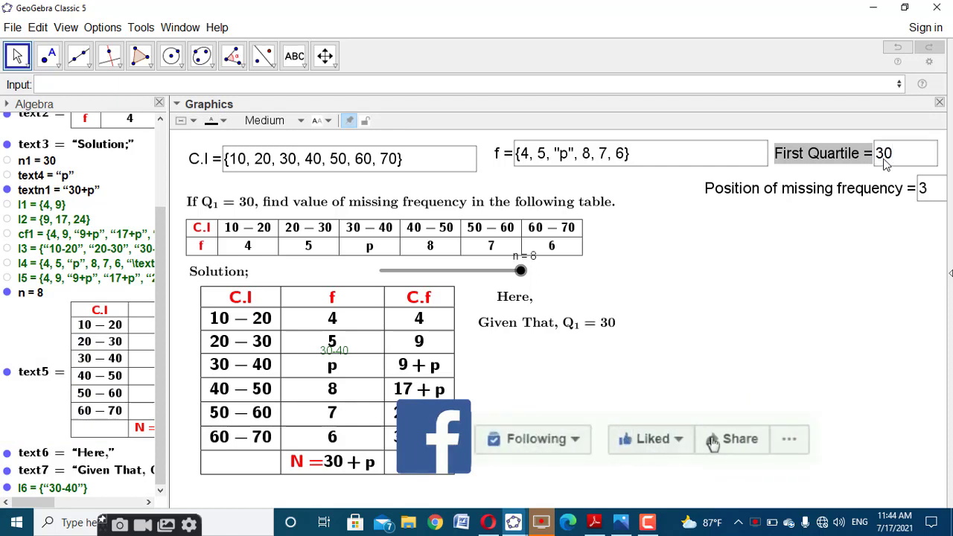
pyautogui.doubleClick(874, 148)
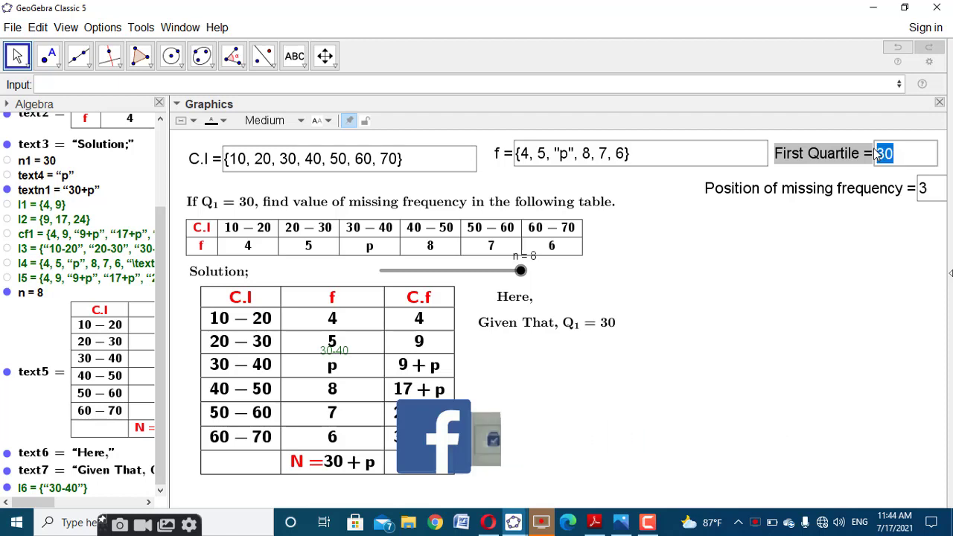
pyautogui.write('40')
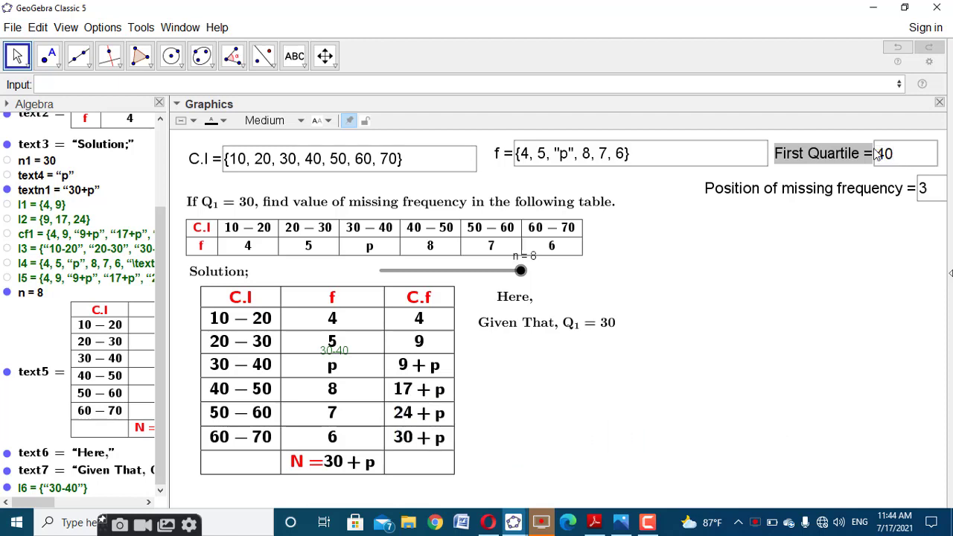
pyautogui.press('Return')
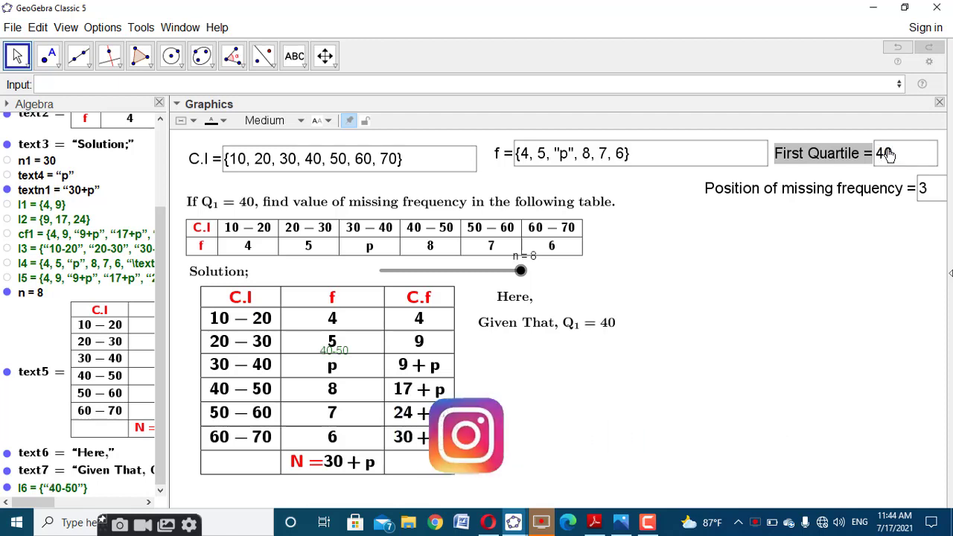
pyautogui.doubleClick(897, 154)
pyautogui.write('31')
pyautogui.press('Return')
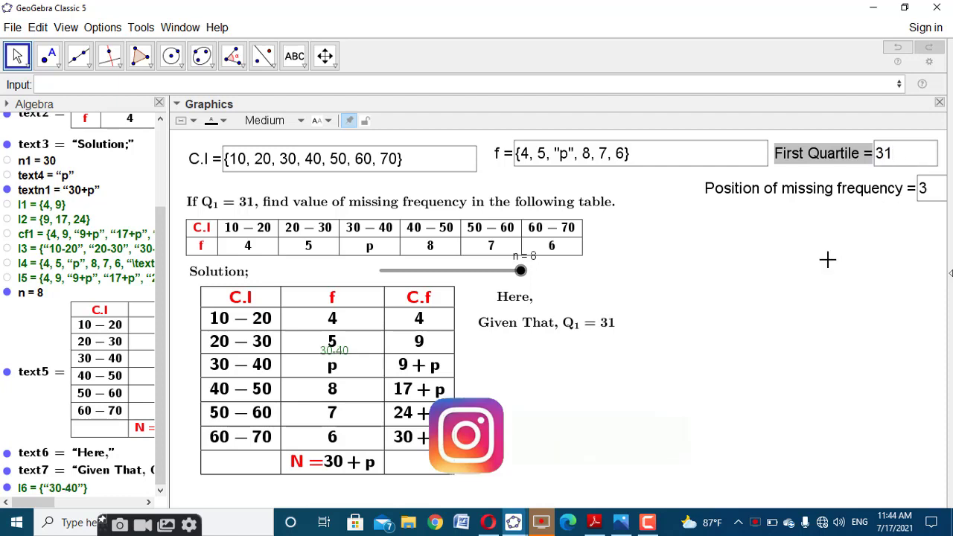
pyautogui.click(827, 259)
# Rename the list holding the quartile class as ci_i.
pyautogui.rightClick(53, 490)
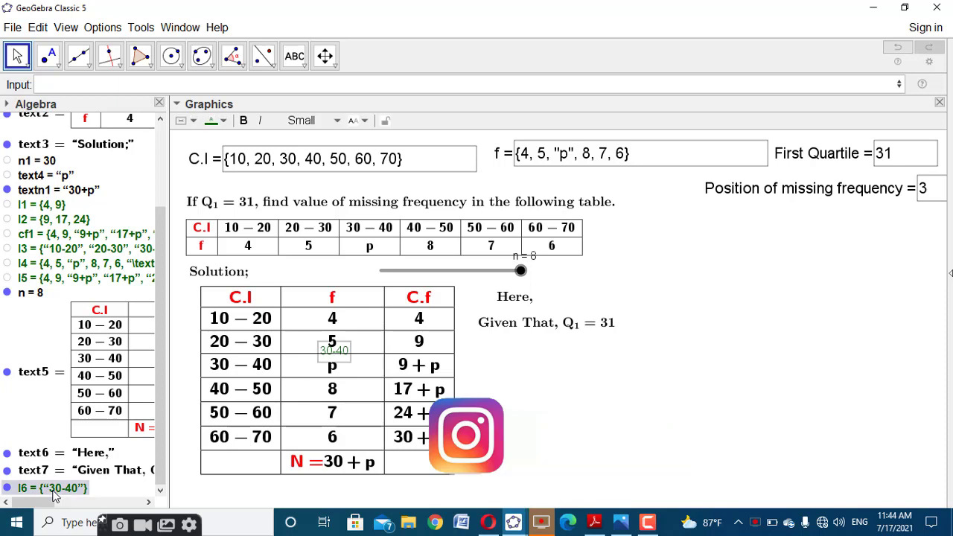
pyautogui.click(149, 487)
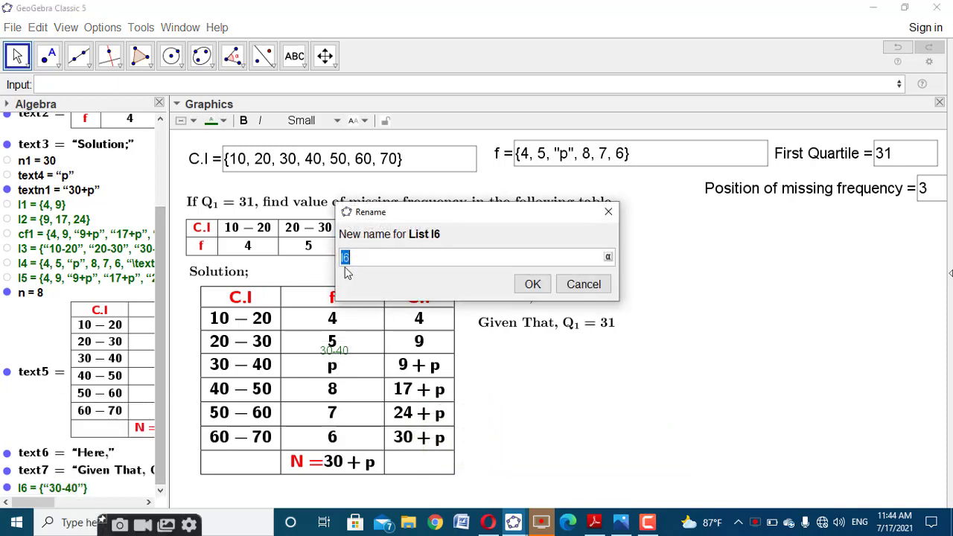
pyautogui.write('t')
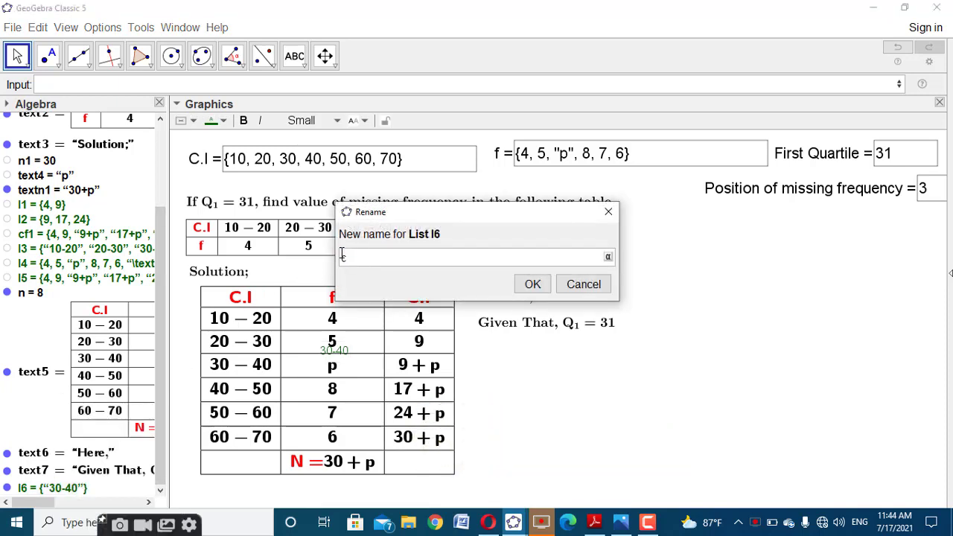
pyautogui.write('i_i')
pyautogui.click(520, 286)
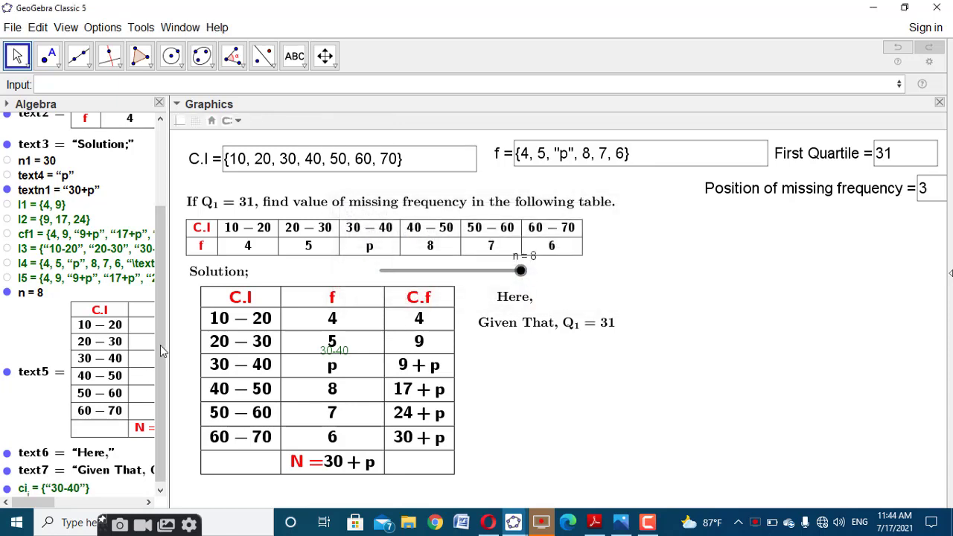
# Copy the full definition of the ci_i list and paste it as a new input command.
pyautogui.scroll(-1, 160, 345)
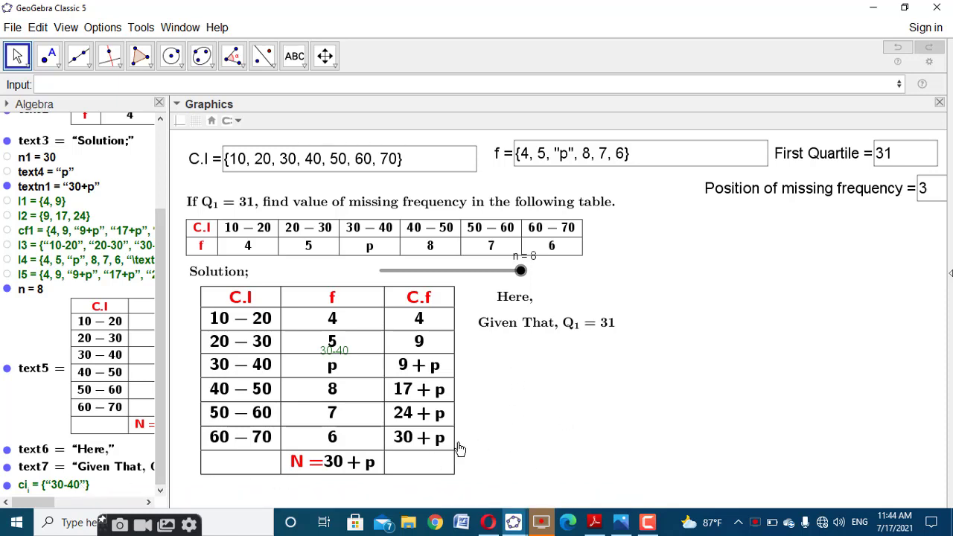
pyautogui.click(80, 488)
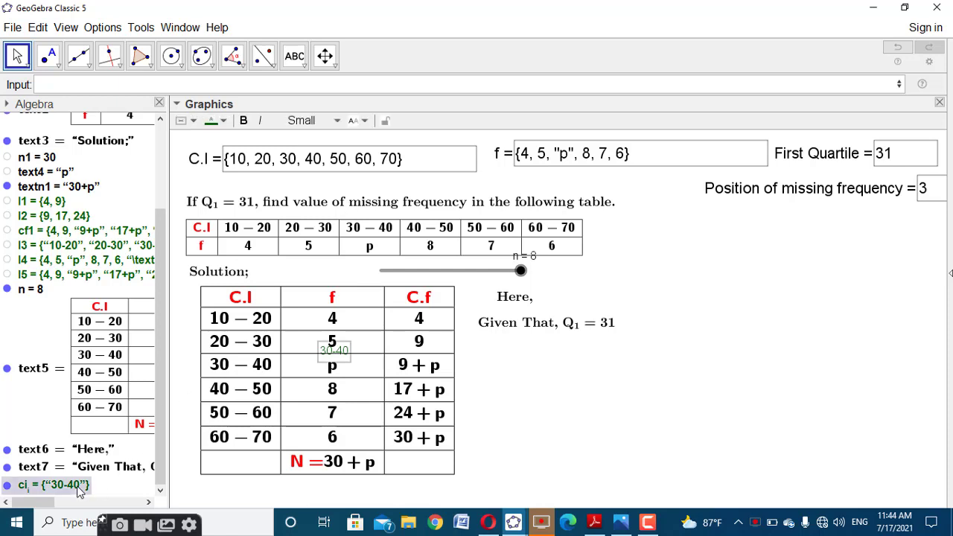
pyautogui.doubleClick(79, 488)
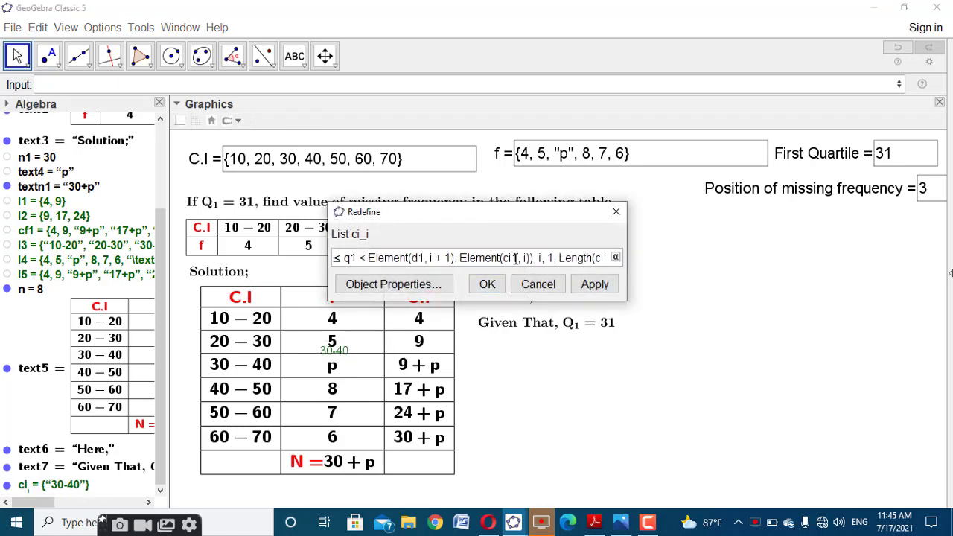
pyautogui.hotkey('ctrl', 'a')
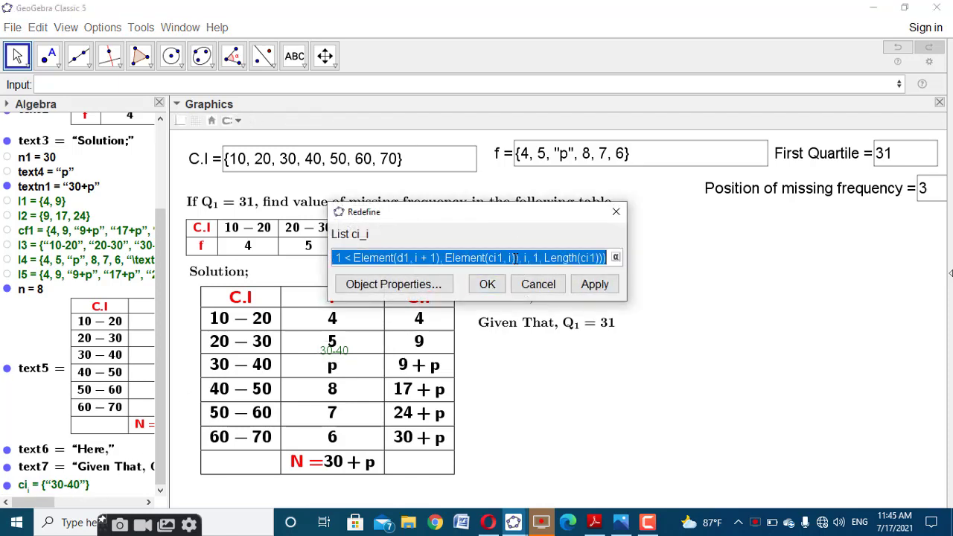
pyautogui.click(537, 283)
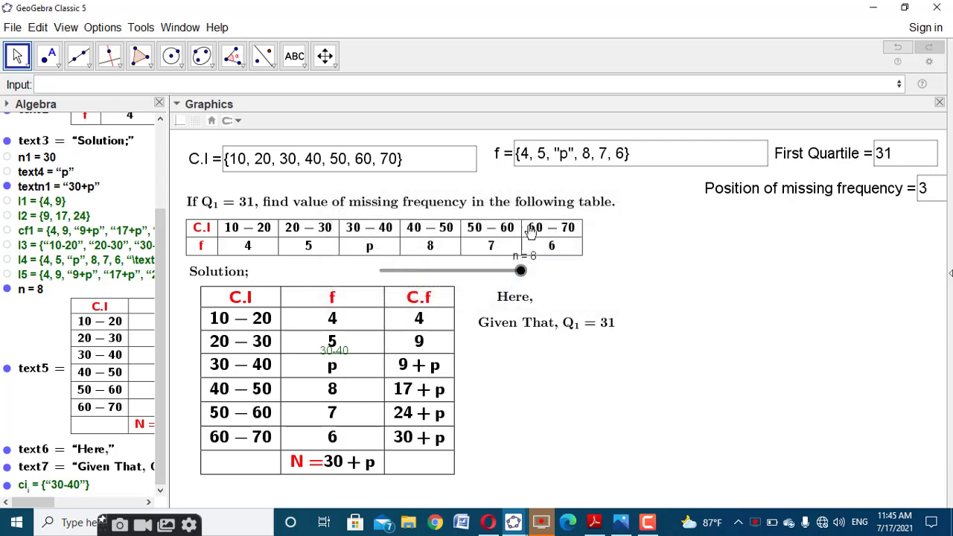
pyautogui.click(516, 87)
pyautogui.write('RemoveUndefined(Sequence(If(Element(d1, i) ≤ q1 < Element(d1, i + 1), Element(ci1, i)), i, 1, Length(ci1)))')
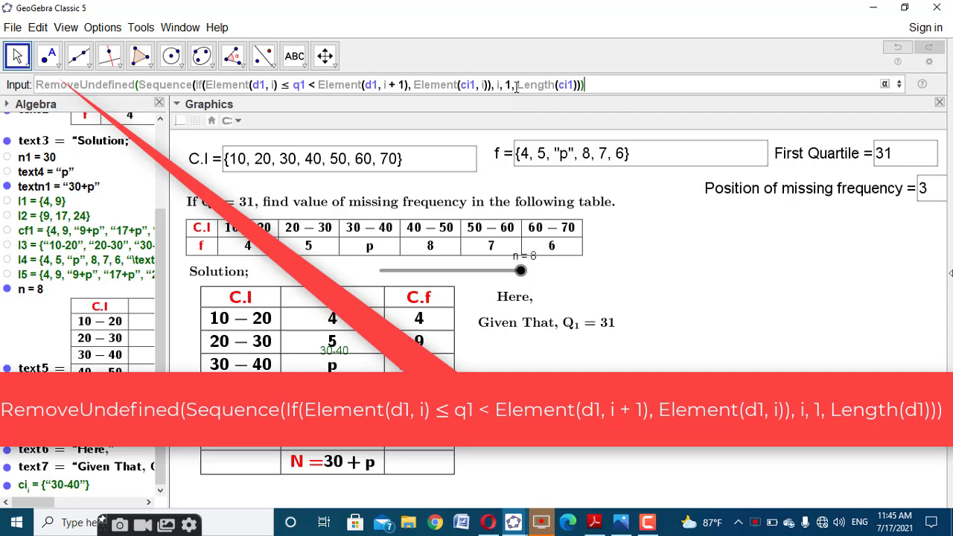
# Replace ci1 with d1 in the pasted command's Element result and Length argument, and create the lower-limit list.
pyautogui.click(471, 84)
pyautogui.moveTo(471, 84); pyautogui.dragTo(460, 84)
pyautogui.write('d')
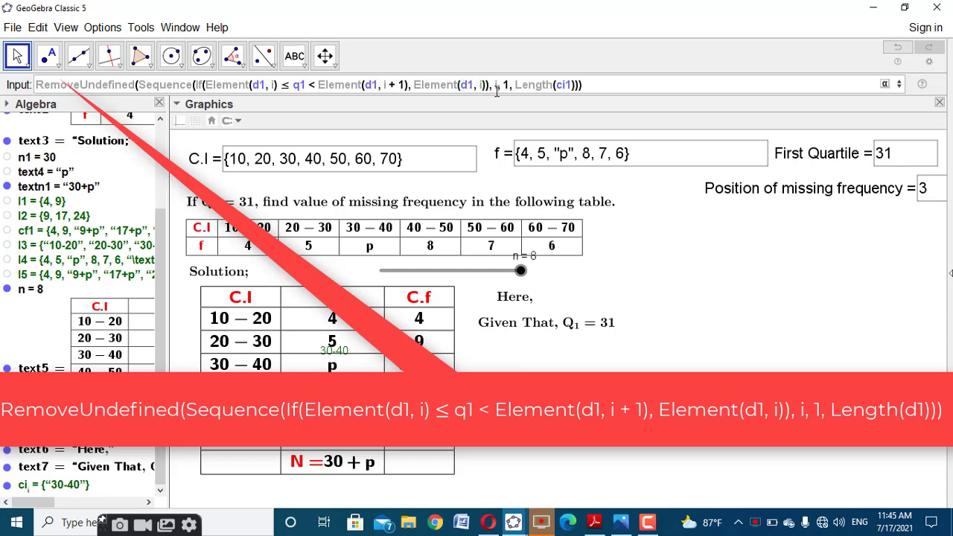
pyautogui.moveTo(565, 85); pyautogui.dragTo(558, 84)
pyautogui.write('d')
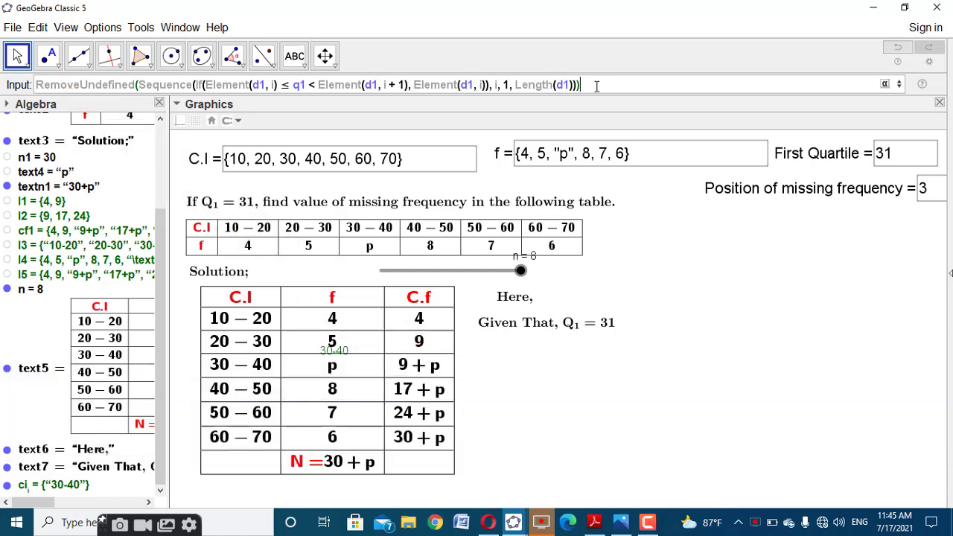
pyautogui.press('Return')
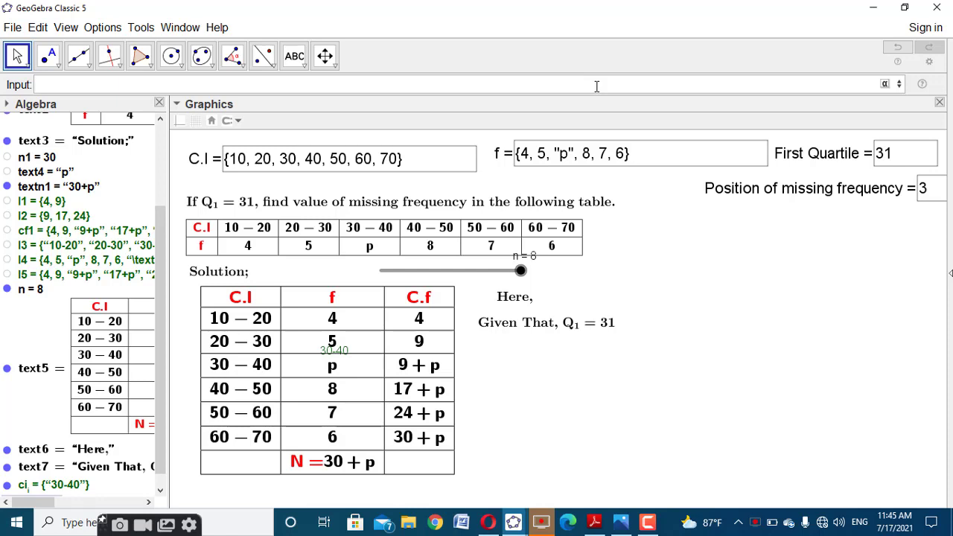
# Rename the new lower-limit list as L_i and hide the ci_i list in the graphics view.
pyautogui.scroll(-1, 160, 239)
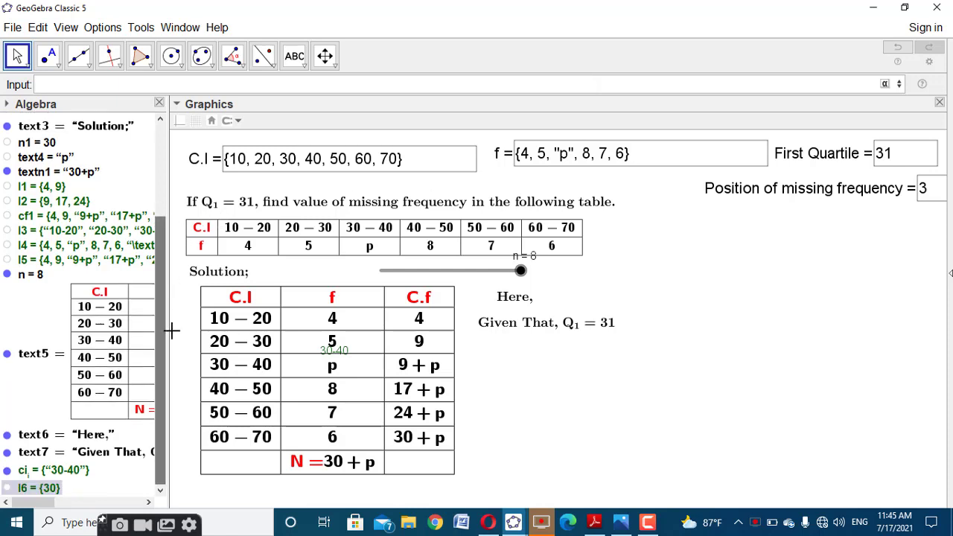
pyautogui.rightClick(37, 489)
pyautogui.press('Escape')
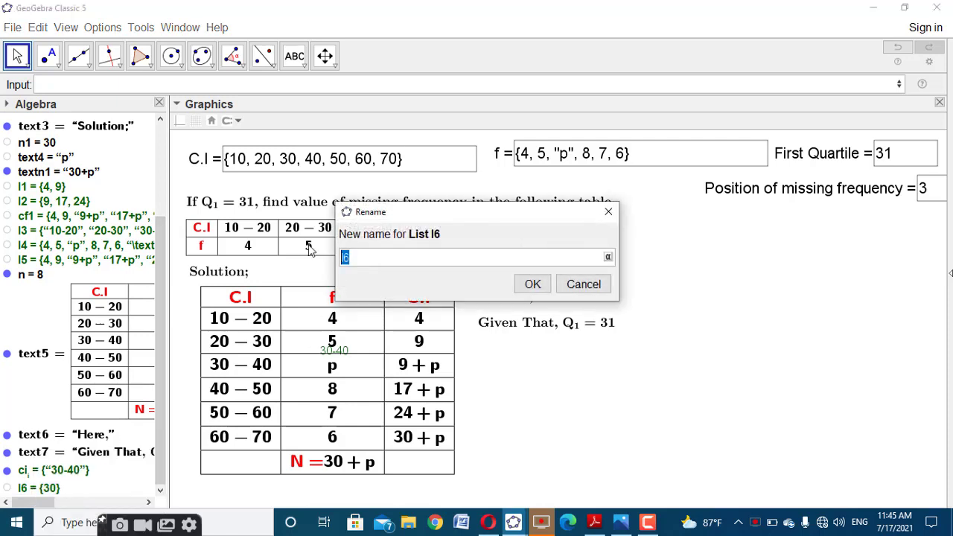
pyautogui.write('L_i')
pyautogui.click(536, 287)
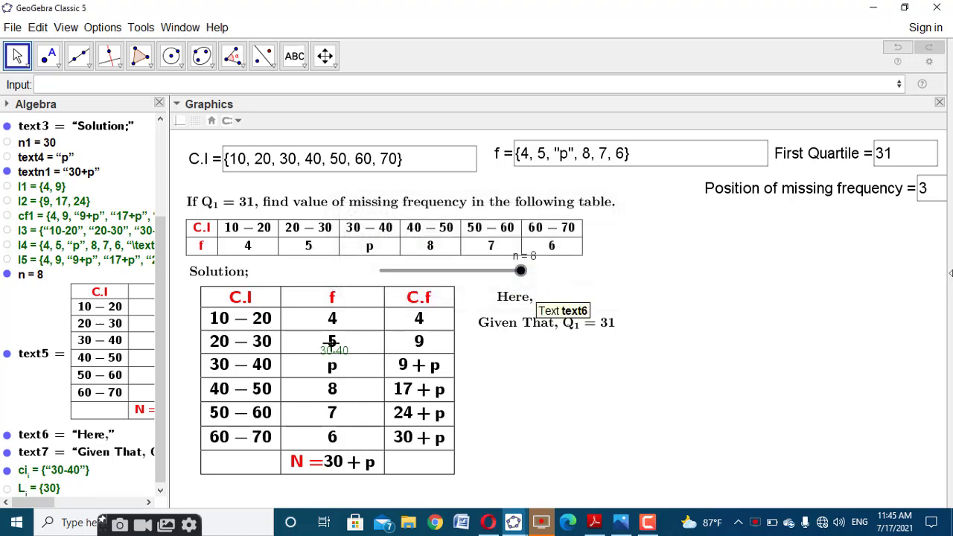
pyautogui.click(7, 471)
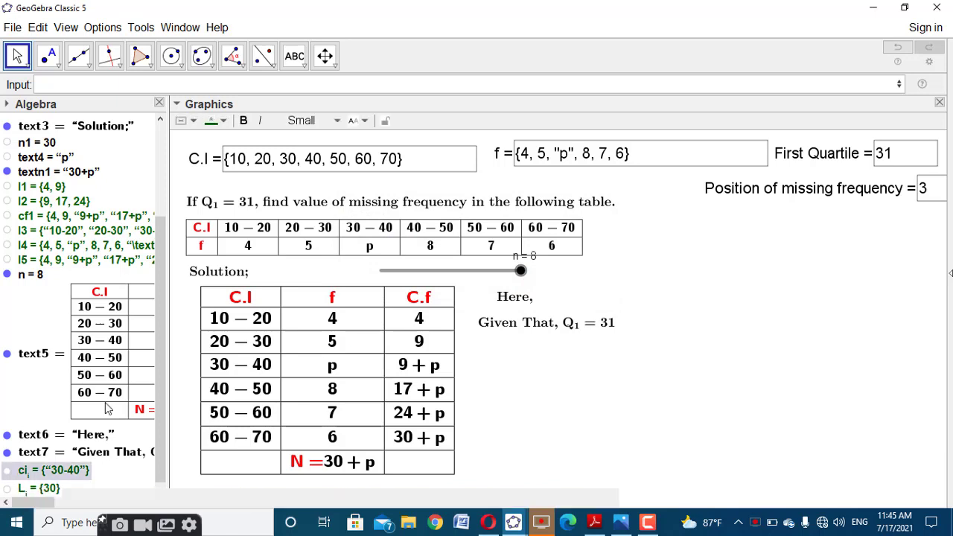
# Start a RemoveUndefined command containing a Sequence with expression, variable, start value and end value arguments.
pyautogui.click(270, 88)
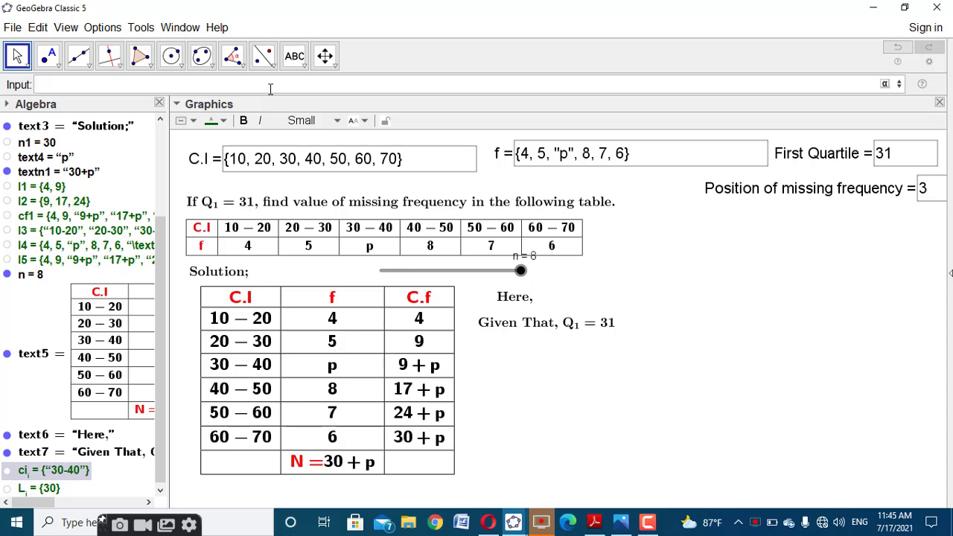
pyautogui.write('Rem')
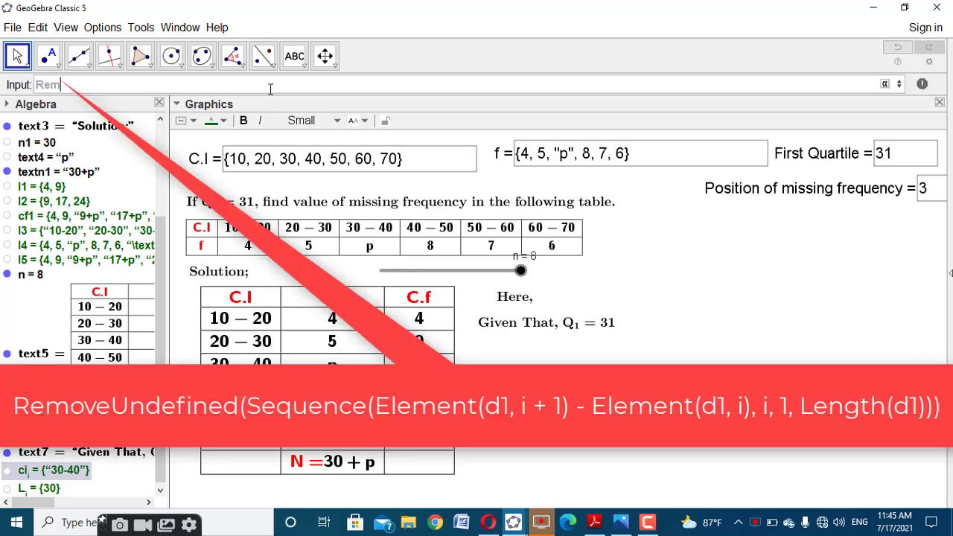
pyautogui.write('o')
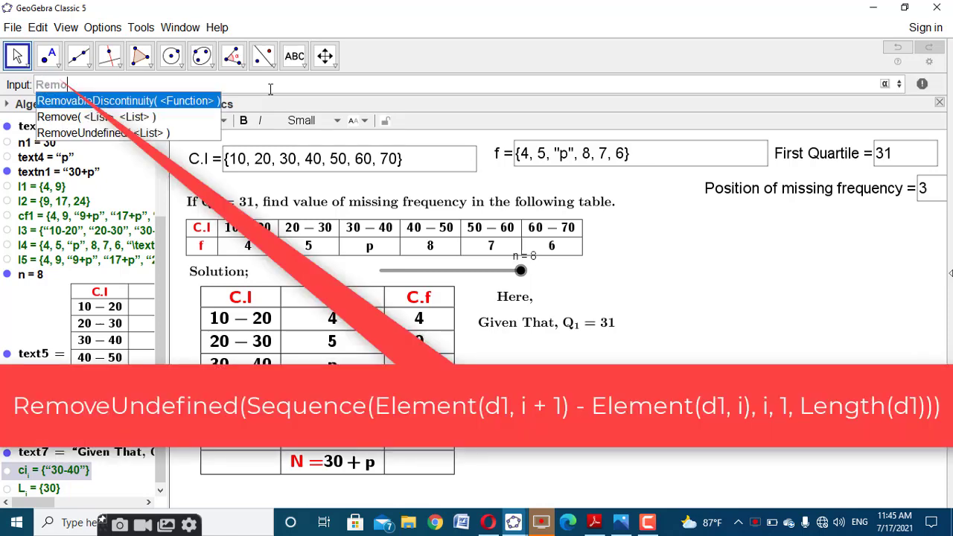
pyautogui.click(172, 133)
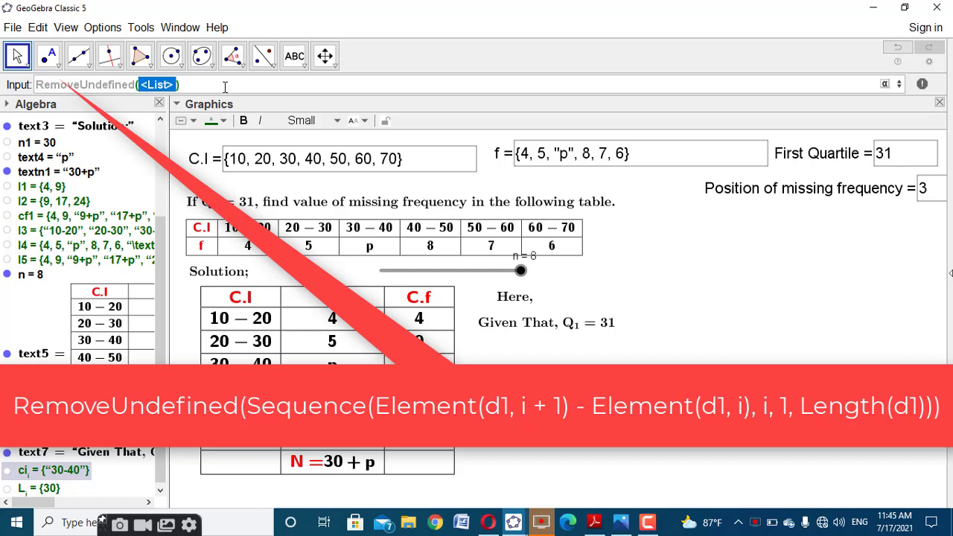
pyautogui.write('seq')
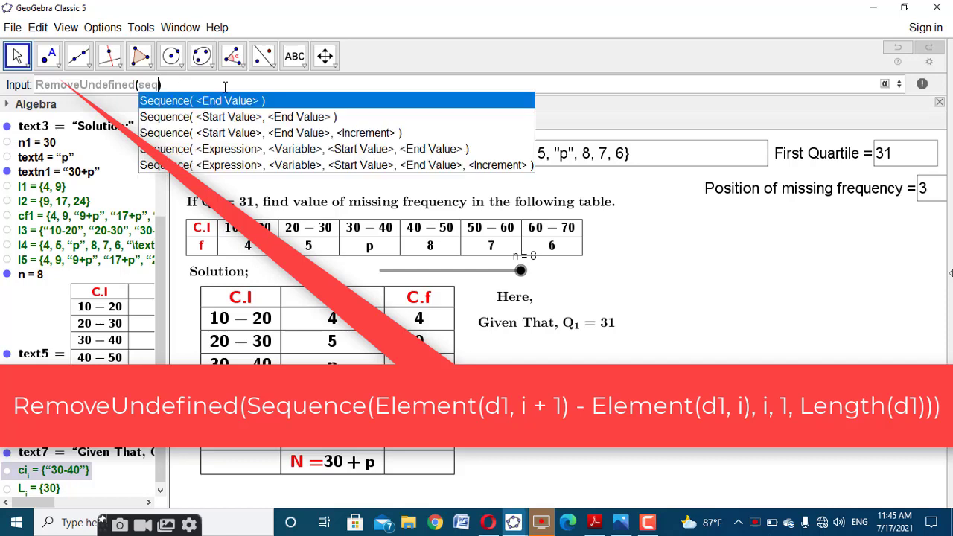
pyautogui.click(304, 149)
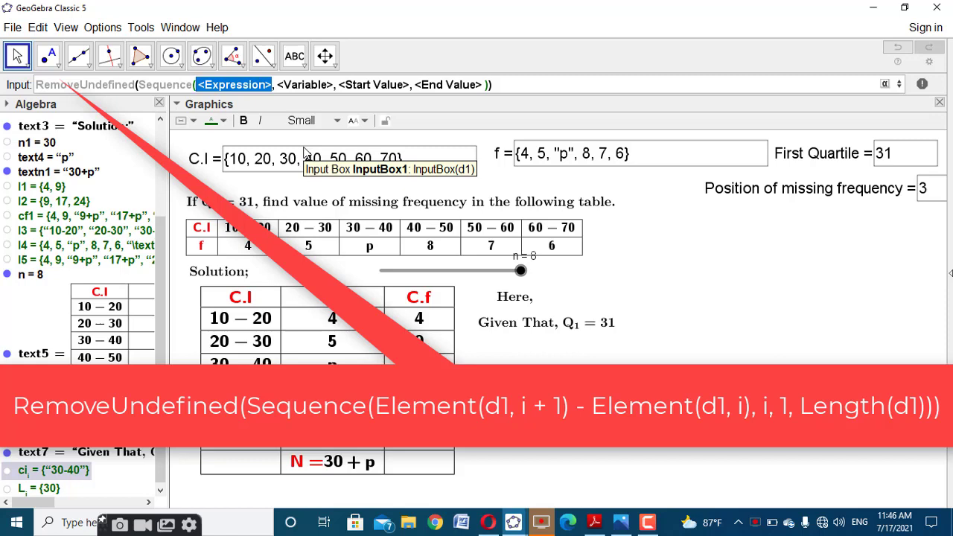
# Begin the Sequence expression with Element(d1, i+1).
pyautogui.write('Ele')
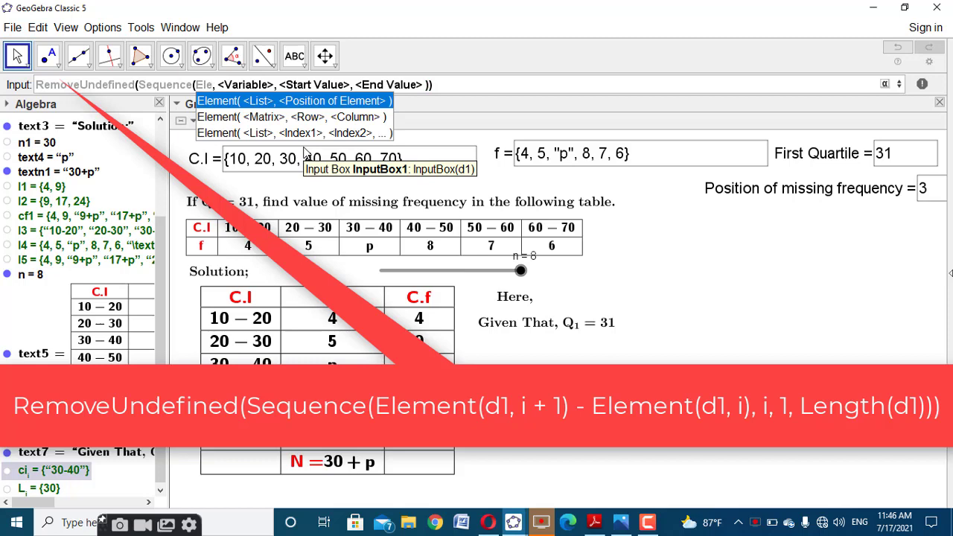
pyautogui.click(356, 107)
pyautogui.write('d')
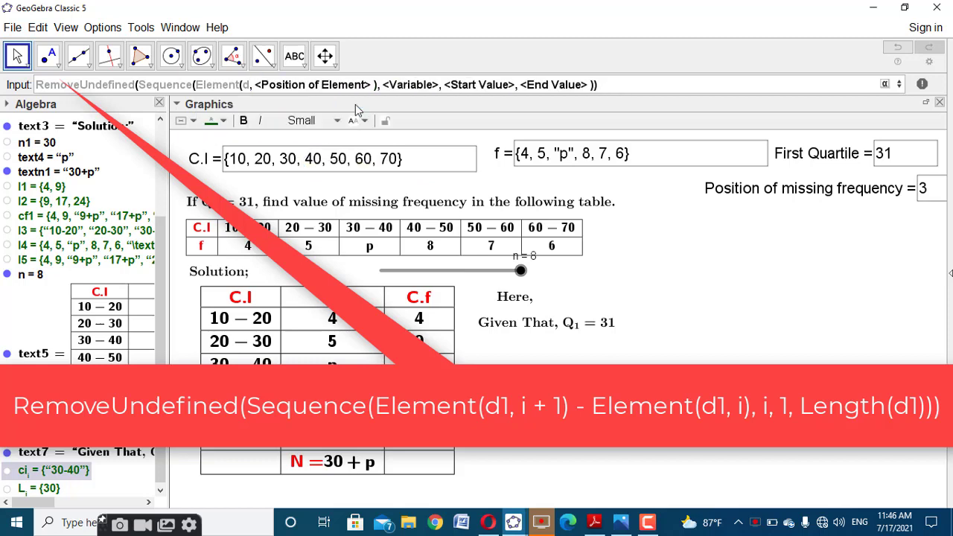
pyautogui.write('1')
pyautogui.press('Tab')
pyautogui.write('i')
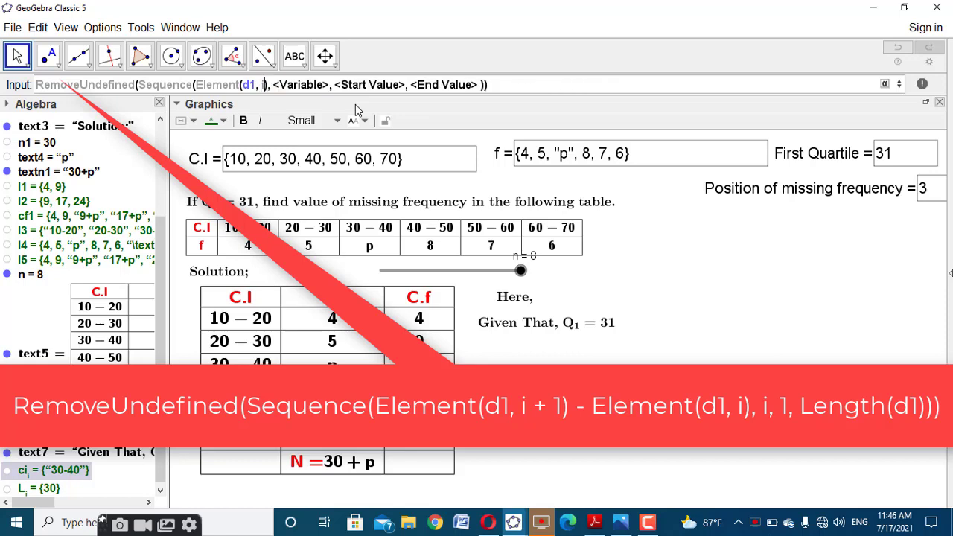
pyautogui.write('+1)')
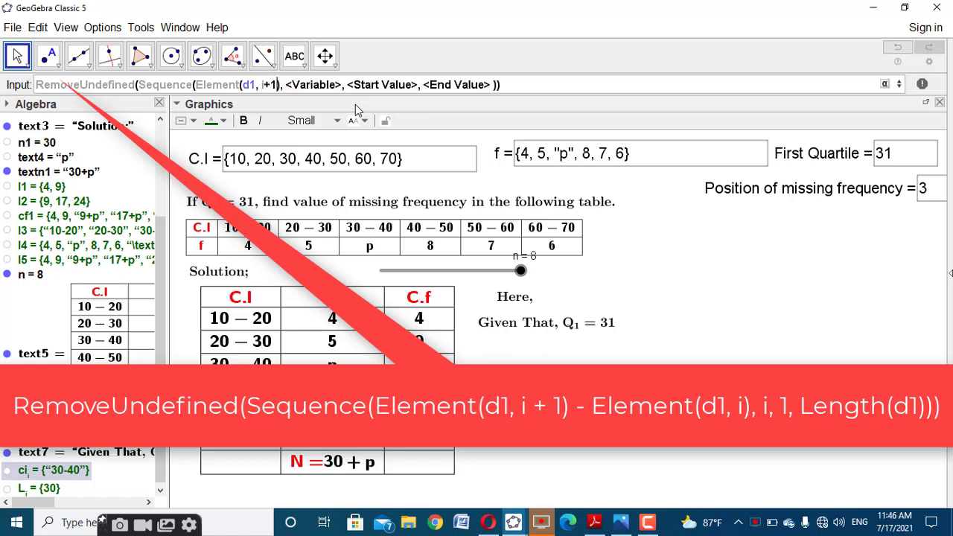
# Subtract Element(d1, i) from the first element in the Sequence expression.
pyautogui.write('-')
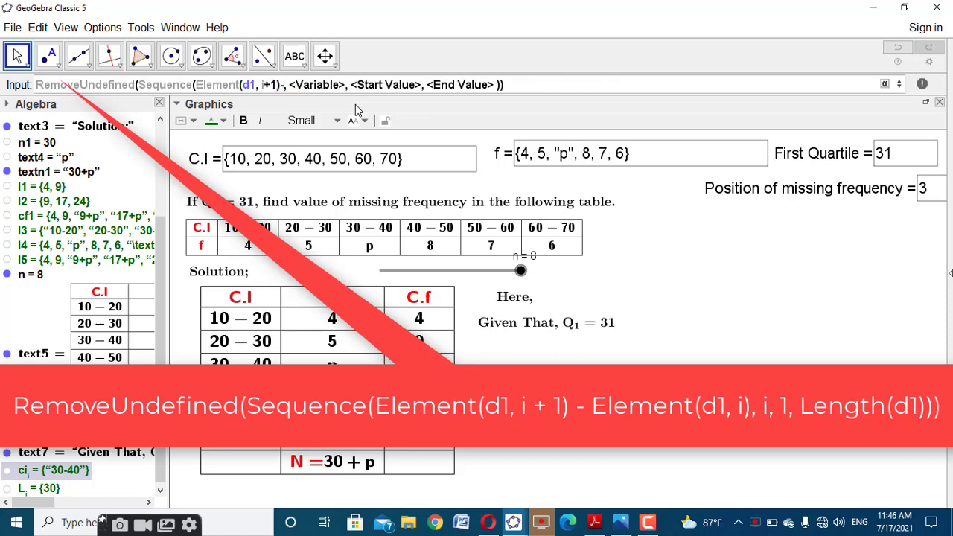
pyautogui.write('Elem')
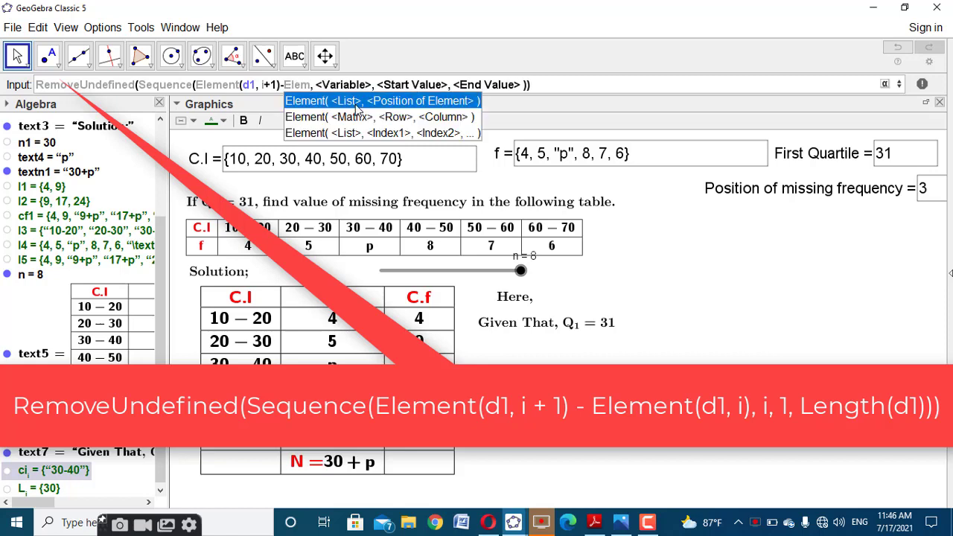
pyautogui.click(356, 109)
pyautogui.write('d1')
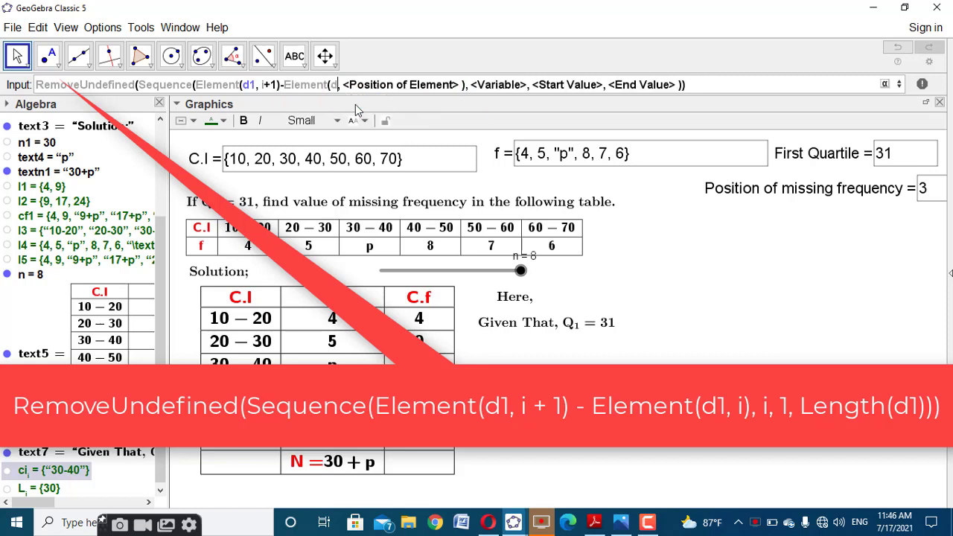
pyautogui.press('Tab')
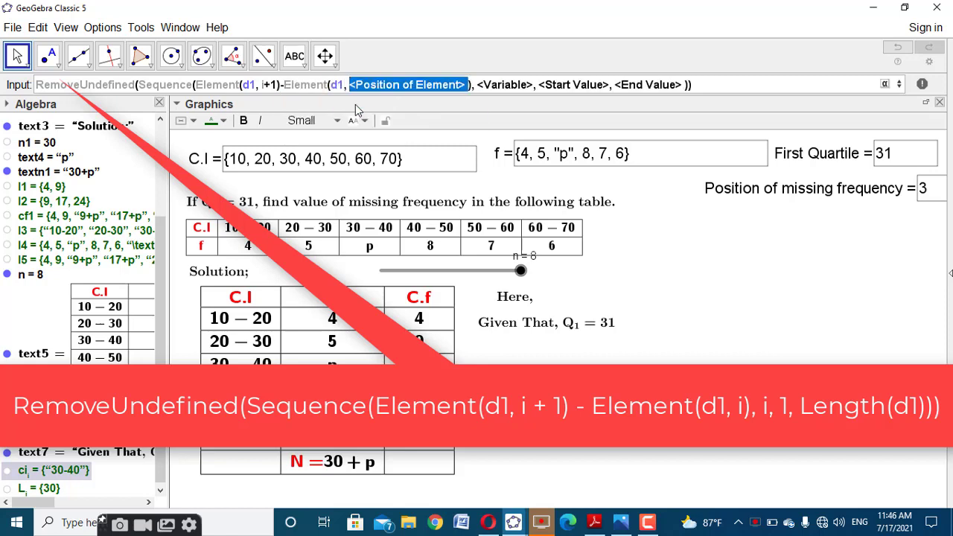
pyautogui.write('i')
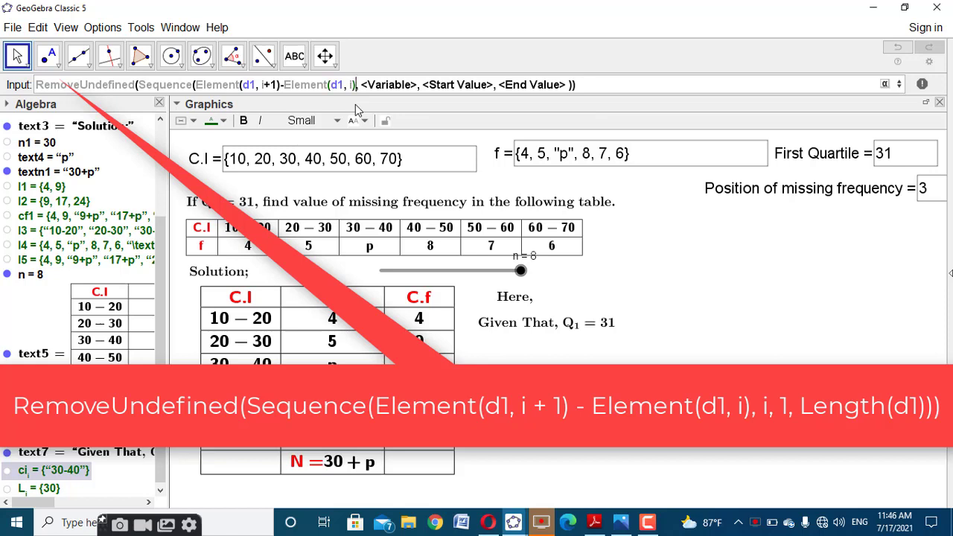
# Set the Sequence variable to i, start value to 1 and end value to Length(d1), and create the class-width list.
pyautogui.press('Tab')
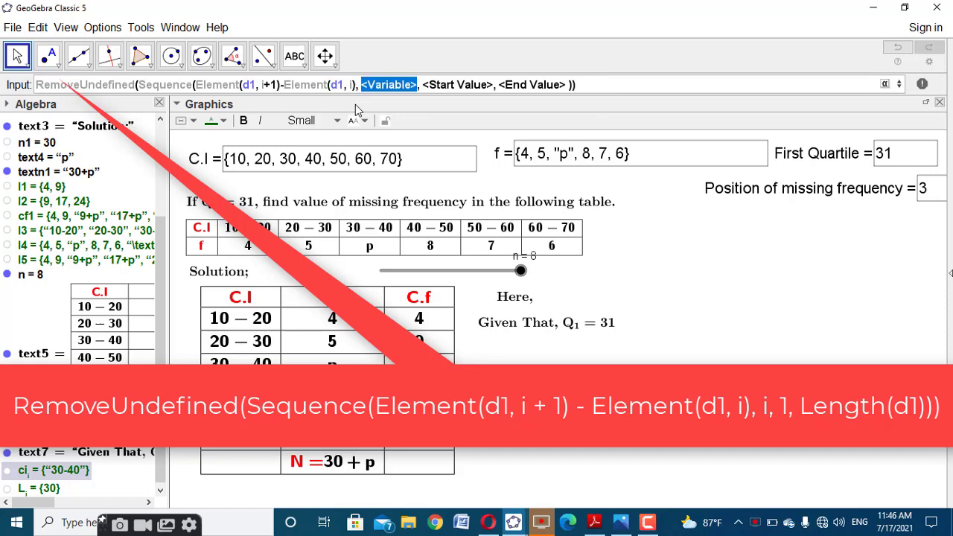
pyautogui.press('Left')
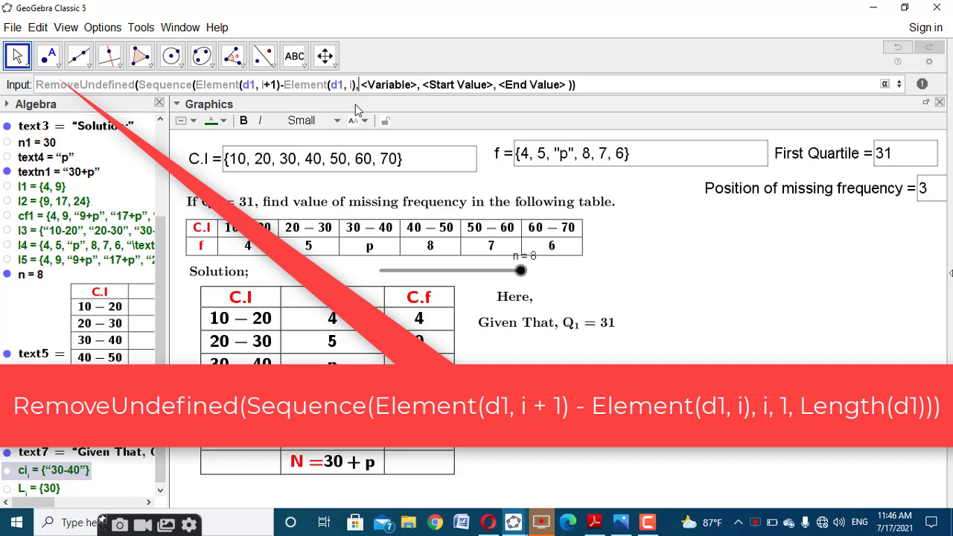
pyautogui.press('Tab')
pyautogui.press('Tab')
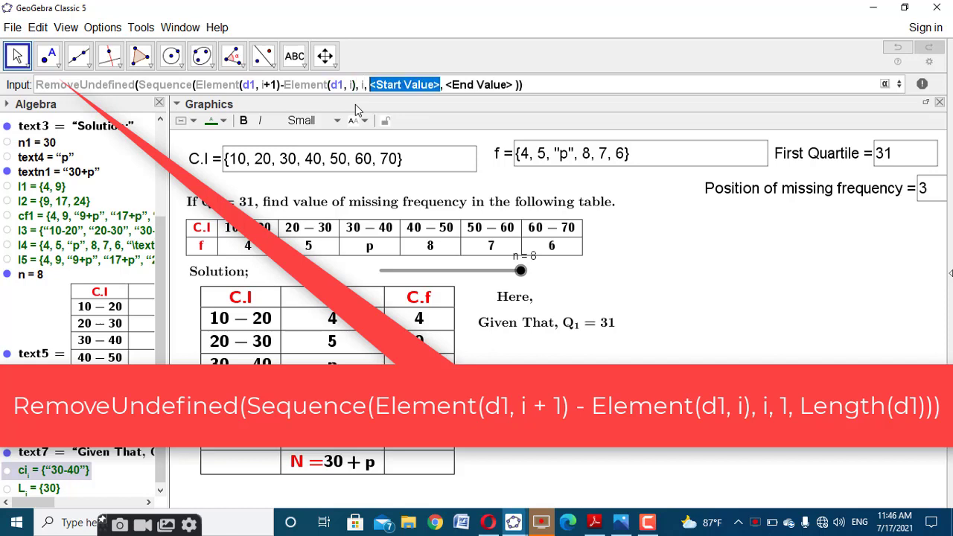
pyautogui.write('1')
pyautogui.press('Tab')
pyautogui.press('BackSpace')
pyautogui.write('length')
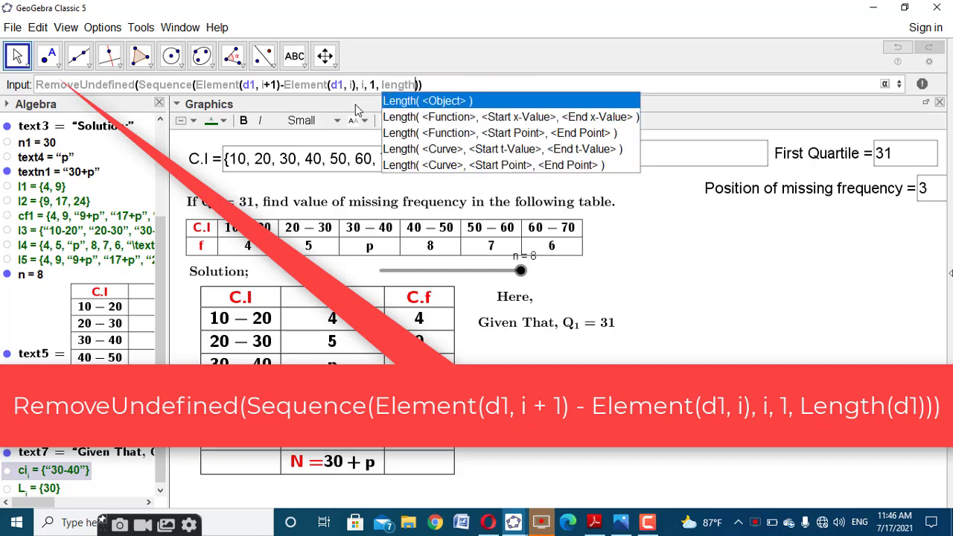
pyautogui.click(417, 105)
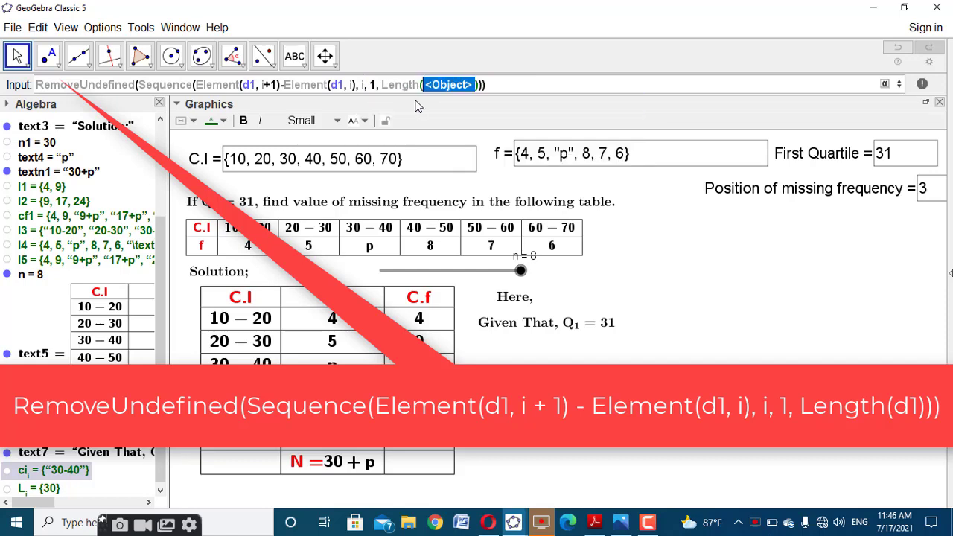
pyautogui.write('d1')
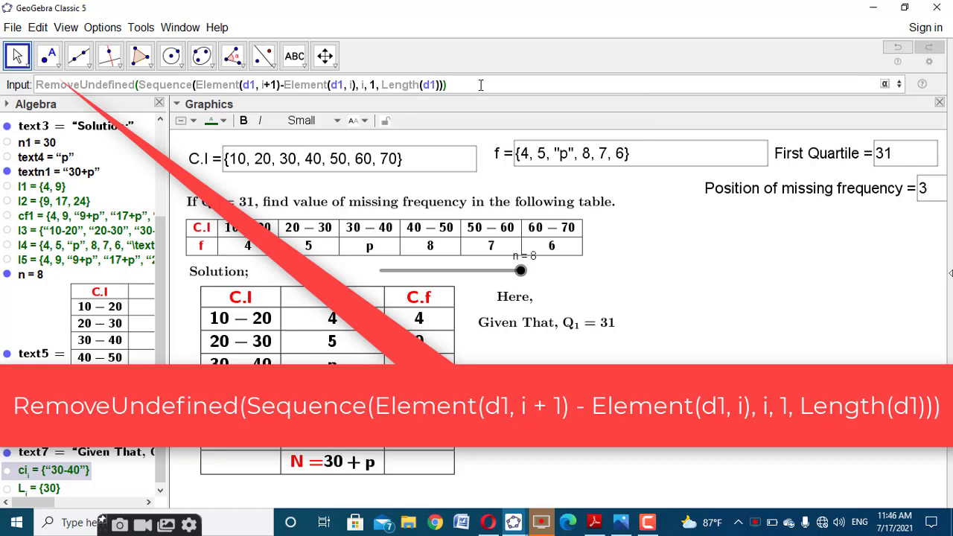
pyautogui.press('Return')
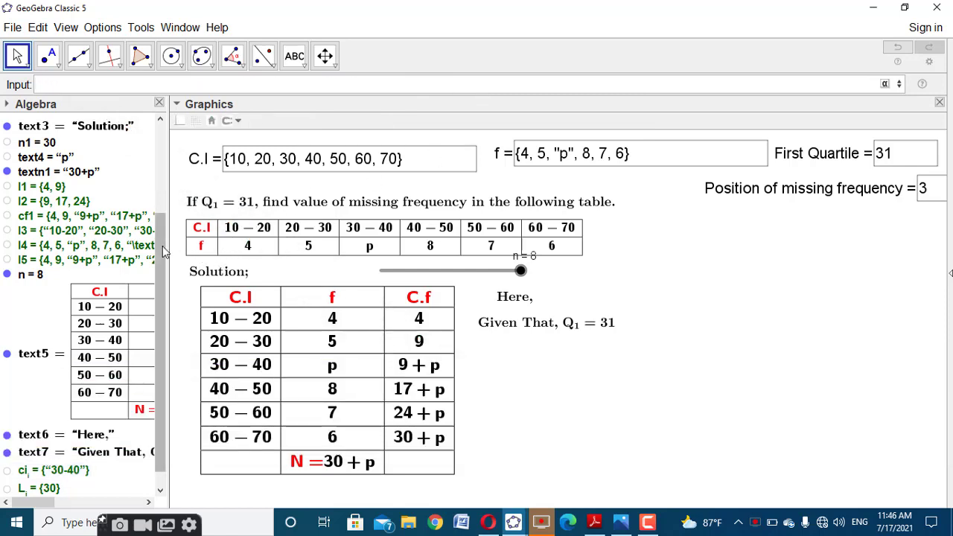
# Rename the new class-width list as h1.
pyautogui.scroll(-1, 164, 252)
pyautogui.rightClick(121, 493)
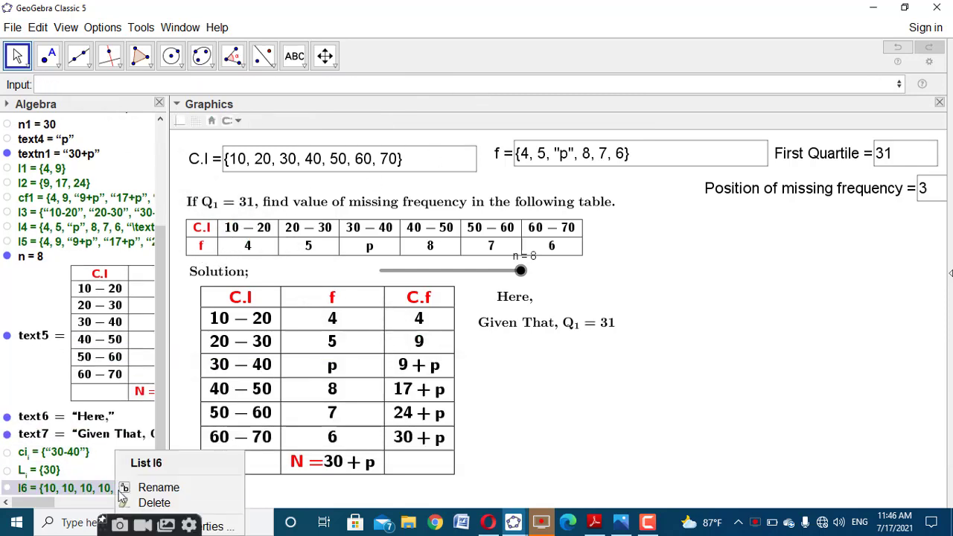
pyautogui.click(149, 488)
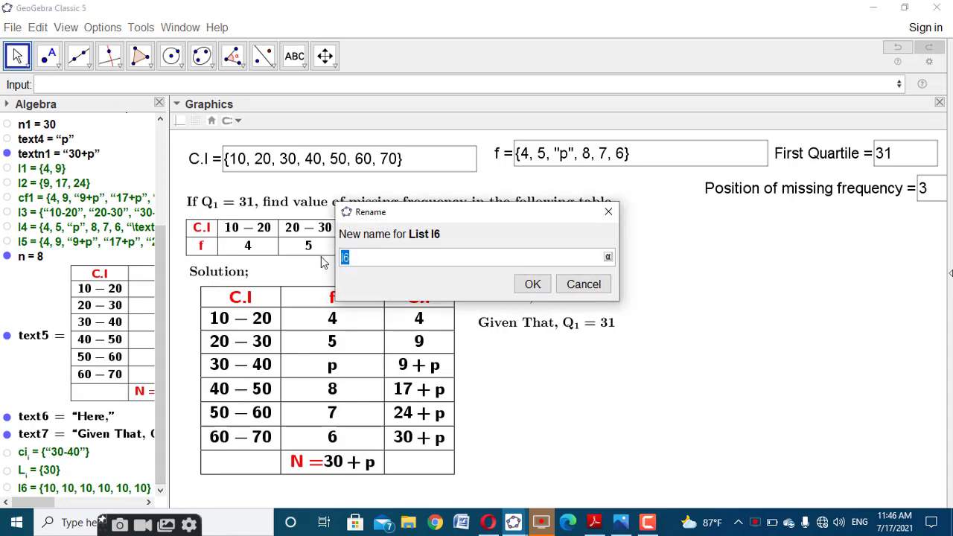
pyautogui.write('h1')
pyautogui.click(532, 285)
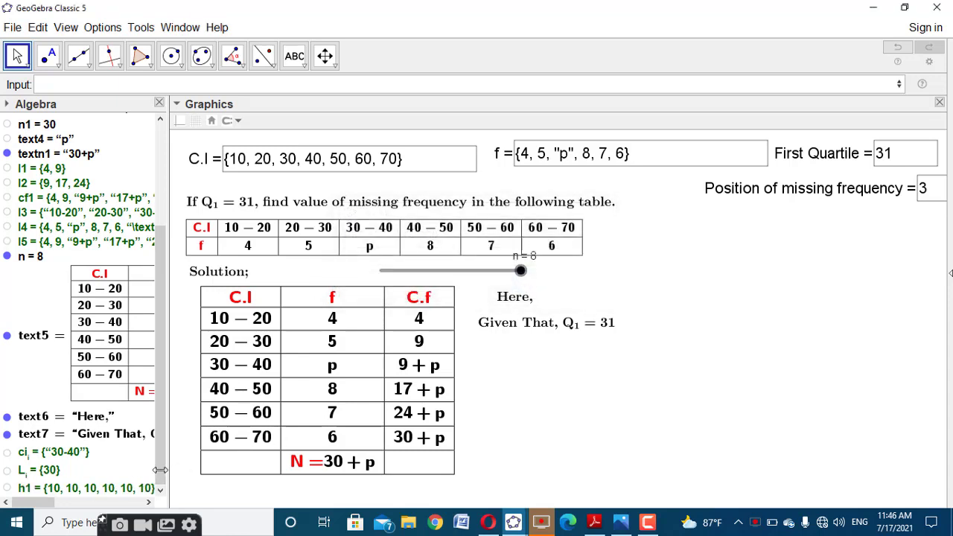
# Copy the full definition of the L_i list and paste it as a new input command.
pyautogui.doubleClick(54, 469)
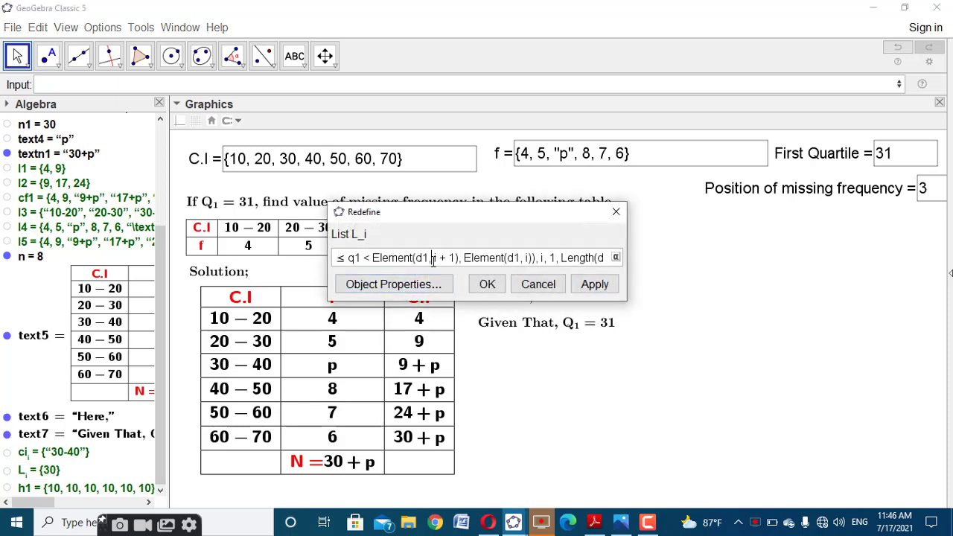
pyautogui.tripleClick(432, 260)
pyautogui.click(482, 284)
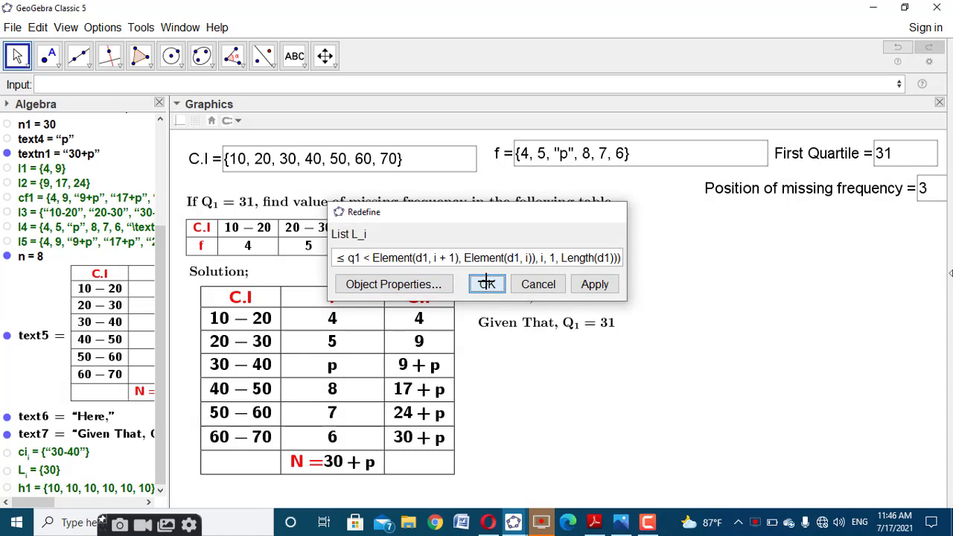
pyautogui.click(448, 89)
pyautogui.write('RemoveUndefined(Sequence(If(Element(d1, i) ≤ q1 < Element(d1, i + 1), Element(d1, i)), i, 1, Length(d1)))')
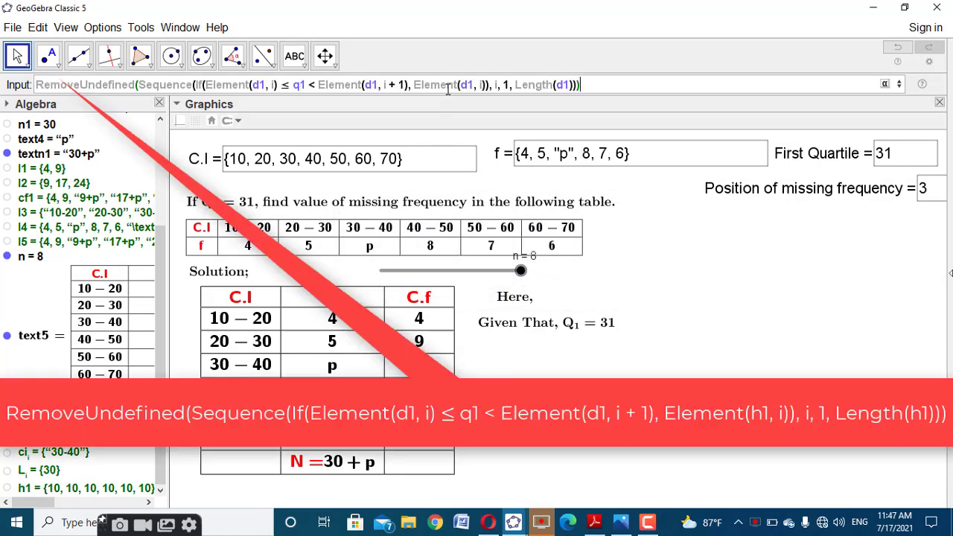
# Replace d1 with h1 in the pasted command's Element result and Length argument, and create the quartile class-width list.
pyautogui.doubleClick(467, 85)
pyautogui.write('h1')
pyautogui.doubleClick(561, 85)
pyautogui.write('h1')
pyautogui.press('Return')
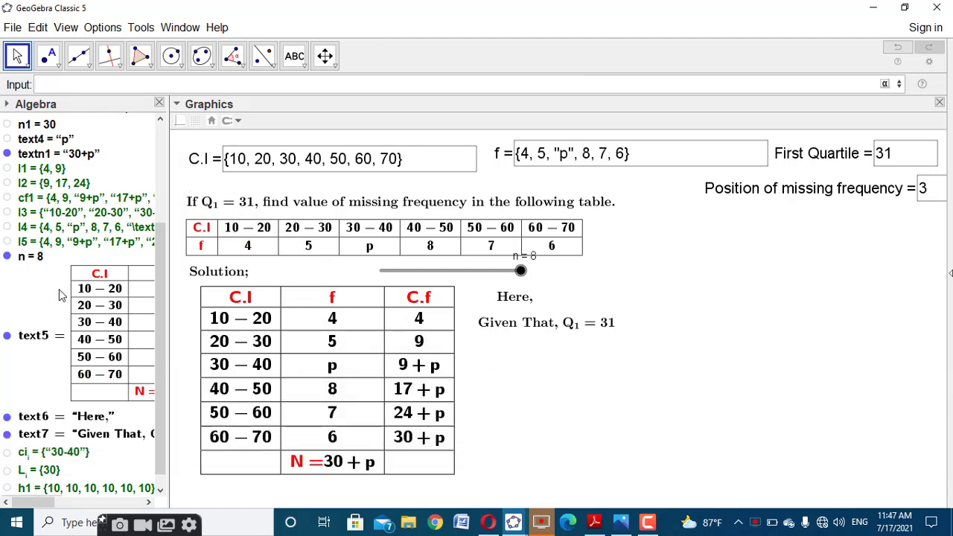
# Rename the list holding the quartile class width as h_i.
pyautogui.scroll(-1, 58, 447)
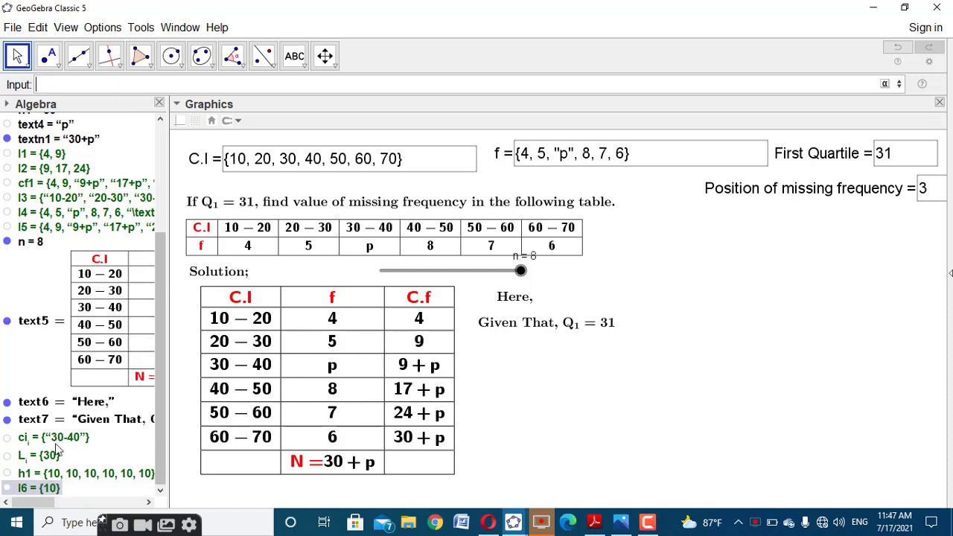
pyautogui.rightClick(44, 489)
pyautogui.click(74, 488)
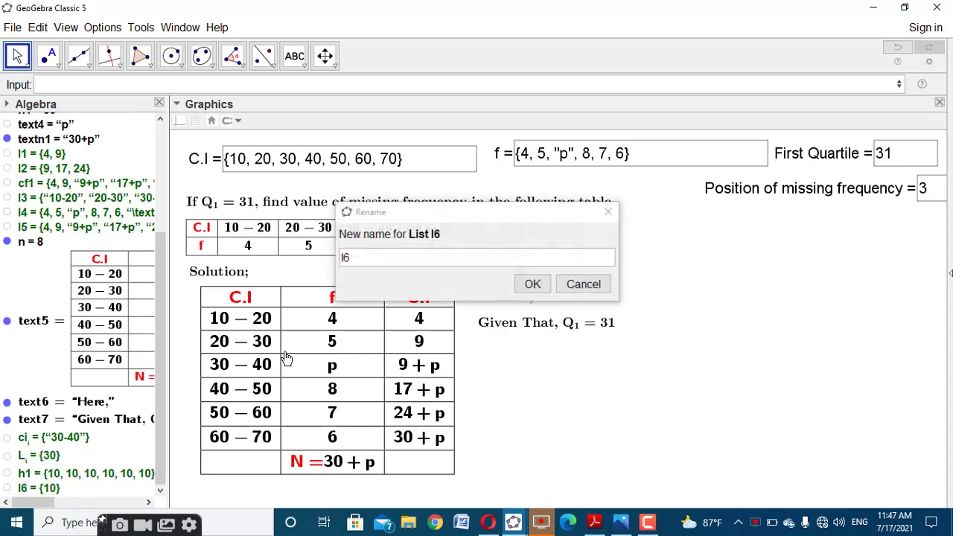
pyautogui.click(362, 258)
pyautogui.write('h_i')
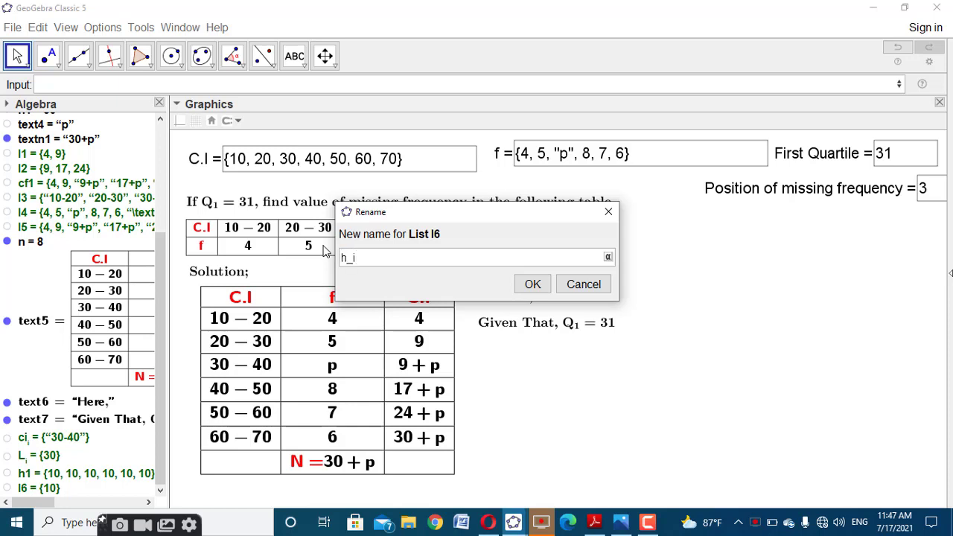
pyautogui.click(532, 284)
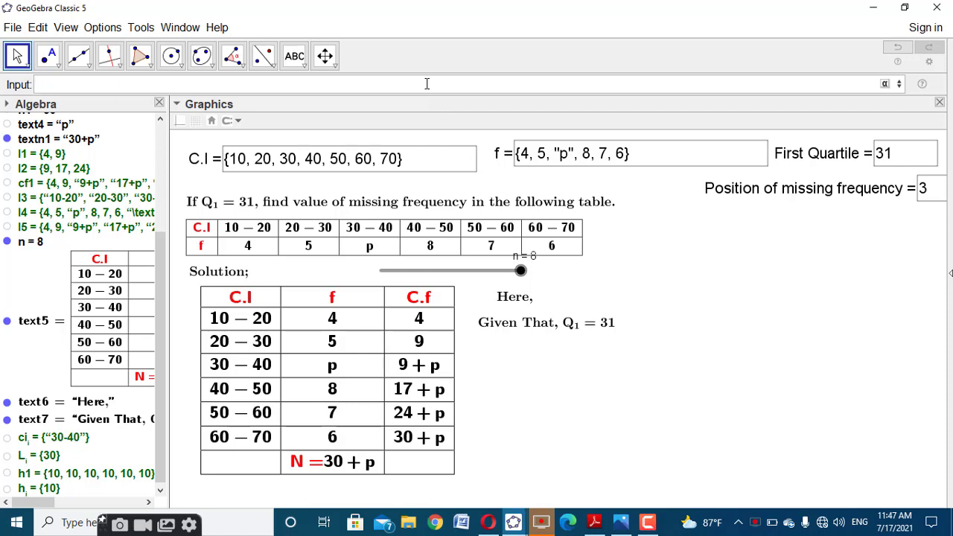
# Create a quartile-class frequency list by pasting the RemoveUndefined command and replacing d1 with f1 in its Element result and Length argument.
pyautogui.write('RemoveUndefined(Sequence(If(Element(d1, i) ≤ q1 < Element(d1, i + 1), Element(f1, i)), i, 1, Length(d1)))')
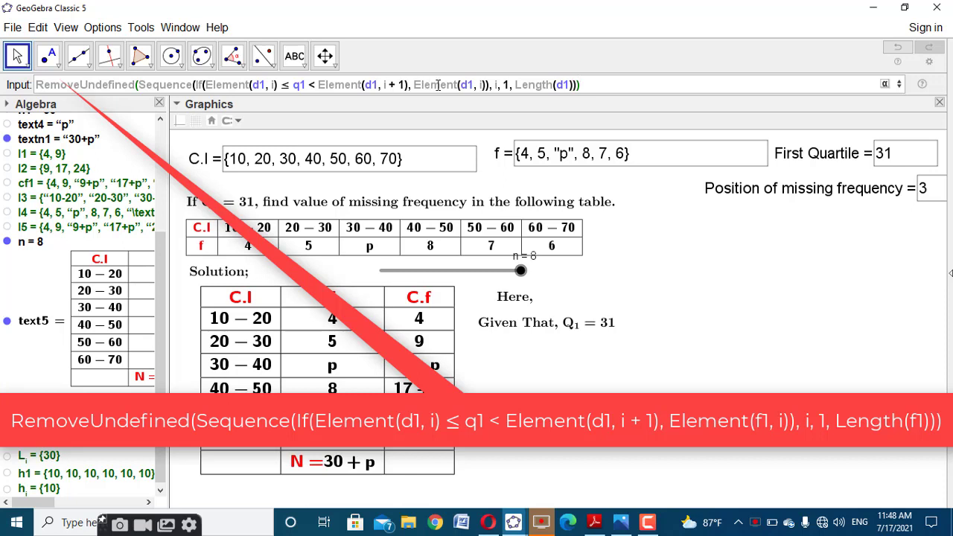
pyautogui.click(468, 86)
pyautogui.press('BackSpace')
pyautogui.write('f')
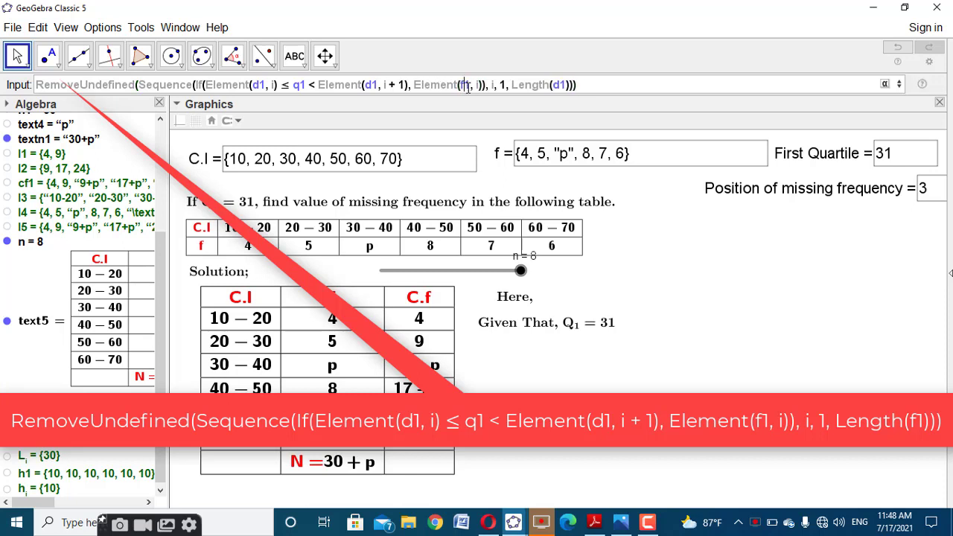
pyautogui.click(559, 85)
pyautogui.press('BackSpace')
pyautogui.write('f')
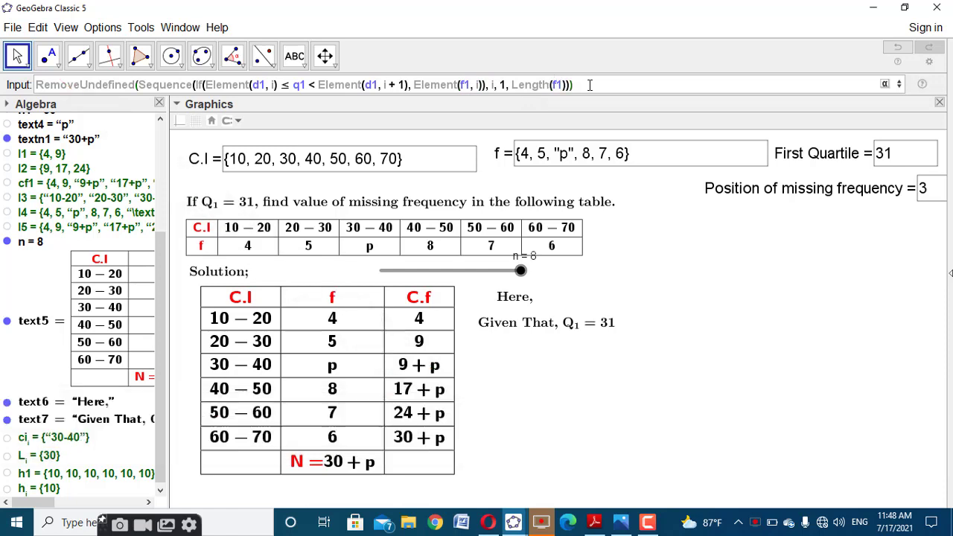
pyautogui.press('Return')
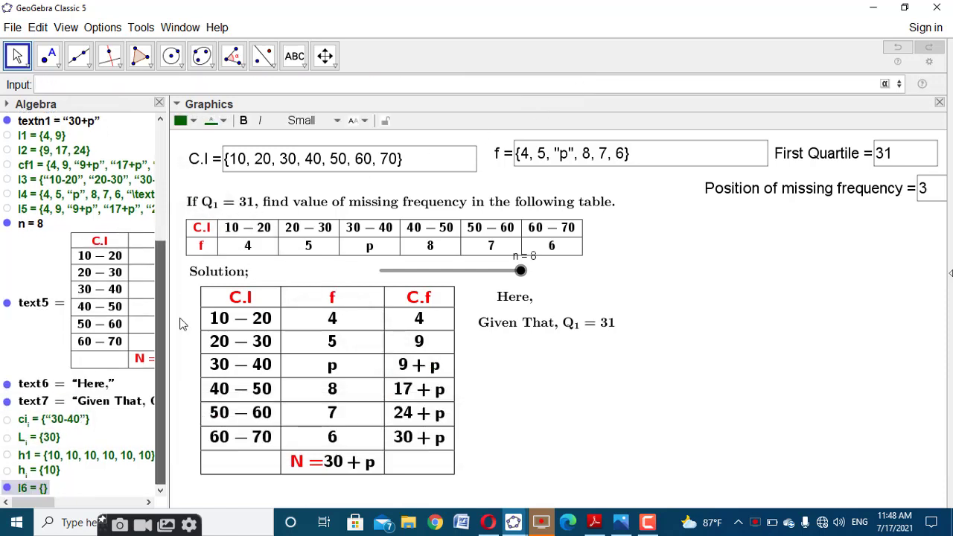
# Rename the new empty quartile-class frequency list as f_1.
pyautogui.rightClick(38, 491)
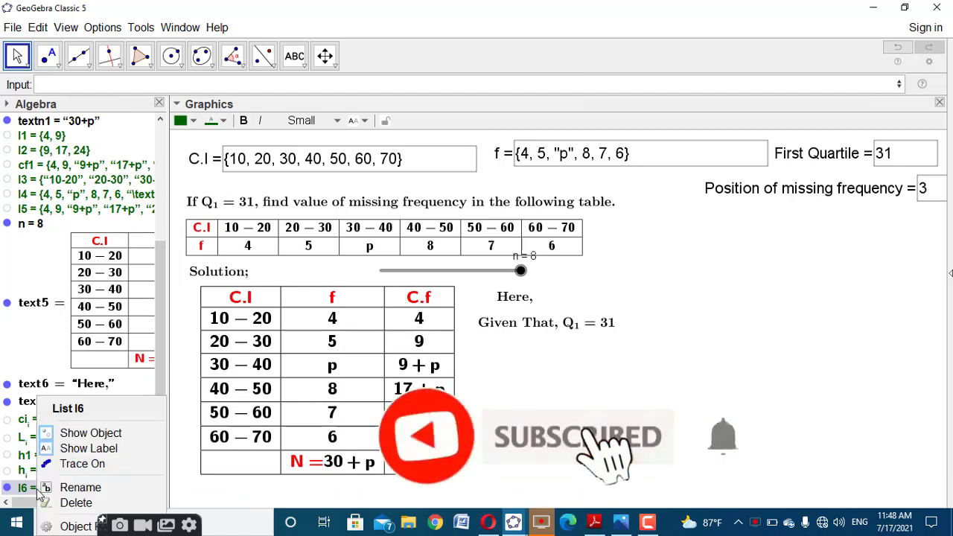
pyautogui.click(67, 485)
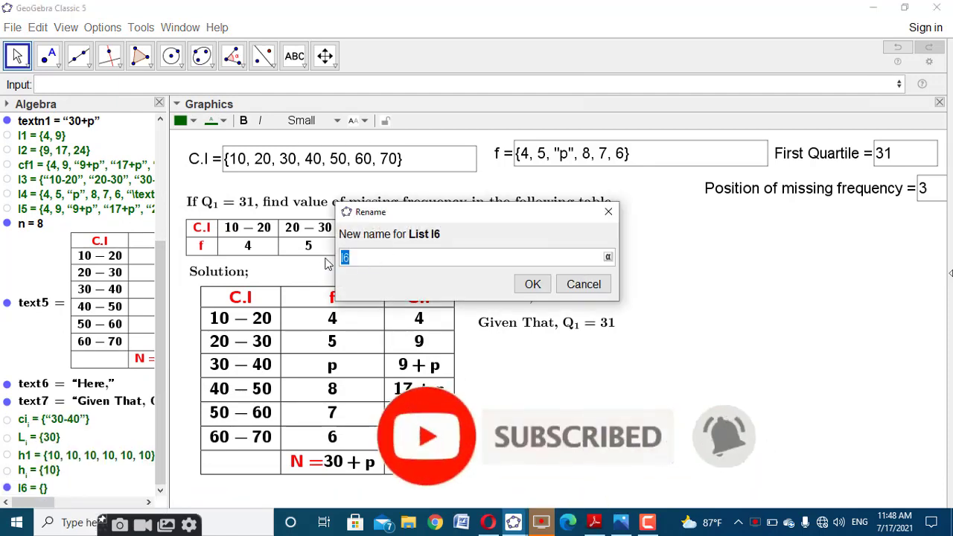
pyautogui.write('f_1')
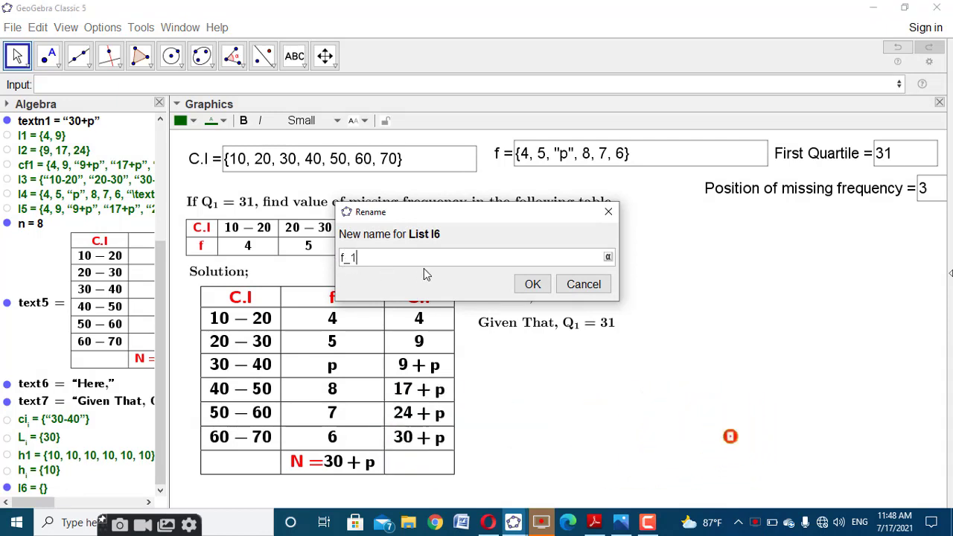
pyautogui.click(532, 284)
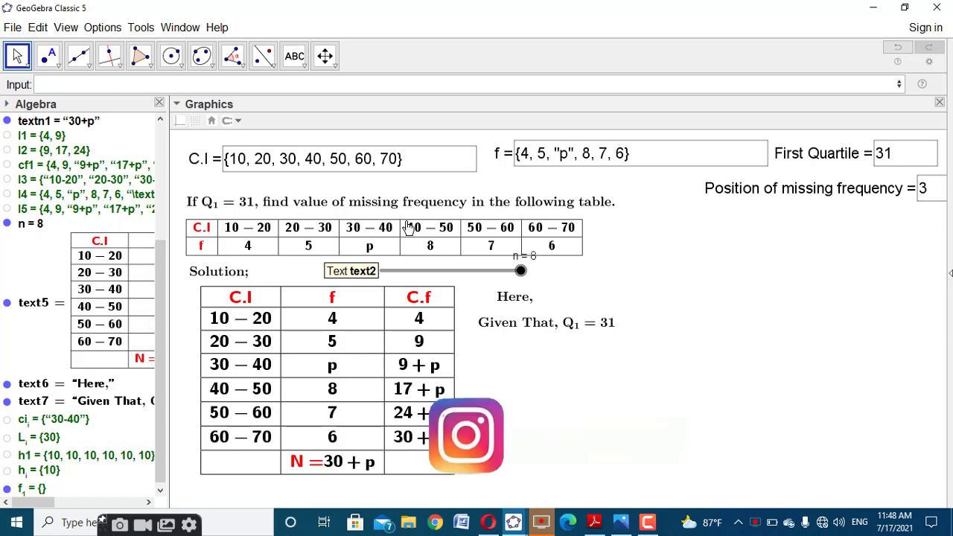
# Create a second frequency list from the RemoveUndefined command, using f1 in the Element result and Length, and p as the sequence start.
pyautogui.click(452, 85)
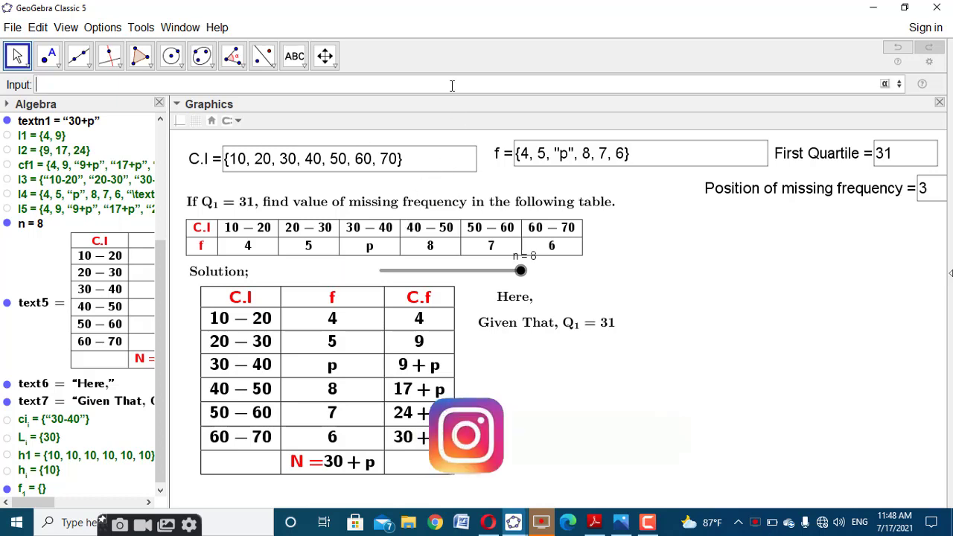
pyautogui.write('RemoveUndefined(Sequence(If(Element(d1, i) ≤ q1 < Element(d1, i + 1), Element(d1, i)), i, 1, Length(d1)))')
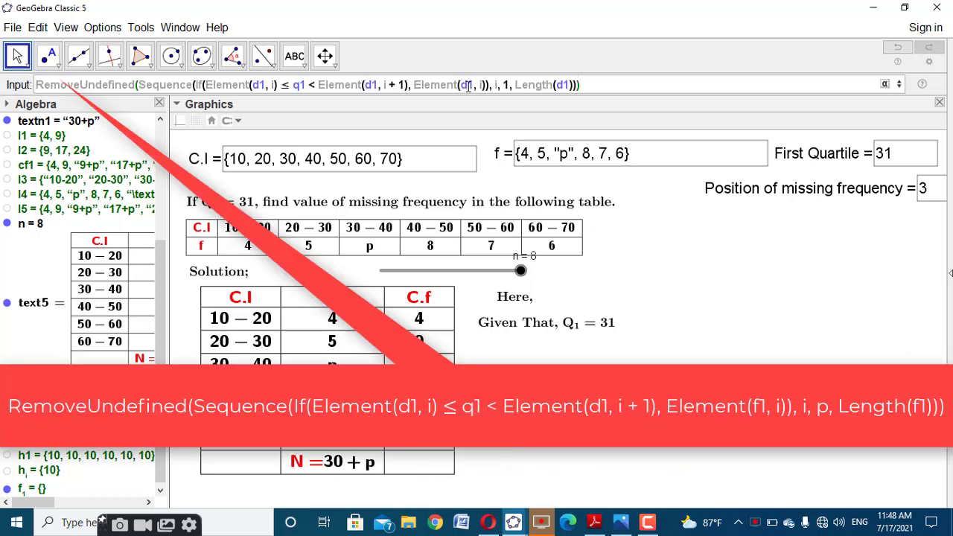
pyautogui.moveTo(467, 86); pyautogui.dragTo(460, 86)
pyautogui.write('f')
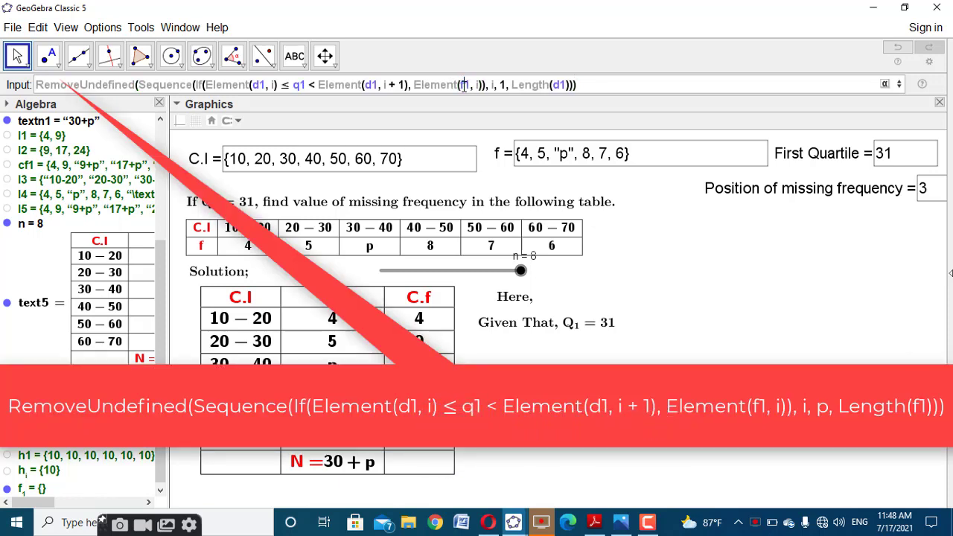
pyautogui.moveTo(507, 84); pyautogui.dragTo(500, 85)
pyautogui.write('p')
pyautogui.moveTo(560, 85); pyautogui.dragTo(552, 85)
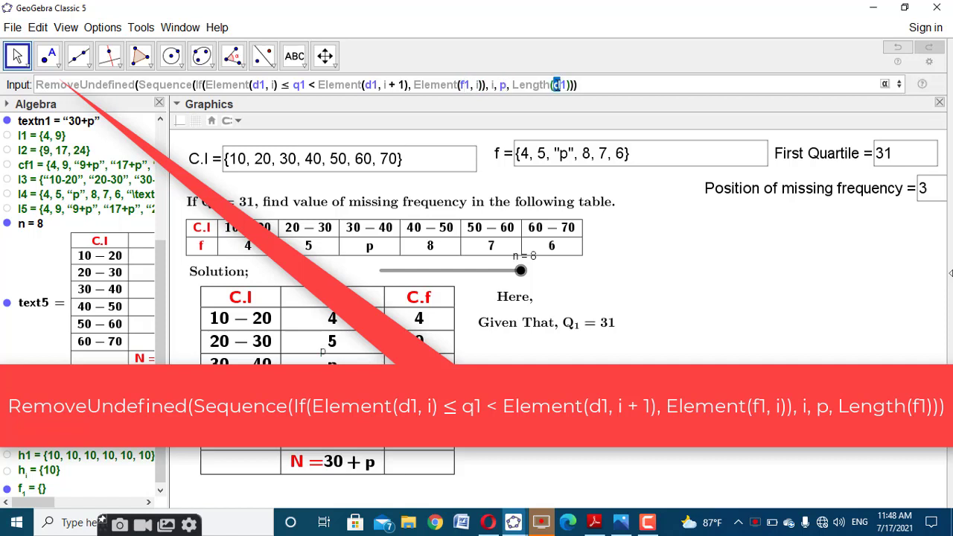
pyautogui.write('f')
pyautogui.press('Return')
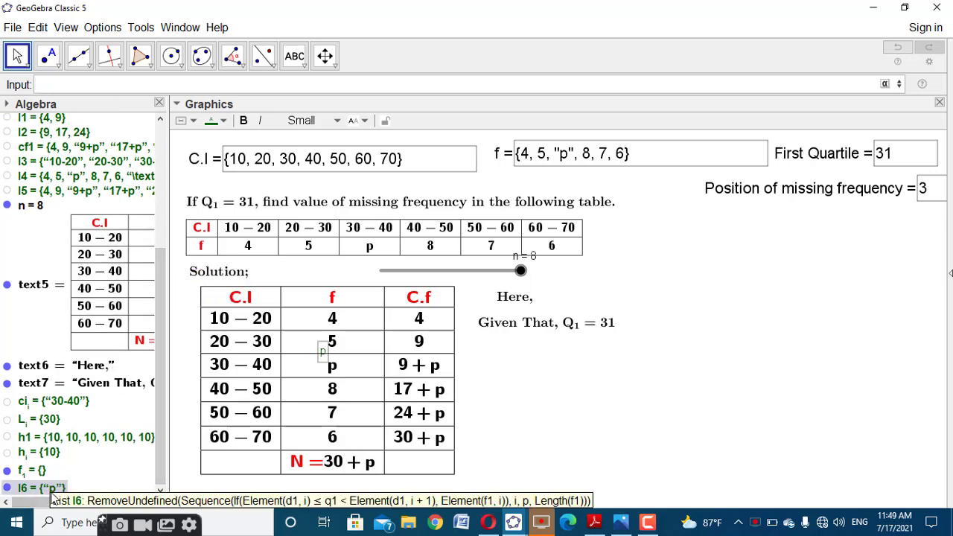
# Rename the new list holding the missing frequency "p" as f_2.
pyautogui.rightClick(56, 494)
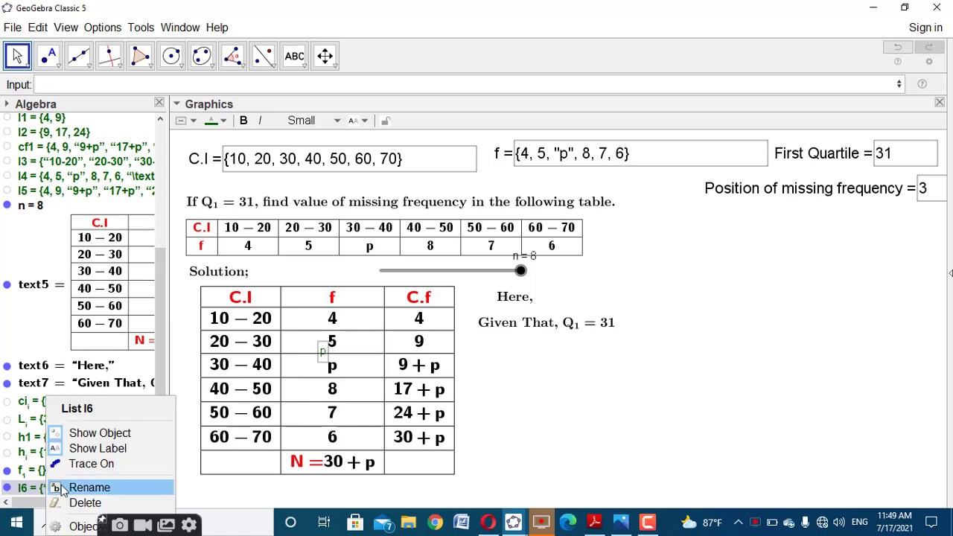
pyautogui.click(71, 488)
pyautogui.click(342, 256)
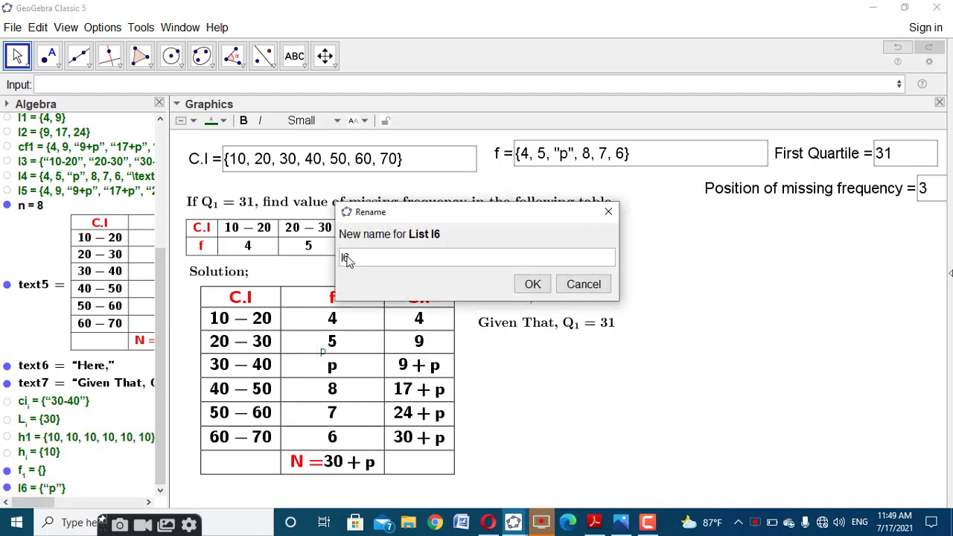
pyautogui.press('BackSpace')
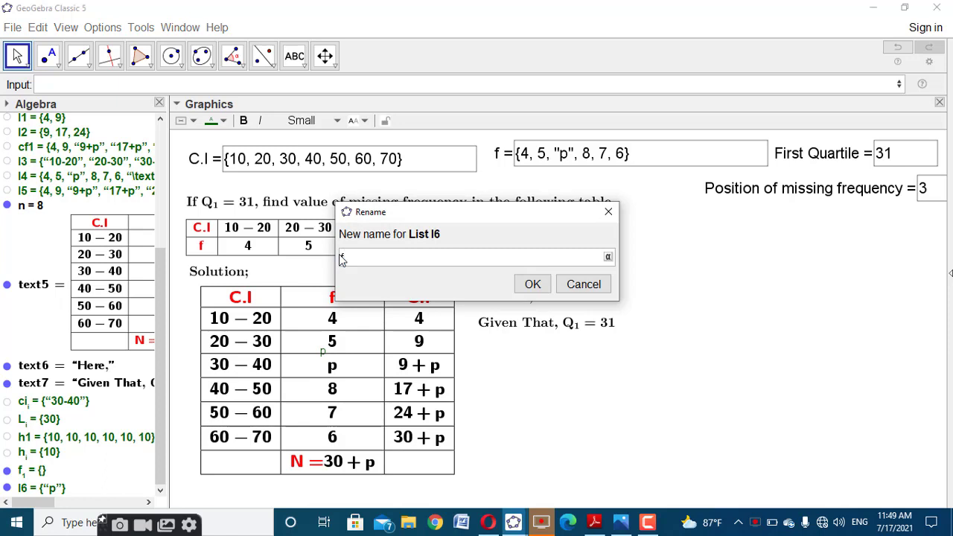
pyautogui.write('L2')
pyautogui.click(532, 283)
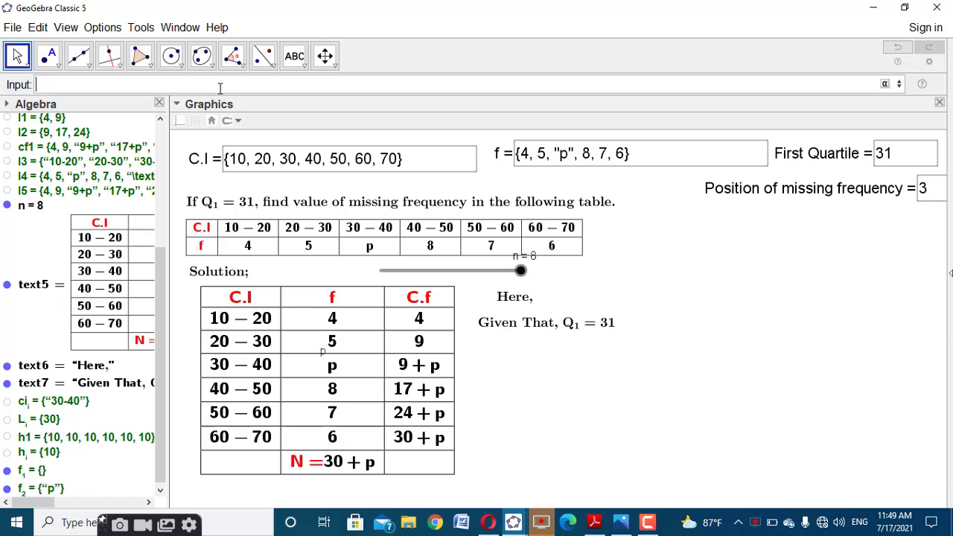
# Create a number giving the length of list f_2 with Length(f_2).
pyautogui.write('length')
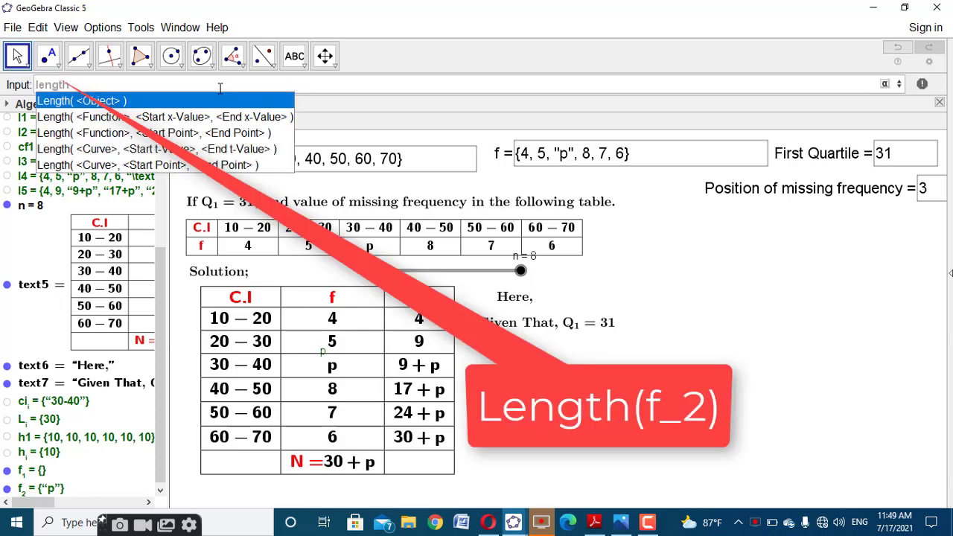
pyautogui.click(221, 104)
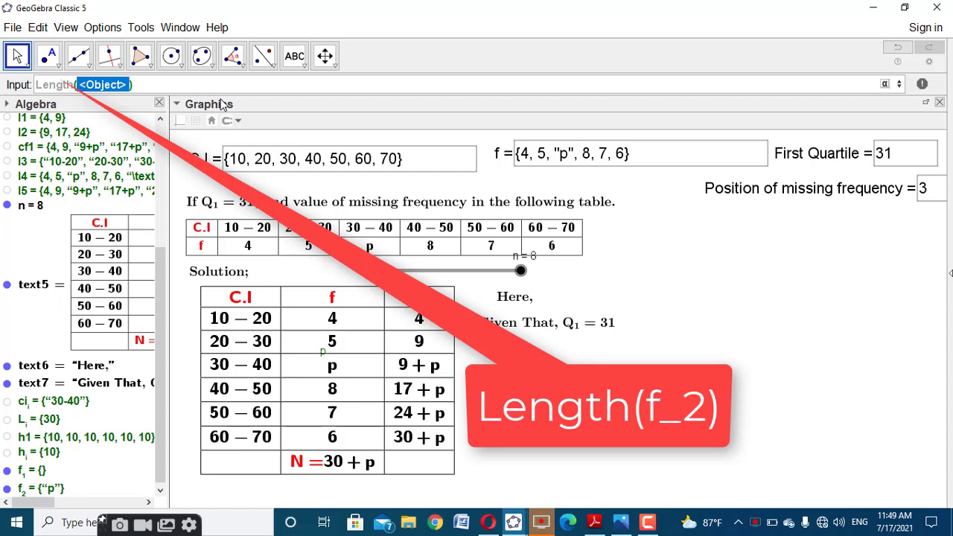
pyautogui.press('BackSpace')
pyautogui.write('f_2')
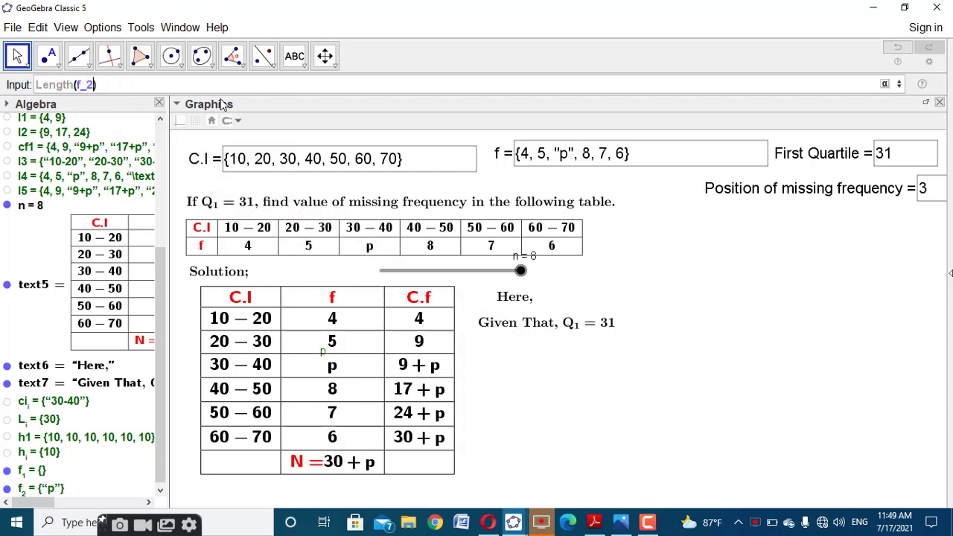
pyautogui.press('Return')
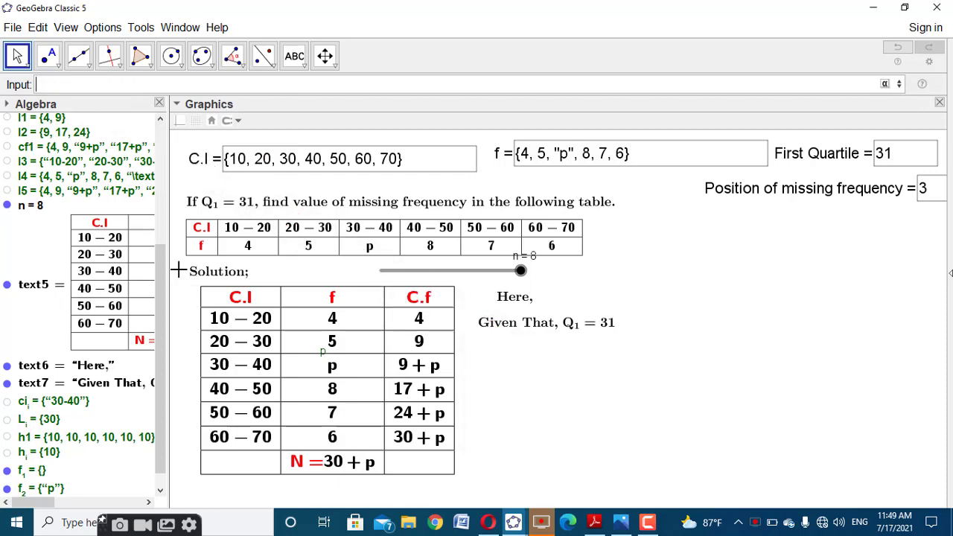
pyautogui.scroll(-1, 160, 320)
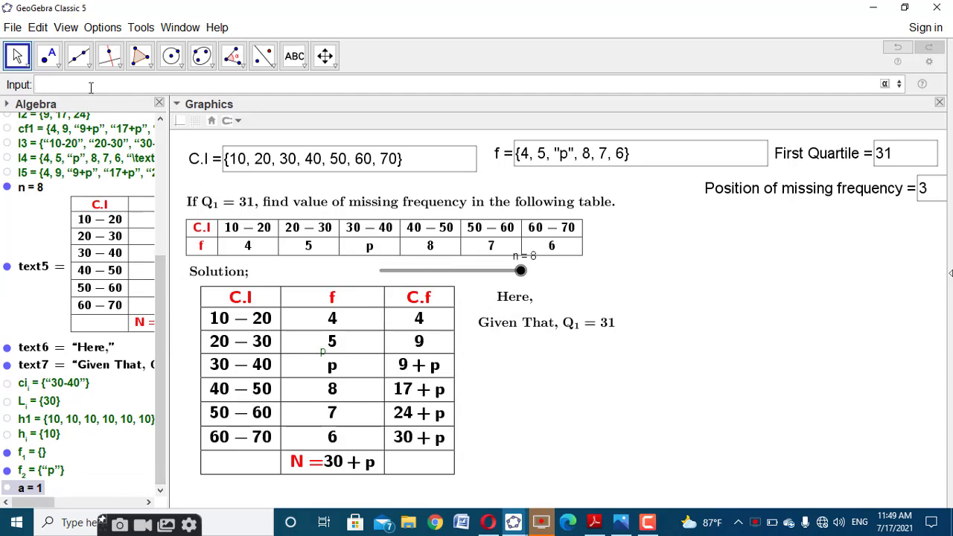
# Create a conditional frequency list with If(a==0, f_1, f_2).
pyautogui.write('if')
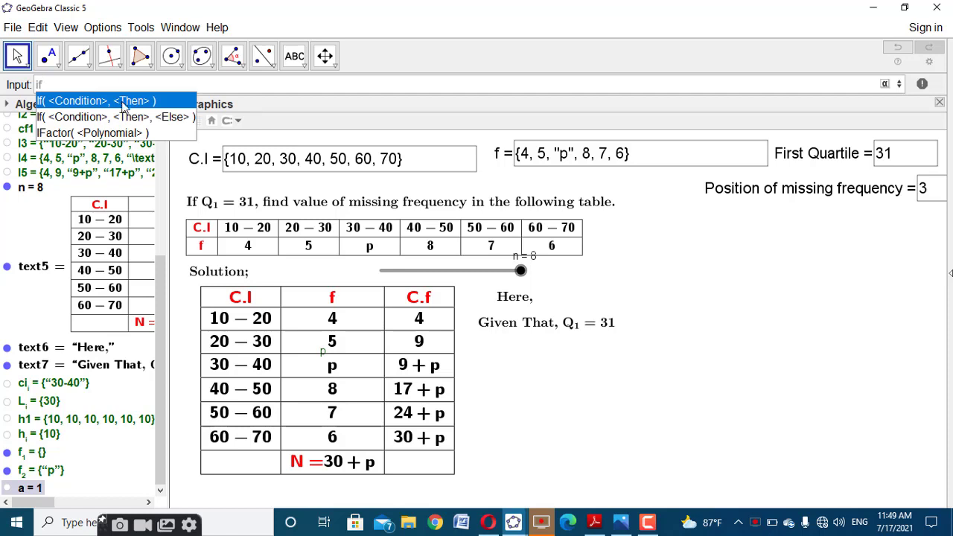
pyautogui.click(140, 117)
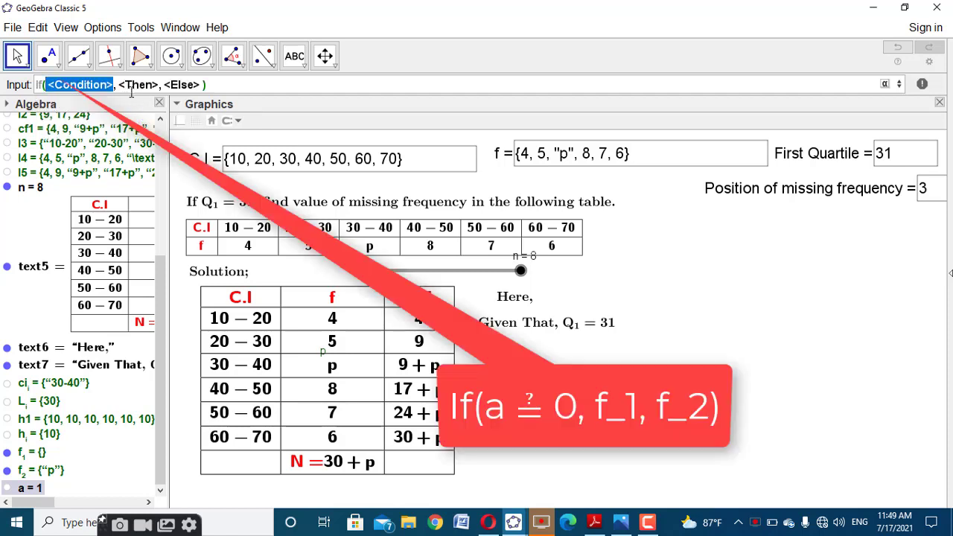
pyautogui.write('a==1')
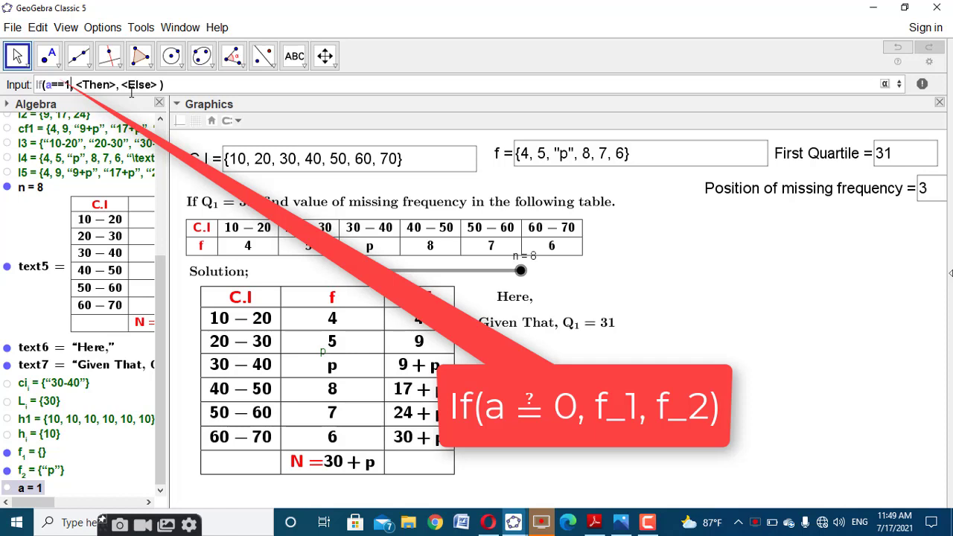
pyautogui.press('BackSpace')
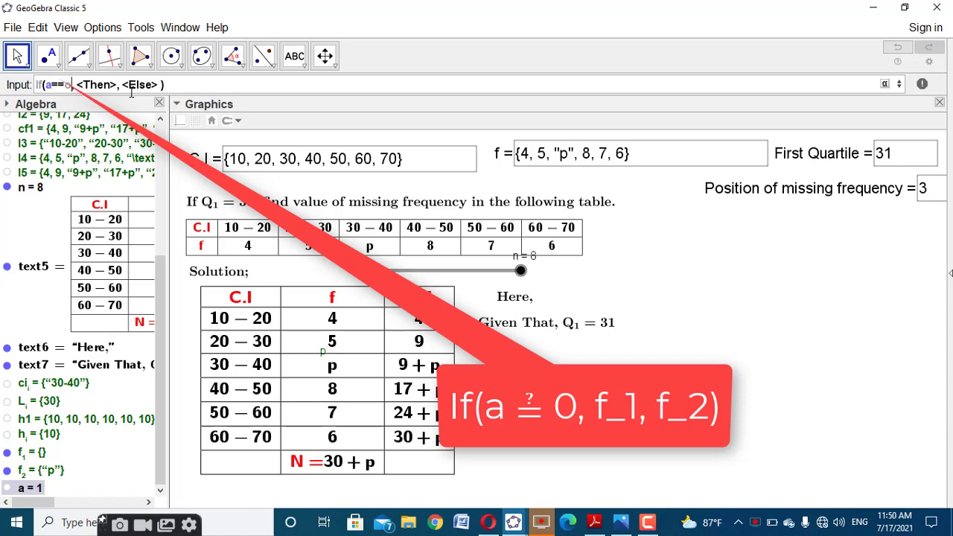
pyautogui.write('0')
pyautogui.press('Tab')
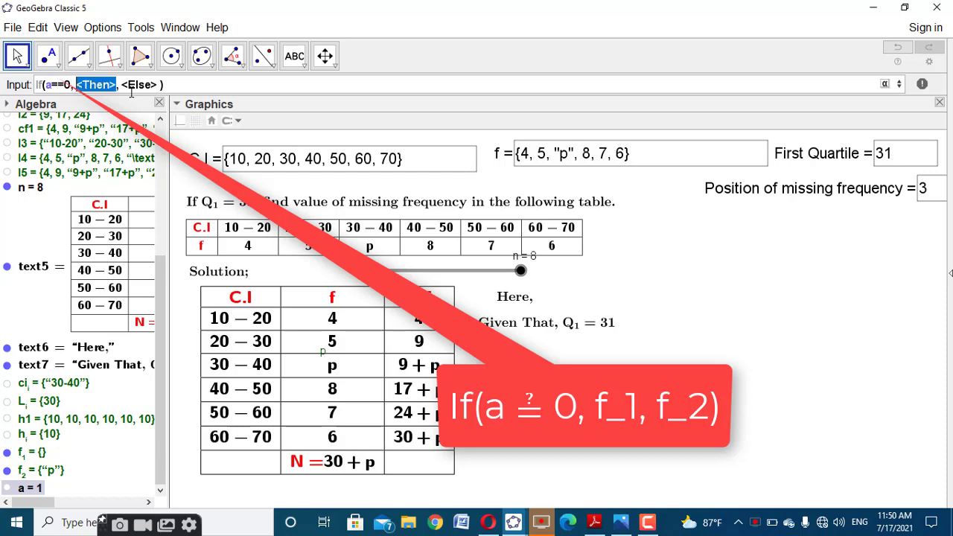
pyautogui.write('f_1')
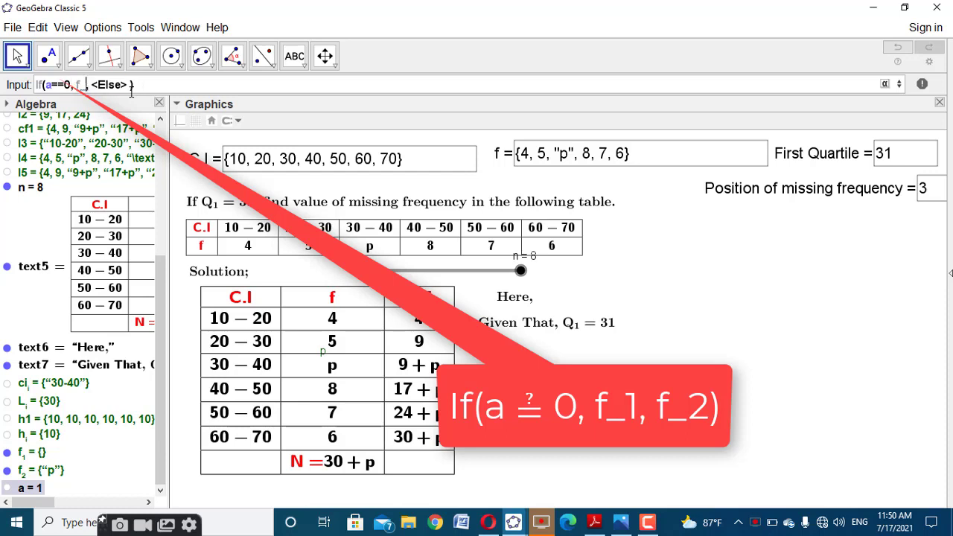
pyautogui.press('Tab')
pyautogui.write('f_2')
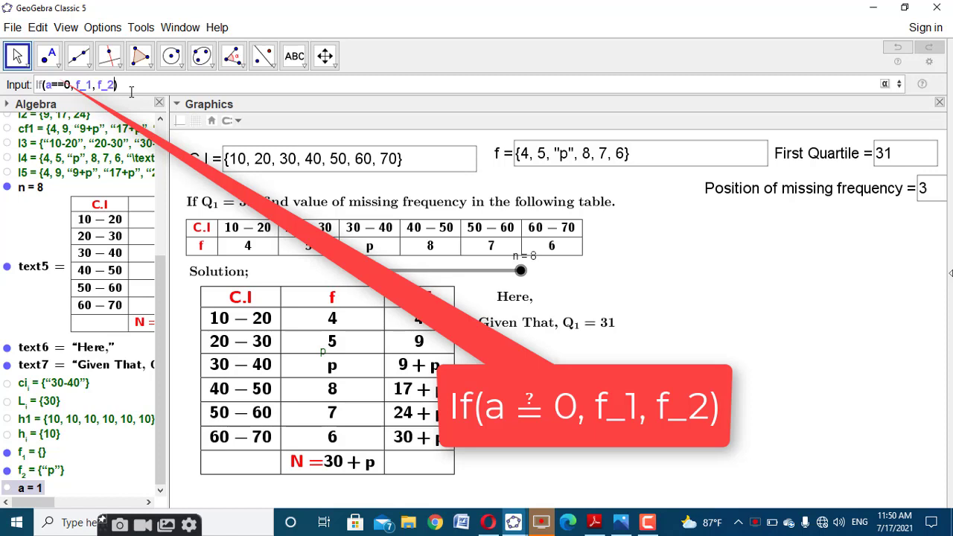
pyautogui.press('Return')
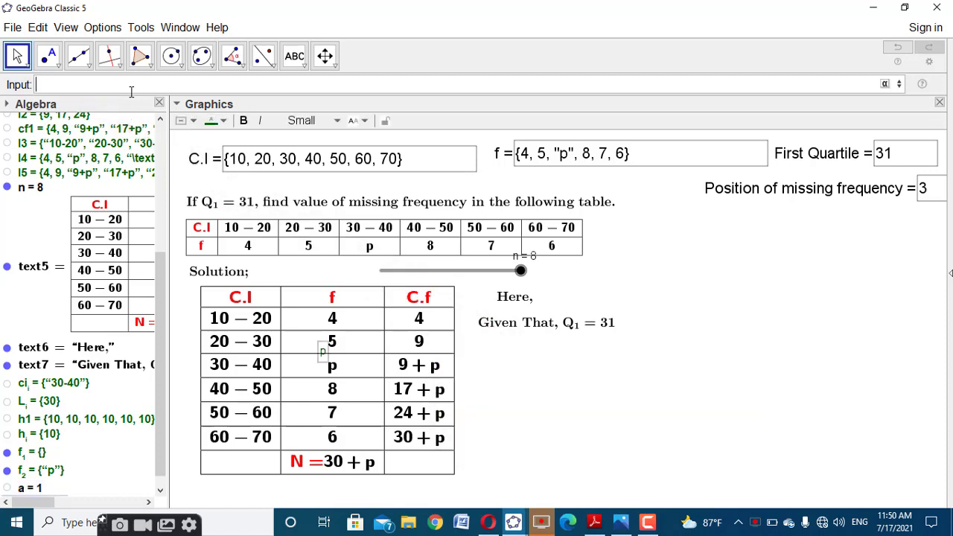
# Rename the conditional frequency list as f_i.
pyautogui.scroll(-1, 167, 298)
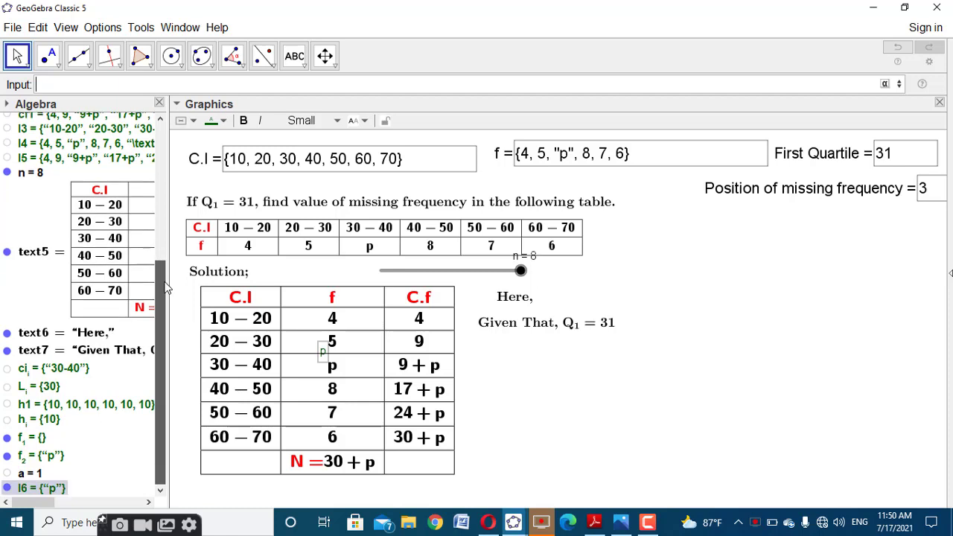
pyautogui.rightClick(45, 490)
pyautogui.click(63, 488)
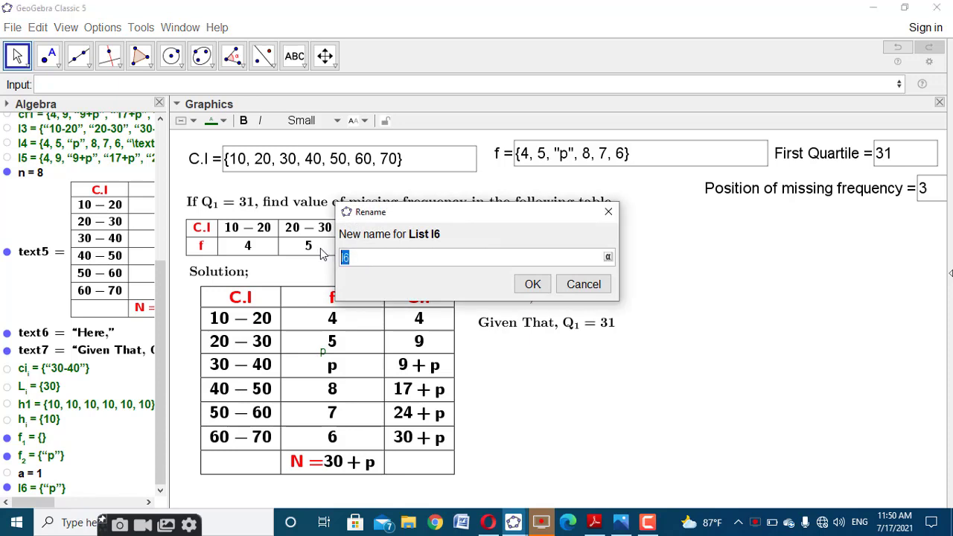
pyautogui.write('f_i')
pyautogui.click(533, 284)
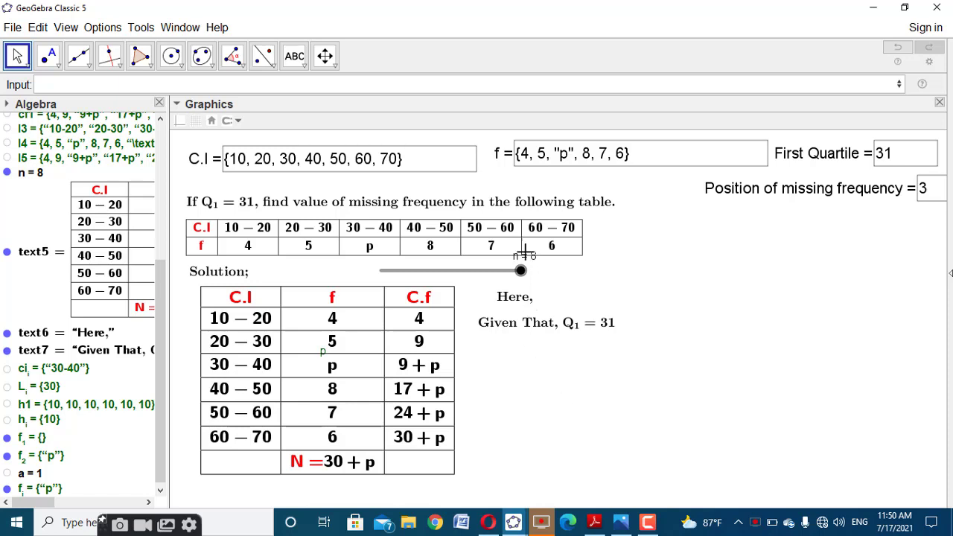
# Create a list that picks the cf1 element for the class where Element(d1, i) ≤ q1 < Element(d1, i + 1), running to Length(cf1).
pyautogui.click(487, 84)
pyautogui.write('RemoveUndefined(Sequence(If(Element(d1, i) ≤ q1 < Element(d1, i + 1), Element(d1, i)), i, 1, Length(d1)))')
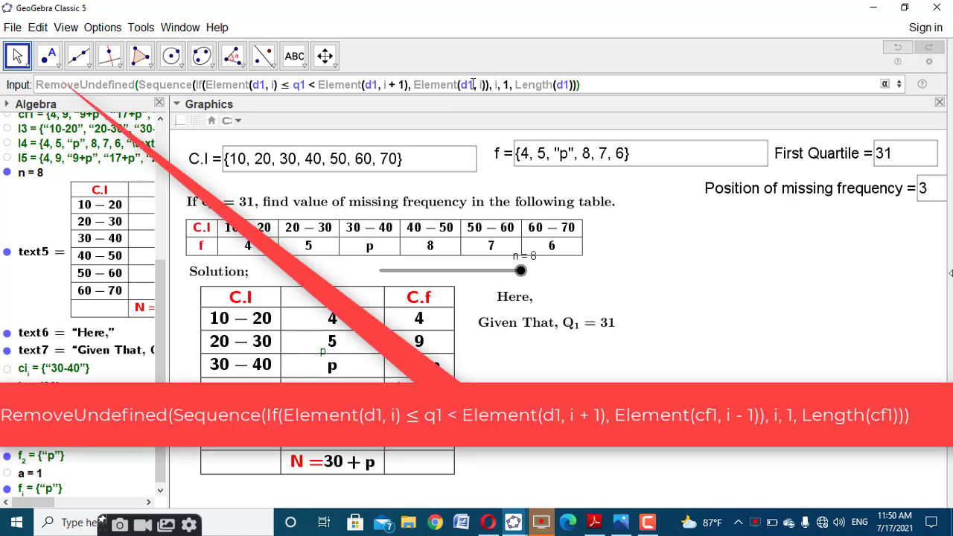
pyautogui.click(470, 84)
pyautogui.press('BackSpace')
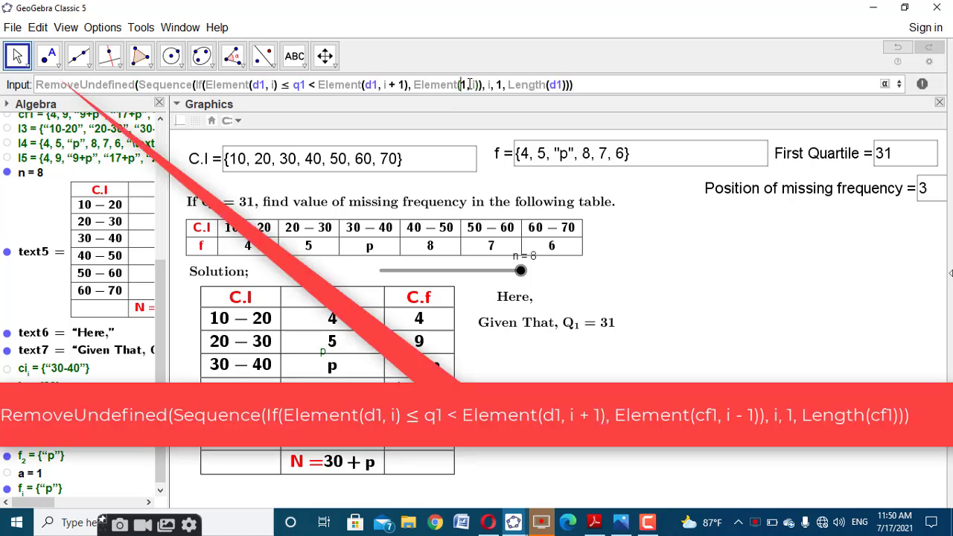
pyautogui.write('cf')
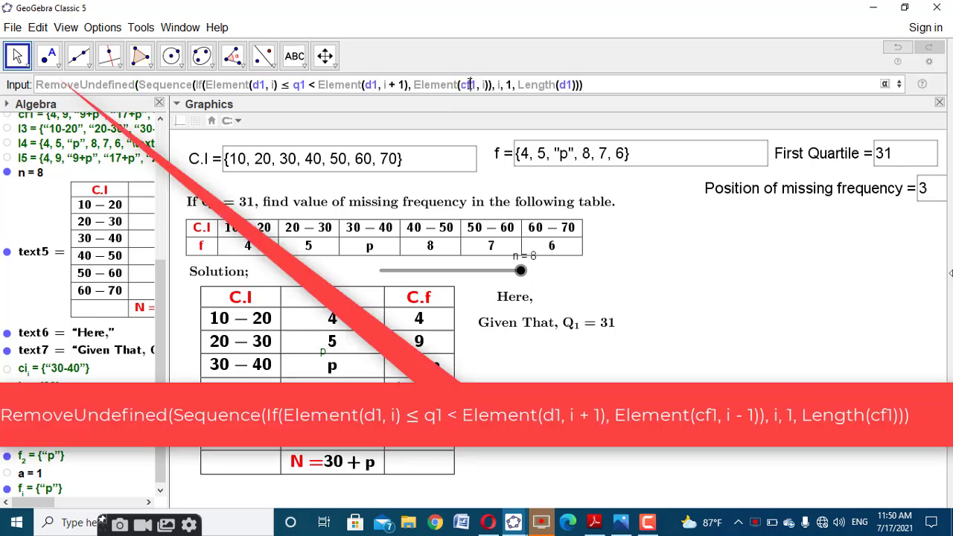
pyautogui.click(568, 84)
pyautogui.press('BackSpace')
pyautogui.write('cf')
pyautogui.press('Return')
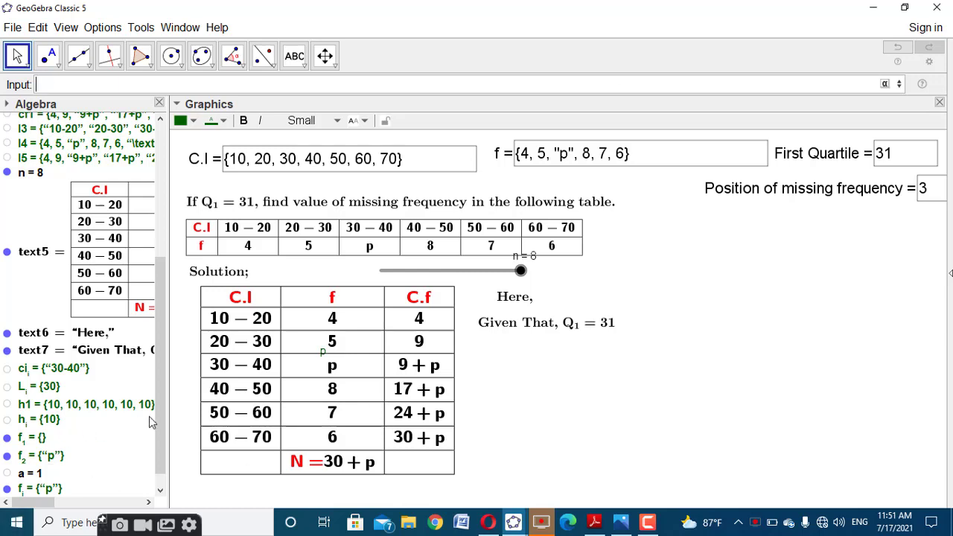
# Rename the new cumulative-frequency list as cf_1.
pyautogui.scroll(-1, 152, 425)
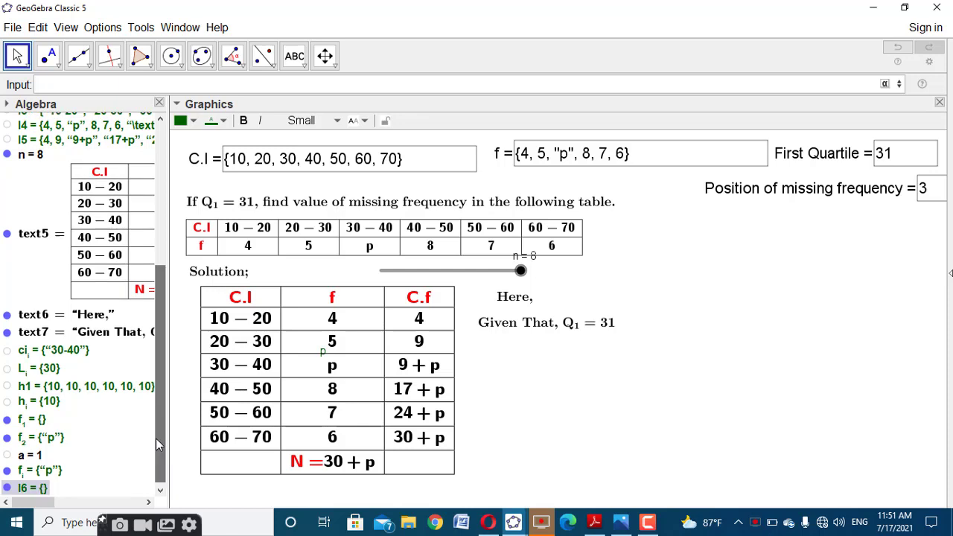
pyautogui.rightClick(39, 492)
pyautogui.click(60, 489)
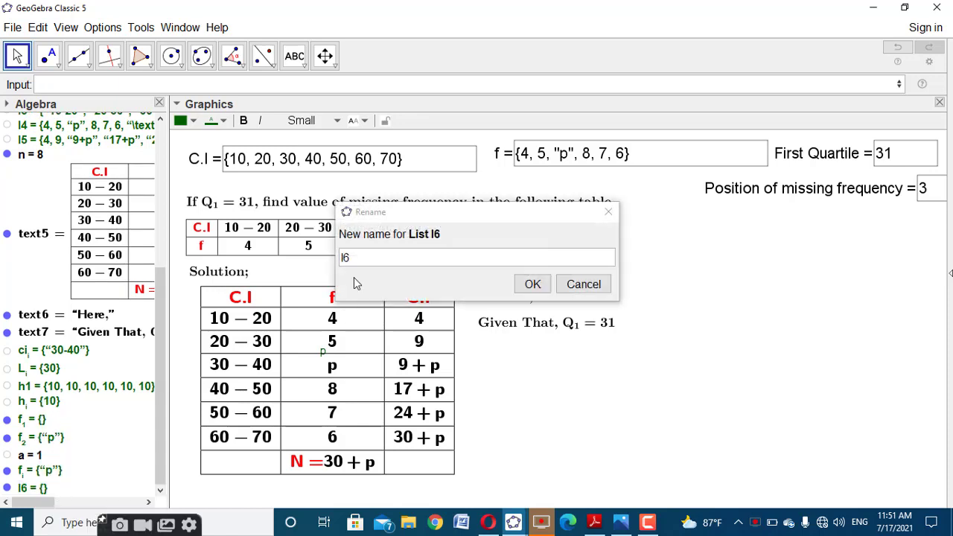
pyautogui.write('c')
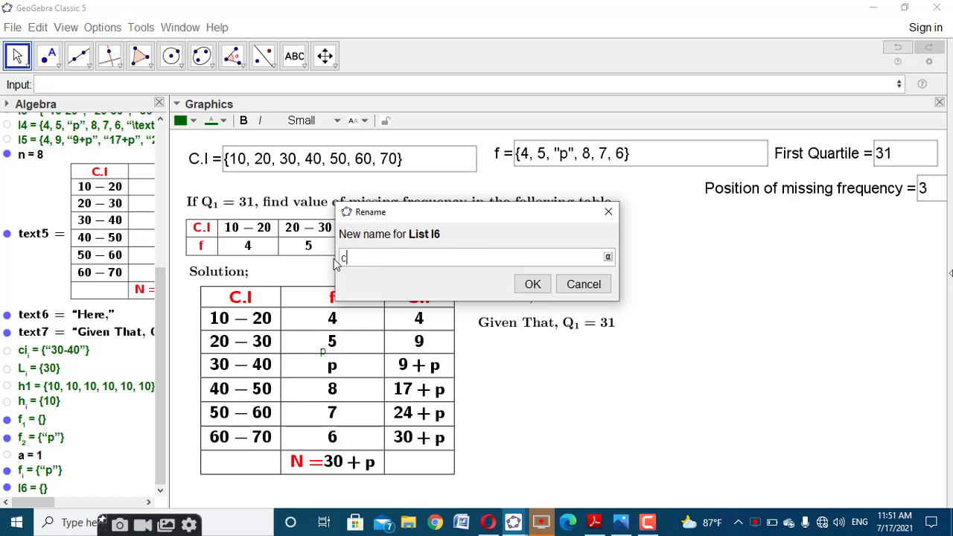
pyautogui.write('f_1')
pyautogui.click(529, 286)
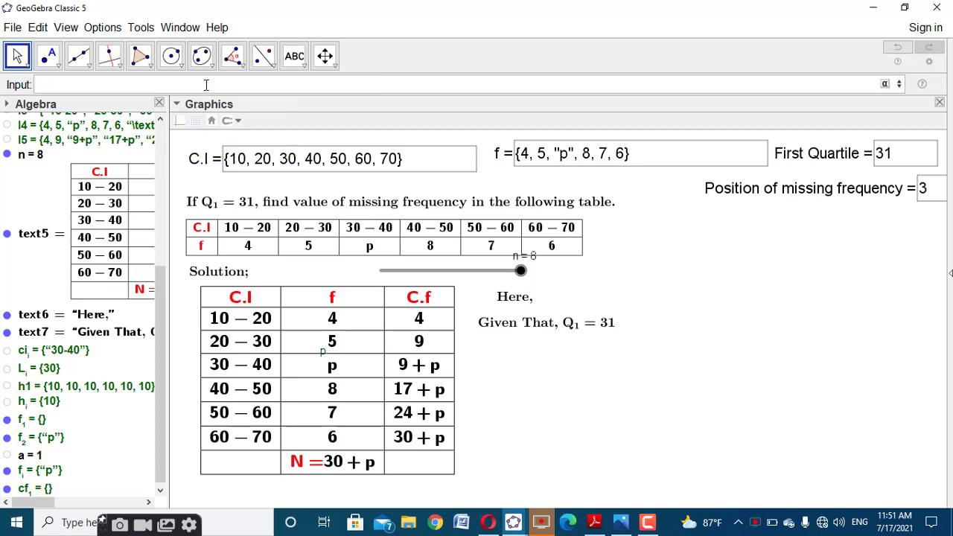
# Enter the RemoveUndefined(Sequence(If(...))) formula again with its condition changed to Element(d1, i-1) < q1 <= Element(d1, i + 2).
pyautogui.write('RemoveUndefined(Sequence(If(Element(d1, i) ≤ q1 < Element(d1, i + 1), Element(d1, i)), i, 1, Length(d1)))')
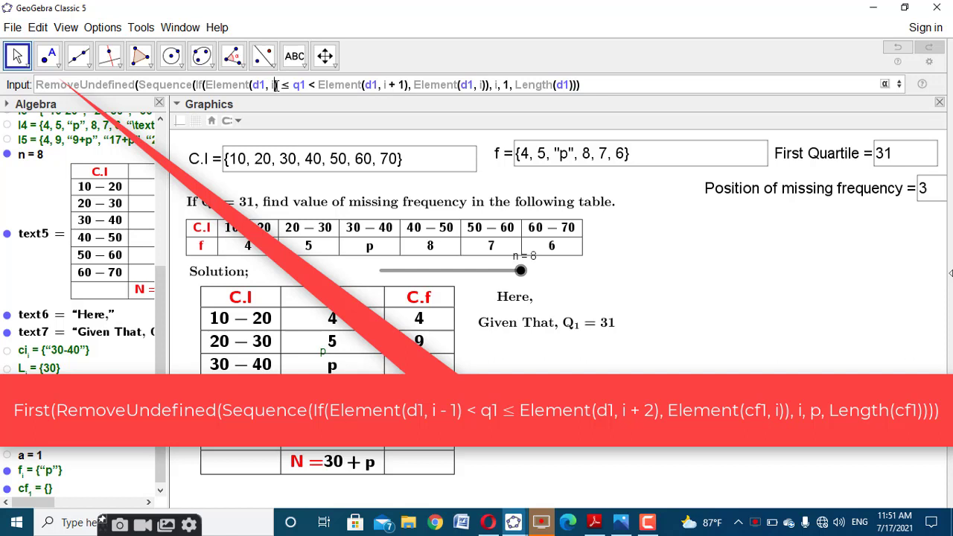
pyautogui.write('1)')
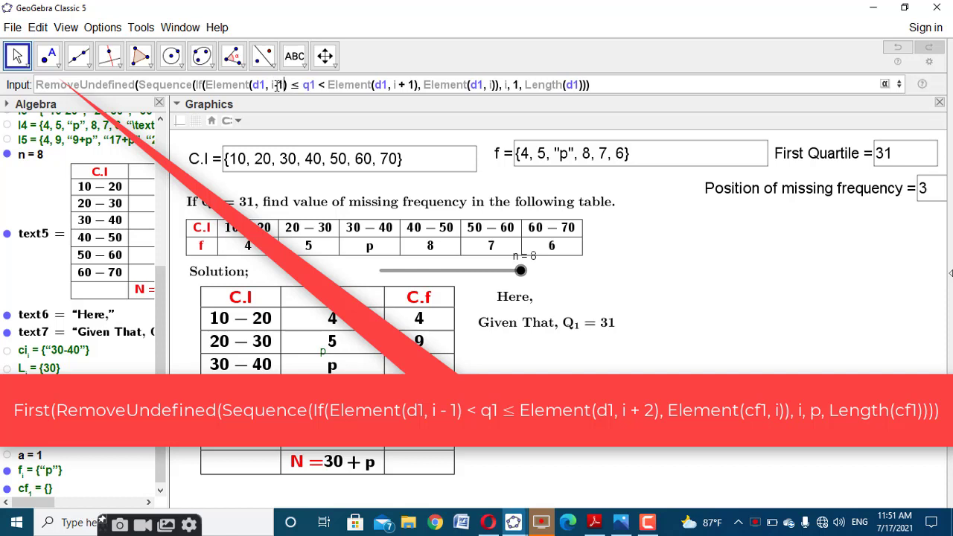
pyautogui.click(275, 85)
pyautogui.write('-1')
pyautogui.doubleClick(295, 85)
pyautogui.write('<')
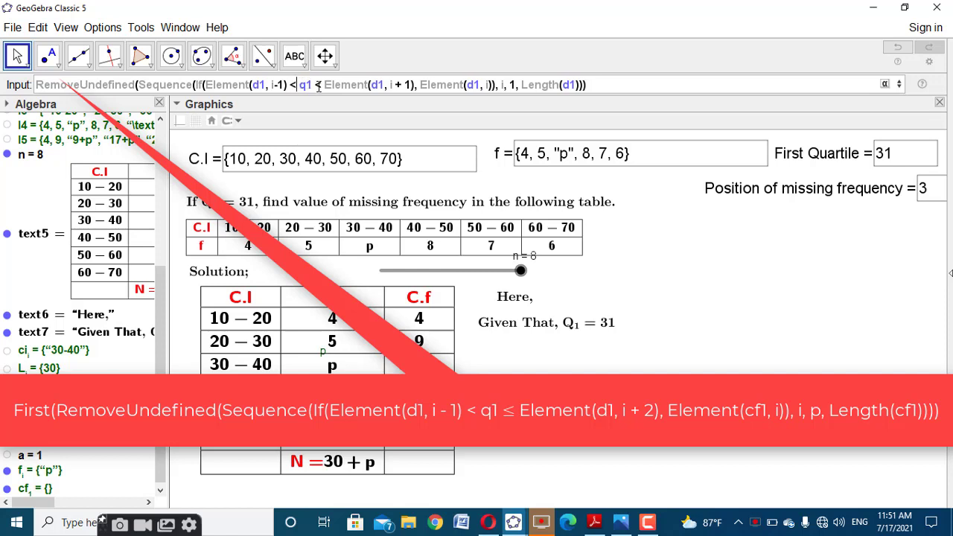
pyautogui.doubleClick(318, 84)
pyautogui.write('<')
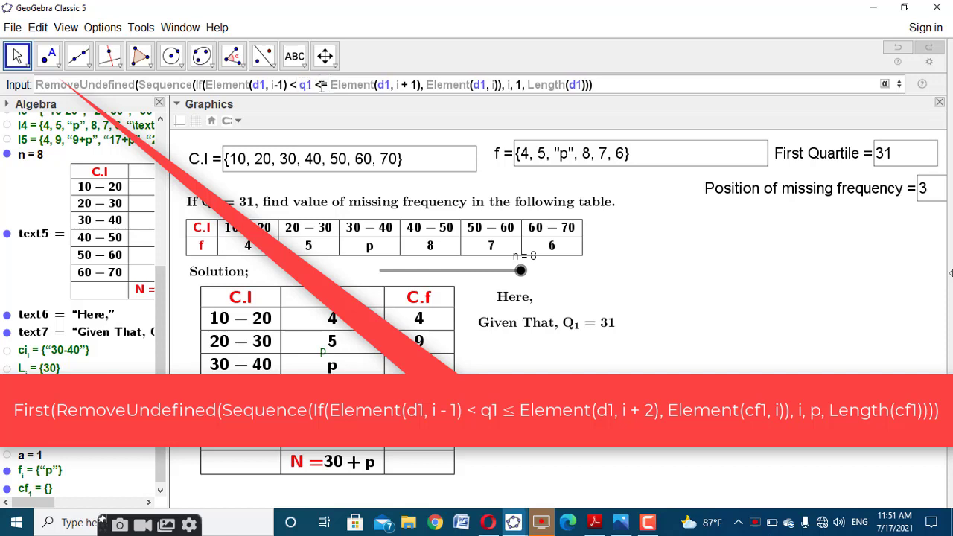
pyautogui.write('=')
pyautogui.doubleClick(414, 85)
pyautogui.write('2')
# Make the formula return Element(cf1, i) for i from p to Length(cf1).
pyautogui.click(480, 85)
pyautogui.press('BackSpace')
pyautogui.write('cf')
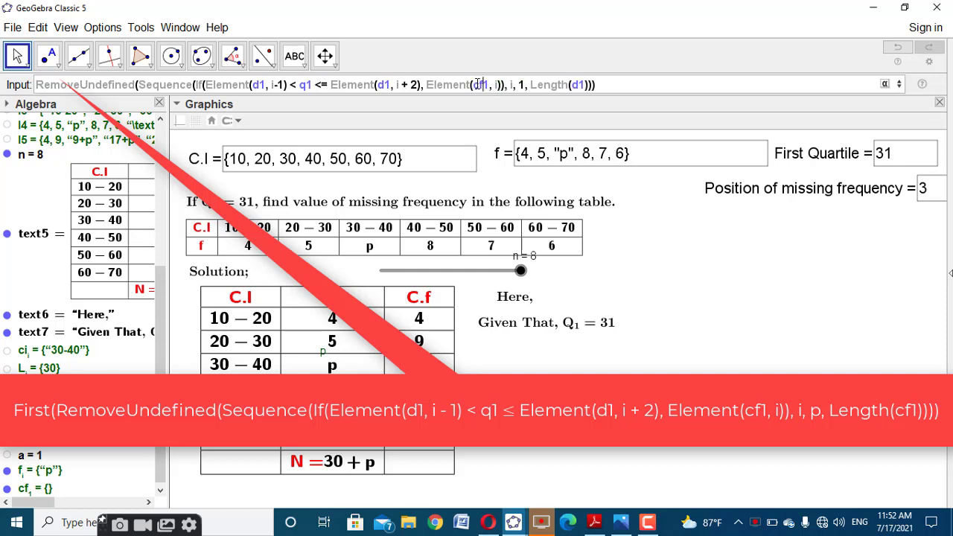
pyautogui.doubleClick(524, 84)
pyautogui.write('p')
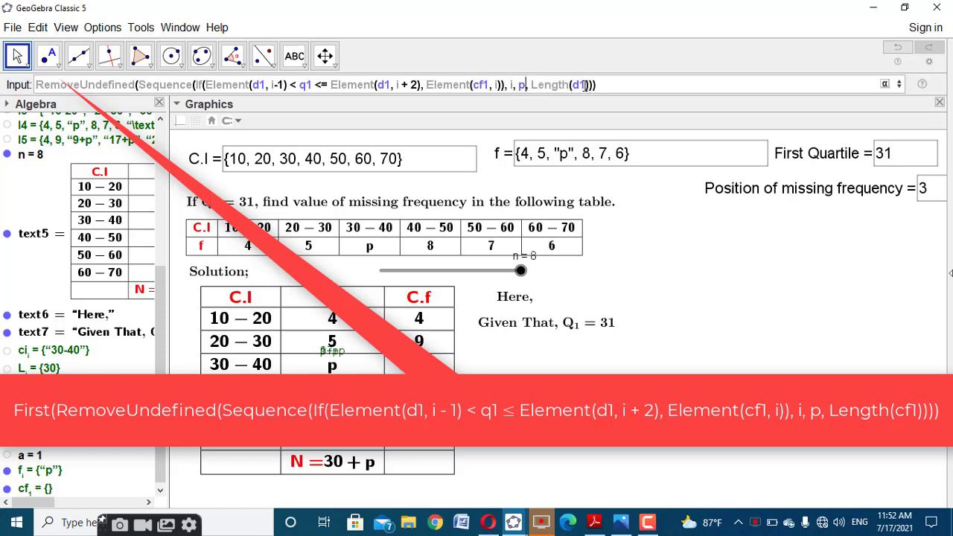
pyautogui.moveTo(578, 85); pyautogui.dragTo(572, 84)
pyautogui.write('cf')
# Wrap the whole formula in First( ) and create the list from it.
pyautogui.click(38, 85)
pyautogui.write('(')
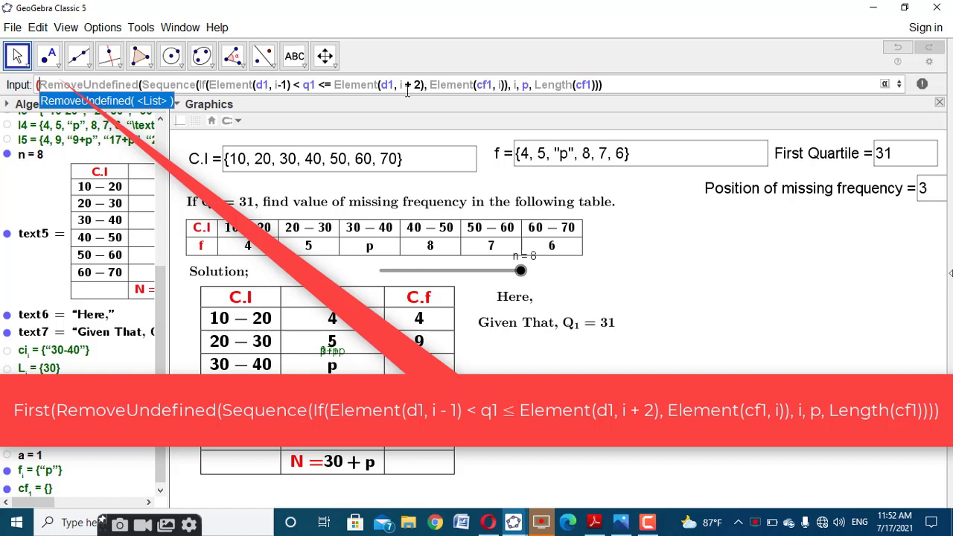
pyautogui.click(610, 82)
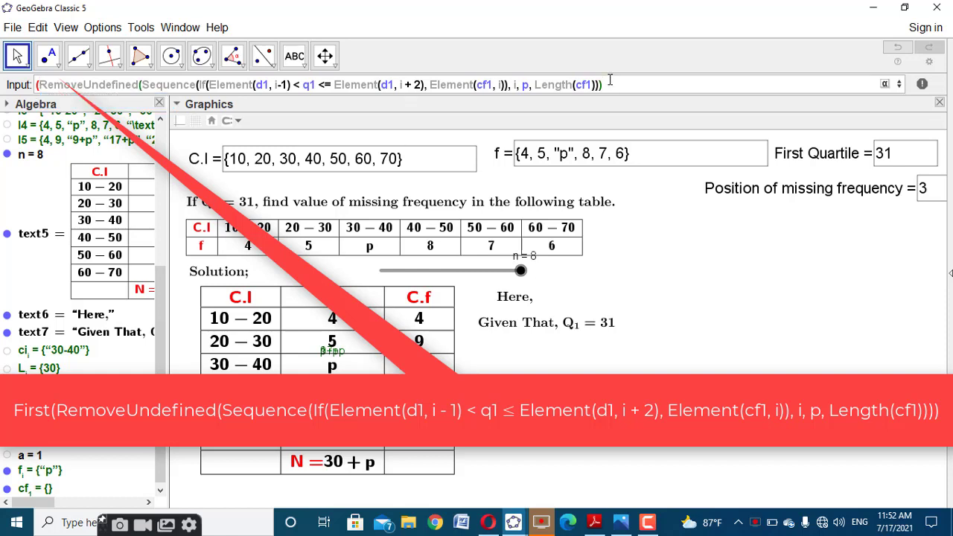
pyautogui.write(')')
pyautogui.click(38, 85)
pyautogui.write('First(')
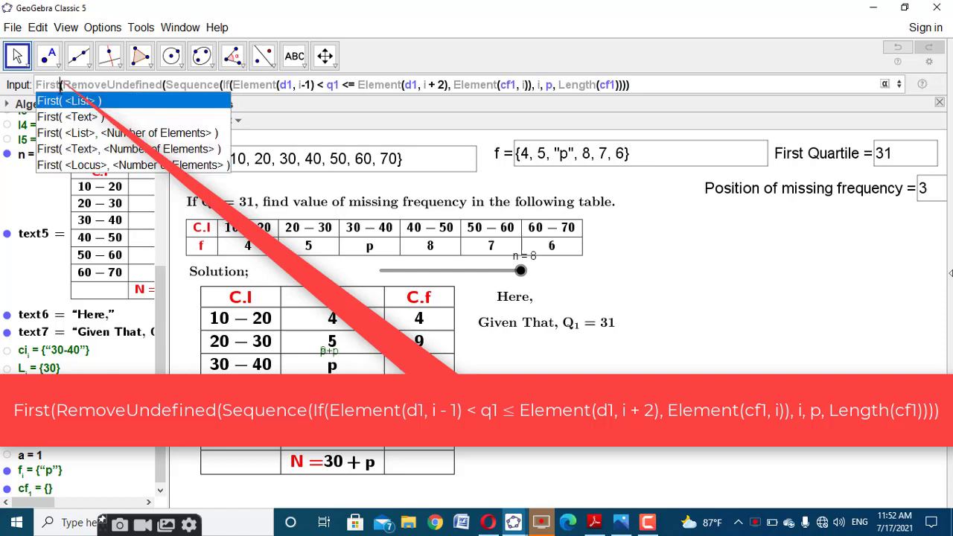
pyautogui.press('Escape')
pyautogui.click(644, 86)
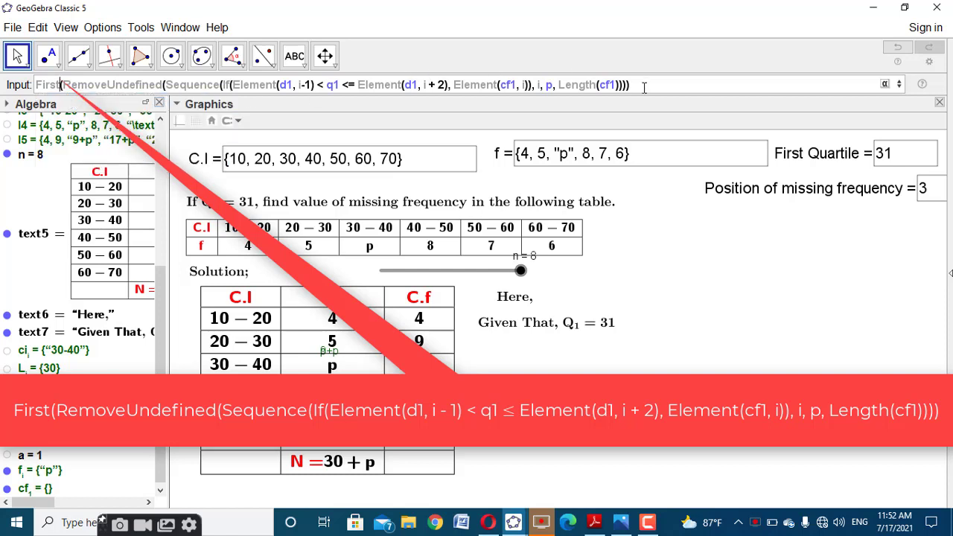
pyautogui.press('Return')
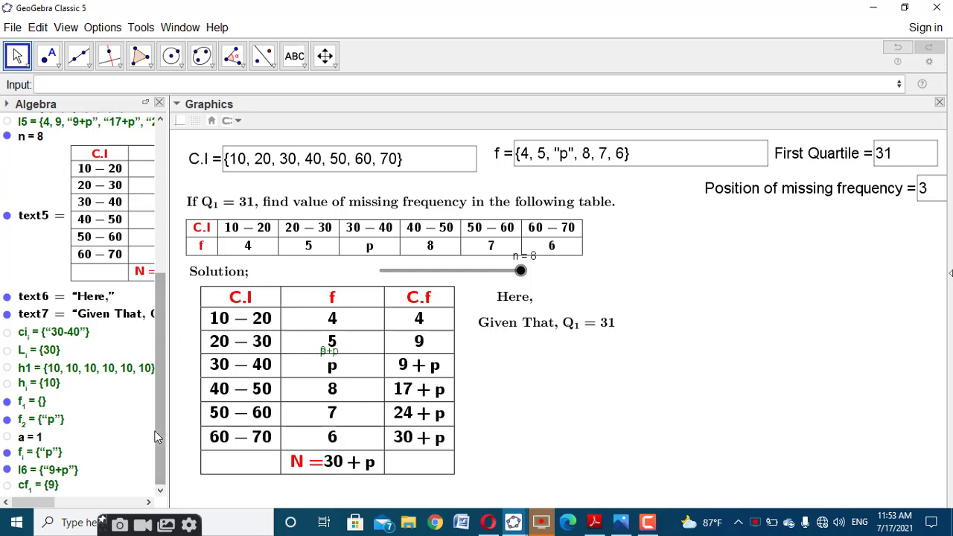
# Rename the new list made with First as cf_2.
pyautogui.click(48, 471)
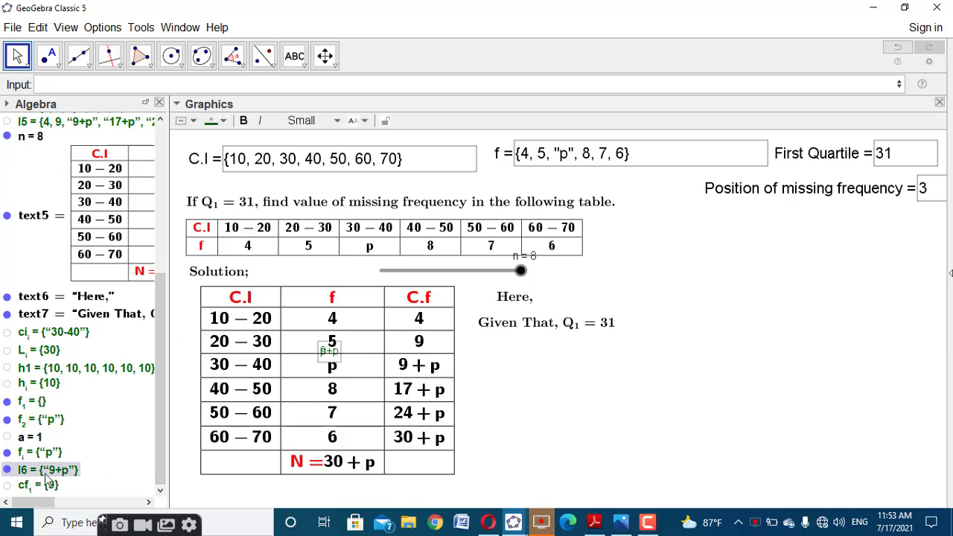
pyautogui.rightClick(47, 471)
pyautogui.click(90, 488)
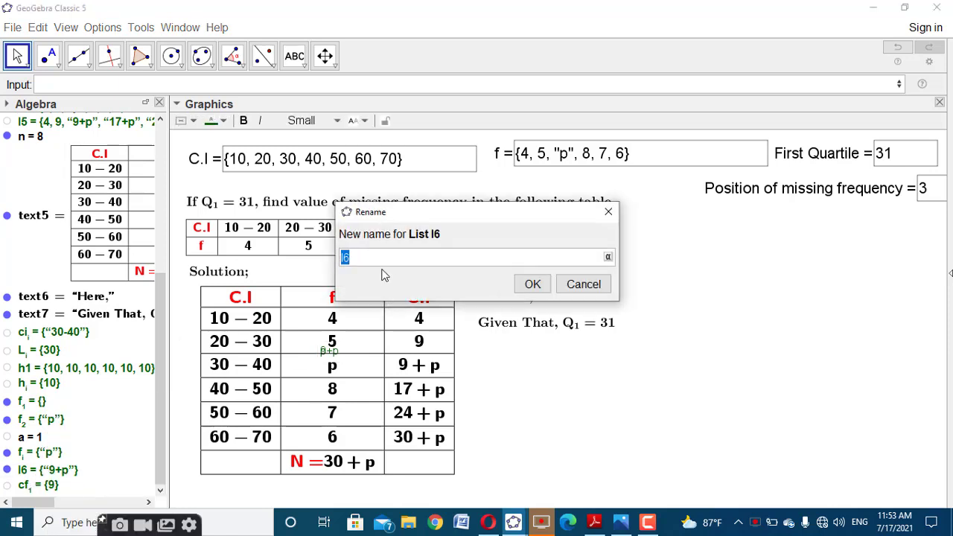
pyautogui.write('cf_2')
pyautogui.click(532, 284)
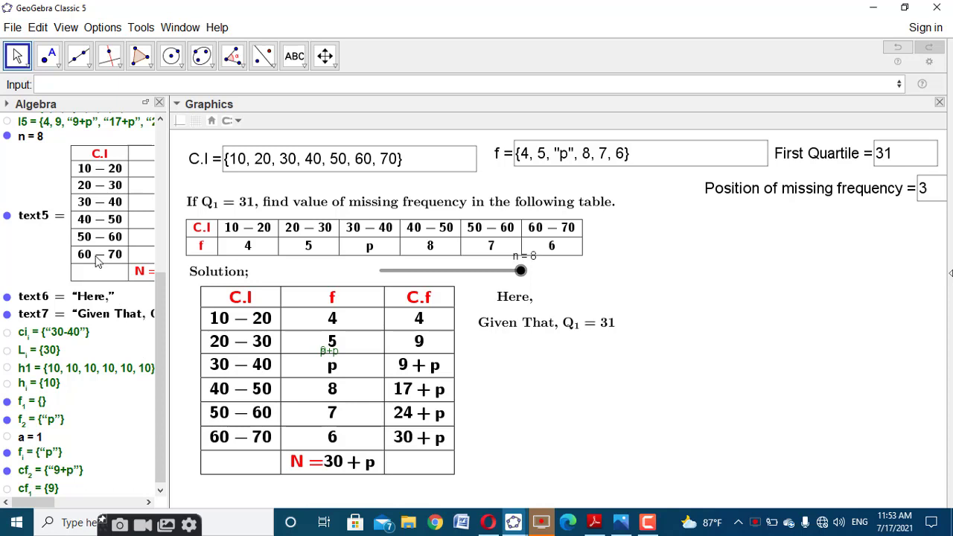
# Create a number giving the length of list cf_1 with Length(cf_1).
pyautogui.click(92, 86)
pyautogui.write('length')
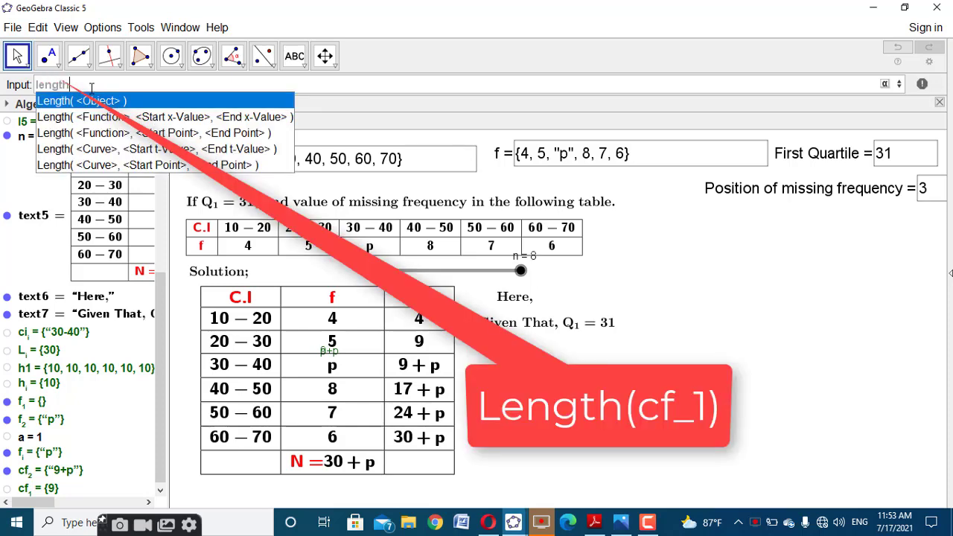
pyautogui.click(104, 100)
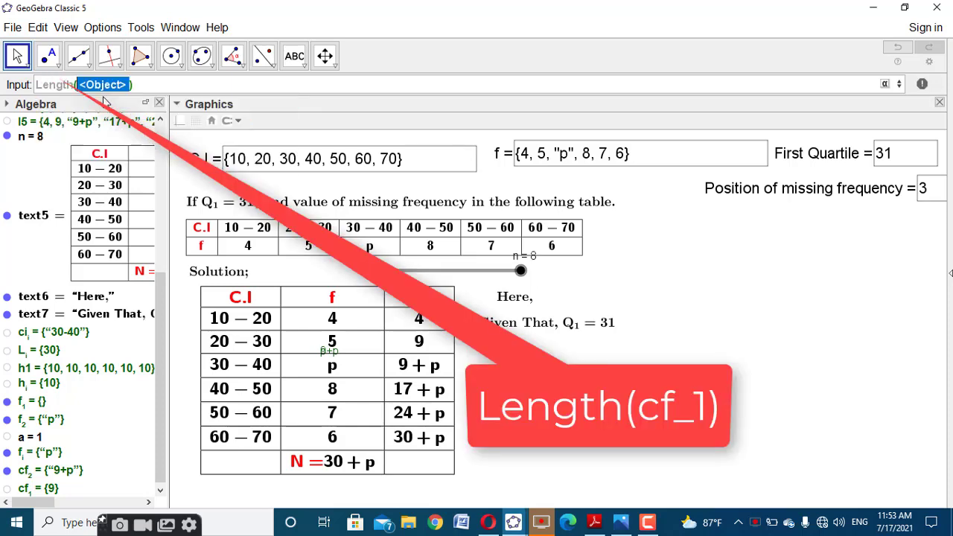
pyautogui.write('cf_')
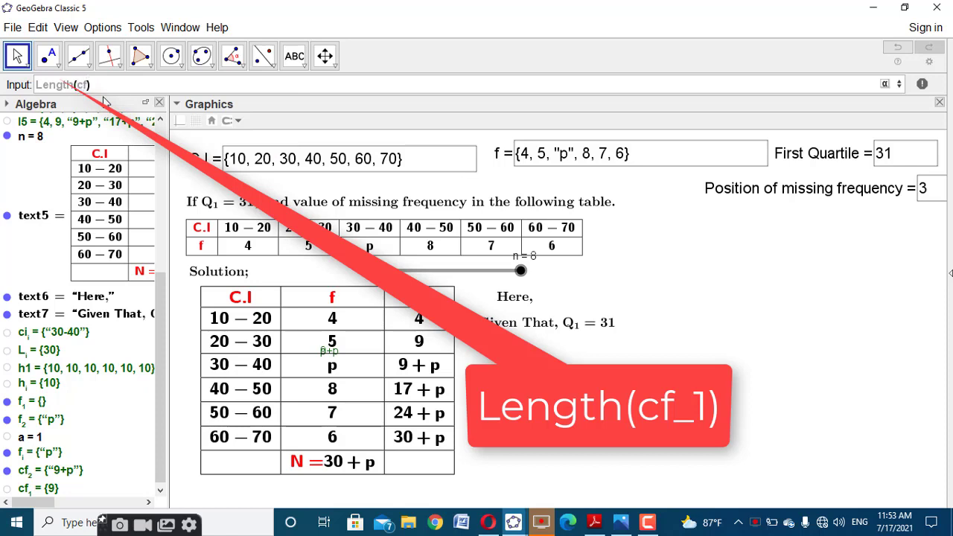
pyautogui.write('1')
pyautogui.press('Return')
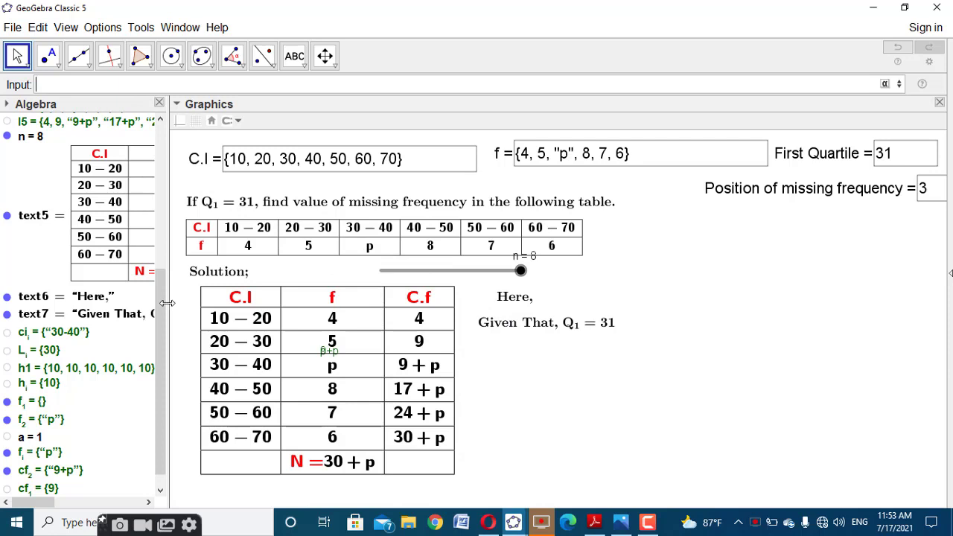
# Create a conditional cumulative-frequency list with If(b==1, cf_1, cf_2).
pyautogui.scroll(-1, 163, 395)
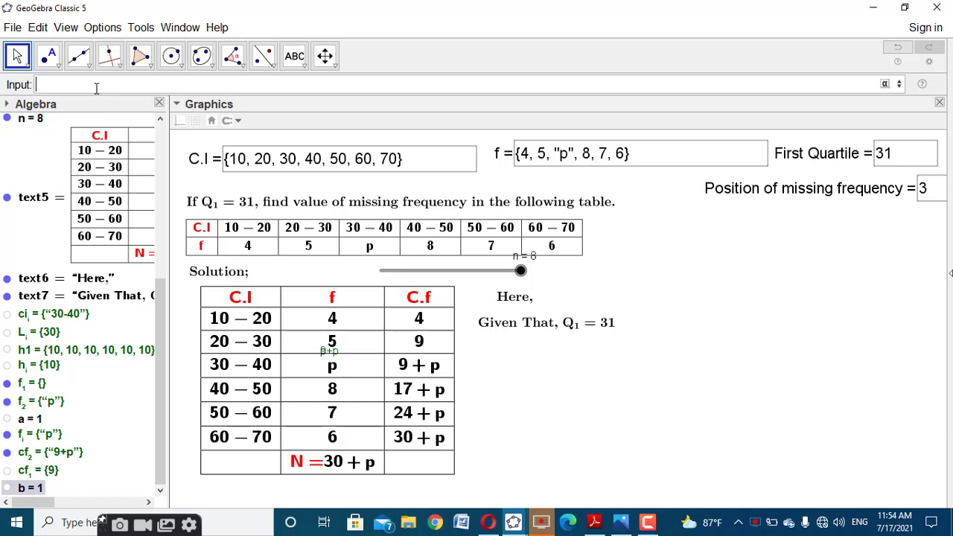
pyautogui.write('if')
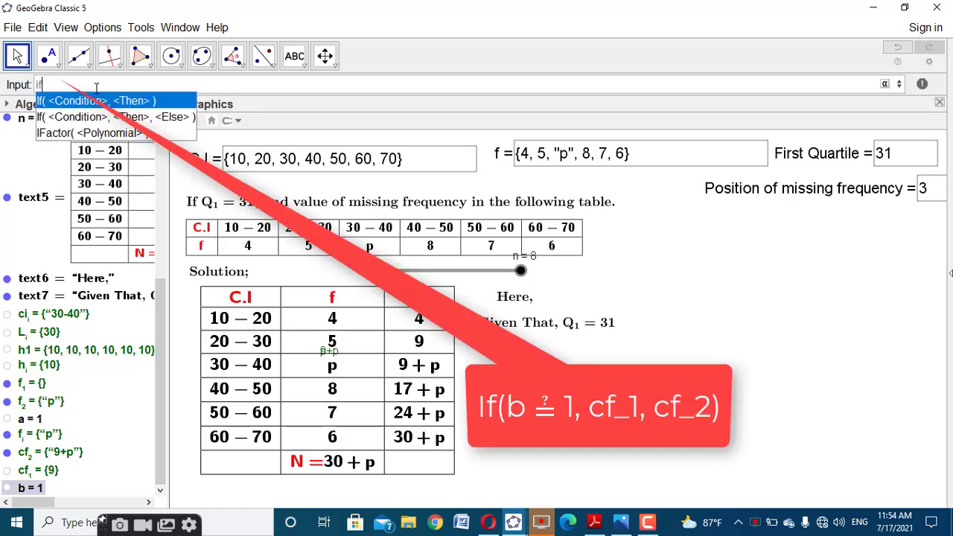
pyautogui.click(108, 117)
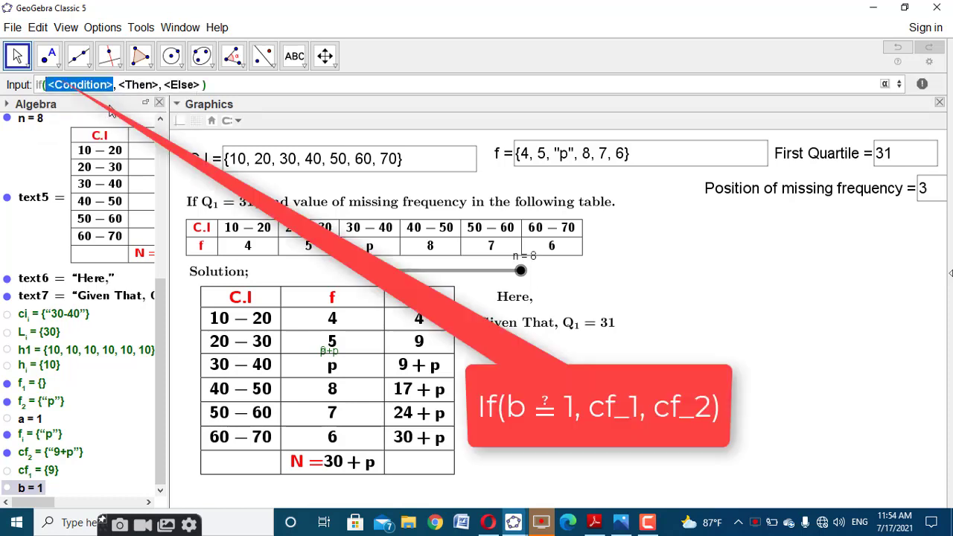
pyautogui.write('b==1')
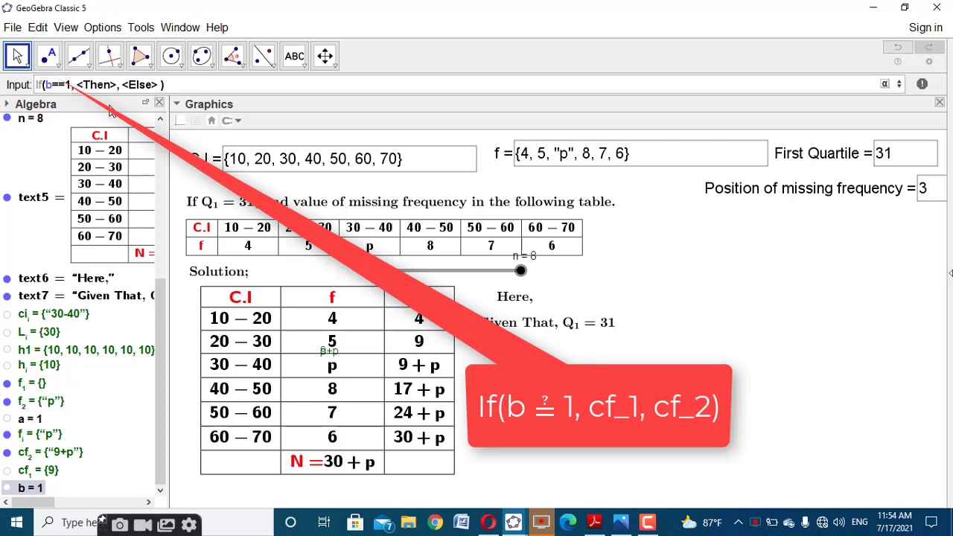
pyautogui.press('Tab')
pyautogui.write('cf')
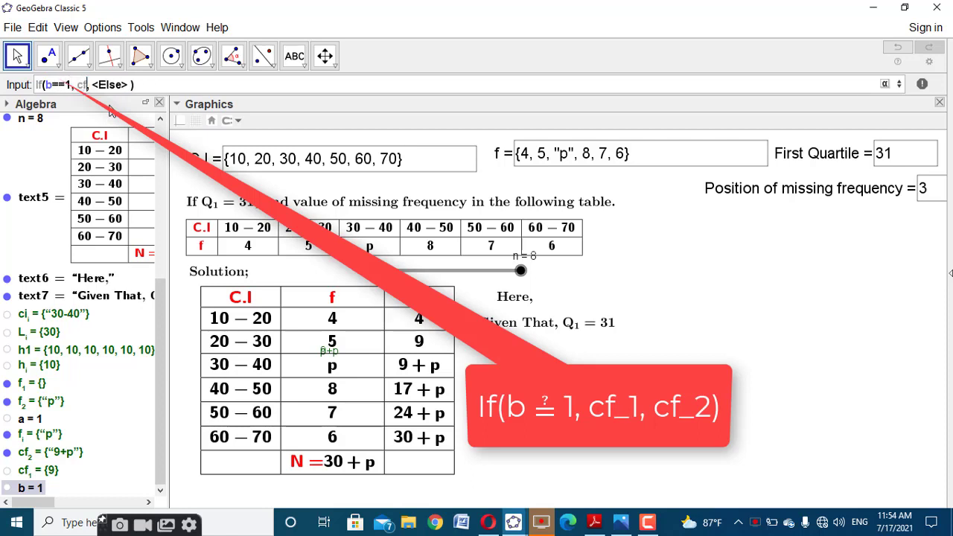
pyautogui.write('_1')
pyautogui.press('Tab')
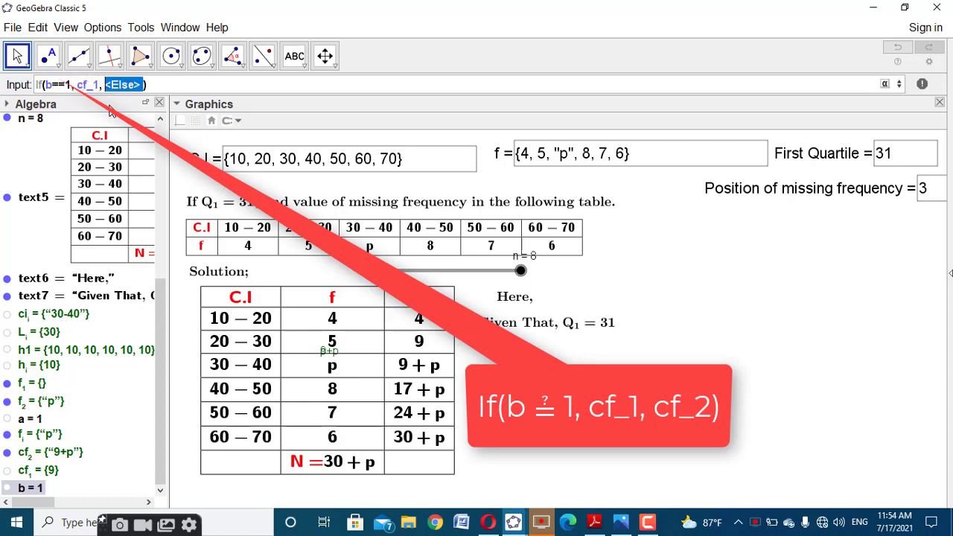
pyautogui.write('x')
pyautogui.press('BackSpace')
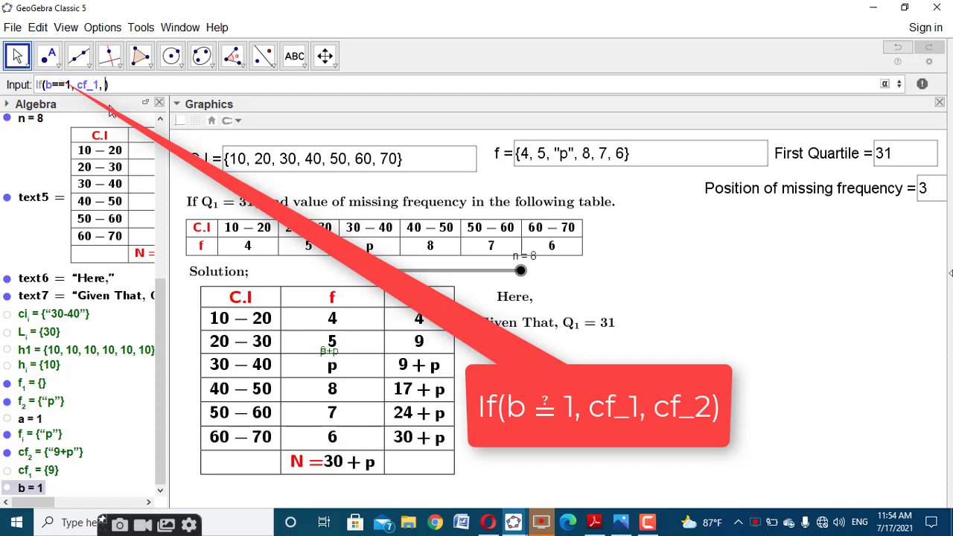
pyautogui.write('cf_2')
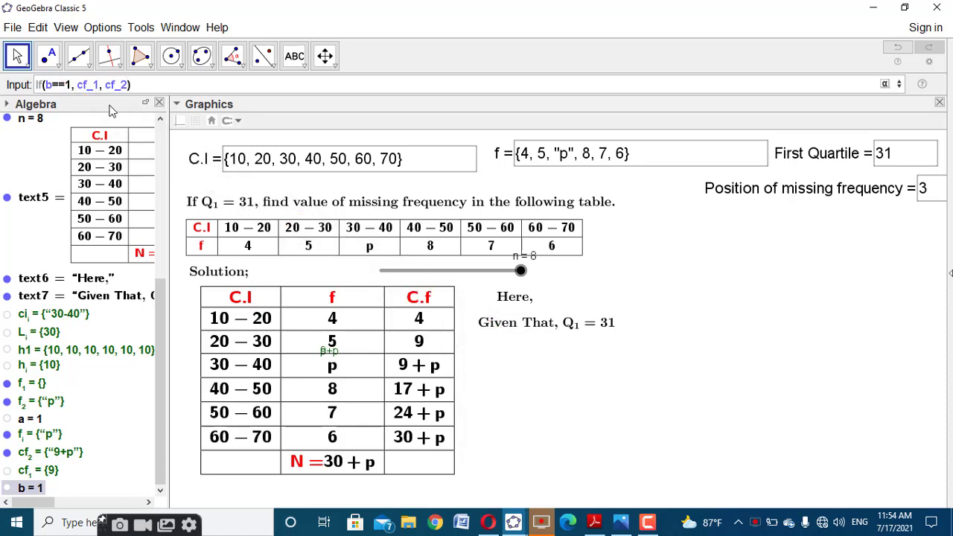
pyautogui.press('Return')
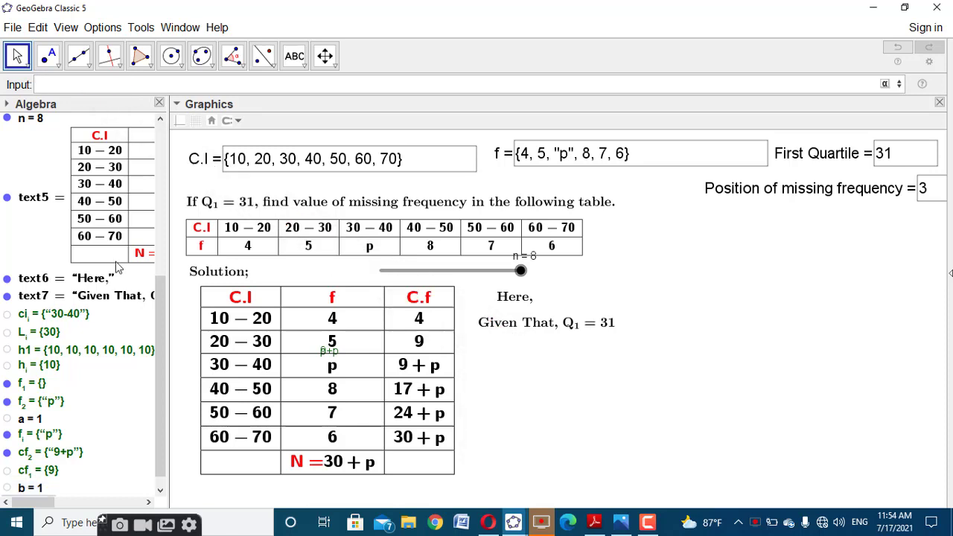
# Rename the new conditional cumulative-frequency list as cf_i.
pyautogui.scroll(-1, 149, 462)
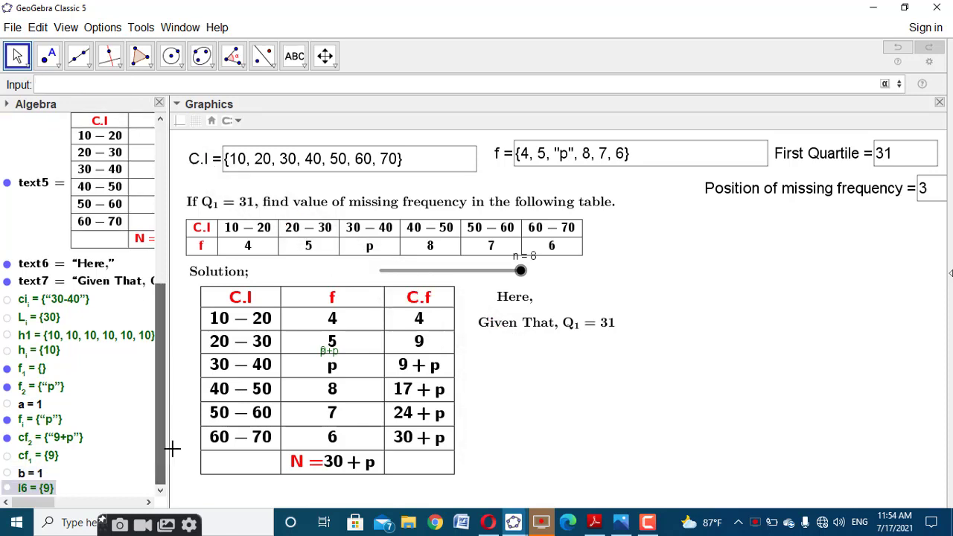
pyautogui.rightClick(47, 488)
pyautogui.click(67, 489)
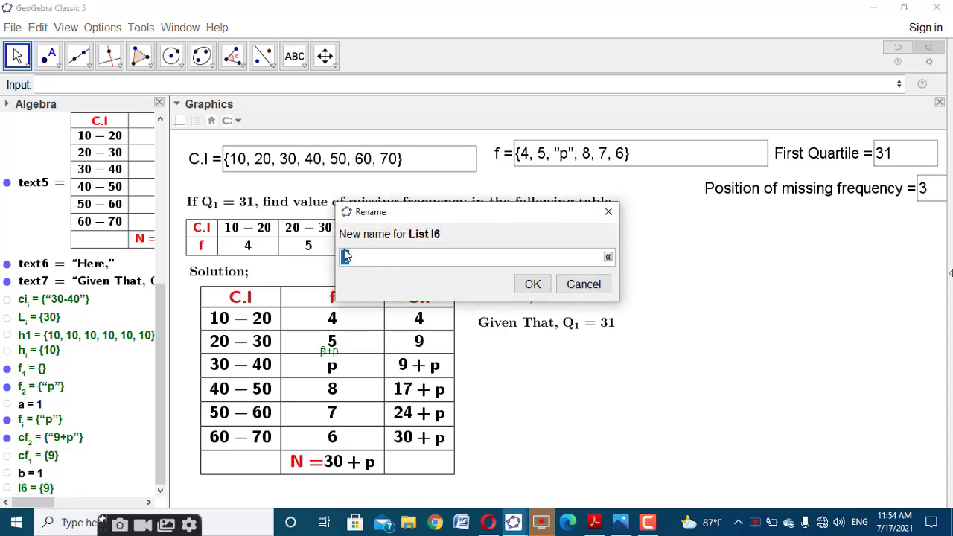
pyautogui.write('cf')
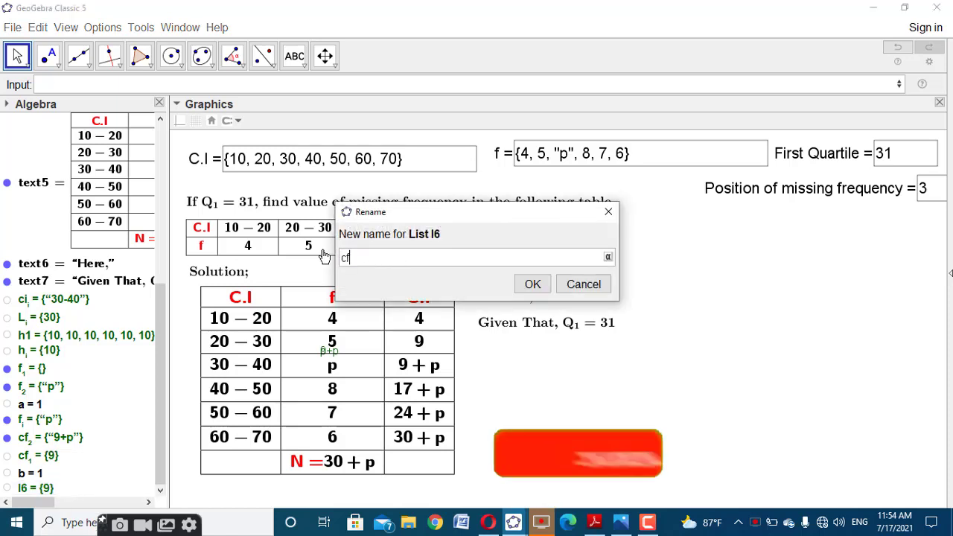
pyautogui.write('_i')
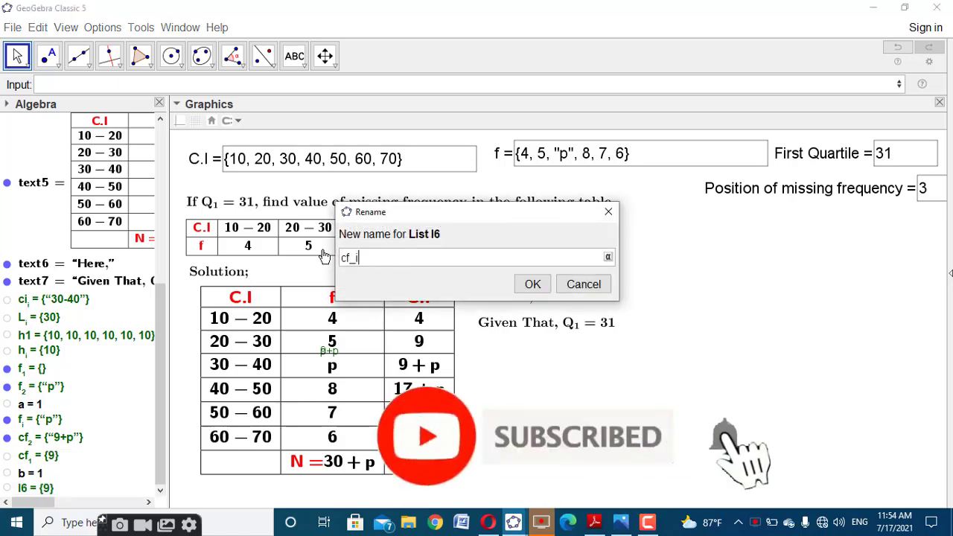
pyautogui.click(532, 284)
# Set the First Quartile to 25 to test the dynamic lists.
pyautogui.click(910, 158)
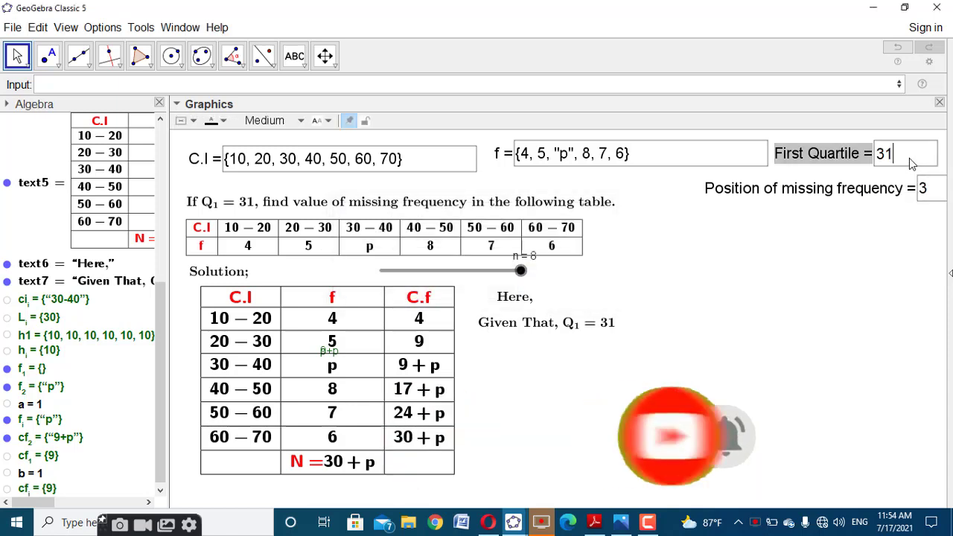
pyautogui.doubleClick(908, 161)
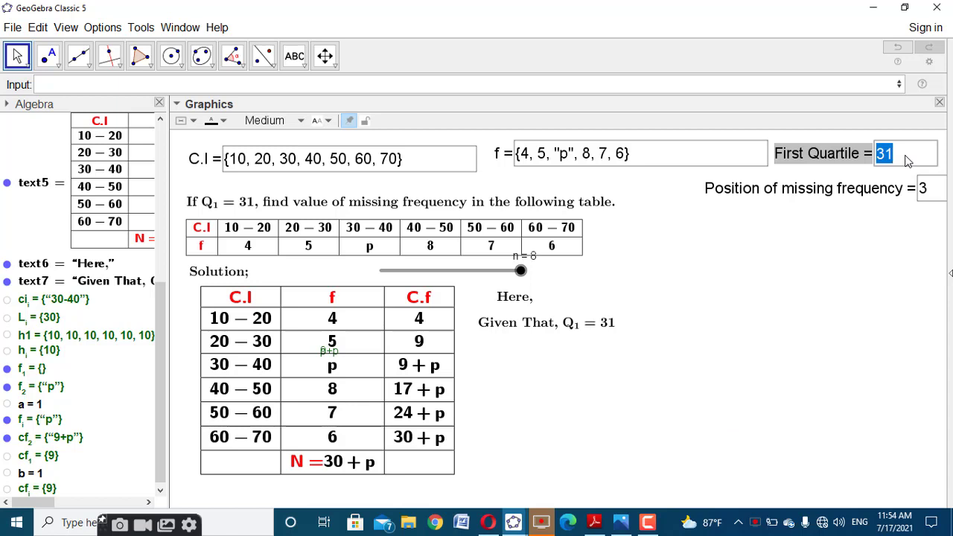
pyautogui.write('25')
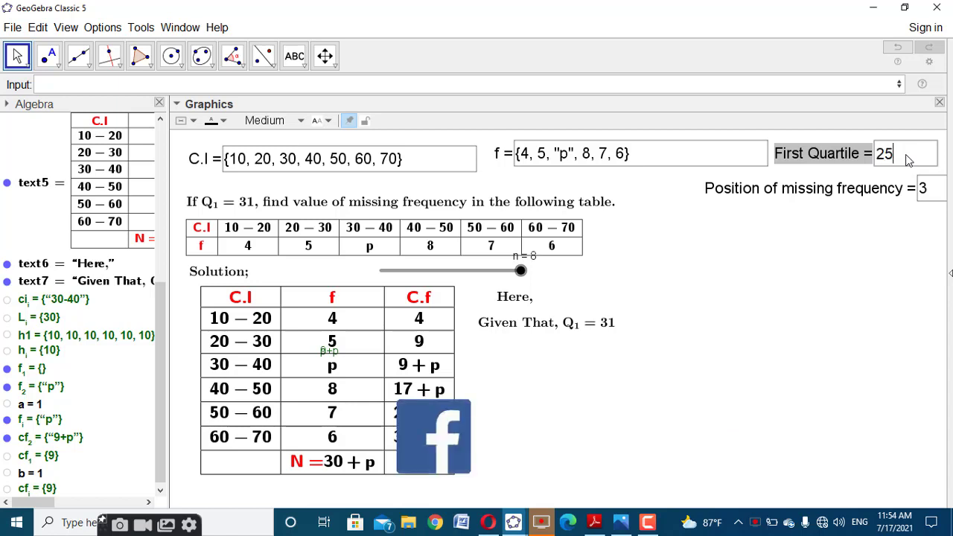
pyautogui.press('Return')
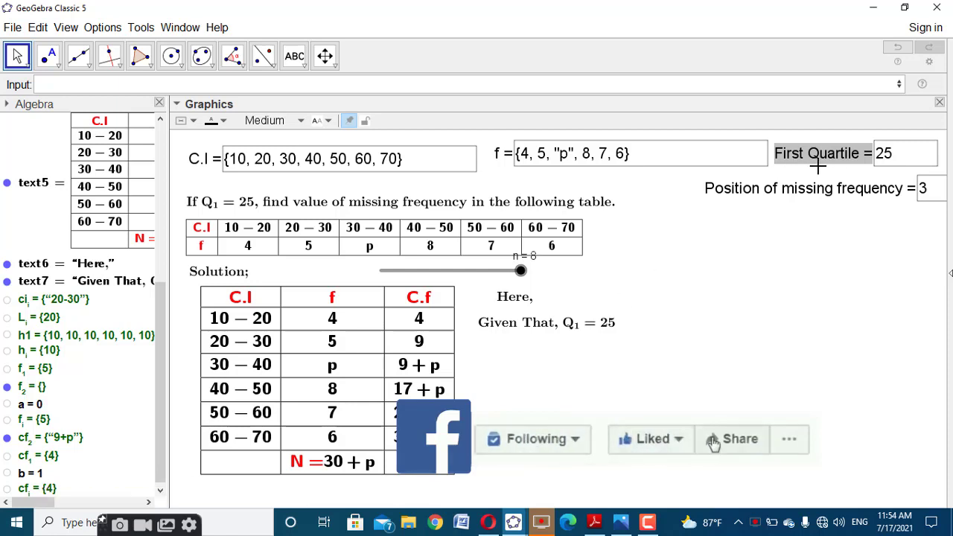
# Set the First Quartile to 55 and check how the lists respond, including cf_i.
pyautogui.doubleClick(886, 156)
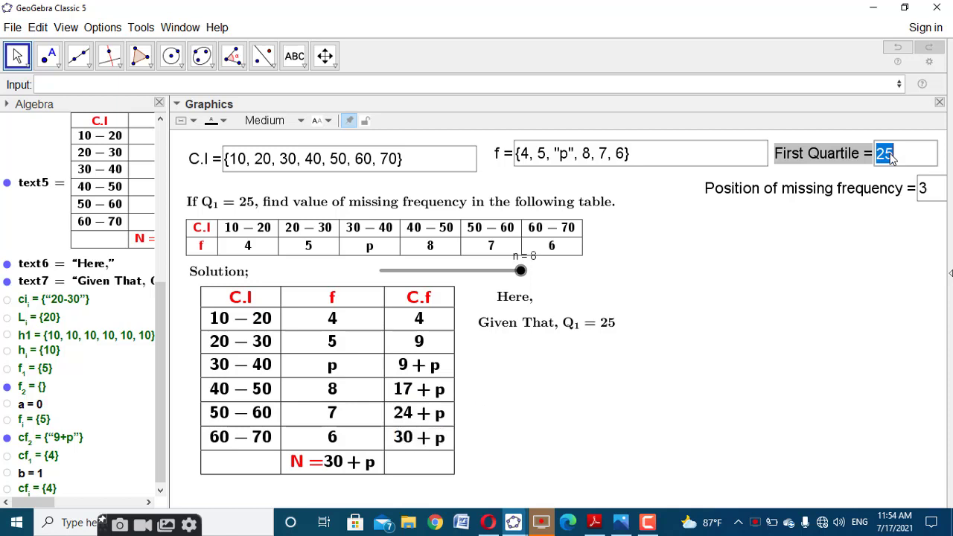
pyautogui.write('55')
pyautogui.press('Return')
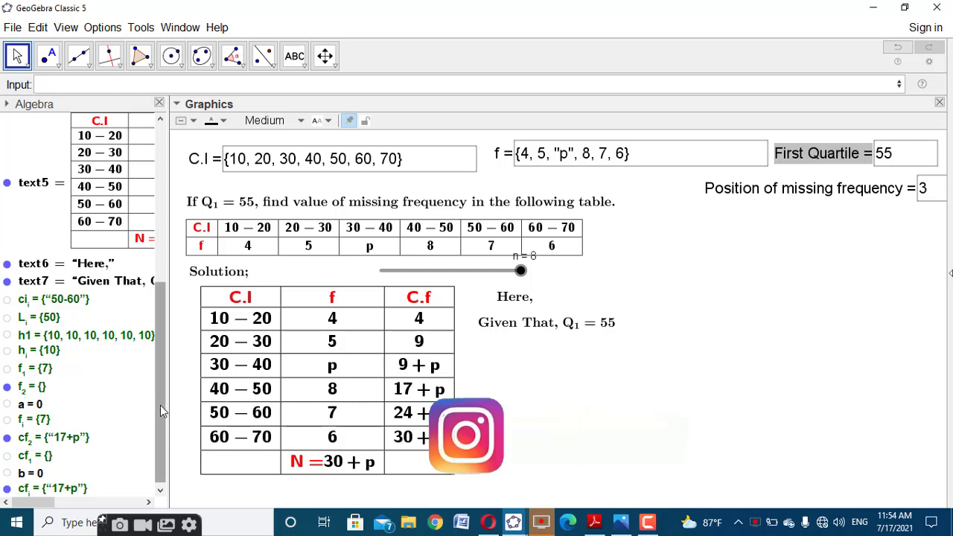
pyautogui.scroll(-1, 160, 405)
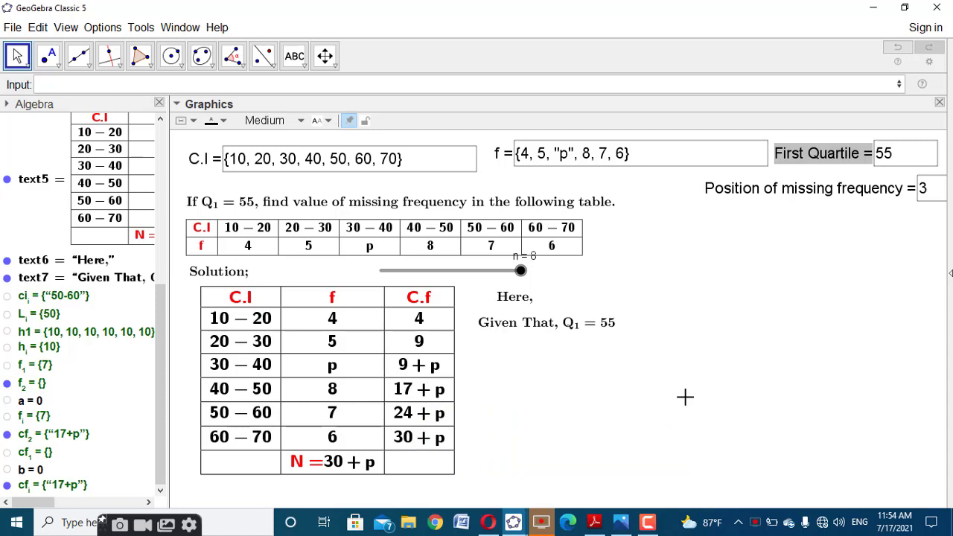
# Set the First Quartile back to 31.
pyautogui.doubleClick(886, 155)
pyautogui.write('31')
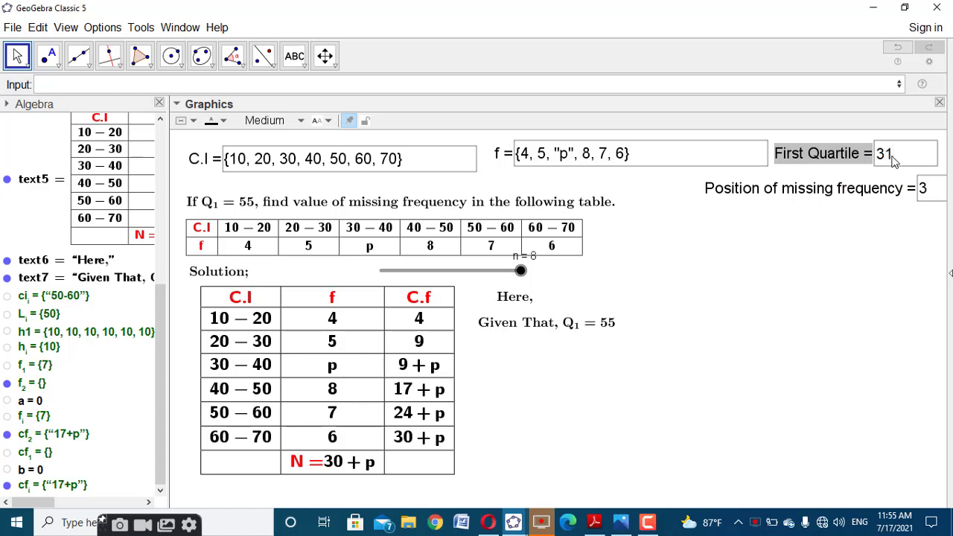
pyautogui.press('Return')
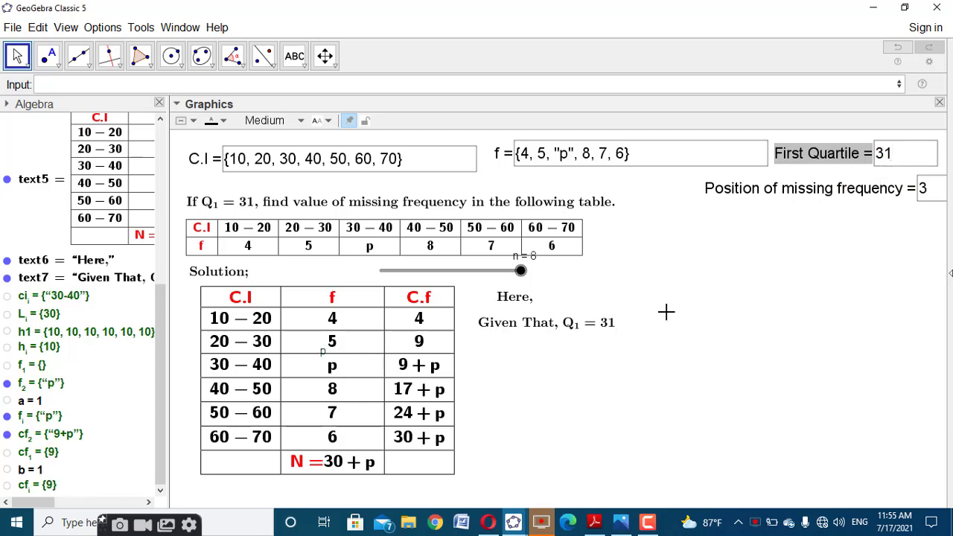
# View the finished example in the other GeoGebra window, final missing frequency of Q1 continous series.ggb.
pyautogui.click(681, 297)
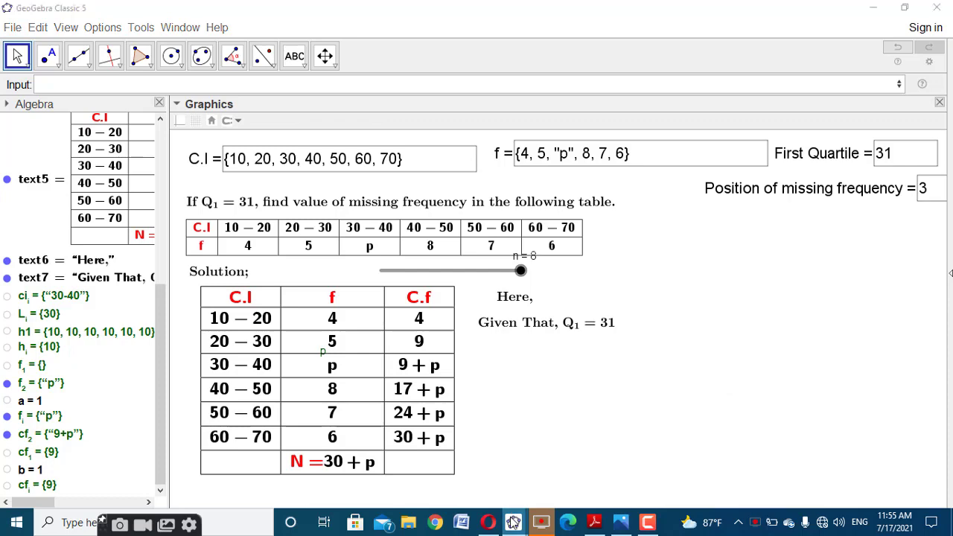
pyautogui.moveTo(513, 521)
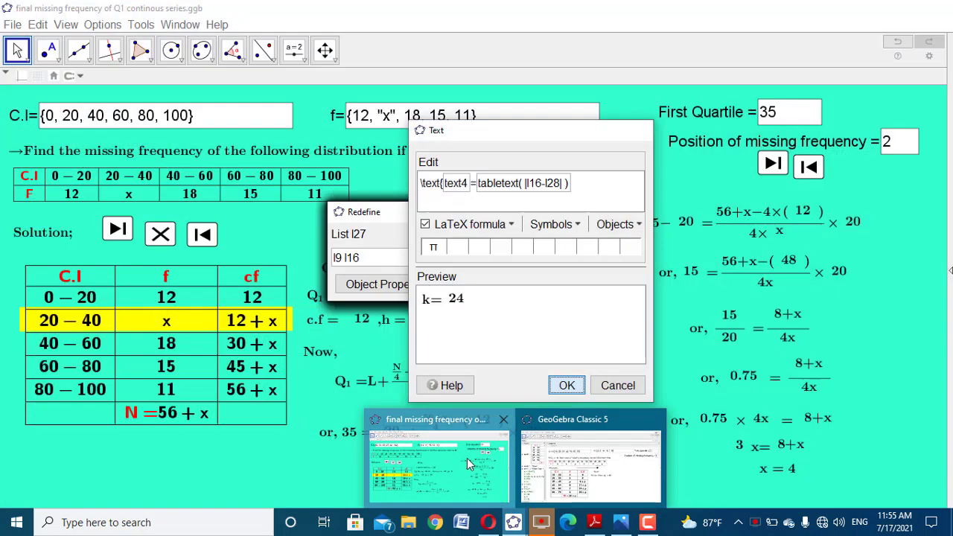
pyautogui.click(467, 458)
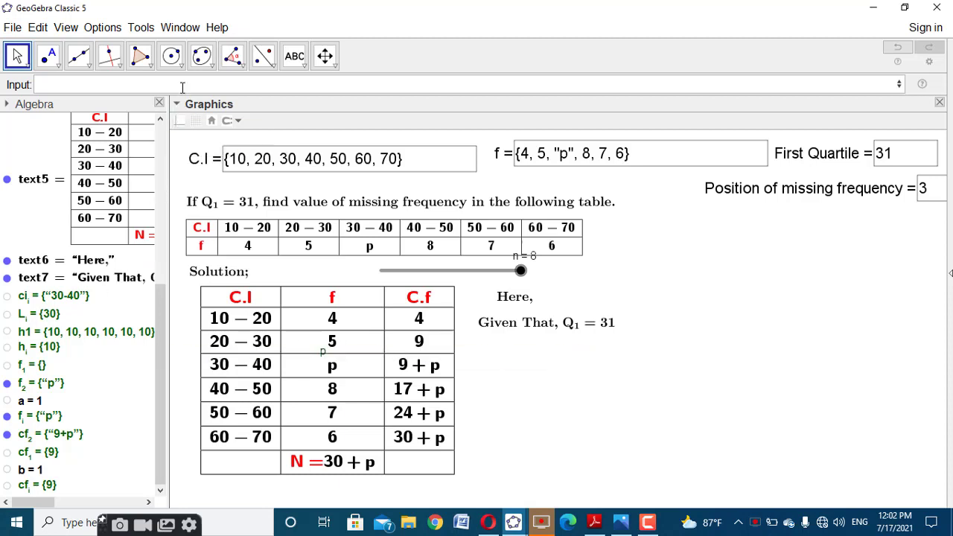
# Create a table text of the quartile class list with TableText(ci_i).
pyautogui.click(183, 86)
pyautogui.write('tabl')
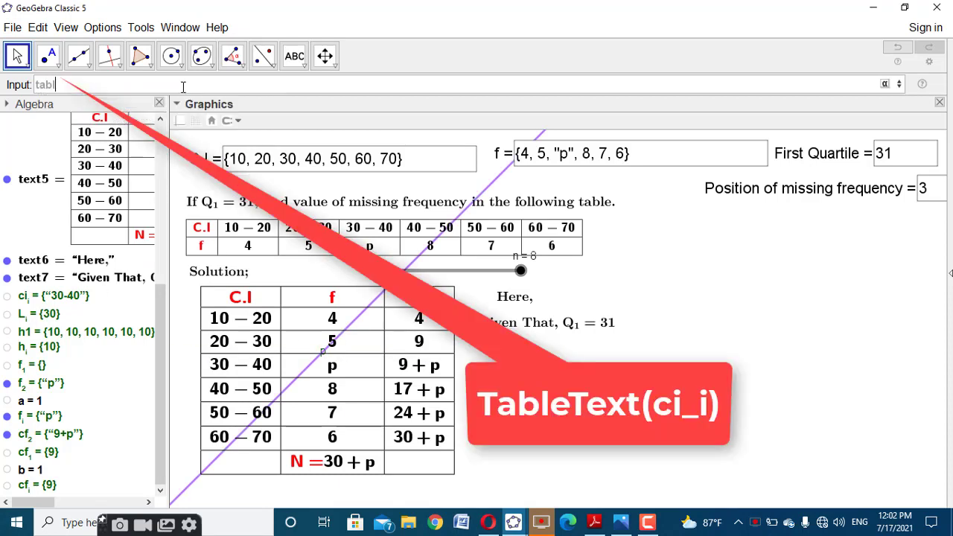
pyautogui.write('etext')
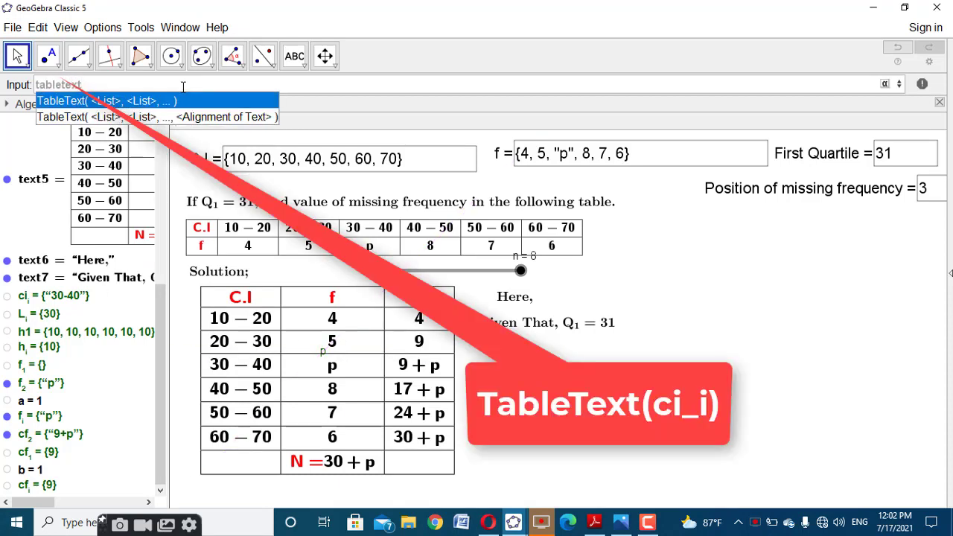
pyautogui.press('Escape')
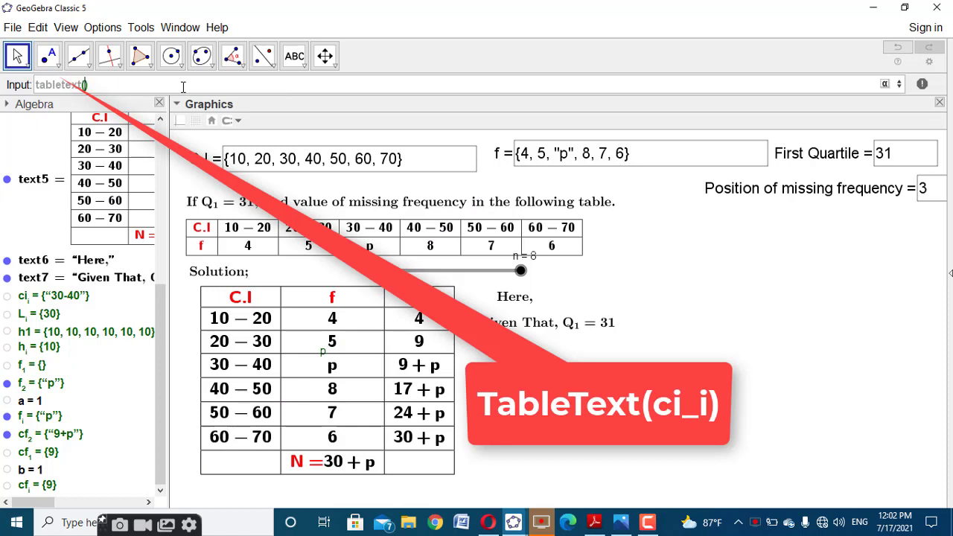
pyautogui.write('(ci1')
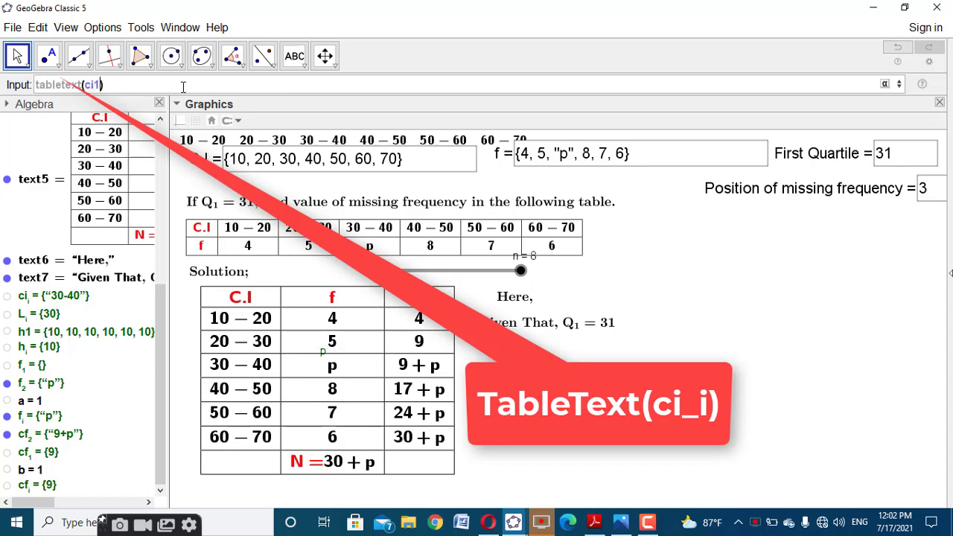
pyautogui.press('BackSpace')
pyautogui.write('_')
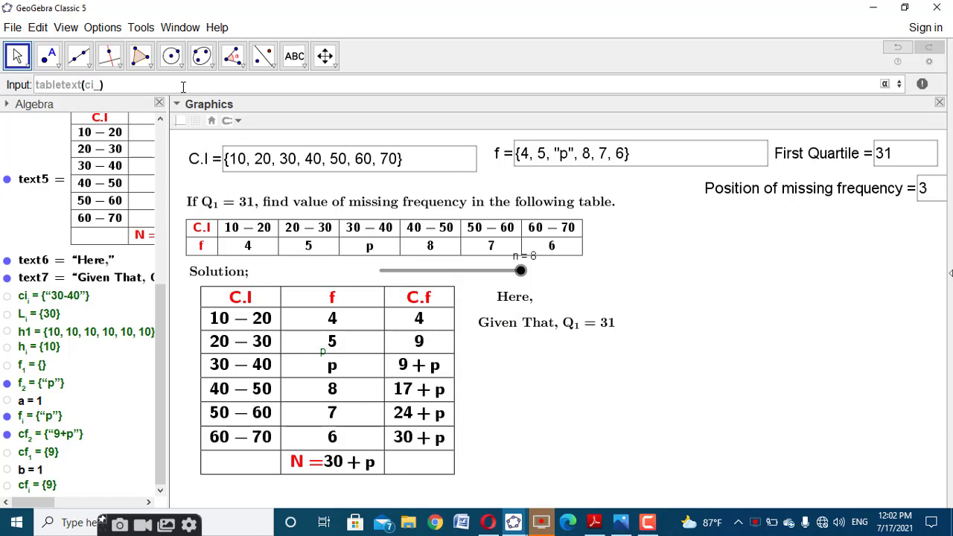
pyautogui.write('l')
pyautogui.press('Return')
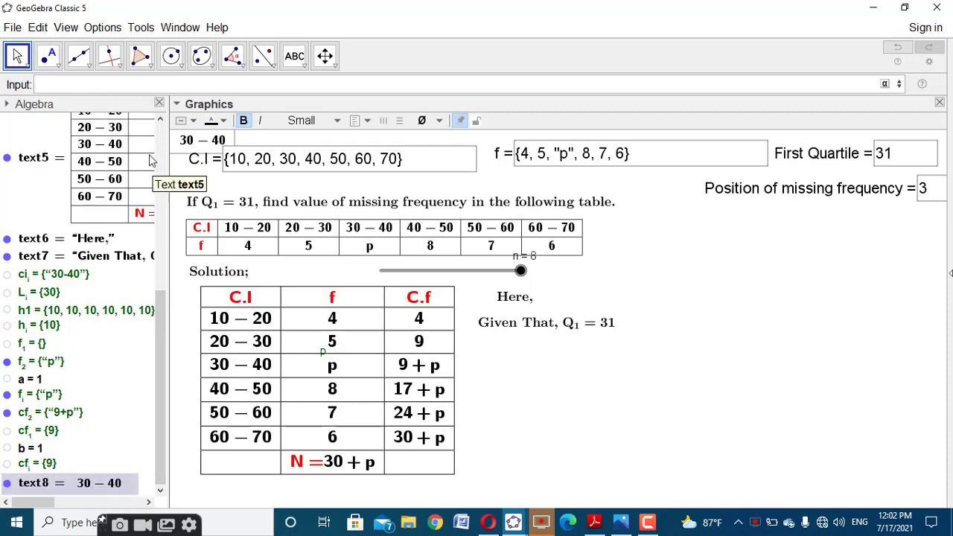
# Create a table text of the lower limit list with TableText(L_i).
pyautogui.click(159, 87)
pyautogui.press('Up')
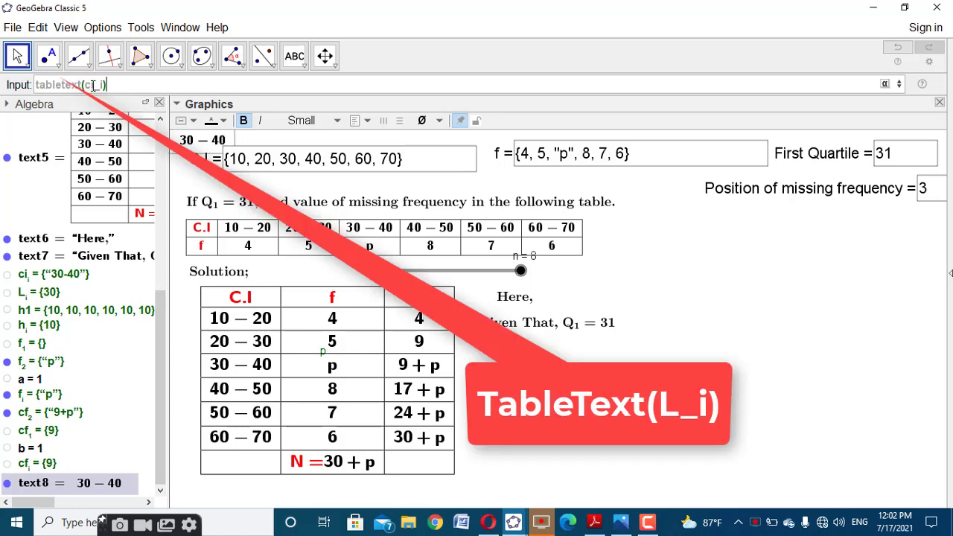
pyautogui.doubleClick(89, 85)
pyautogui.write('L')
pyautogui.press('Return')
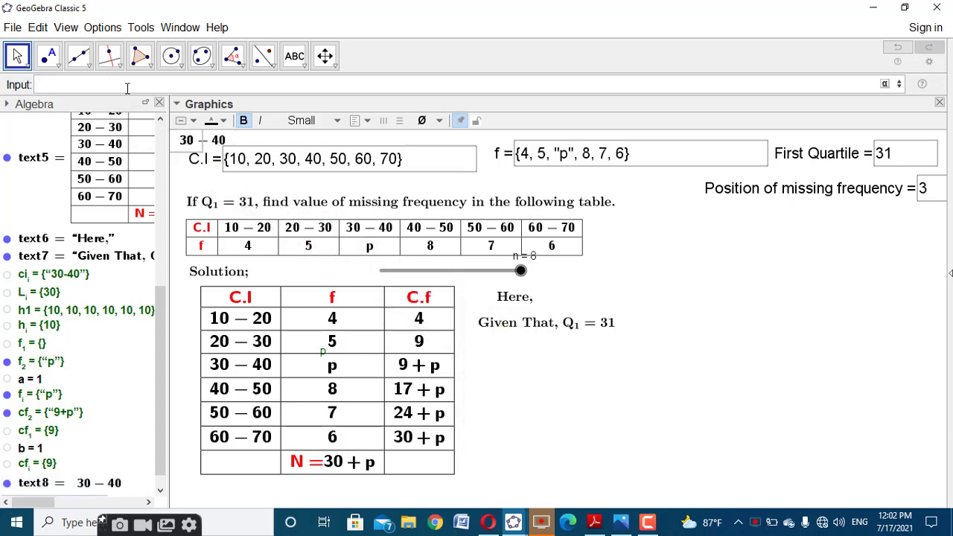
# Create a table text of the class width list with TableText(h_i).
pyautogui.press('Up')
pyautogui.press('Up')
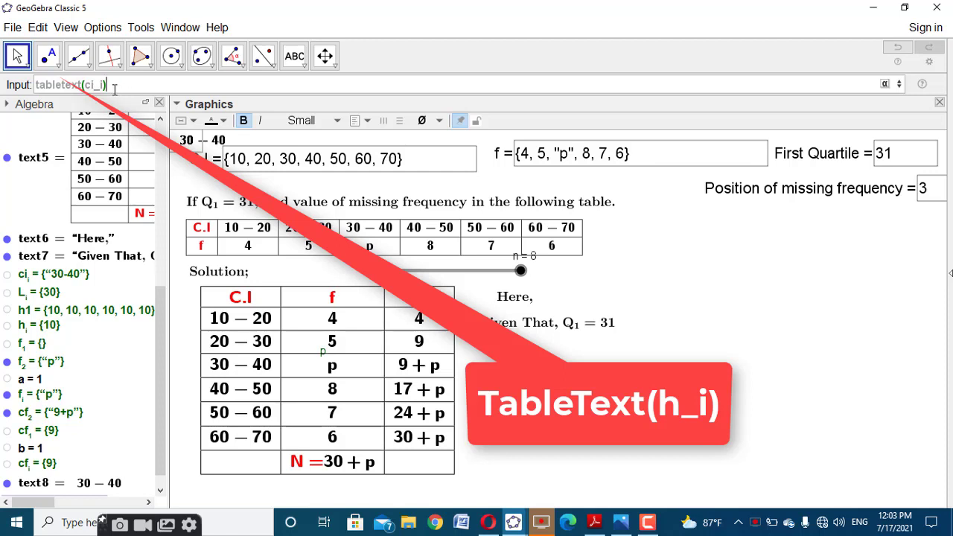
pyautogui.doubleClick(87, 84)
pyautogui.write('h')
pyautogui.press('Return')
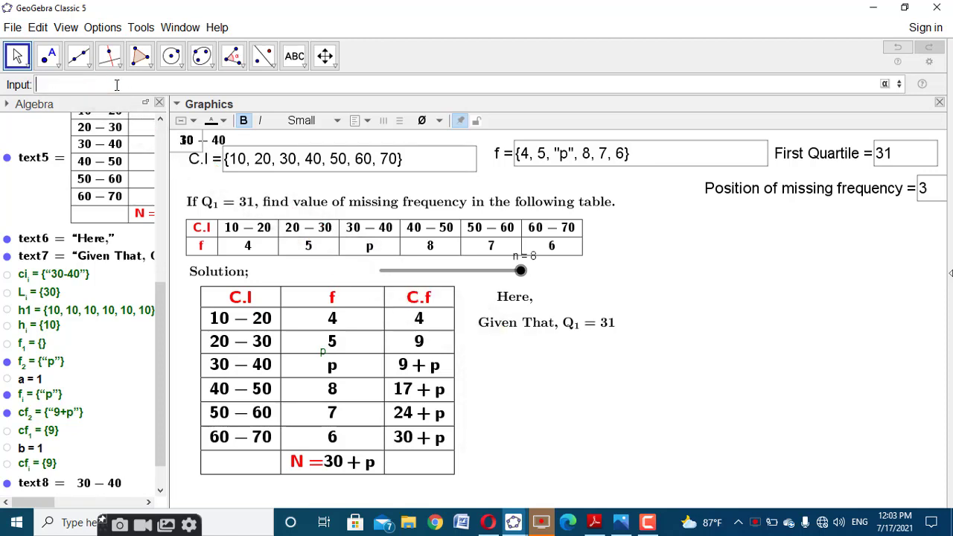
# Create a table text of the class frequency list with TableText(f_i).
pyautogui.press('Up')
pyautogui.press('Up')
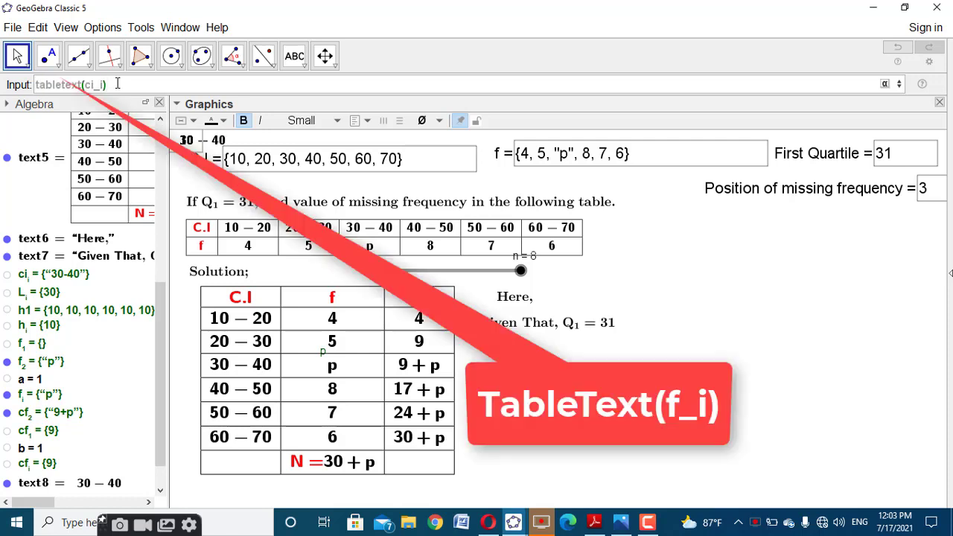
pyautogui.moveTo(97, 85); pyautogui.dragTo(88, 83)
pyautogui.write('f')
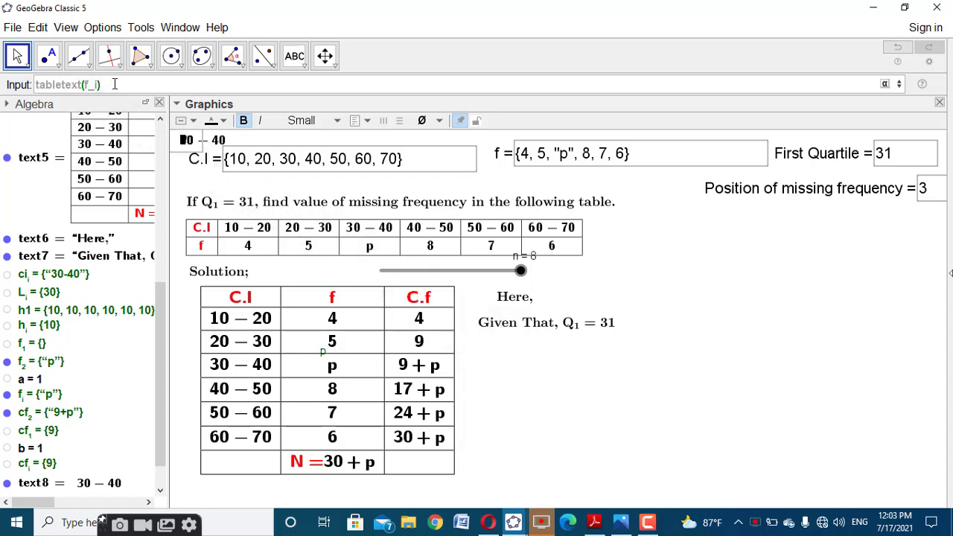
pyautogui.press('Return')
# Create a table text of the preceding cumulative frequency list with TableText(cf_i).
pyautogui.press('Up')
pyautogui.press('Up')
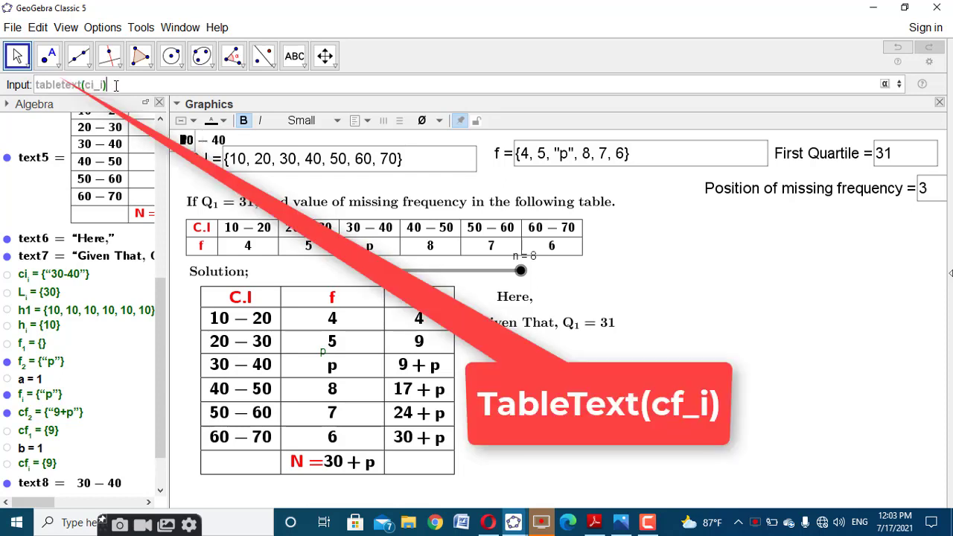
pyautogui.click(94, 84)
pyautogui.press('BackSpace')
pyautogui.write('f')
pyautogui.press('Return')
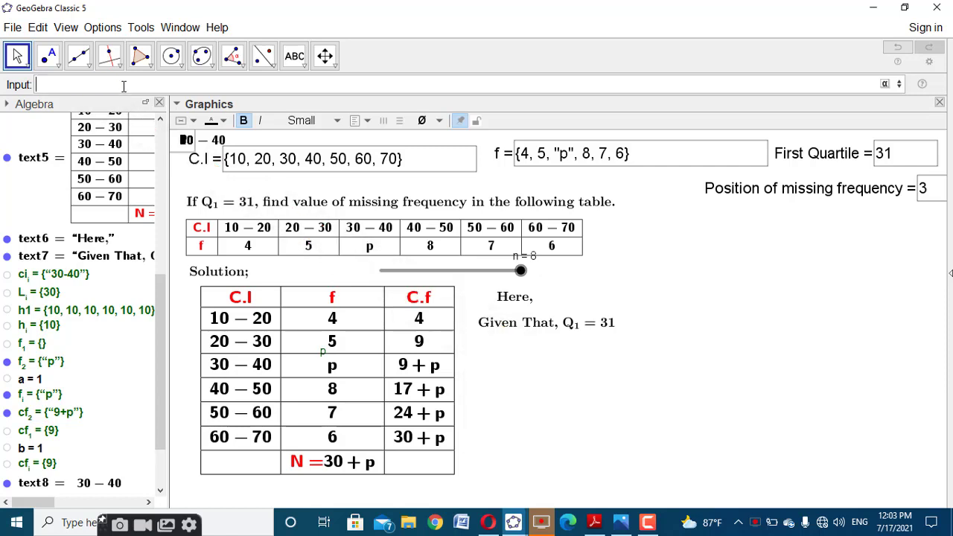
# Rename text8, the table text of the quartile class, as textcf_i.
pyautogui.scroll(-3, 157, 432)
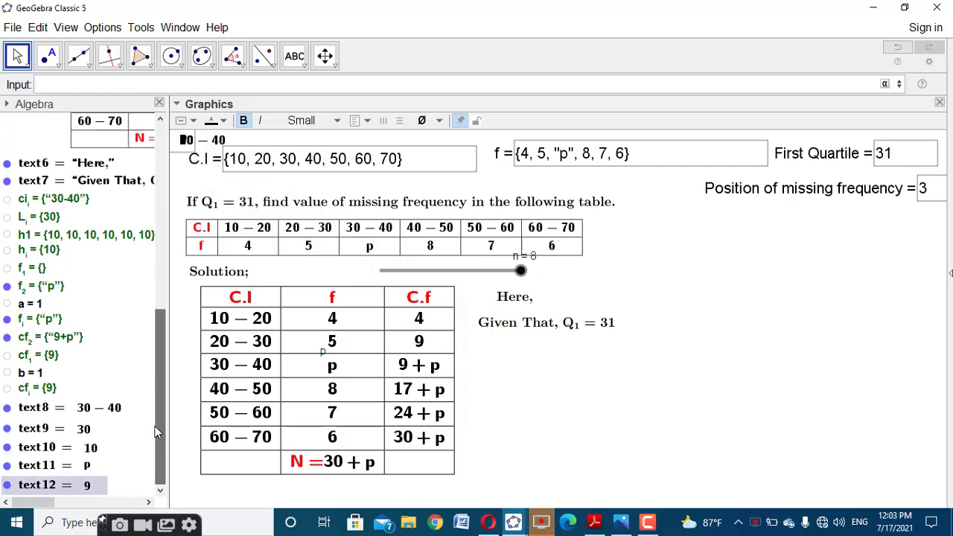
pyautogui.rightClick(38, 410)
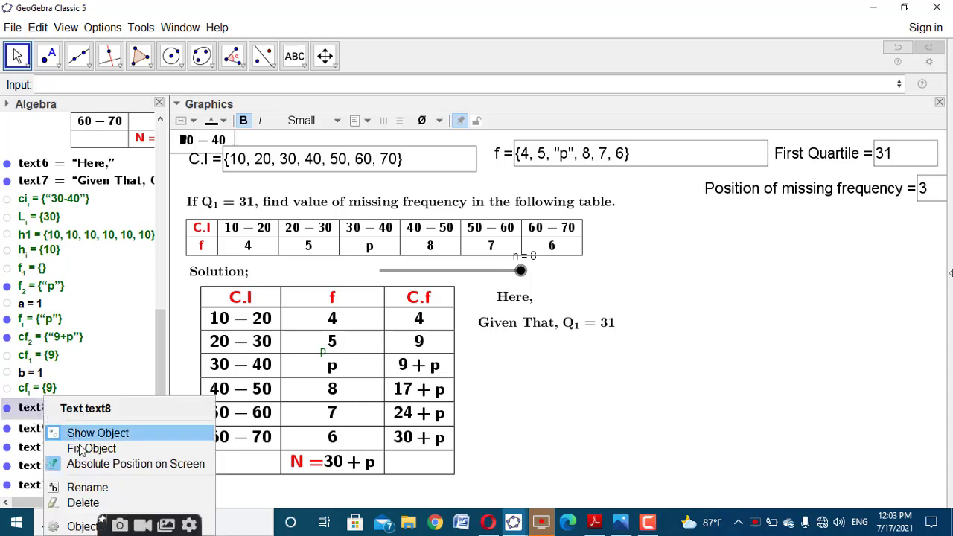
pyautogui.click(95, 488)
pyautogui.moveTo(368, 258); pyautogui.dragTo(361, 258)
pyautogui.press('BackSpace')
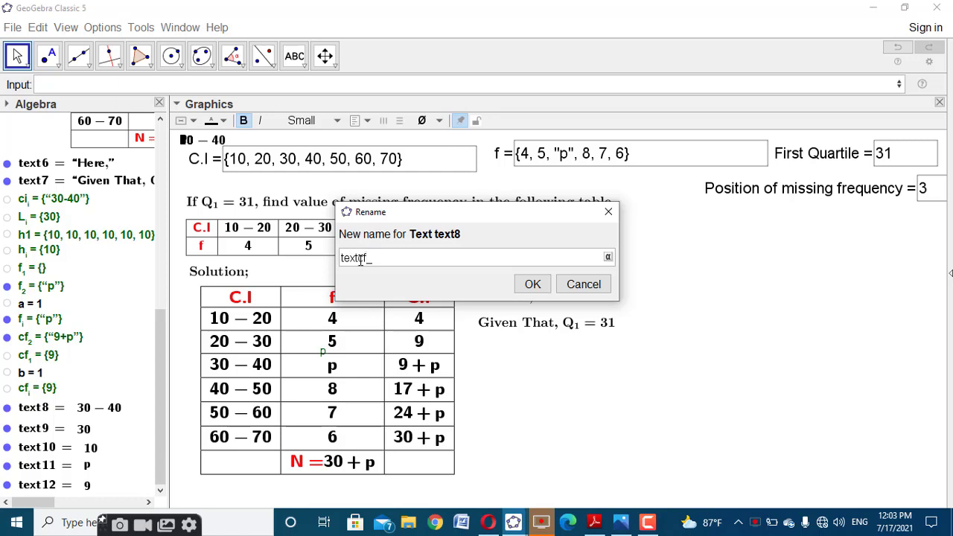
pyautogui.click(532, 284)
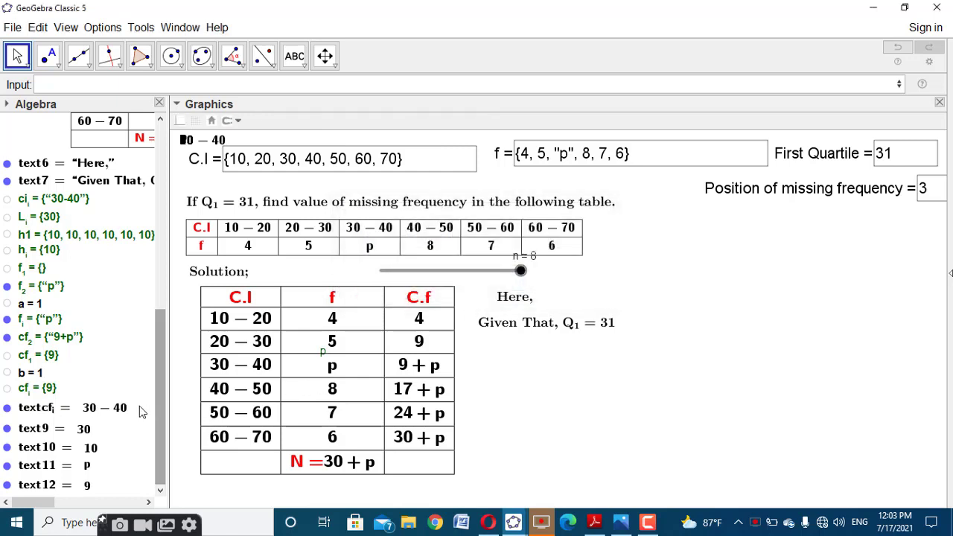
# Rename text9, the table text of the quartile class's lower limit, as textL_i.
pyautogui.rightClick(84, 425)
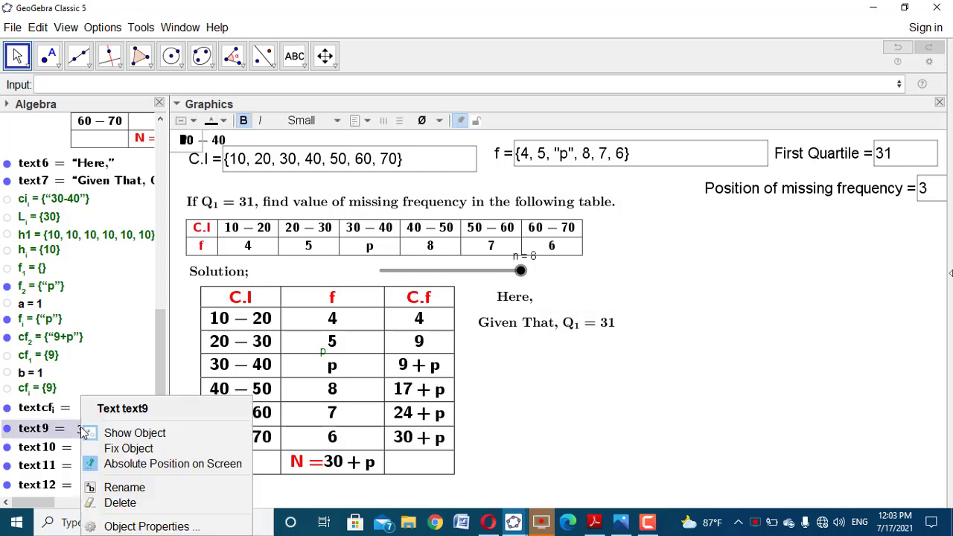
pyautogui.click(132, 485)
pyautogui.click(358, 257)
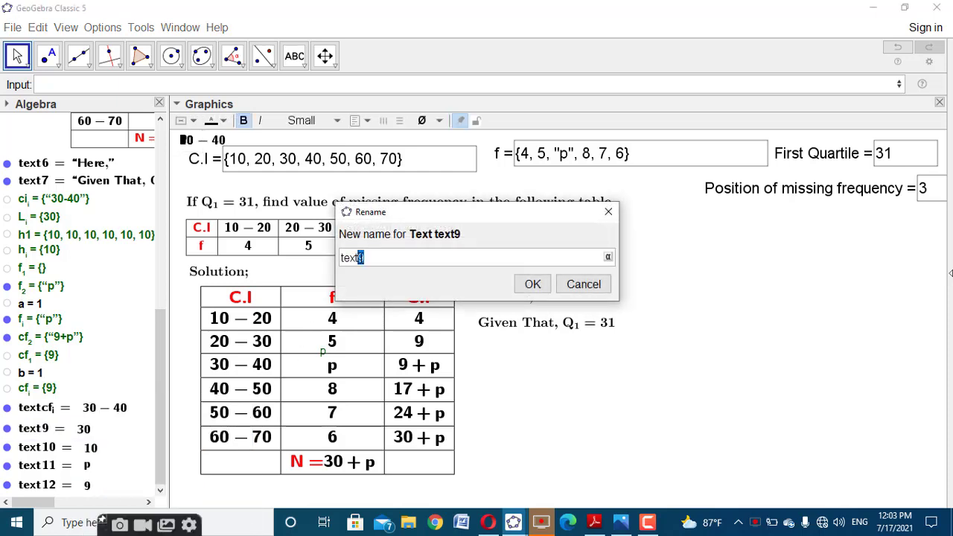
pyautogui.press('BackSpace')
pyautogui.write('L_i')
pyautogui.click(532, 284)
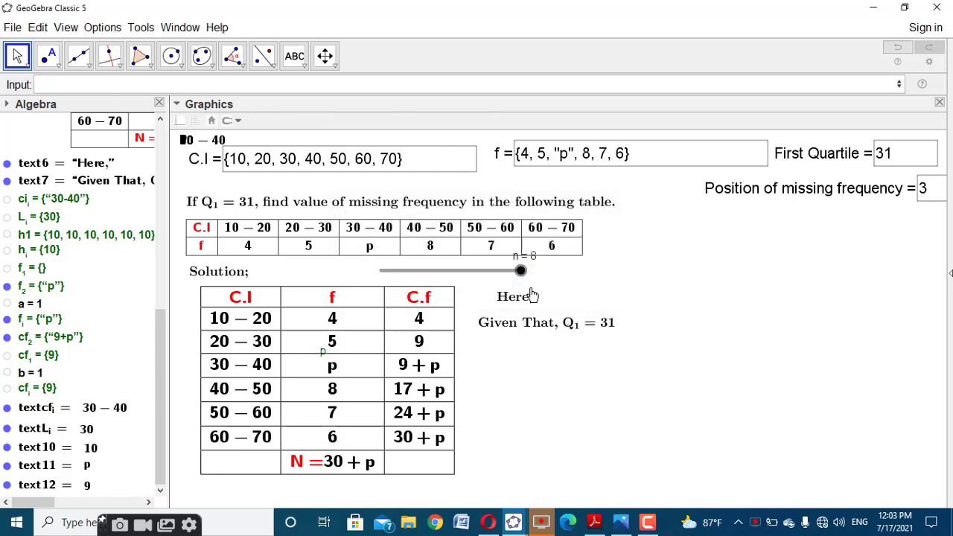
# Rename text10, the table text of the class width, as texth_i.
pyautogui.click(82, 446)
pyautogui.rightClick(81, 446)
pyautogui.click(119, 488)
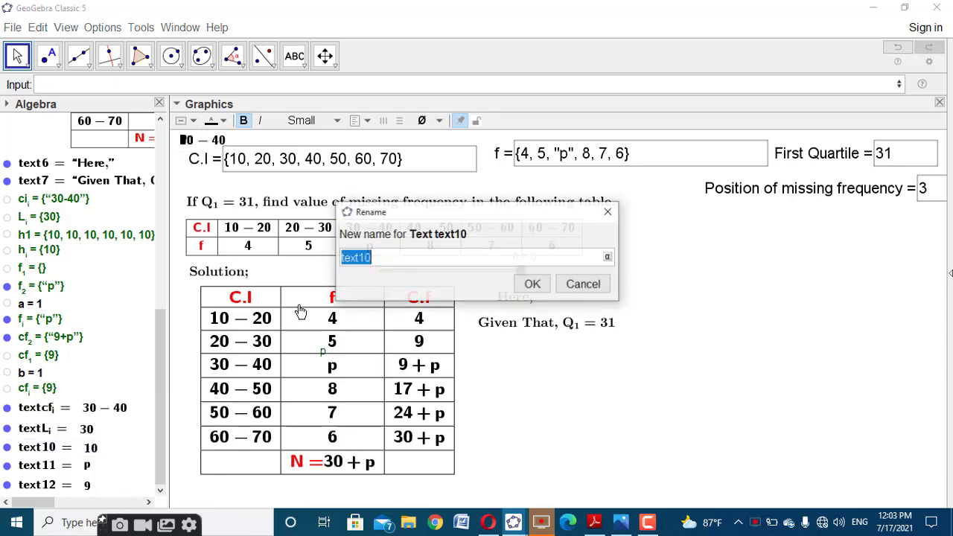
pyautogui.press('End')
pyautogui.hotkey('shift', 'Left')
pyautogui.hotkey('shift', 'Left')
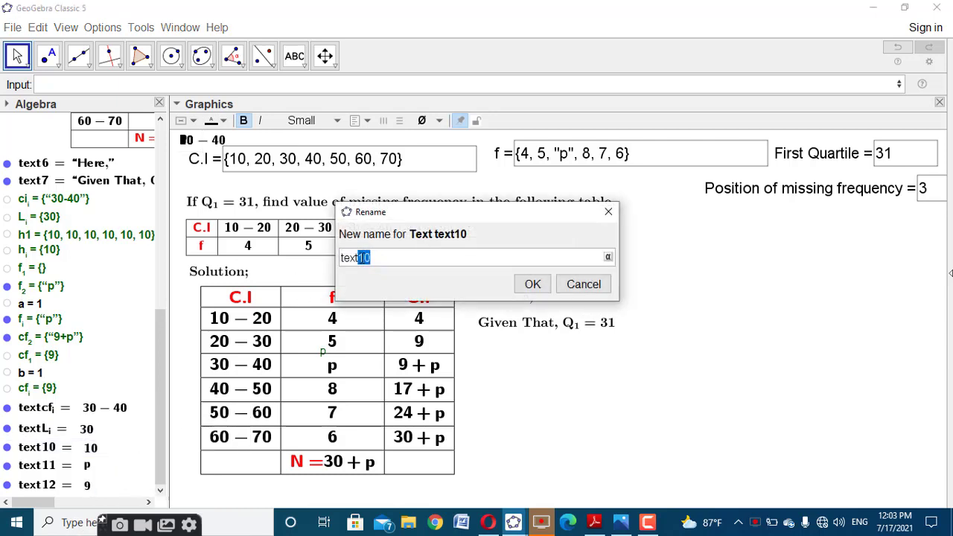
pyautogui.press('BackSpace')
pyautogui.write('h_i')
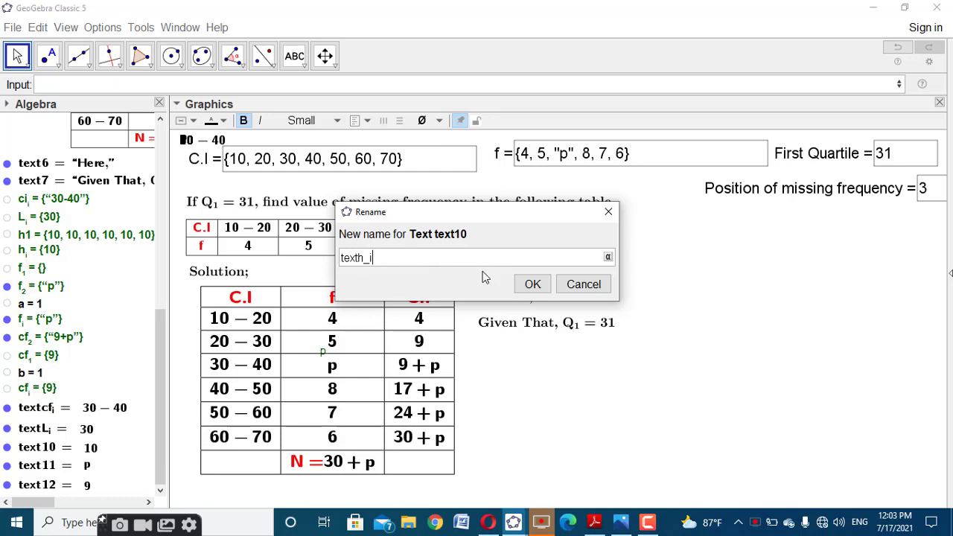
pyautogui.click(532, 284)
# Rename text11, the table text of the class frequency, as textf_i.
pyautogui.click(99, 469)
pyautogui.rightClick(97, 469)
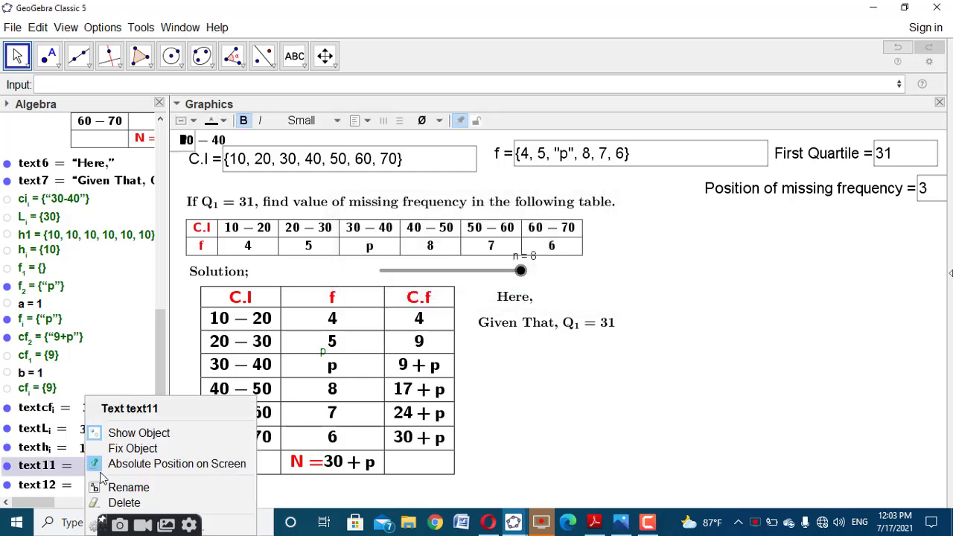
pyautogui.click(119, 488)
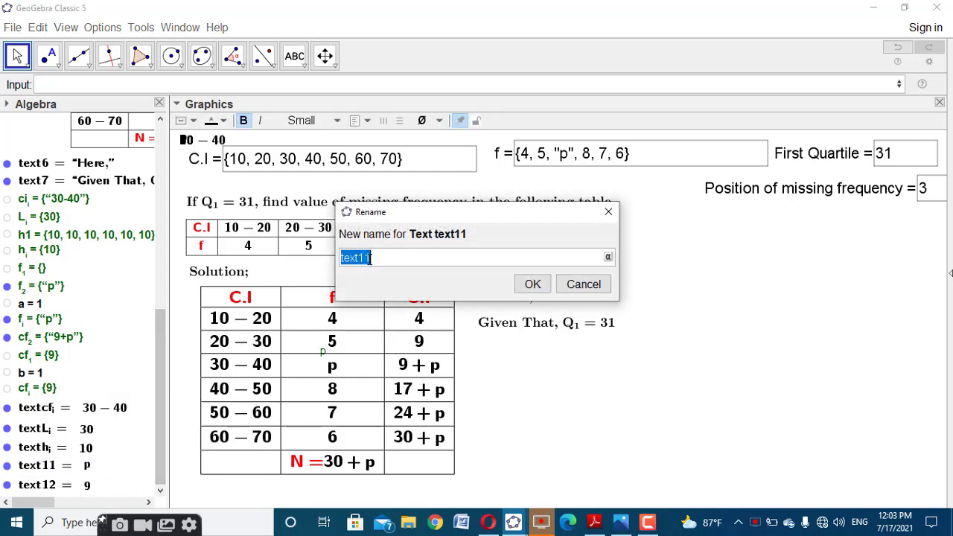
pyautogui.moveTo(370, 258); pyautogui.dragTo(359, 257)
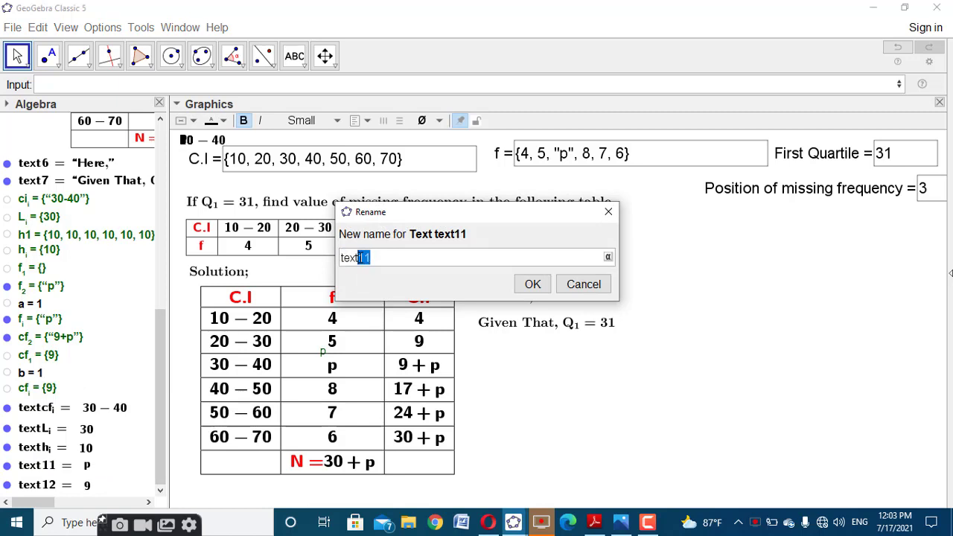
pyautogui.press('BackSpace')
pyautogui.write('f_i')
pyautogui.click(532, 283)
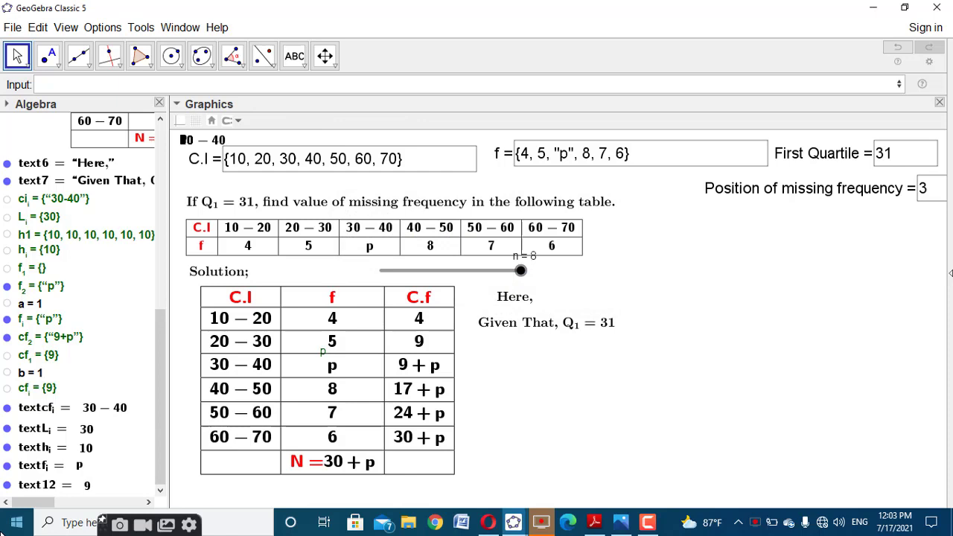
# Rename text12, the table text of the preceding cumulative frequency, as textcf_i.
pyautogui.rightClick(67, 489)
pyautogui.click(90, 485)
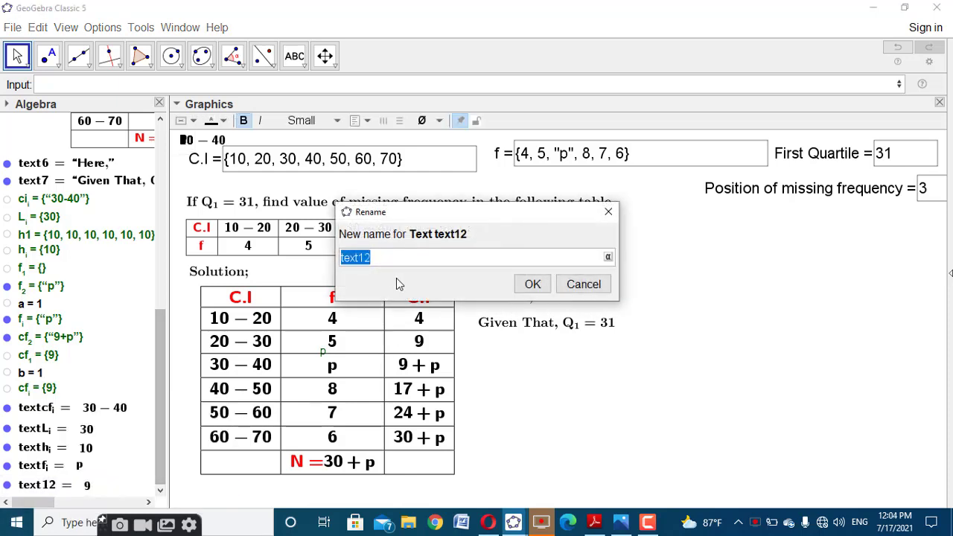
pyautogui.press('End')
pyautogui.hotkey('shift', 'Left')
pyautogui.moveTo(363, 258); pyautogui.dragTo(359, 259)
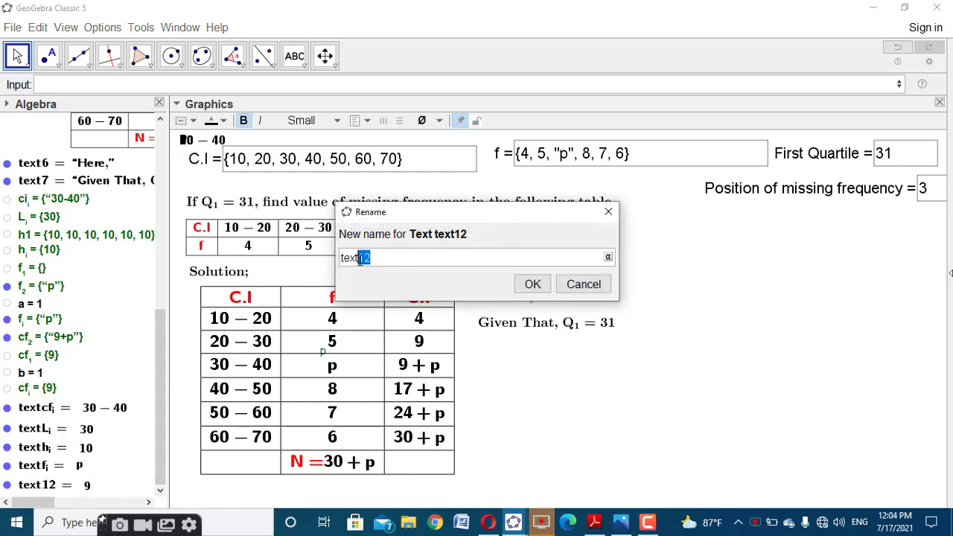
pyautogui.write('f_i')
pyautogui.click(533, 284)
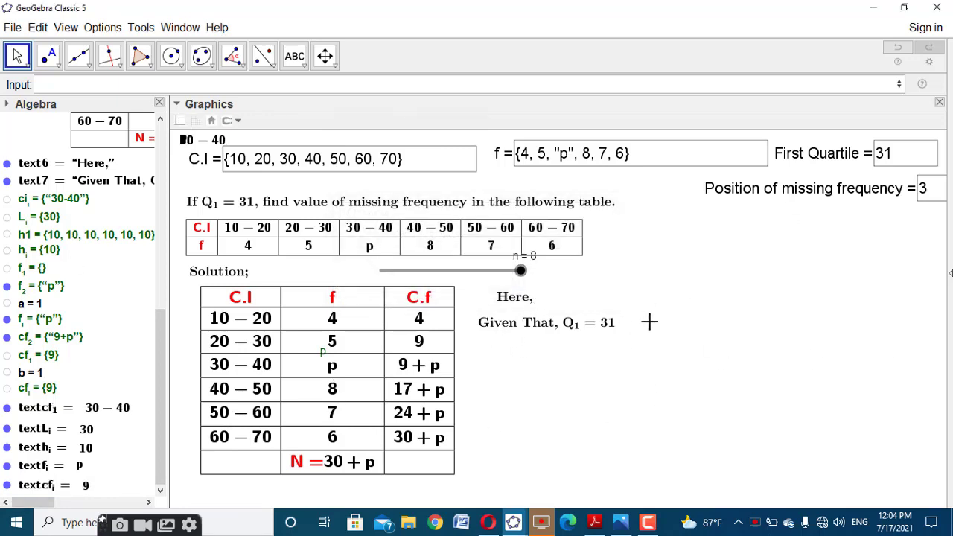
# Start a LaTeX text below the "Given That" line reading "Q_1 lies", object textcf_1, ",Where, L=" and object textL_i.
pyautogui.click(294, 56)
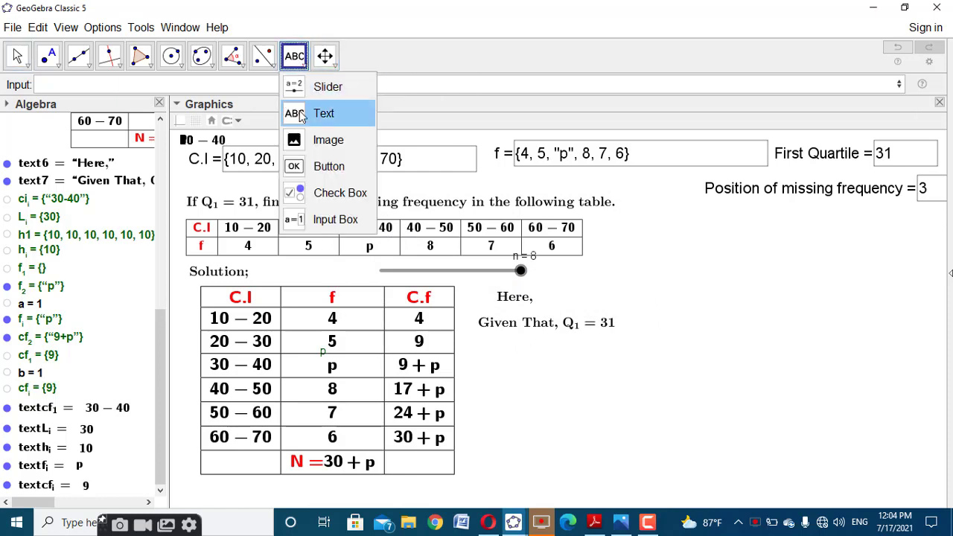
pyautogui.click(320, 111)
pyautogui.click(569, 342)
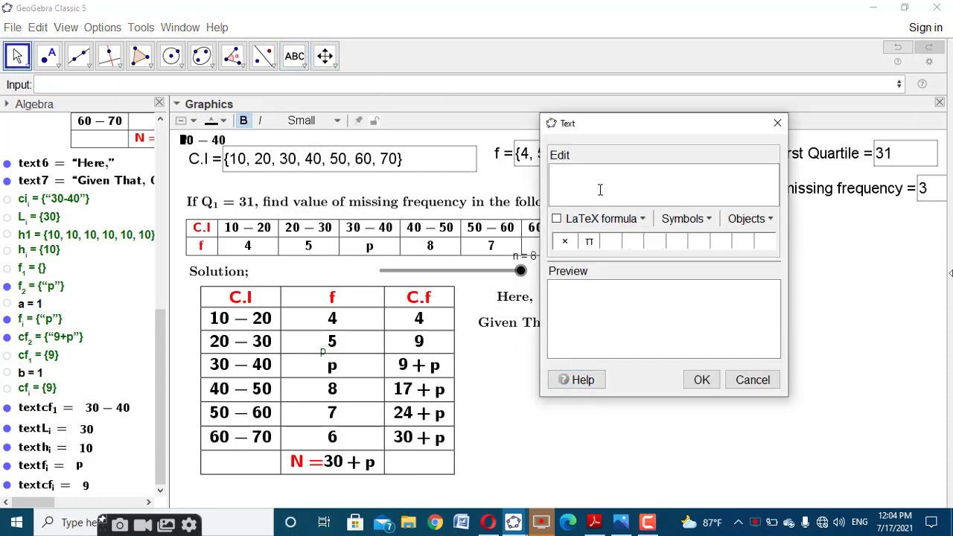
pyautogui.write('\\text{Q_1 lies')
pyautogui.click(99, 415)
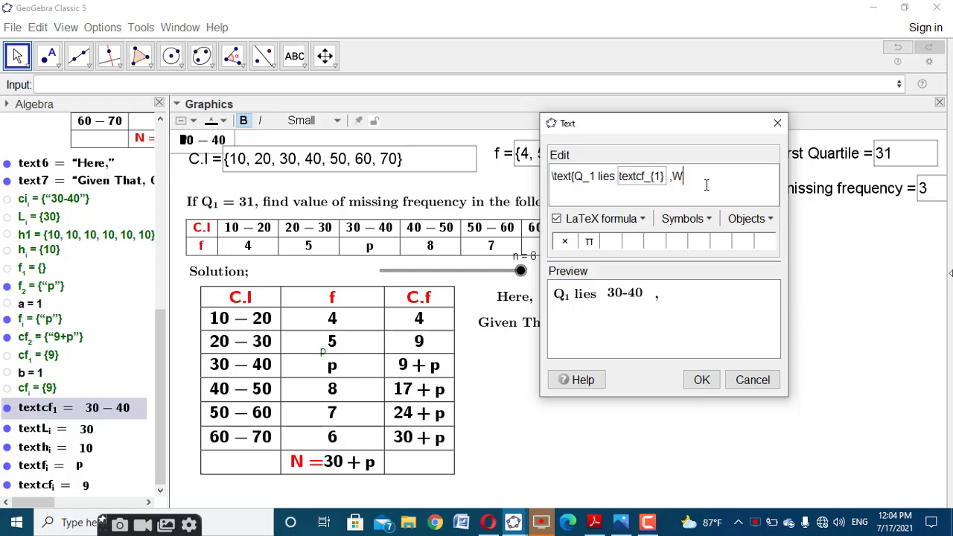
pyautogui.write('ere, L=')
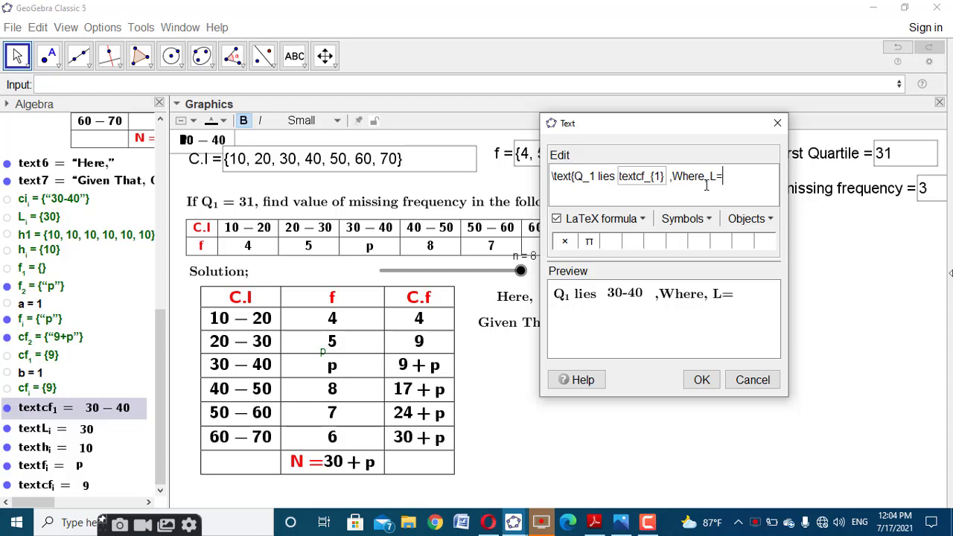
pyautogui.click(59, 429)
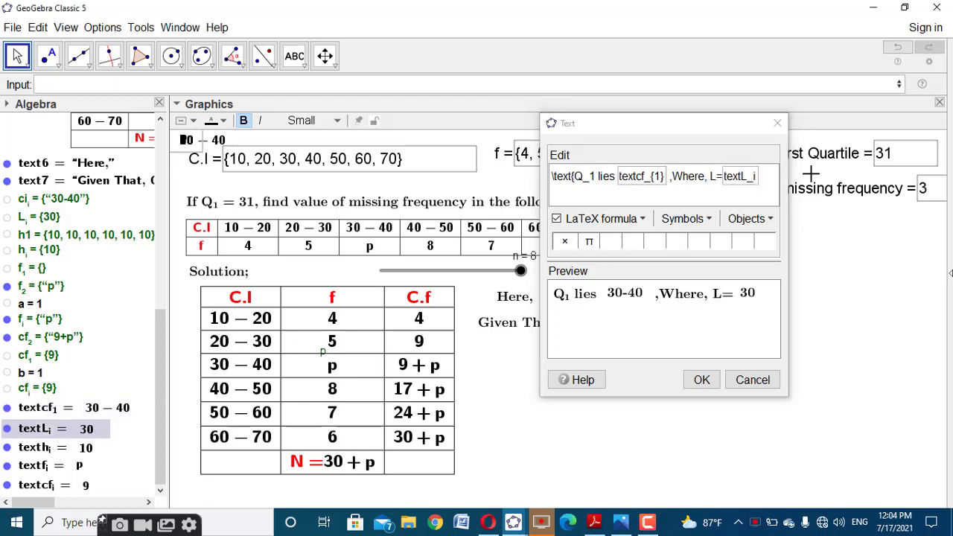
# Add a second line with f = textf_i, cf = textcf_i and h= texth_i as linked objects, and place the text.
pyautogui.click(769, 179)
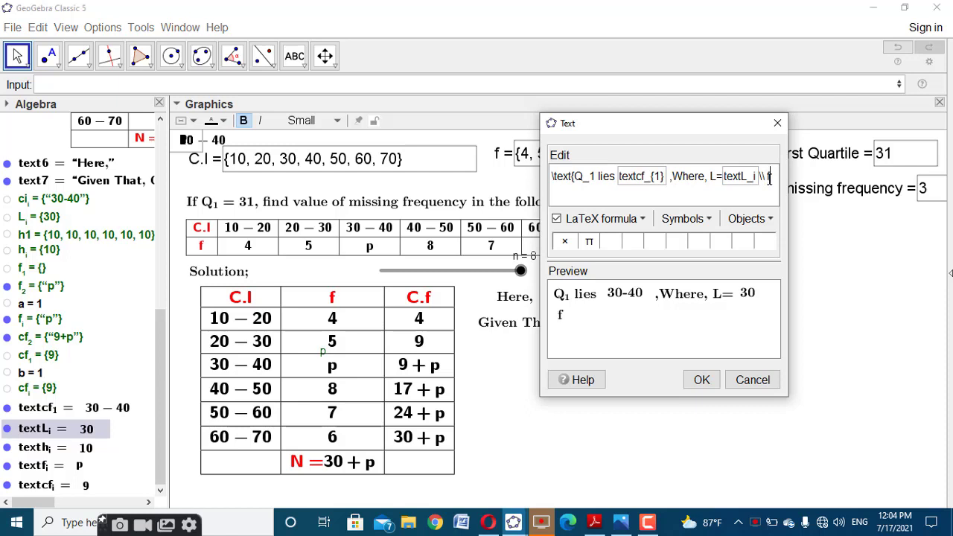
pyautogui.write('\\\\ f =')
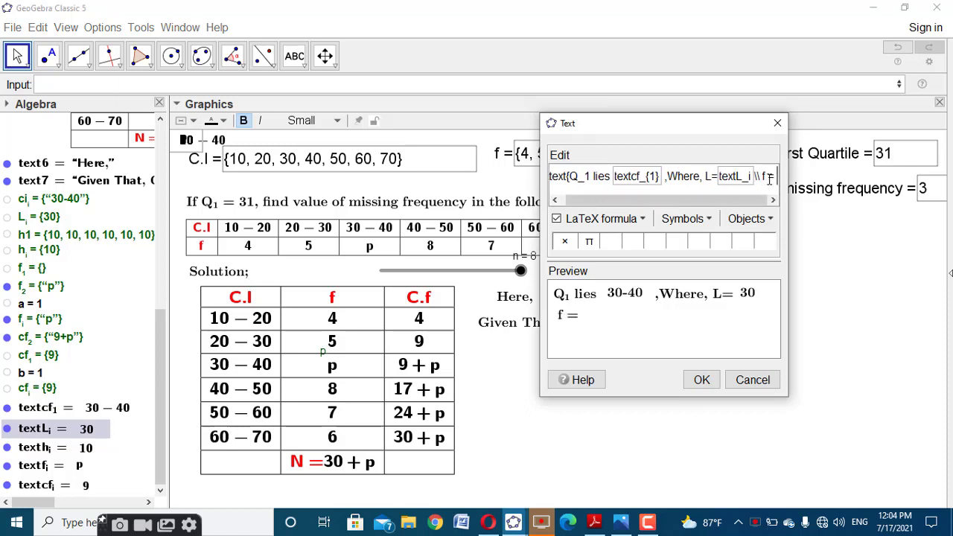
pyautogui.click(45, 466)
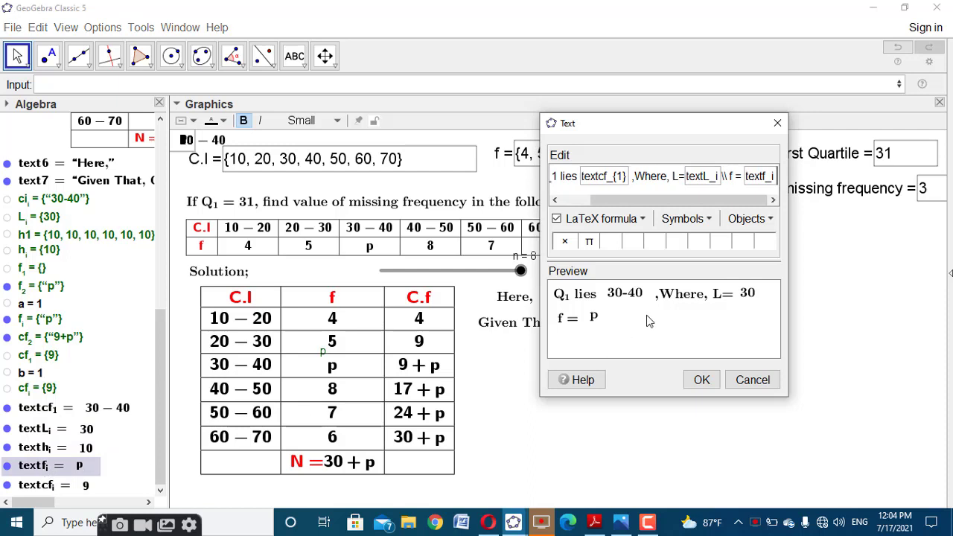
pyautogui.write(',')
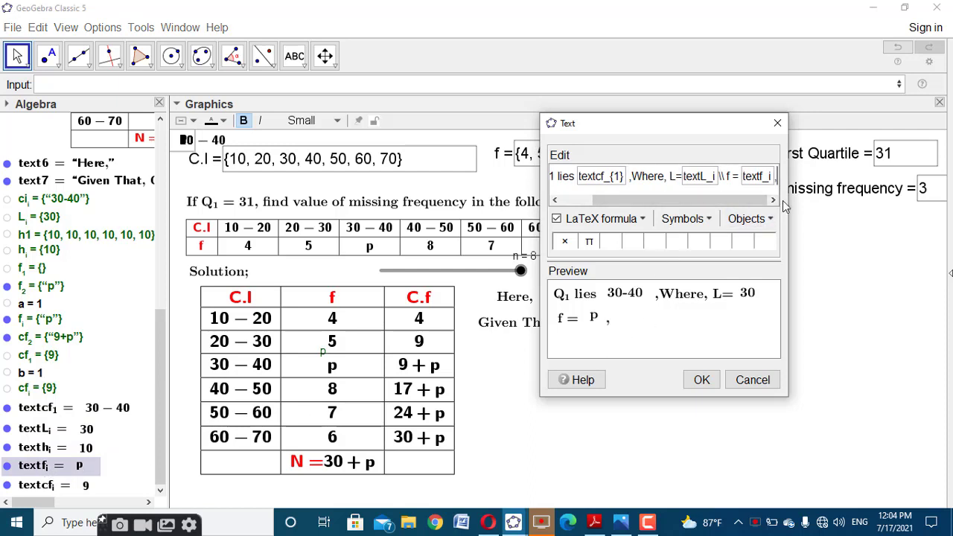
pyautogui.write(' cf =')
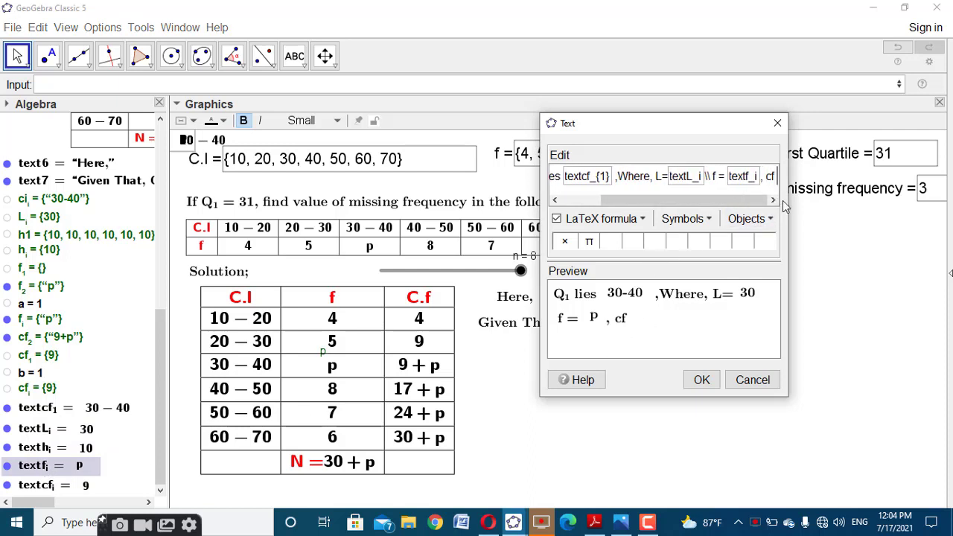
pyautogui.click(67, 486)
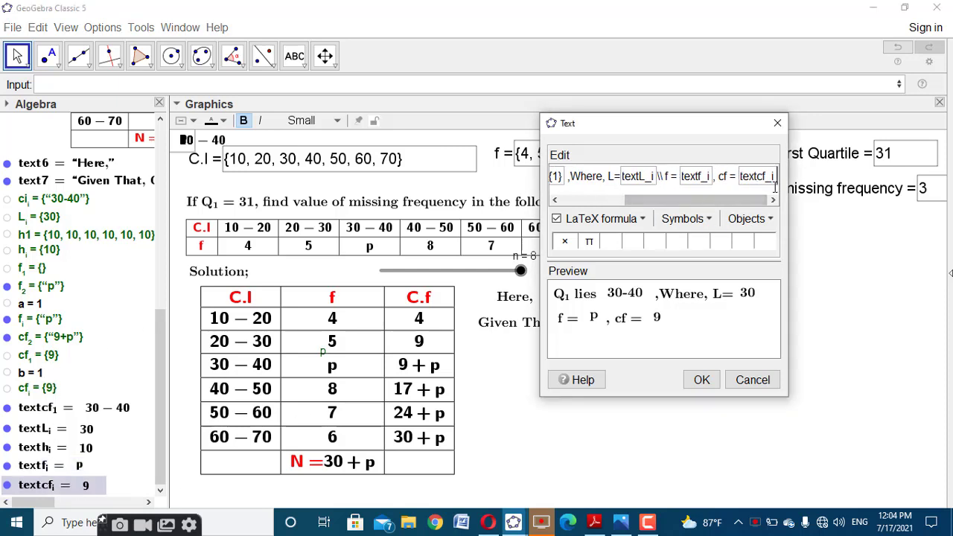
pyautogui.write(', h==')
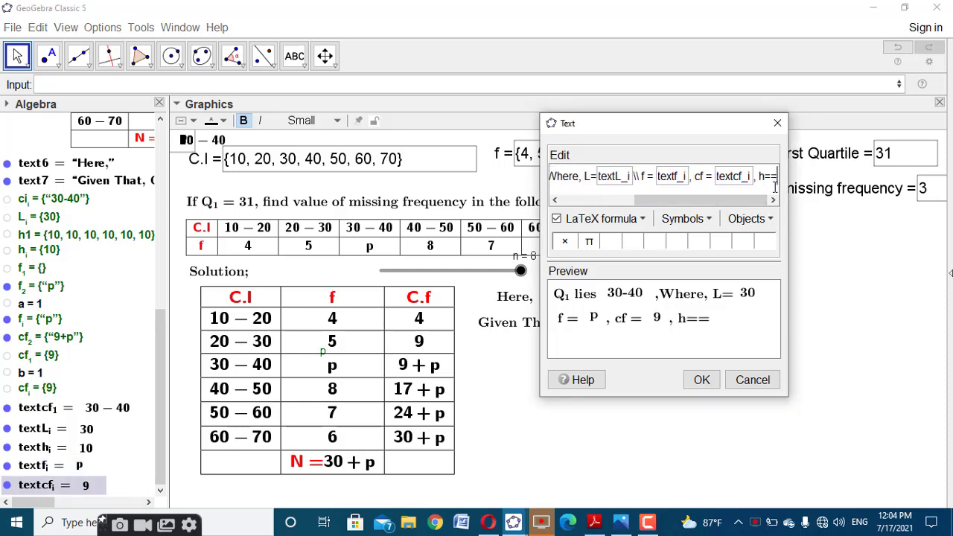
pyautogui.press('BackSpace')
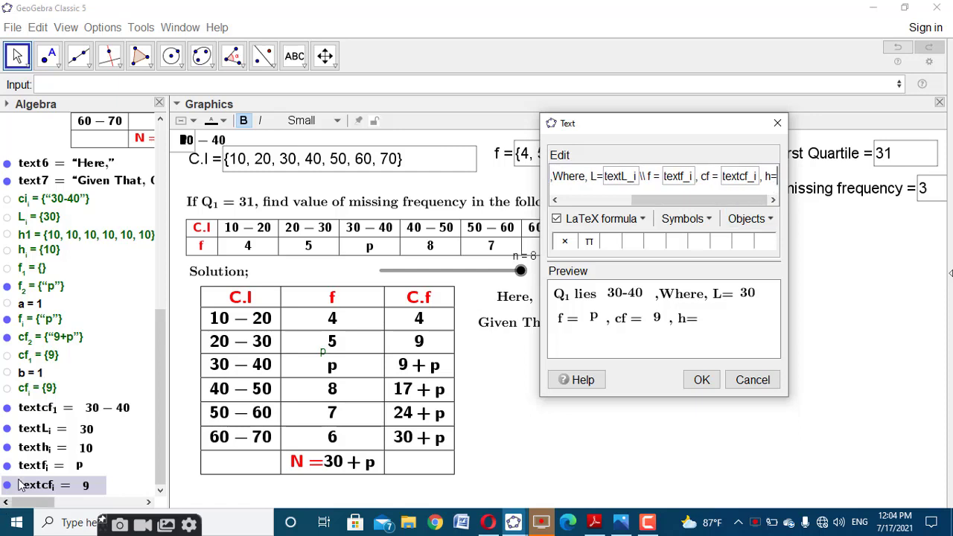
pyautogui.click(60, 449)
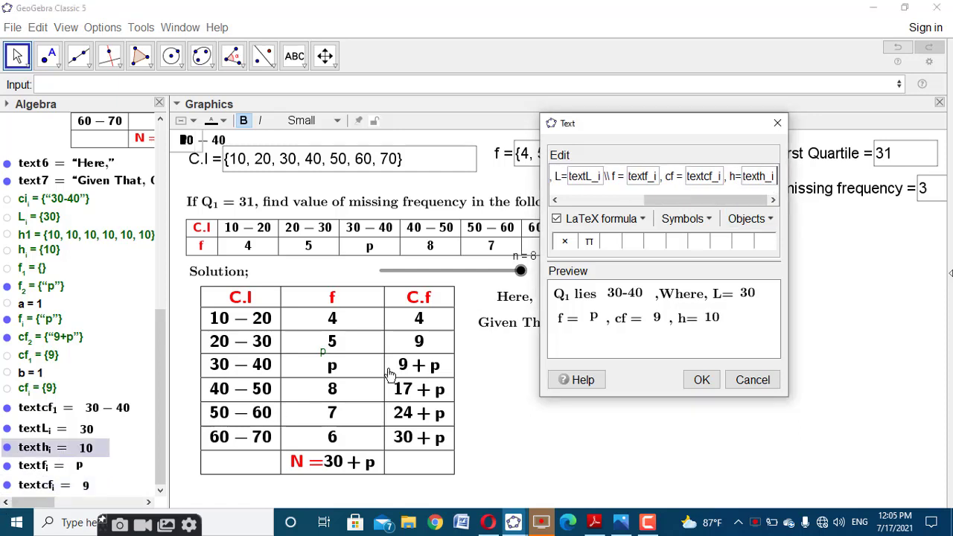
pyautogui.click(693, 385)
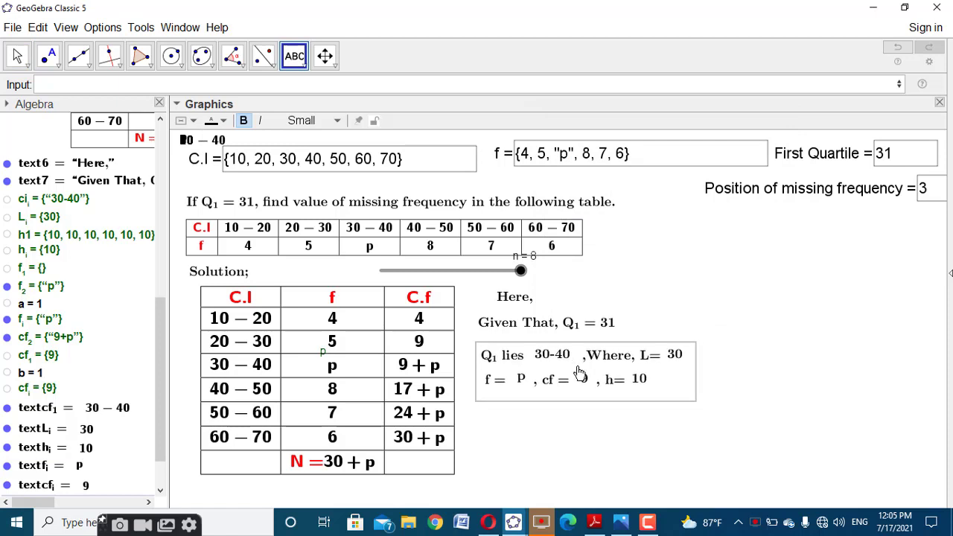
# Rename textcf_1, the table text of the quartile class, as textci_i.
pyautogui.rightClick(79, 415)
pyautogui.click(134, 490)
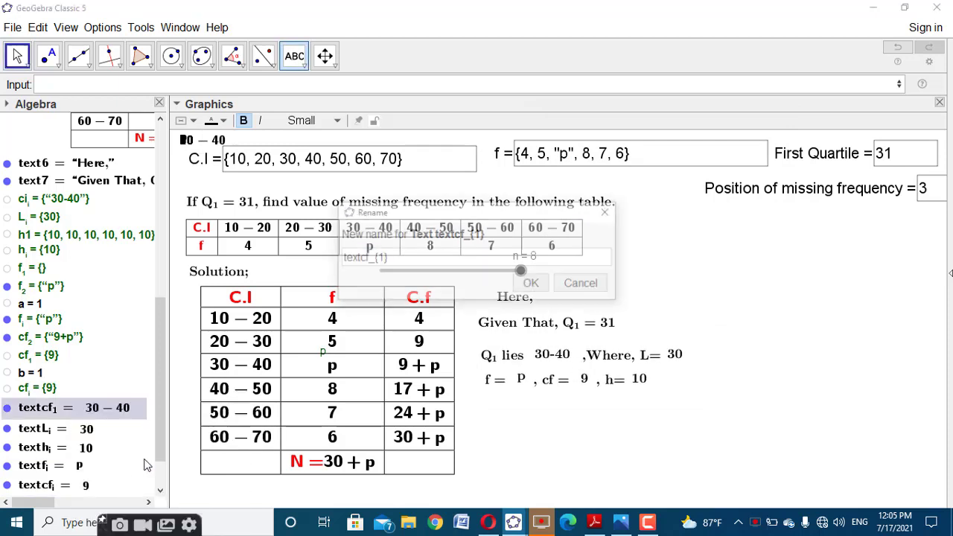
pyautogui.click(364, 258)
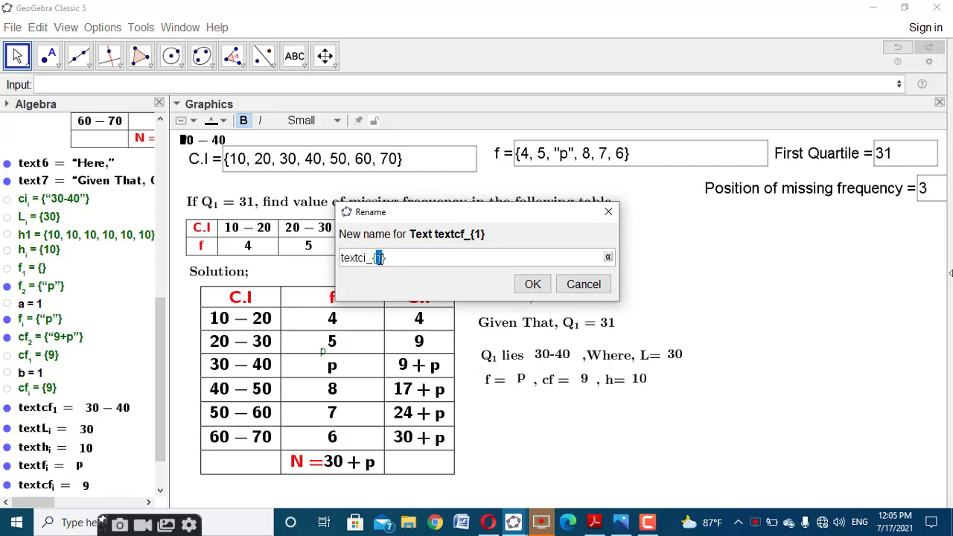
pyautogui.click(533, 284)
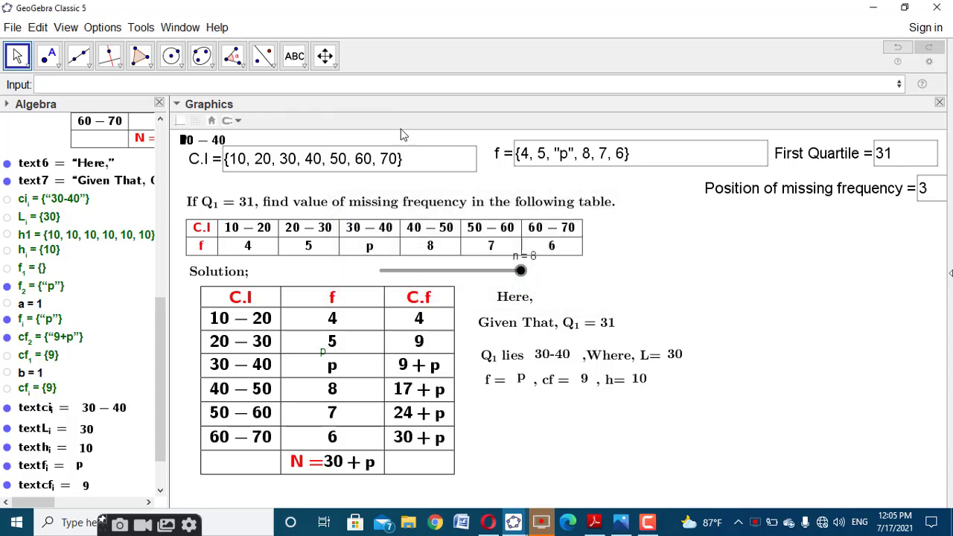
# Create a LaTeX text reading "We know that" in the empty area beside the solution.
pyautogui.click(294, 56)
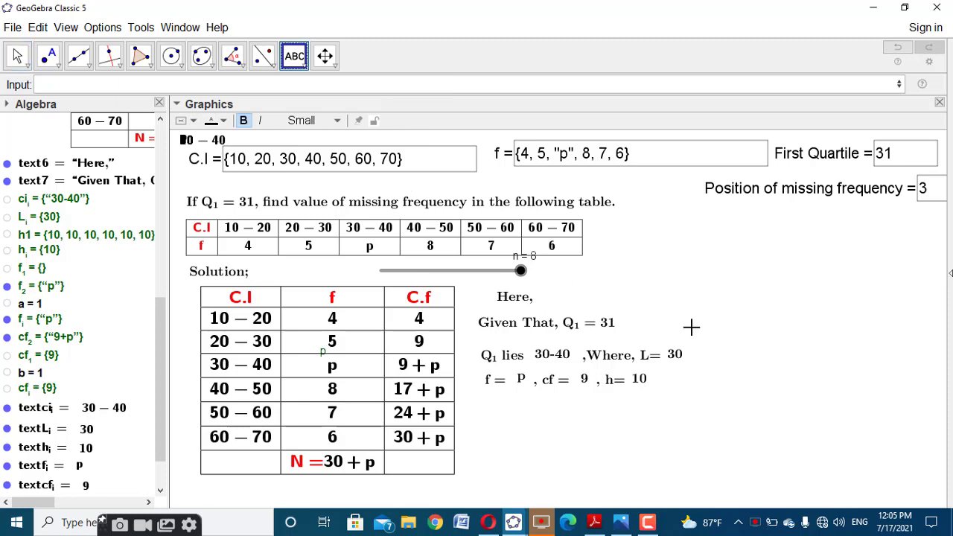
pyautogui.click(691, 265)
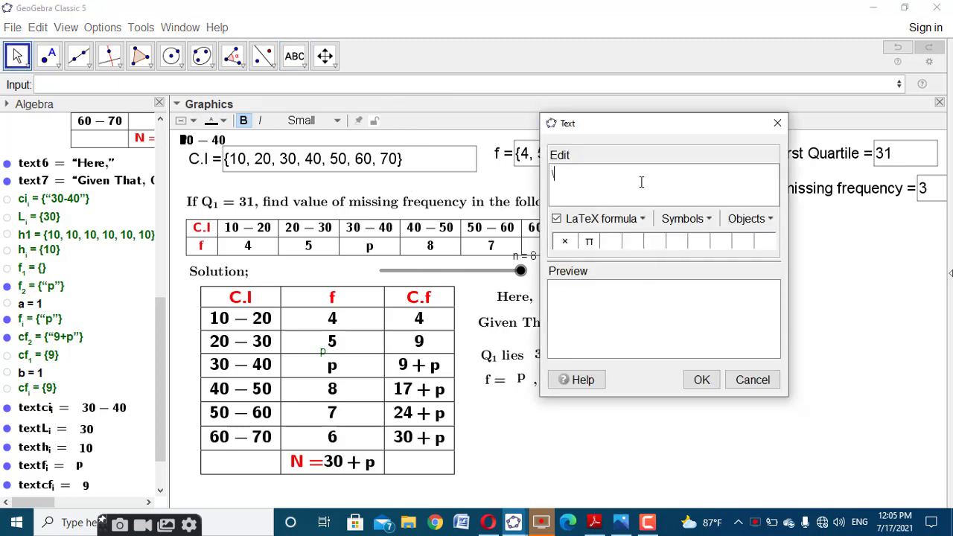
pyautogui.write('\\text{We know that')
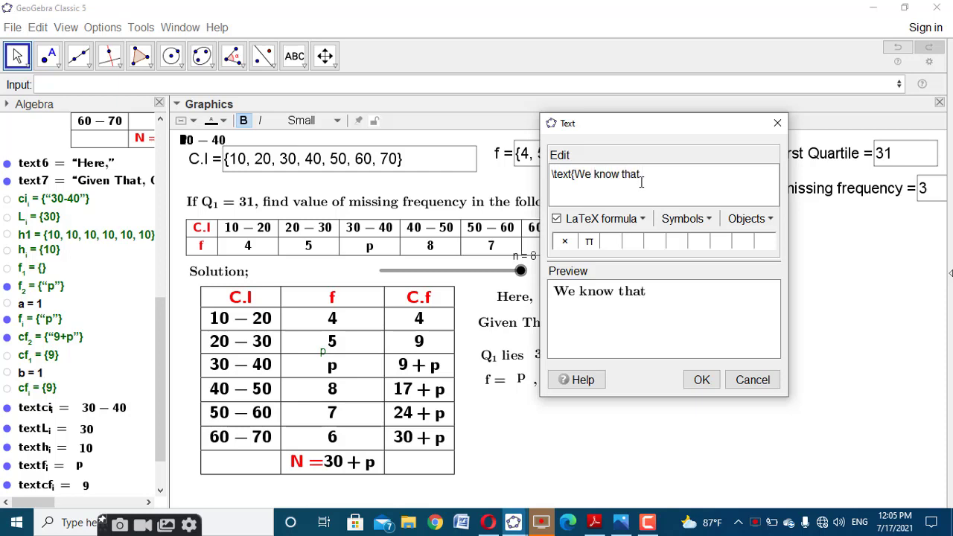
pyautogui.click(702, 380)
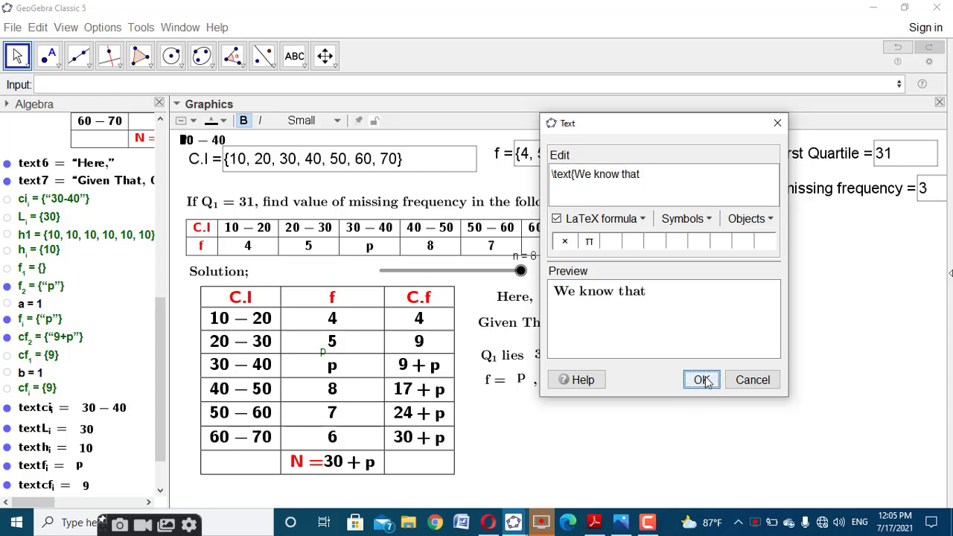
# Place "We know that" below the f, cf, h line and begin a LaTeX text reading Q_1 =L+ with N over 4 in a fraction's numerator.
pyautogui.moveTo(737, 347); pyautogui.dragTo(552, 414)
pyautogui.click(677, 320)
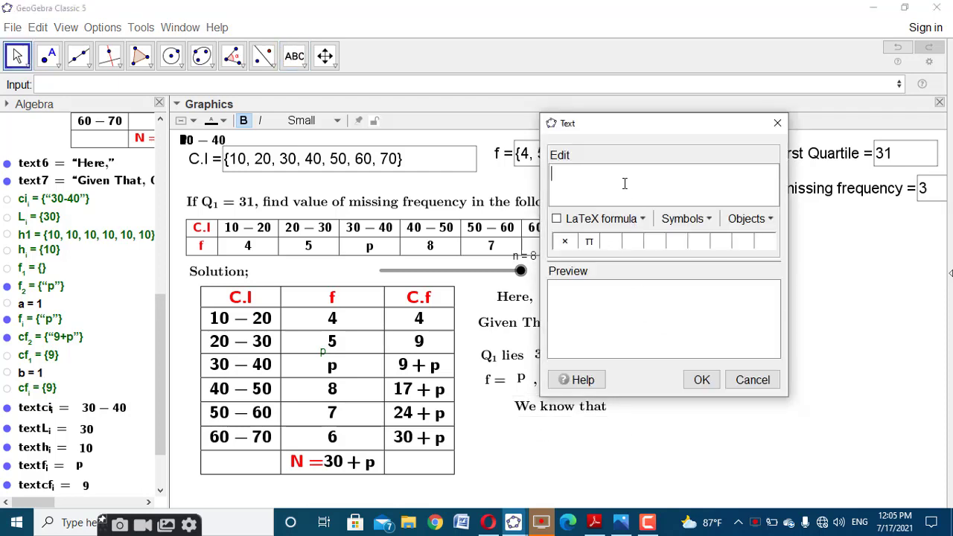
pyautogui.write('\\text')
pyautogui.write('{Q_1 =L+')
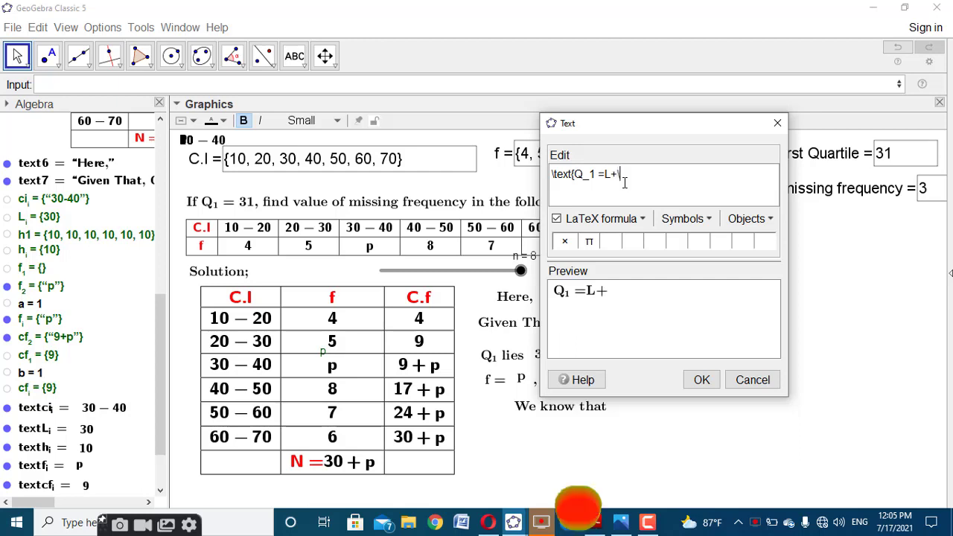
pyautogui.write('\\frac')
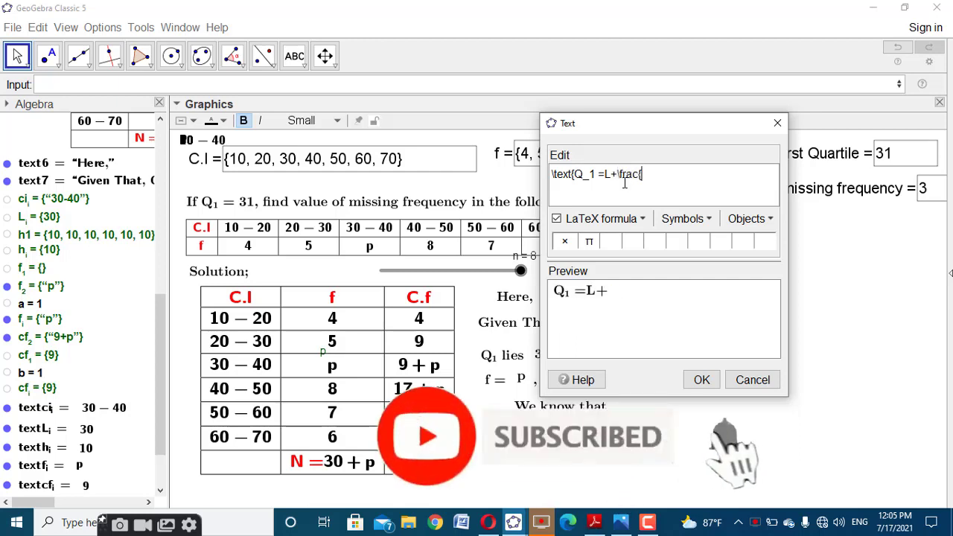
pyautogui.write('{\\frac{n')
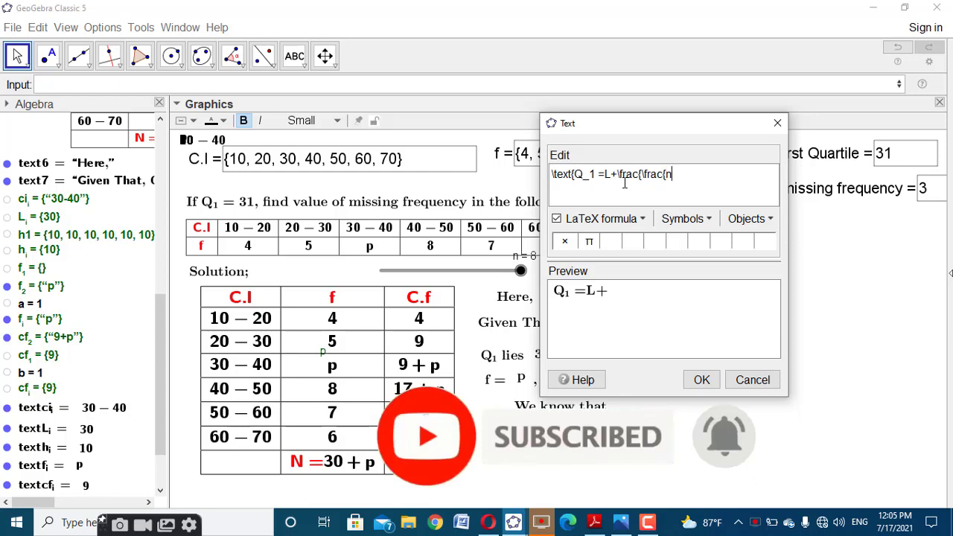
pyautogui.press('BackSpace')
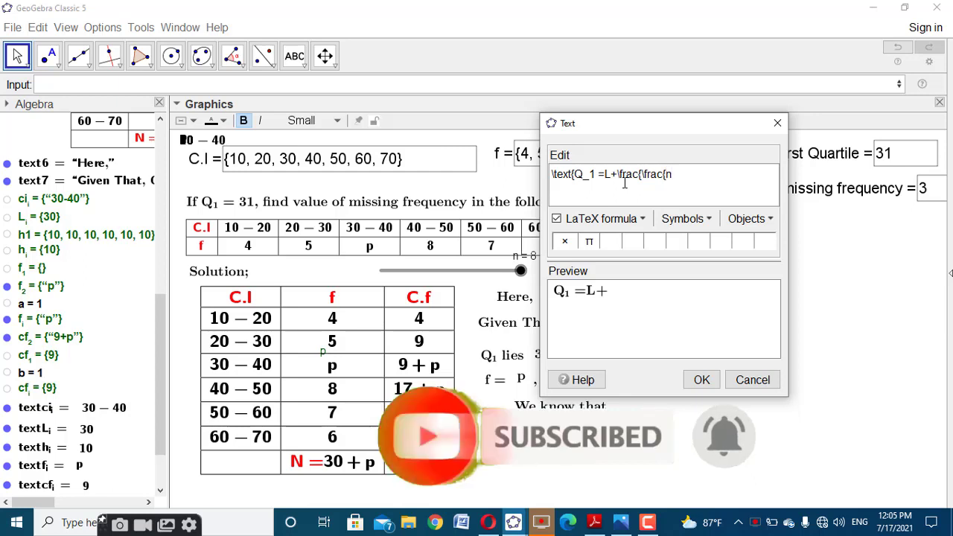
pyautogui.write('N')
pyautogui.press('BackSpace')
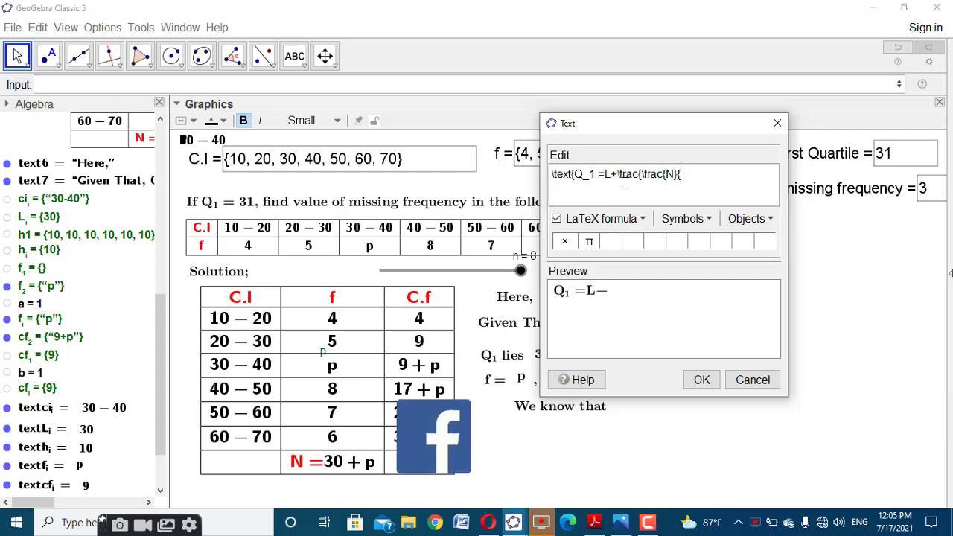
pyautogui.write('$}')
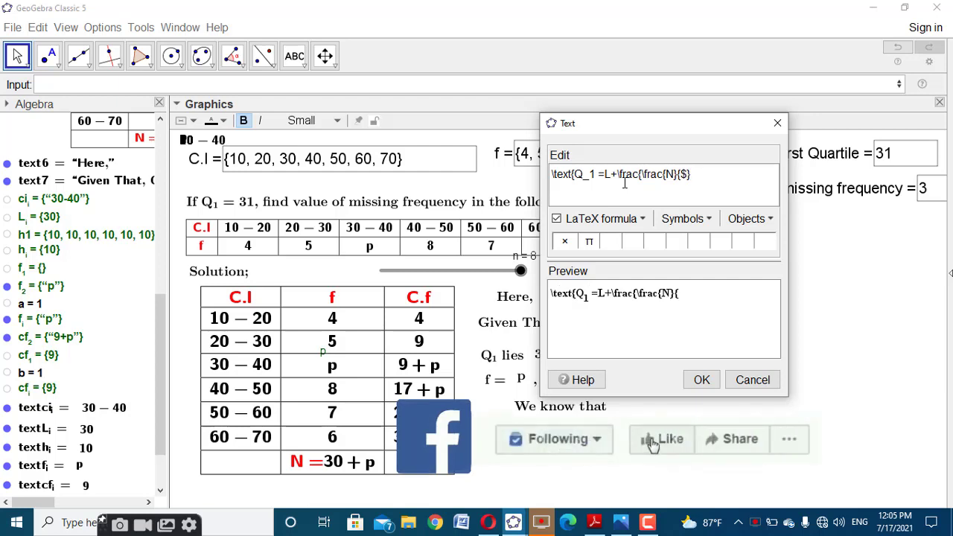
pyautogui.press('BackSpace')
pyautogui.press('BackSpace')
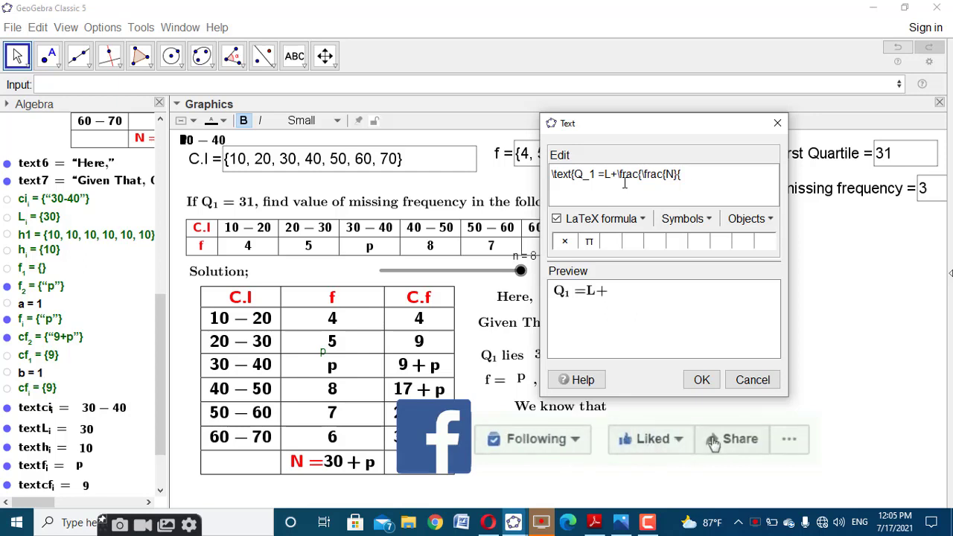
pyautogui.write('4}')
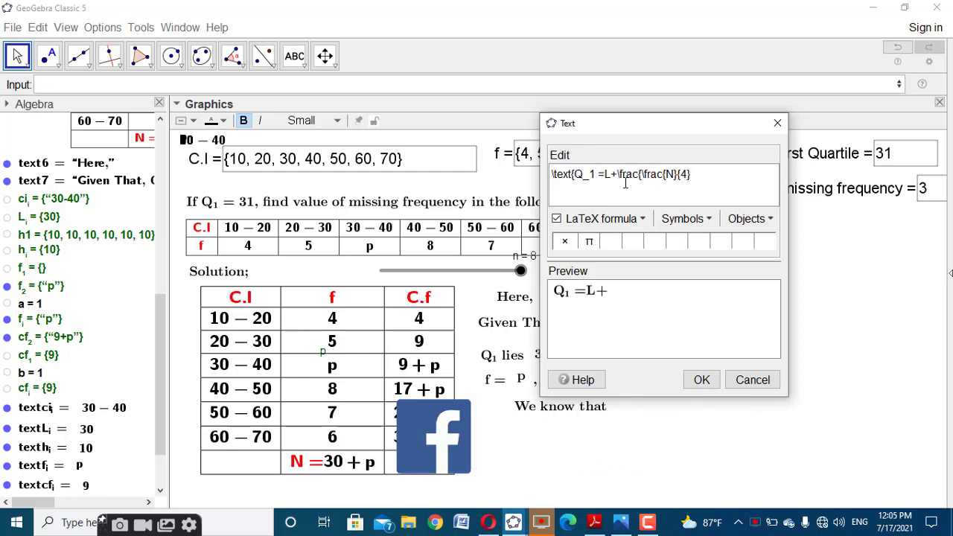
# Complete the formula with -c.f in the numerator, f as denominator and ×h, copy its code, and place the text below "We know that".
pyautogui.write('-c')
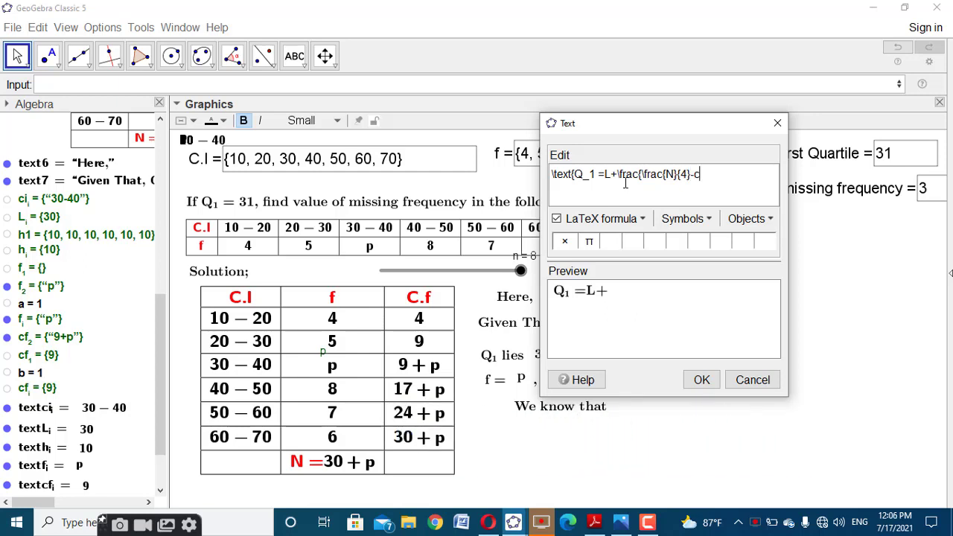
pyautogui.write('.f}{')
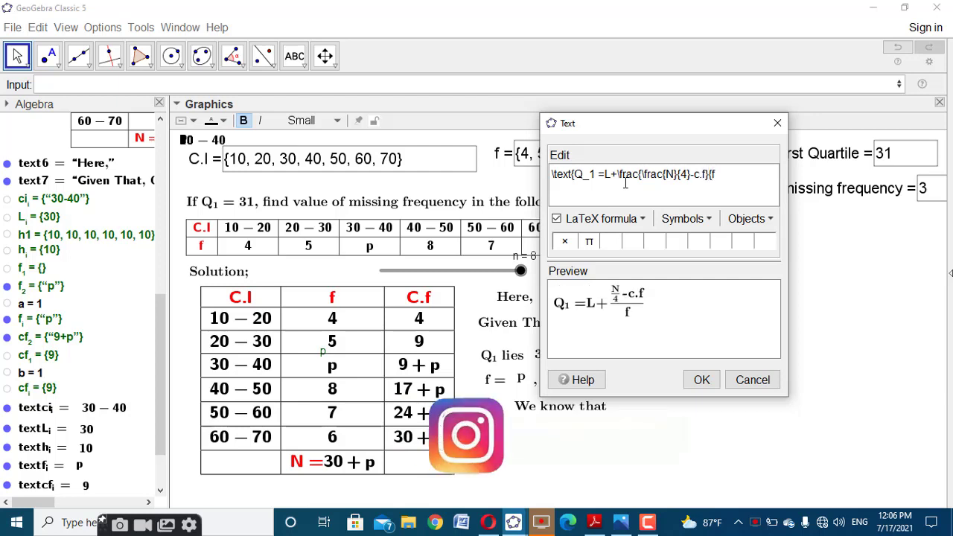
pyautogui.write('f}')
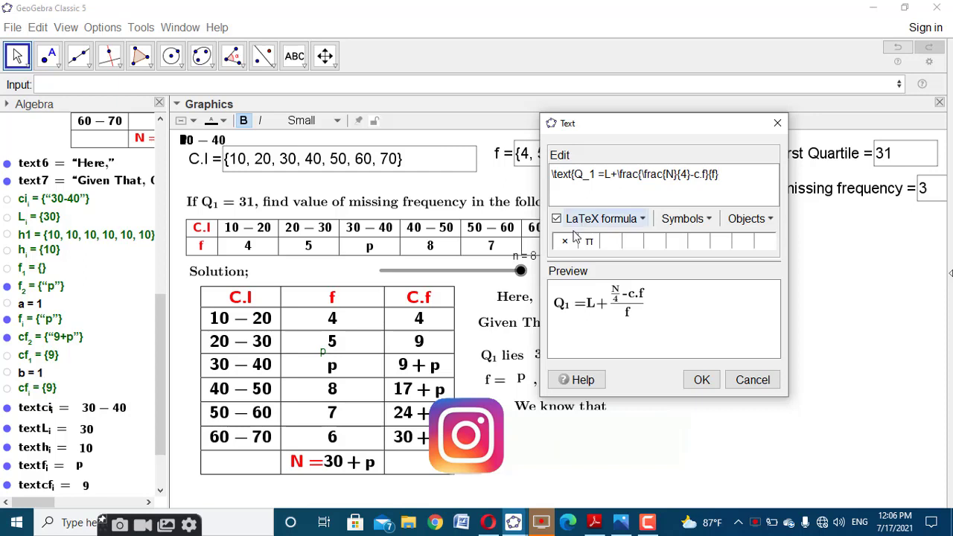
pyautogui.click(565, 241)
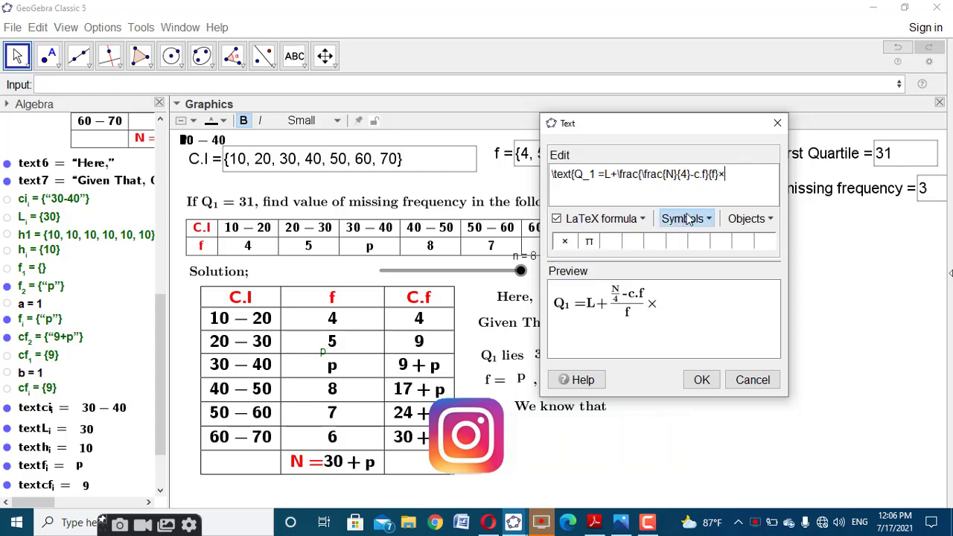
pyautogui.write('h')
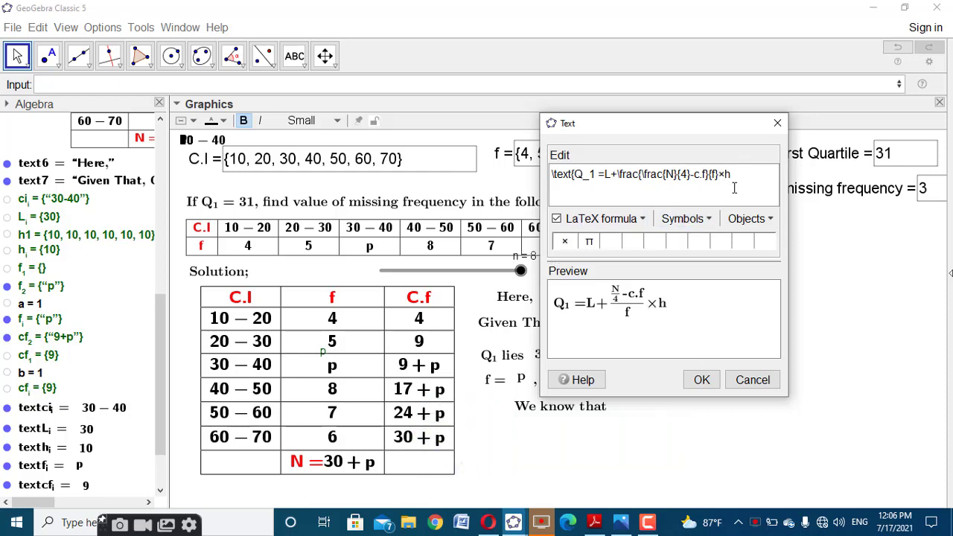
pyautogui.hotkey('ctrl', 'a')
pyautogui.hotkey('ctrl', 'c')
pyautogui.click(701, 380)
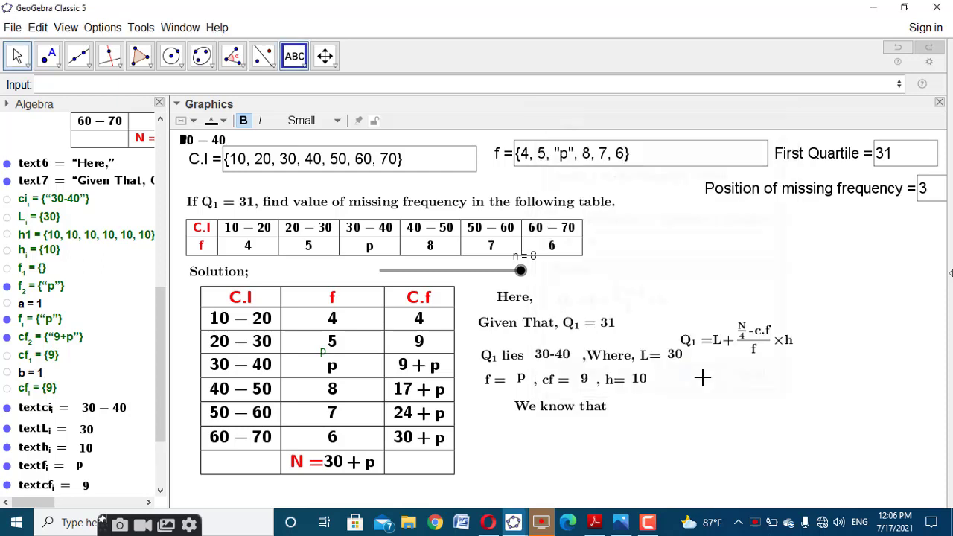
pyautogui.moveTo(773, 344); pyautogui.dragTo(582, 454)
# Shift the "Given That", "Q_1 lies", "We know that" and Q_1 formula texts slightly upward to tighten the solution's spacing.
pyautogui.moveTo(528, 330); pyautogui.dragTo(523, 322)
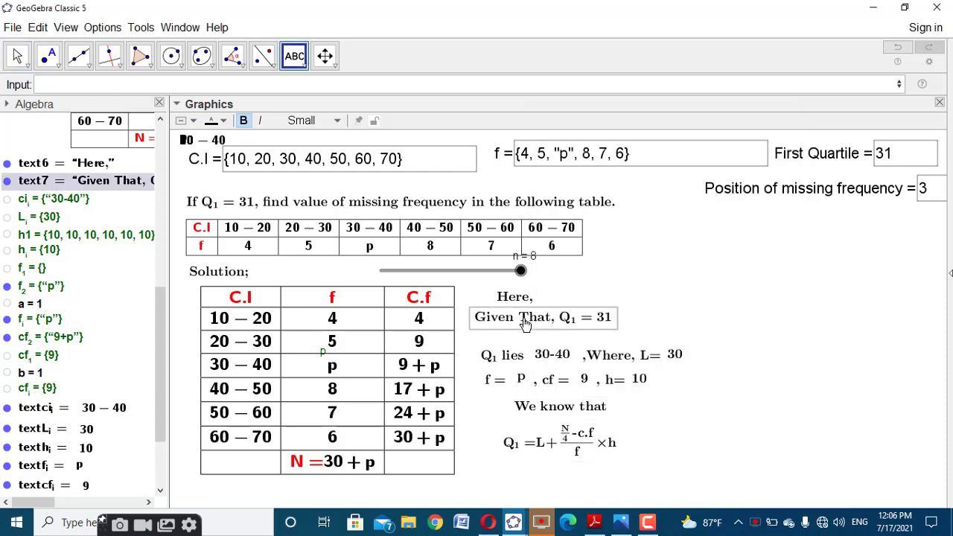
pyautogui.moveTo(530, 375); pyautogui.dragTo(525, 357)
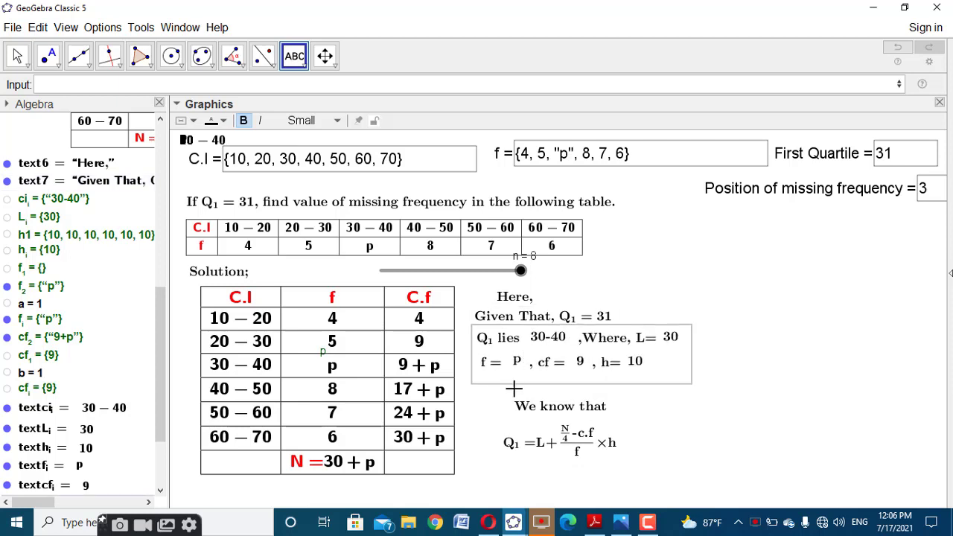
pyautogui.moveTo(521, 409); pyautogui.dragTo(519, 394)
pyautogui.moveTo(548, 445); pyautogui.dragTo(549, 426)
# Start a new text from the copied Q_1 formula code and replace Q_1 with the linked object q1.
pyautogui.click(638, 290)
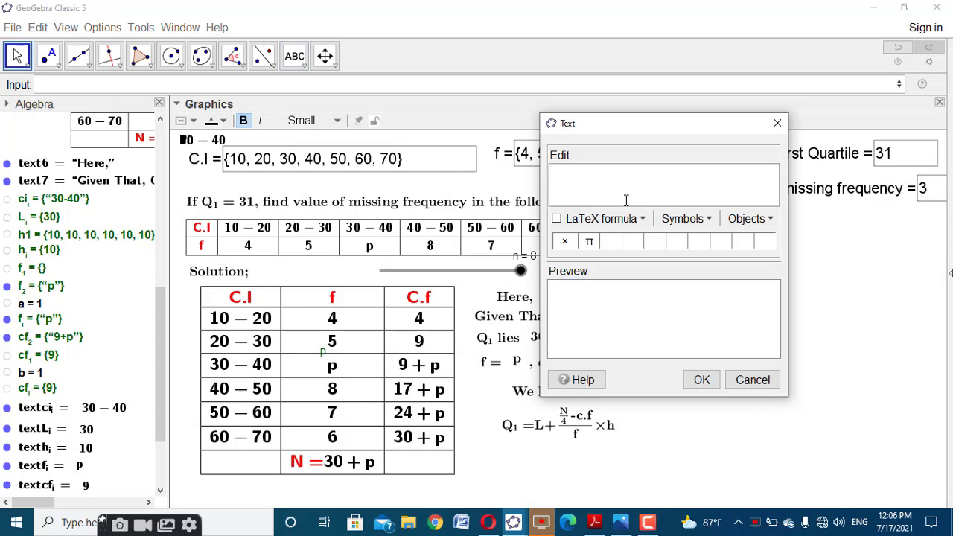
pyautogui.hotkey('ctrl', 'v')
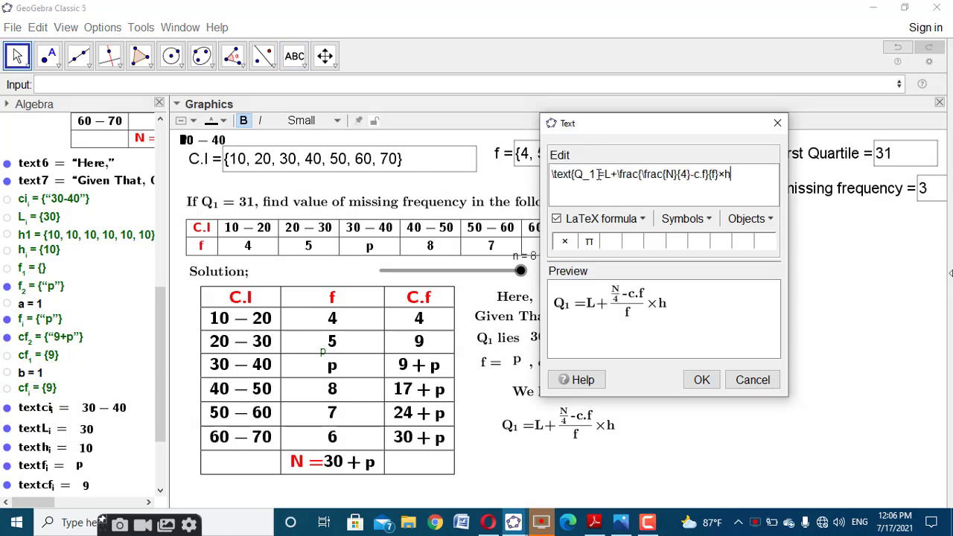
pyautogui.moveTo(599, 174); pyautogui.dragTo(576, 178)
pyautogui.scroll(5, 151, 230)
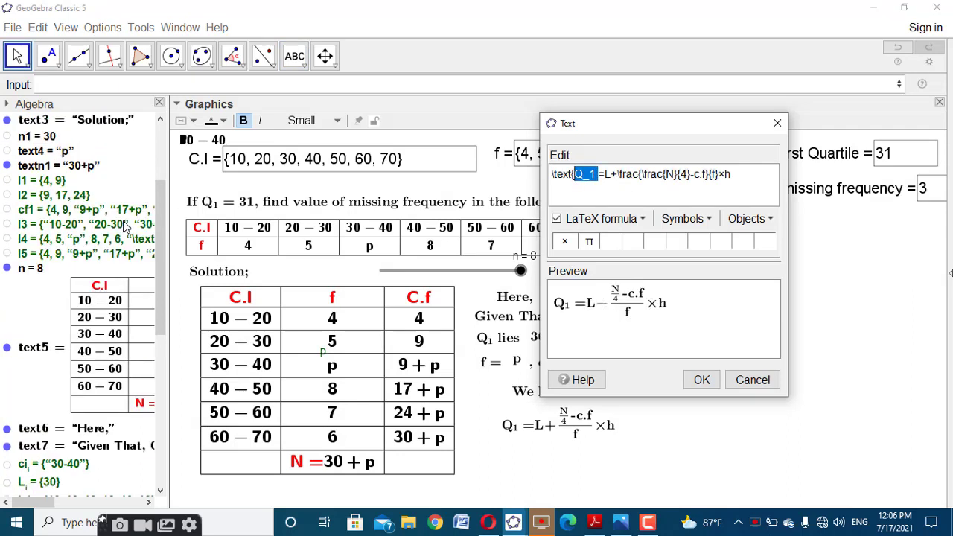
pyautogui.scroll(3, 54, 156)
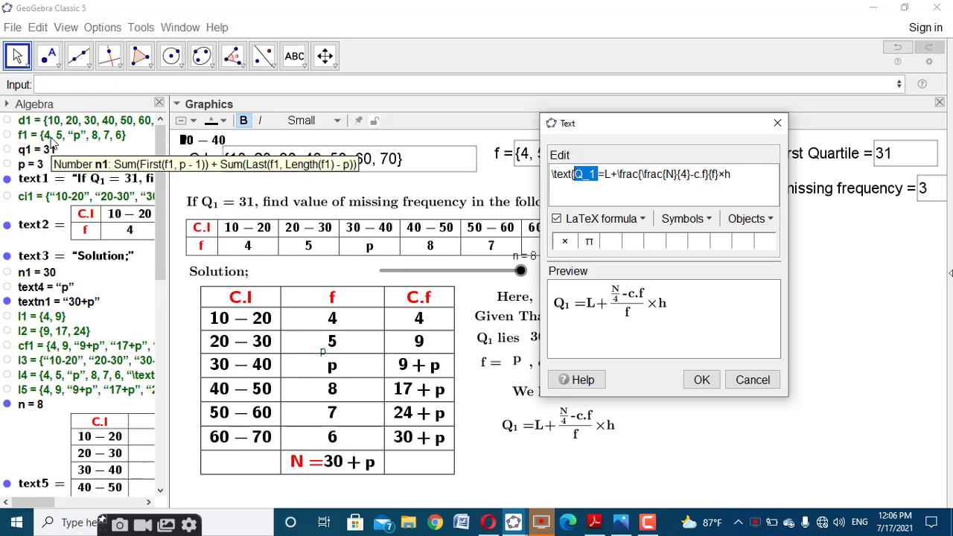
pyautogui.click(38, 149)
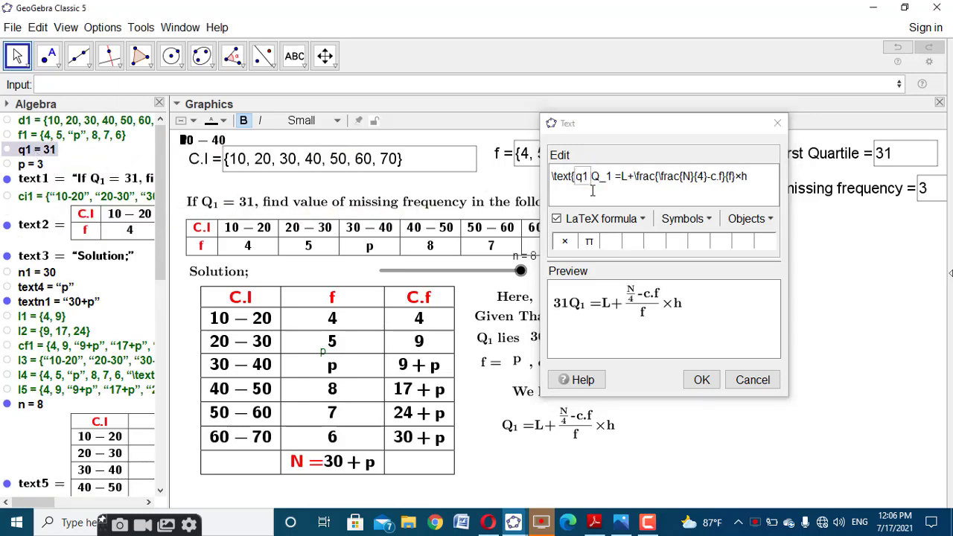
pyautogui.moveTo(614, 181); pyautogui.dragTo(593, 184)
pyautogui.press('BackSpace')
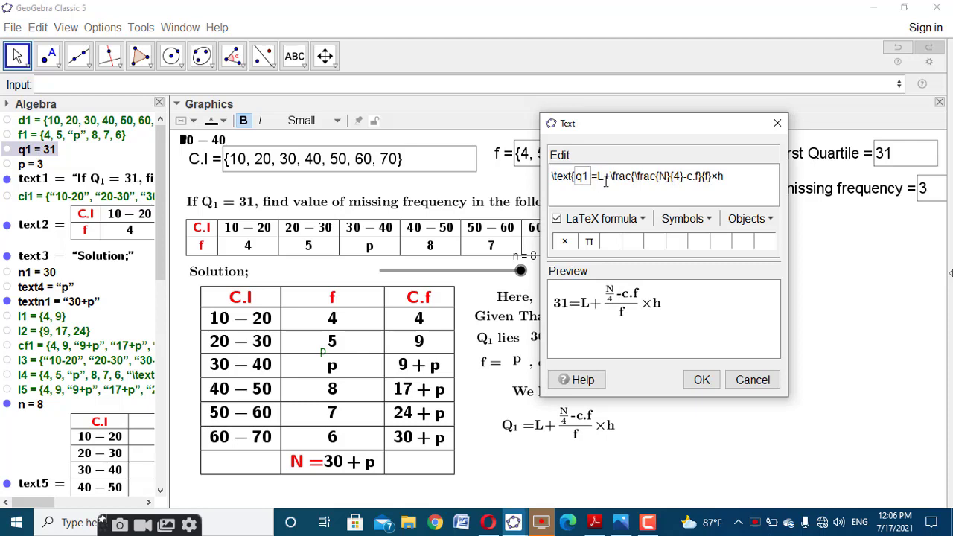
# In the new formula text, replace L with object textL_i and N with object textn1.
pyautogui.press('BackSpace')
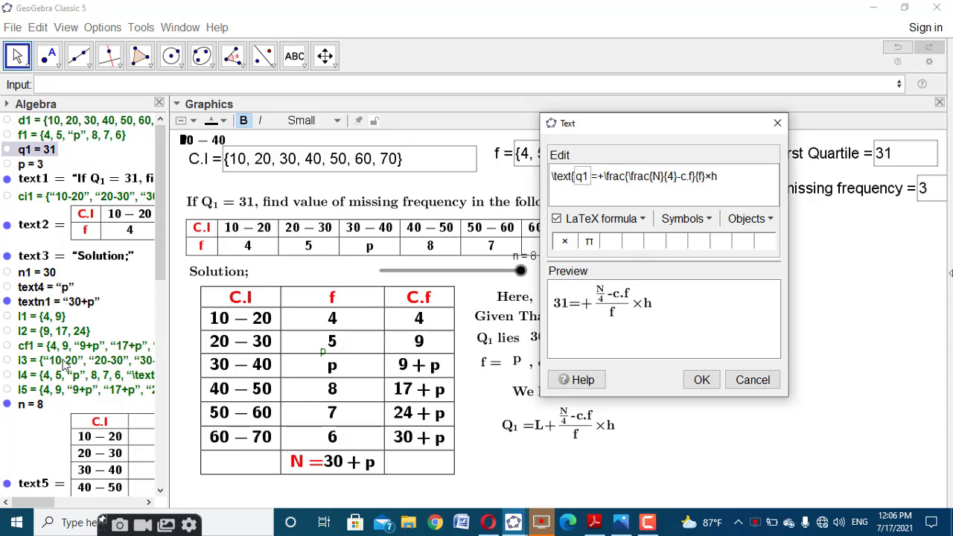
pyautogui.scroll(-5, 75, 335)
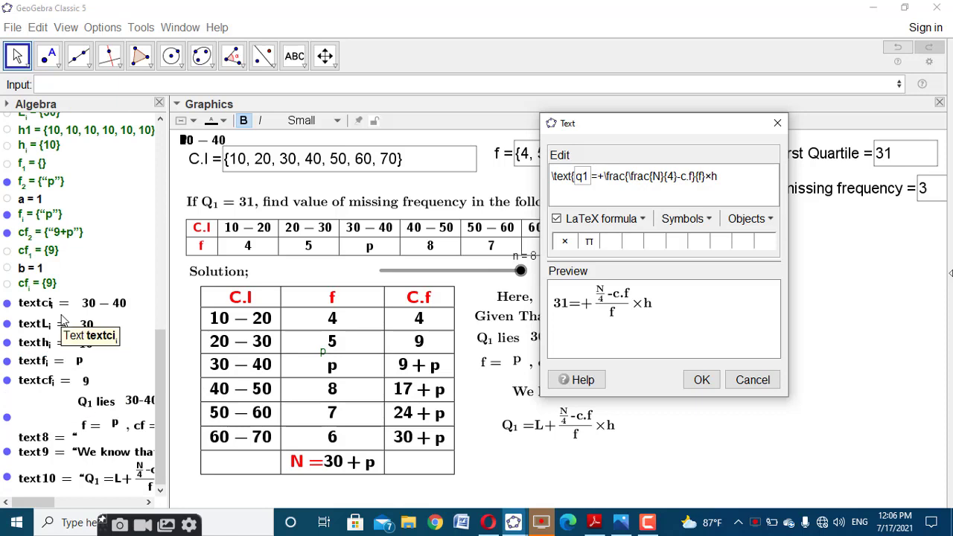
pyautogui.click(74, 326)
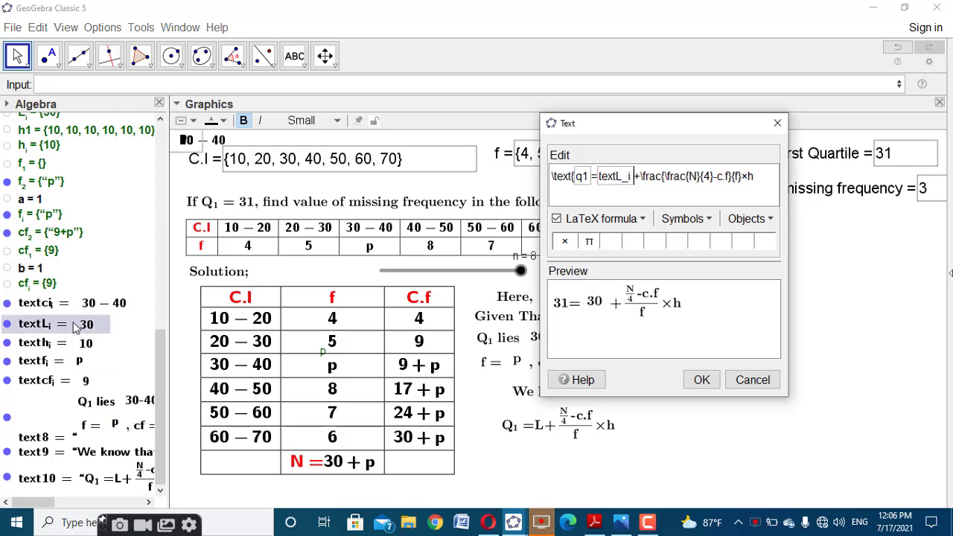
pyautogui.doubleClick(692, 176)
pyautogui.press('BackSpace')
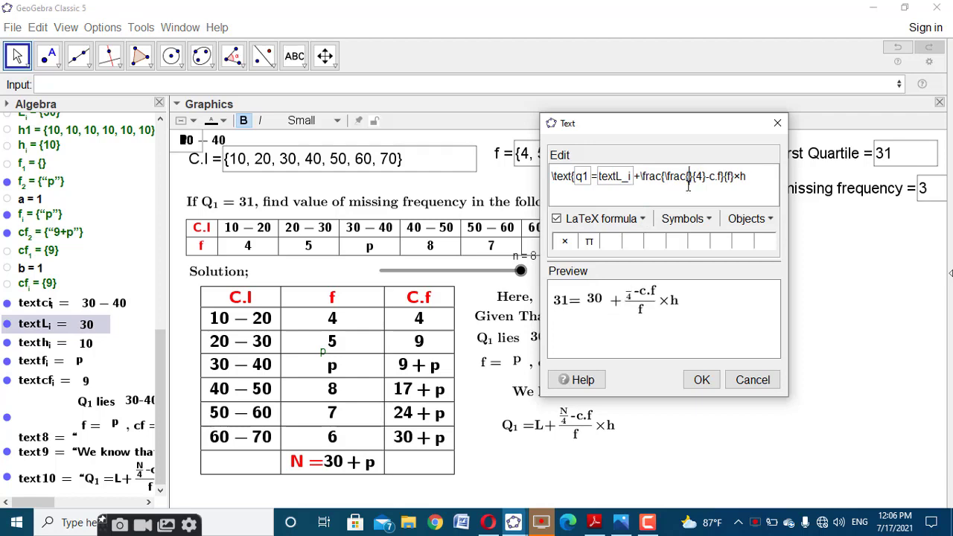
pyautogui.scroll(10, 140, 241)
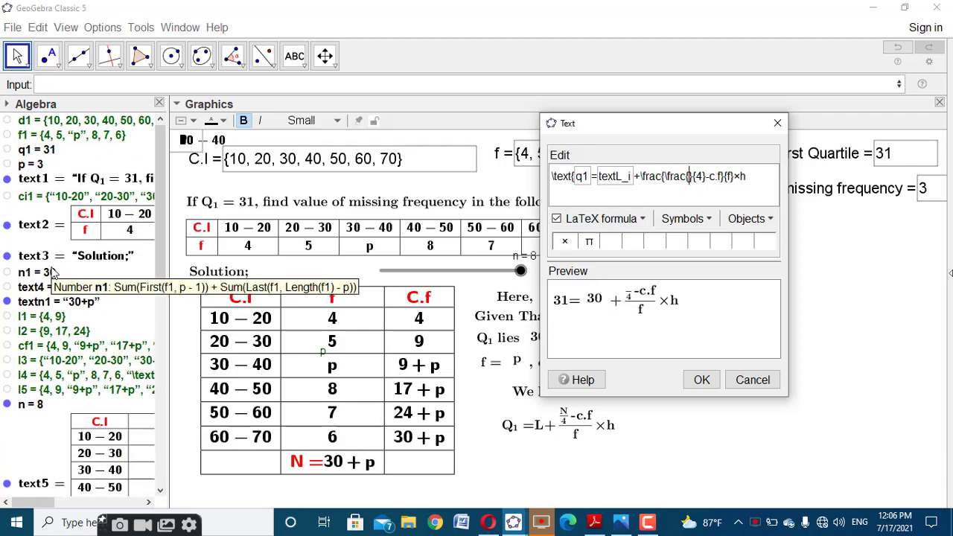
pyautogui.click(52, 302)
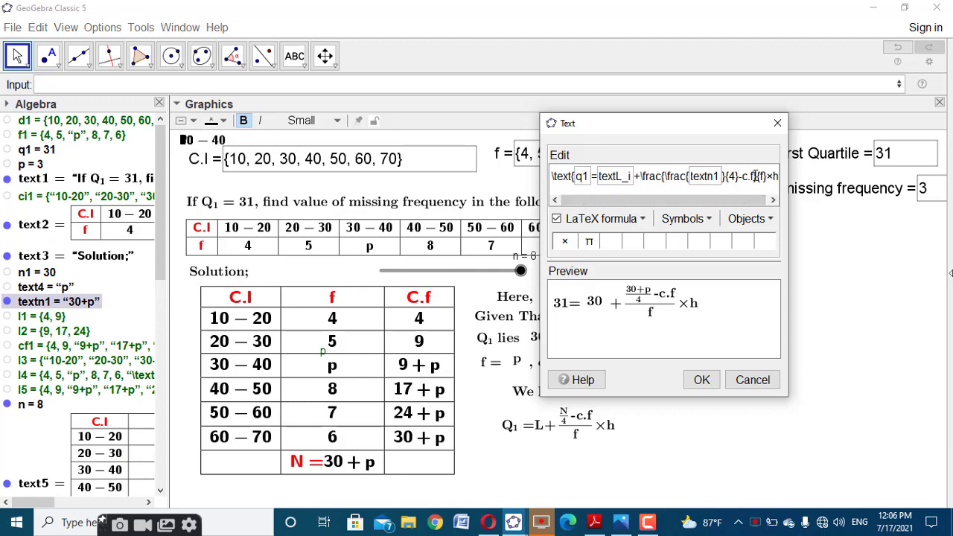
# Replace c.f in the fraction's numerator with the linked object textcf_i.
pyautogui.scroll(-10, 53, 391)
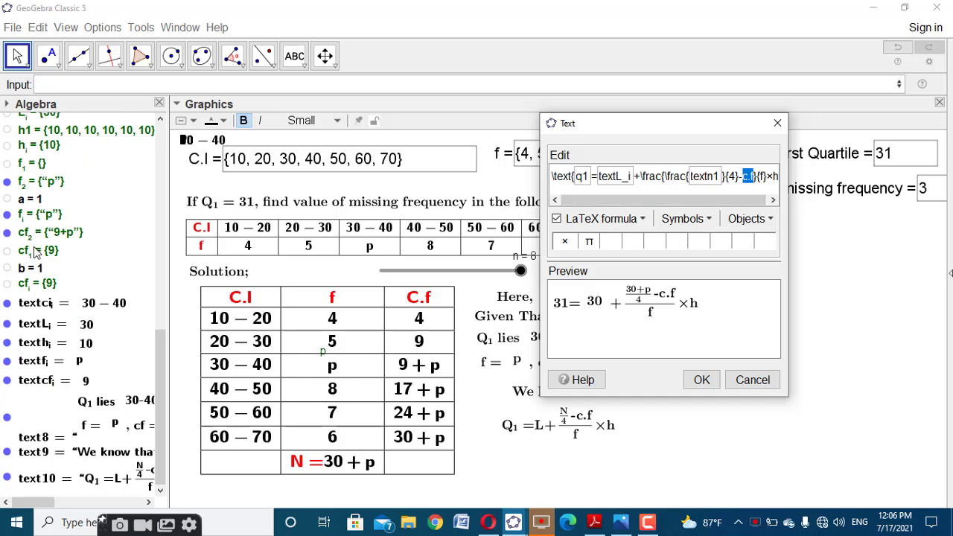
pyautogui.click(67, 378)
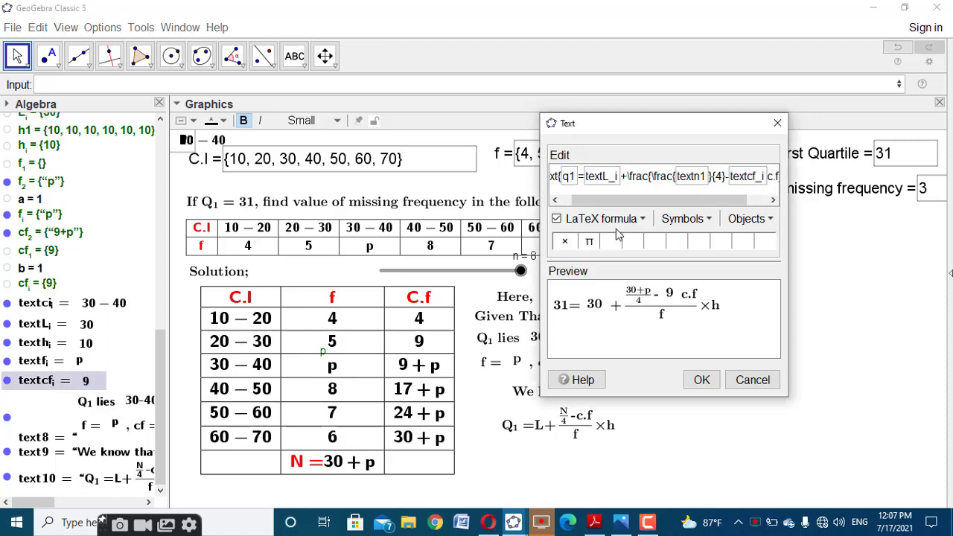
pyautogui.moveTo(636, 204); pyautogui.dragTo(658, 202)
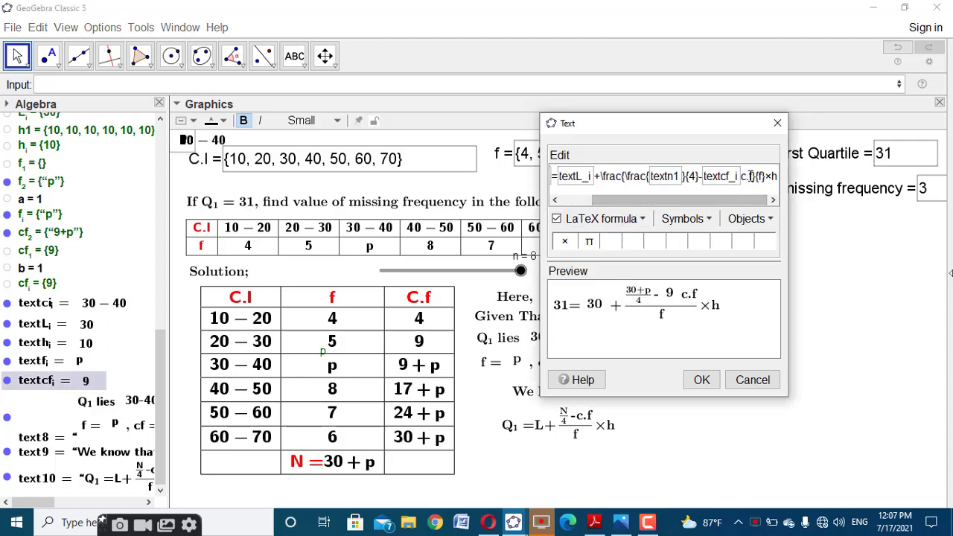
pyautogui.press('BackSpace')
pyautogui.press('BackSpace')
pyautogui.press('BackSpace')
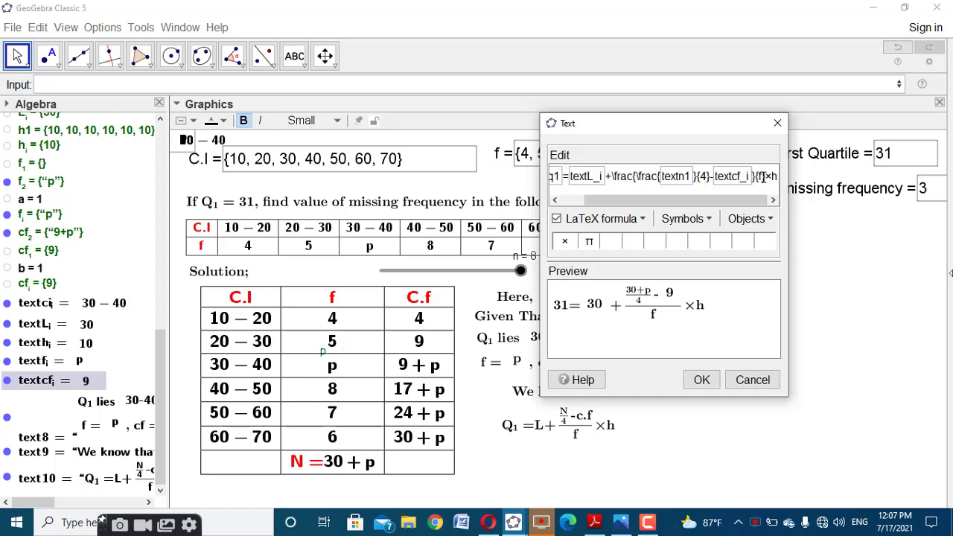
# Replace the denominator f with the linked object textf_i.
pyautogui.click(763, 176)
pyautogui.press('BackSpace')
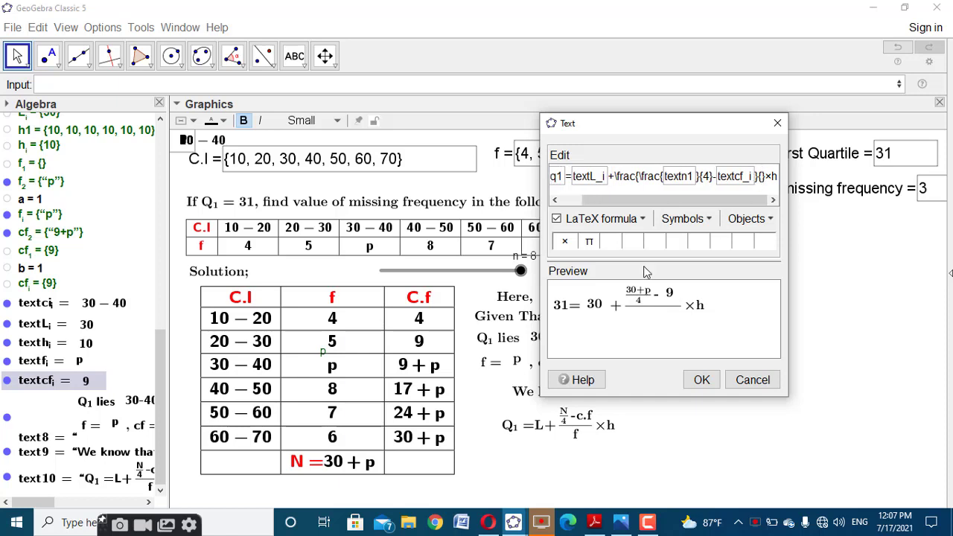
pyautogui.click(45, 360)
pyautogui.click(778, 175)
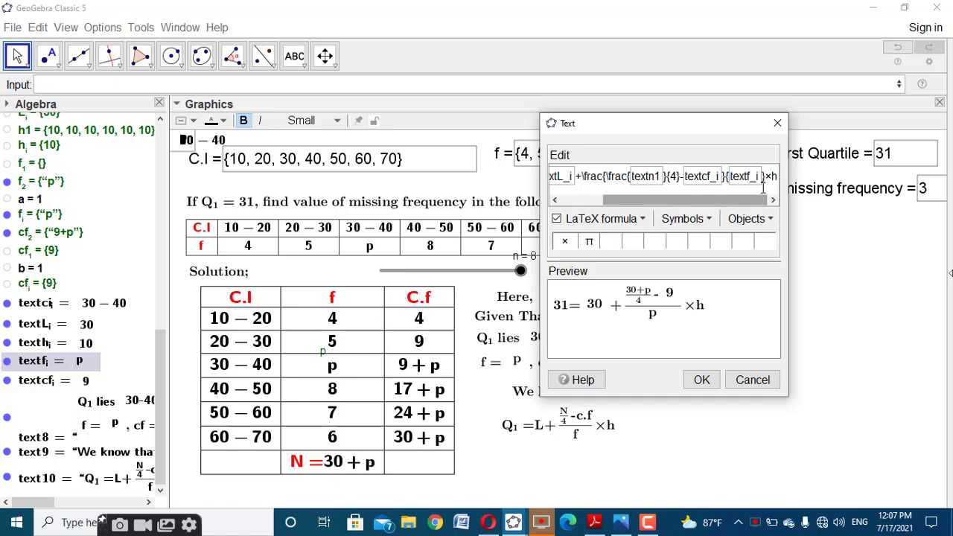
# Replace the final h with the linked object texth_i, finish the text and place it directly below the Q_1 formula.
pyautogui.press('BackSpace')
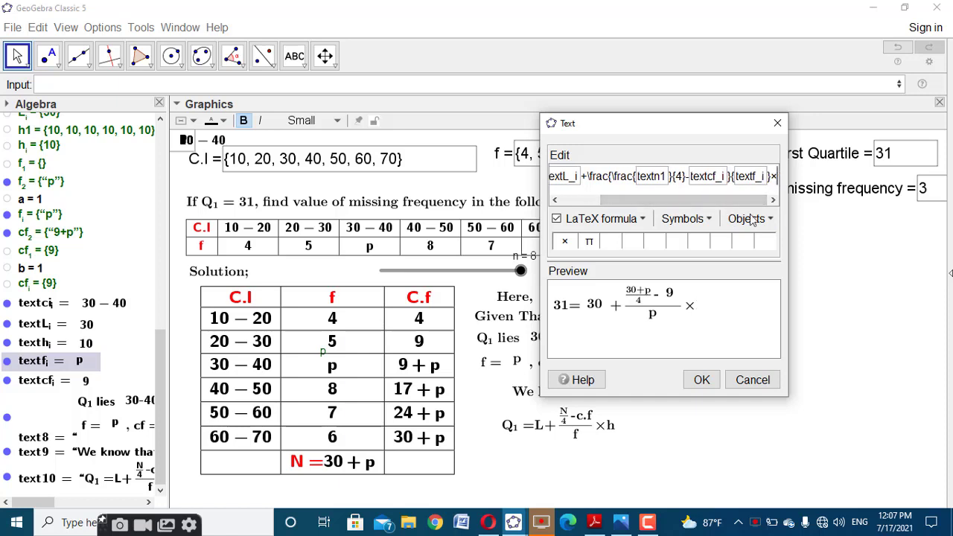
pyautogui.click(68, 348)
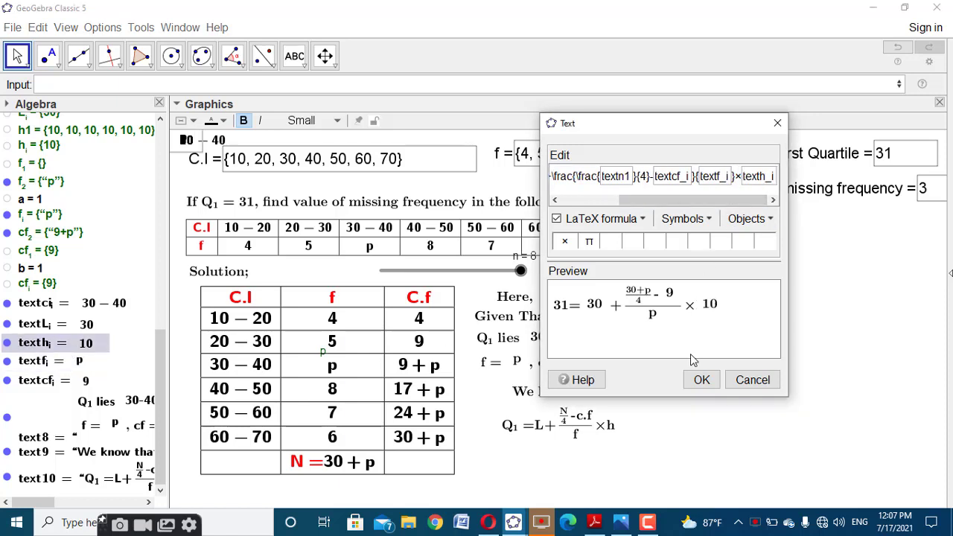
pyautogui.click(701, 379)
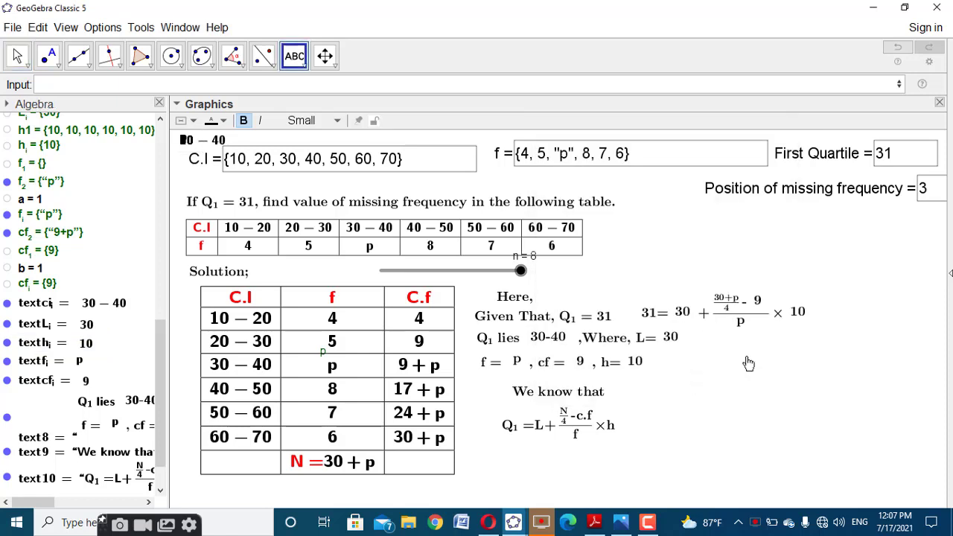
pyautogui.moveTo(723, 312); pyautogui.dragTo(558, 464)
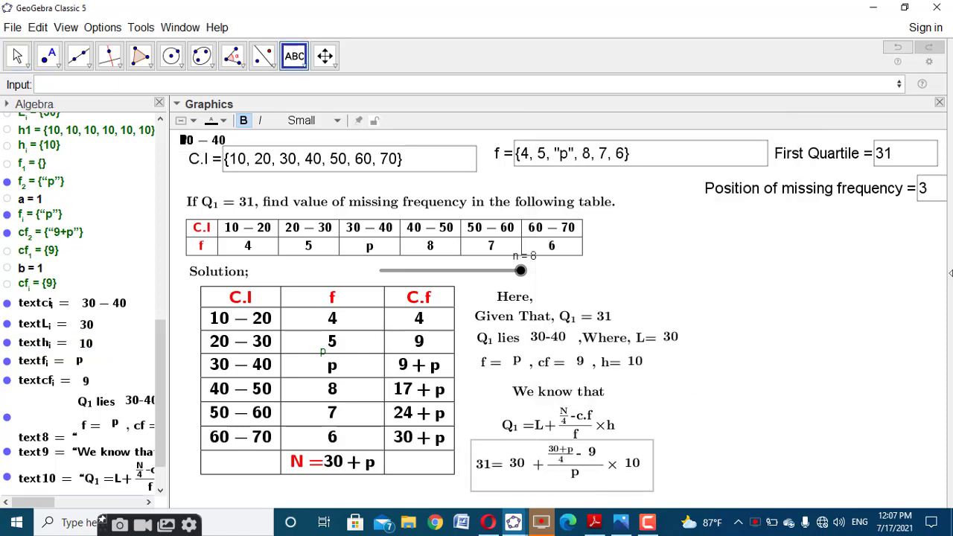
# Start a new LaTeX text with \text{ and insert the linked object q1.
pyautogui.click(669, 261)
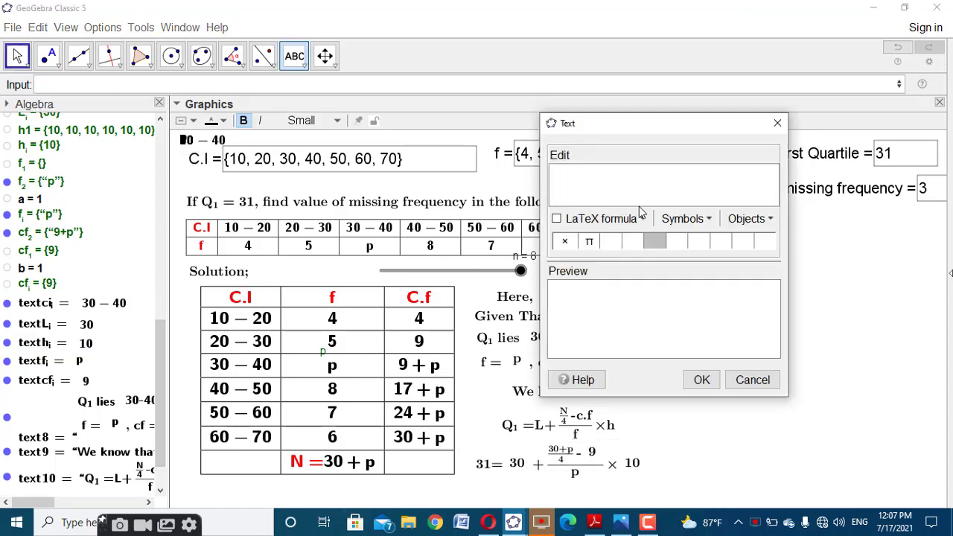
pyautogui.write('\\')
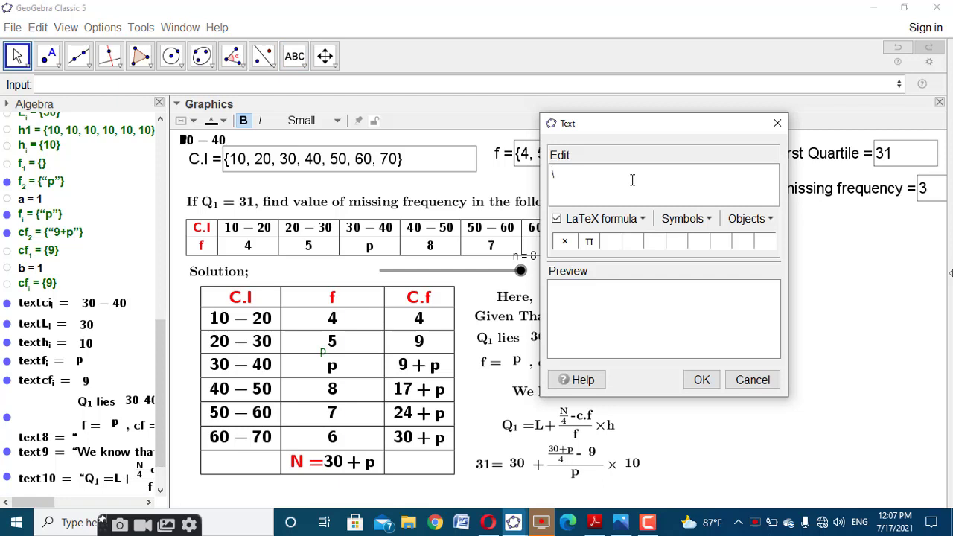
pyautogui.write('text{')
pyautogui.scroll(10, 82, 223)
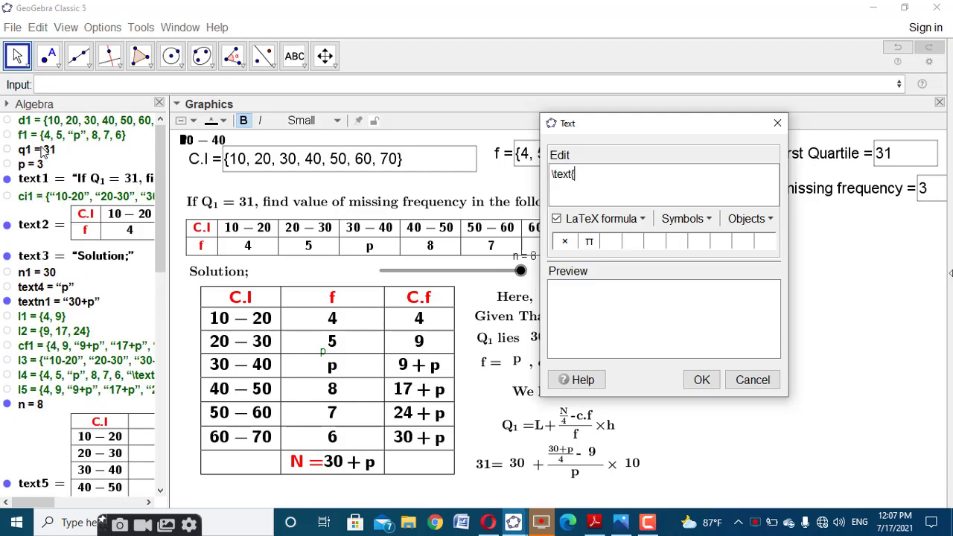
pyautogui.click(42, 150)
pyautogui.click(670, 184)
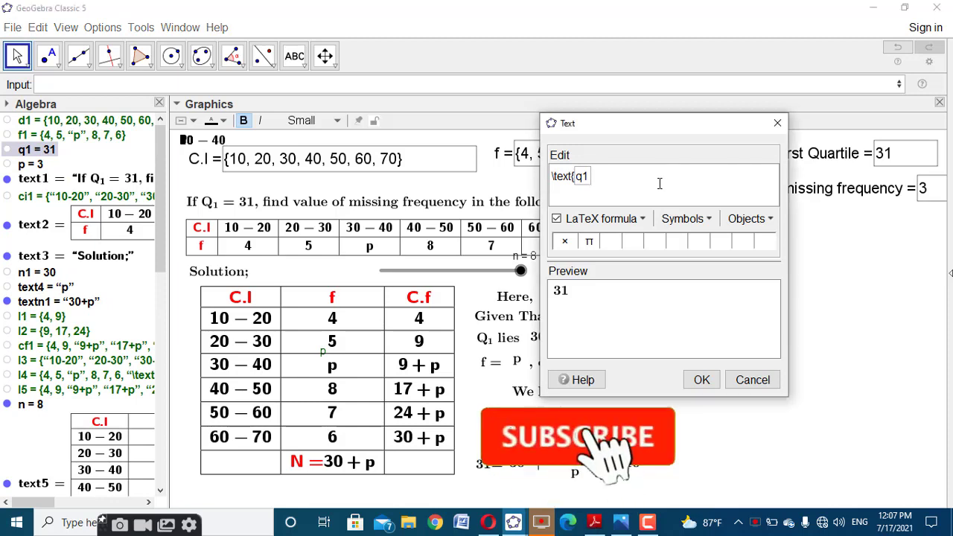
# Continue the equation with a minus sign, the linked object textL_i and an equals sign.
pyautogui.click(685, 219)
pyautogui.moveTo(701, 257)
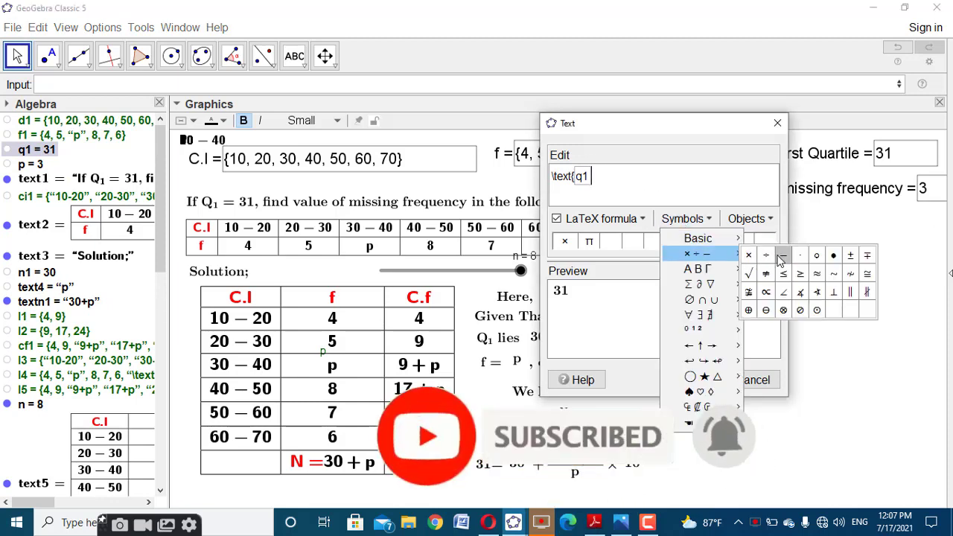
pyautogui.click(755, 261)
pyautogui.scroll(-5, 54, 380)
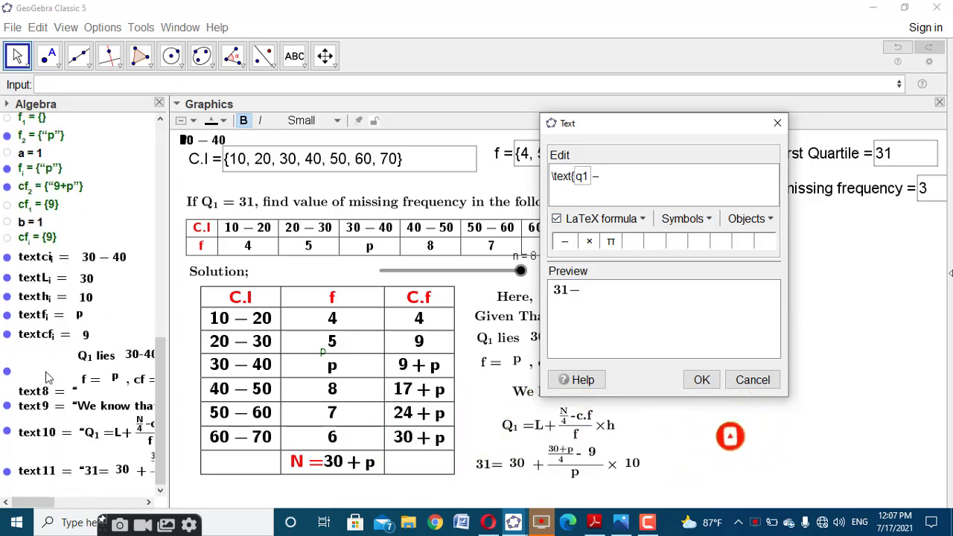
pyautogui.click(53, 283)
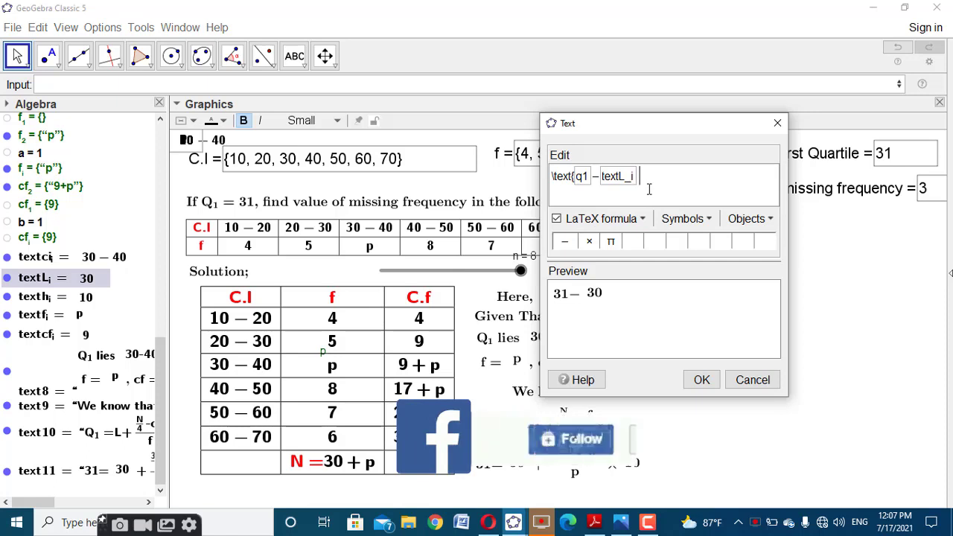
pyautogui.write('=')
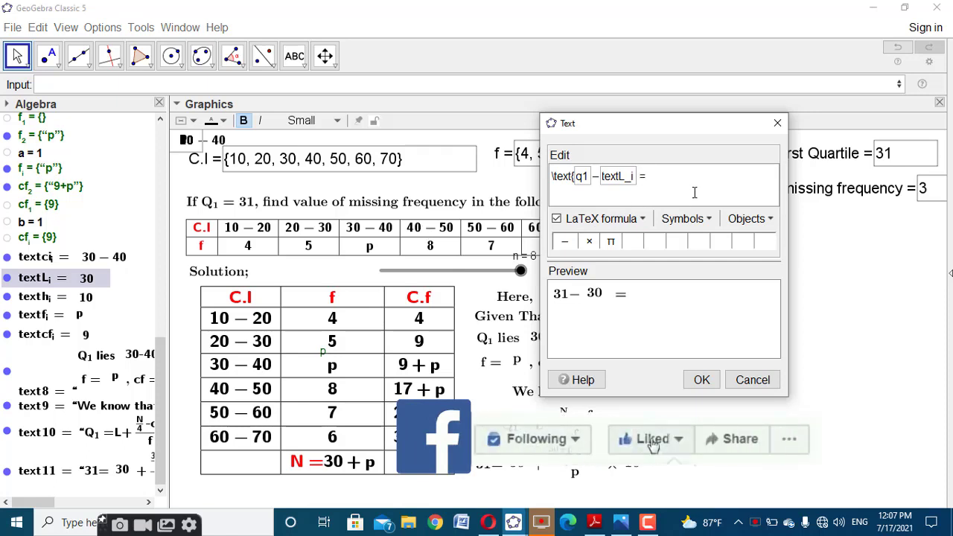
# Begin a \frac{ after the equals sign and insert the linked object textn1 as its numerator's first term.
pyautogui.write('\\')
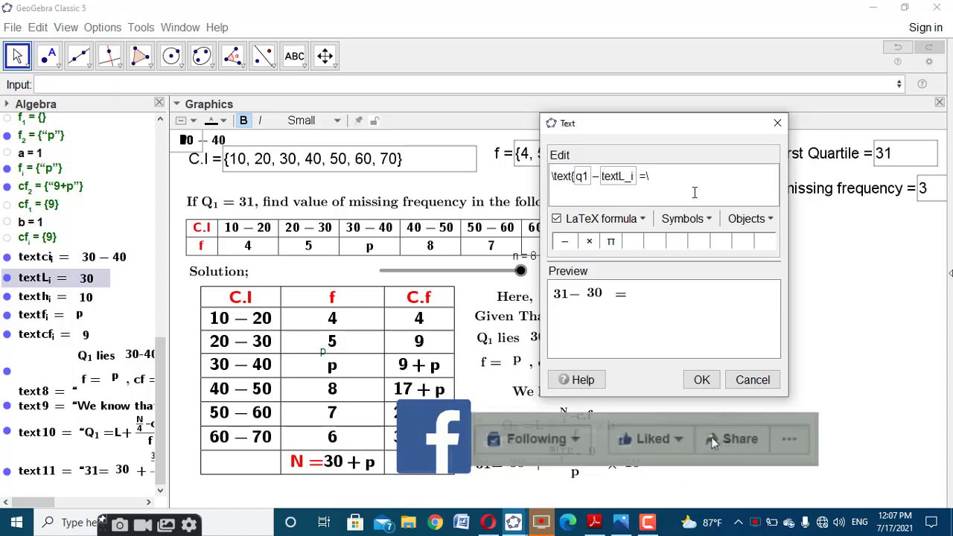
pyautogui.write('fra')
pyautogui.write('c')
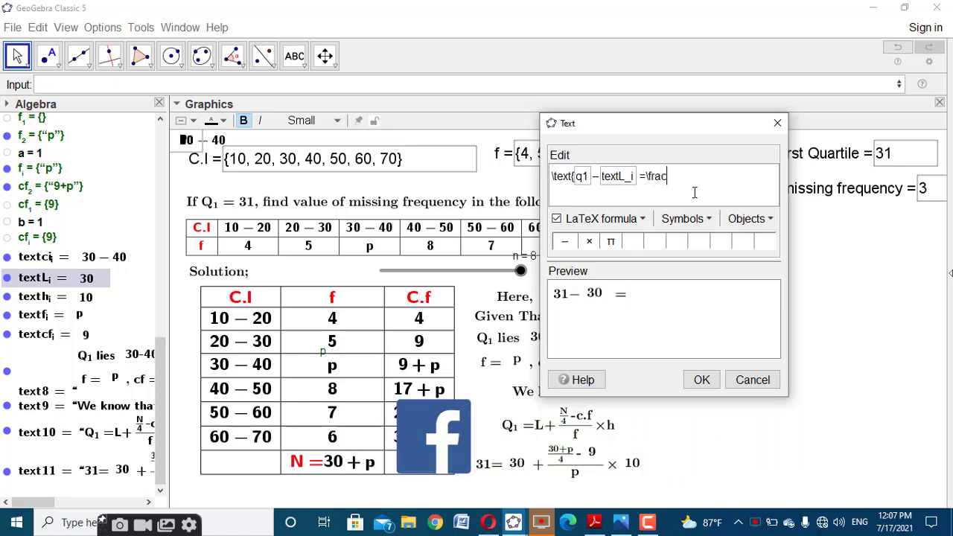
pyautogui.write('{')
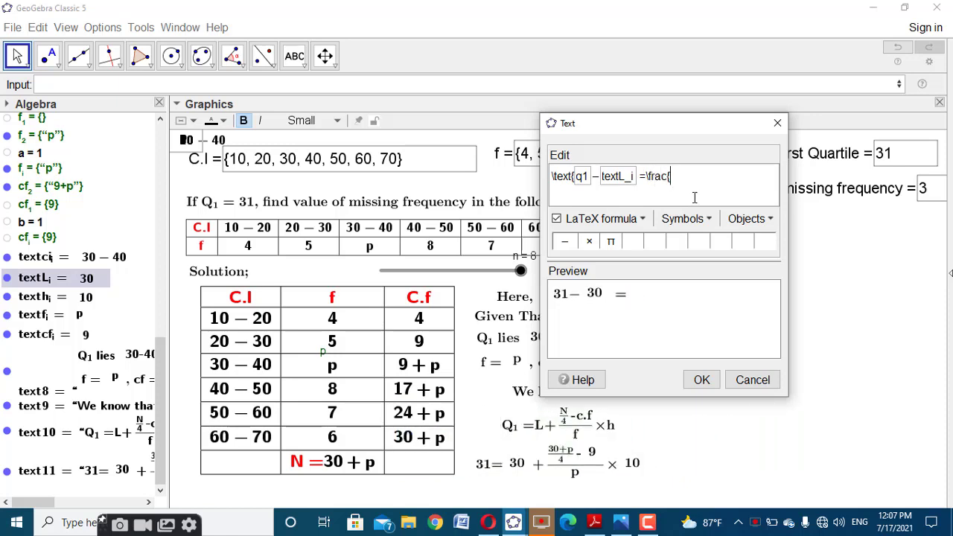
pyautogui.scroll(10, 55, 282)
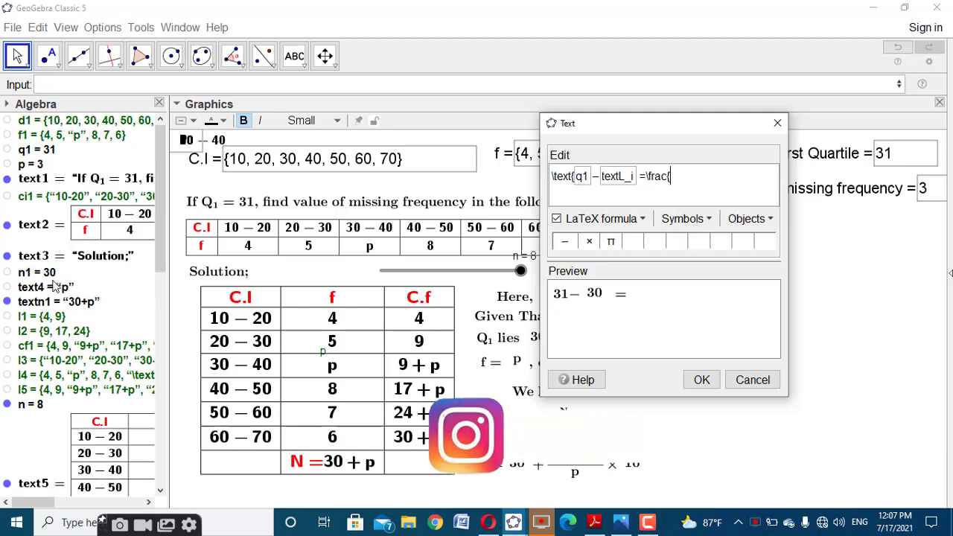
pyautogui.click(55, 303)
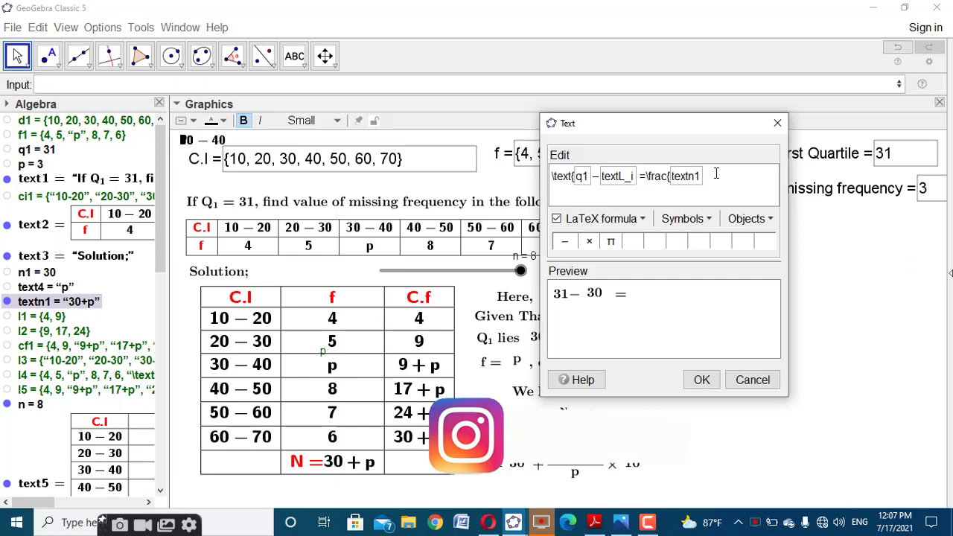
# Complete the fraction's numerator with −4(textcf_i), linking the object textcf_i, and close its brace.
pyautogui.click(564, 242)
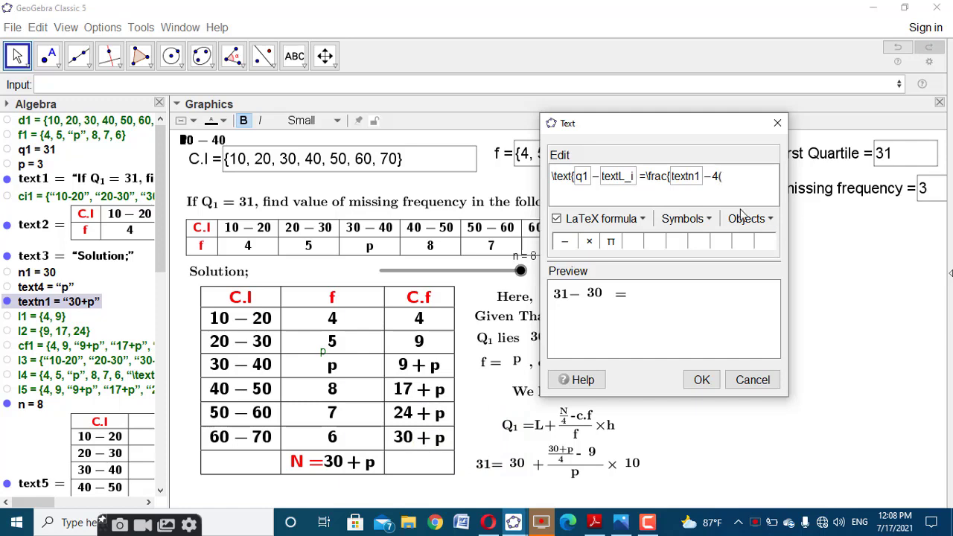
pyautogui.scroll(-5, 88, 358)
pyautogui.scroll(-5, 58, 403)
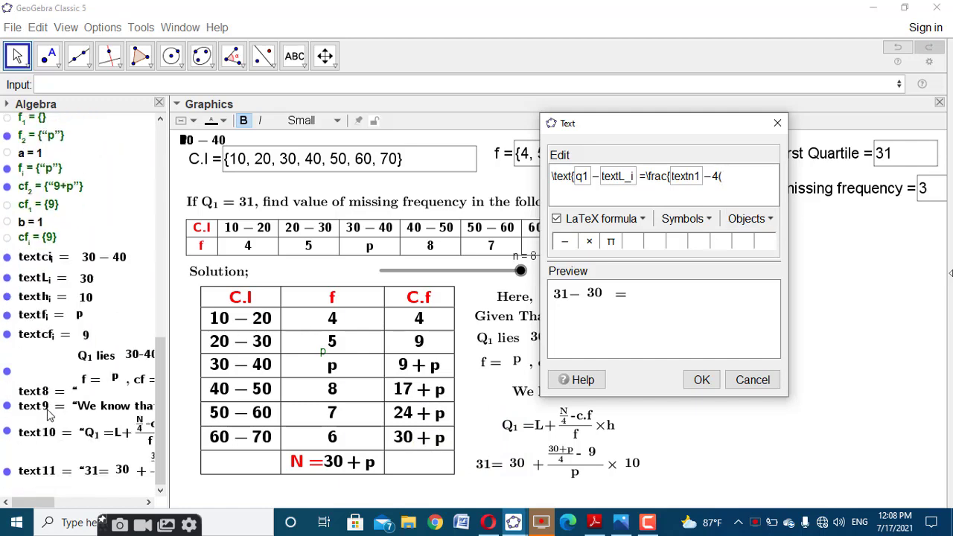
pyautogui.click(59, 337)
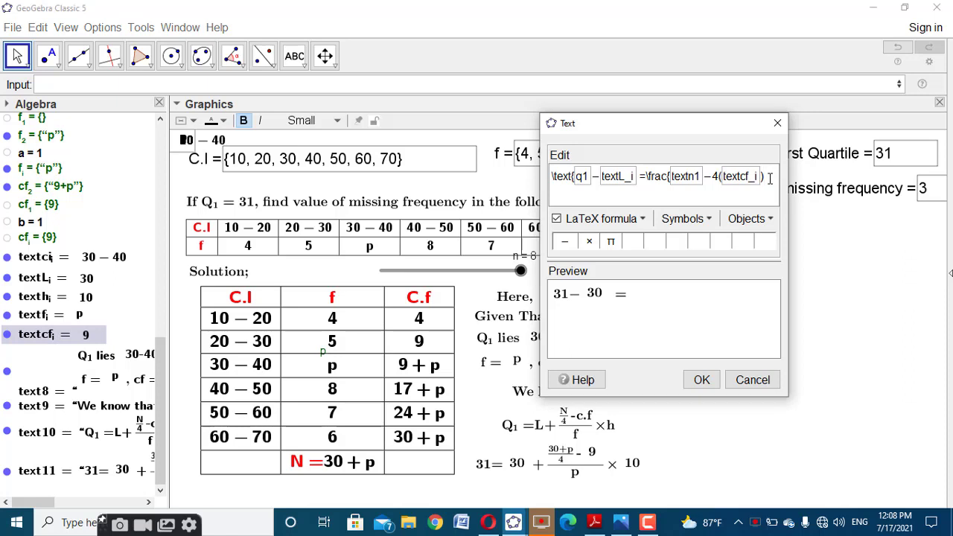
pyautogui.write('}')
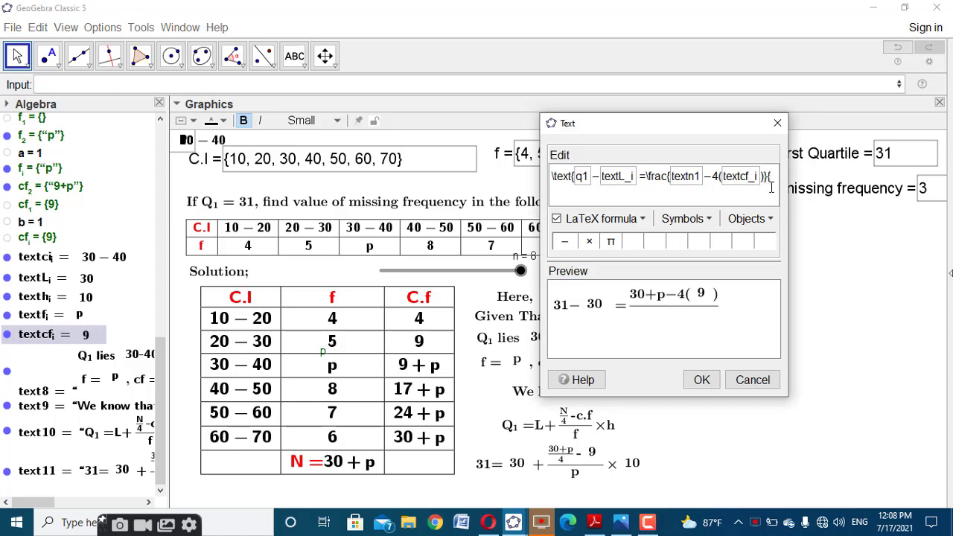
# Enter 4×textf_i as the denominator with textf_i linked, and insert × between 4 and (textcf_i) in the numerator.
pyautogui.write('{4')
pyautogui.click(67, 317)
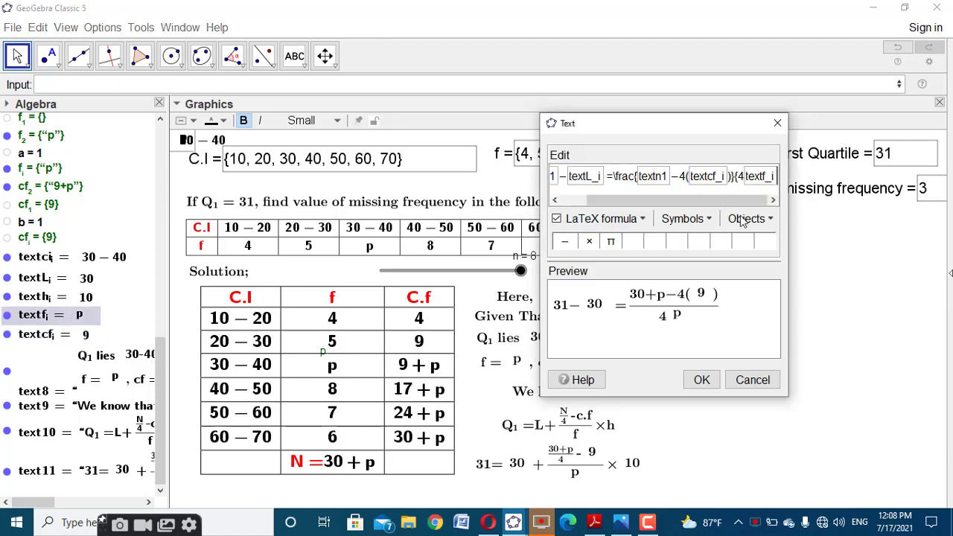
pyautogui.click(742, 176)
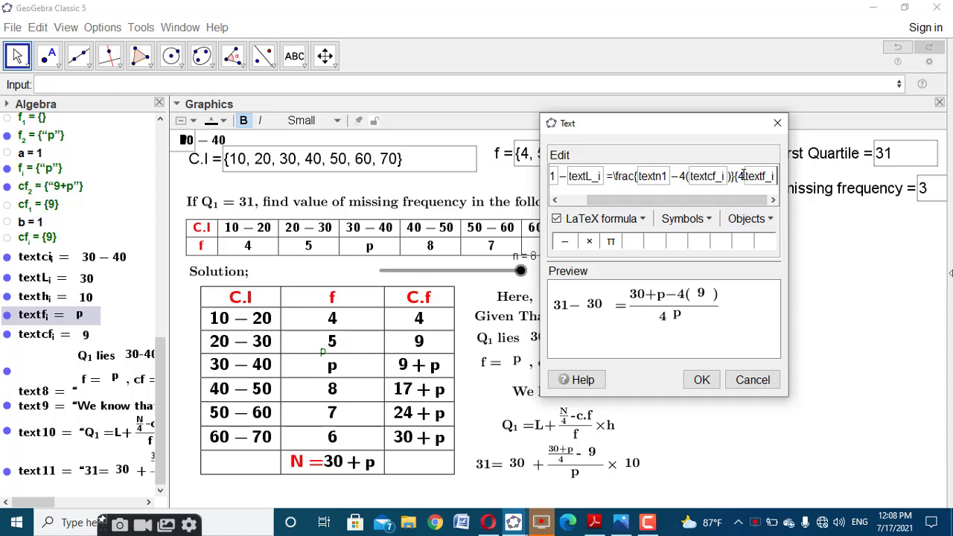
pyautogui.click(687, 176)
pyautogui.click(589, 241)
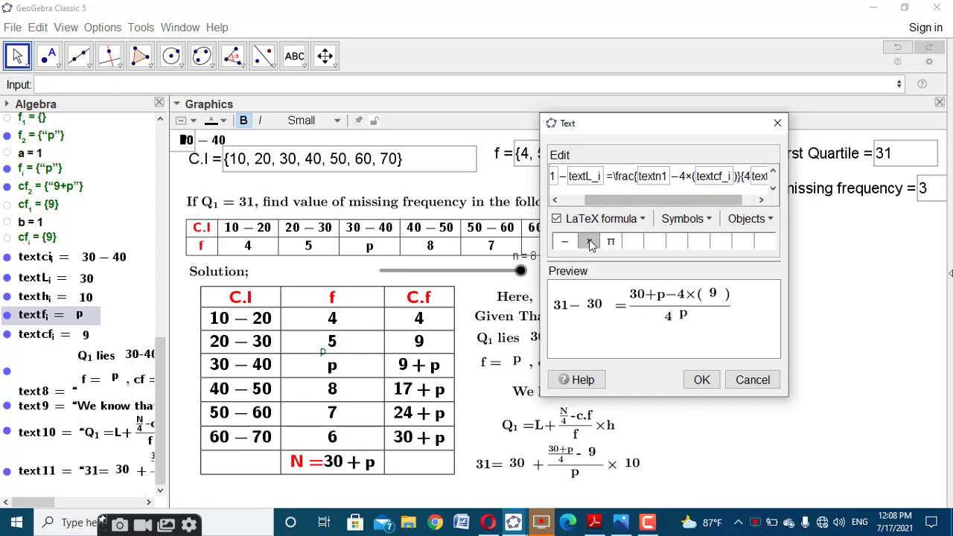
pyautogui.click(750, 176)
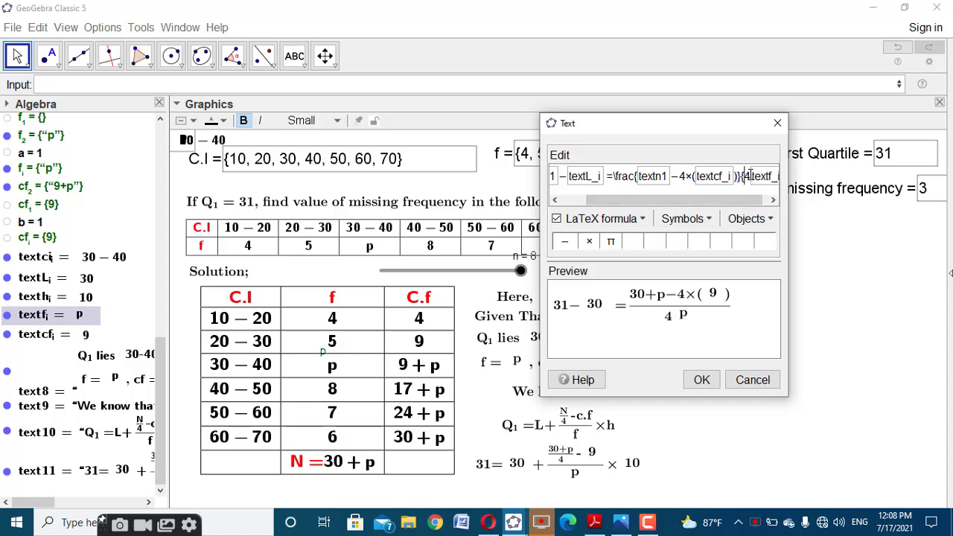
pyautogui.click(589, 241)
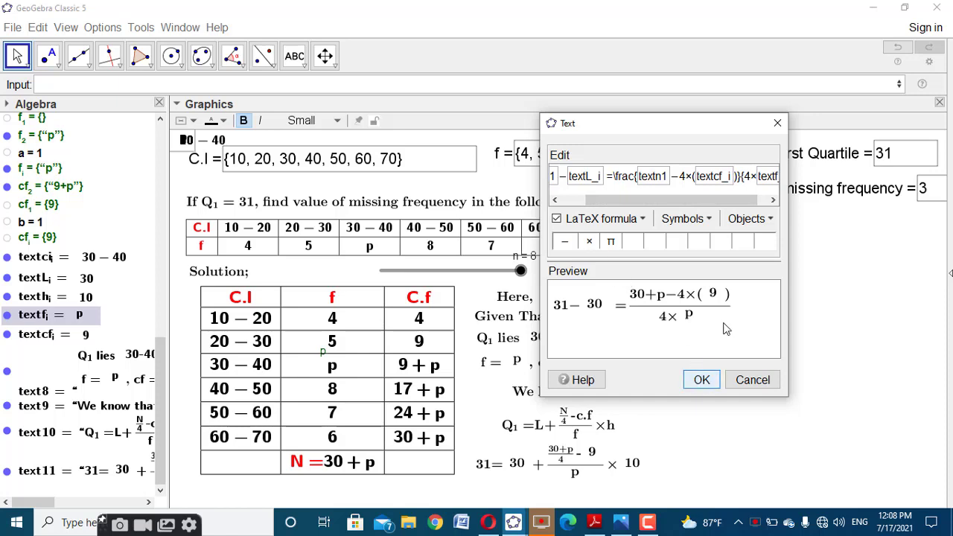
# Close the denominator's brace after textf_i and append a × sign after the fraction.
pyautogui.click(759, 200)
pyautogui.moveTo(759, 201); pyautogui.dragTo(764, 201)
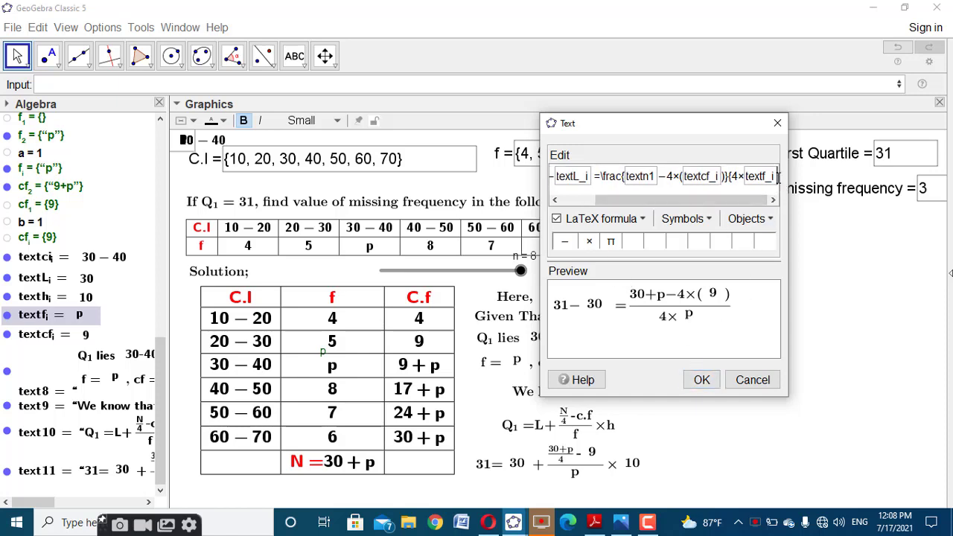
pyautogui.write('{')
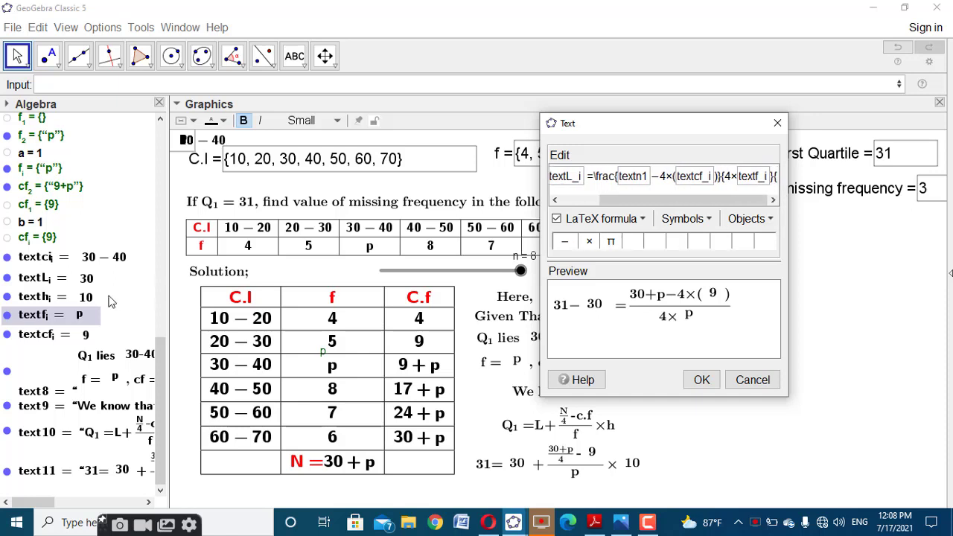
pyautogui.press('BackSpace')
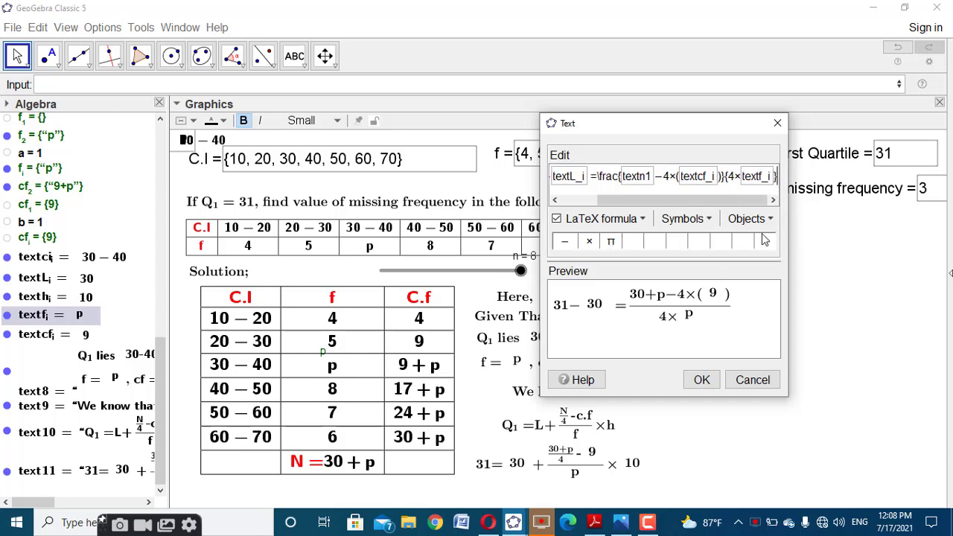
pyautogui.click(590, 242)
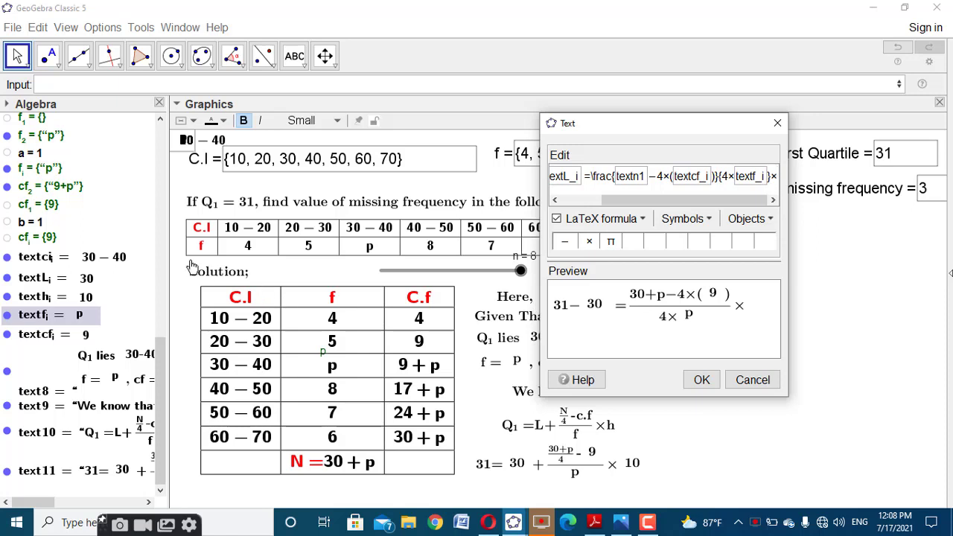
# Complete the 31−30 equation text by inserting the object texth_i after the final ×, and place the text beneath the position-of-missing-frequency field.
pyautogui.click(75, 301)
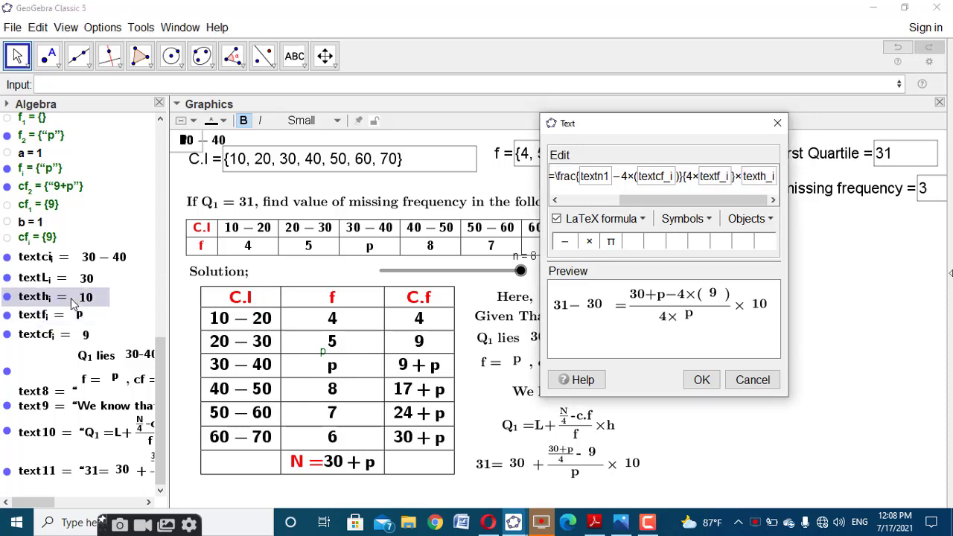
pyautogui.click(700, 379)
pyautogui.moveTo(758, 294); pyautogui.dragTo(795, 262)
pyautogui.click(762, 330)
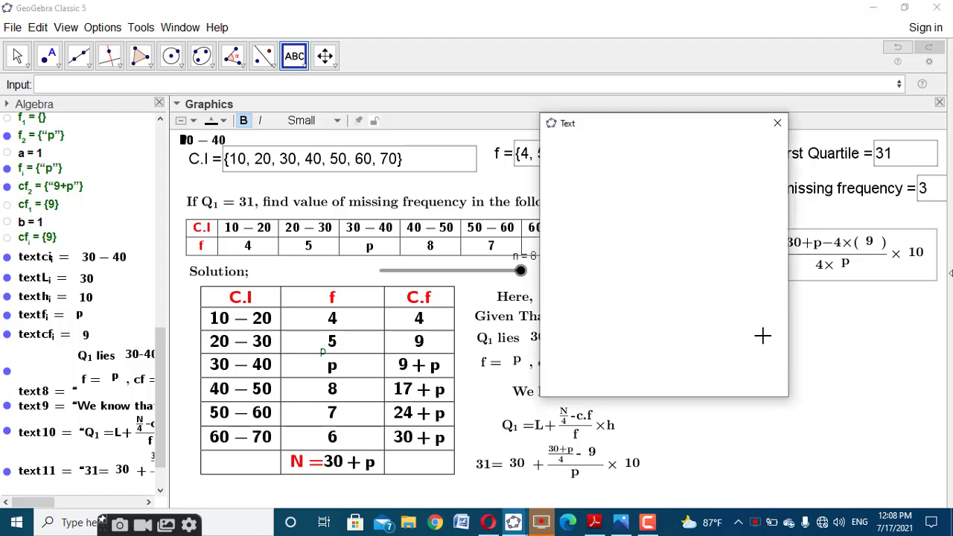
pyautogui.moveTo(677, 135); pyautogui.dragTo(469, 127)
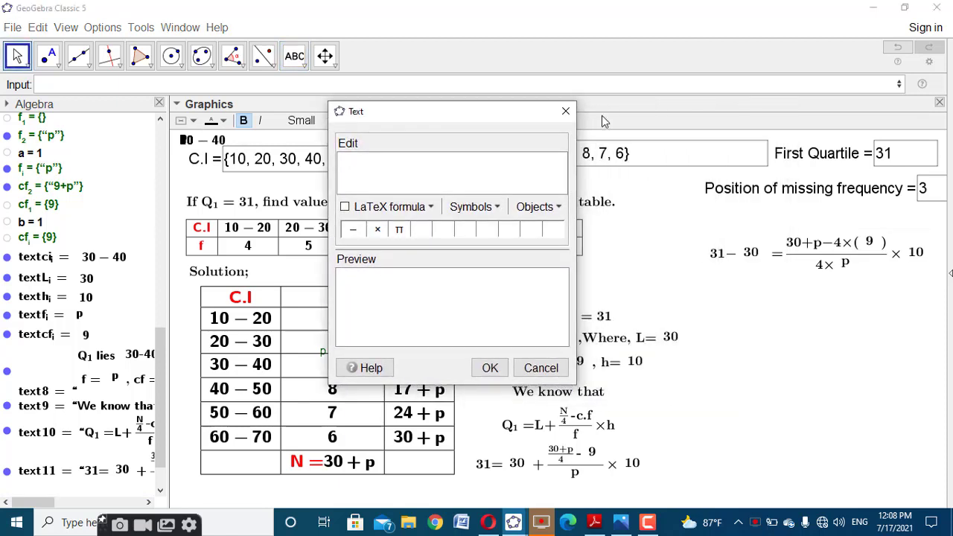
pyautogui.click(561, 116)
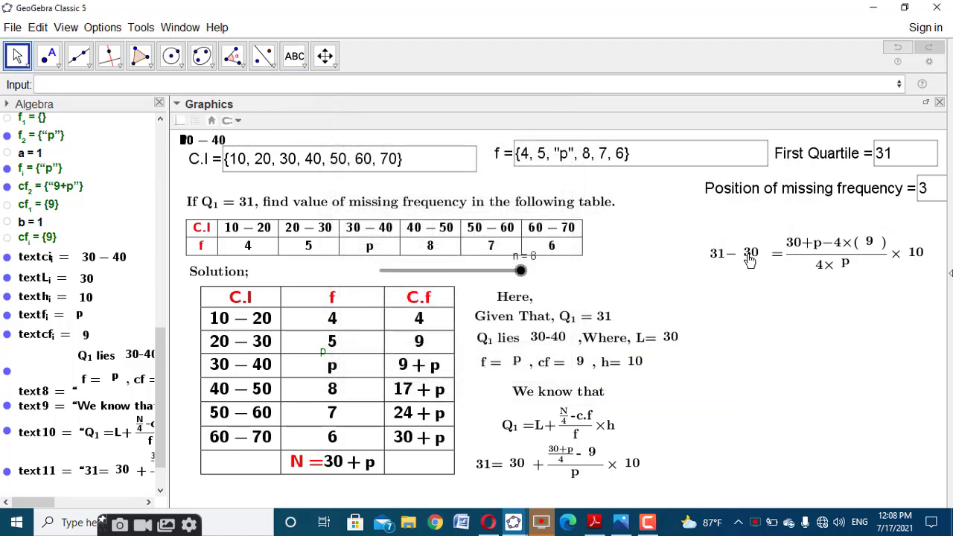
# Create a list from the expression q1 - L_i.
pyautogui.click(611, 82)
pyautogui.write('q1')
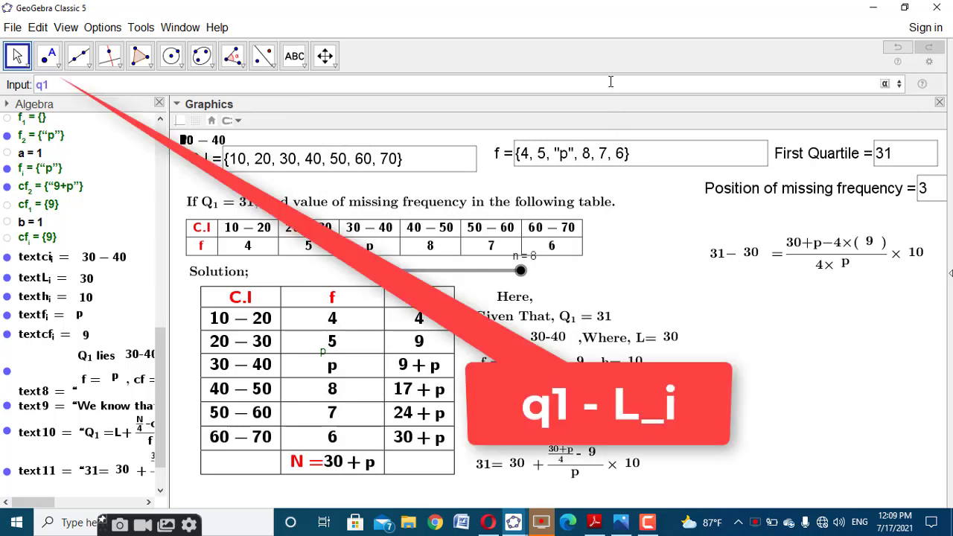
pyautogui.write(' - L_i')
pyautogui.press('Return')
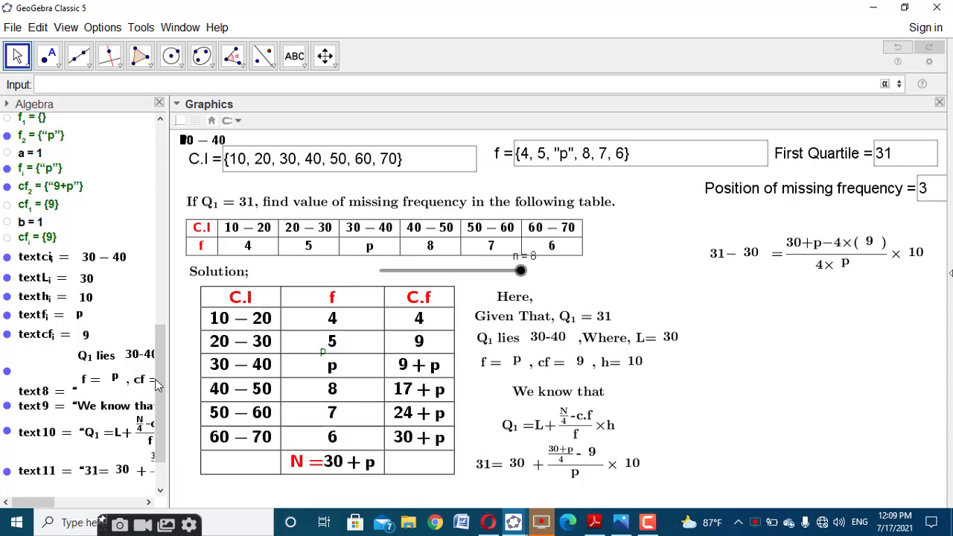
# Create a list from the expression 4*f_i.
pyautogui.moveTo(160, 385); pyautogui.dragTo(158, 449)
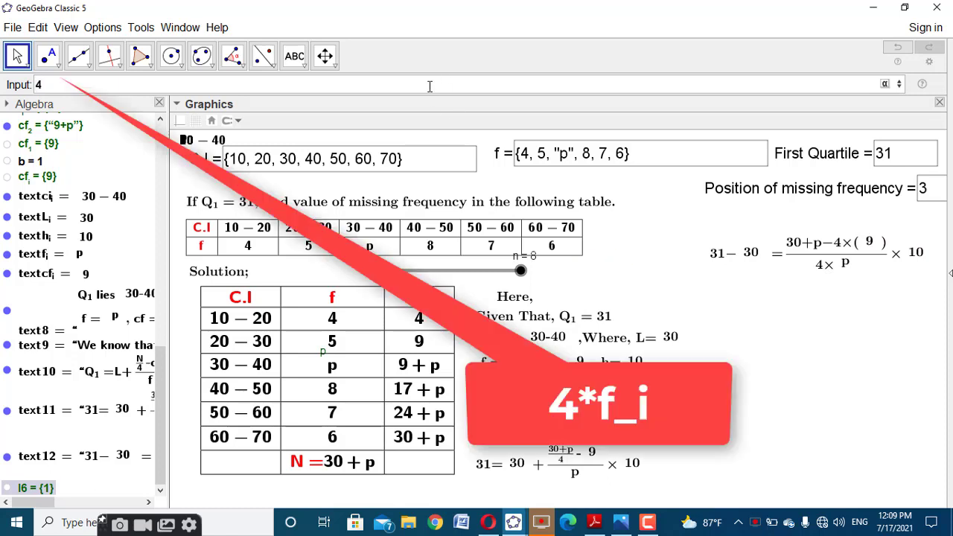
pyautogui.write('*')
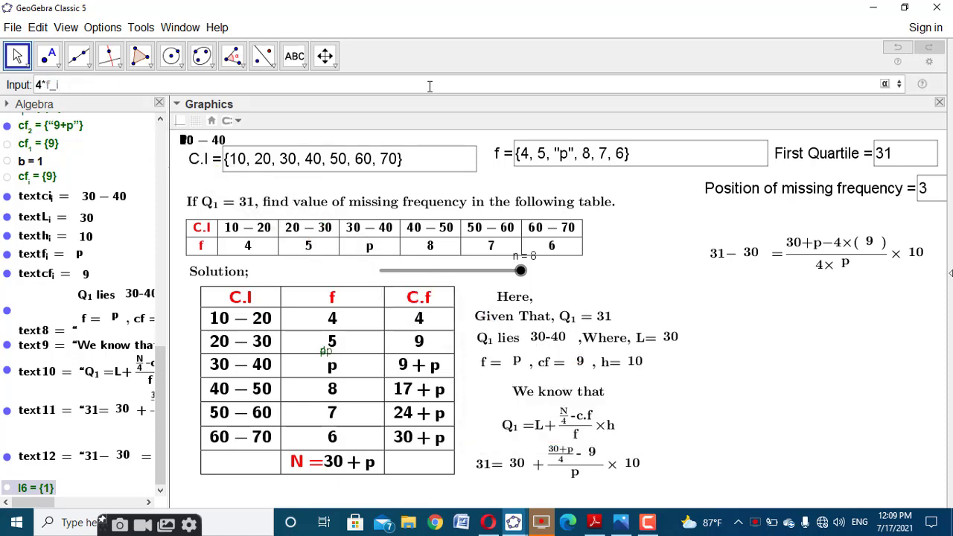
pyautogui.press('Return')
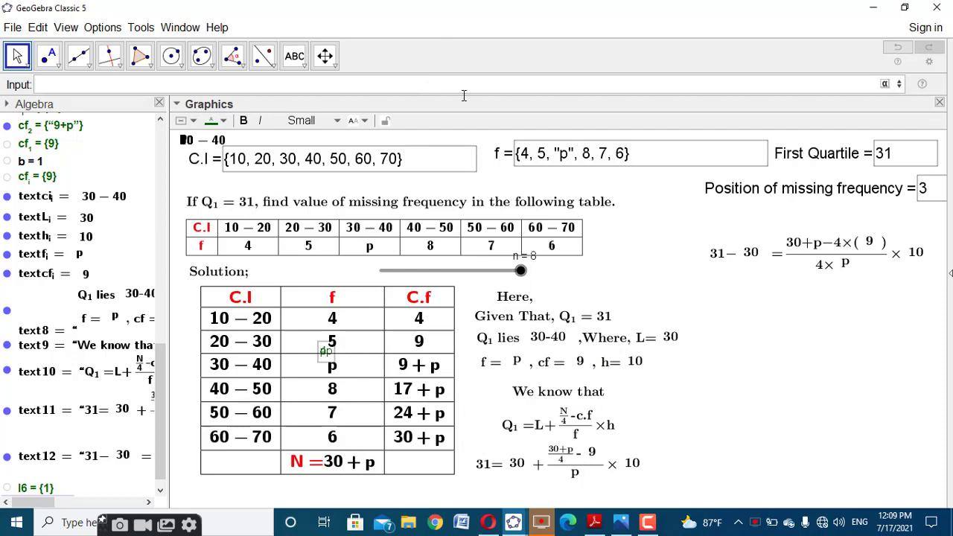
pyautogui.scroll(-1, 59, 447)
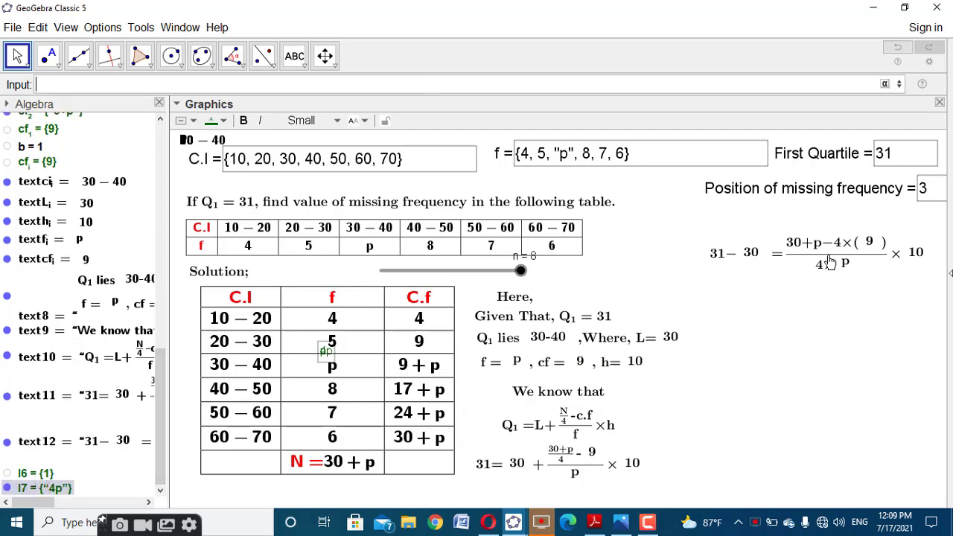
pyautogui.click(844, 335)
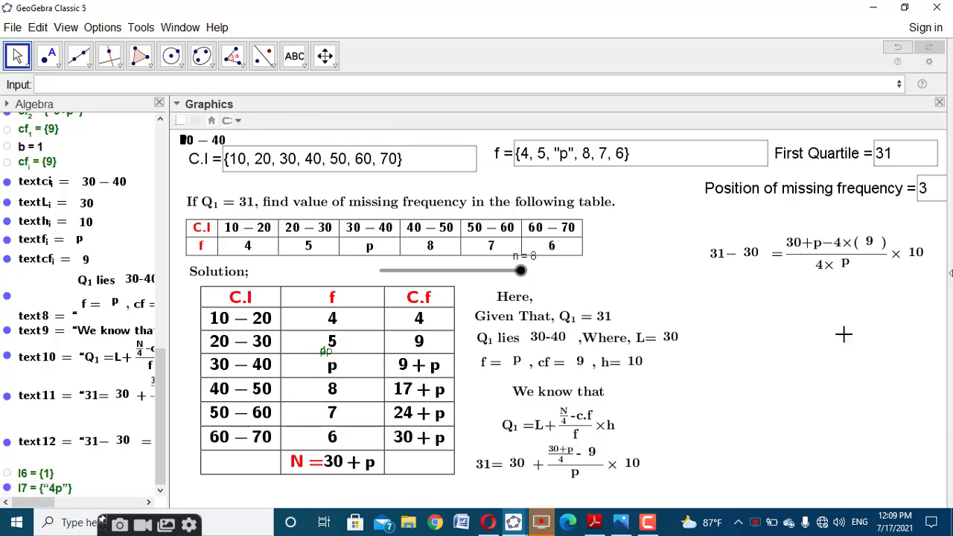
# Copy the full Join definition of the list cf1 and enter it as a new expression.
pyautogui.scroll(5, 75, 305)
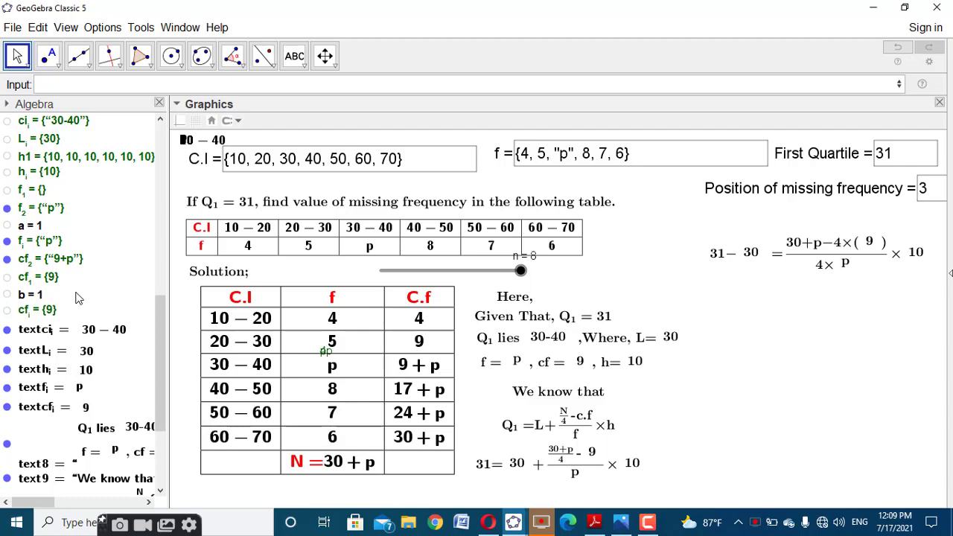
pyautogui.scroll(5, 64, 277)
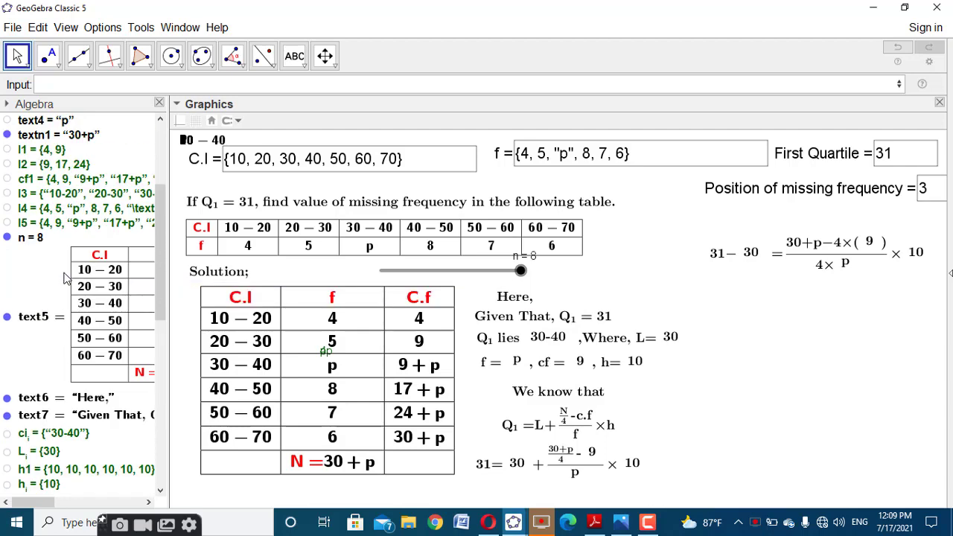
pyautogui.scroll(3, 64, 277)
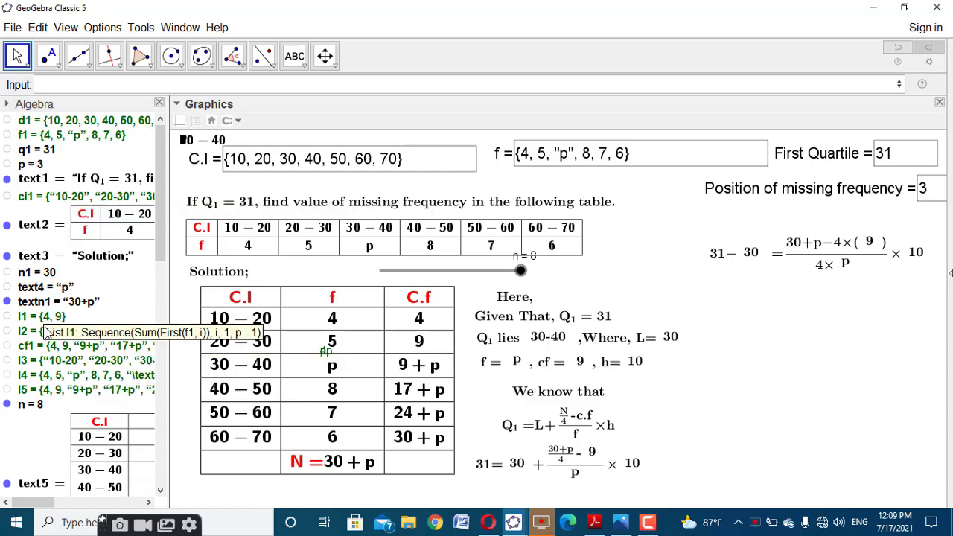
pyautogui.click(64, 349)
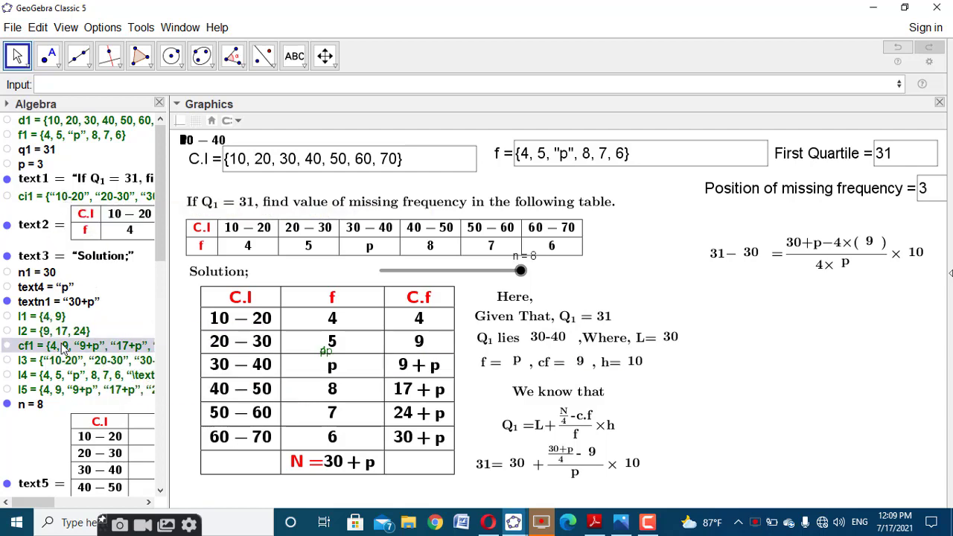
pyautogui.doubleClick(64, 348)
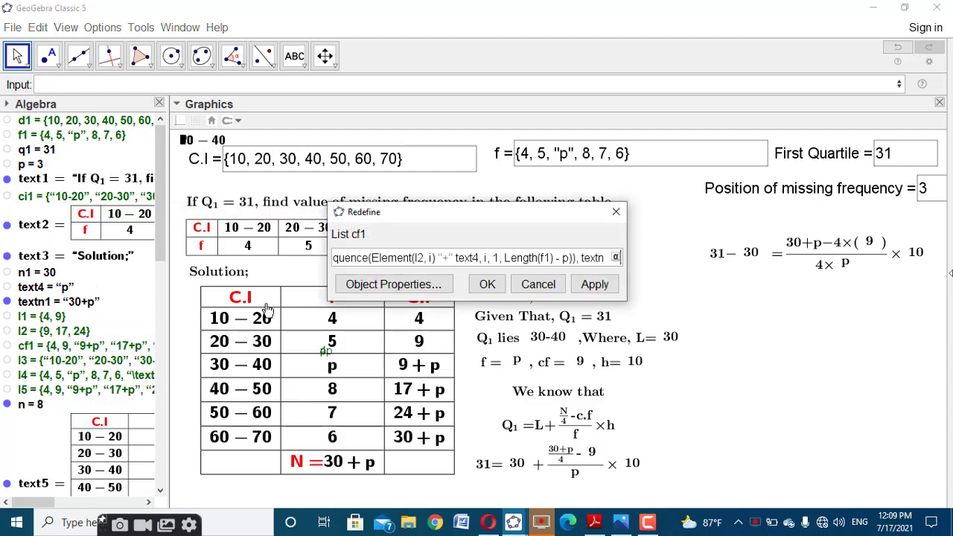
pyautogui.tripleClick(417, 257)
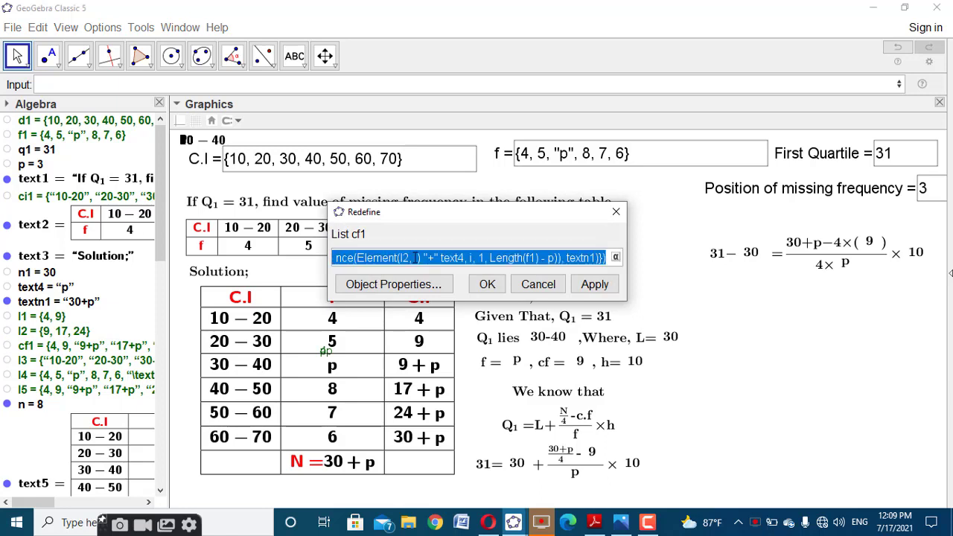
pyautogui.click(487, 284)
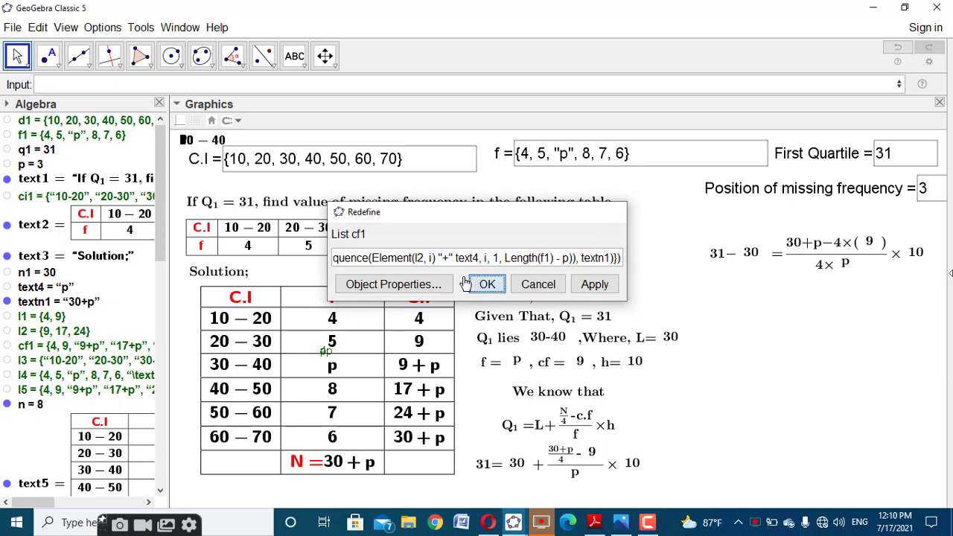
pyautogui.click(432, 78)
pyautogui.write('Join({l1, Append(RemoveUndefined(Sequence(Element(l2, i) "+" text4, i, 1, Length(f1) - p)), textn1)})')
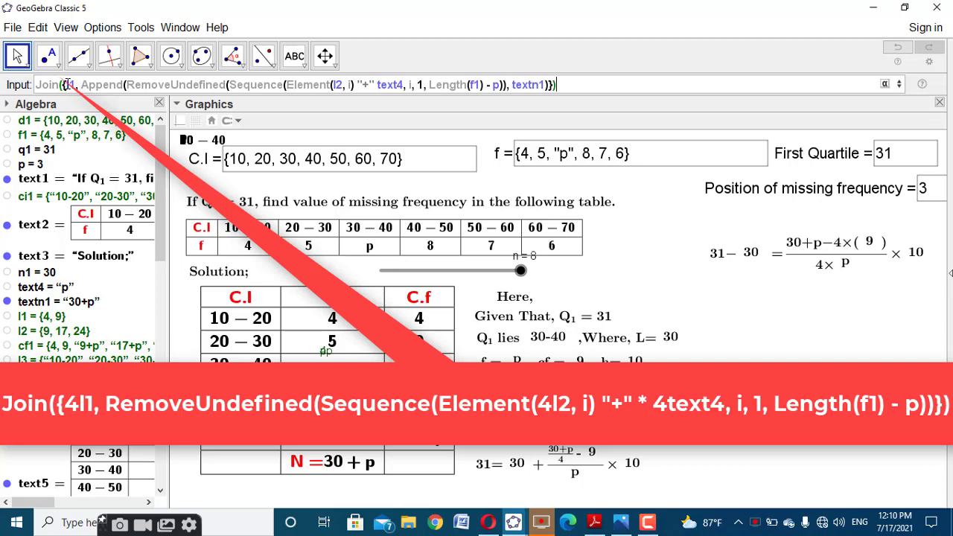
# Multiply l1, l2 and text4 by 4 in the copied Join expression.
pyautogui.click(65, 85)
pyautogui.write('4')
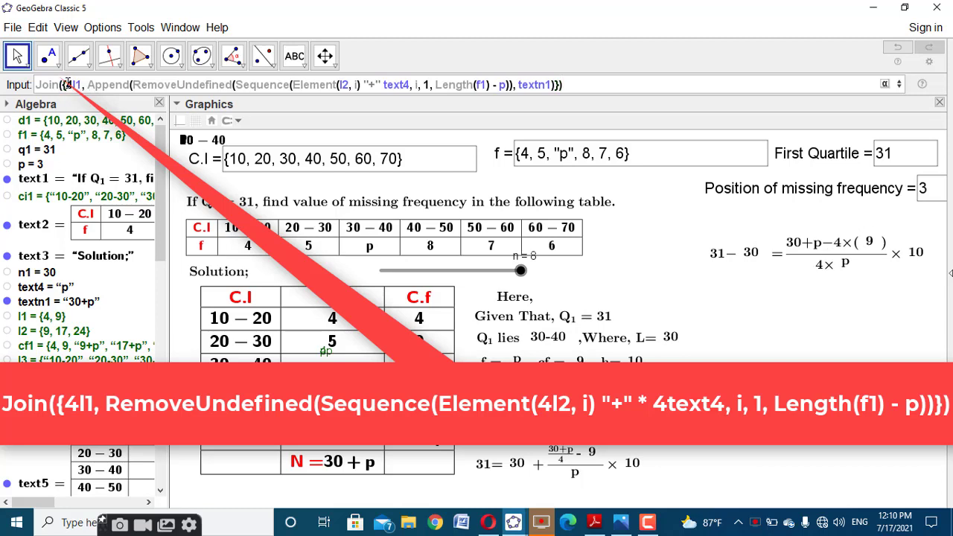
pyautogui.write('*')
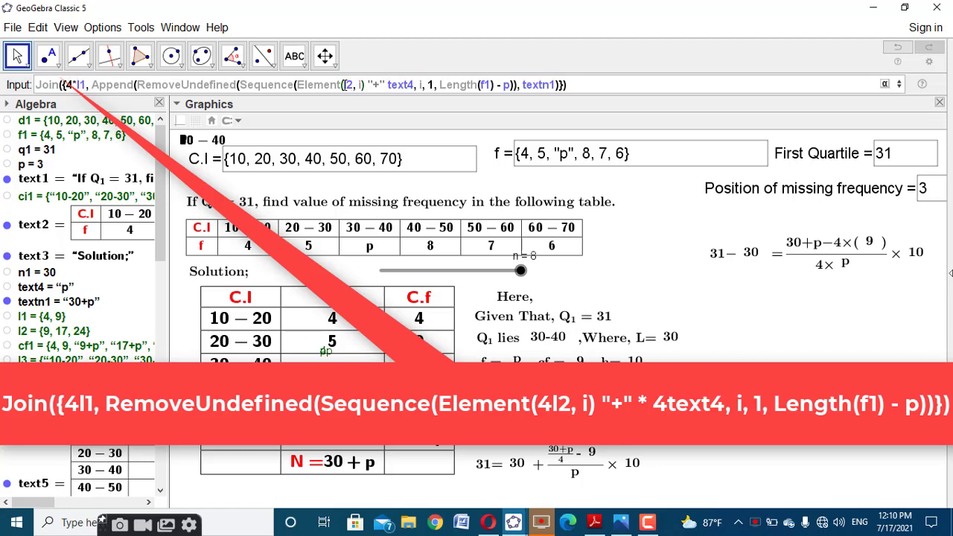
pyautogui.click(344, 85)
pyautogui.write('4*')
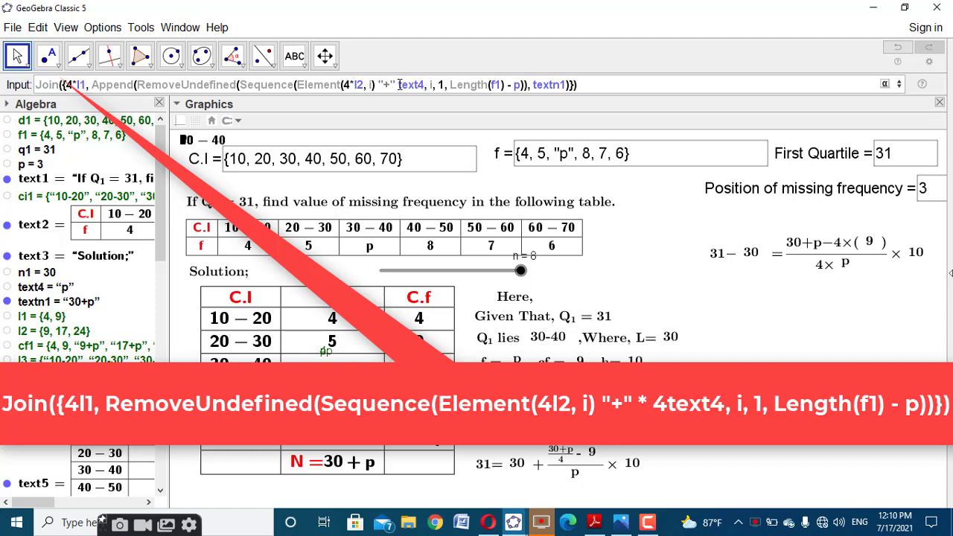
pyautogui.click(400, 85)
pyautogui.write('4')
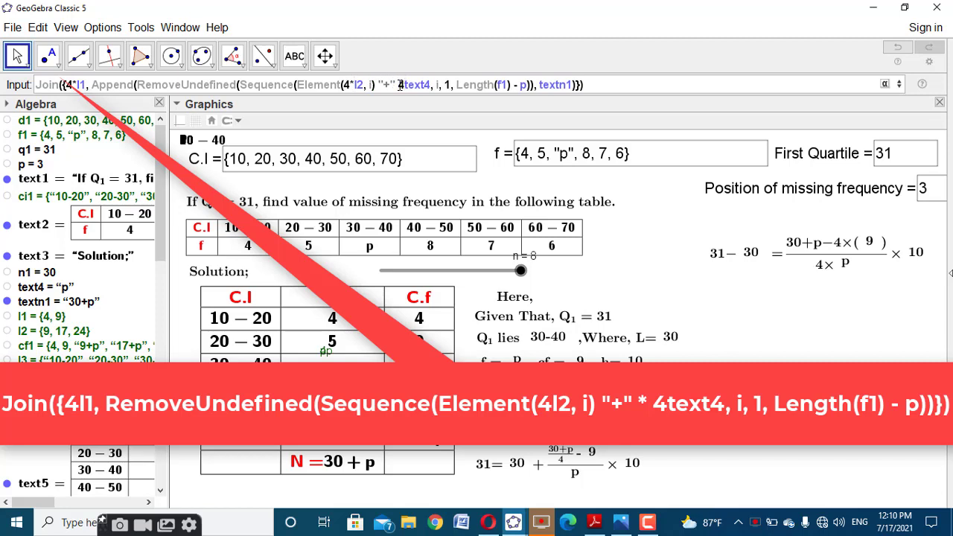
pyautogui.write('*')
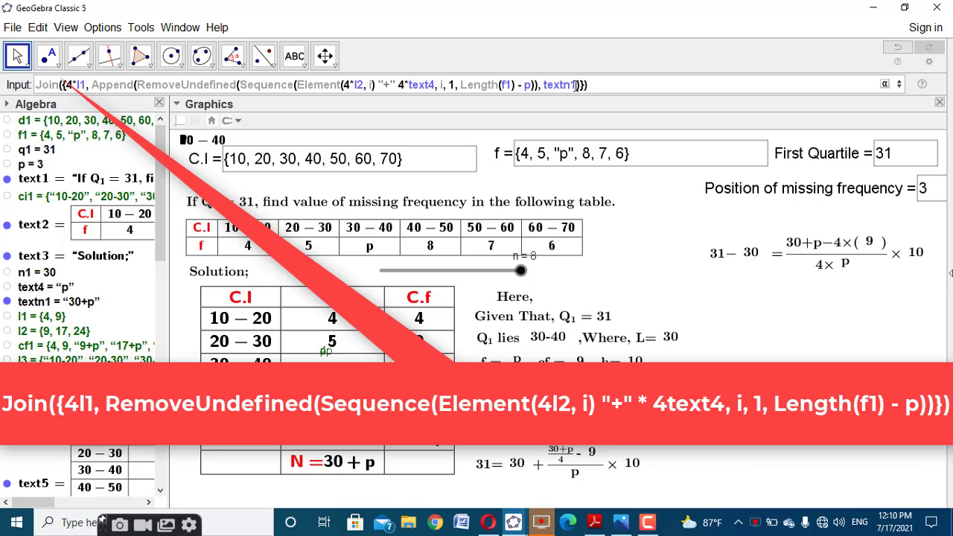
# Remove the textn1 argument from the Join expression and finish editing the entry.
pyautogui.press('BackSpace')
pyautogui.press('BackSpace')
pyautogui.press('BackSpace')
pyautogui.press('BackSpace')
pyautogui.press('BackSpace')
pyautogui.press('BackSpace')
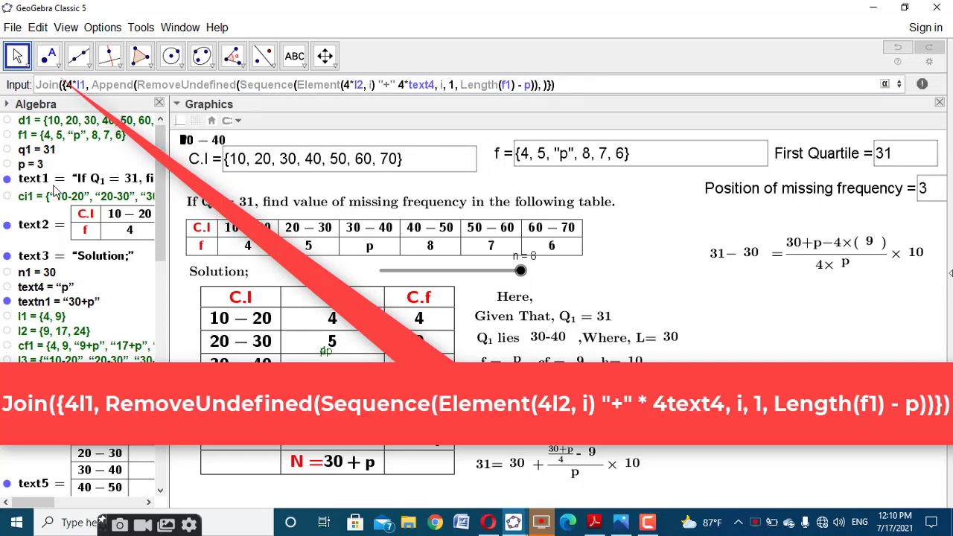
pyautogui.press('Escape')
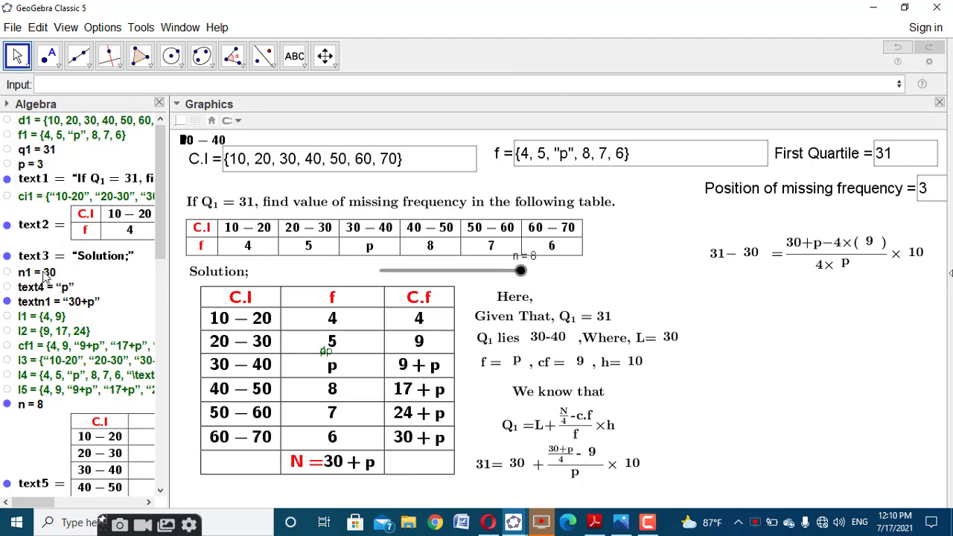
# Copy the RemoveUndefined definition of the list cf_1 and enter it as a new expression.
pyautogui.scroll(-5, 45, 277)
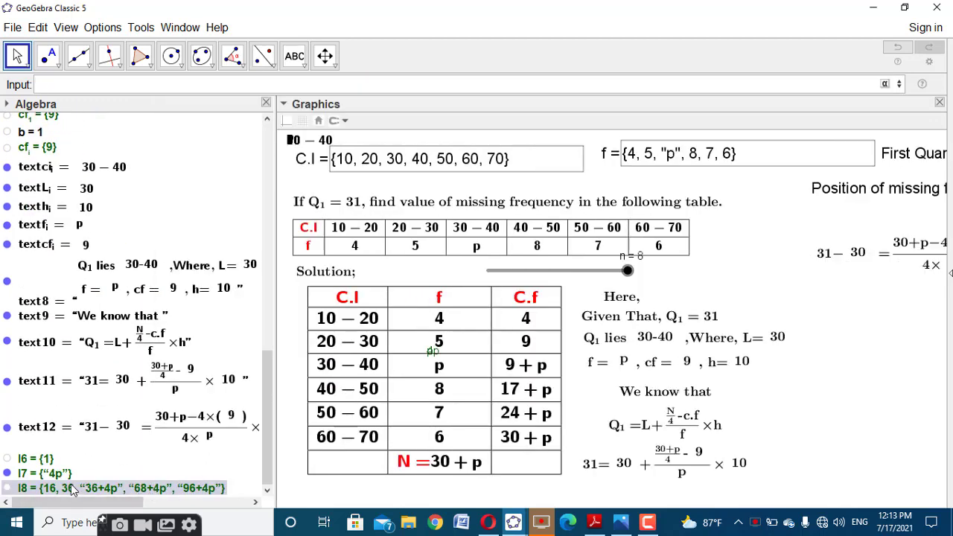
pyautogui.scroll(3, 128, 279)
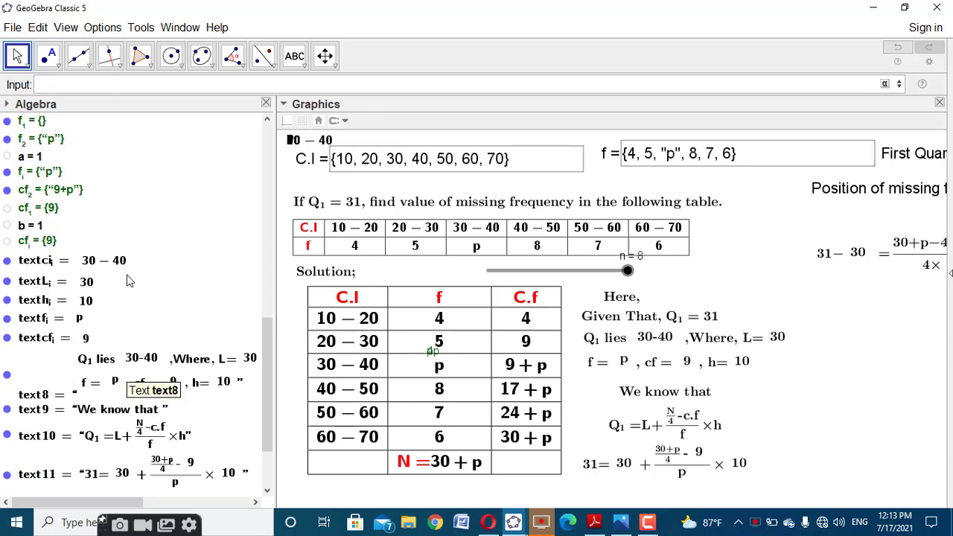
pyautogui.doubleClick(52, 212)
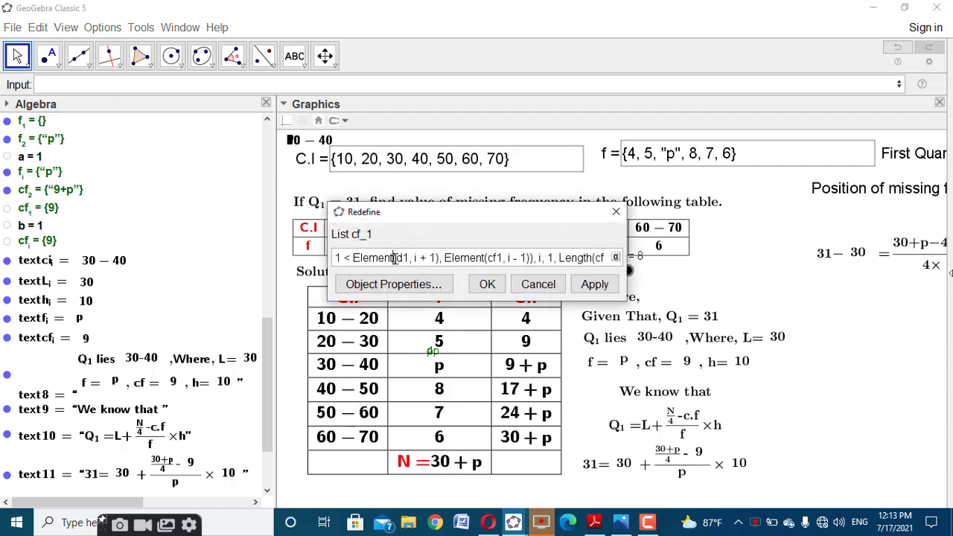
pyautogui.click(397, 255)
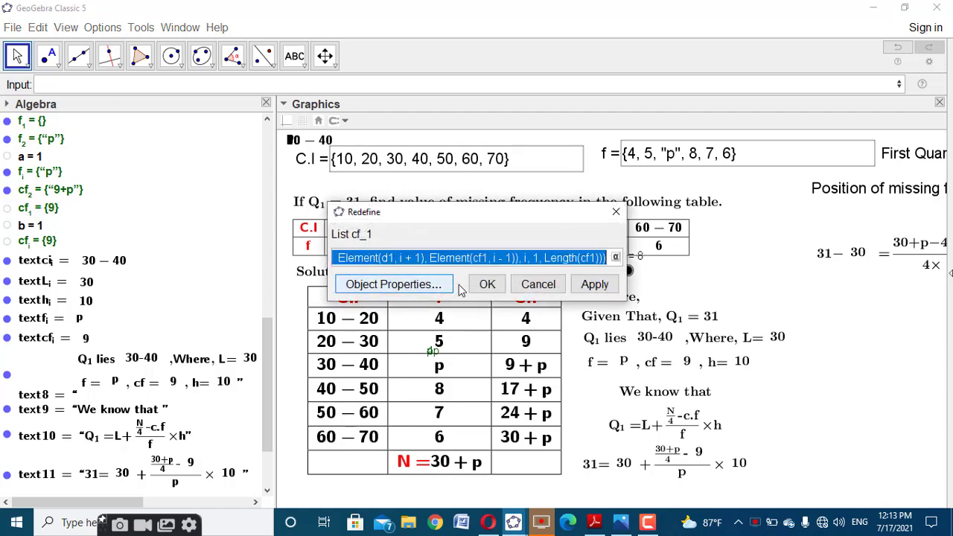
pyautogui.click(487, 284)
pyautogui.scroll(-3, 273, 326)
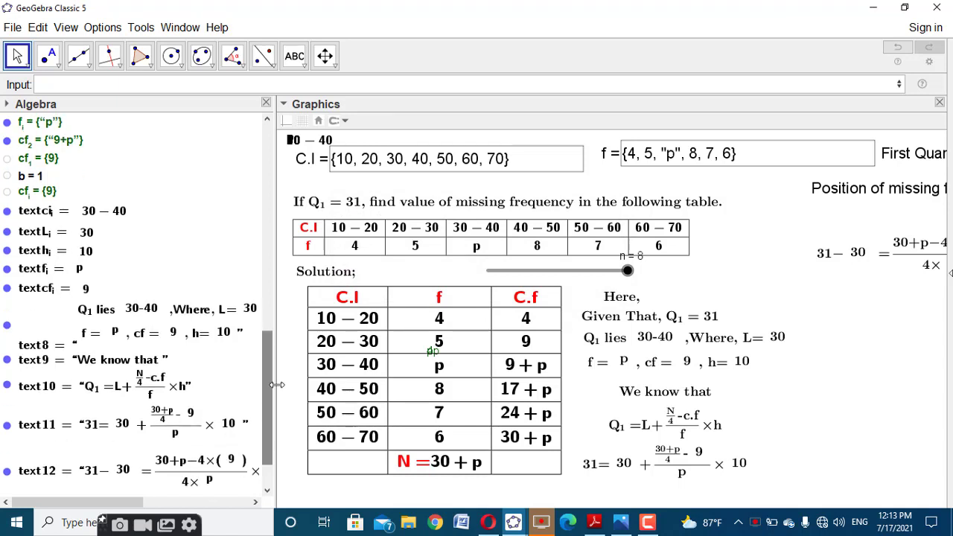
pyautogui.click(265, 80)
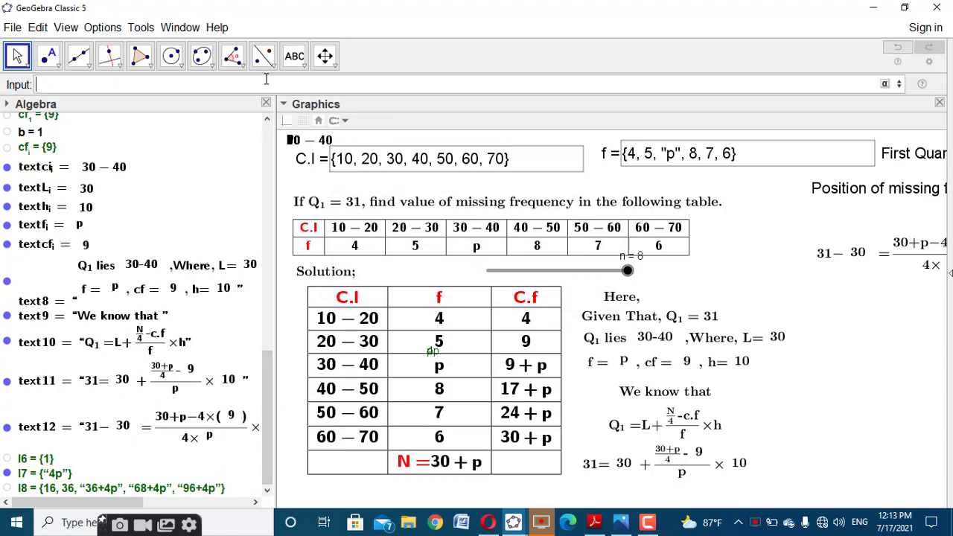
pyautogui.write('RemoveUndefined(Sequence(If(Element(d1, i) ≤ q1 < Element(d1, i + 1), Element(cf1, i - 1)), i, 1, Length(cf1)))')
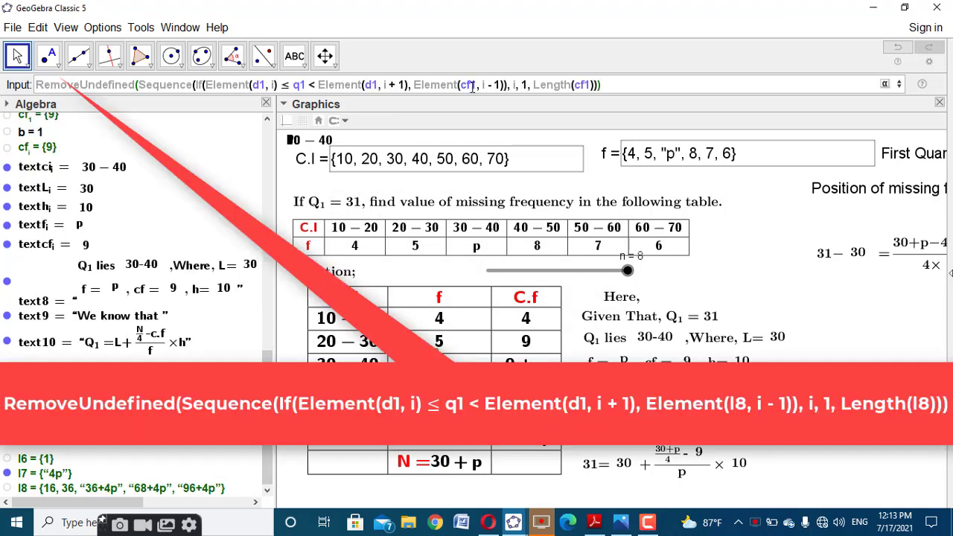
# Replace cf1 with l8 in both the Element and Length commands and create the new list.
pyautogui.moveTo(476, 86); pyautogui.dragTo(460, 86)
pyautogui.write('l8')
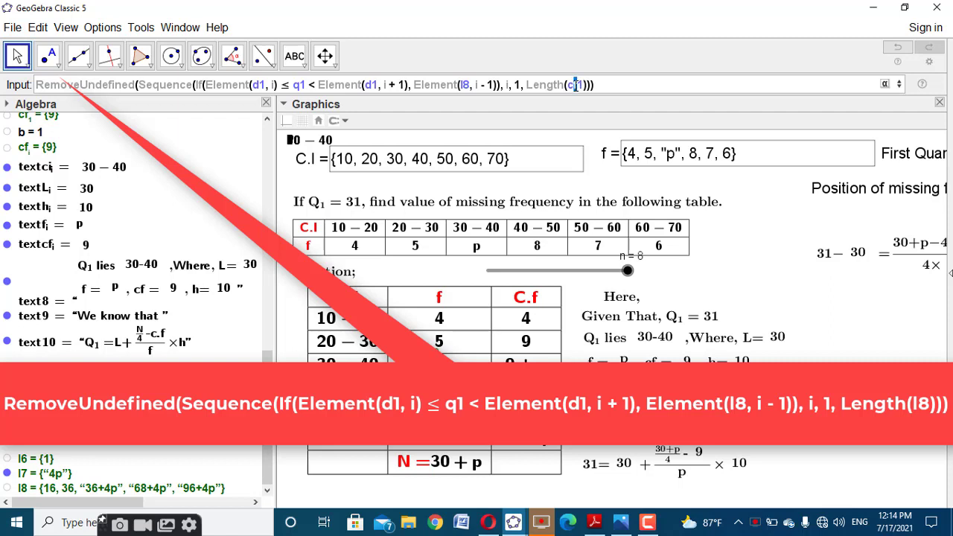
pyautogui.moveTo(586, 85); pyautogui.dragTo(568, 83)
pyautogui.write('l8')
pyautogui.press('Return')
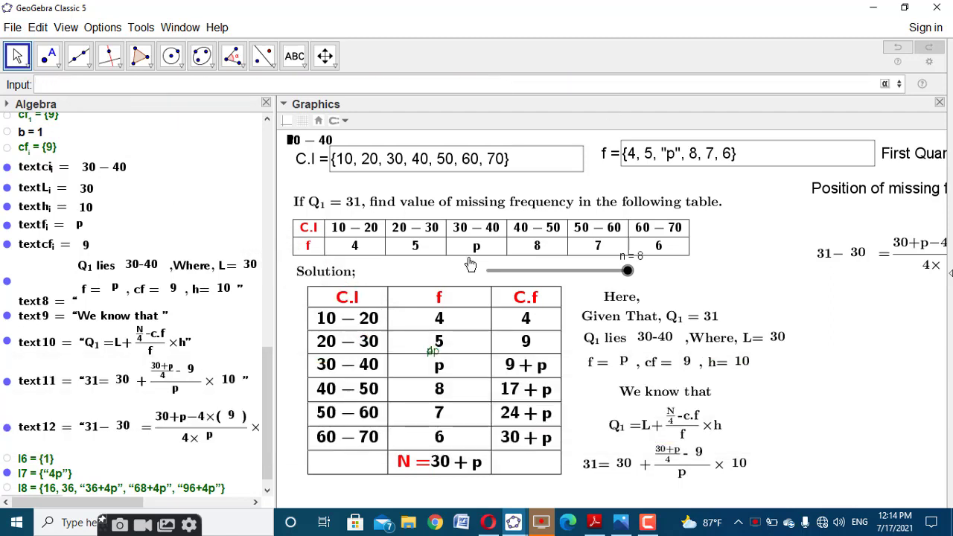
# Copy the First(RemoveUndefined(...)) definition of the list cf_2 and enter it as a new expression.
pyautogui.scroll(-1, 65, 469)
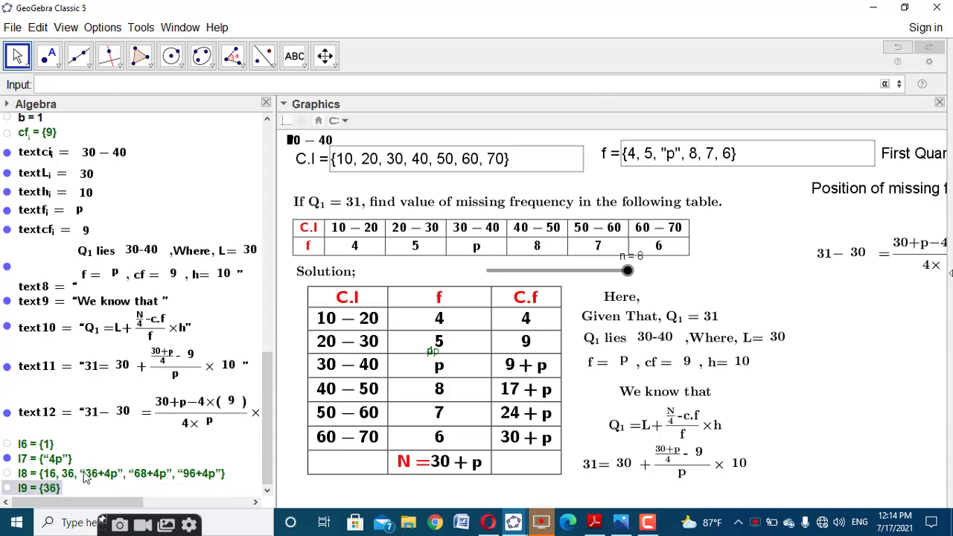
pyautogui.scroll(5, 135, 268)
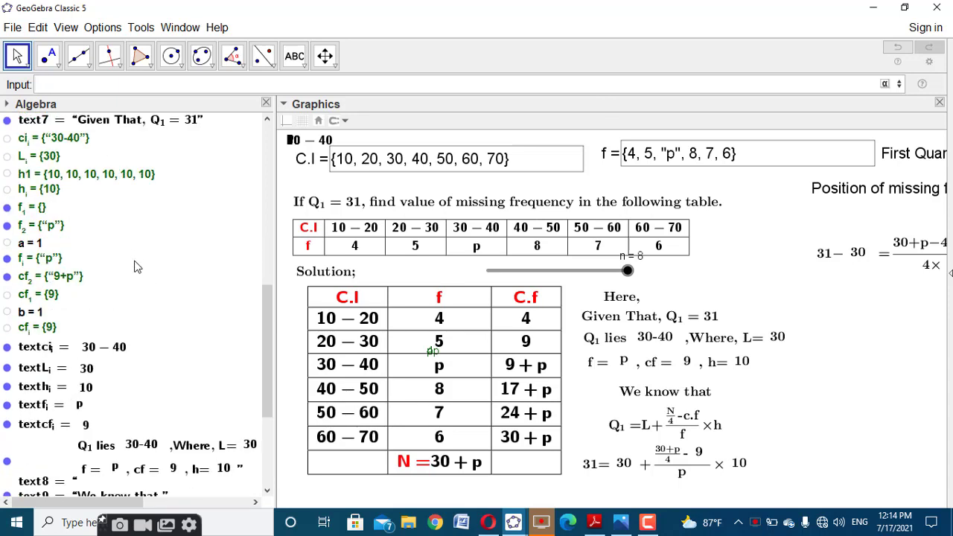
pyautogui.doubleClick(72, 277)
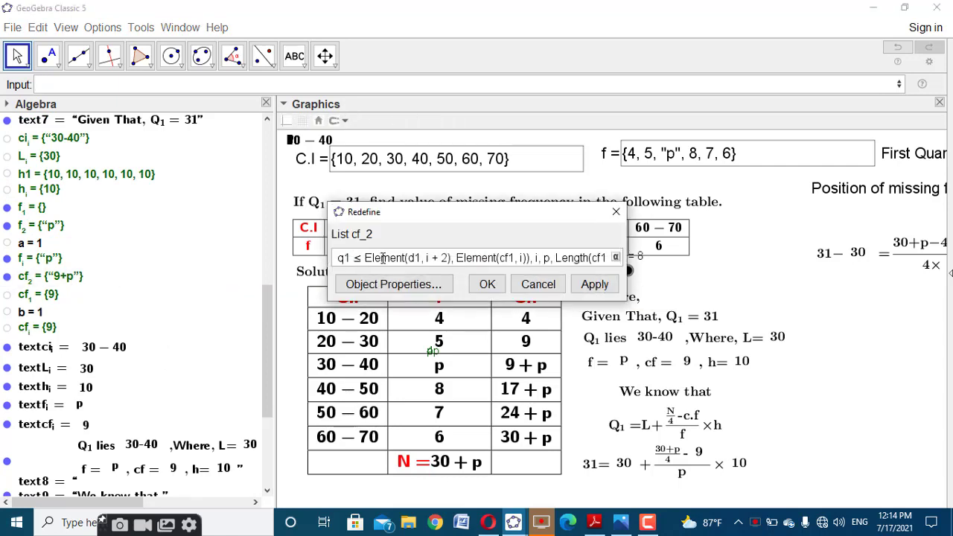
pyautogui.tripleClick(383, 258)
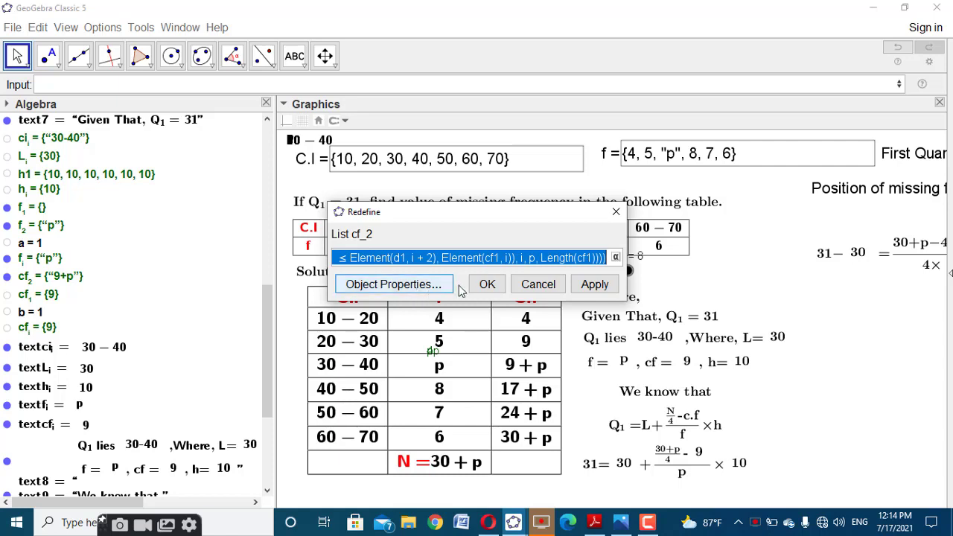
pyautogui.click(487, 284)
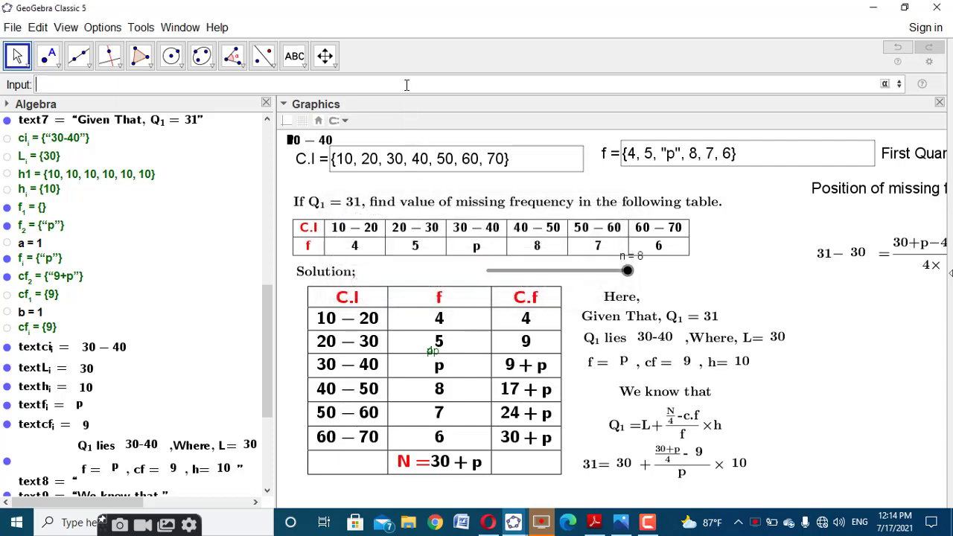
pyautogui.write('First(RemoveUndefined(Sequence(If(Element(d1, i - 1) < q1 ≤ Element(d1, i + 2), Element(cf1, i)), i, p, Length(cf1))))')
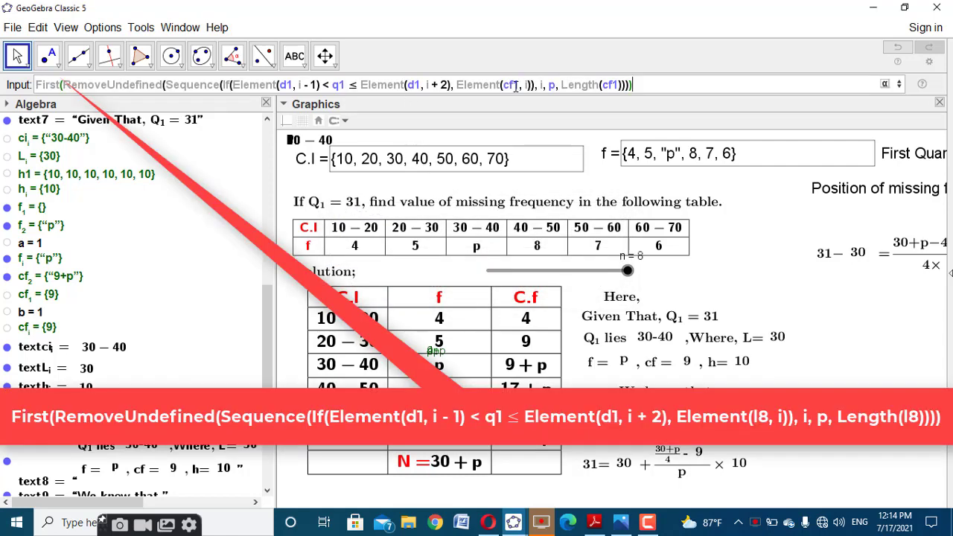
# Replace cf1 with l8 in the Element and Length commands of the First expression, create the list and hide it.
pyautogui.moveTo(518, 85); pyautogui.dragTo(504, 85)
pyautogui.write('l8')
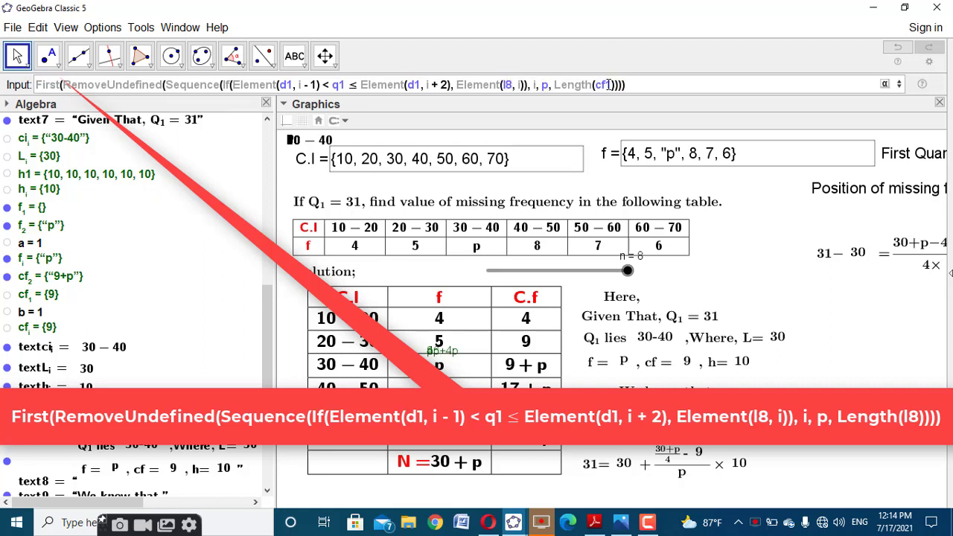
pyautogui.moveTo(610, 85); pyautogui.dragTo(595, 85)
pyautogui.write('l8')
pyautogui.press('Return')
pyautogui.moveTo(271, 303); pyautogui.dragTo(273, 455)
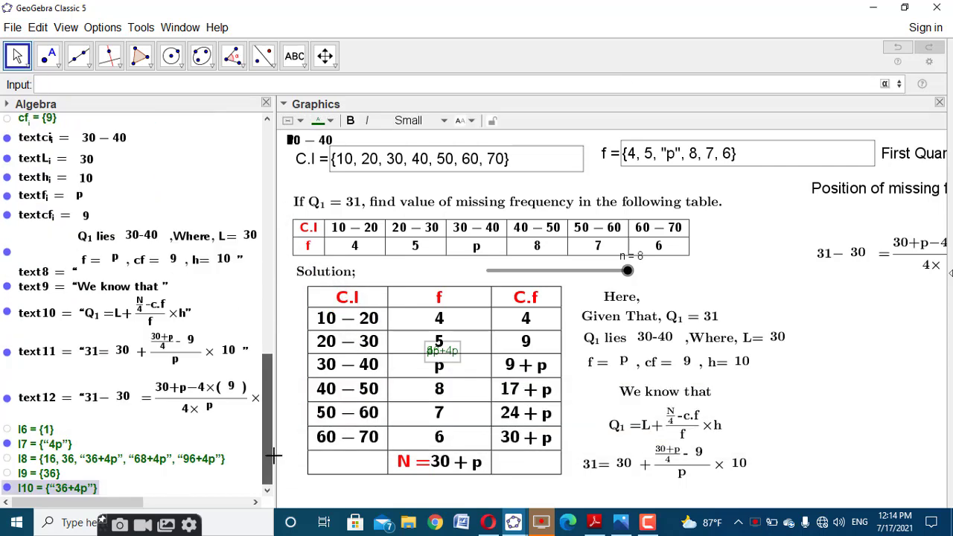
pyautogui.click(6, 488)
# Copy the If definition of the list cf_i without changing it and enter it as a new expression.
pyautogui.scroll(3, 52, 197)
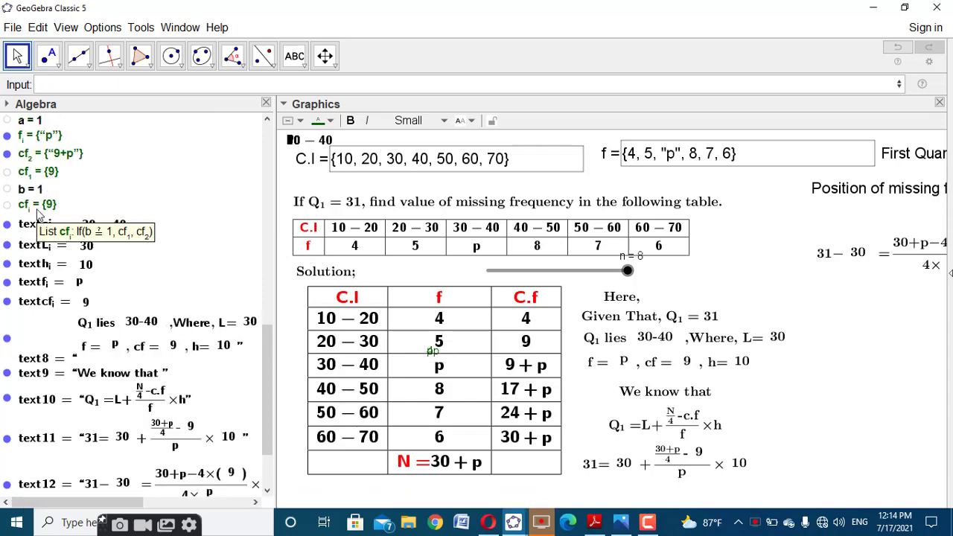
pyautogui.doubleClick(37, 211)
pyautogui.moveTo(452, 255); pyautogui.dragTo(339, 257)
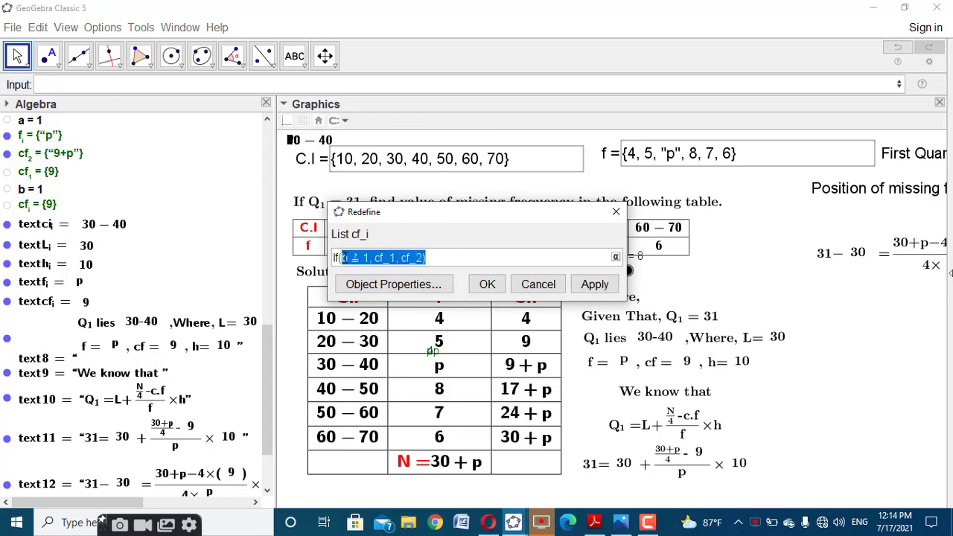
pyautogui.doubleClick(337, 257)
pyautogui.moveTo(432, 257); pyautogui.dragTo(327, 257)
pyautogui.hotkey('ctrl', 'c')
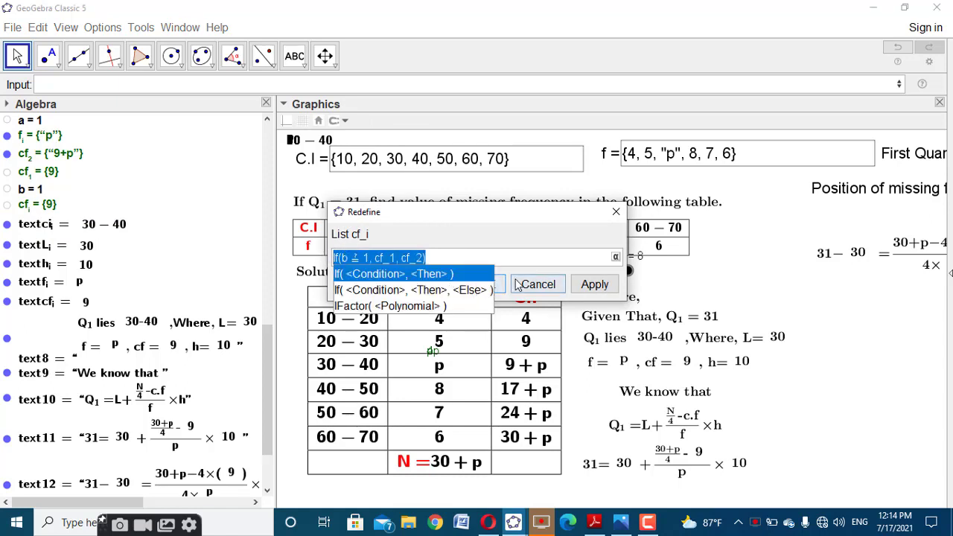
pyautogui.click(531, 284)
pyautogui.click(531, 284)
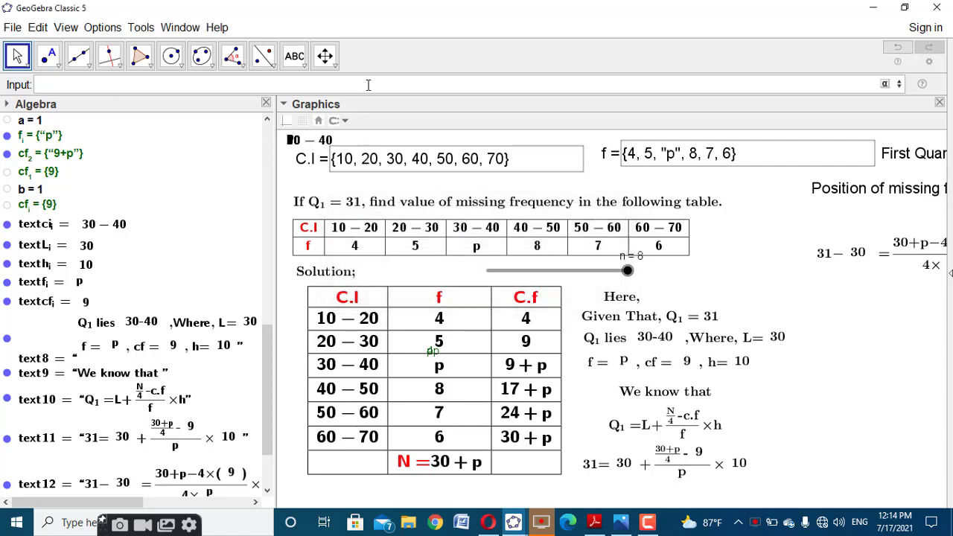
pyautogui.hotkey('ctrl', 'v')
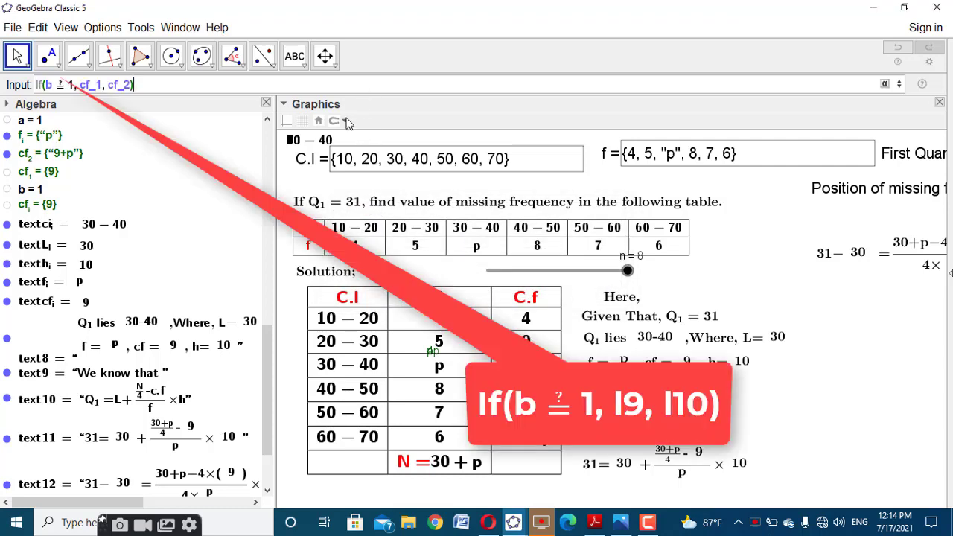
# Replace cf_1 with l9 and cf_2 with l10 in the If expression and create the list.
pyautogui.moveTo(271, 338); pyautogui.dragTo(271, 376)
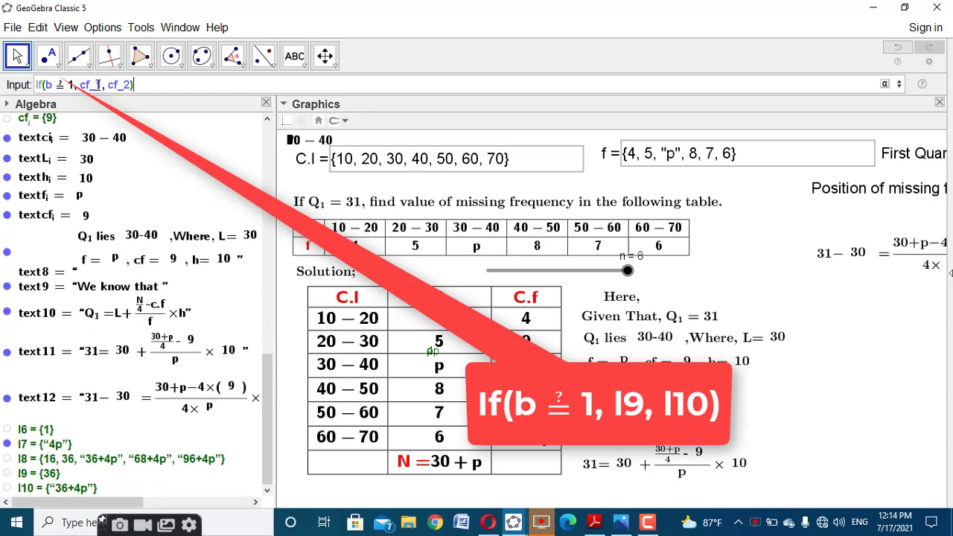
pyautogui.moveTo(103, 84); pyautogui.dragTo(81, 85)
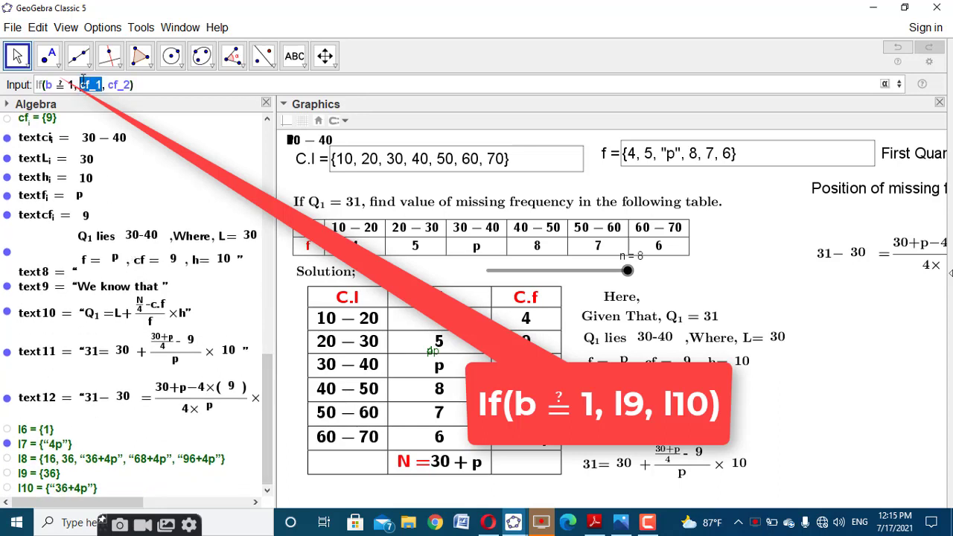
pyautogui.write('l9')
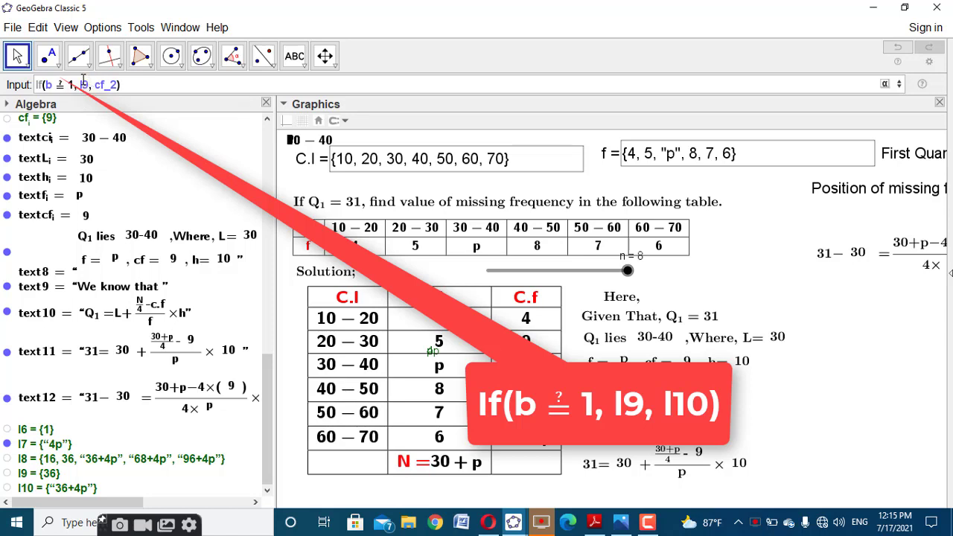
pyautogui.press('BackSpace')
pyautogui.press('BackSpace')
pyautogui.write('l10')
pyautogui.press('Return')
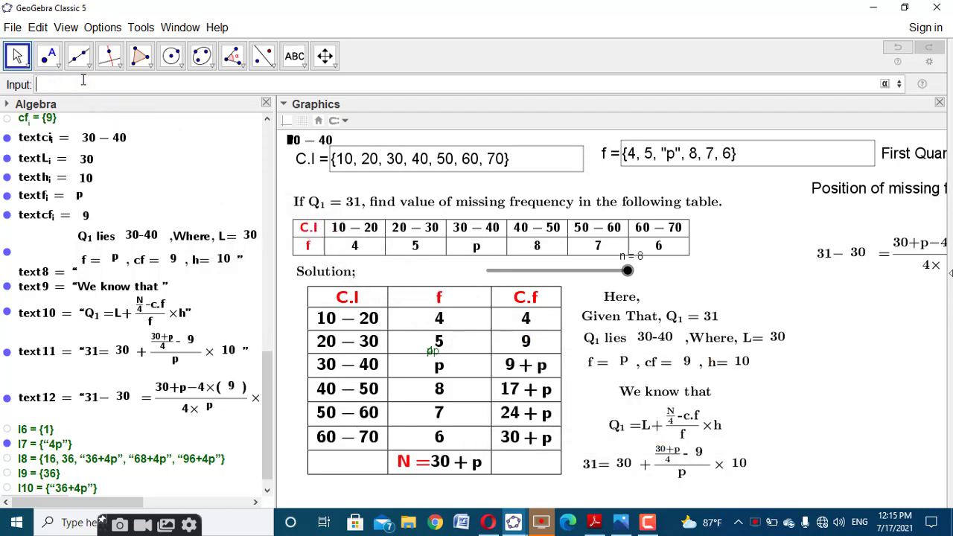
pyautogui.scroll(-1, 268, 417)
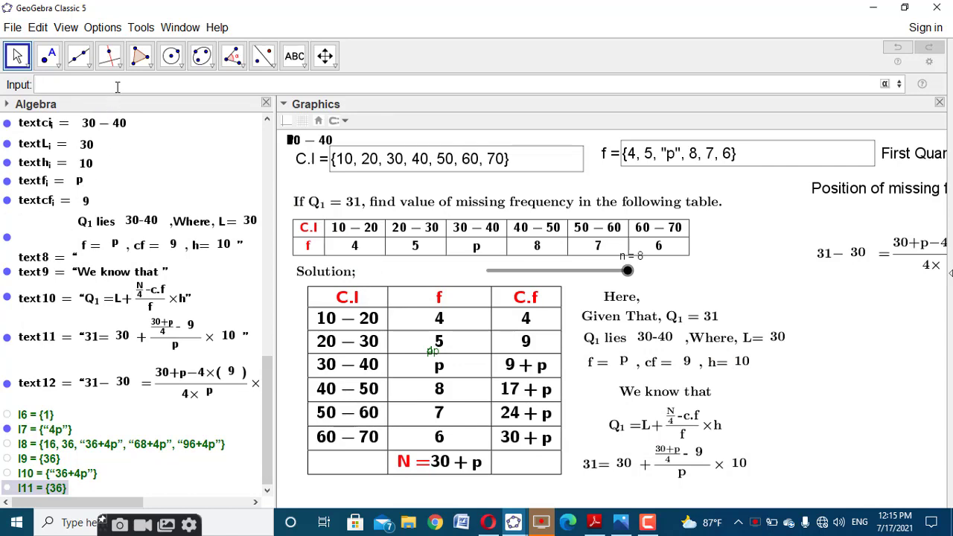
# Create a table text from the list l6 with TableText(l6).
pyautogui.write('t')
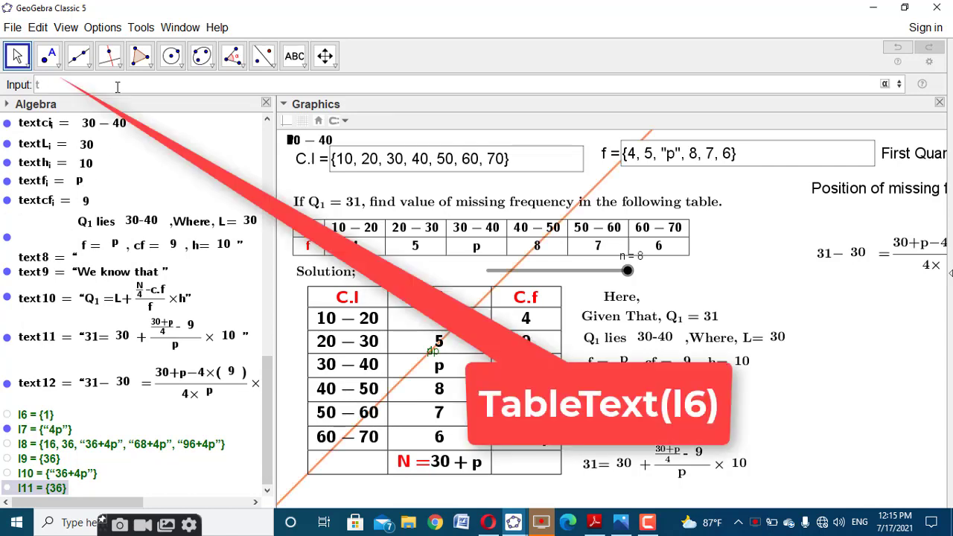
pyautogui.write('abletext')
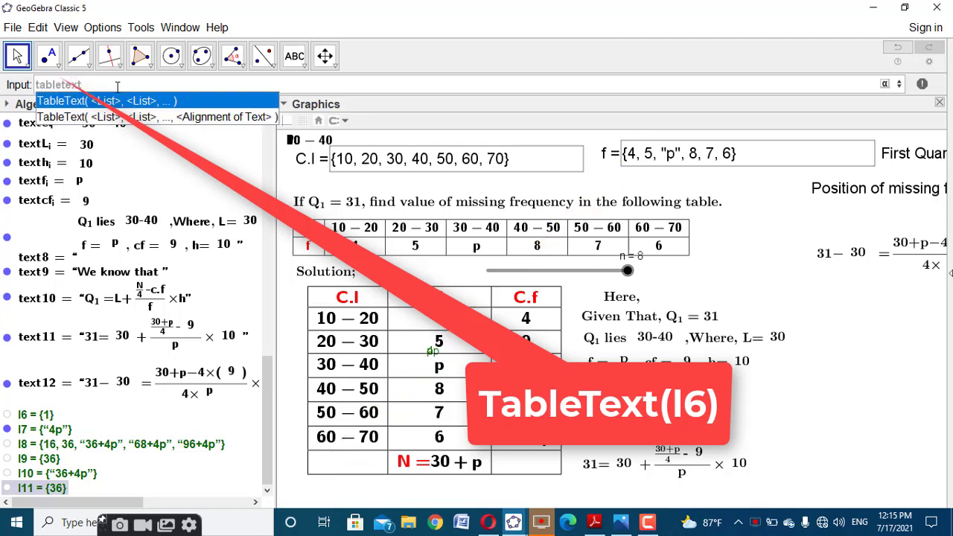
pyautogui.press('Escape')
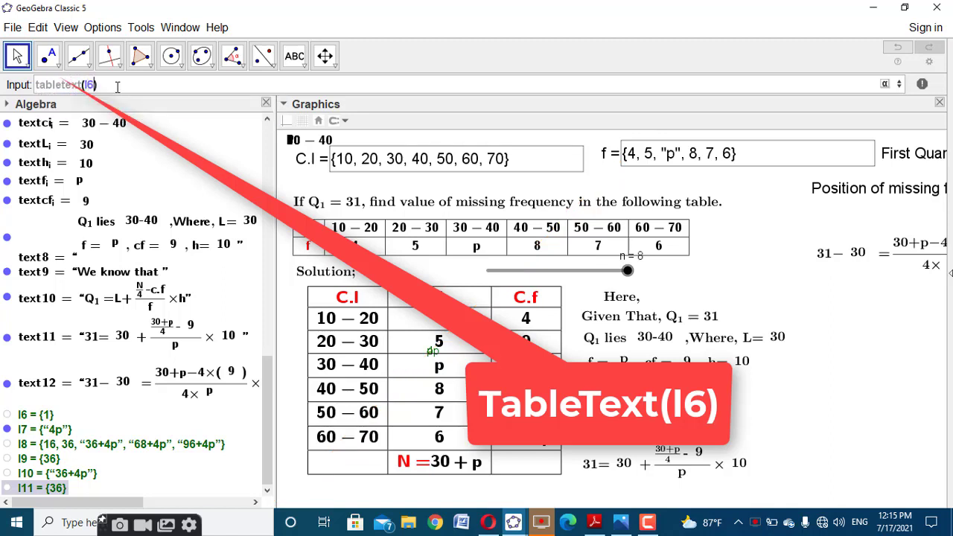
pyautogui.press('Return')
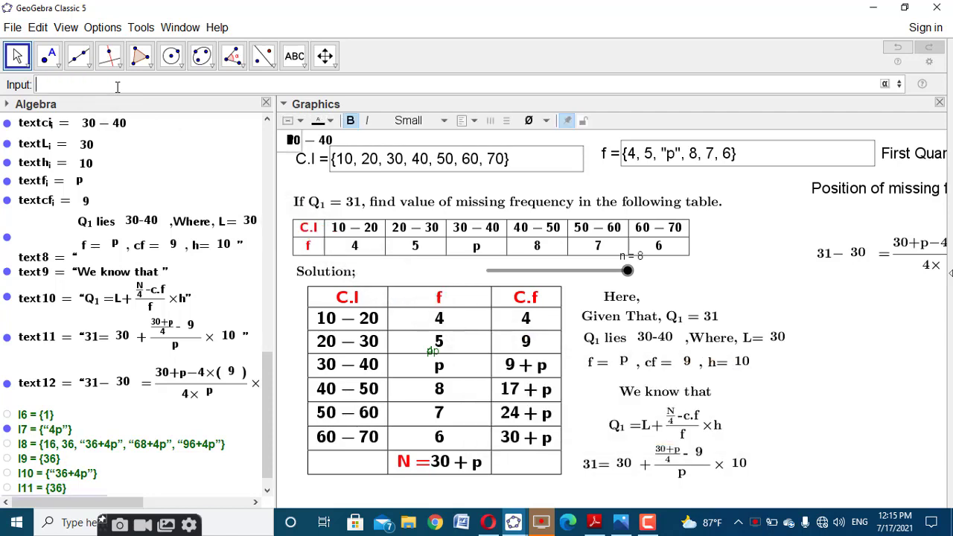
# Reuse the TableText command to create table texts from the lists l7 and l11.
pyautogui.press('Up')
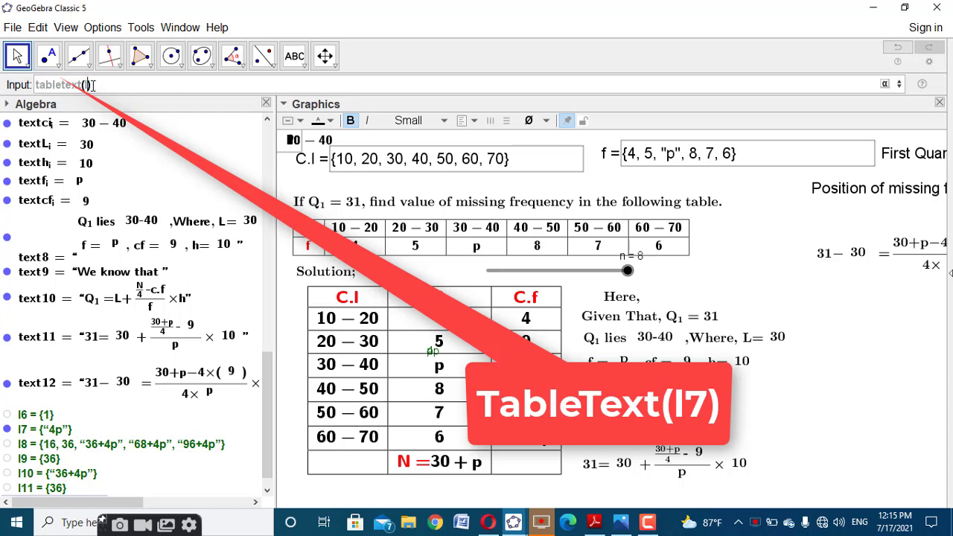
pyautogui.press('Return')
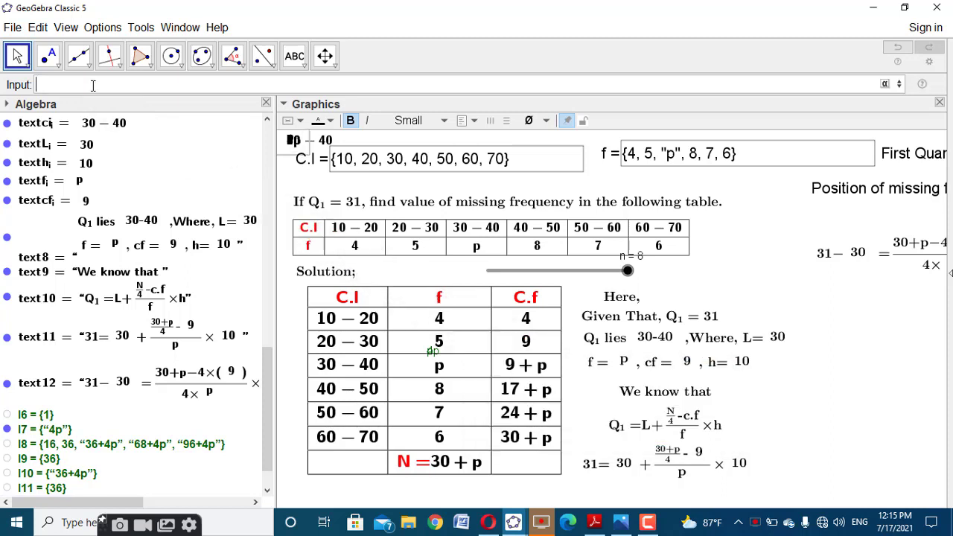
pyautogui.press('Up')
pyautogui.press('Up')
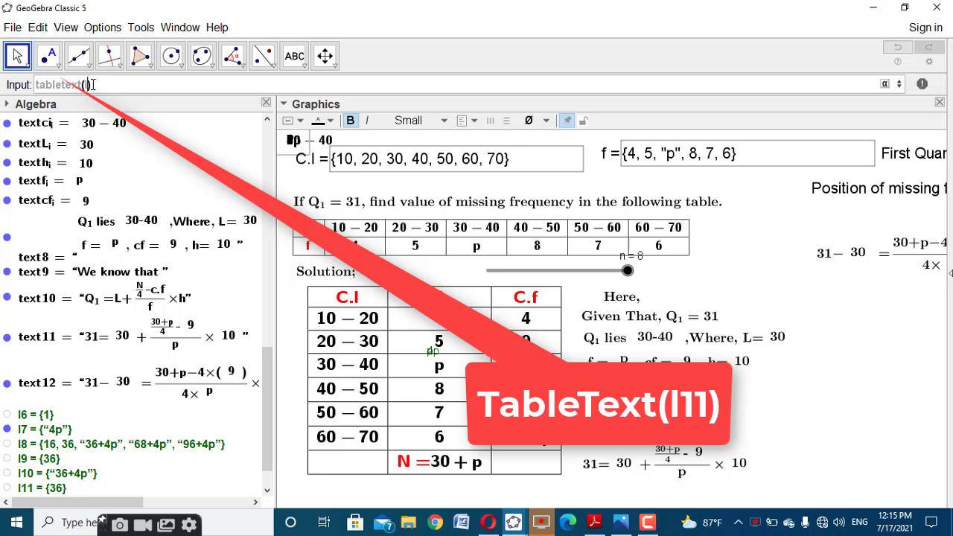
pyautogui.write('11')
pyautogui.press('Return')
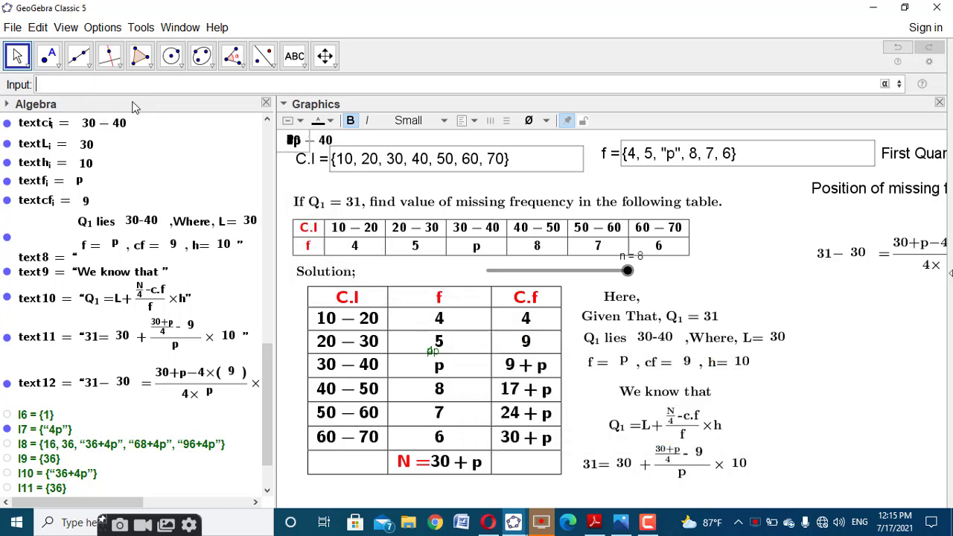
# Hide the list l7 and the table texts text13, text14 and text15 in the Graphics view.
pyautogui.scroll(-1, 270, 387)
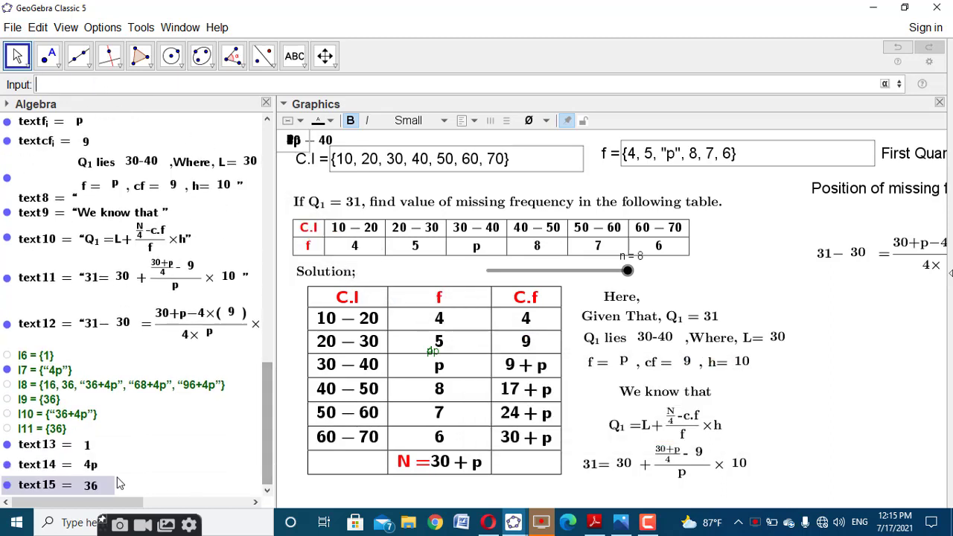
pyautogui.click(8, 370)
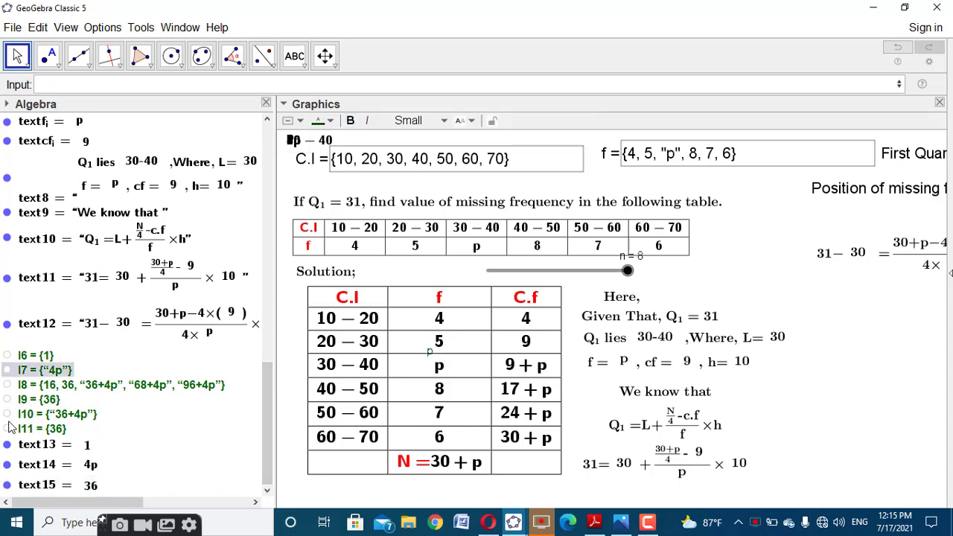
pyautogui.click(7, 445)
pyautogui.click(8, 465)
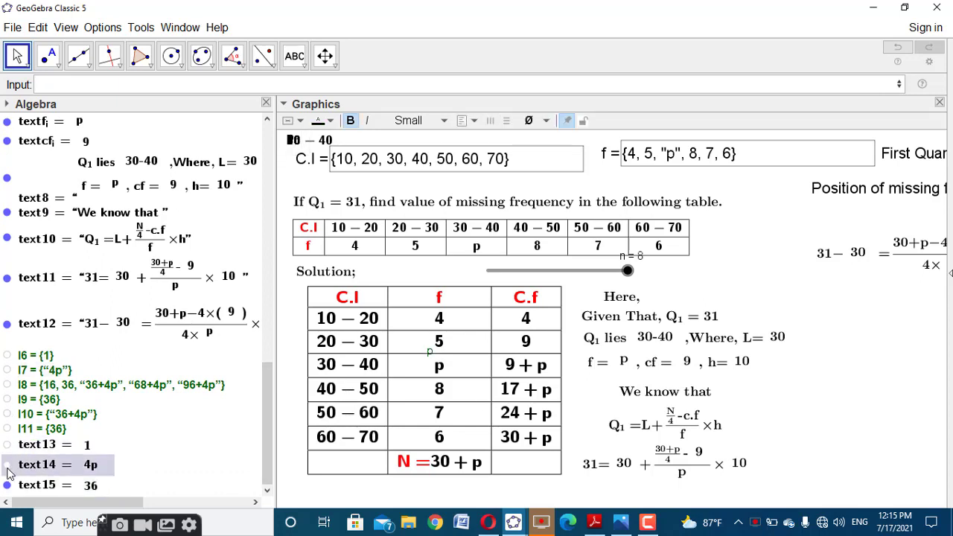
pyautogui.click(8, 485)
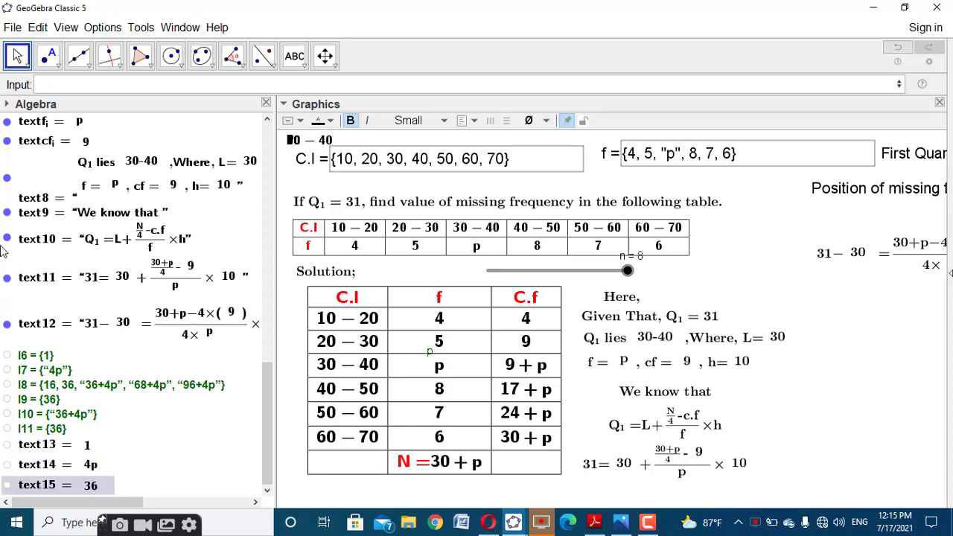
# Hide the helper texts for cf_i, ci_i, L_i, h_i and f_i in the Graphics view.
pyautogui.click(7, 141)
pyautogui.scroll(3, 6, 179)
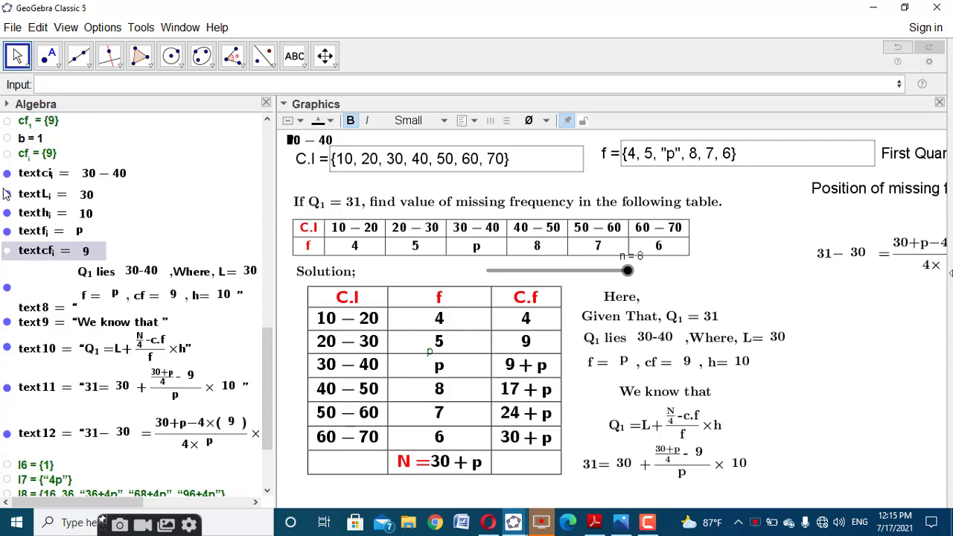
pyautogui.click(6, 172)
pyautogui.click(6, 193)
pyautogui.click(7, 213)
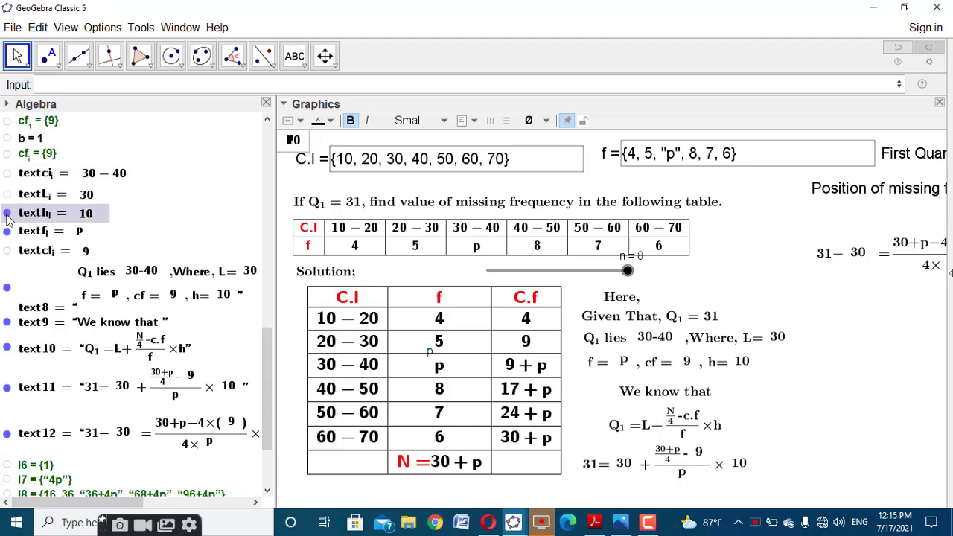
pyautogui.click(7, 231)
# Narrow the Algebra view and start a LaTeX text with \text{, the object text13 and an equals sign.
pyautogui.scroll(-3, 7, 237)
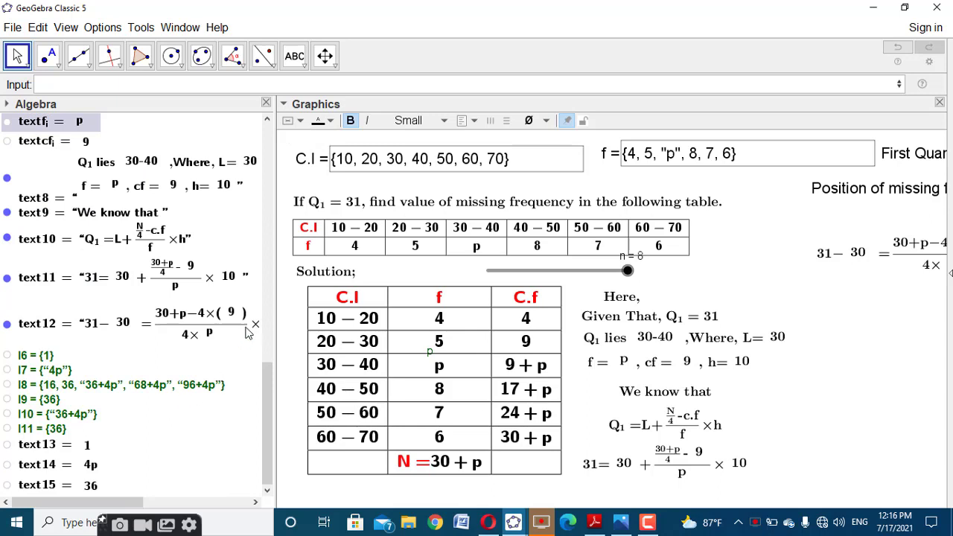
pyautogui.moveTo(275, 318); pyautogui.dragTo(124, 309)
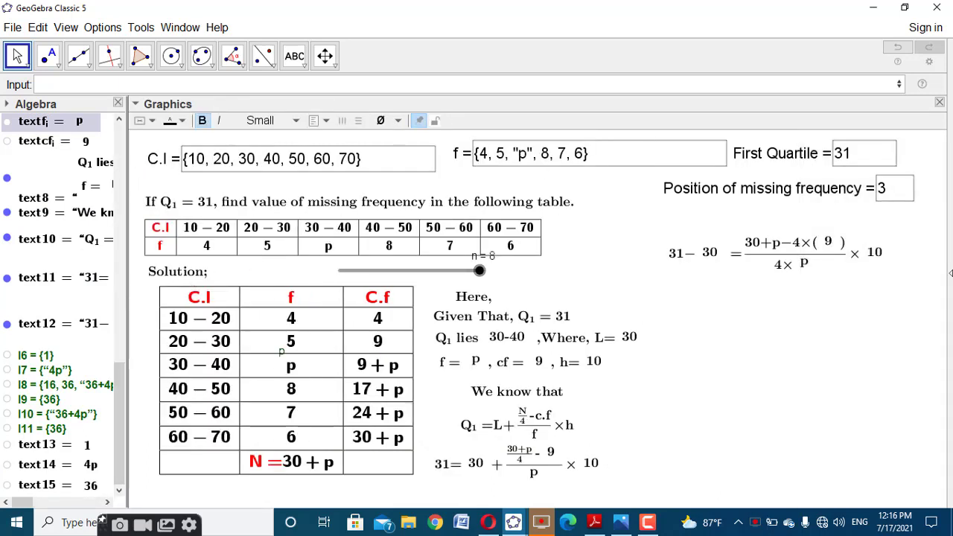
pyautogui.click(294, 56)
pyautogui.click(567, 276)
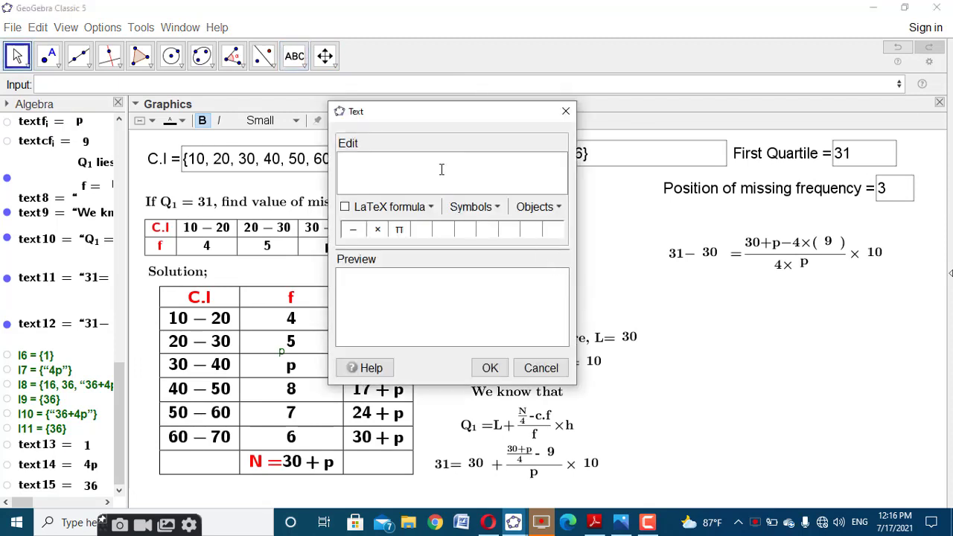
pyautogui.write('\\text{')
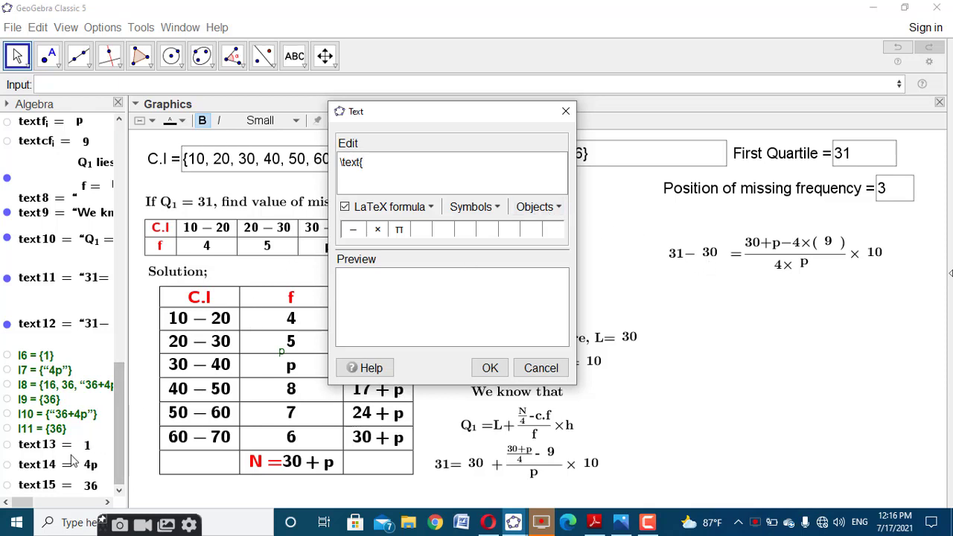
pyautogui.click(41, 445)
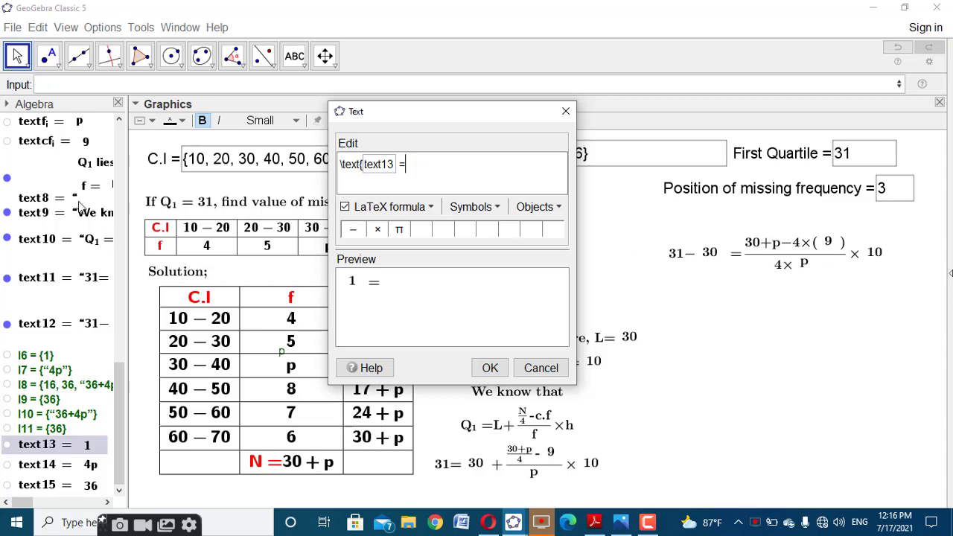
# Extend the text after the equals sign with the object textn1, a minus sign and the object text15.
pyautogui.scroll(5, 75, 202)
pyautogui.scroll(15, 67, 200)
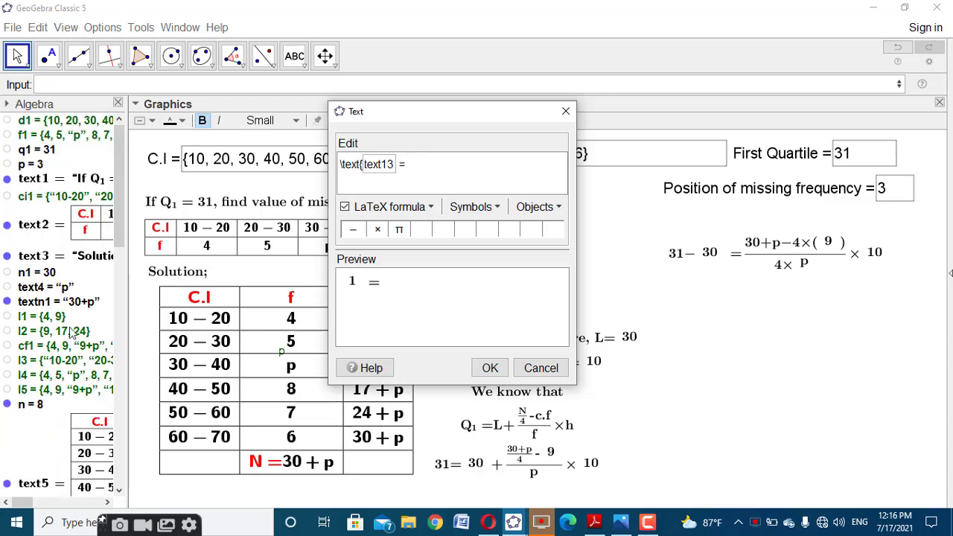
pyautogui.click(74, 303)
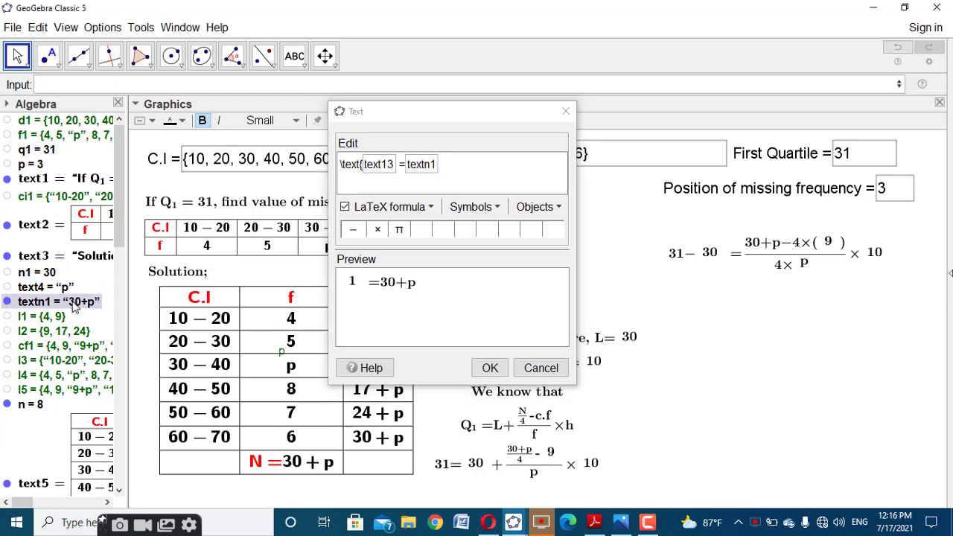
pyautogui.click(403, 165)
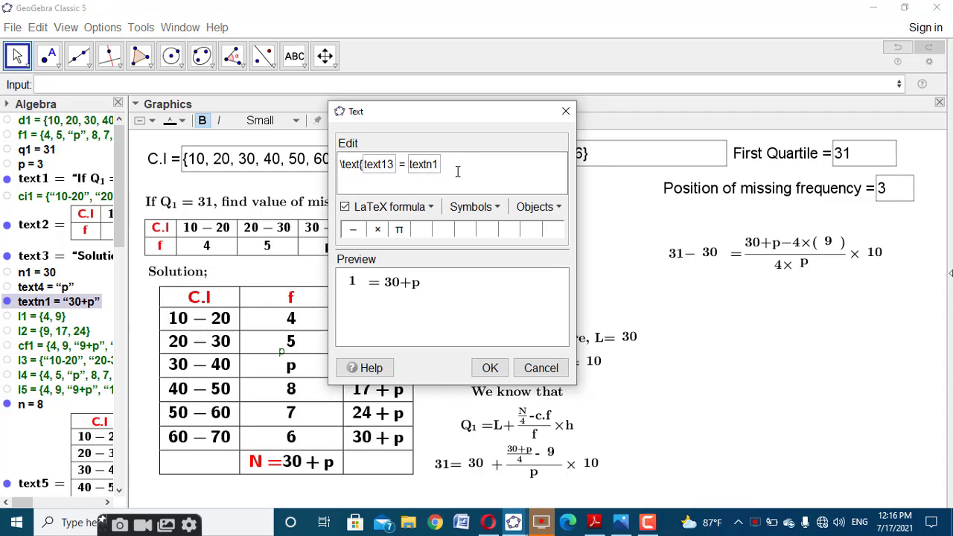
pyautogui.click(353, 230)
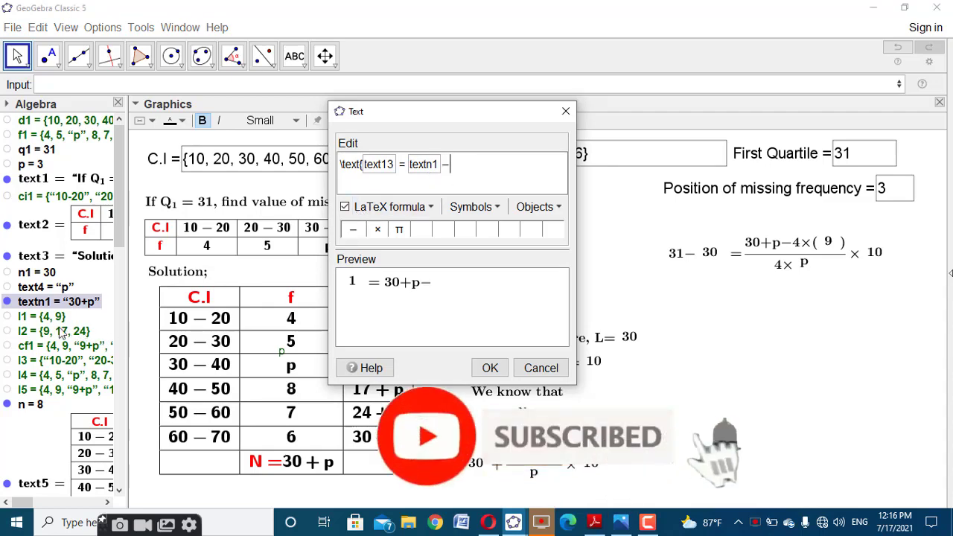
pyautogui.scroll(-10, 62, 336)
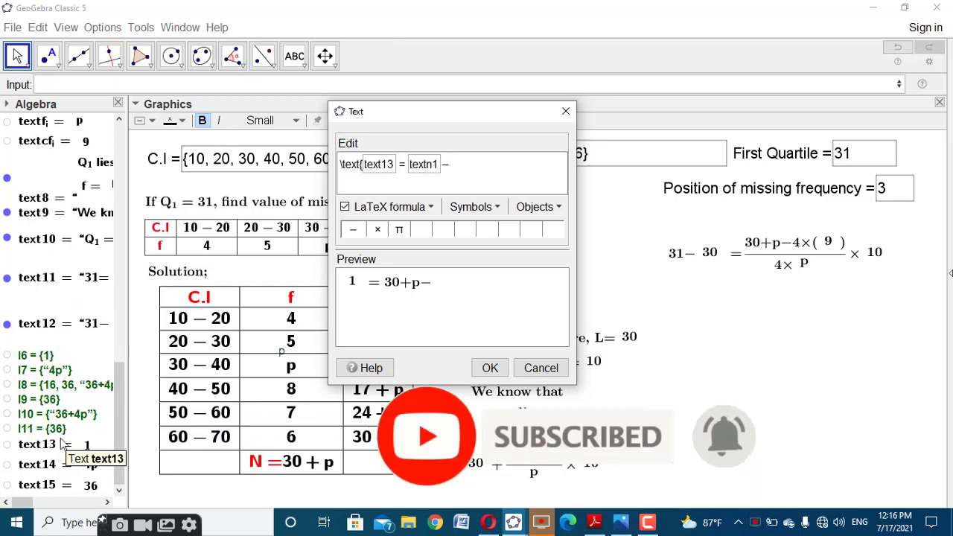
pyautogui.click(80, 487)
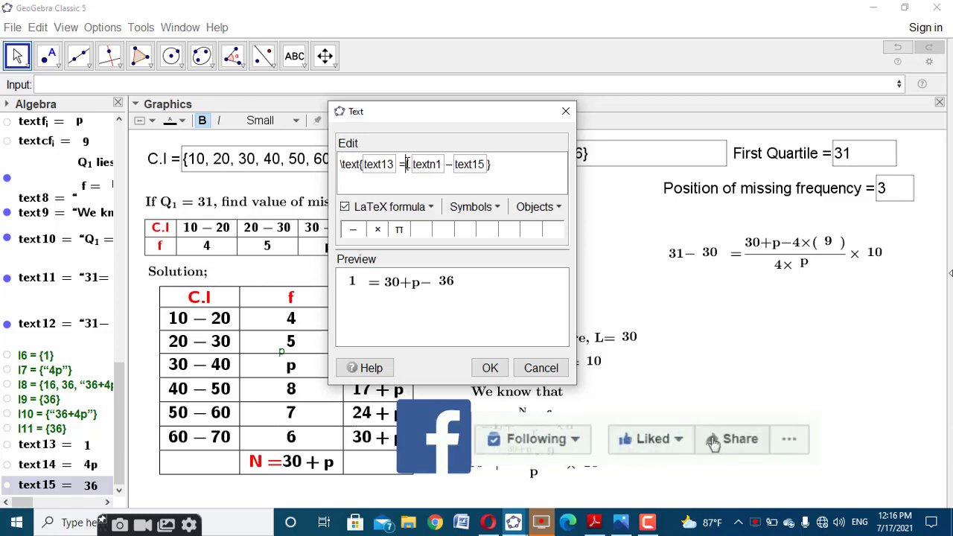
# Turn textn1 − text15 into the numerator of a \frac with the object text14 as its denominator.
pyautogui.write('rac{')
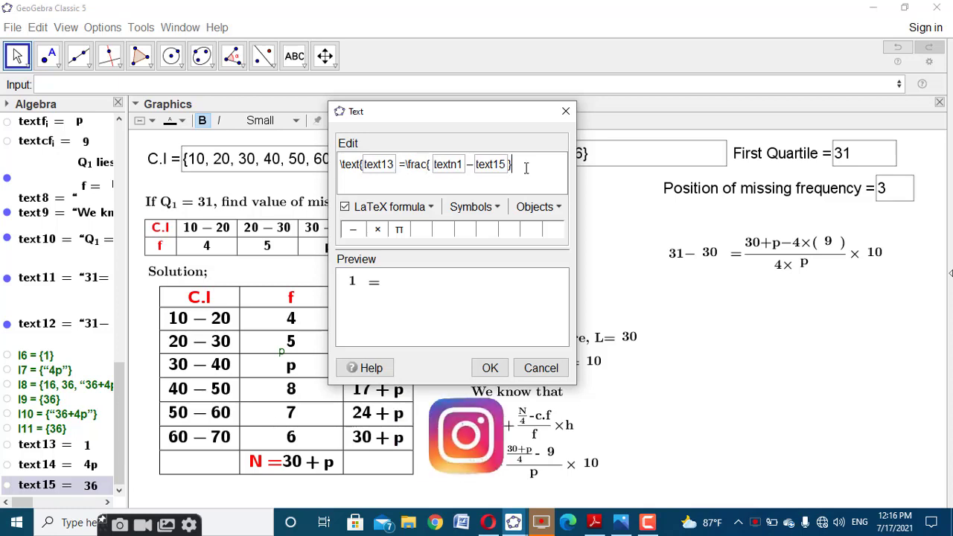
pyautogui.write('{')
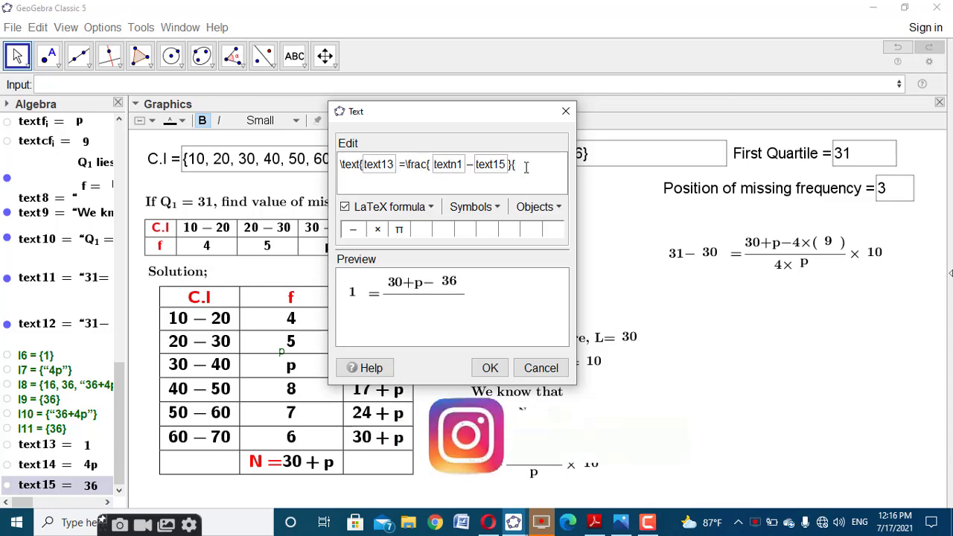
pyautogui.click(83, 465)
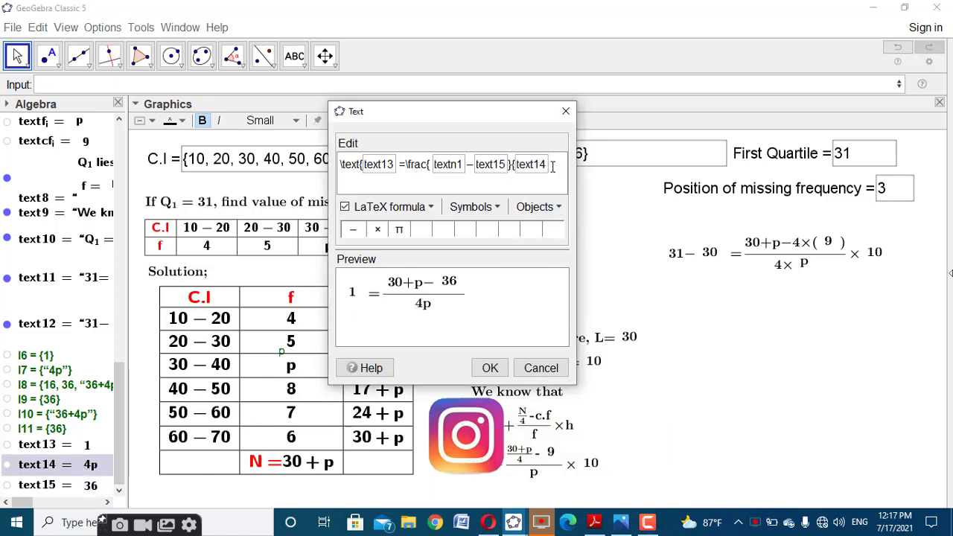
pyautogui.write('}')
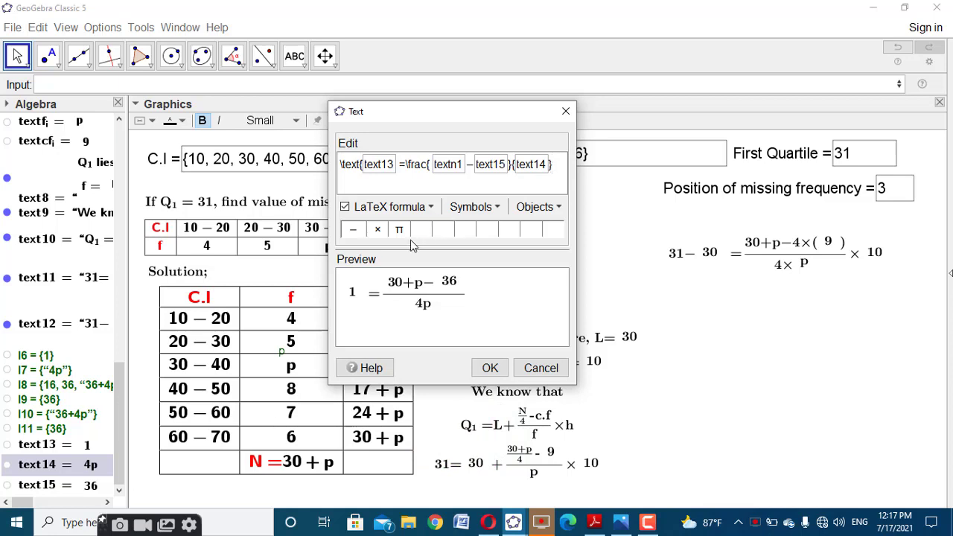
# Multiply the fraction by the 10-valued helper text for h_i and create the equation text.
pyautogui.click(377, 229)
pyautogui.scroll(5, 44, 268)
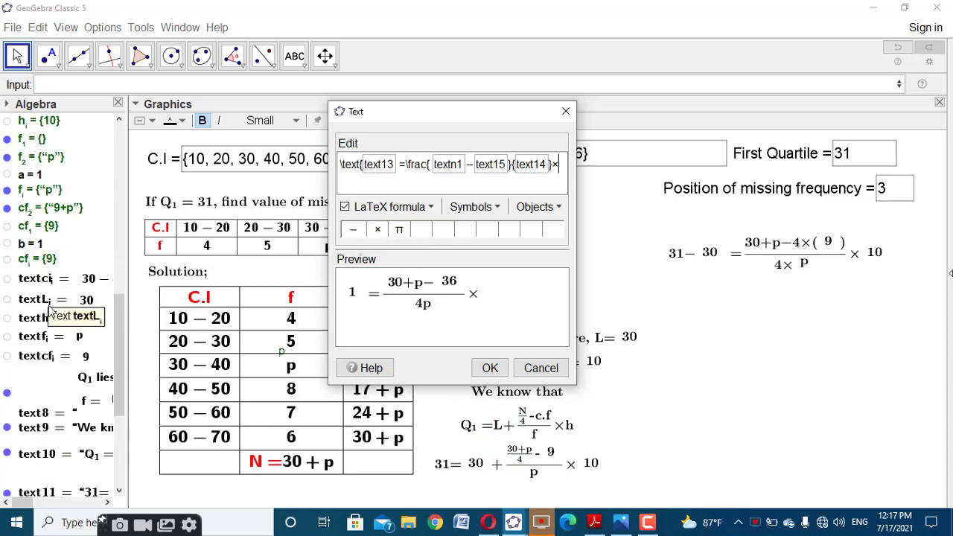
pyautogui.click(71, 320)
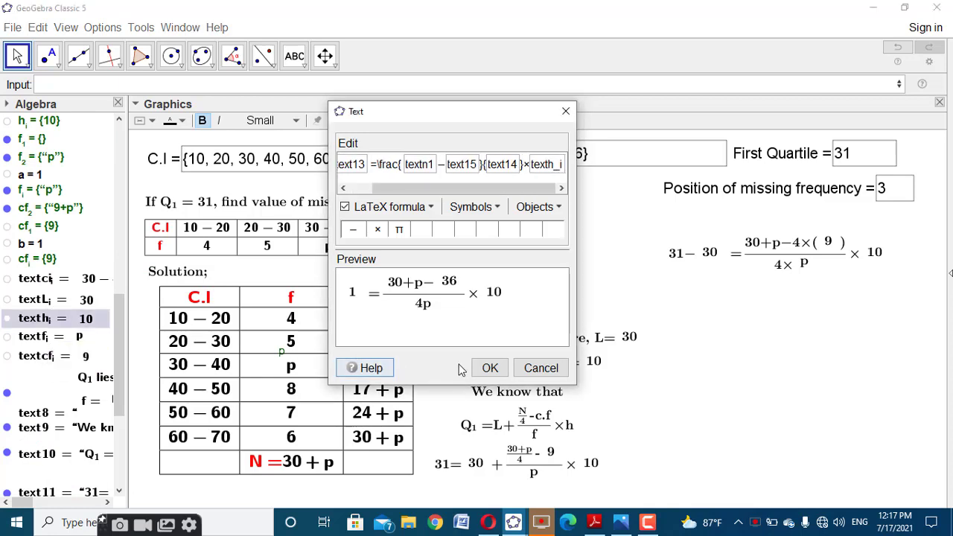
pyautogui.click(488, 368)
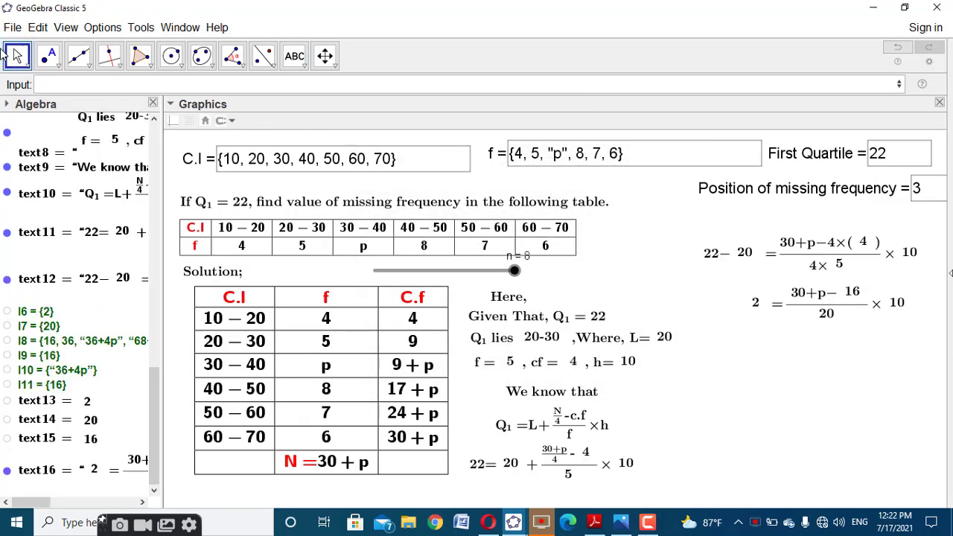
pyautogui.press('Escape')
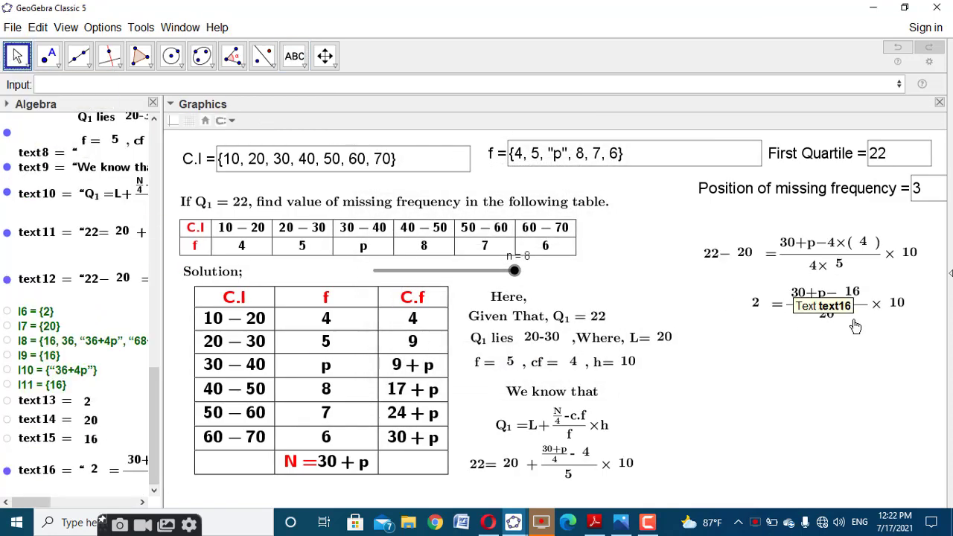
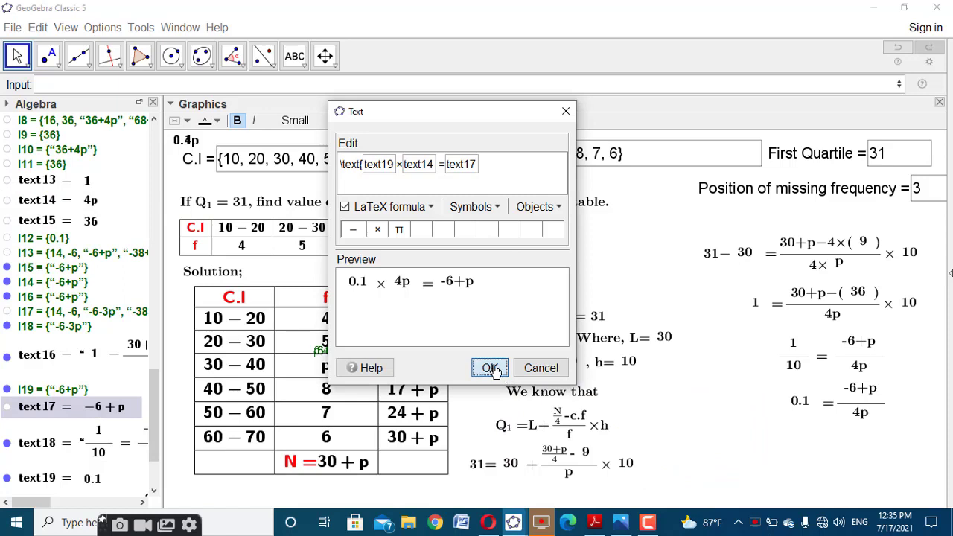
# Place the equation text text19 × text14 = text17 below the line with 0.1 and the fraction.
pyautogui.moveTo(666, 299); pyautogui.dragTo(821, 447)
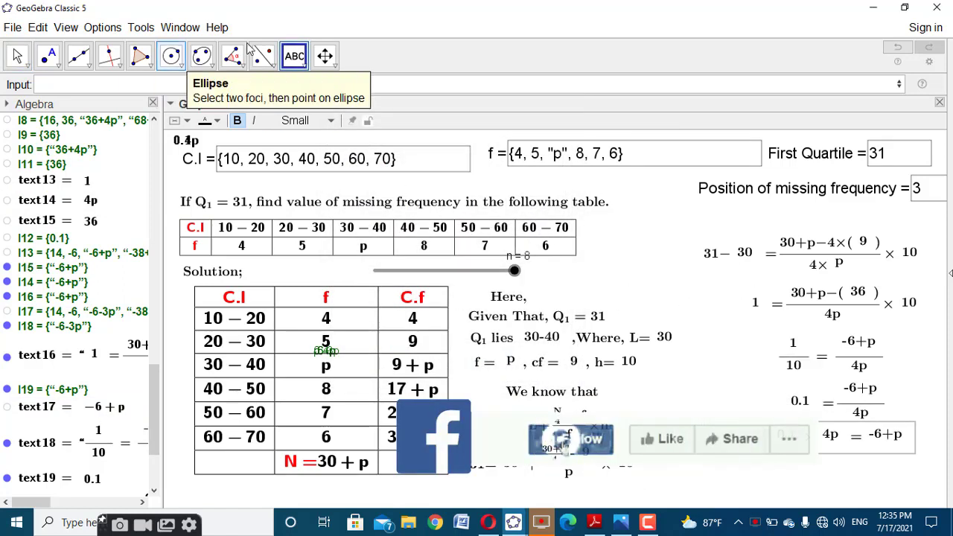
# Create a LaTeX text reading text21 = text17 and place it below the 0.1 × 4p equation.
pyautogui.click(606, 228)
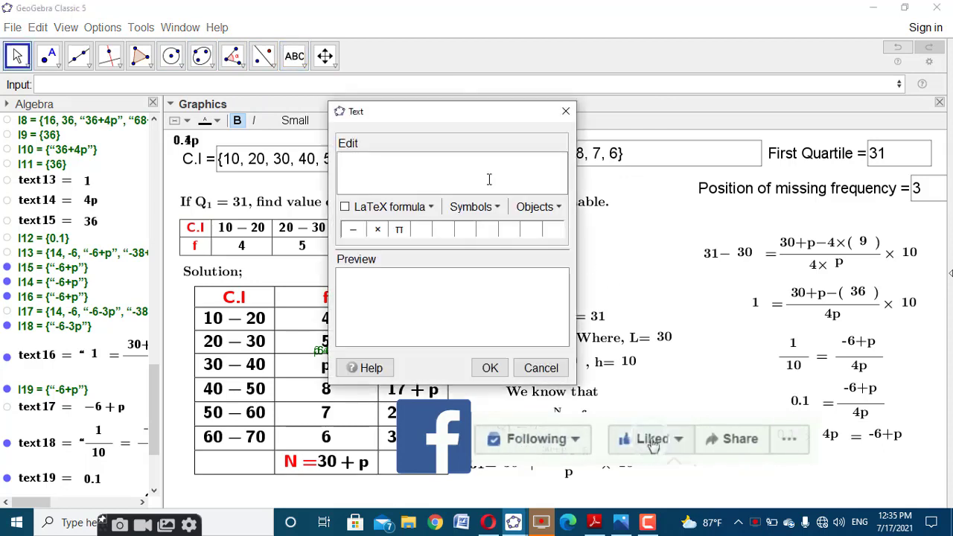
pyautogui.write('\\text')
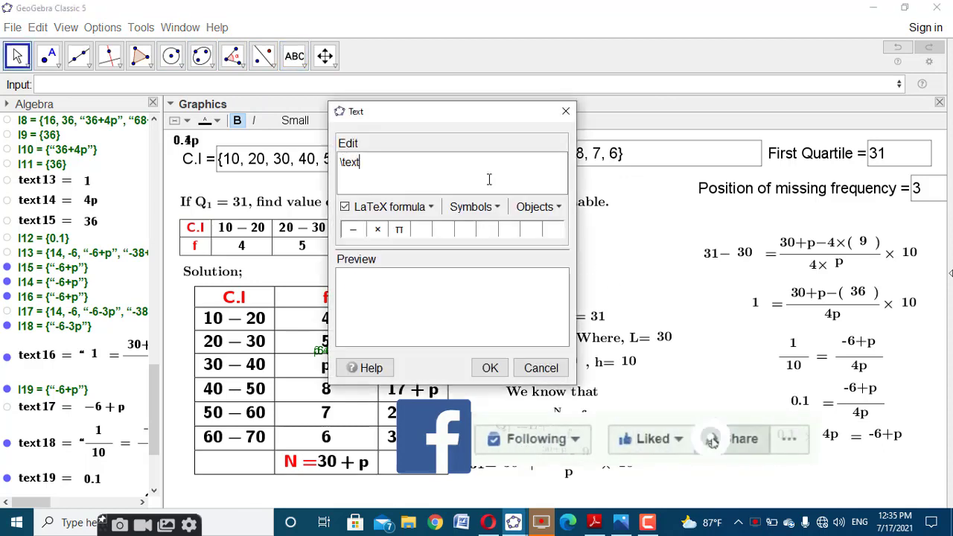
pyautogui.write('{')
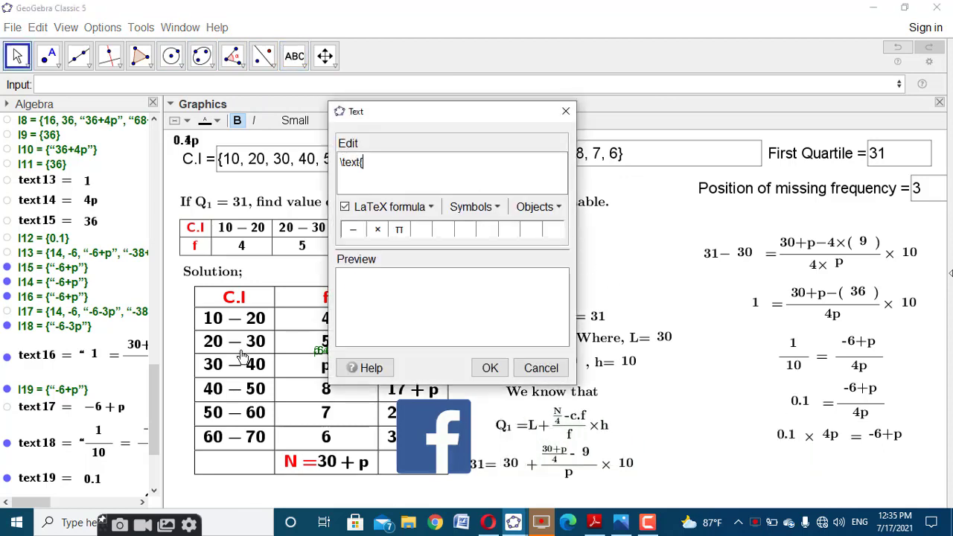
pyautogui.scroll(-3, 102, 395)
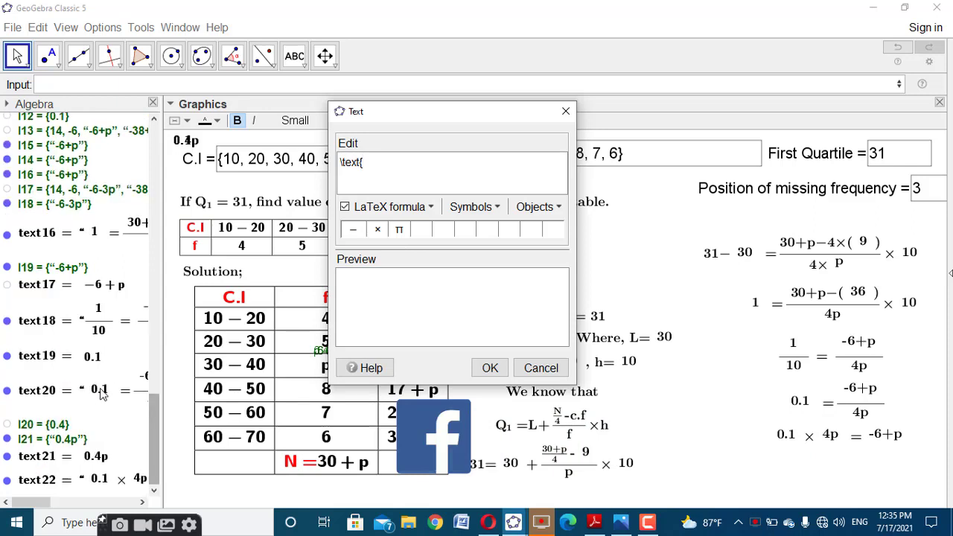
pyautogui.click(92, 457)
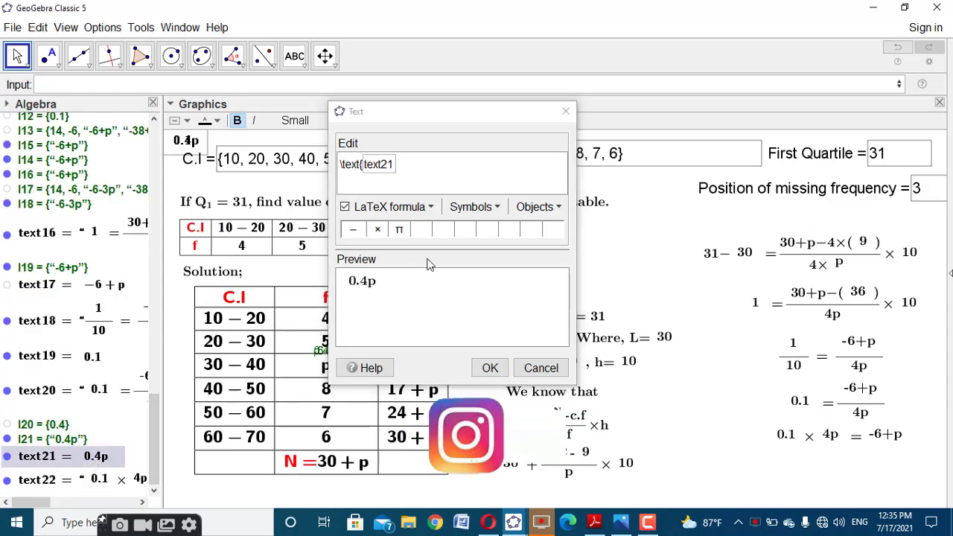
pyautogui.click(423, 164)
pyautogui.write('=')
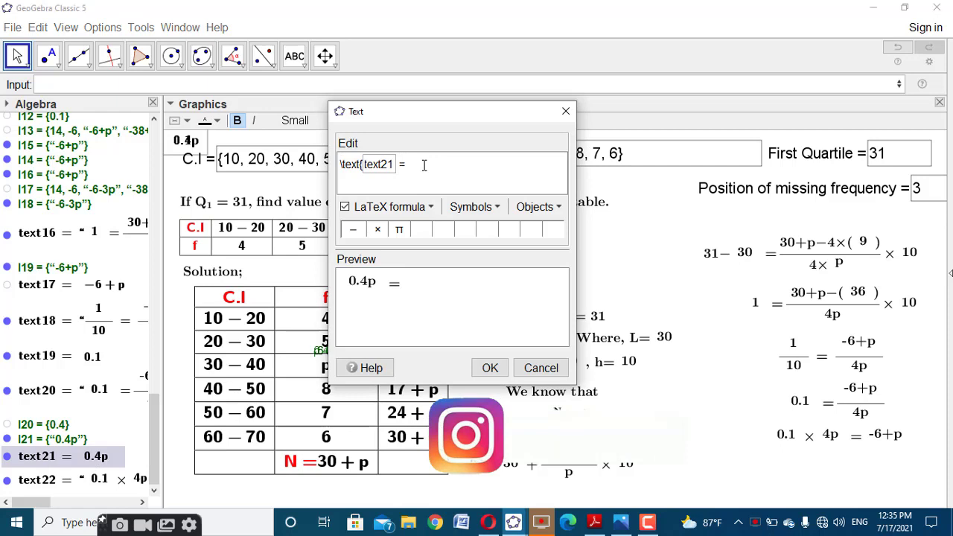
pyautogui.click(79, 292)
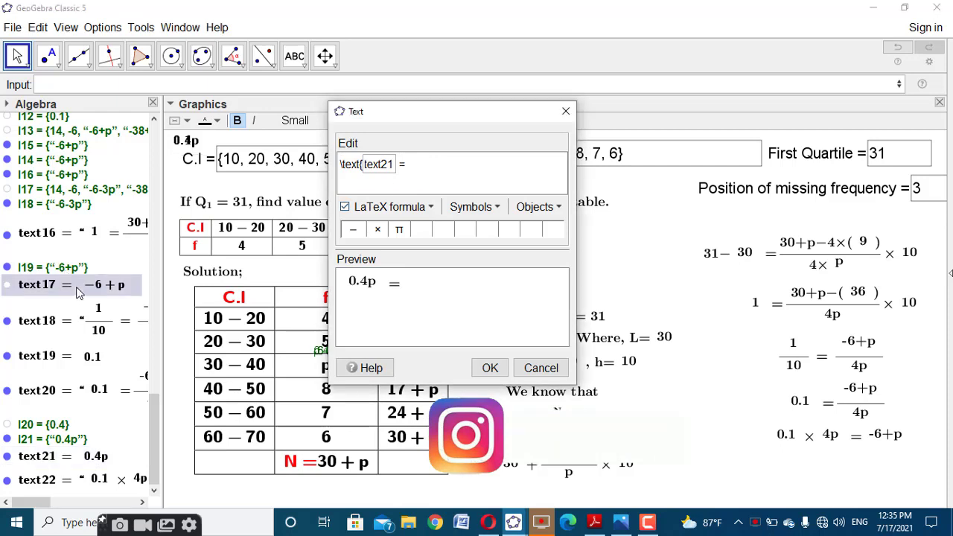
pyautogui.click(498, 367)
pyautogui.moveTo(695, 305); pyautogui.dragTo(842, 471)
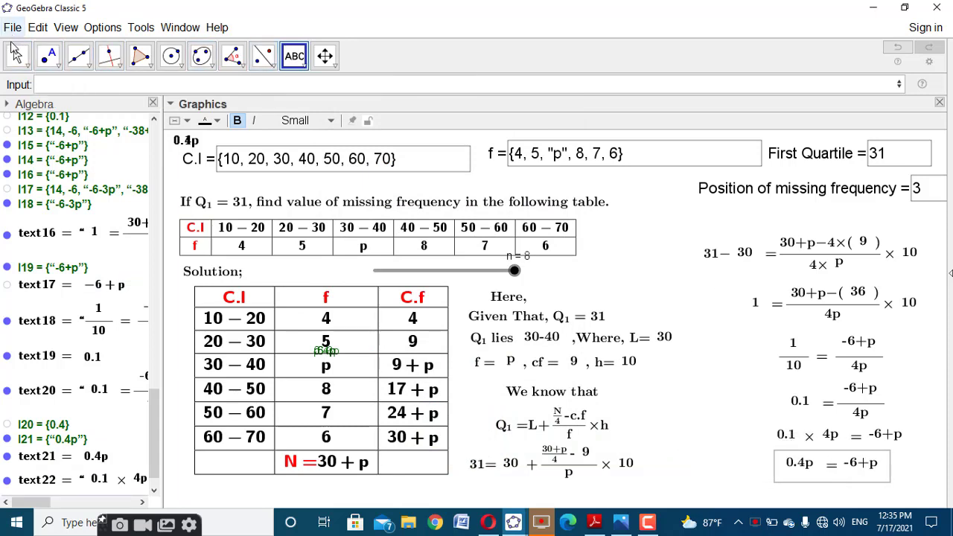
pyautogui.click(19, 56)
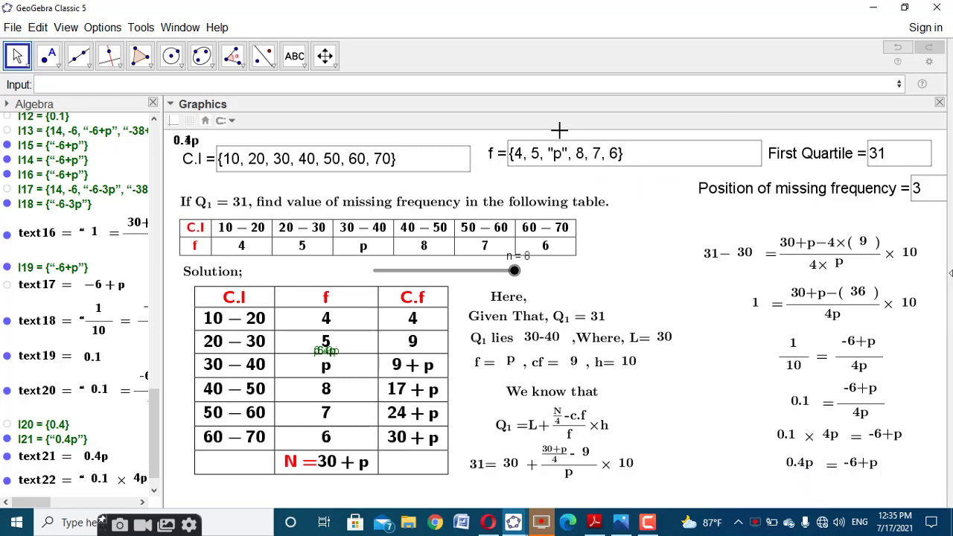
# Create a list with the expression 1-l20.
pyautogui.click(558, 84)
pyautogui.write('1')
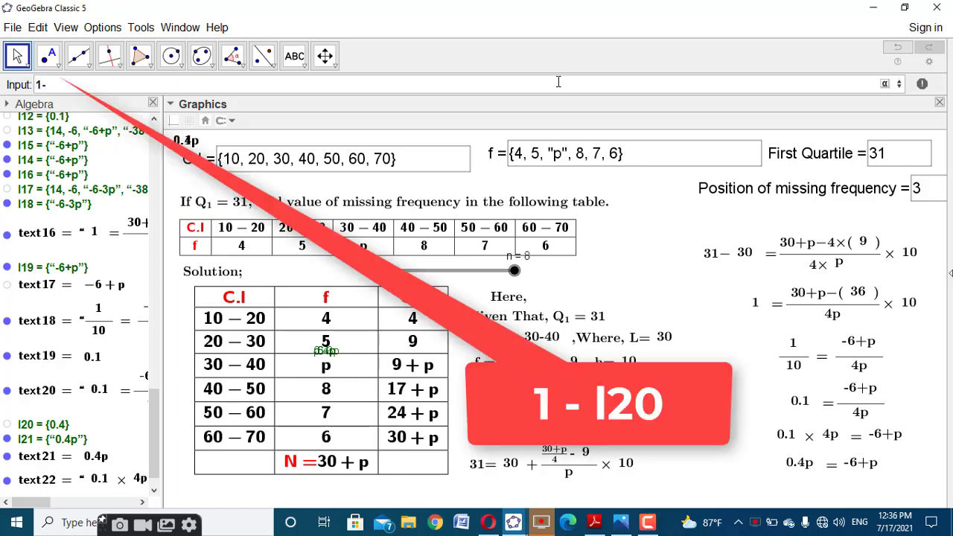
pyautogui.write('-l20')
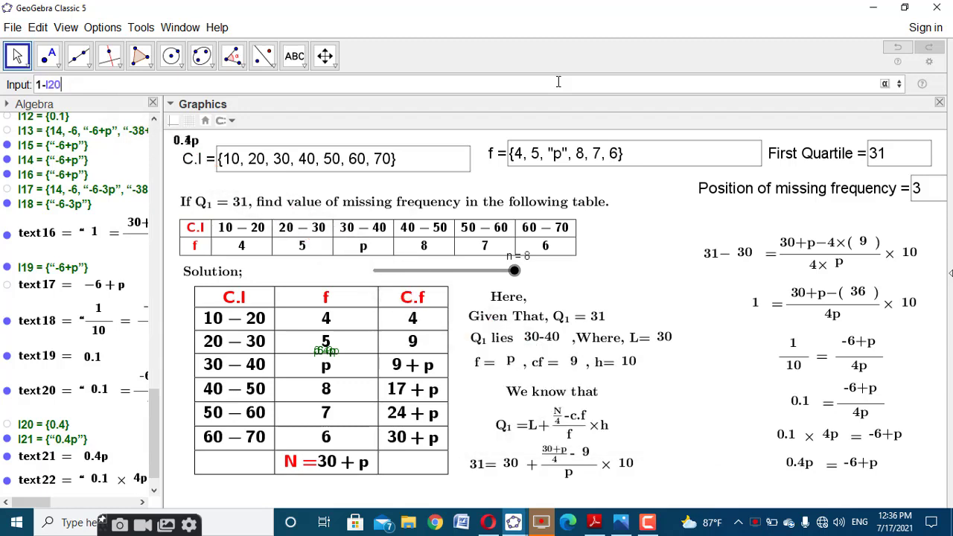
pyautogui.press('Return')
pyautogui.scroll(-2, 75, 477)
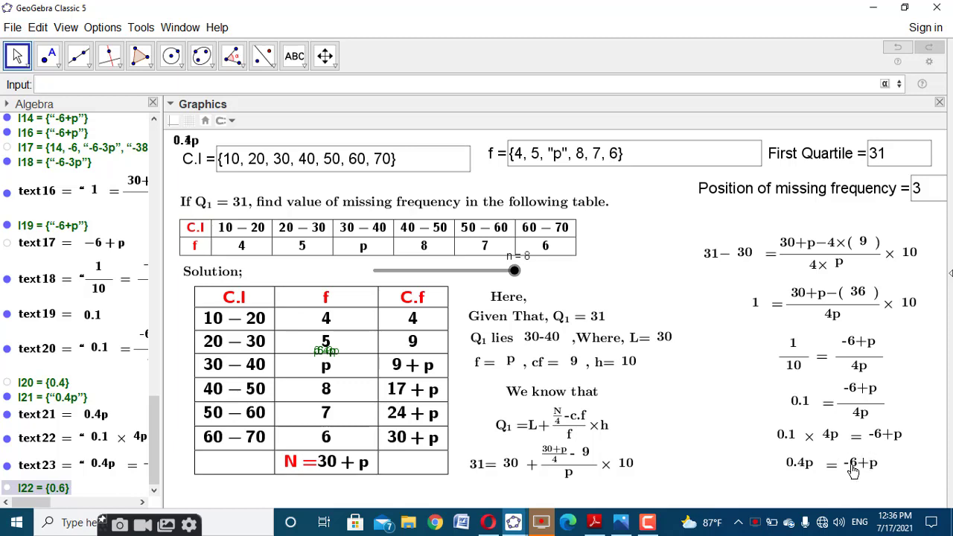
# Copy the defining expression of list l13 and close its redefinition without changing it.
pyautogui.scroll(1, 82, 216)
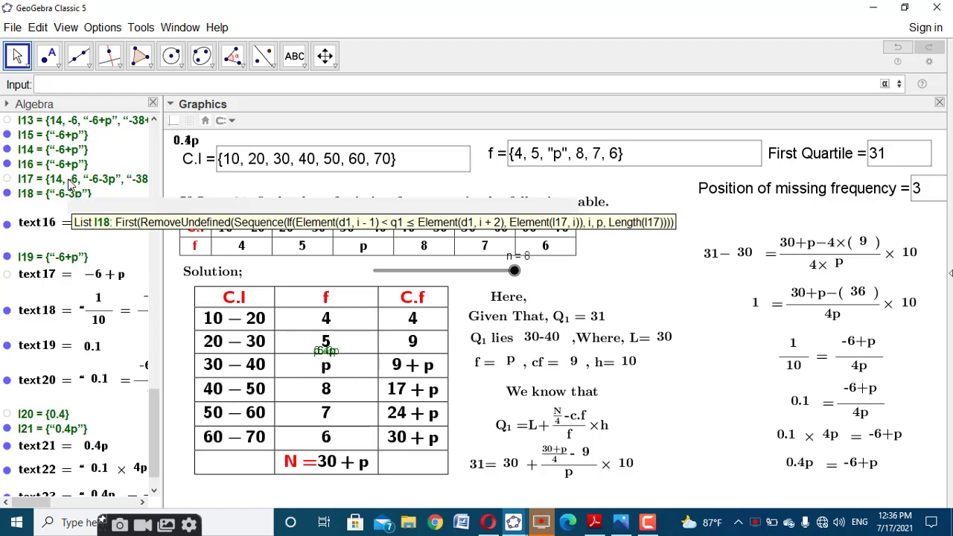
pyautogui.scroll(2, 69, 156)
pyautogui.scroll(3, 59, 216)
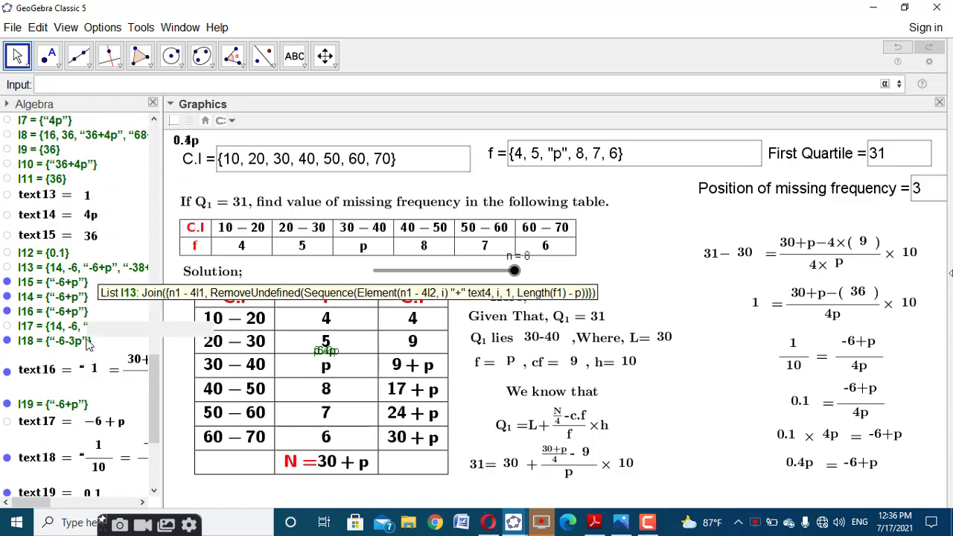
pyautogui.doubleClick(89, 272)
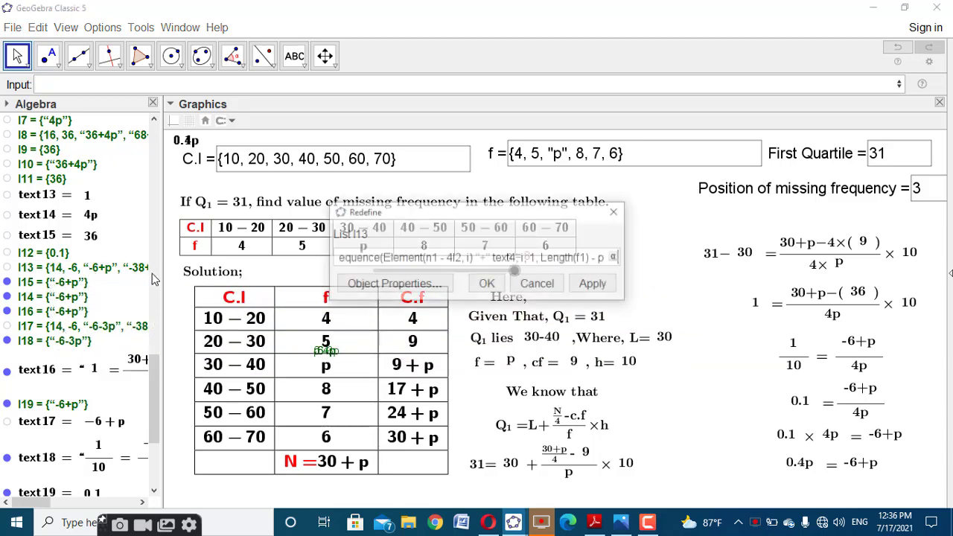
pyautogui.tripleClick(364, 257)
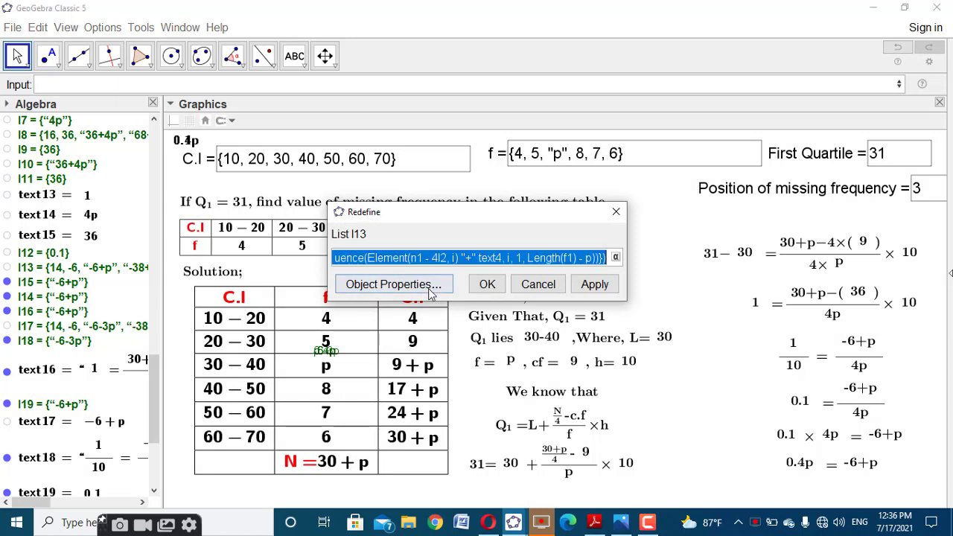
pyautogui.click(487, 283)
# Create a list from the copied expression without the "+" text4 part: Join({n1 - 4l1, RemoveUndefined(Sequence(Element(n1 - 4l2, i), i, 1, Length(f1) - p))}).
pyautogui.click(422, 88)
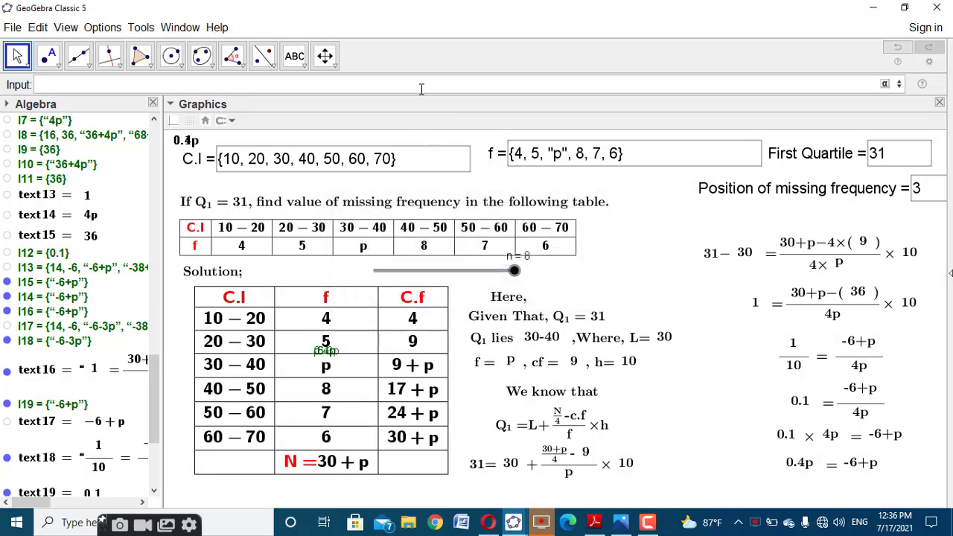
pyautogui.write('Join({n1 - 4l1, RemoveUndefined(Sequence(Element(n1 - 4l2, i) "+" text4, i, 1, Length(f1) - p))})')
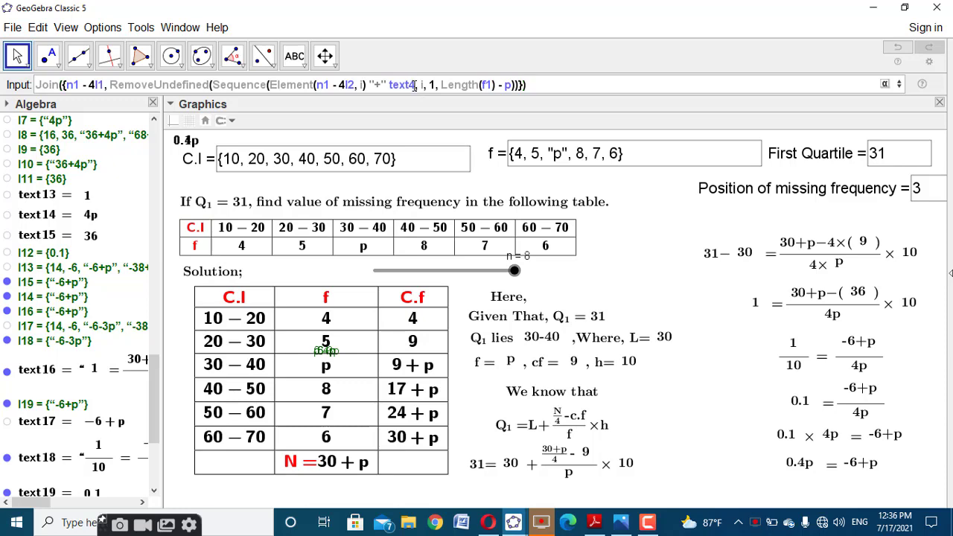
pyautogui.press('BackSpace')
pyautogui.press('BackSpace')
pyautogui.press('BackSpace')
pyautogui.press('BackSpace')
pyautogui.press('BackSpace')
pyautogui.press('BackSpace')
pyautogui.press('BackSpace')
pyautogui.press('BackSpace')
pyautogui.press('BackSpace')
pyautogui.press('BackSpace')
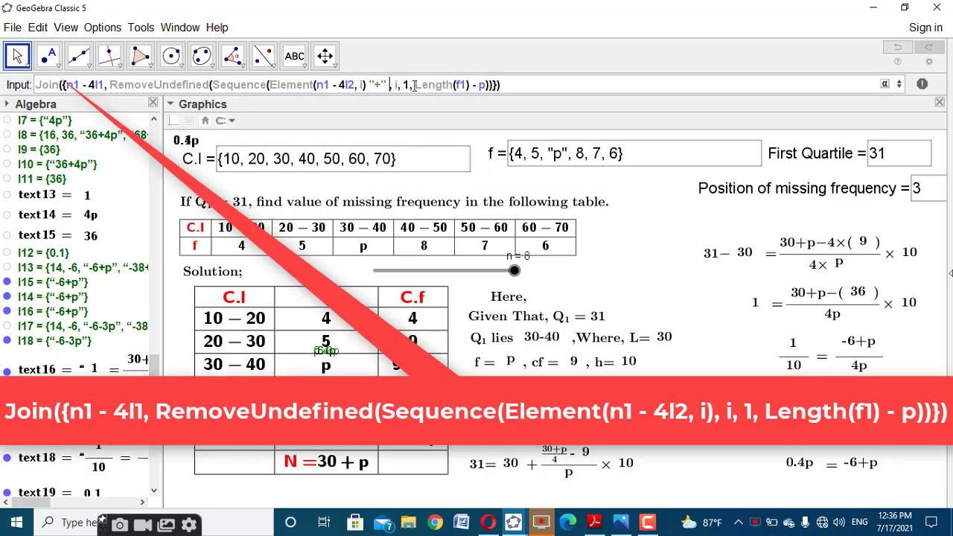
pyautogui.press('BackSpace')
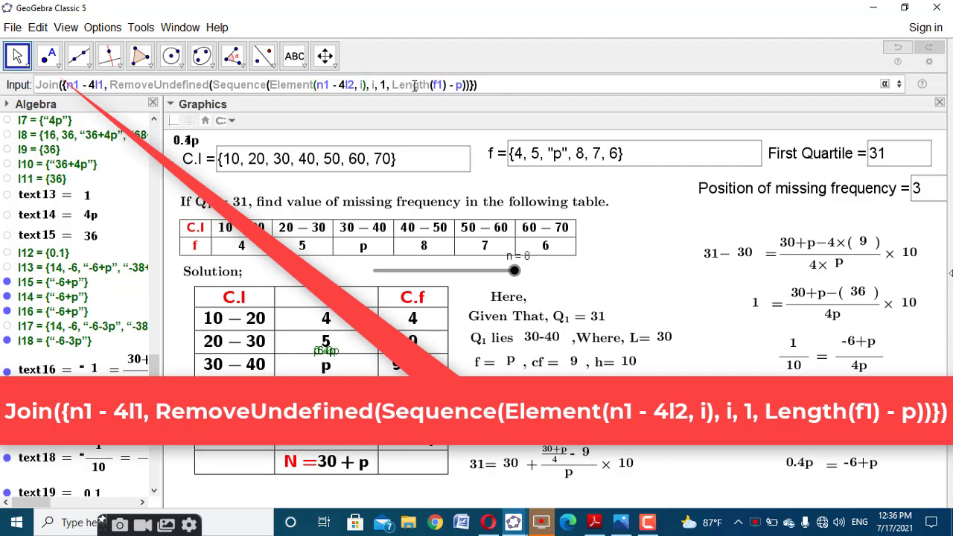
pyautogui.press('Return')
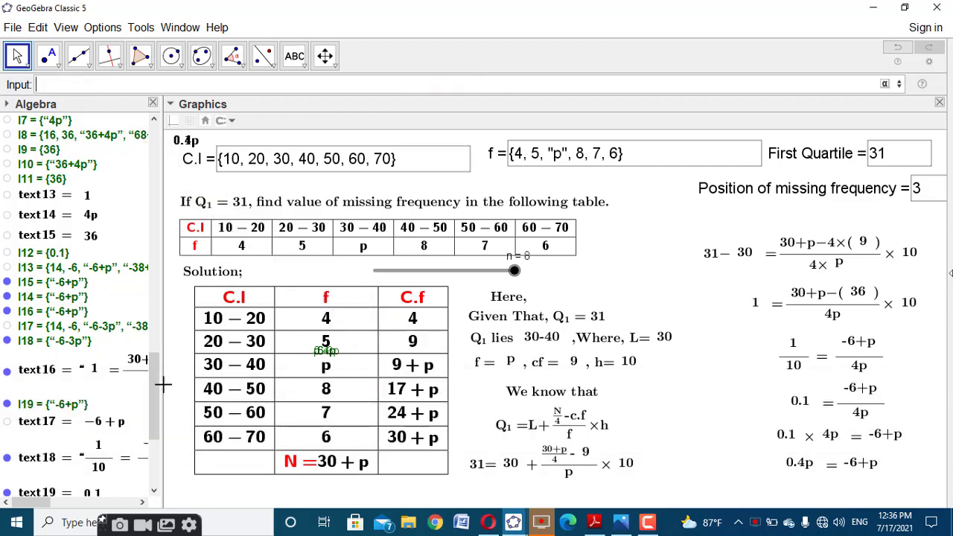
# Create the list RemoveUndefined(Sequence(If(Element(d1, i) ≤ q1 < Element(d1, i + 1), Element(l23, i - 1)), i, 1, Length(l23))).
pyautogui.scroll(-5, 153, 385)
pyautogui.scroll(5, 152, 385)
pyautogui.click(431, 85)
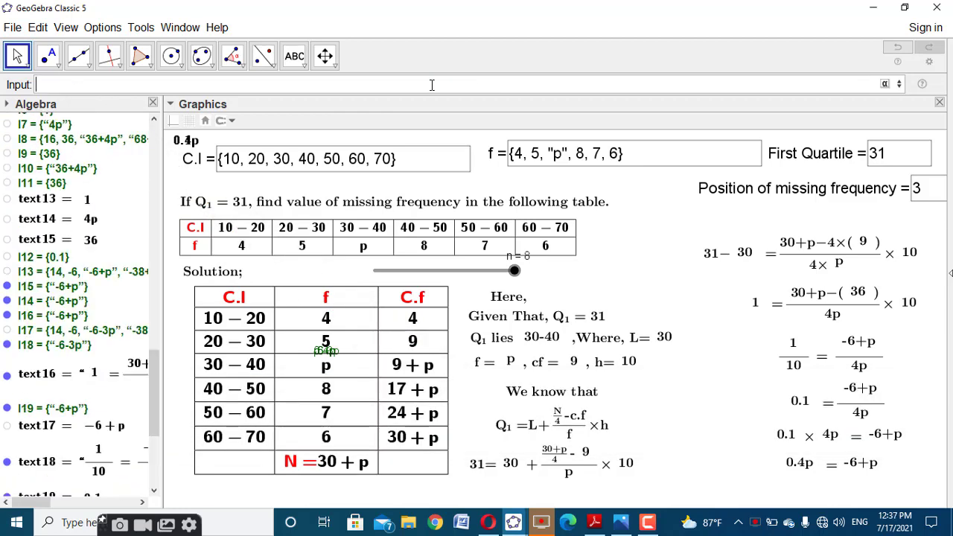
pyautogui.write('RemoveUndefined(Sequence(If(Element(d1, i) ≤ q1 < Element(d1, i + 1), Element(l13, i - 1) "+" text4), i, 1, Length(l13)))')
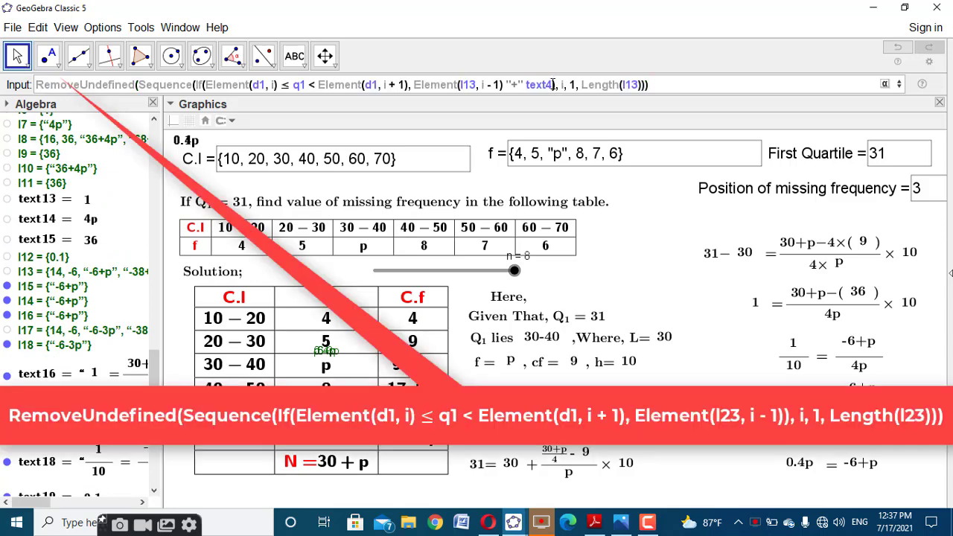
pyautogui.press('BackSpace')
pyautogui.press('BackSpace')
pyautogui.press('BackSpace')
pyautogui.press('BackSpace')
pyautogui.press('BackSpace')
pyautogui.press('BackSpace')
pyautogui.press('BackSpace')
pyautogui.press('BackSpace')
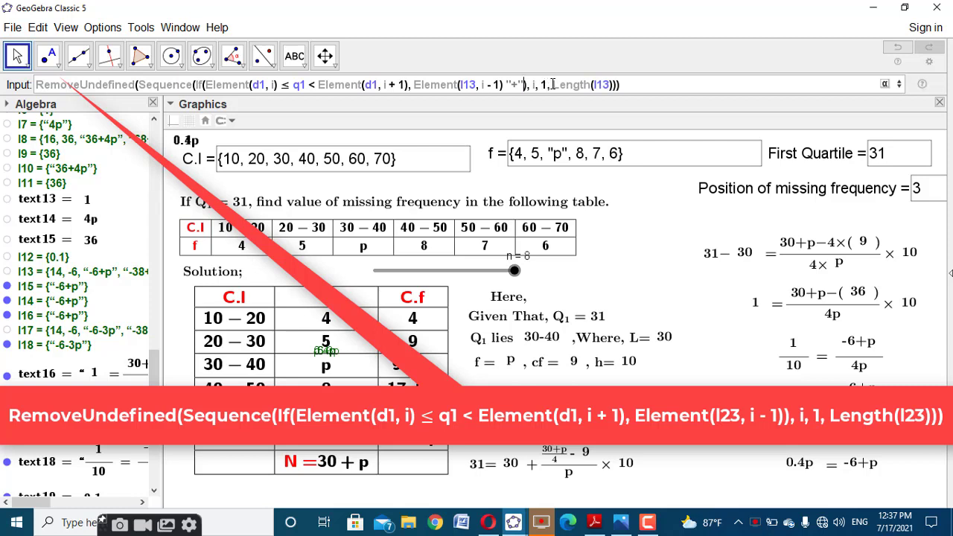
pyautogui.press('BackSpace')
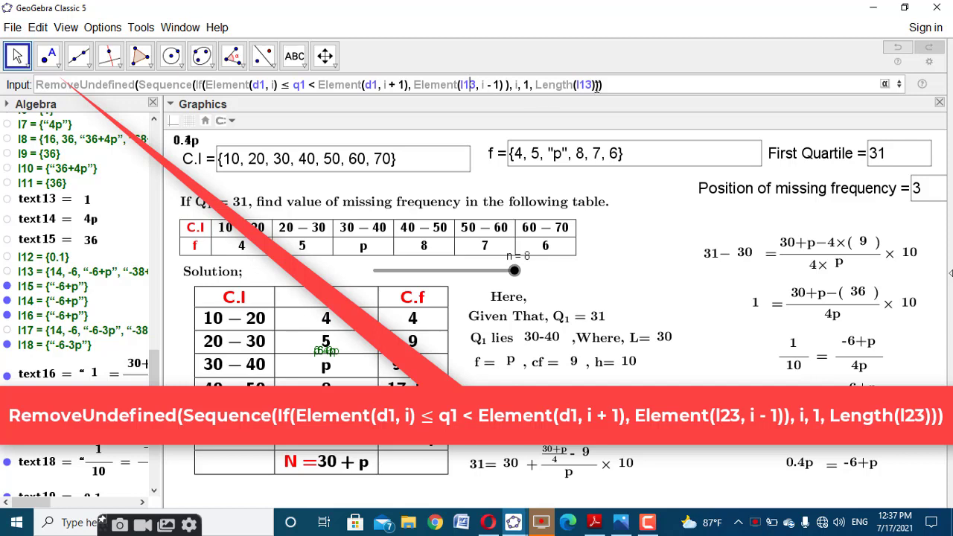
pyautogui.moveTo(601, 85); pyautogui.dragTo(3, 78)
pyautogui.press('BackSpace')
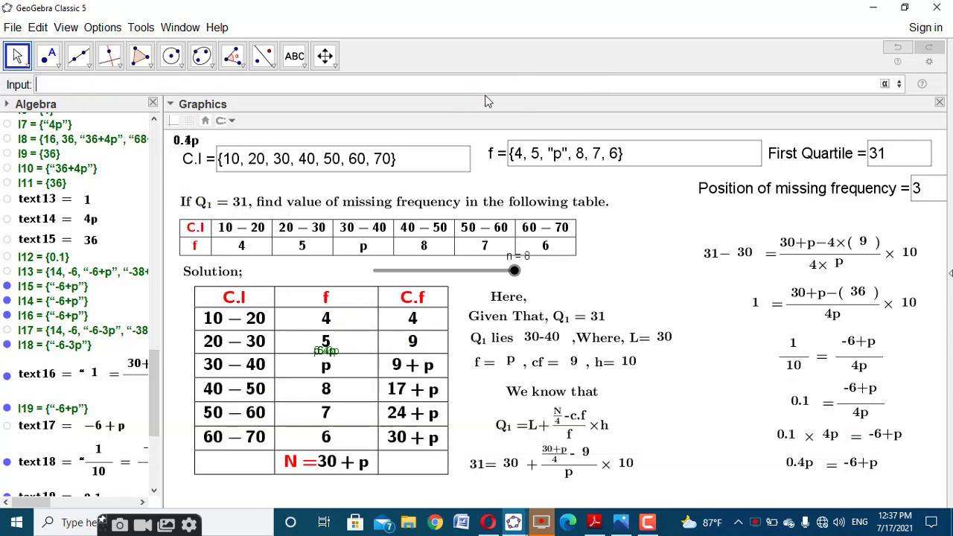
pyautogui.moveTo(158, 373); pyautogui.dragTo(157, 420)
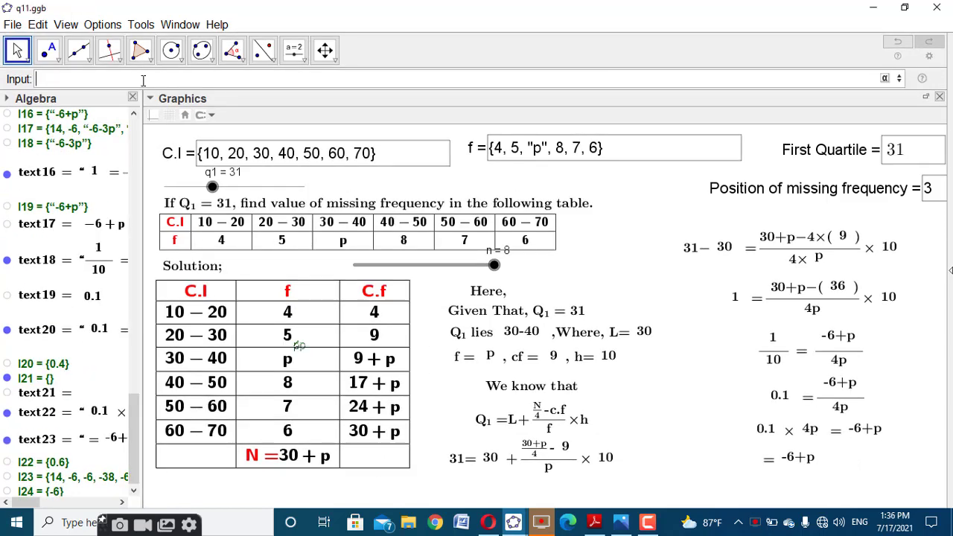
# Create a list with the expression l20*f_2 and hide it in the graphics.
pyautogui.write('l2')
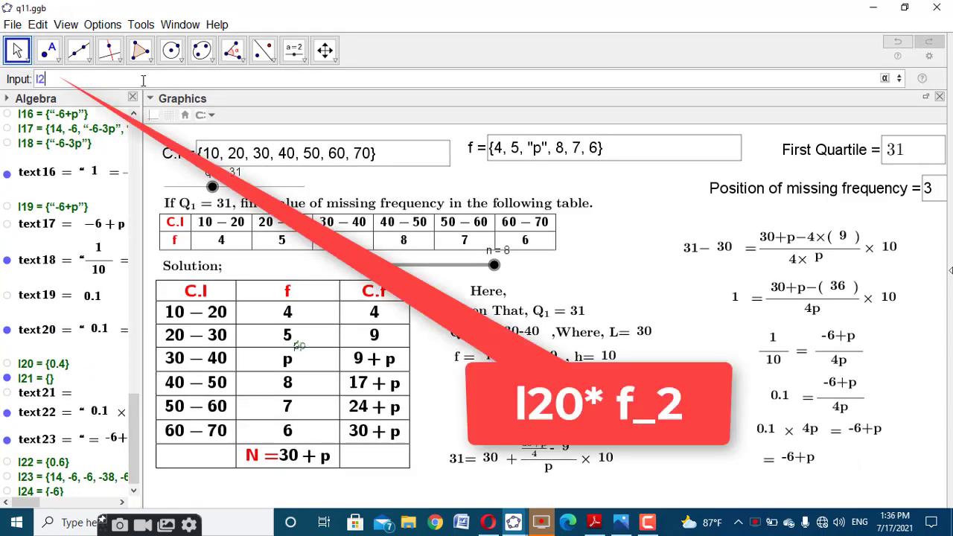
pyautogui.write('0*f_2')
pyautogui.press('Return')
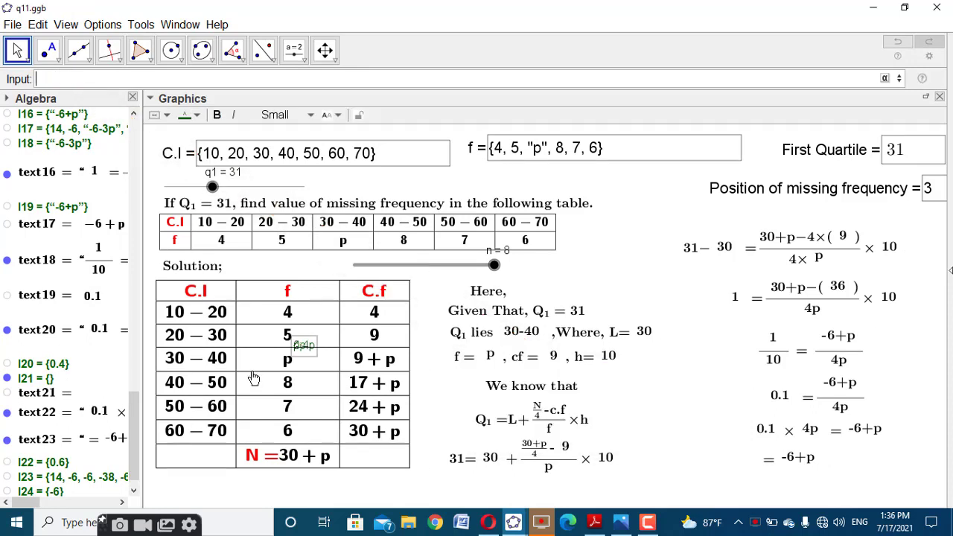
pyautogui.scroll(-1, 137, 406)
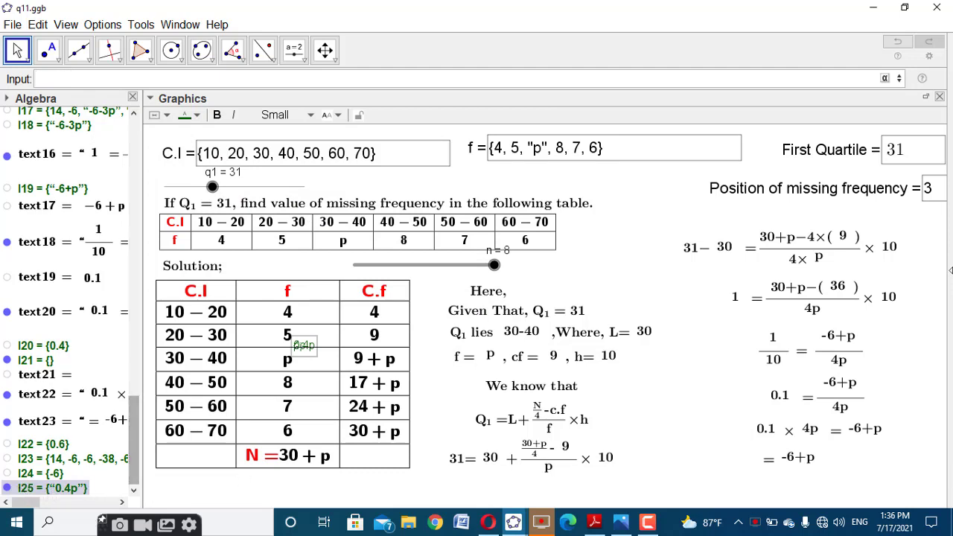
pyautogui.click(12, 490)
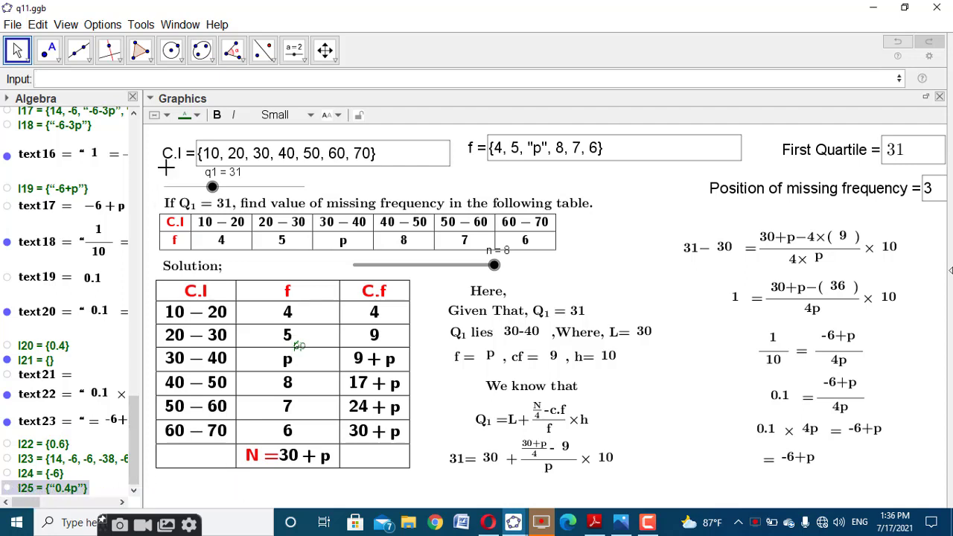
# Begin a two-argument If command with the condition a==1 ∧ b==1.
pyautogui.click(220, 83)
pyautogui.write('If')
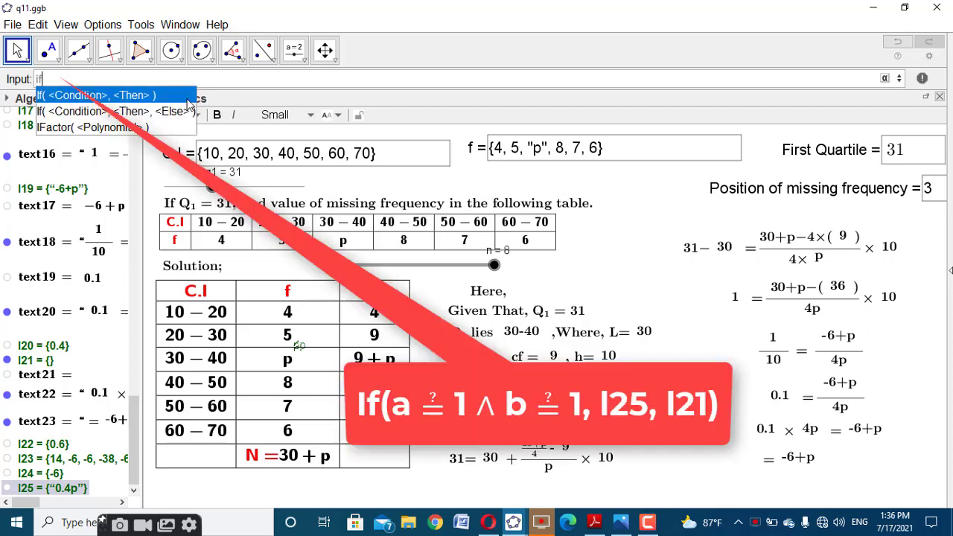
pyautogui.click(183, 96)
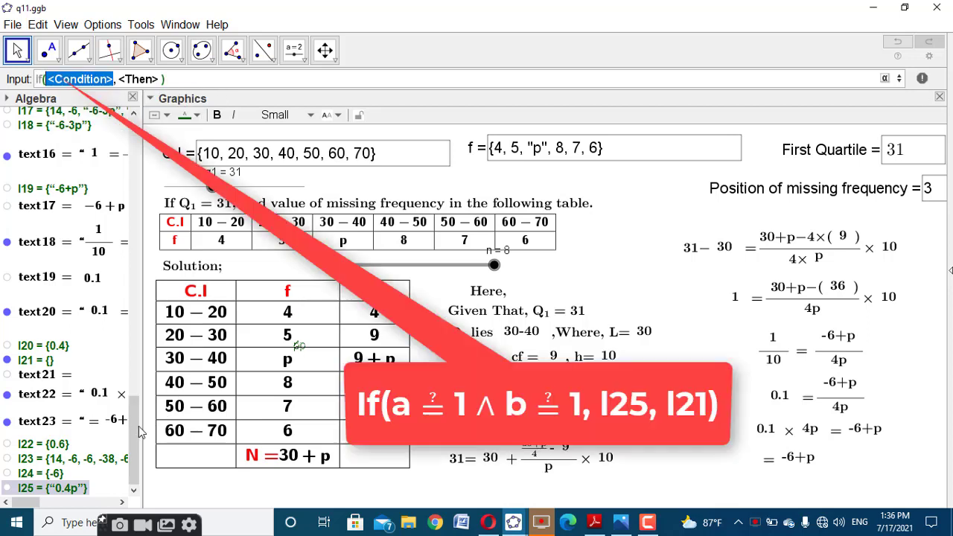
pyautogui.moveTo(134, 430); pyautogui.dragTo(106, 259)
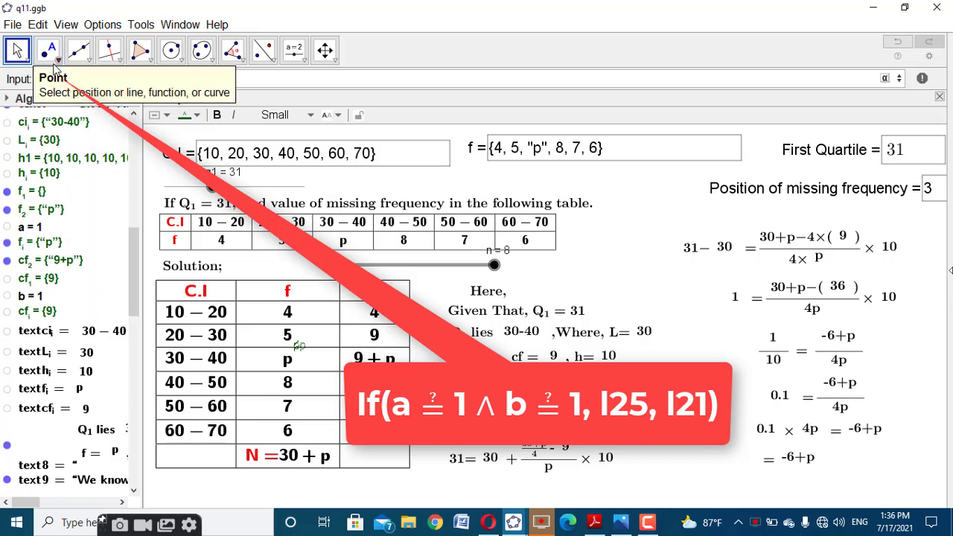
pyautogui.write('a==1, <Then> )')
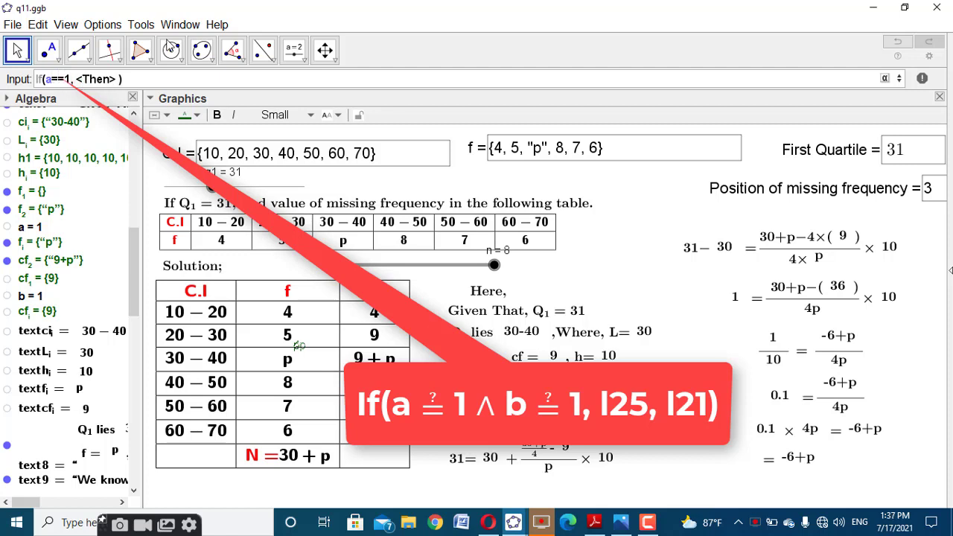
pyautogui.click(885, 79)
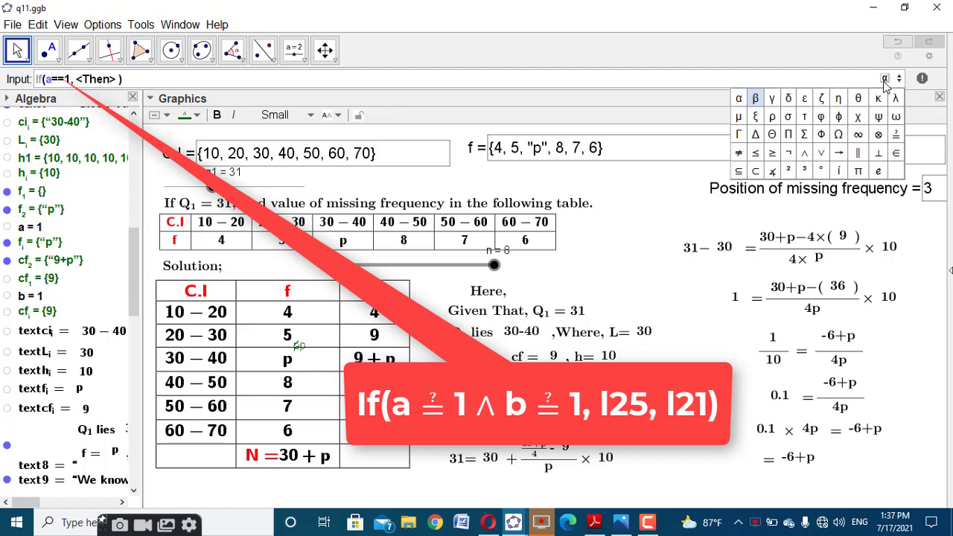
pyautogui.click(804, 153)
pyautogui.write('b')
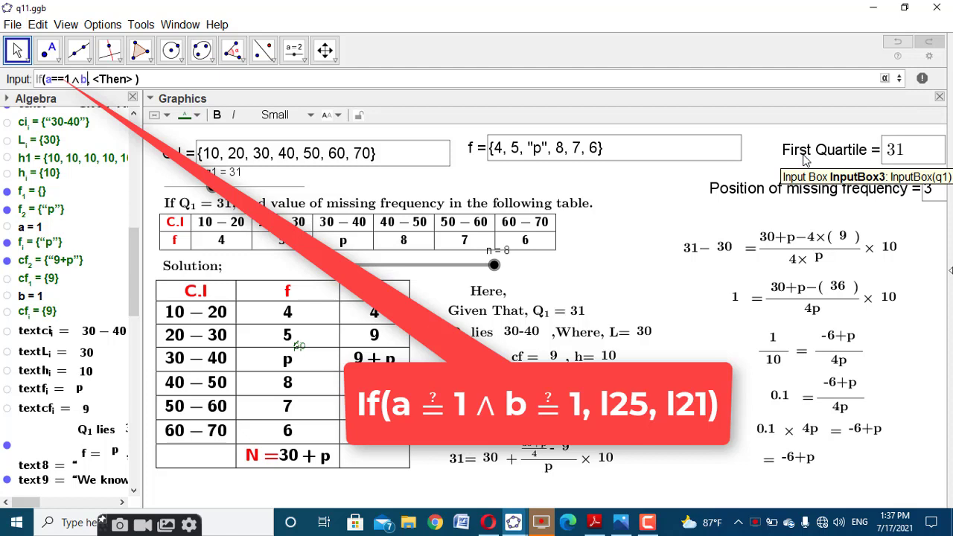
pyautogui.write('==1')
pyautogui.press('Tab')
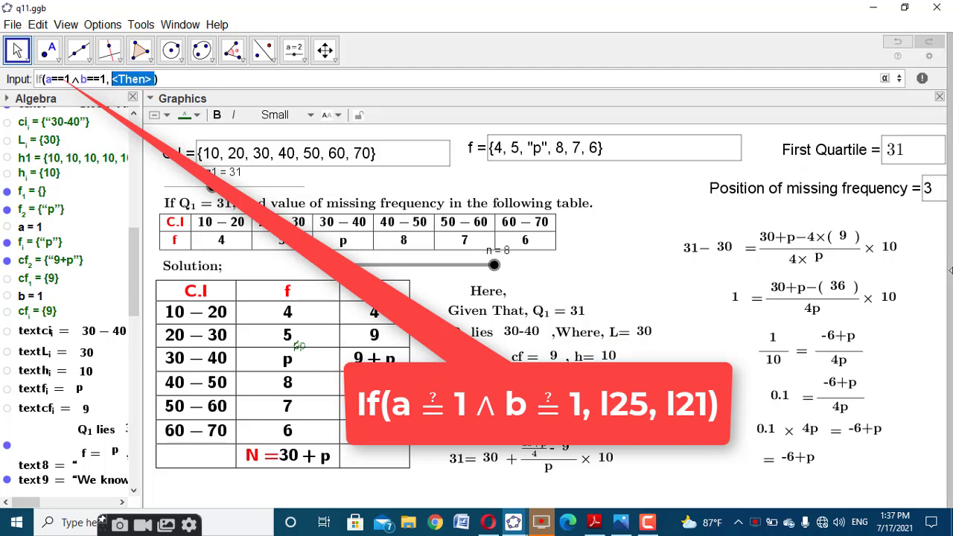
# Complete the If command with l25 as the result and l21 as the alternative, create the list and hide it.
pyautogui.moveTo(131, 261); pyautogui.dragTo(135, 433)
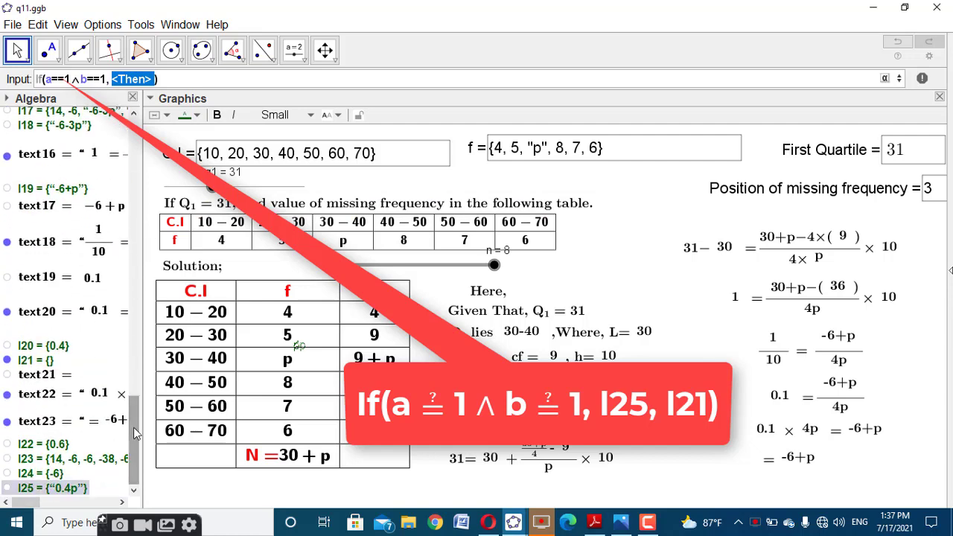
pyautogui.write('l25')
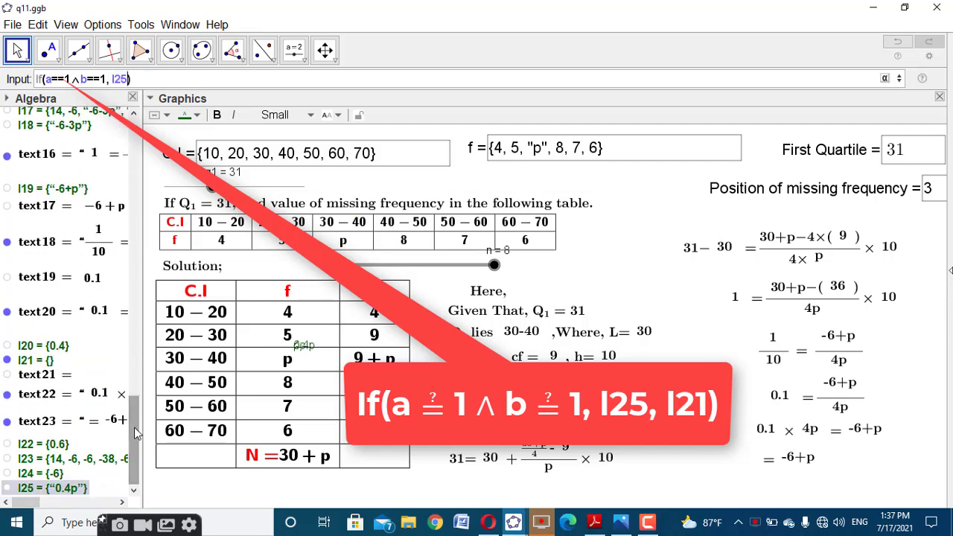
pyautogui.write(',l21')
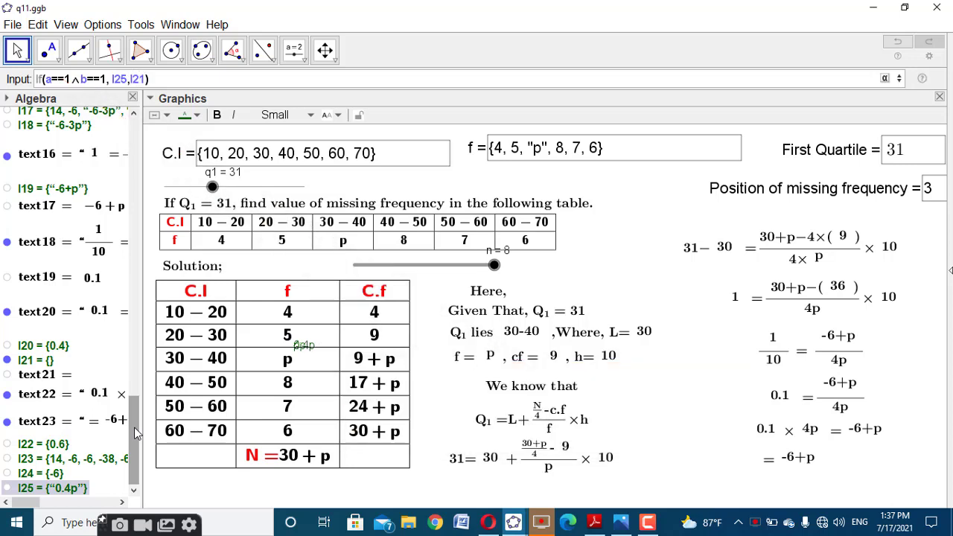
pyautogui.press('Return')
pyautogui.scroll(-1, 136, 445)
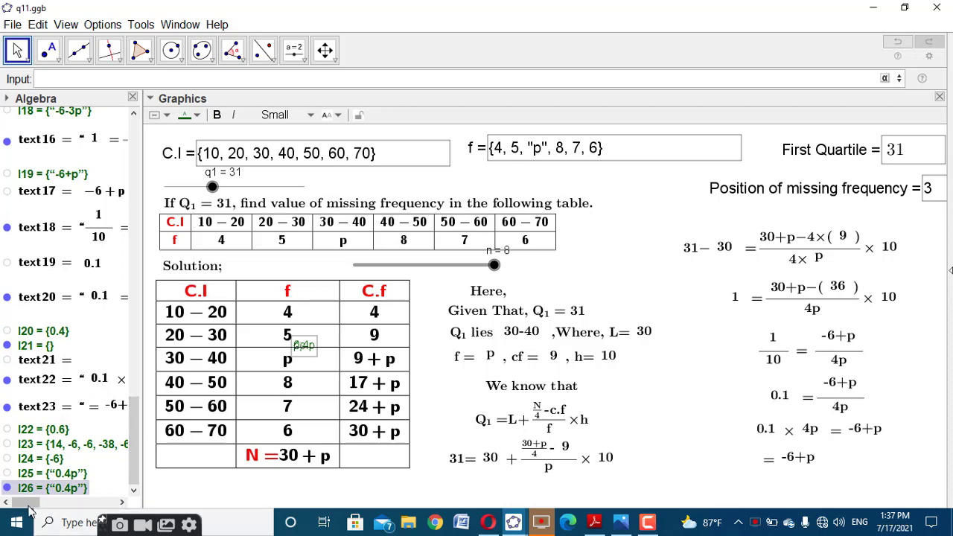
pyautogui.click(7, 488)
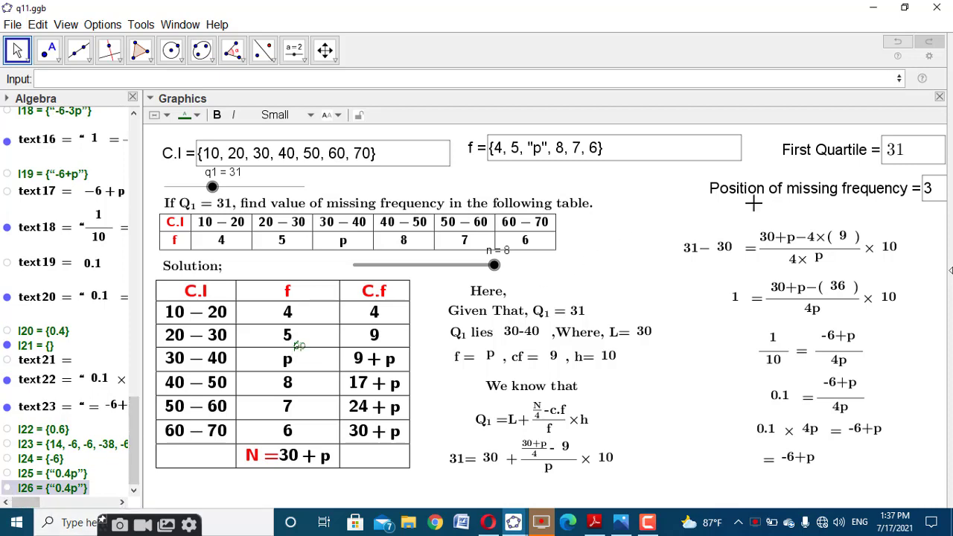
# Set the First Quartile value to 25 to test the worksheet with another class.
pyautogui.click(904, 153)
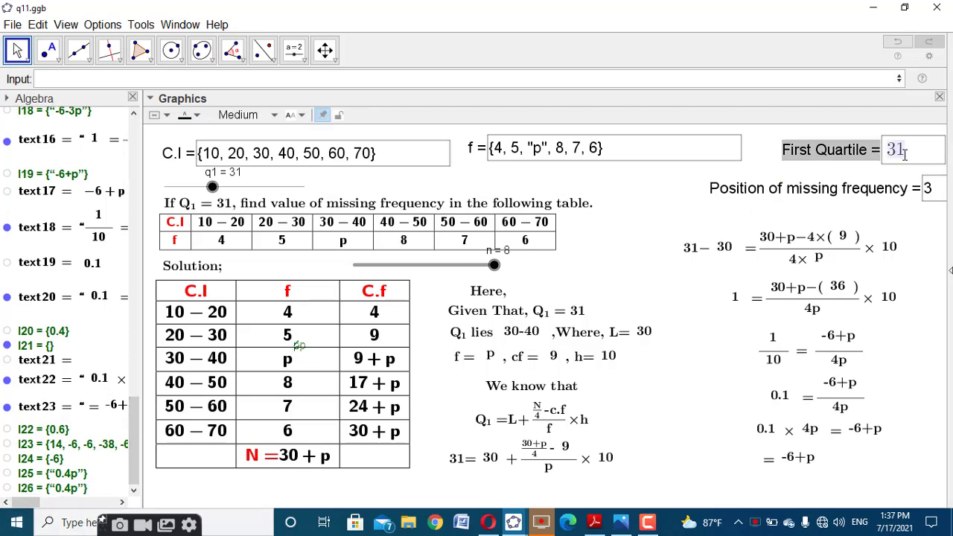
pyautogui.write('25')
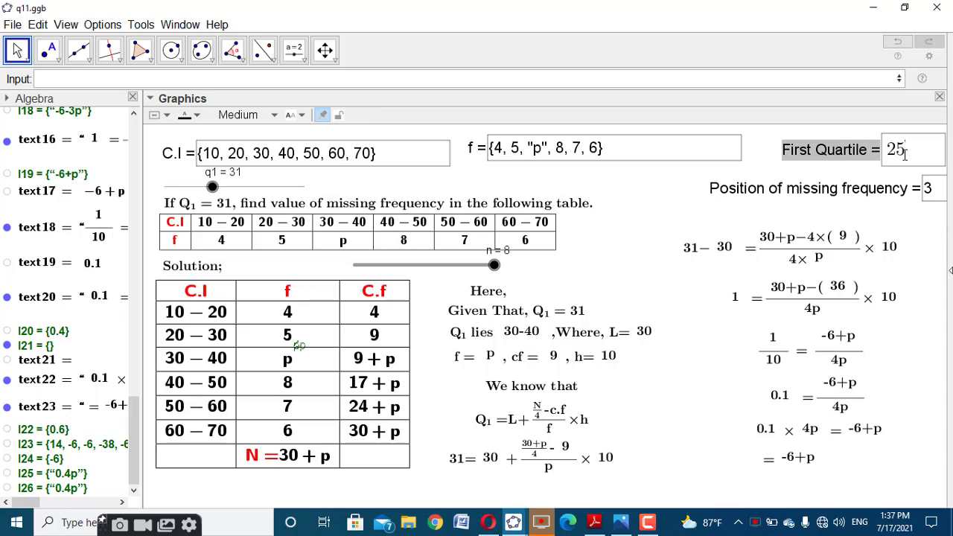
pyautogui.press('Return')
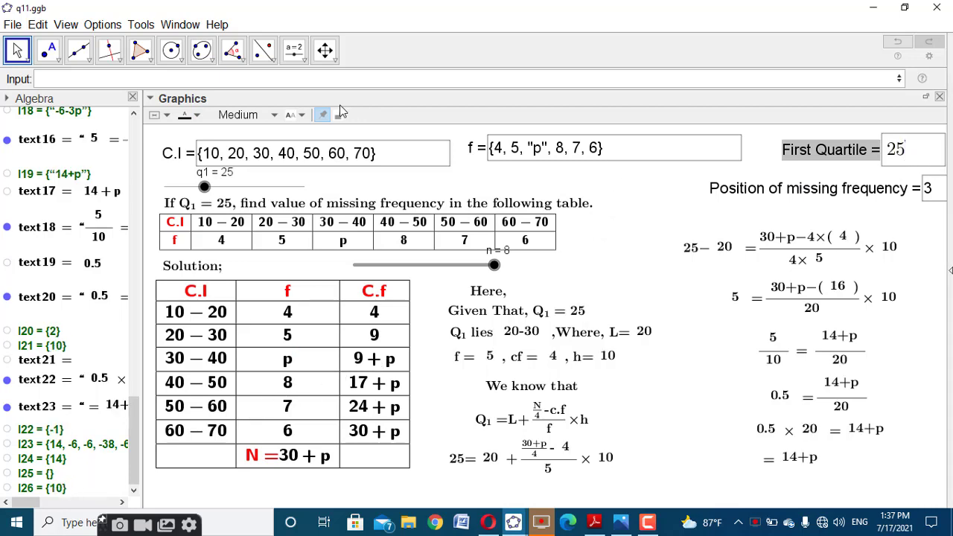
pyautogui.click(353, 81)
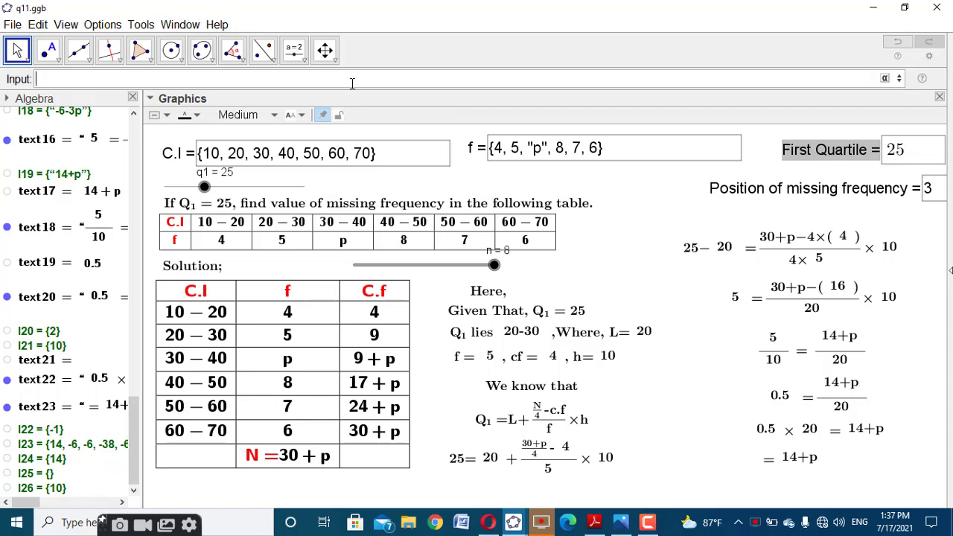
# Create a list with the expression l24-l21.
pyautogui.click(116, 79)
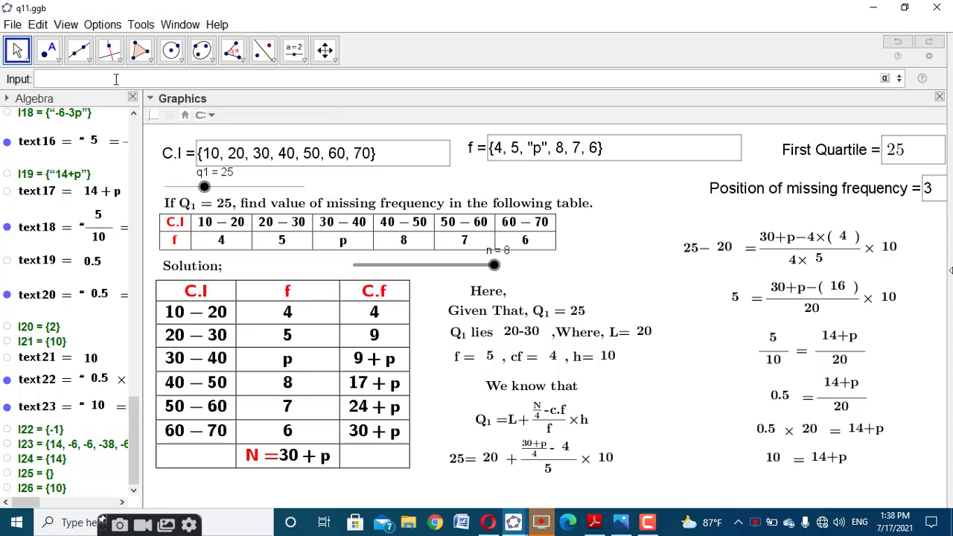
pyautogui.write('l24')
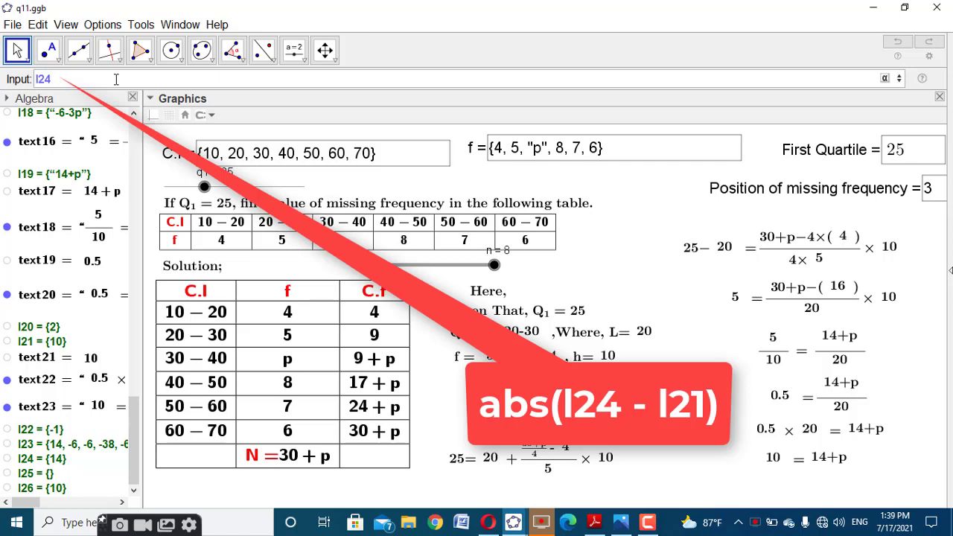
pyautogui.write('-l21')
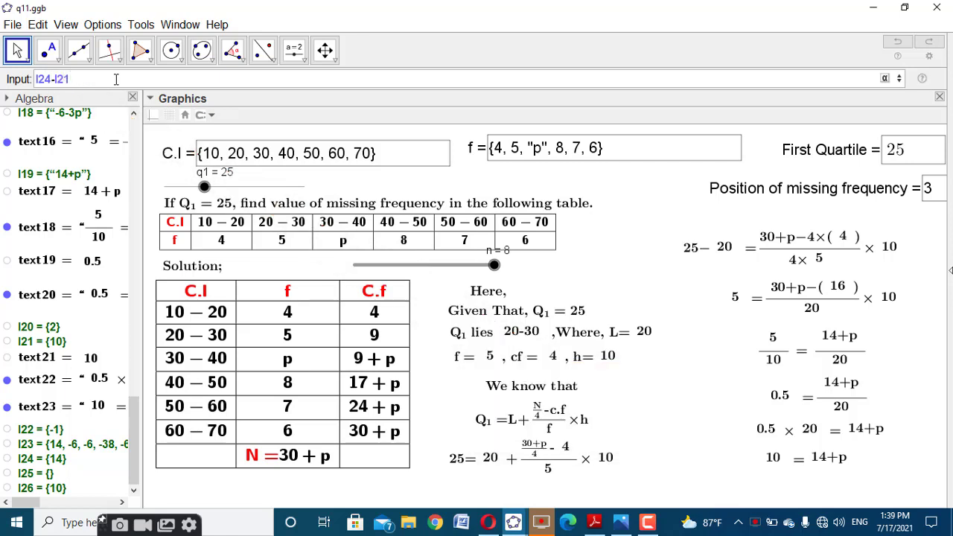
pyautogui.press('Return')
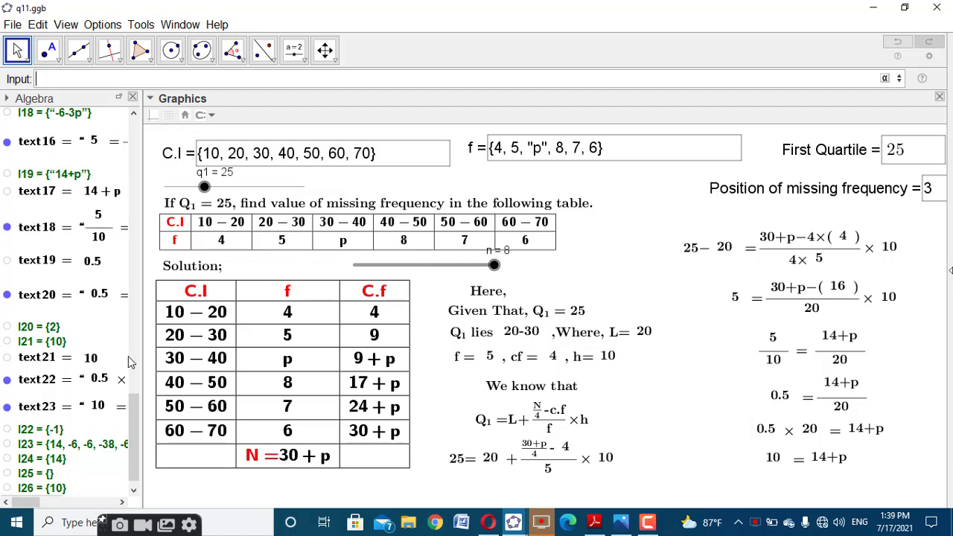
pyautogui.scroll(-1, 130, 417)
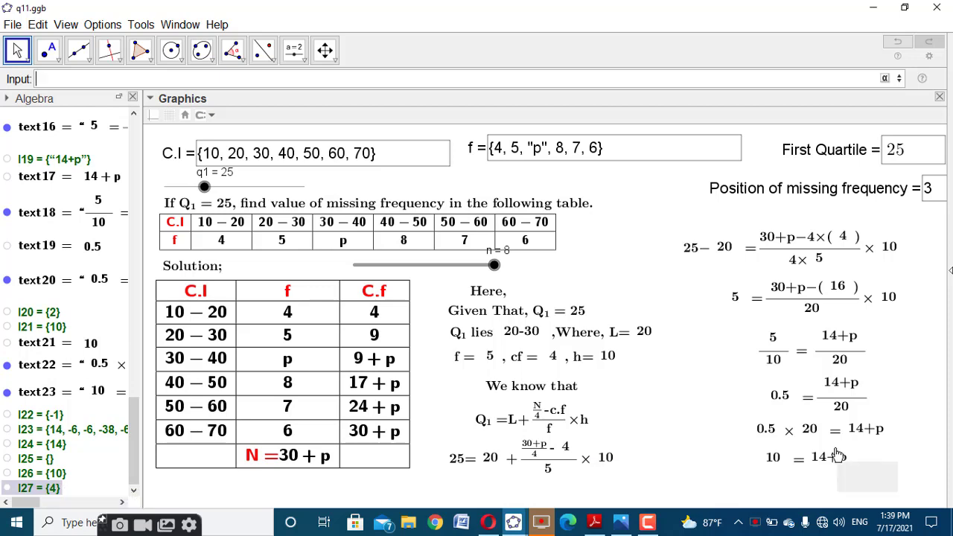
# Set the First Quartile value to 31.
pyautogui.click(914, 153)
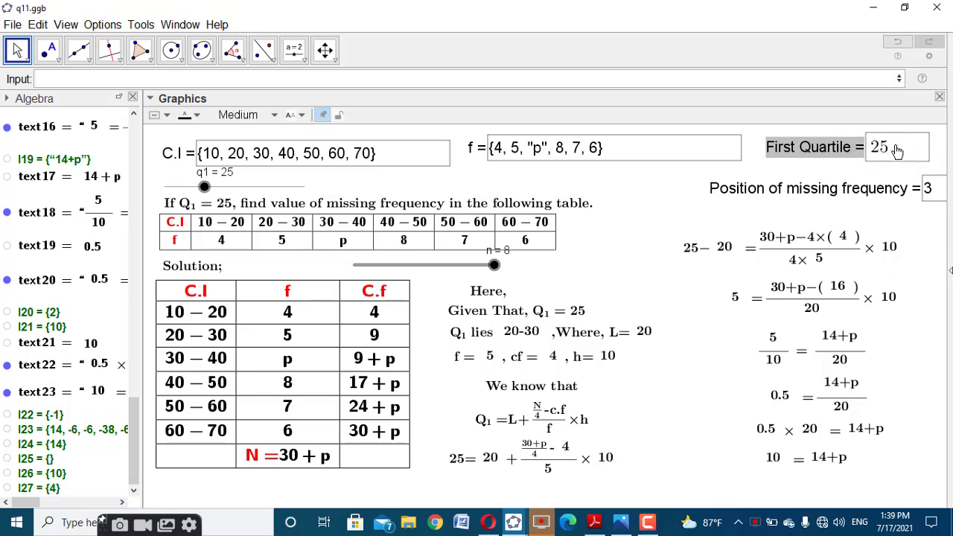
pyautogui.click(892, 154)
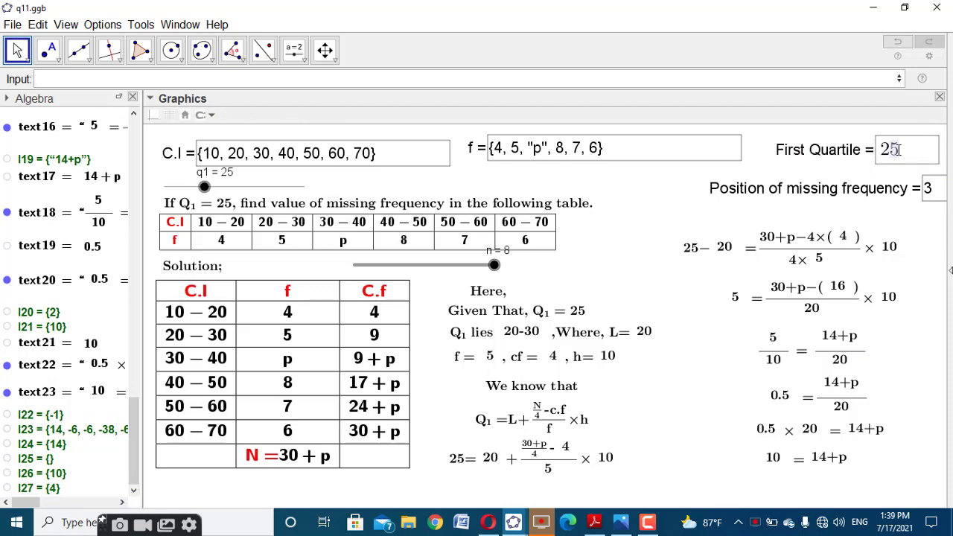
pyautogui.moveTo(900, 149); pyautogui.dragTo(880, 147)
pyautogui.write('31')
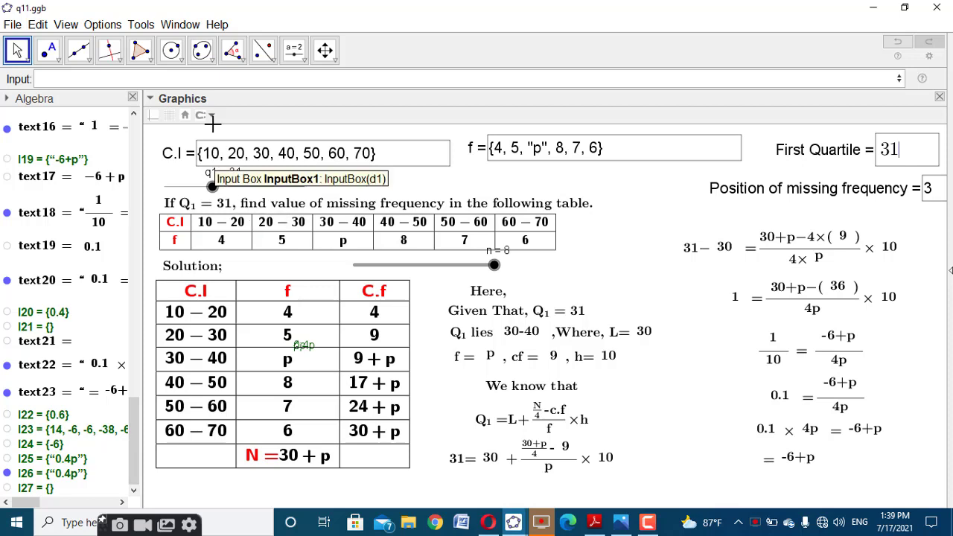
# Create a table text from list l26 with the command TableText(l26).
pyautogui.click(232, 81)
pyautogui.write('t')
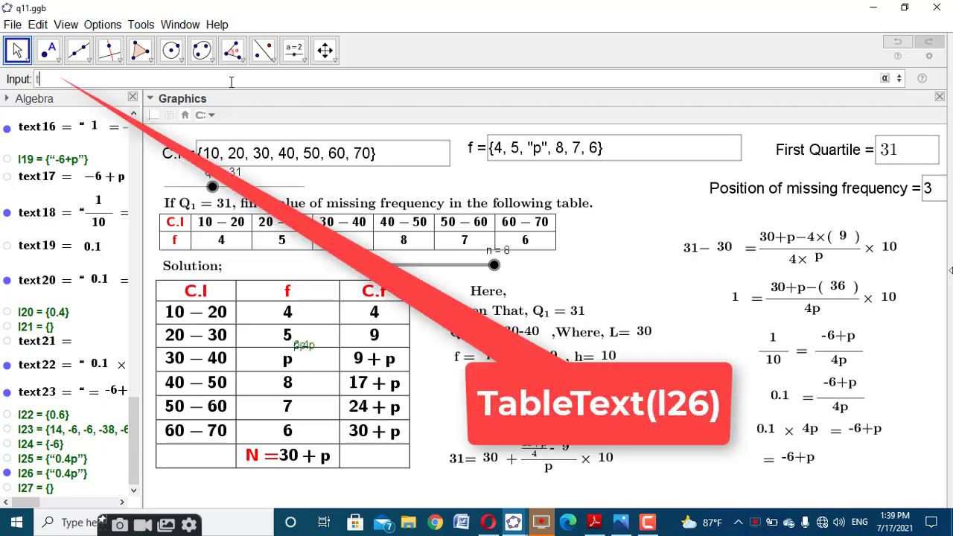
pyautogui.write('ablete')
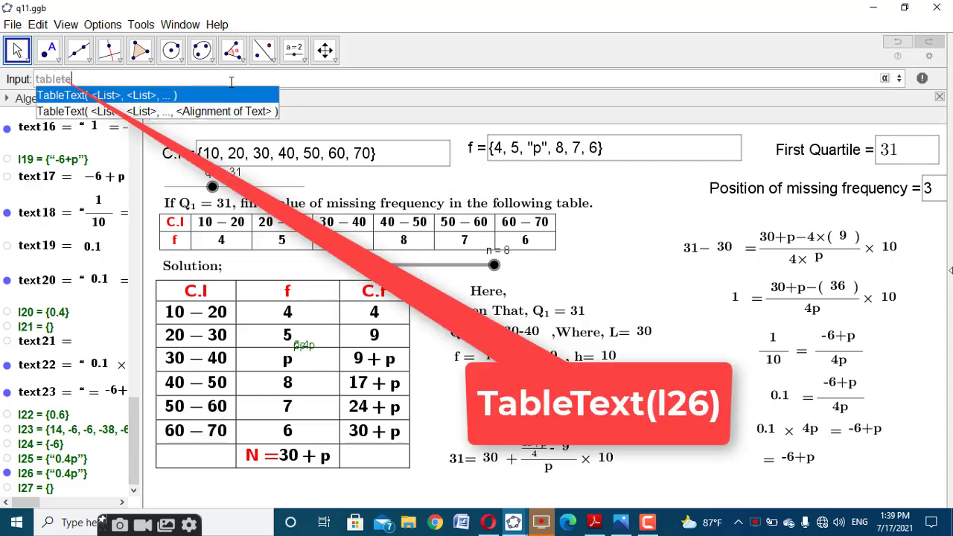
pyautogui.write('xt(l26)')
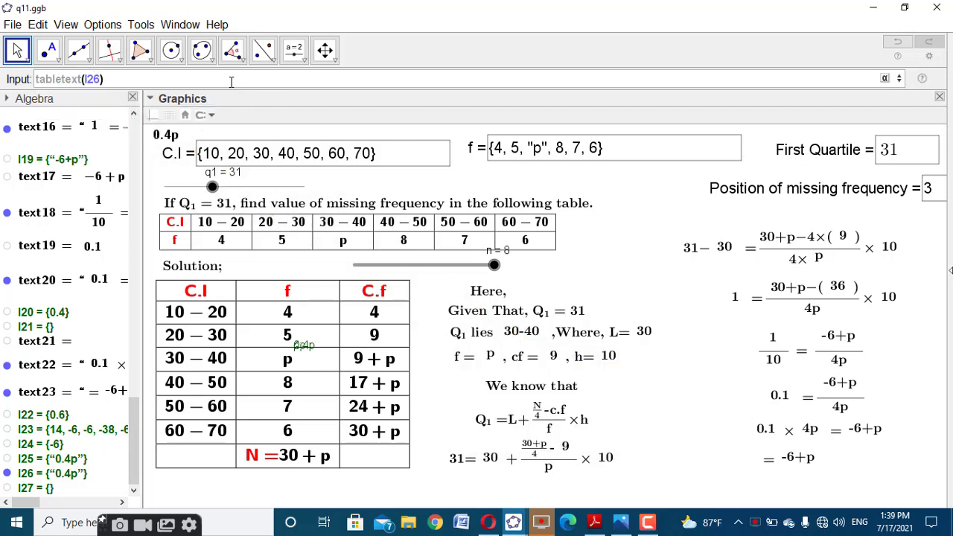
pyautogui.press('Return')
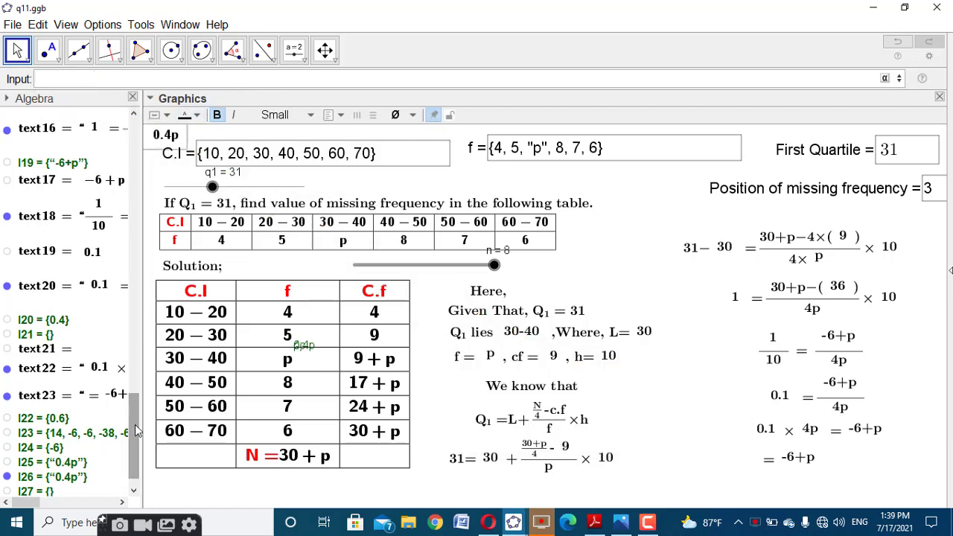
pyautogui.scroll(-1, 138, 395)
# Edit the last equation text (text23) so that text24 replaces text21 before the equals sign.
pyautogui.click(773, 462)
pyautogui.rightClick(773, 463)
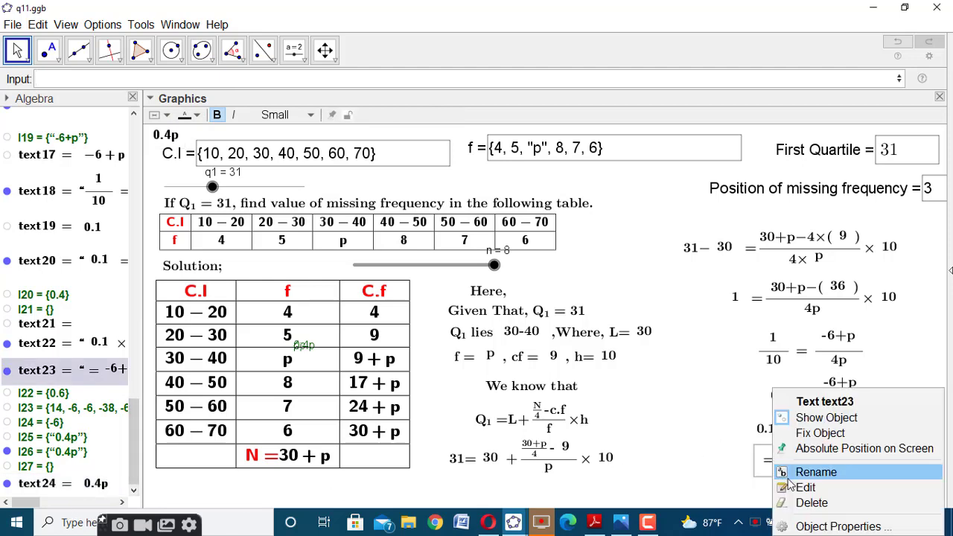
pyautogui.click(792, 485)
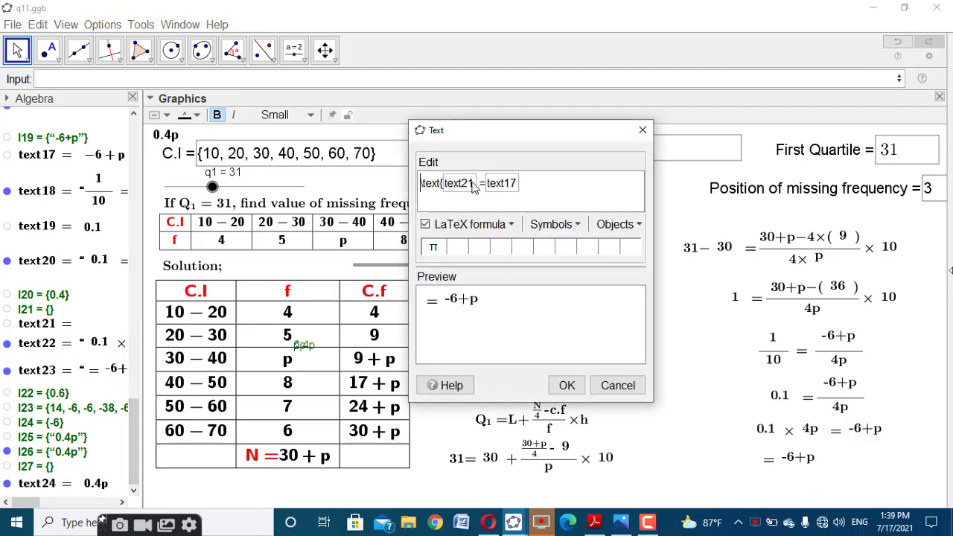
pyautogui.moveTo(474, 182); pyautogui.dragTo(469, 183)
pyautogui.write('6')
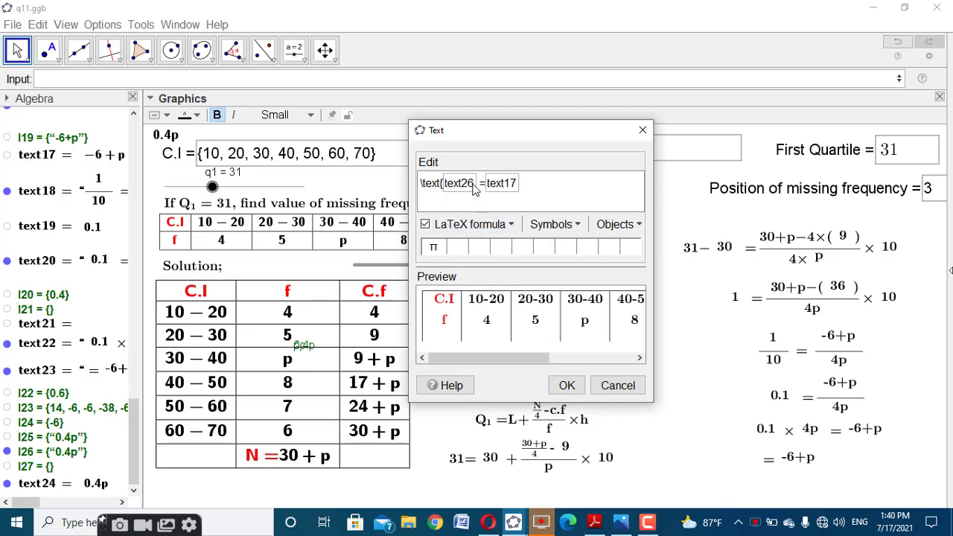
pyautogui.press('BackSpace')
pyautogui.write('4')
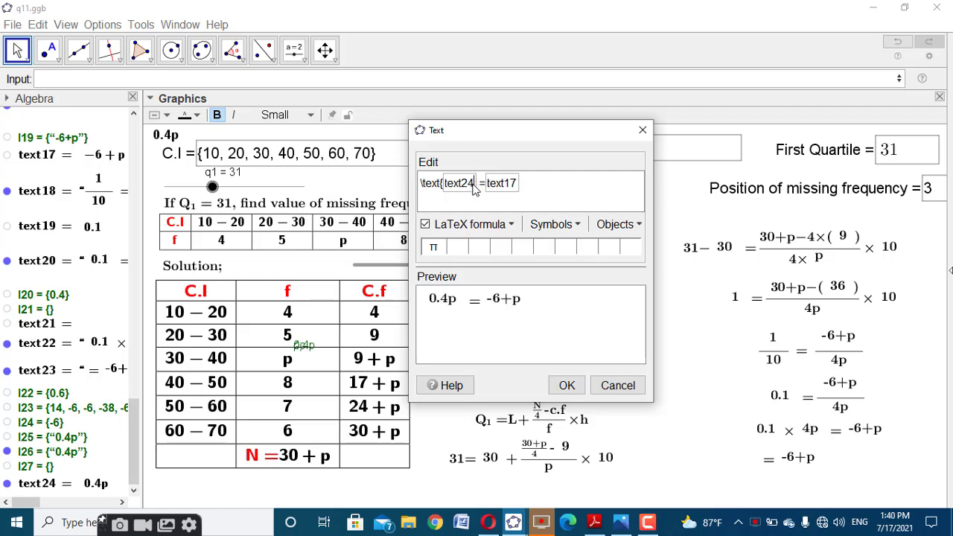
pyautogui.click(566, 385)
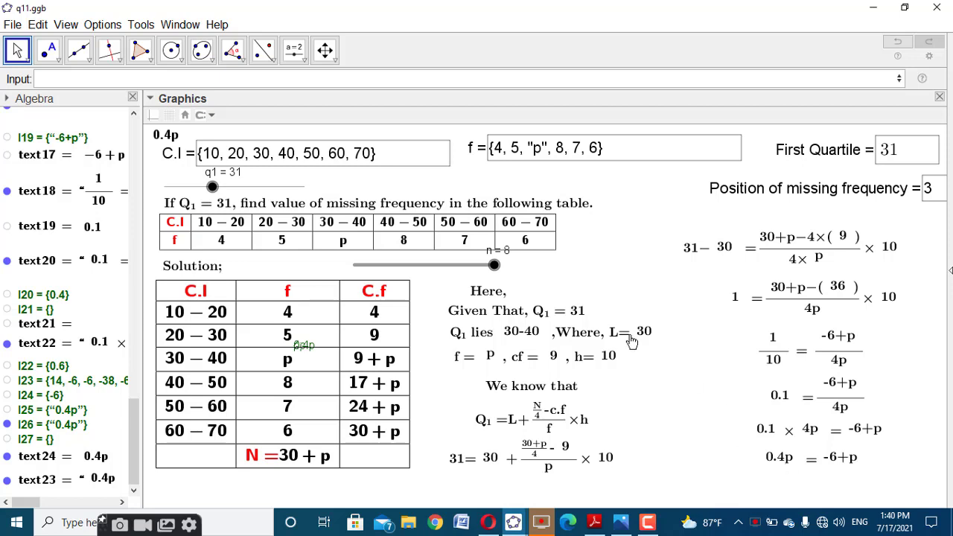
# Create a list with the expression abs(l24/(1-l20)).
pyautogui.click(488, 81)
pyautogui.write('1')
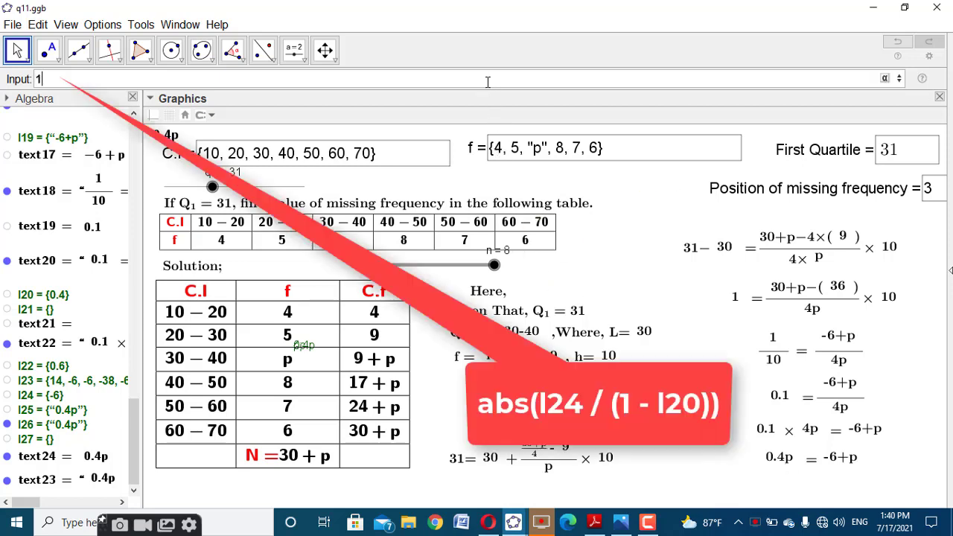
pyautogui.write('-')
pyautogui.write('l20)')
pyautogui.press('Home')
pyautogui.write('(')
pyautogui.press('Home')
pyautogui.write('l24/')
pyautogui.press('Right')
pyautogui.press('Right')
pyautogui.press('End')
pyautogui.write(')')
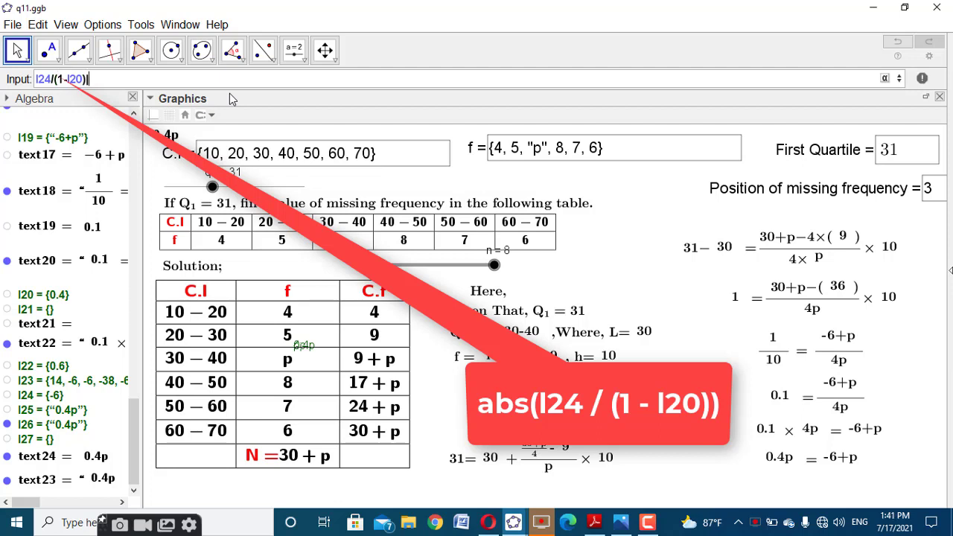
pyautogui.press('Home')
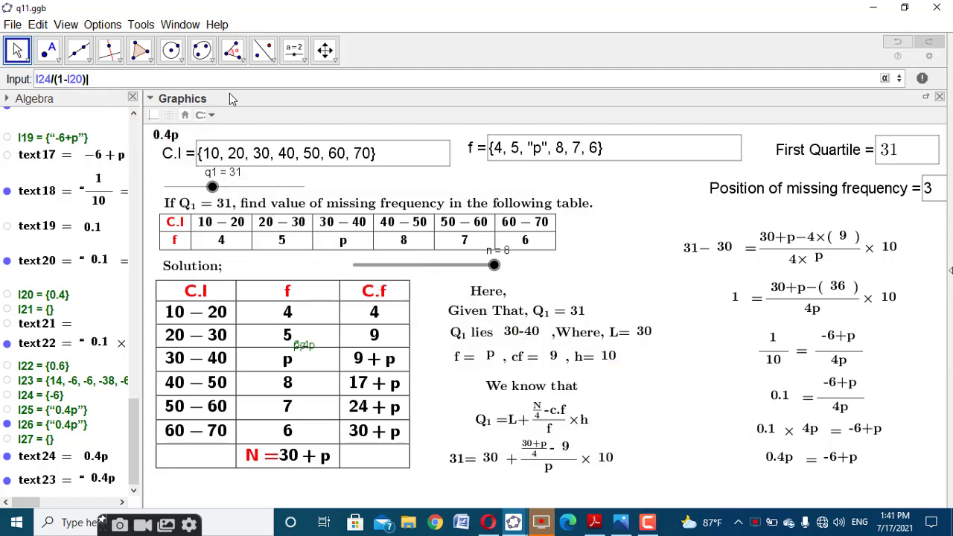
pyautogui.hotkey('ctrl', 'a')
pyautogui.press('BackSpace')
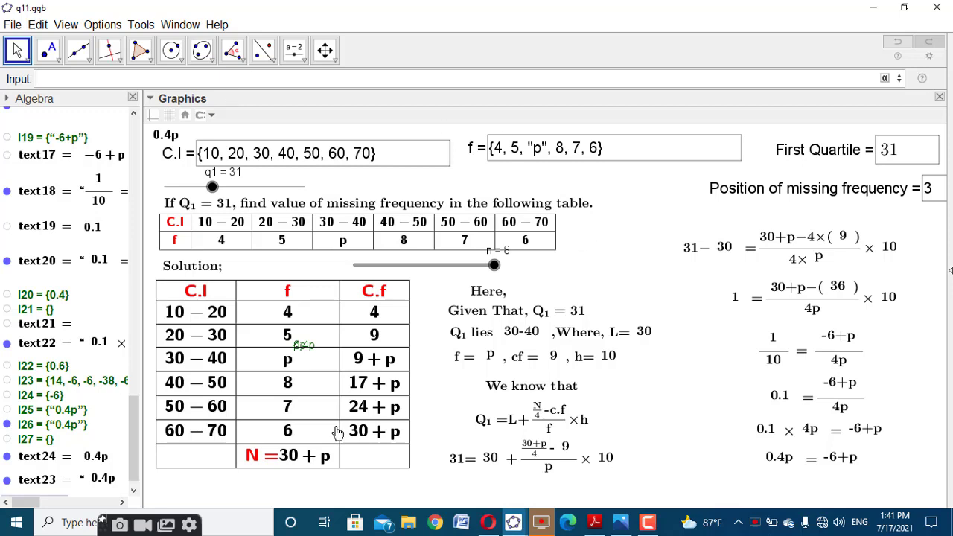
pyautogui.scroll(-1, 137, 414)
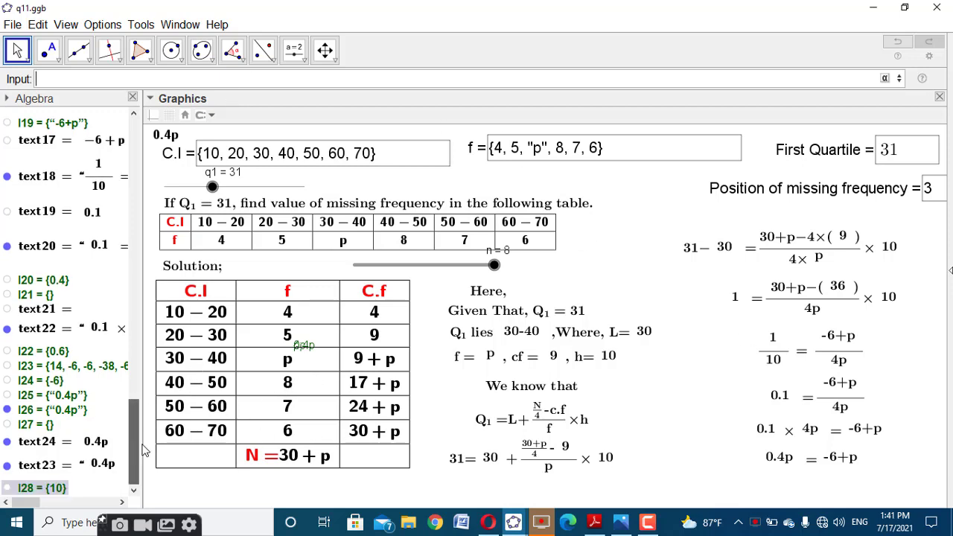
# Copy the definition of list l26 and create a new conditional list from it, If(a ≟ 1 ∧ b ≟ 1, l28, l27).
pyautogui.doubleClick(53, 417)
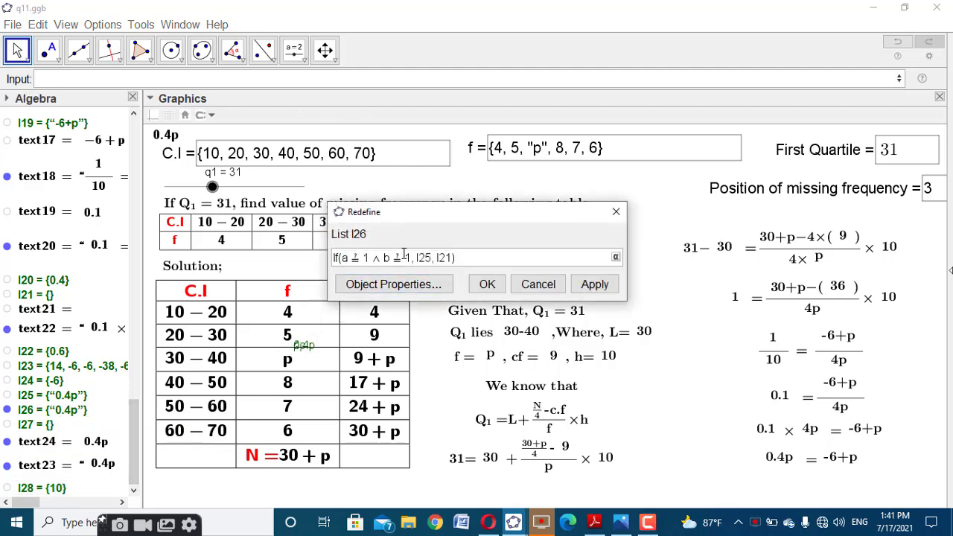
pyautogui.tripleClick(404, 257)
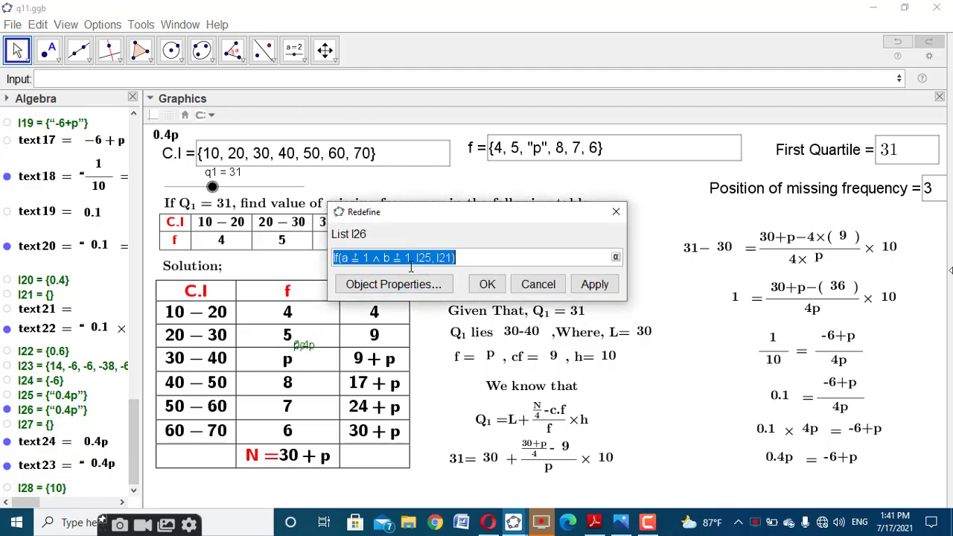
pyautogui.click(487, 284)
pyautogui.click(446, 79)
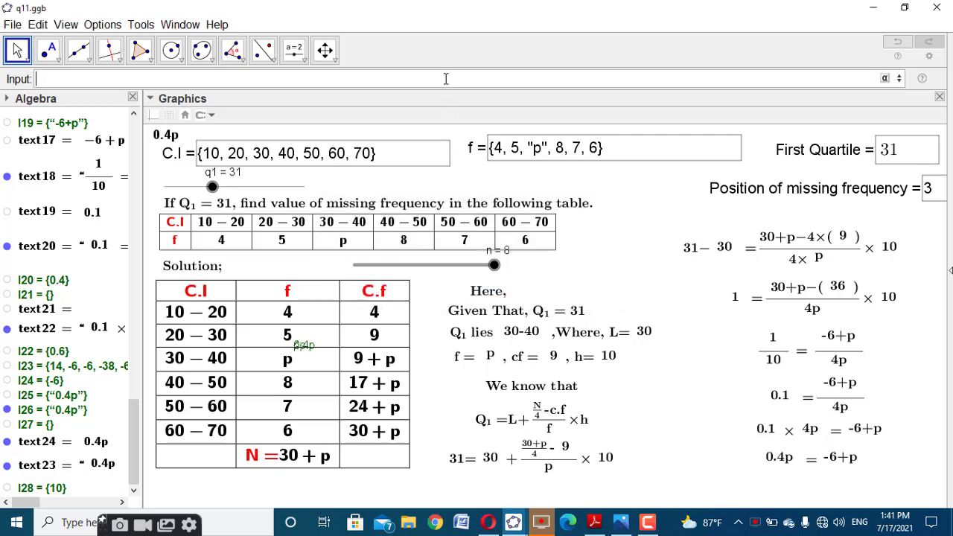
pyautogui.write('If(a ≟ 1 ∧ b ≟ 1, l25, l21)')
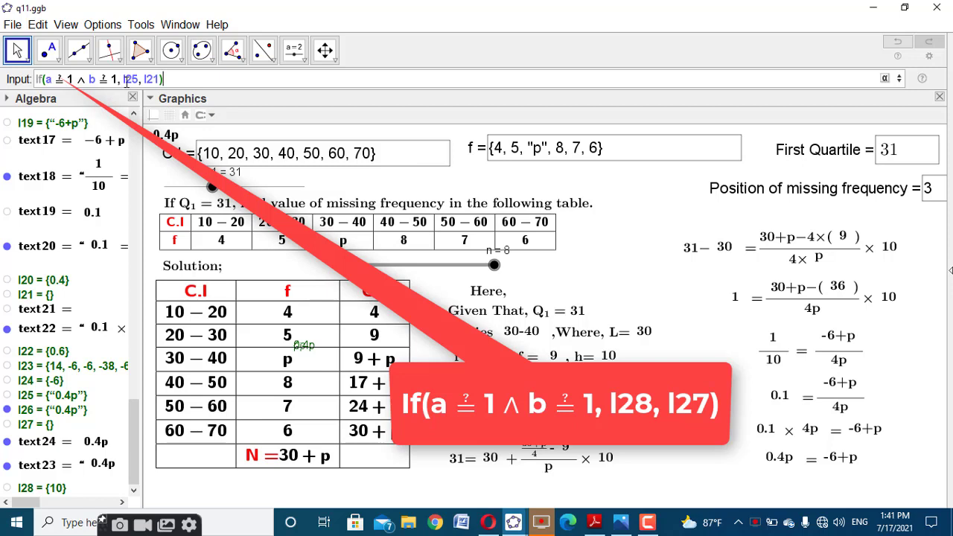
pyautogui.doubleClick(134, 81)
pyautogui.write('8')
pyautogui.moveTo(152, 79); pyautogui.dragTo(159, 80)
pyautogui.write('7')
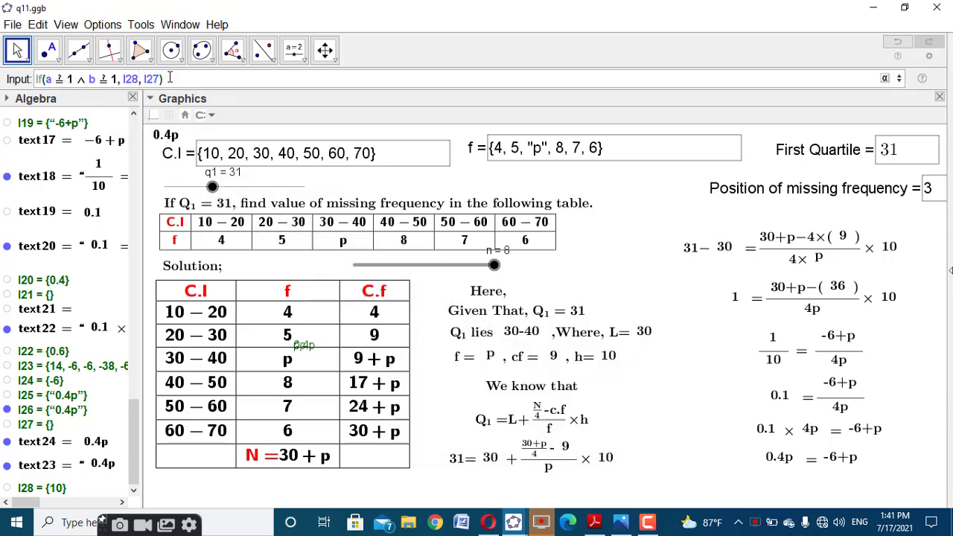
pyautogui.press('Return')
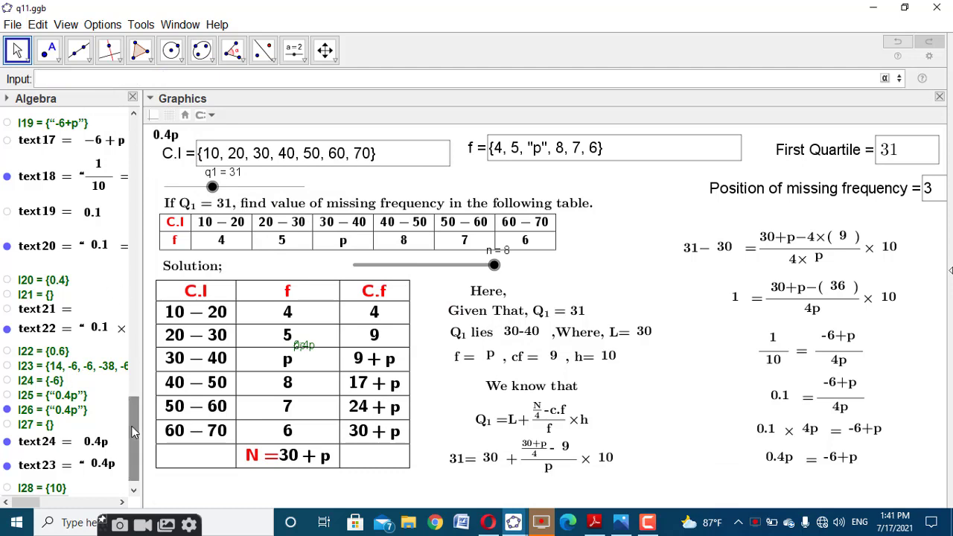
pyautogui.scroll(-1, 134, 465)
# Test the new conditional list with the First Quartile set to 25, and return the value to 31.
pyautogui.click(906, 155)
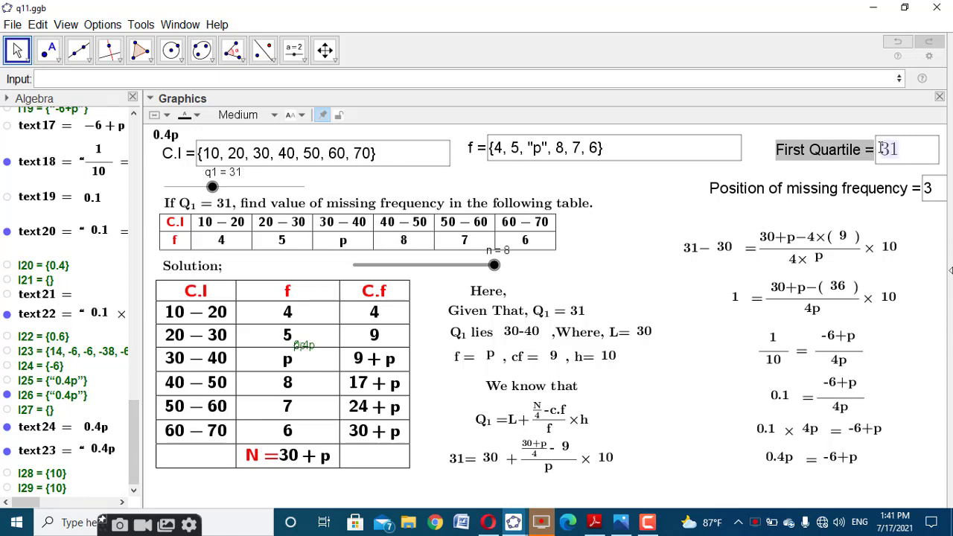
pyautogui.write('25')
pyautogui.press('Return')
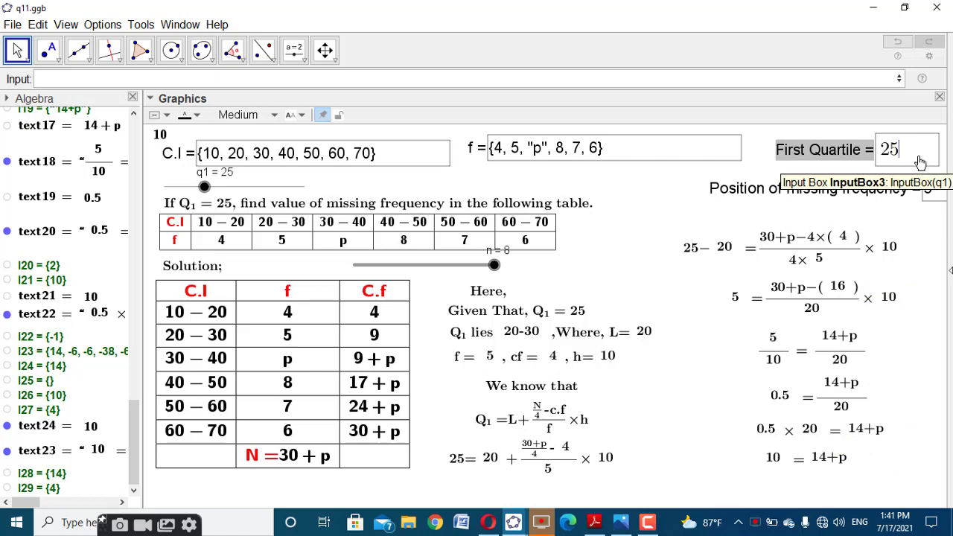
pyautogui.doubleClick(884, 147)
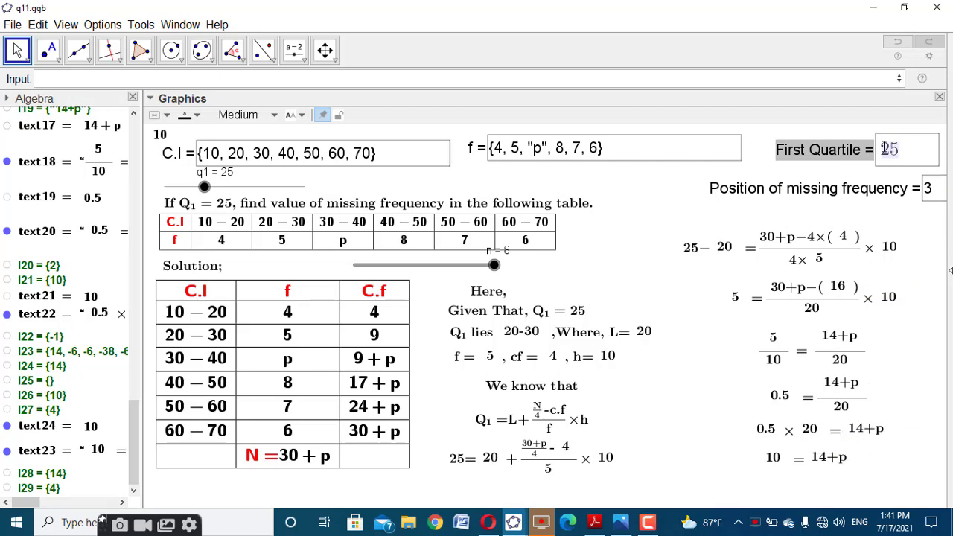
pyautogui.write('31')
pyautogui.press('Return')
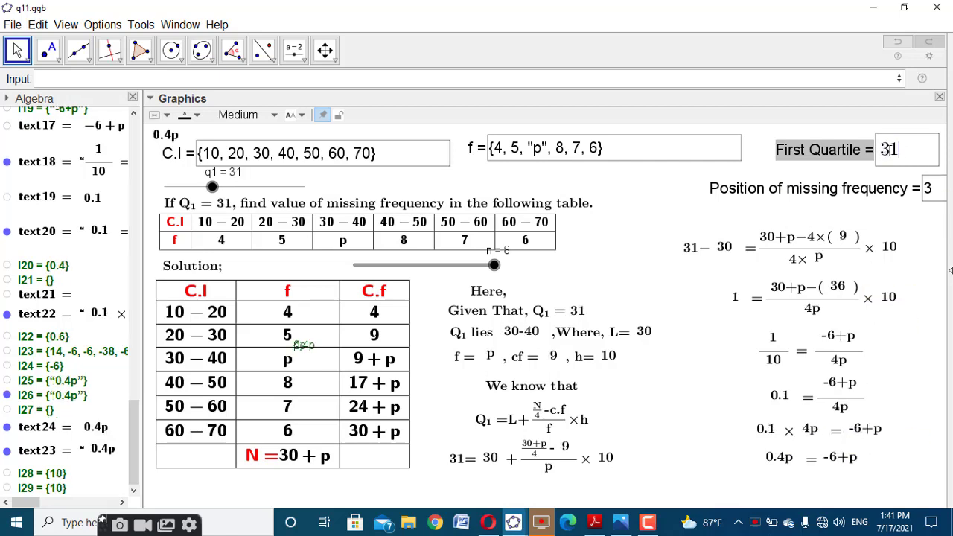
pyautogui.click(294, 50)
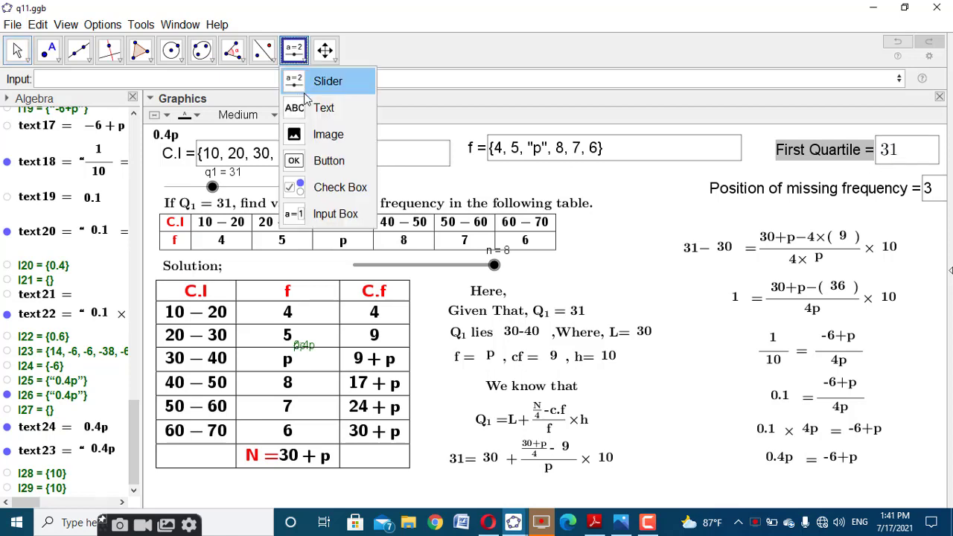
pyautogui.click(365, 104)
pyautogui.click(602, 291)
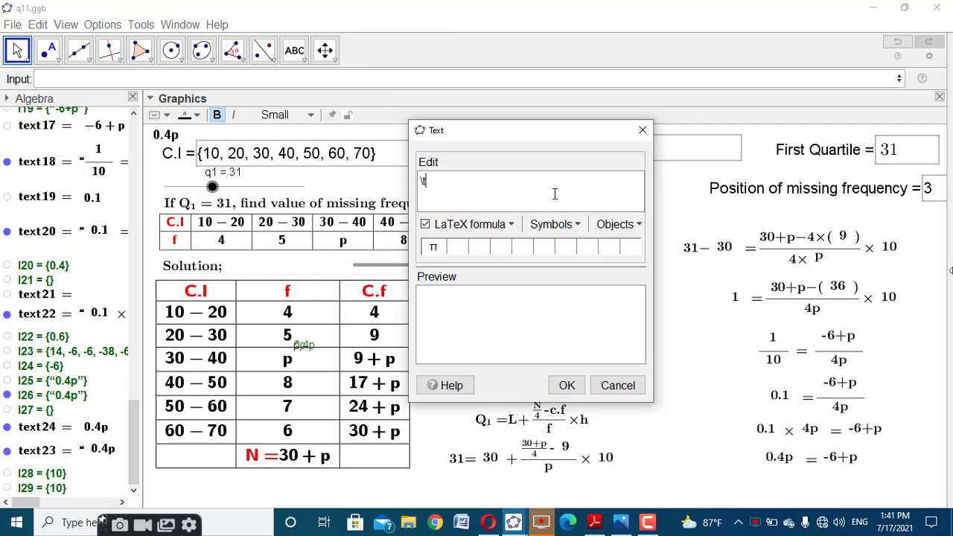
pyautogui.write('ext')
pyautogui.hotkey('ctrl', 'a')
pyautogui.click(641, 131)
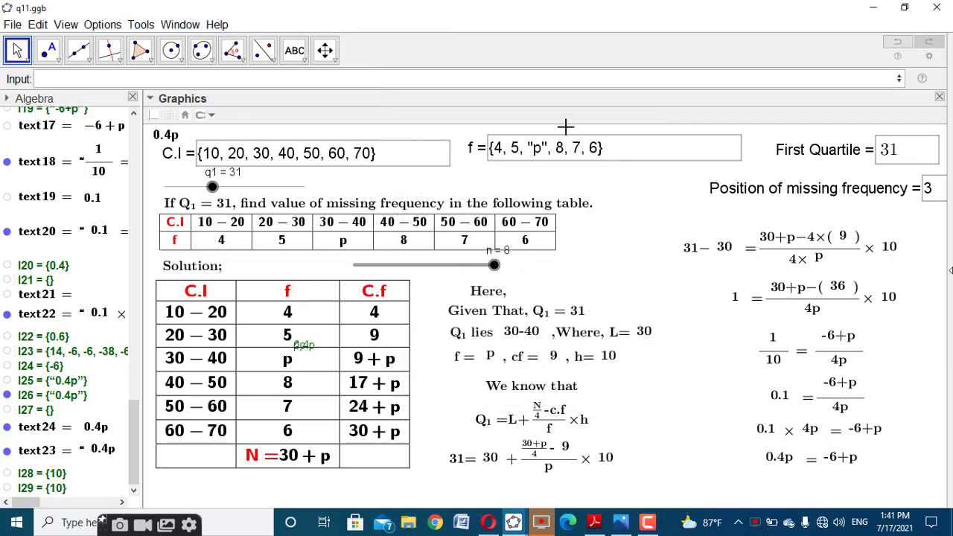
# Create a table text from list l29 with TableText(l29) and hide it in the graphics view.
pyautogui.write('ta')
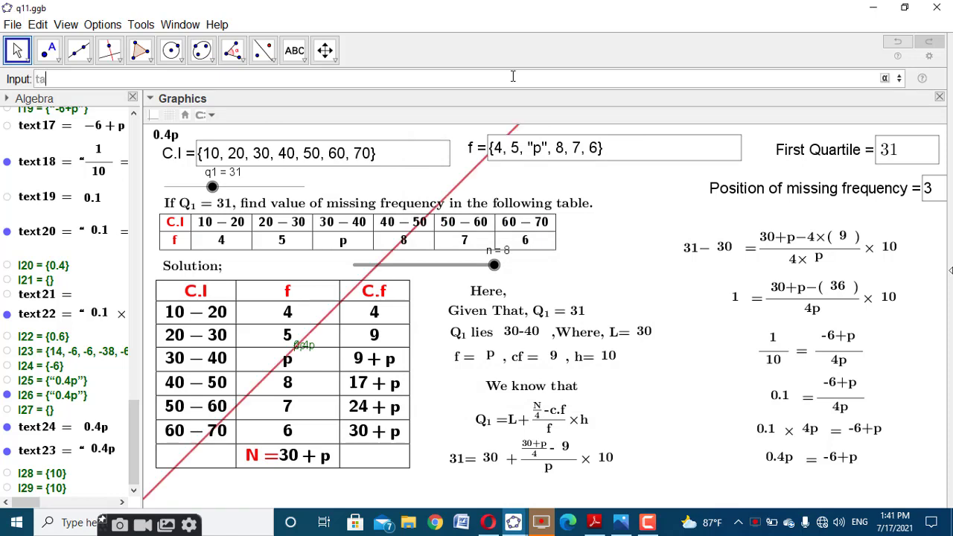
pyautogui.write('bletext')
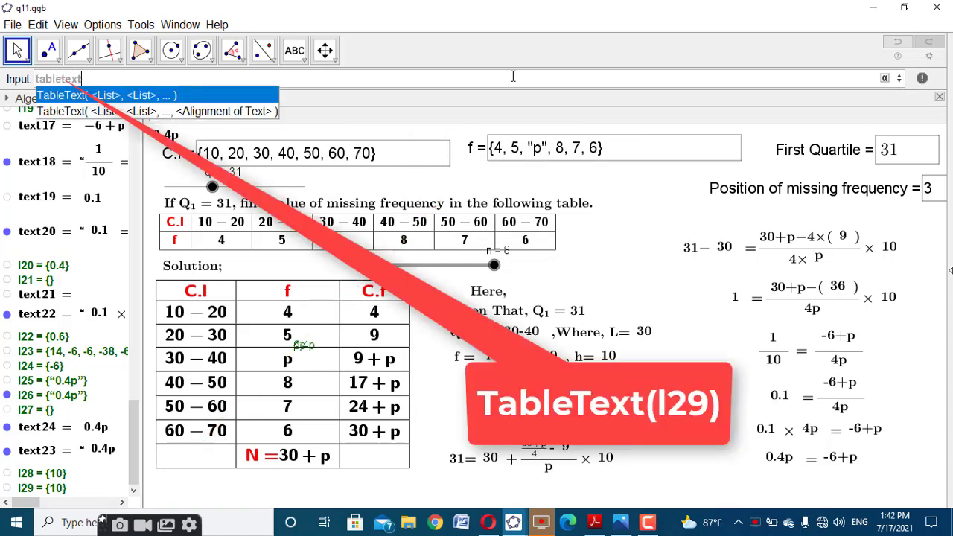
pyautogui.write('(')
pyautogui.write('l29')
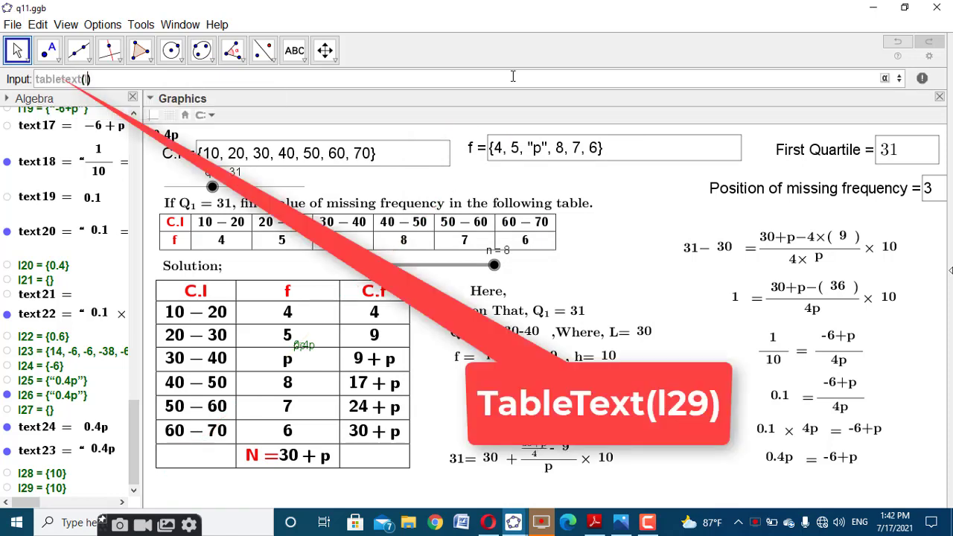
pyautogui.press('Return')
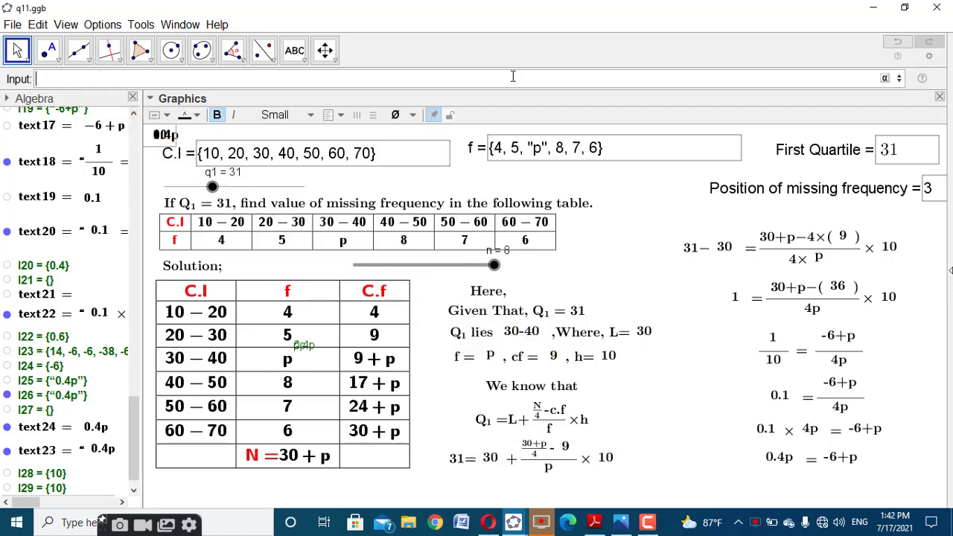
pyautogui.scroll(-1, 134, 439)
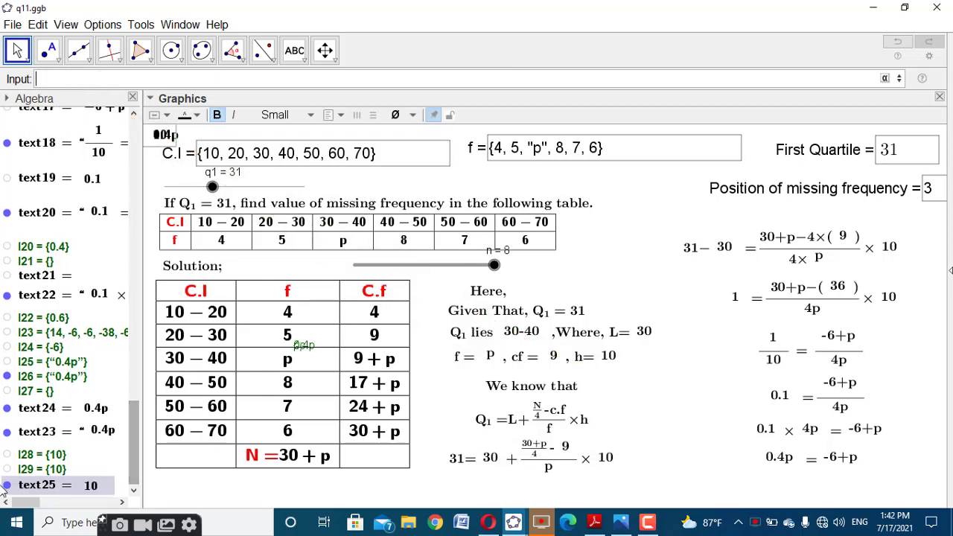
pyautogui.click(142, 453)
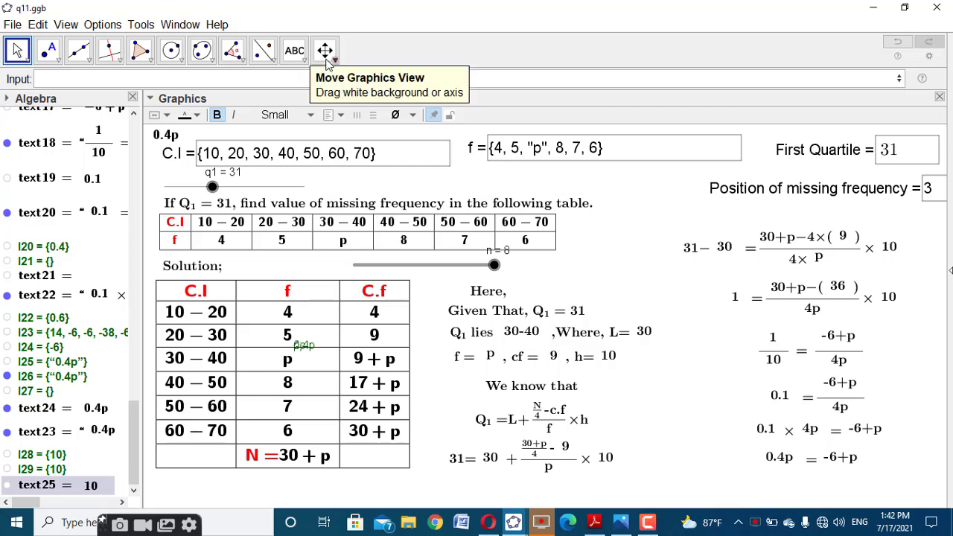
# Add a LaTeX text reading text4 = text25 and place it beneath the last equation of the solution.
pyautogui.click(294, 50)
pyautogui.click(640, 284)
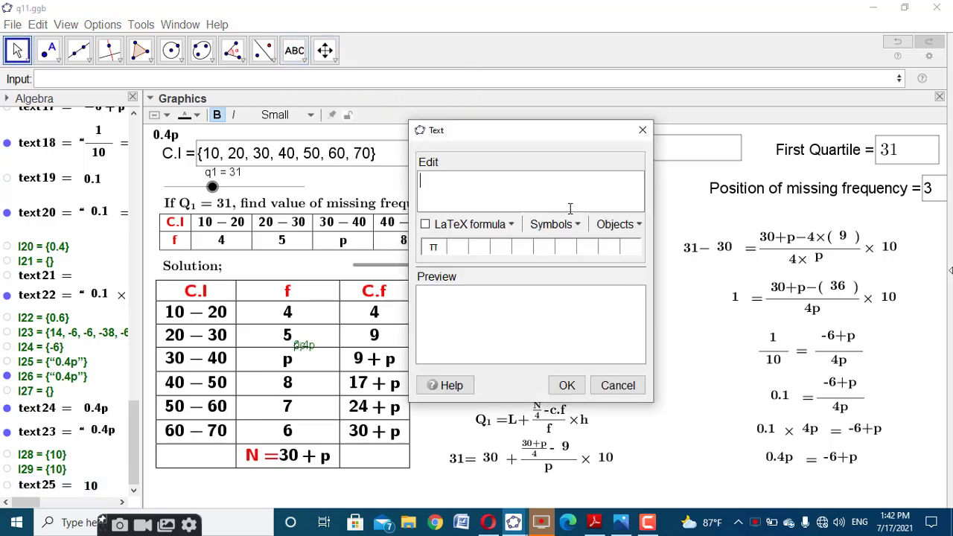
pyautogui.write('\\text{')
pyautogui.click(629, 224)
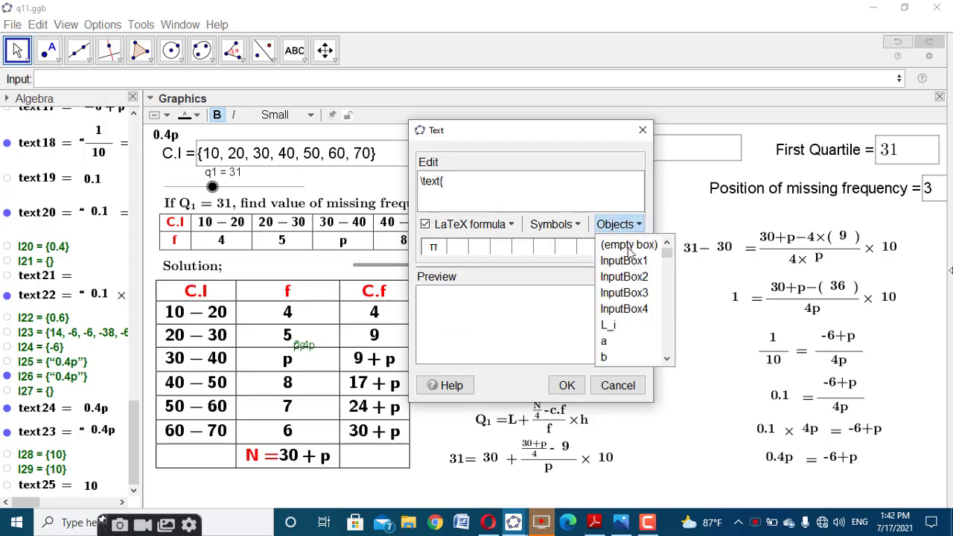
pyautogui.click(618, 246)
pyautogui.write('text4 ')
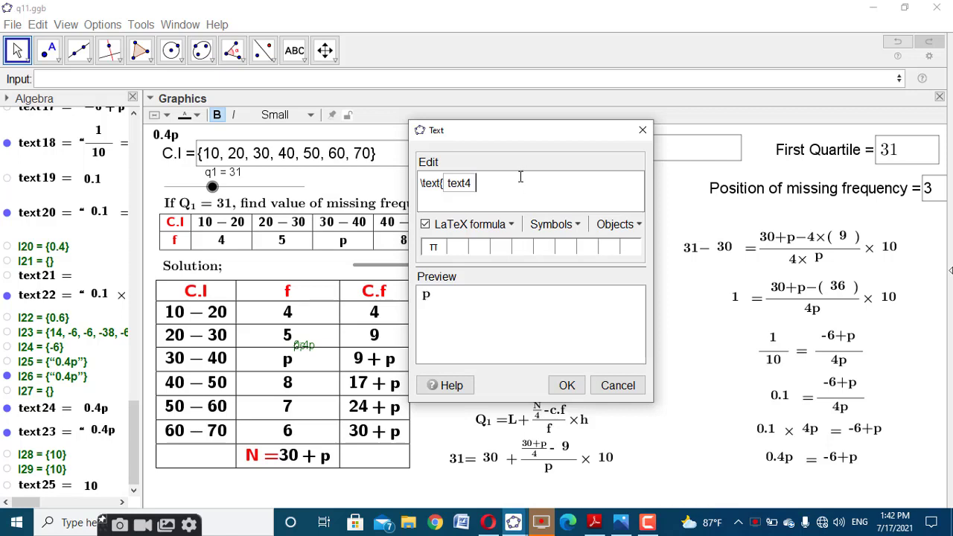
pyautogui.write('=')
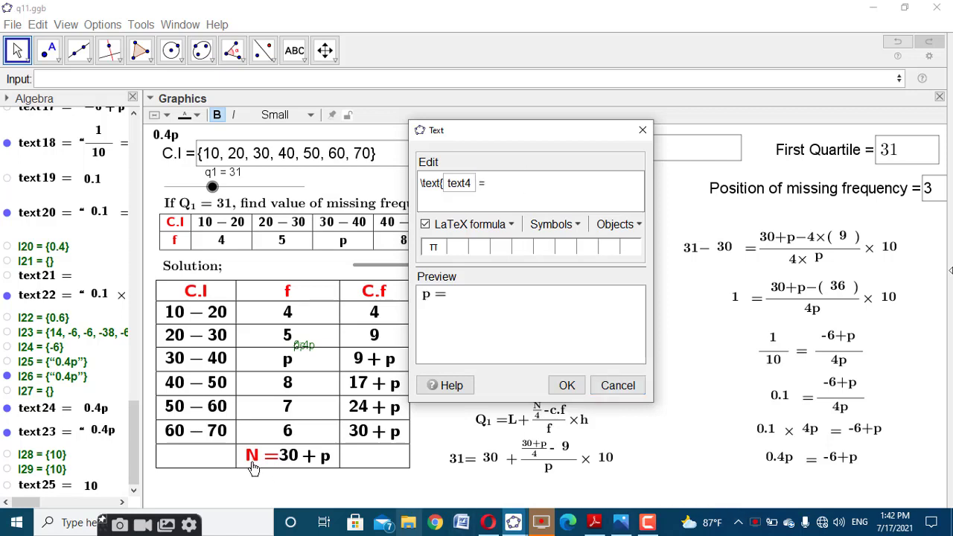
pyautogui.click(67, 485)
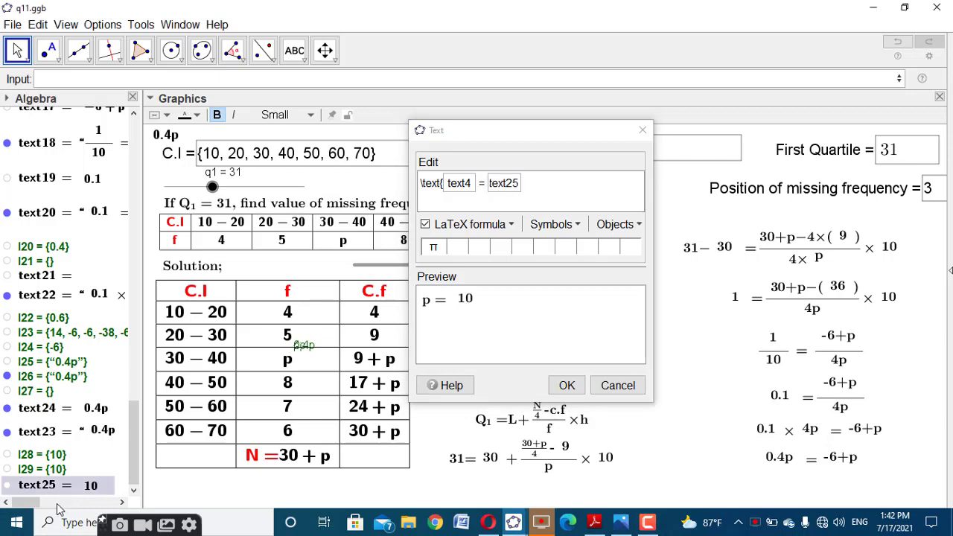
pyautogui.click(567, 385)
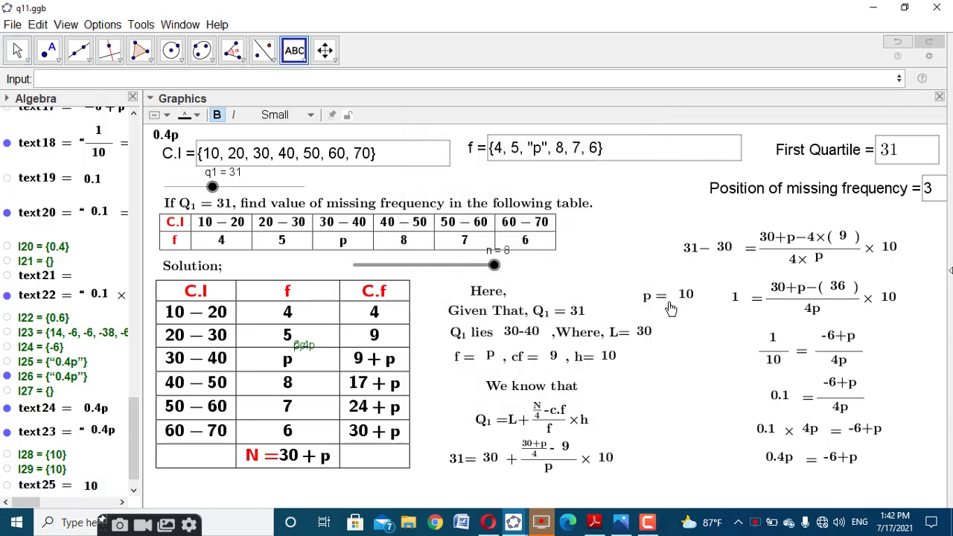
pyautogui.moveTo(674, 320); pyautogui.dragTo(817, 484)
pyautogui.click(17, 50)
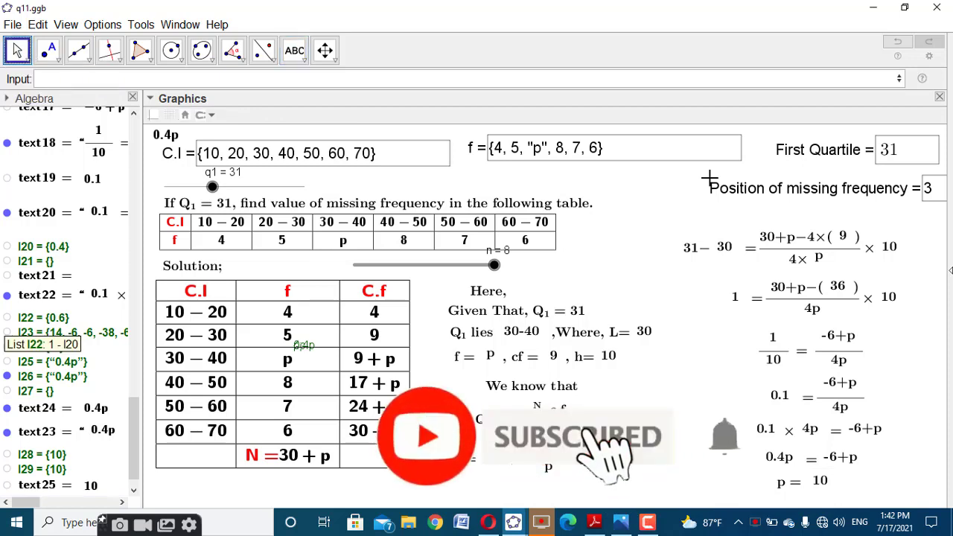
# Set the First Quartile to 28 to test the new equation text.
pyautogui.click(902, 147)
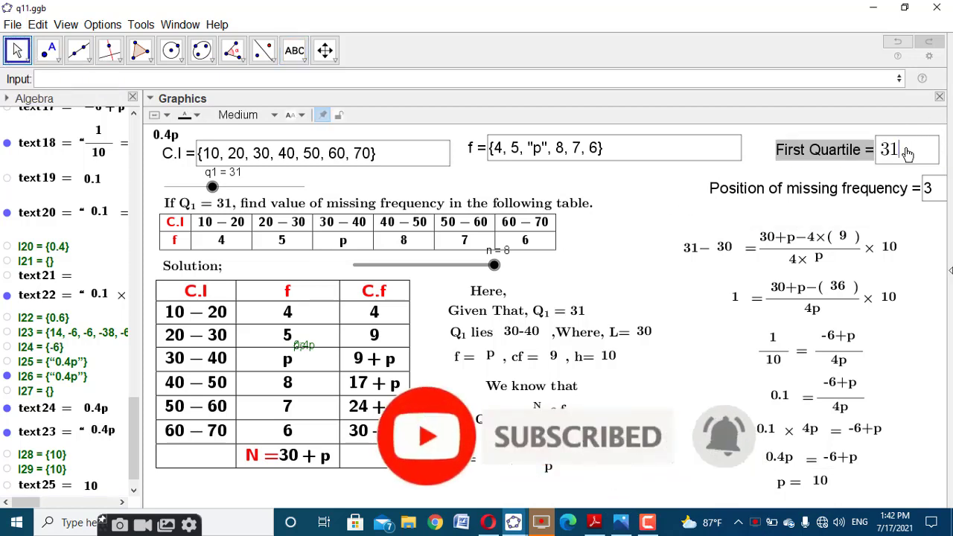
pyautogui.moveTo(898, 147); pyautogui.dragTo(883, 146)
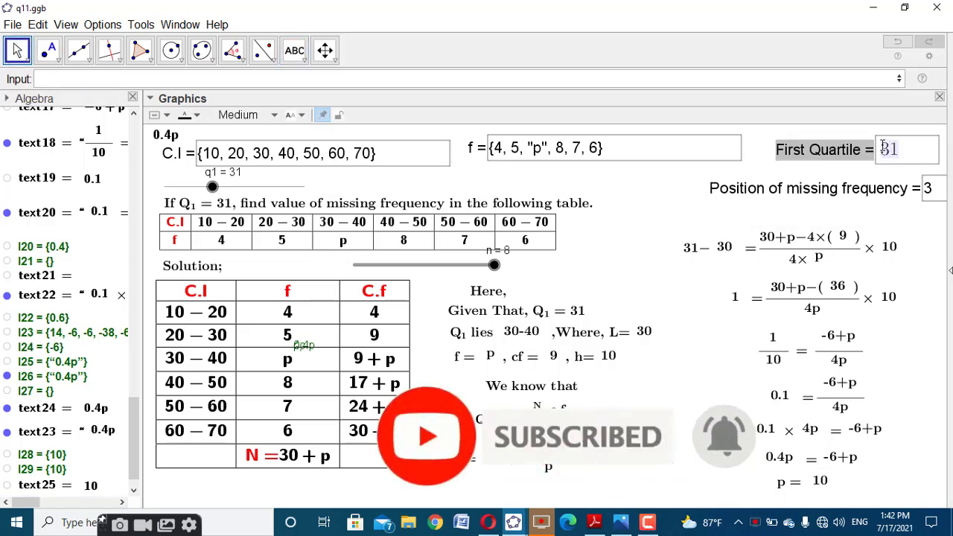
pyautogui.write('28')
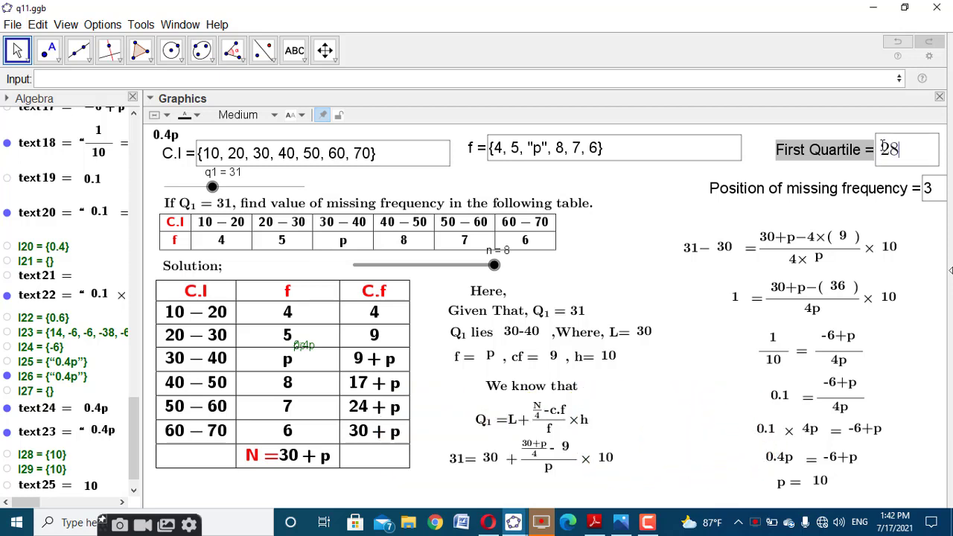
pyautogui.press('Return')
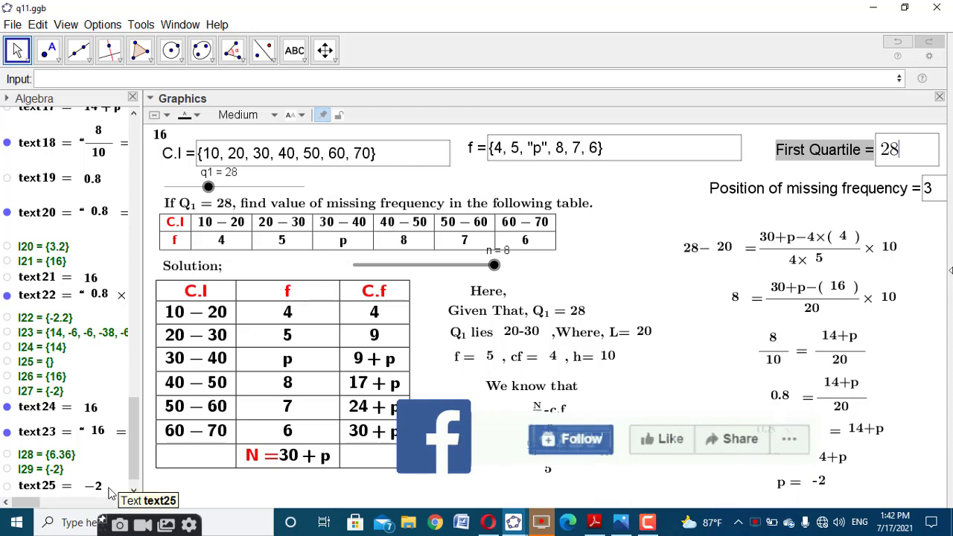
# Check the definition of list l29 without changing it.
pyautogui.click(58, 474)
pyautogui.doubleClick(58, 474)
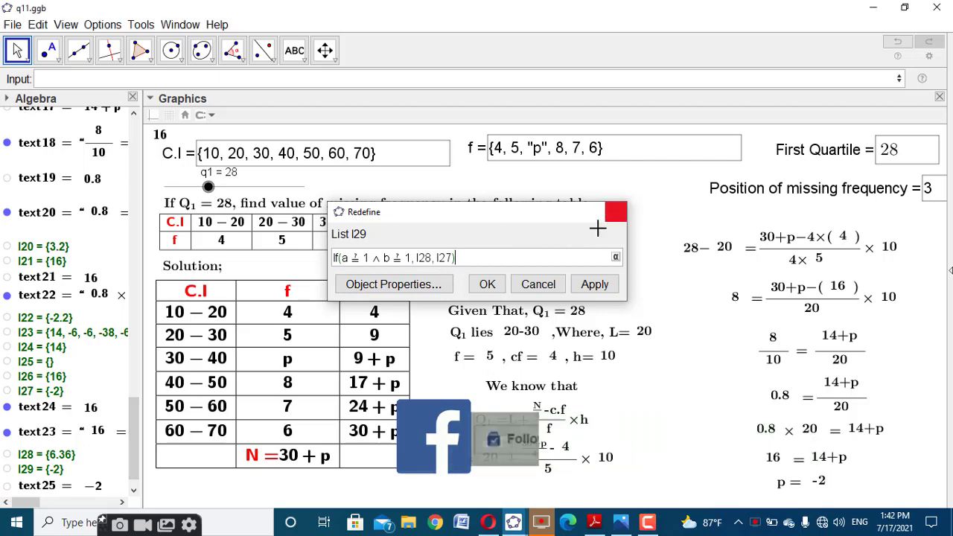
pyautogui.click(615, 213)
# Redefine list l27 as the absolute value |l24 - l21|.
pyautogui.doubleClick(49, 393)
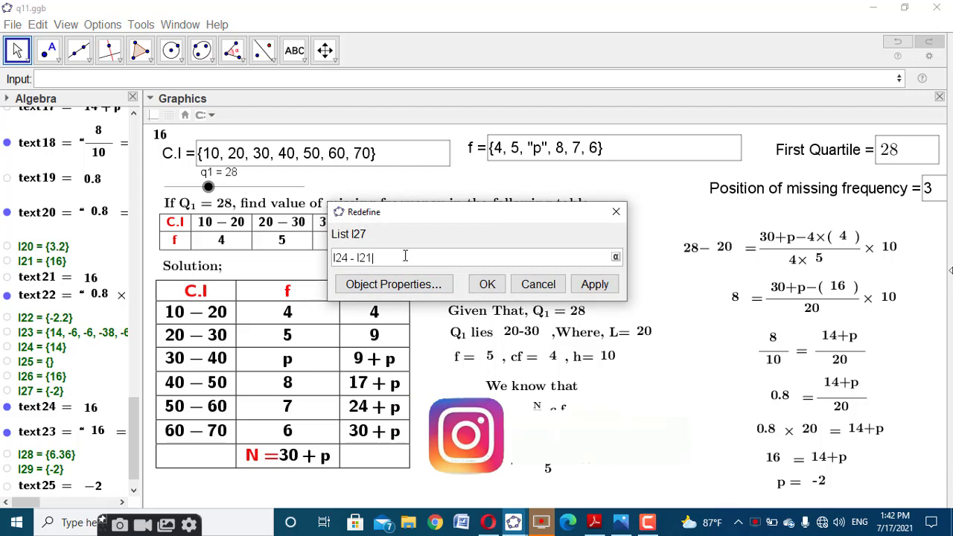
pyautogui.write('|')
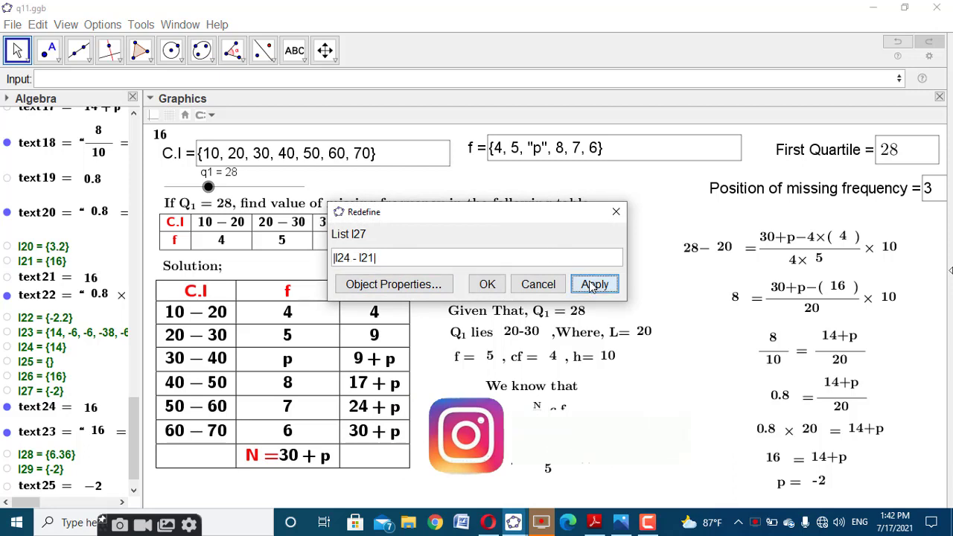
pyautogui.click(593, 285)
pyautogui.press('Escape')
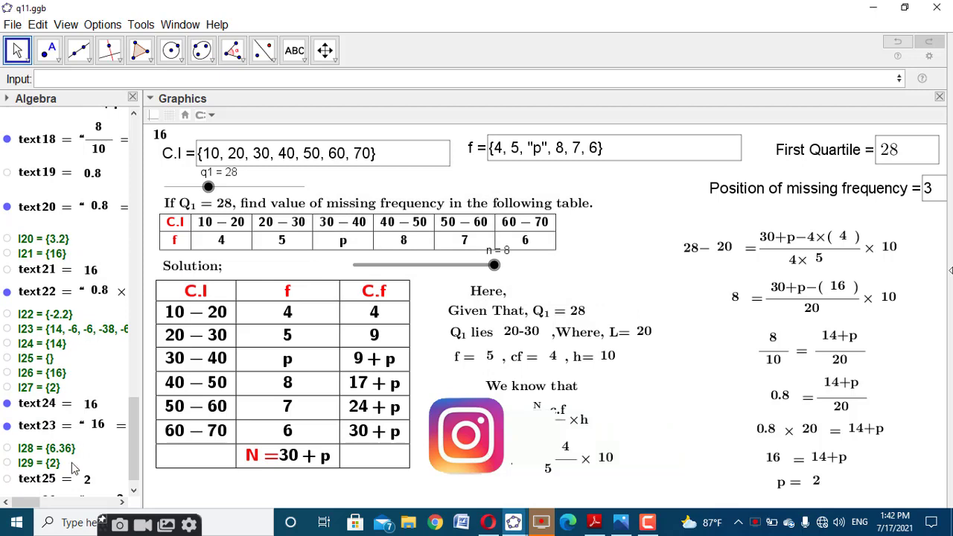
pyautogui.scroll(-1, 137, 433)
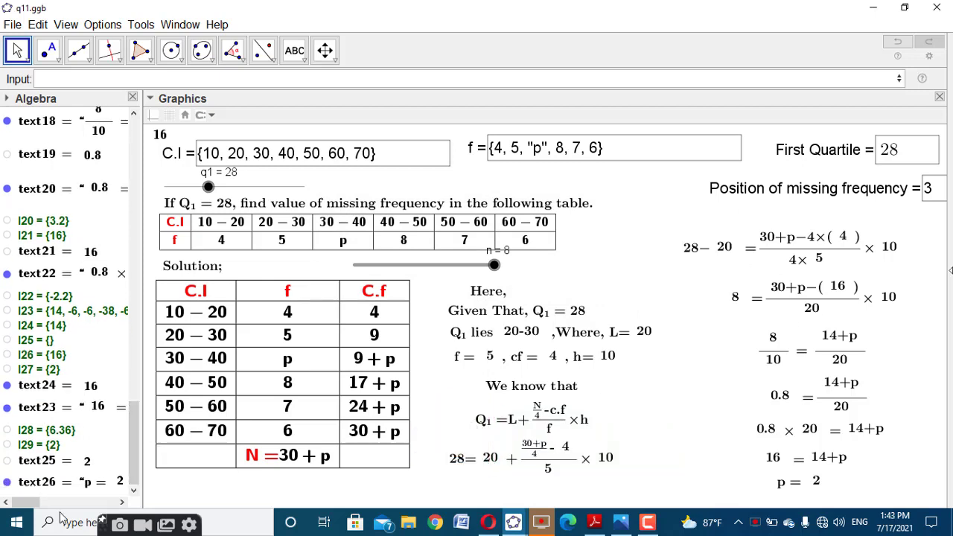
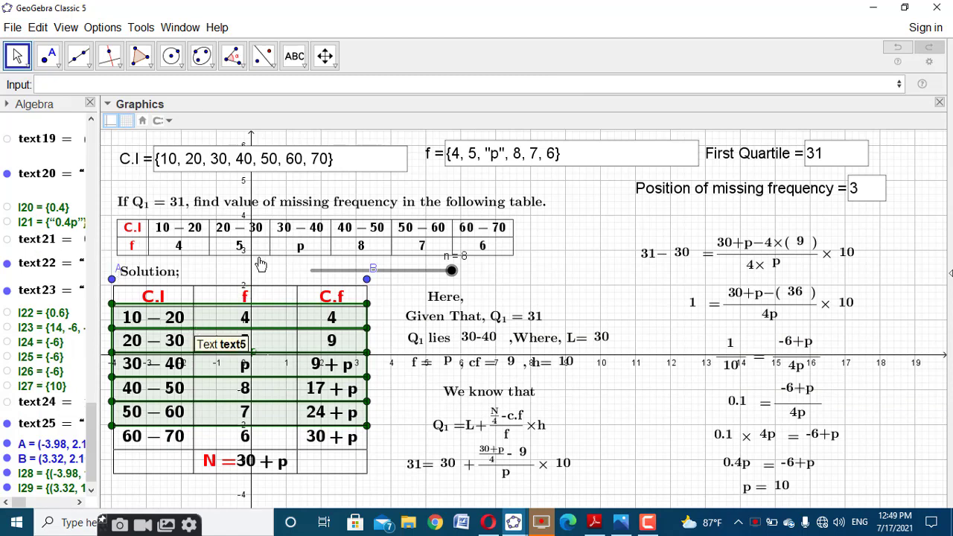
# Begin a new list expression nesting RemoveUndefined, a Sequence with expression, variable, start and end values, and an If with an else part.
pyautogui.write('rem')
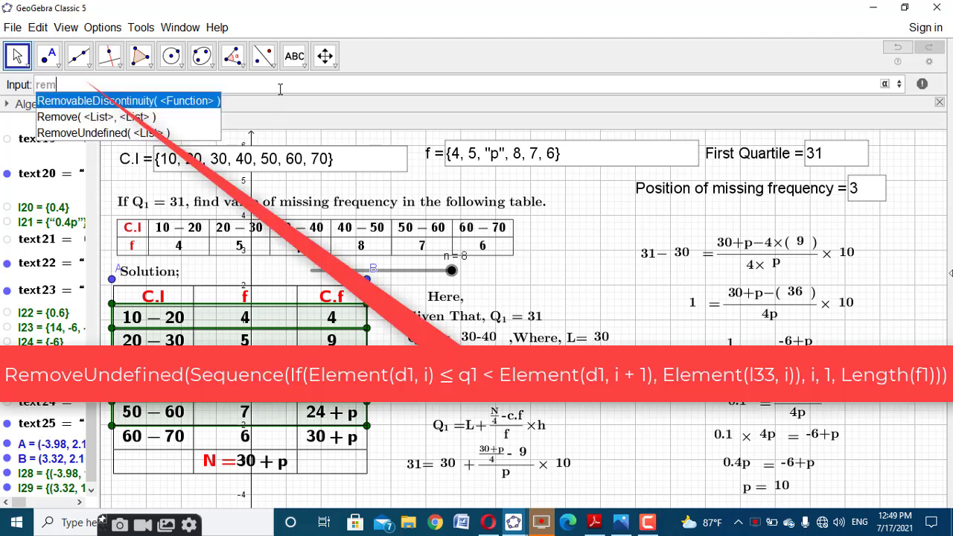
pyautogui.click(177, 134)
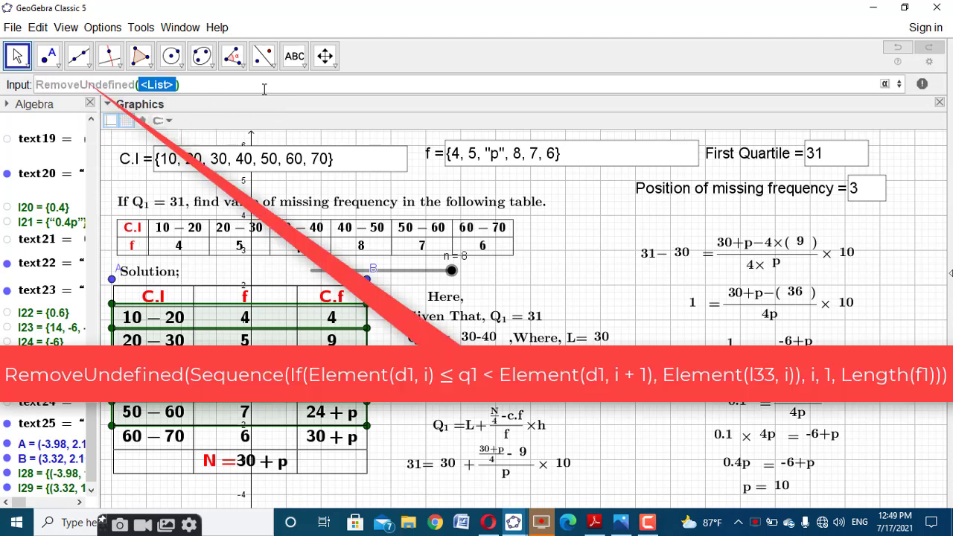
pyautogui.write('seq')
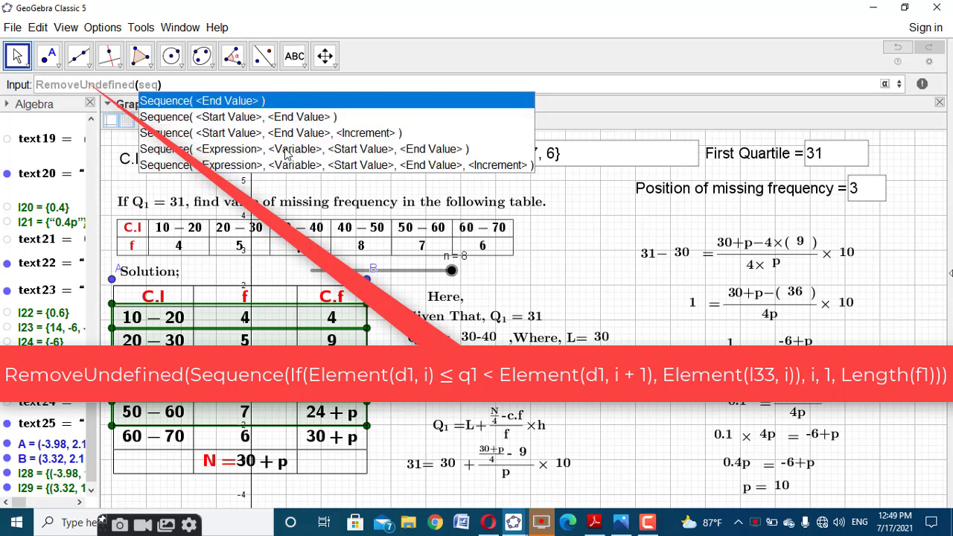
pyautogui.click(287, 149)
pyautogui.write('if')
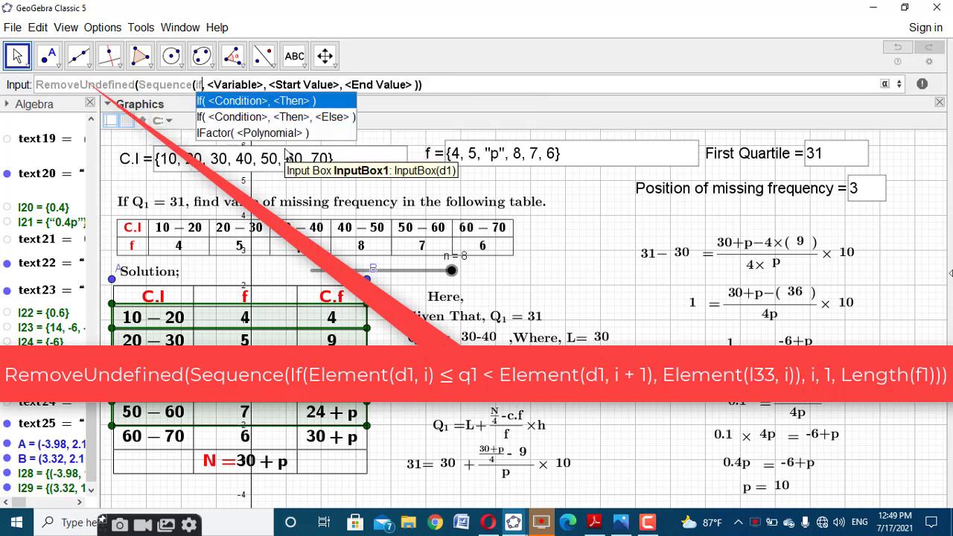
pyautogui.click(288, 117)
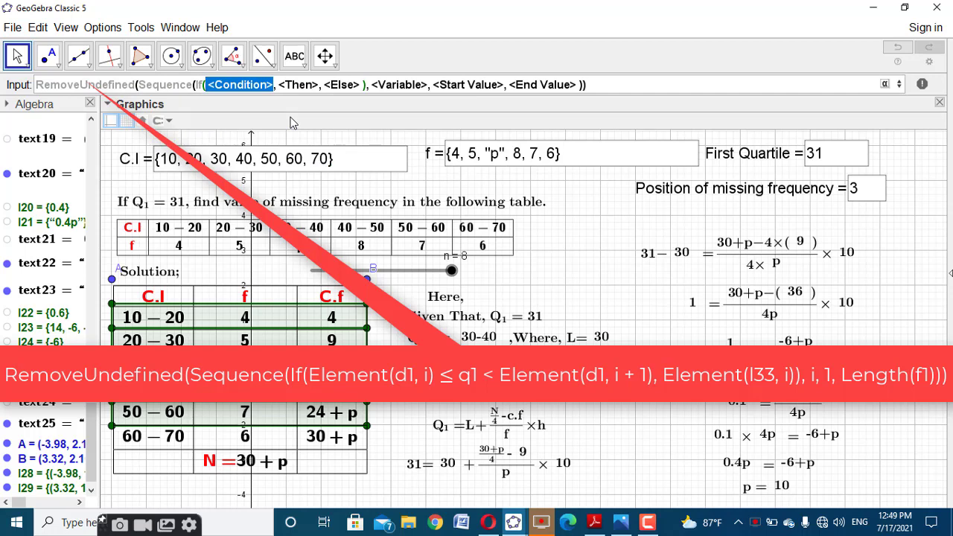
# Enter Element(d1, i) <= q1 as the first part of the If condition in the new list expression.
pyautogui.write('elem')
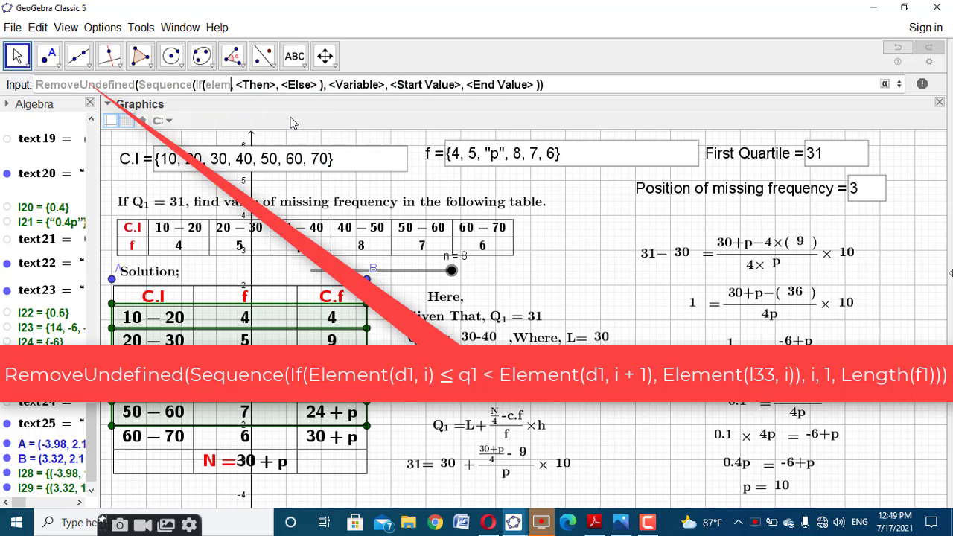
pyautogui.click(310, 103)
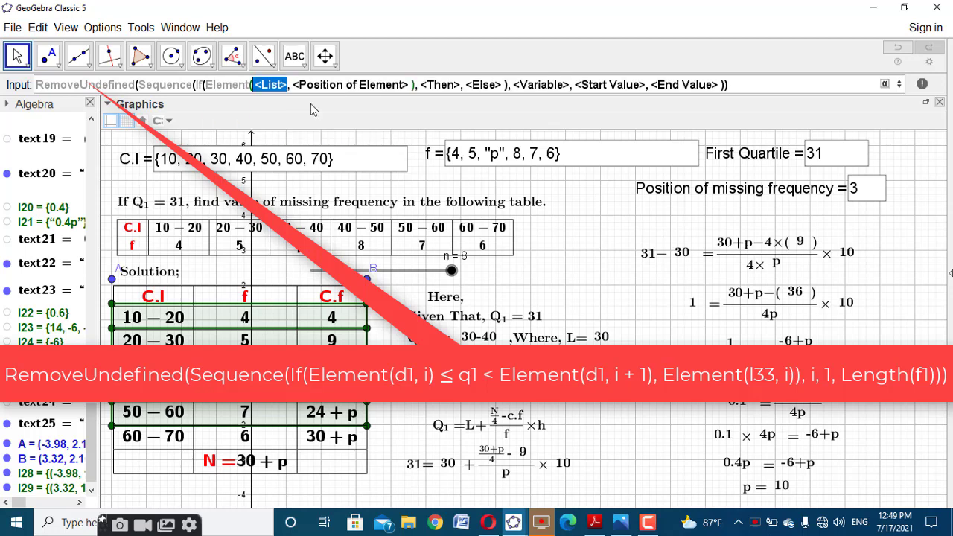
pyautogui.write('d1')
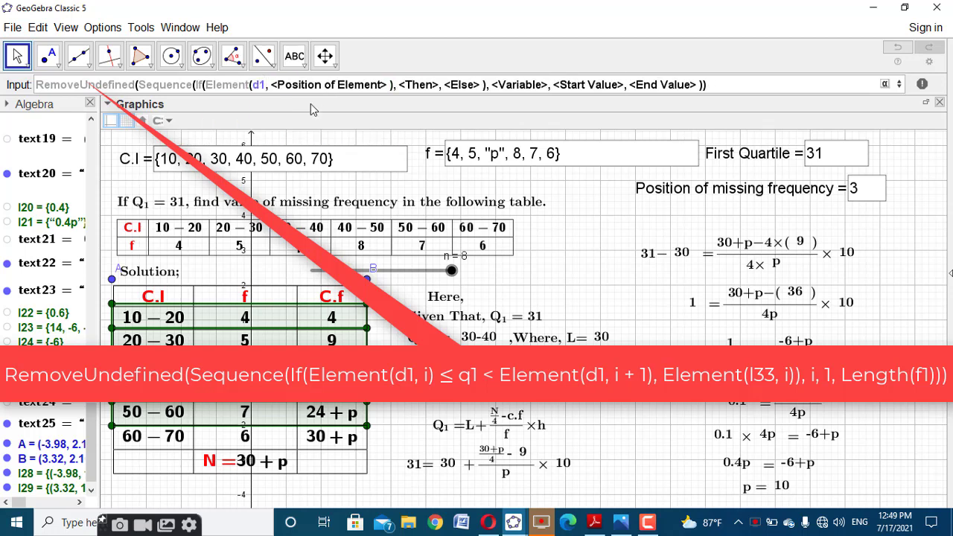
pyautogui.press('Tab')
pyautogui.write('i')
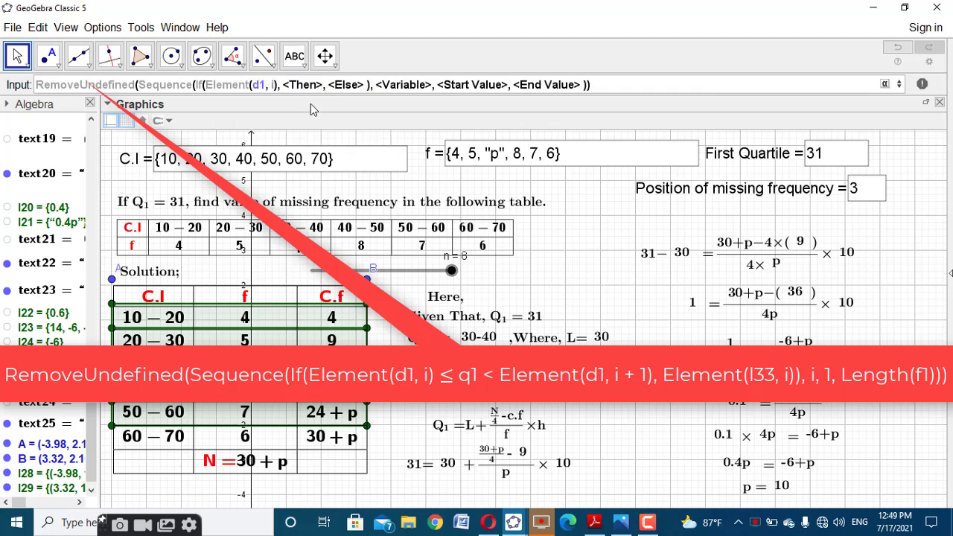
pyautogui.press('Right')
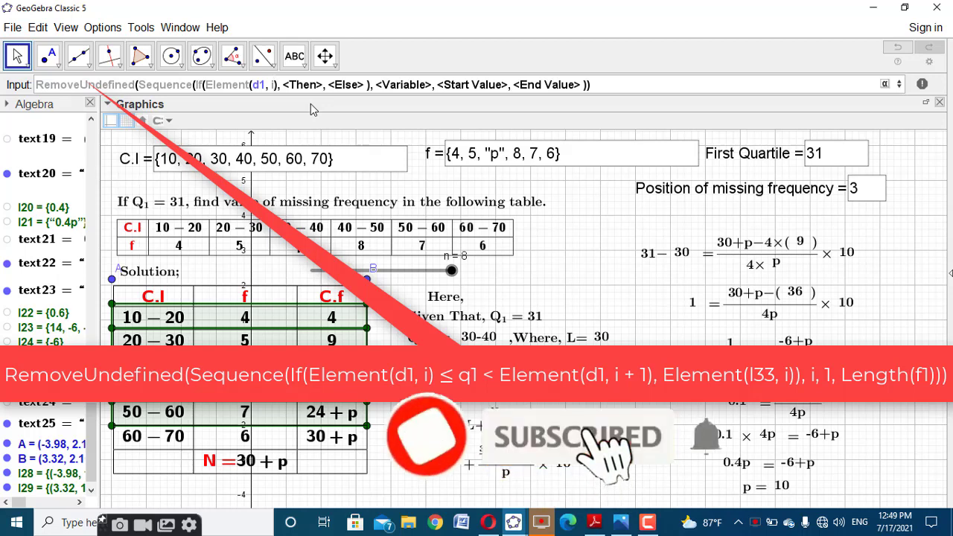
pyautogui.write('<=')
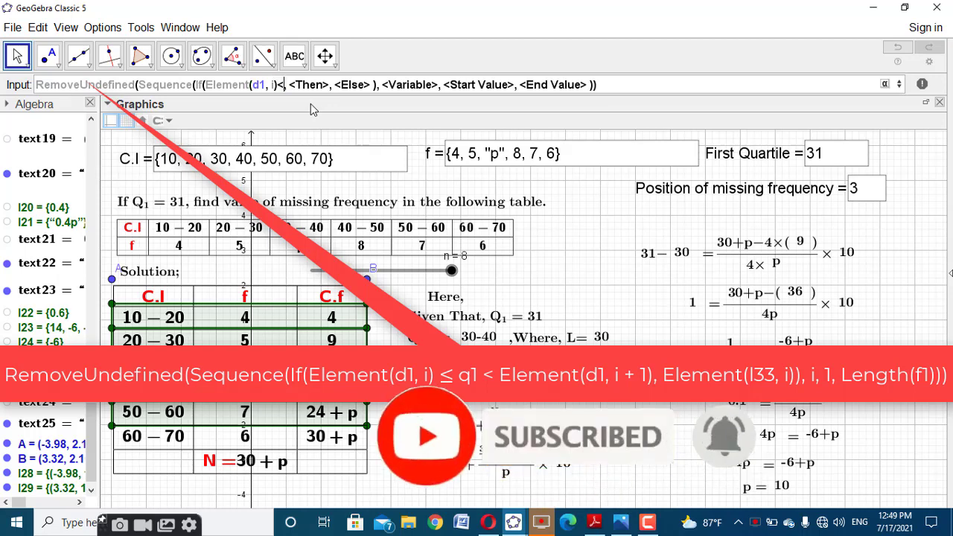
pyautogui.write('q1')
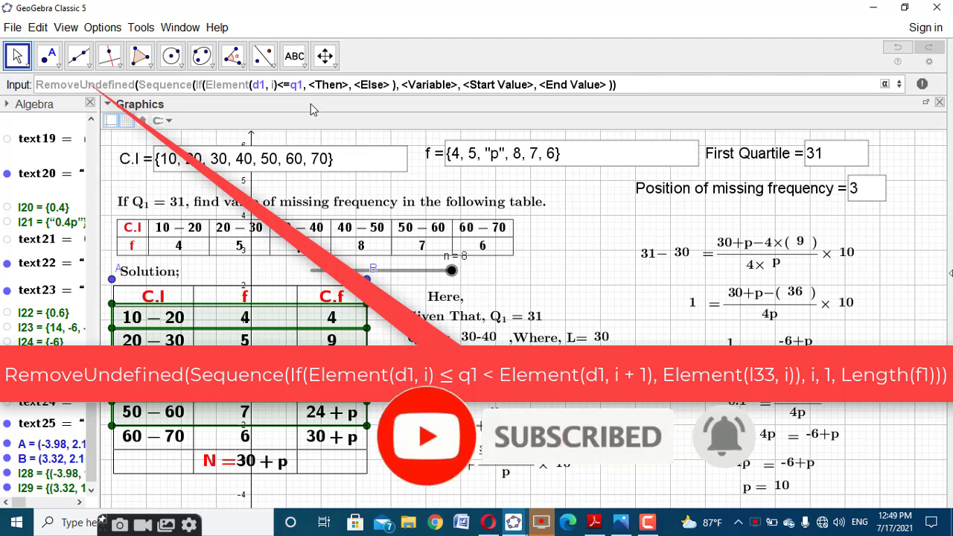
# Complete the If condition with the upper bound < Element(d1, i+1).
pyautogui.write('<')
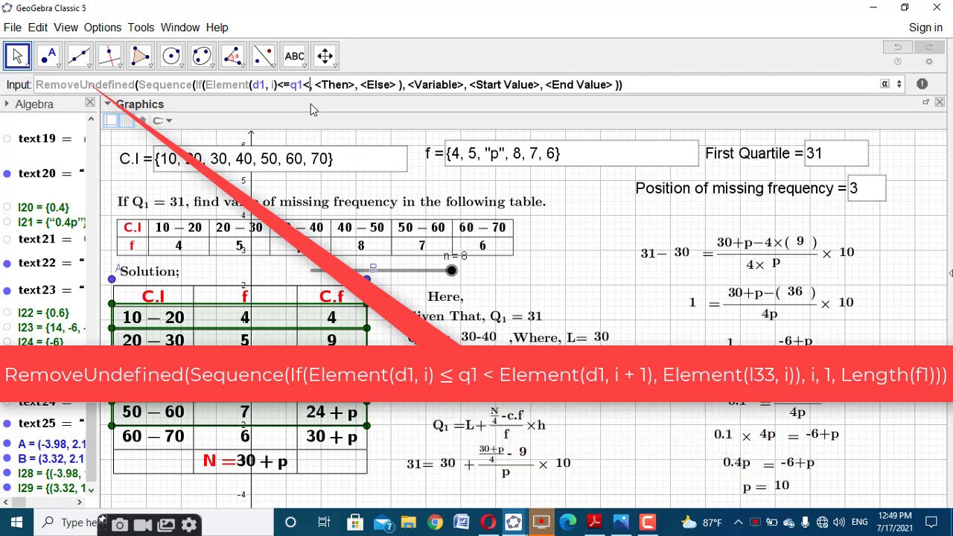
pyautogui.write('elem')
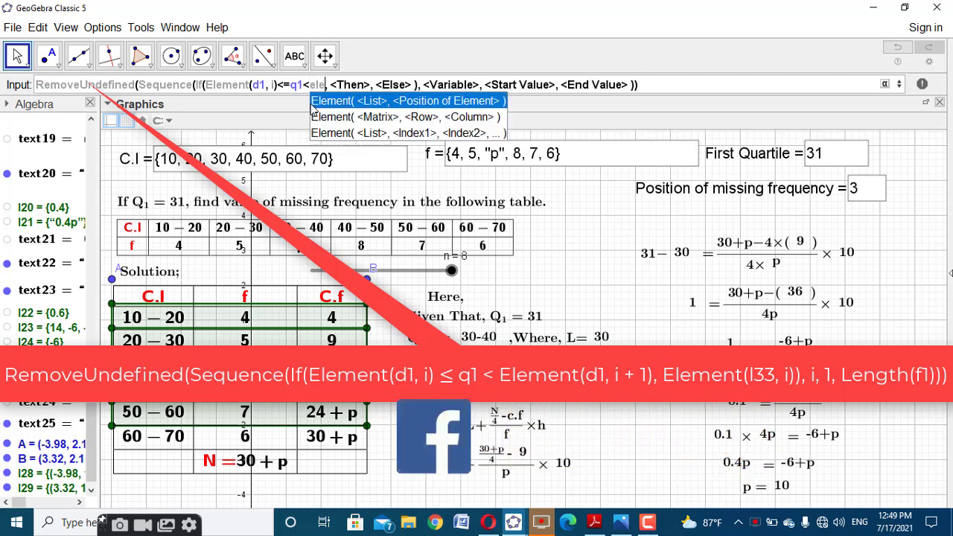
pyautogui.click(334, 102)
pyautogui.write('d1')
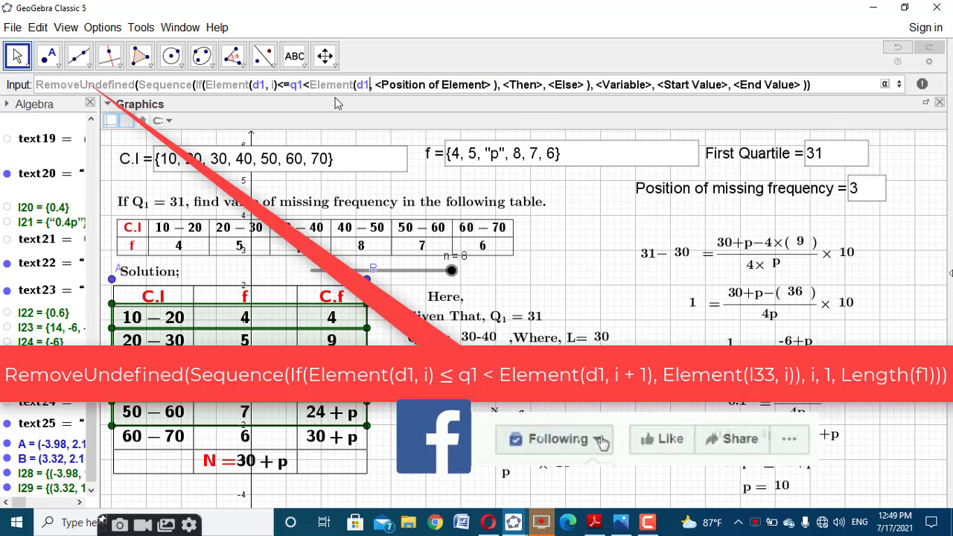
pyautogui.press('Tab')
pyautogui.press('BackSpace')
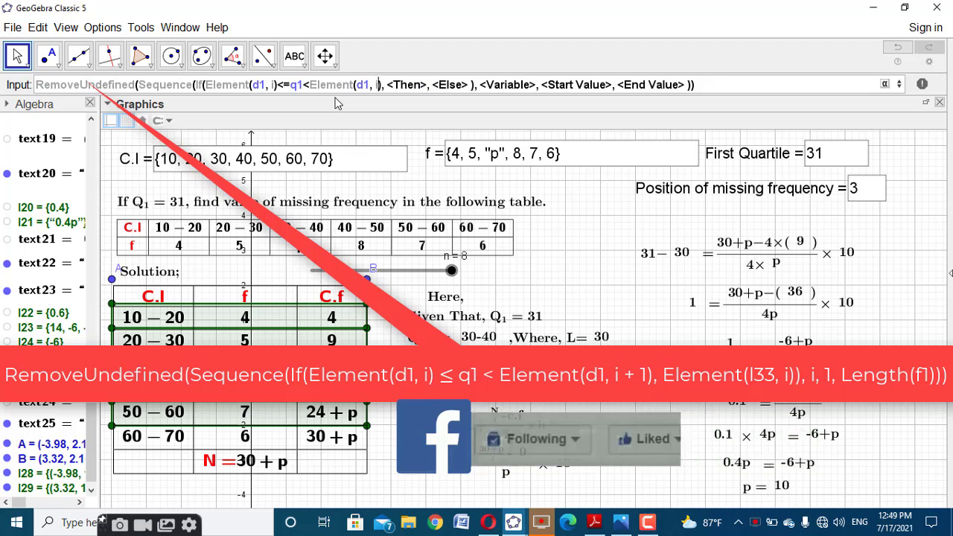
pyautogui.write('i+1')
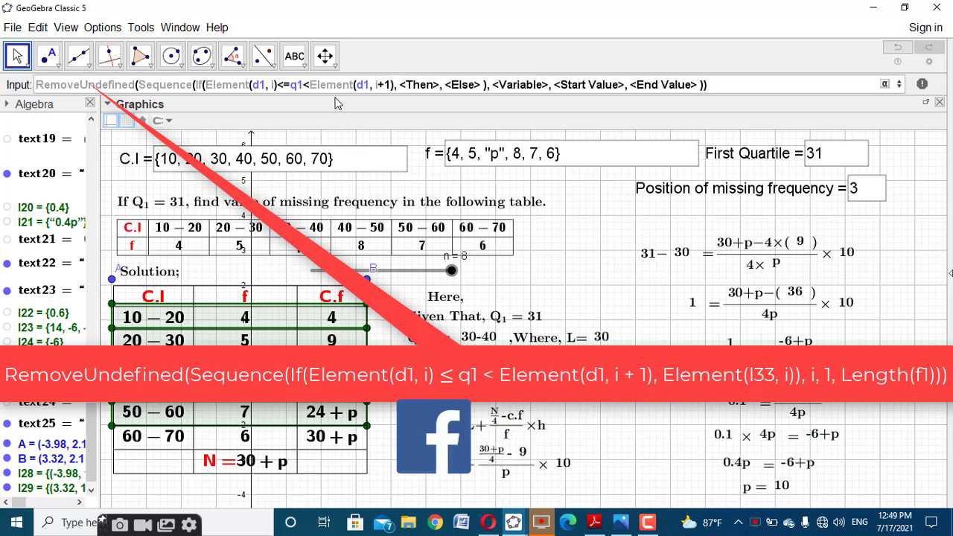
# Set the If result to Element(l30, i) and remove the else argument.
pyautogui.press('Tab')
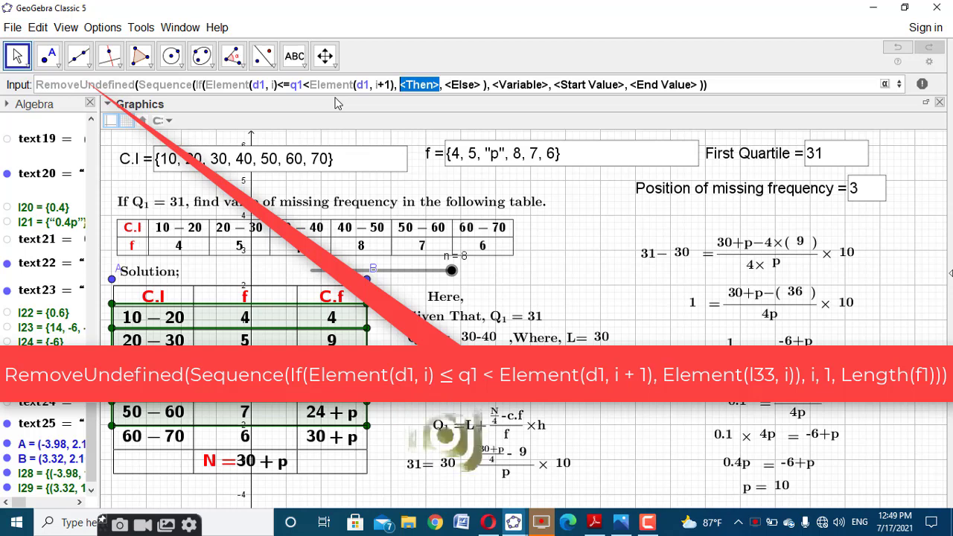
pyautogui.write('Elem')
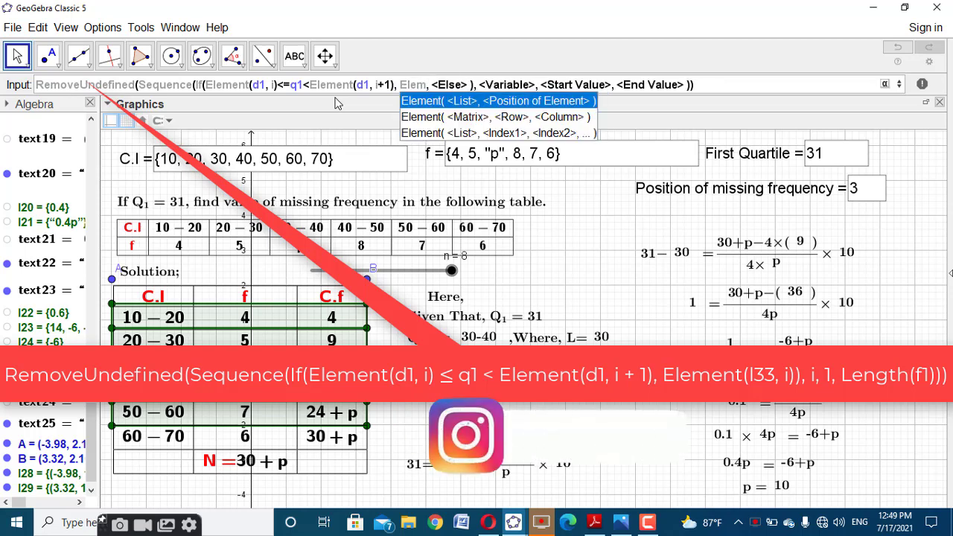
pyautogui.click(435, 102)
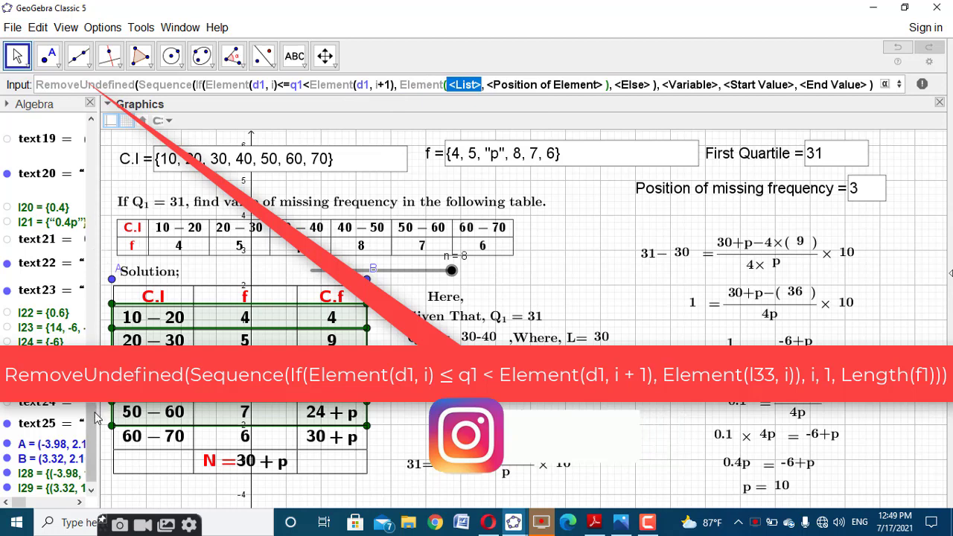
pyautogui.scroll(-1, 95, 445)
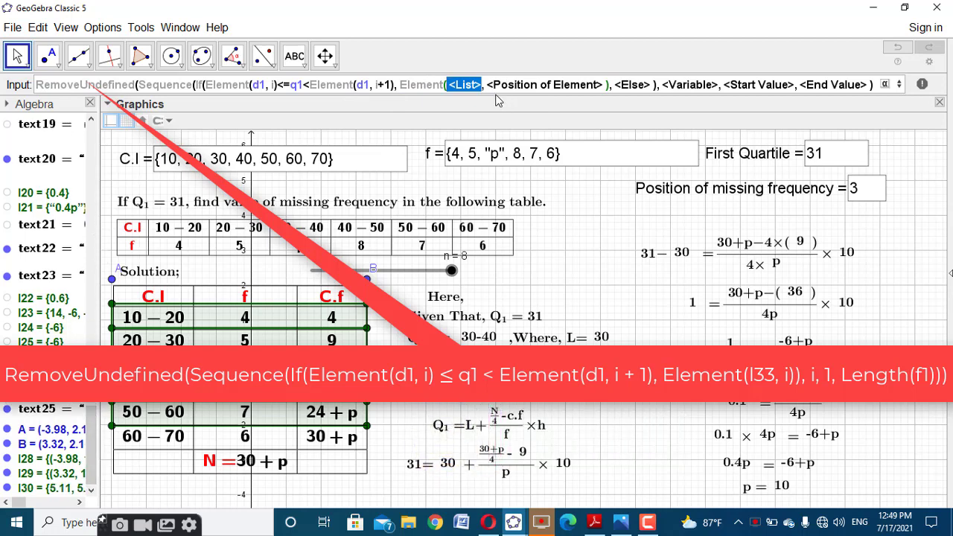
pyautogui.write('l30')
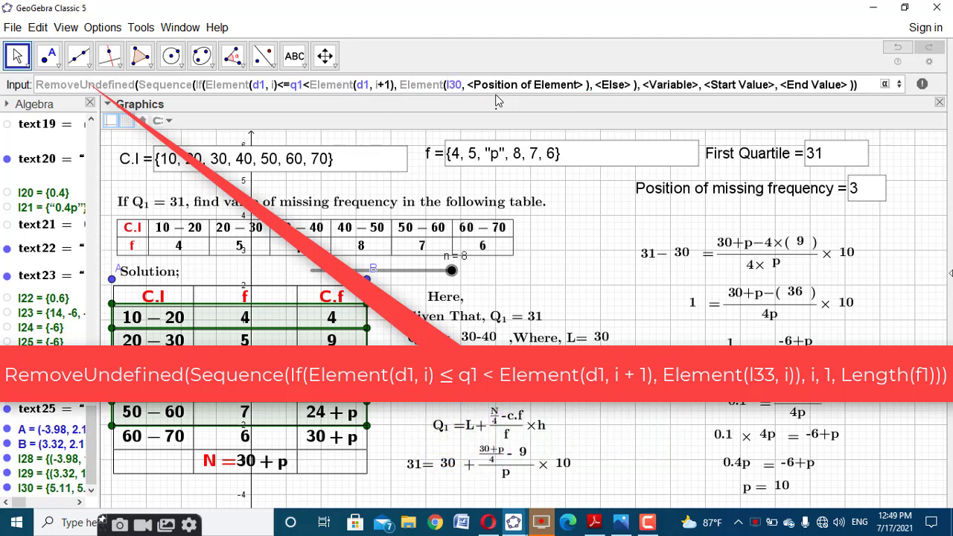
pyautogui.press('Tab')
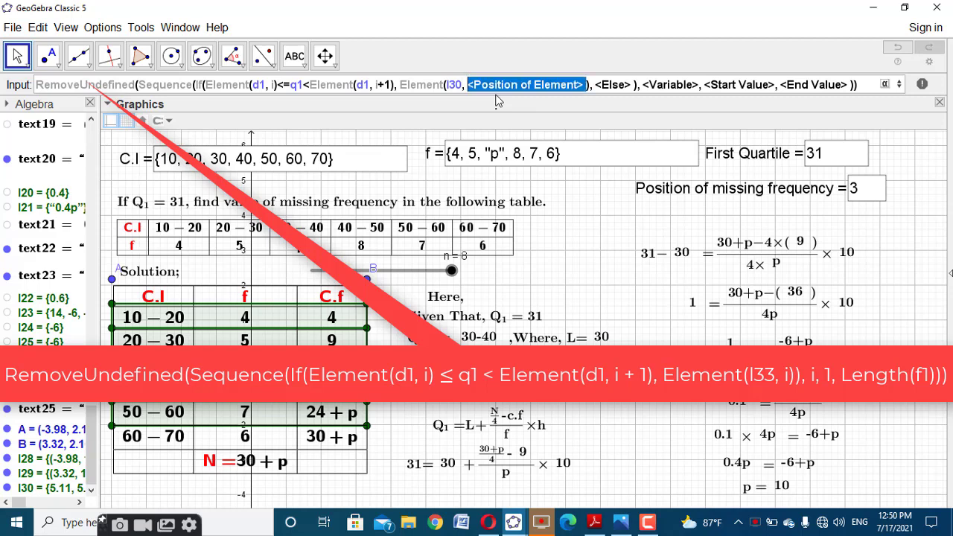
pyautogui.write('i')
pyautogui.press('Tab')
pyautogui.press('BackSpace')
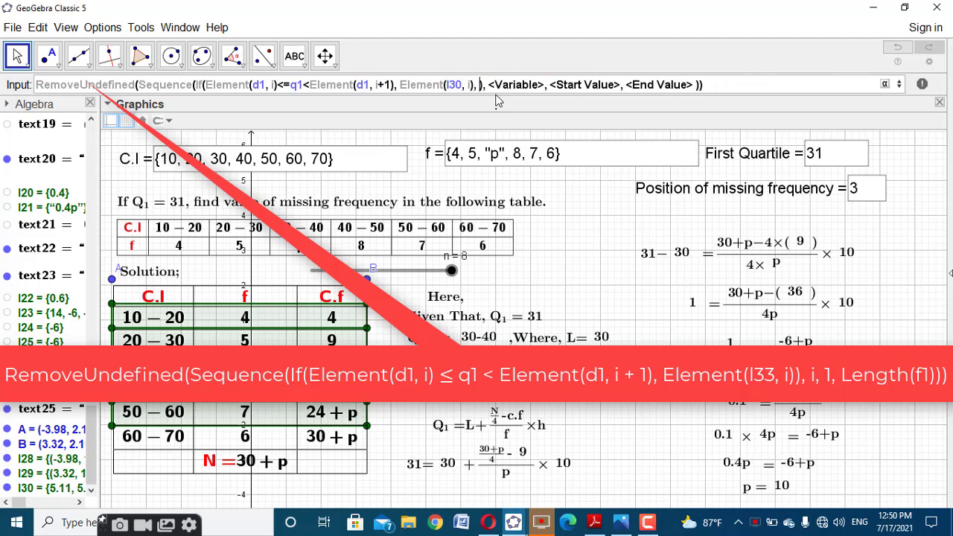
# Run the Sequence over i from 1 to Length(f1) and create the list.
pyautogui.press('Tab')
pyautogui.write('i')
pyautogui.press('Tab')
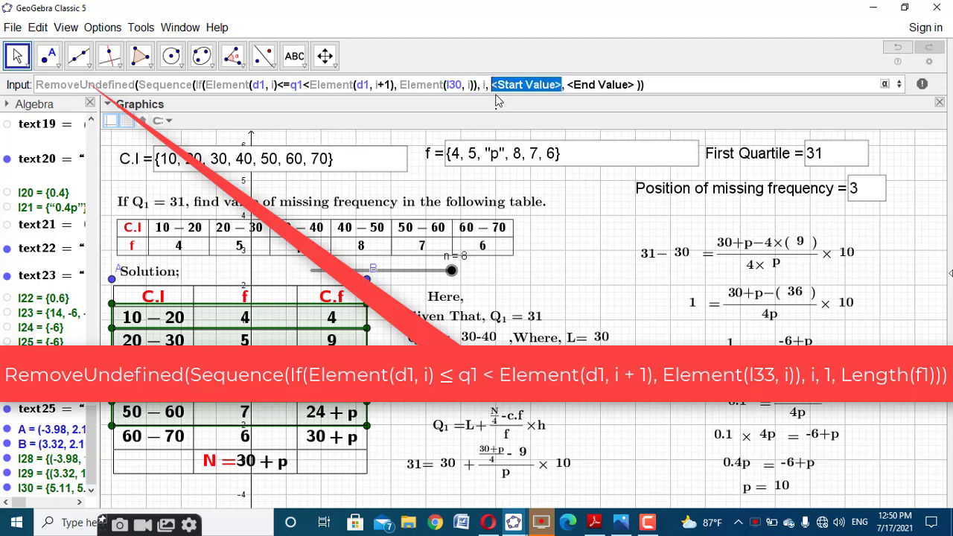
pyautogui.write('1')
pyautogui.press('Tab')
pyautogui.write('length')
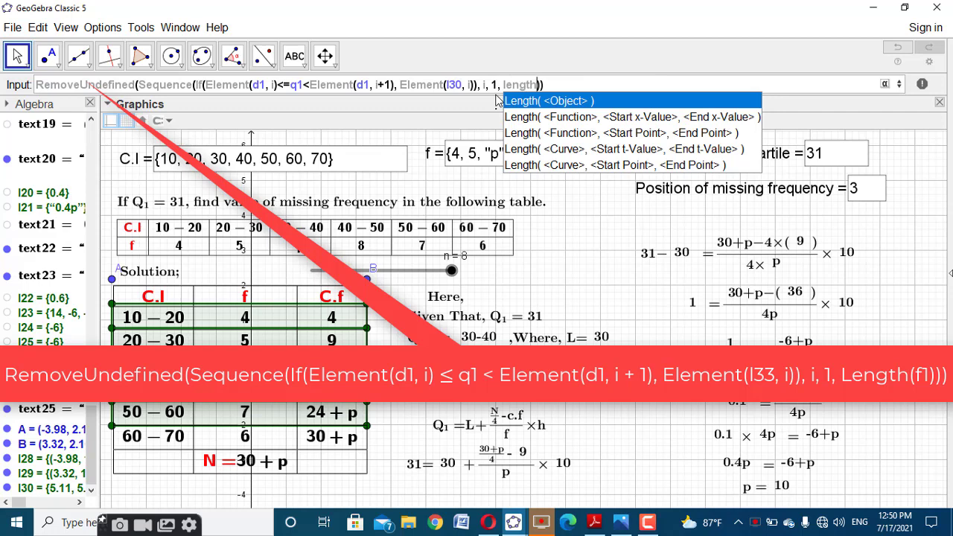
pyautogui.click(540, 101)
pyautogui.write('f1')
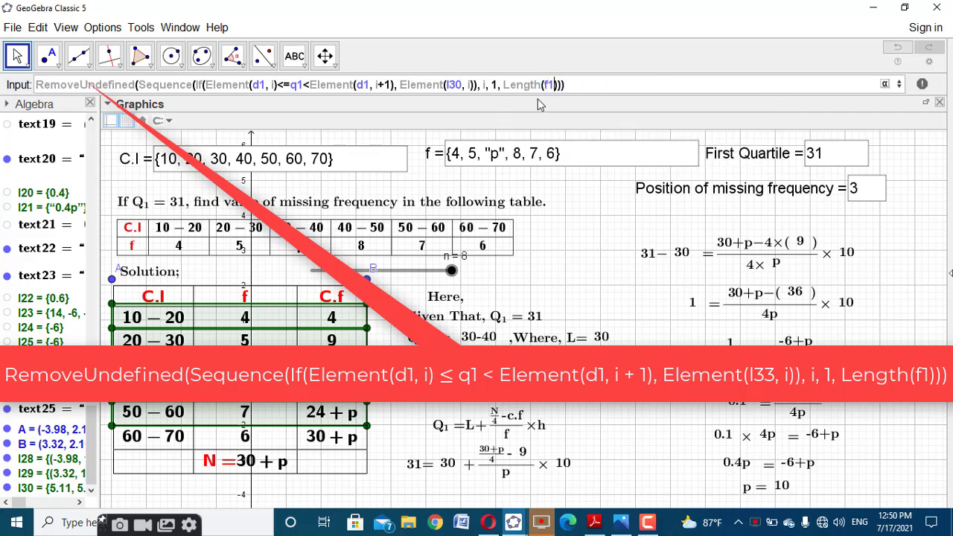
pyautogui.press('Return')
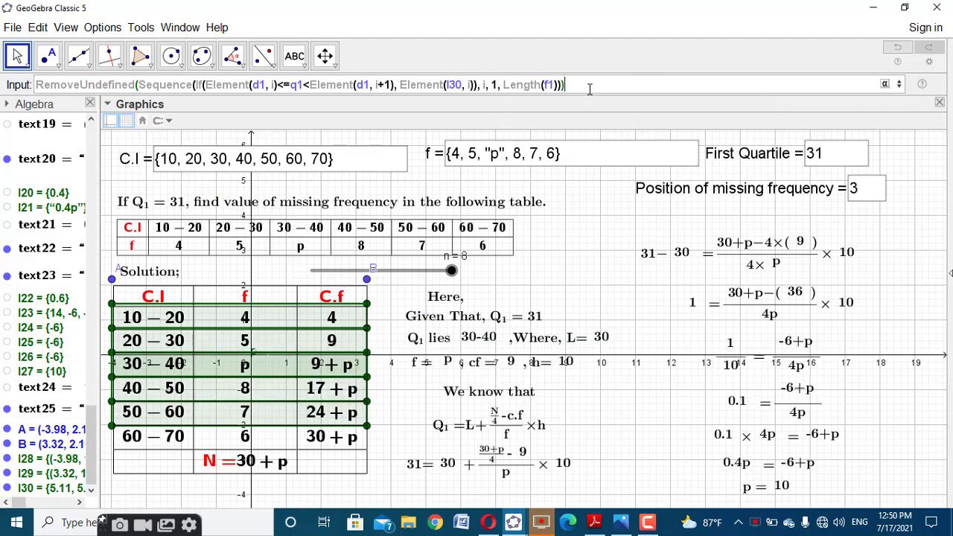
# Hide lists l30, l28 and l29 so only the quartile class rectangle of l31 remains over the table.
pyautogui.scroll(-1, 75, 439)
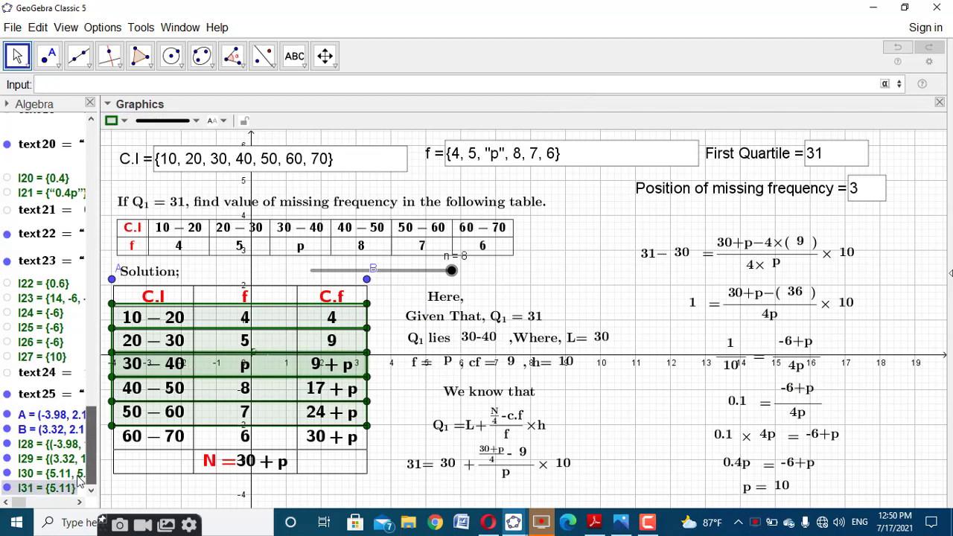
pyautogui.click(8, 473)
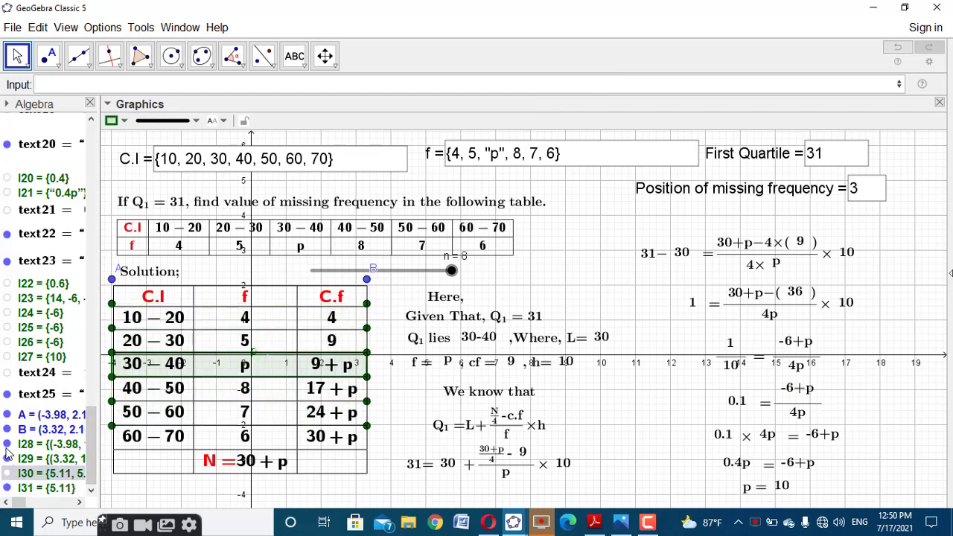
pyautogui.click(7, 444)
pyautogui.click(7, 459)
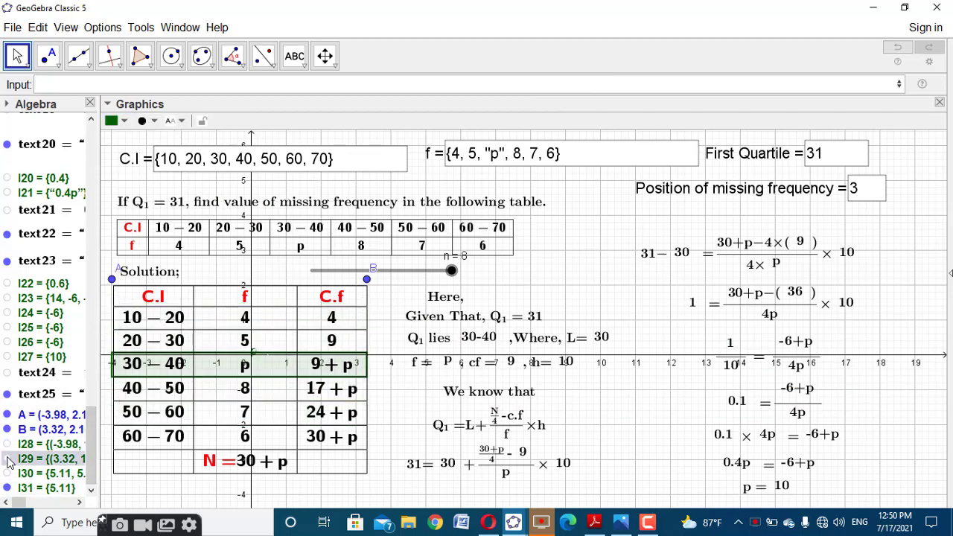
pyautogui.click(214, 330)
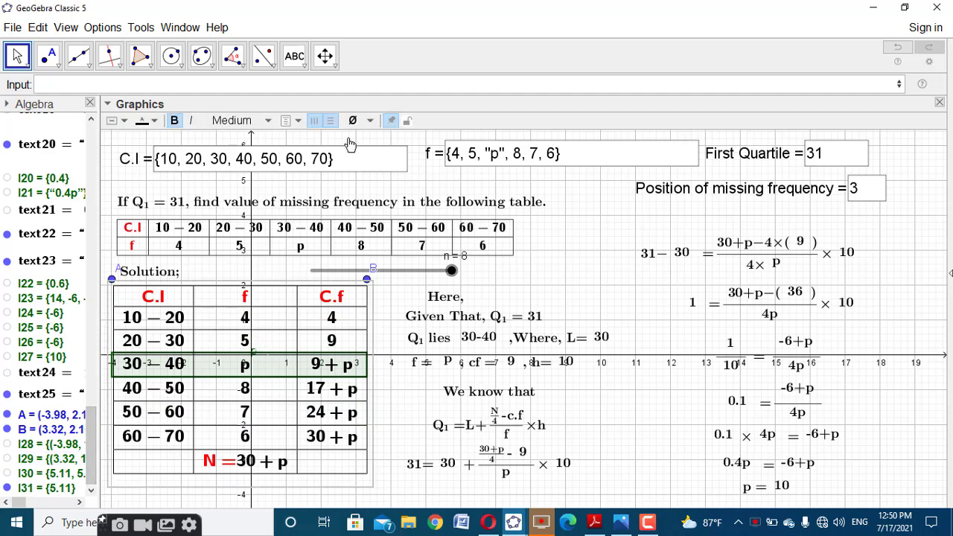
# Fill the l31 highlight rectangle with yellow at full opacity.
pyautogui.click(41, 487)
pyautogui.click(113, 120)
pyautogui.click(142, 136)
pyautogui.moveTo(123, 176); pyautogui.dragTo(276, 175)
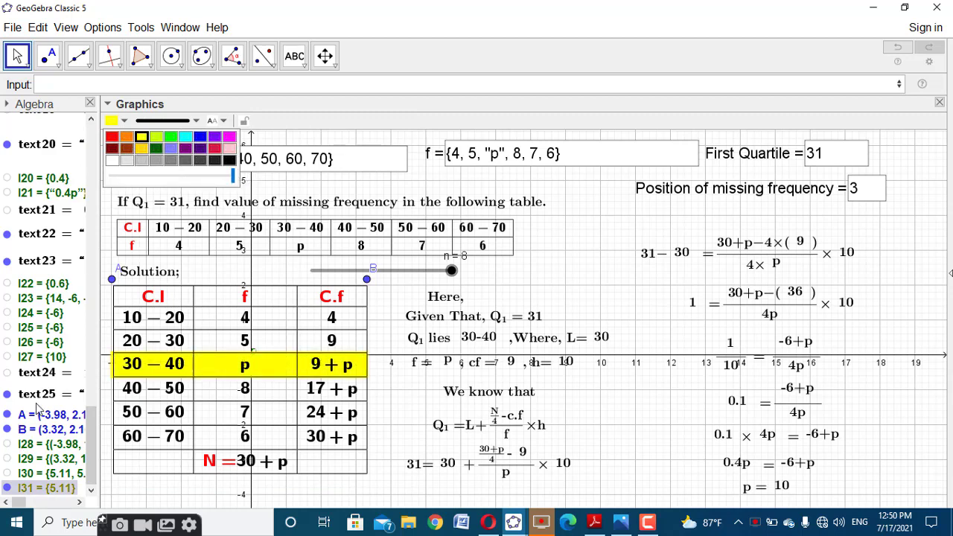
# Reduce the l31 highlight rectangle's outline to the thinnest line.
pyautogui.click(166, 121)
pyautogui.moveTo(159, 219); pyautogui.dragTo(140, 220)
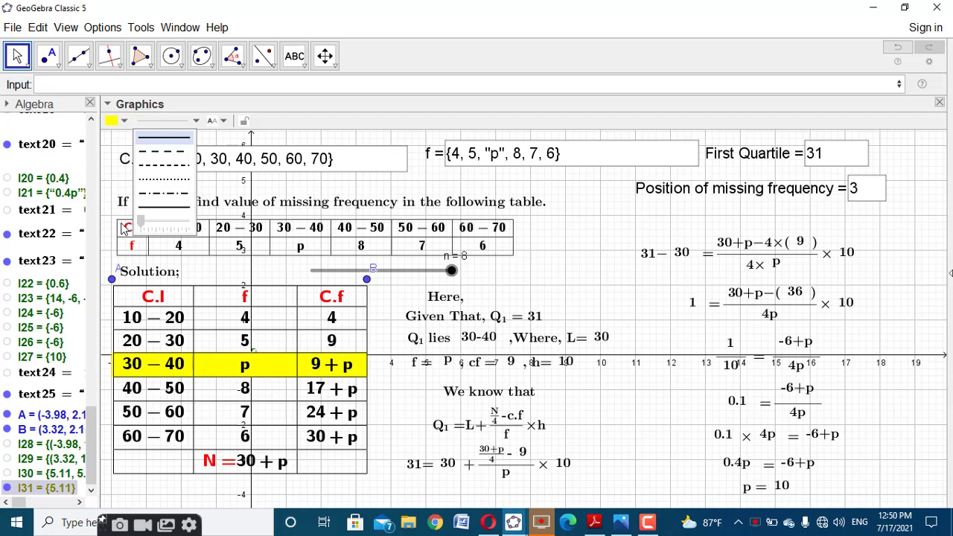
pyautogui.click(583, 223)
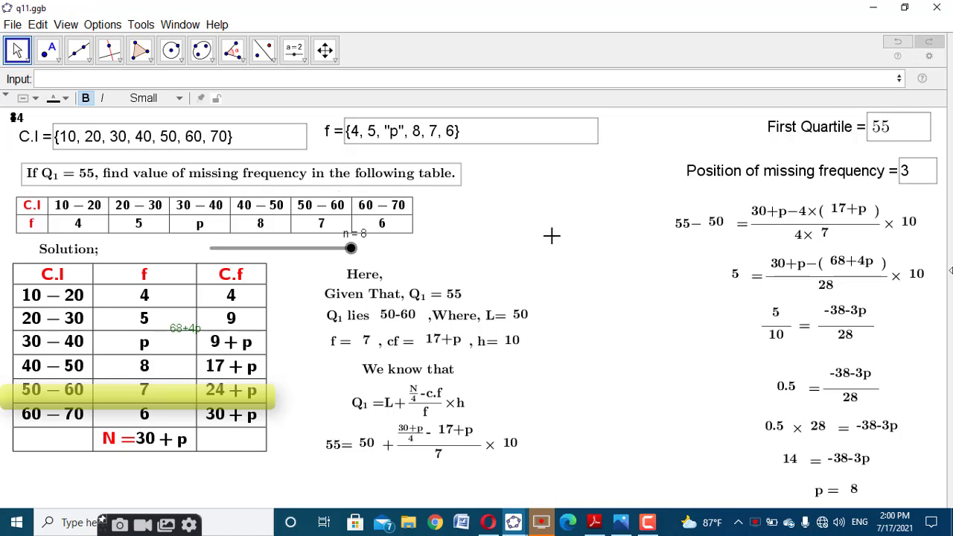
# Create a slider named m from 0 to 14 with increment 1 in the empty area beside the solution texts.
pyautogui.click(296, 64)
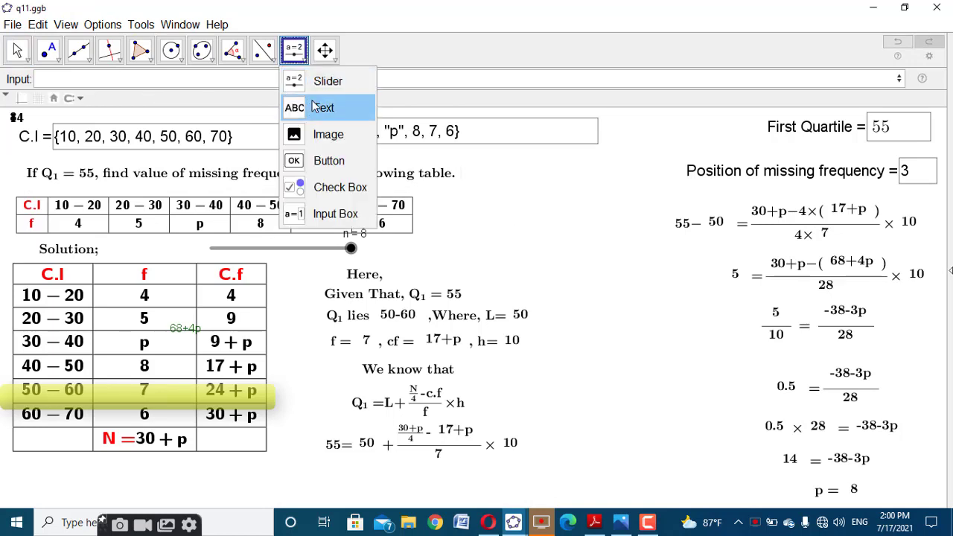
pyautogui.click(320, 79)
pyautogui.click(523, 237)
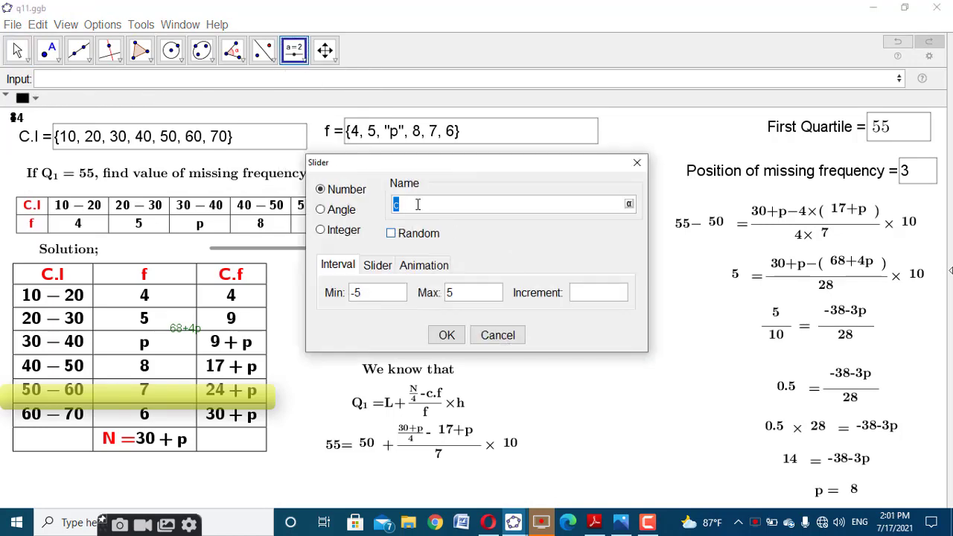
pyautogui.click(350, 292)
pyautogui.write('0')
pyautogui.click(460, 295)
pyautogui.write('14')
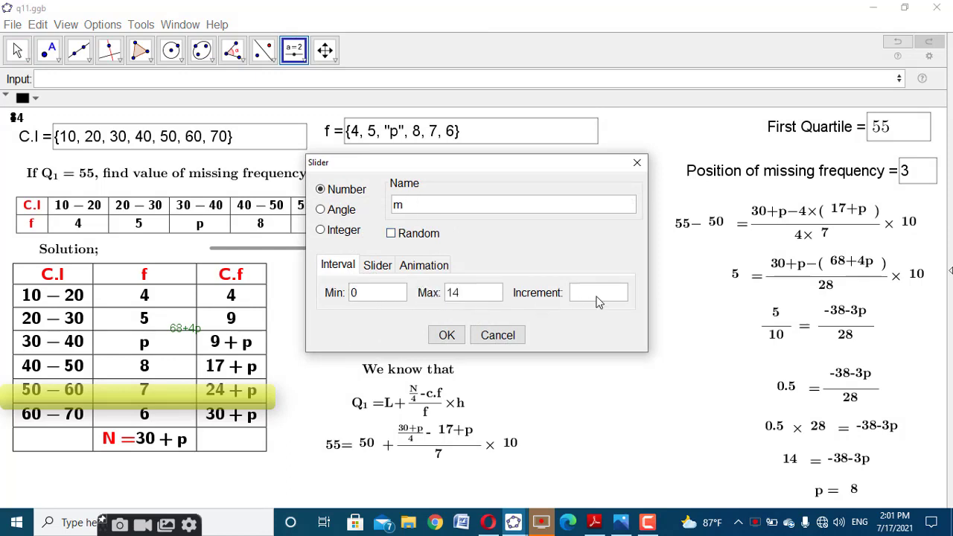
pyautogui.write('1')
pyautogui.click(447, 336)
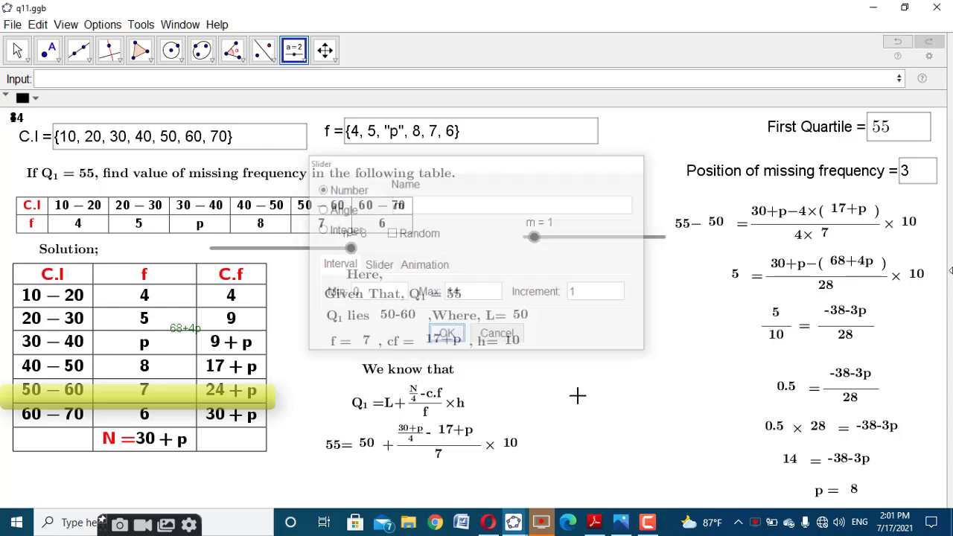
# Show the "Here," text only under the condition m>0.
pyautogui.click(16, 50)
pyautogui.click(346, 279)
pyautogui.rightClick(346, 278)
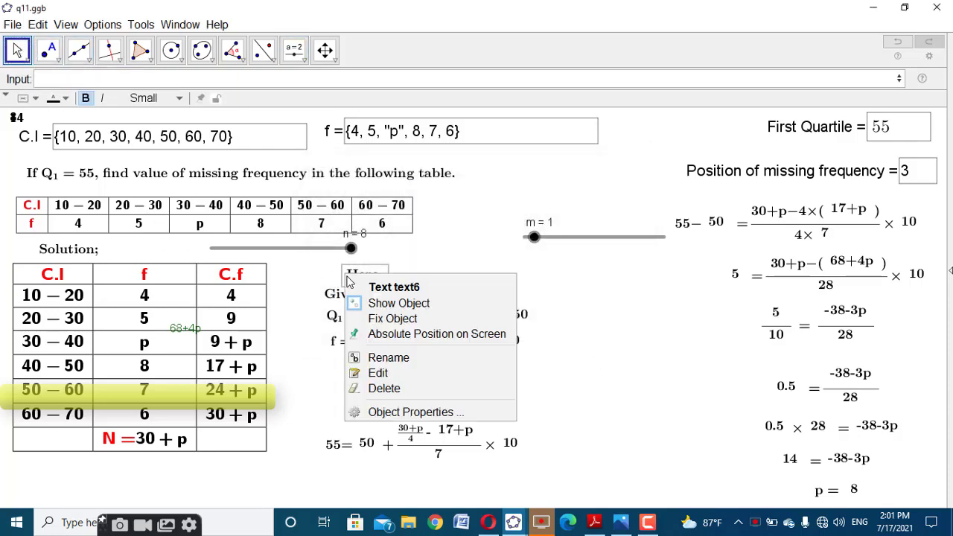
pyautogui.click(417, 411)
pyautogui.click(726, 195)
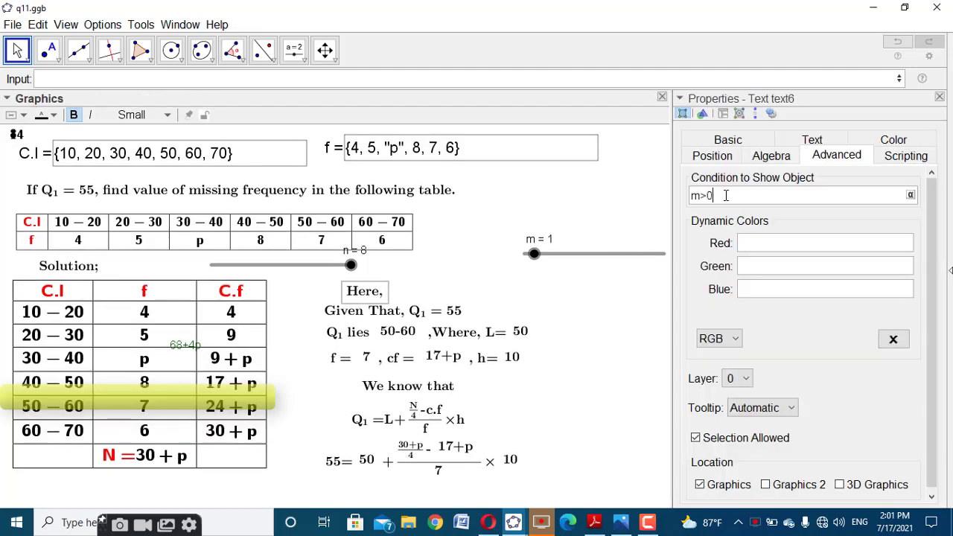
pyautogui.click(940, 97)
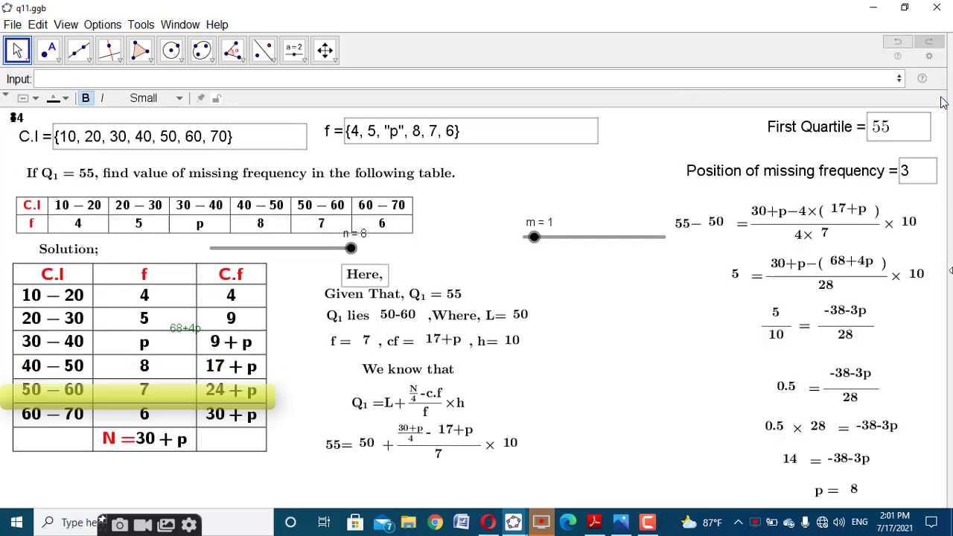
# Set the condition to show the "Given That, Q₁ = 55" text to m>1.
pyautogui.rightClick(423, 293)
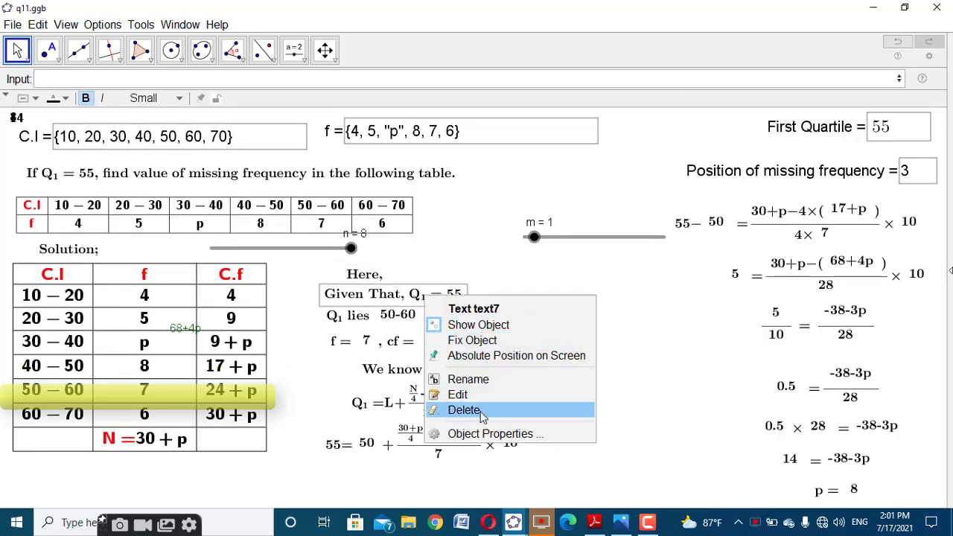
pyautogui.click(492, 432)
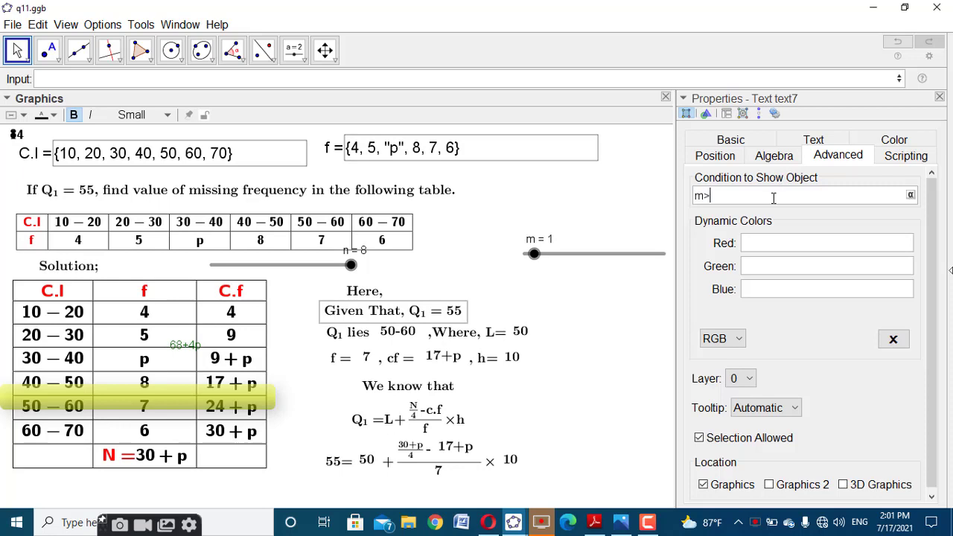
pyautogui.click(774, 198)
pyautogui.write('m>1')
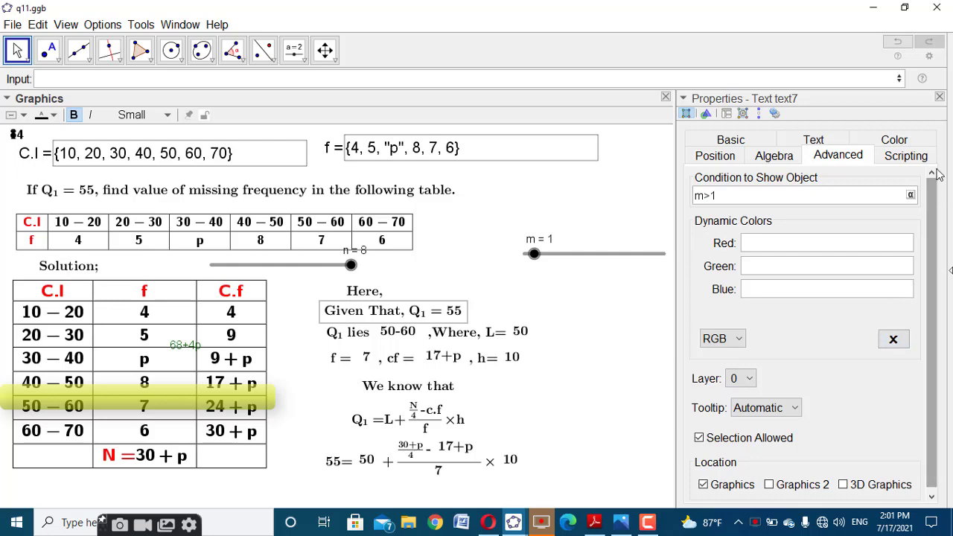
pyautogui.click(940, 97)
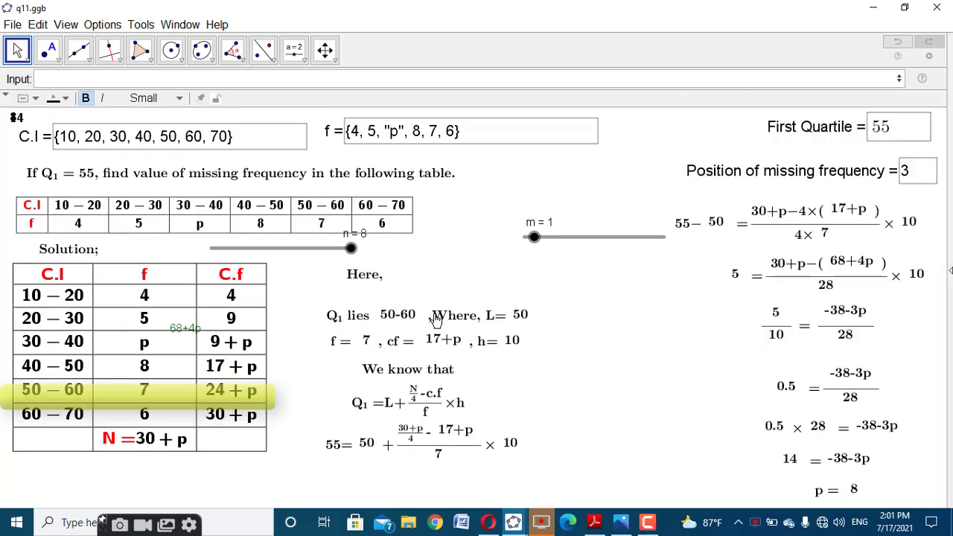
# Make the text stating where Q₁ lies, with its L, f, cf and h values, show conditionally on slider m.
pyautogui.rightClick(438, 319)
pyautogui.click(545, 453)
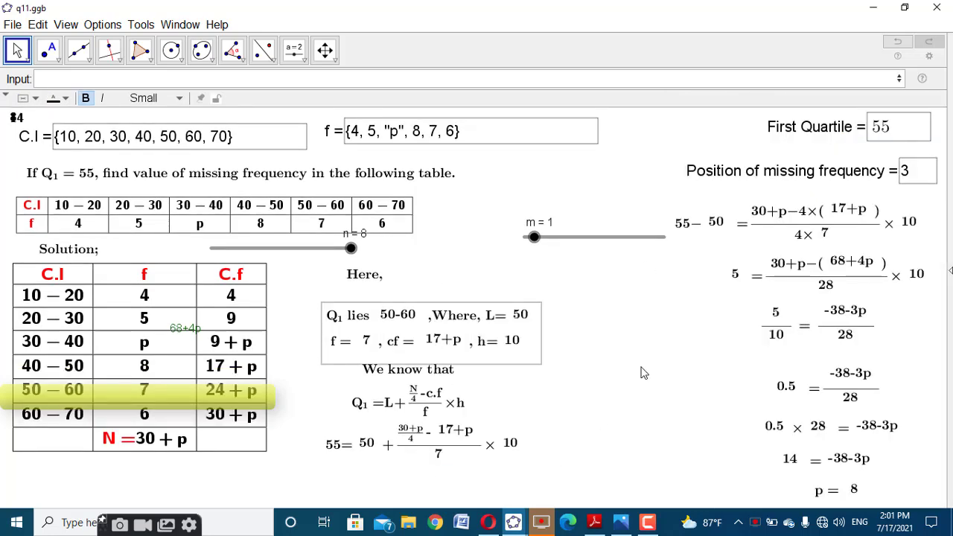
pyautogui.click(770, 191)
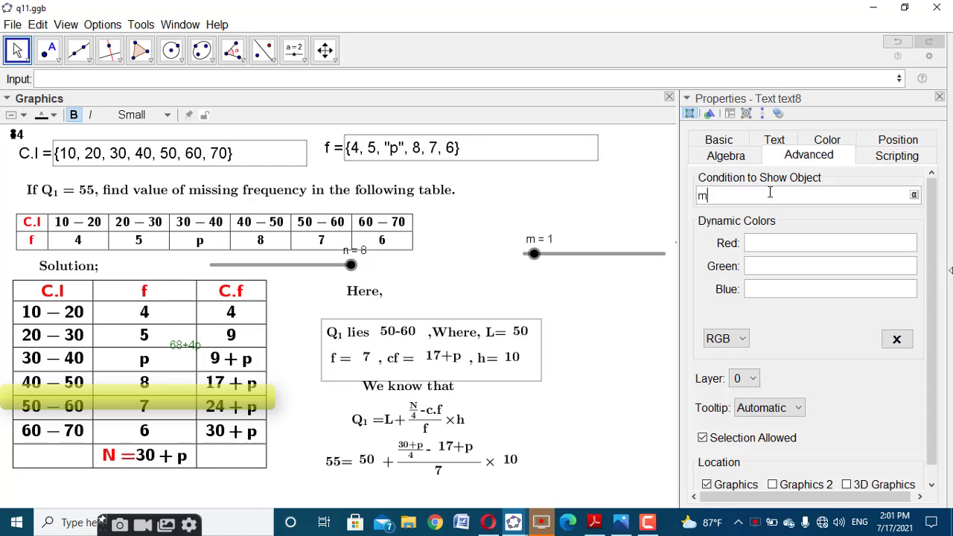
pyautogui.click(940, 98)
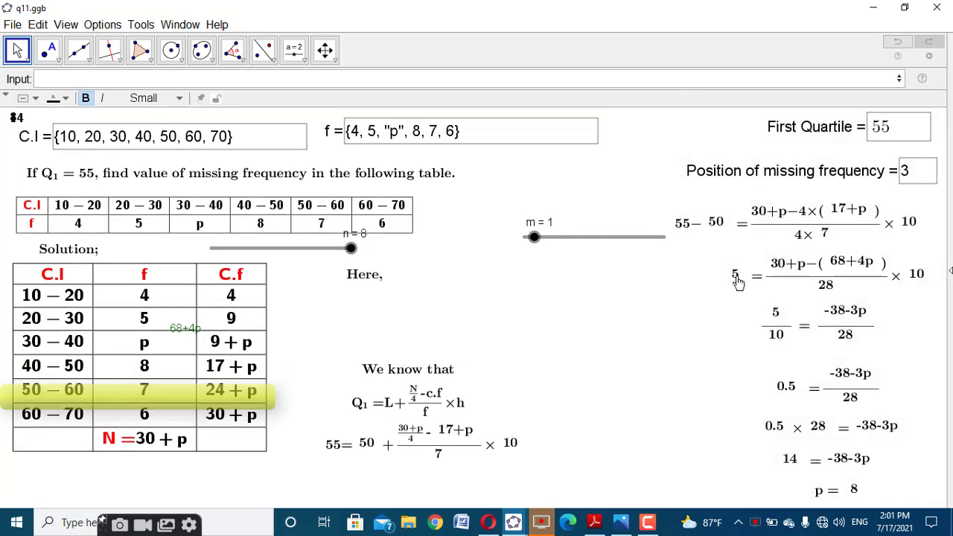
# Set the condition to show the "We know that" text to m>3.
pyautogui.click(438, 371)
pyautogui.rightClick(437, 371)
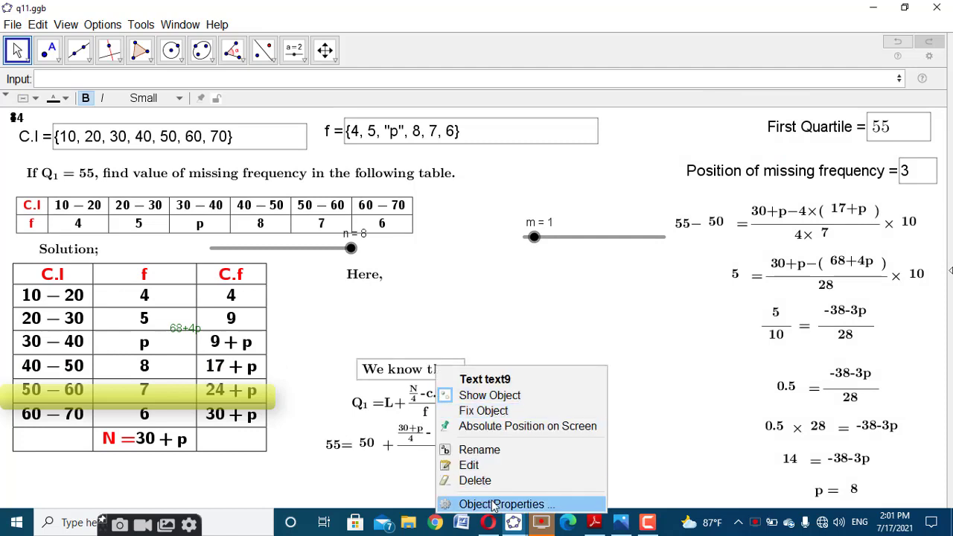
pyautogui.click(491, 505)
pyautogui.click(728, 196)
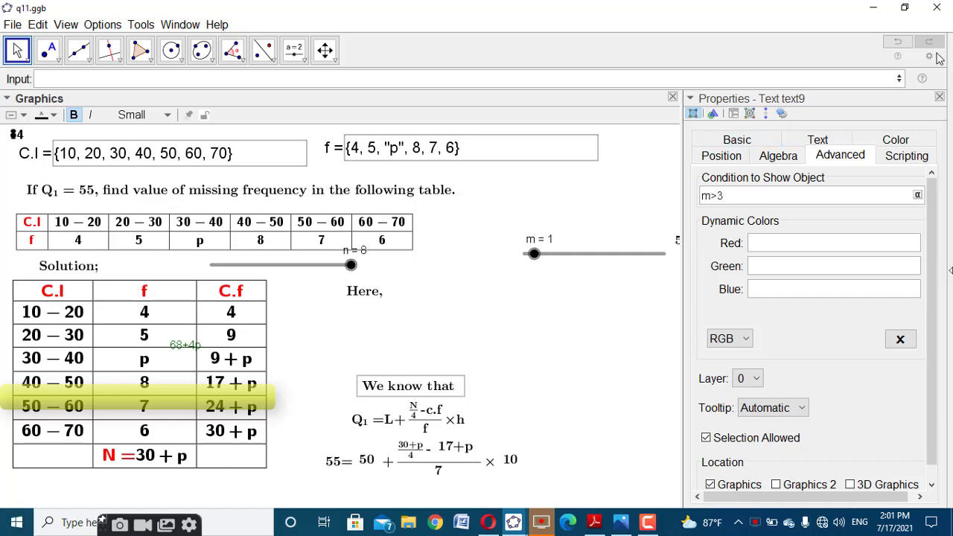
pyautogui.click(939, 96)
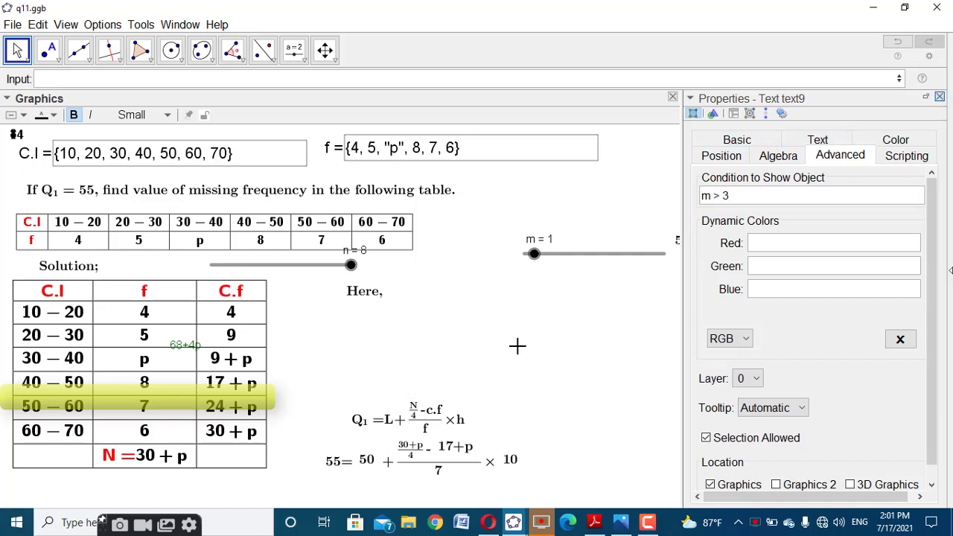
# Set the condition to show the general Q₁ formula text to m>4.
pyautogui.rightClick(442, 389)
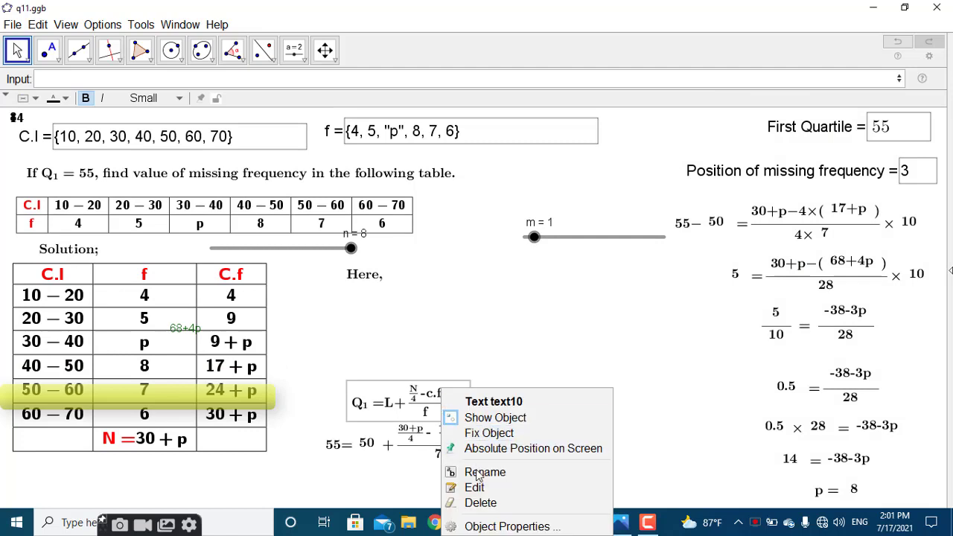
pyautogui.click(511, 526)
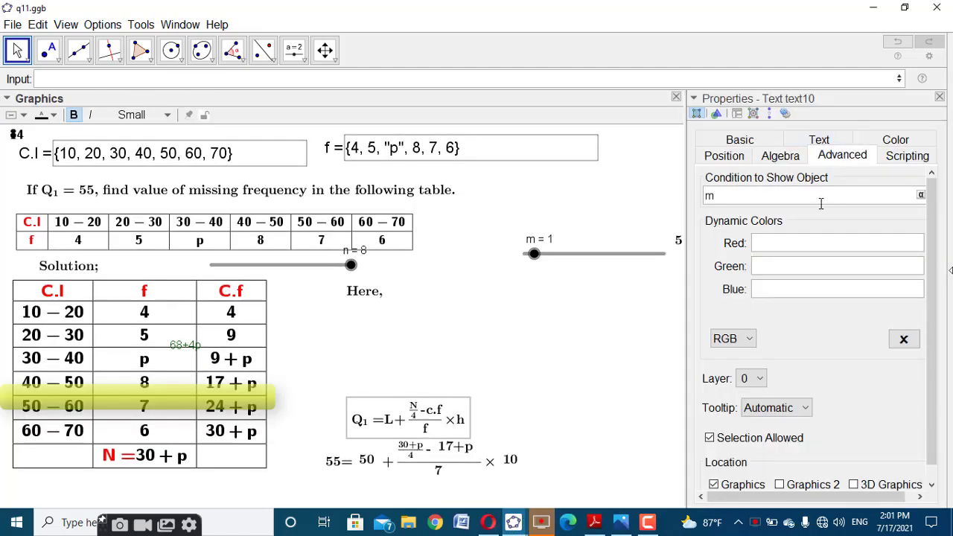
pyautogui.click(822, 195)
pyautogui.write('m>4')
pyautogui.click(940, 97)
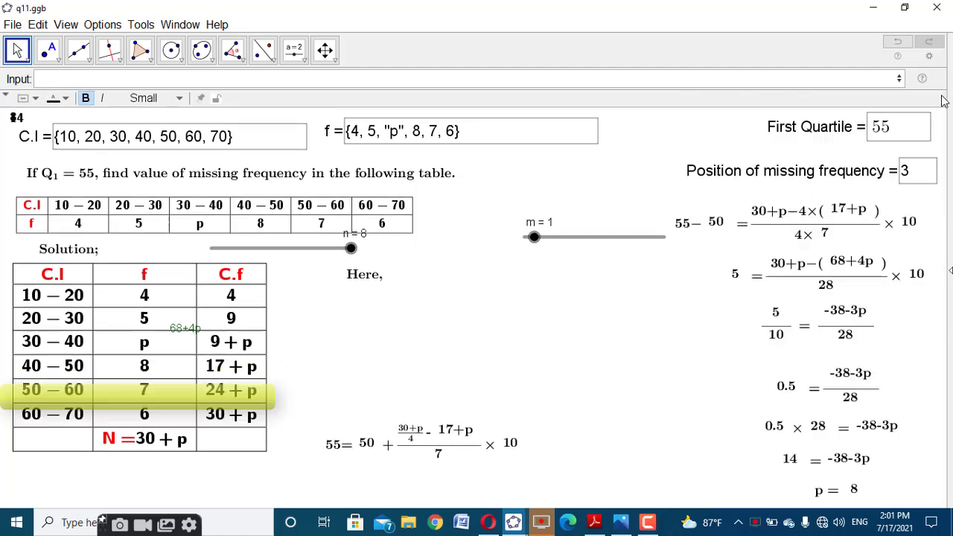
# Make the substituted formula text beginning "55 = 50 +" show conditionally on slider m.
pyautogui.rightClick(435, 436)
pyautogui.click(527, 525)
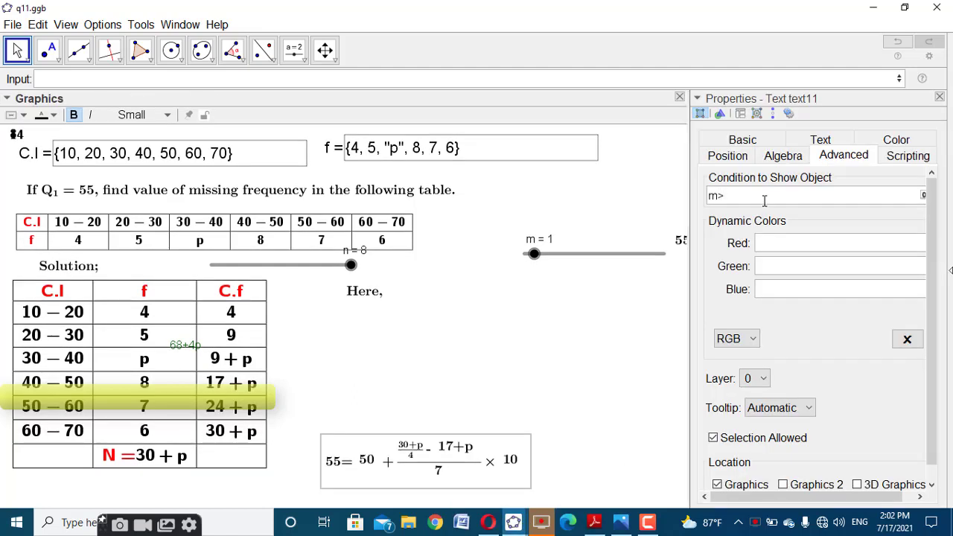
pyautogui.click(939, 98)
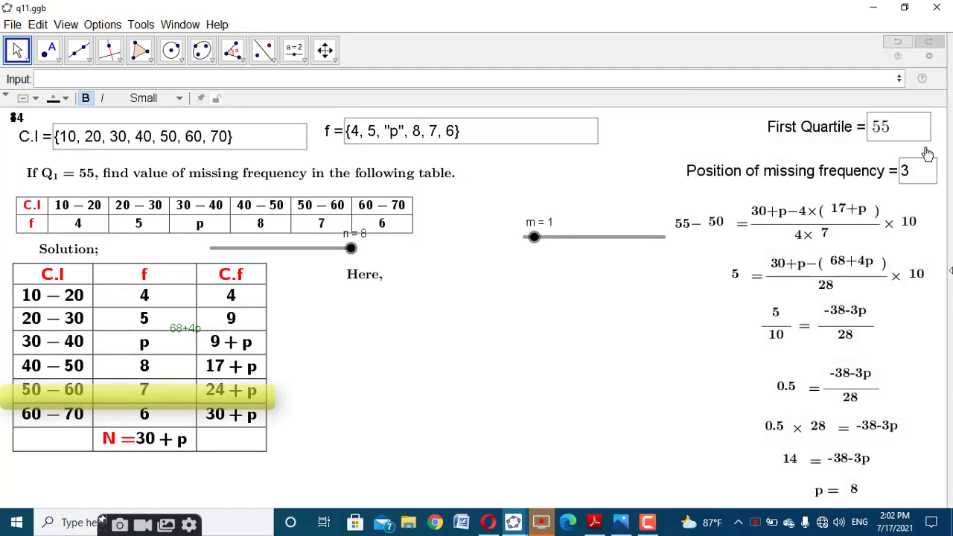
# Set the condition to show the equation text beginning "55 − 50 =" to m>6.
pyautogui.rightClick(752, 216)
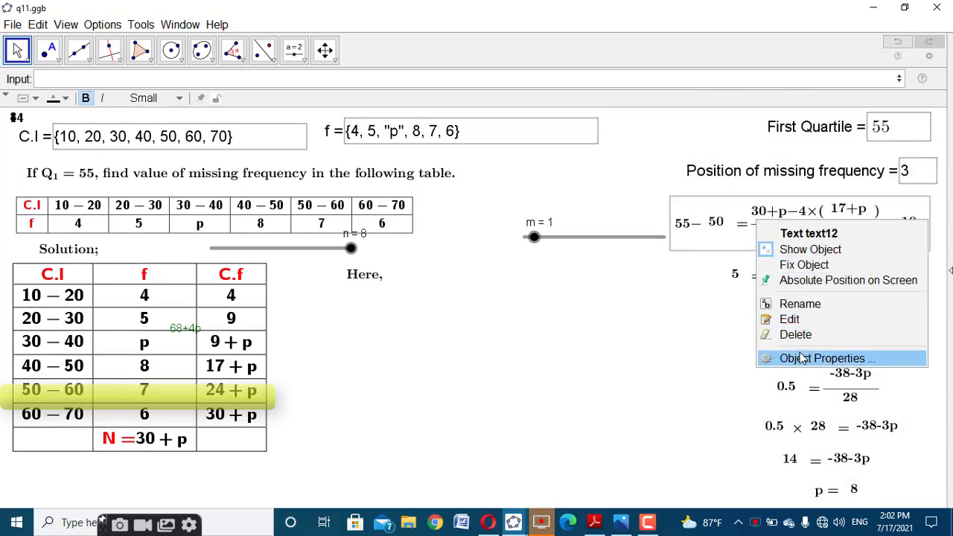
pyautogui.click(770, 359)
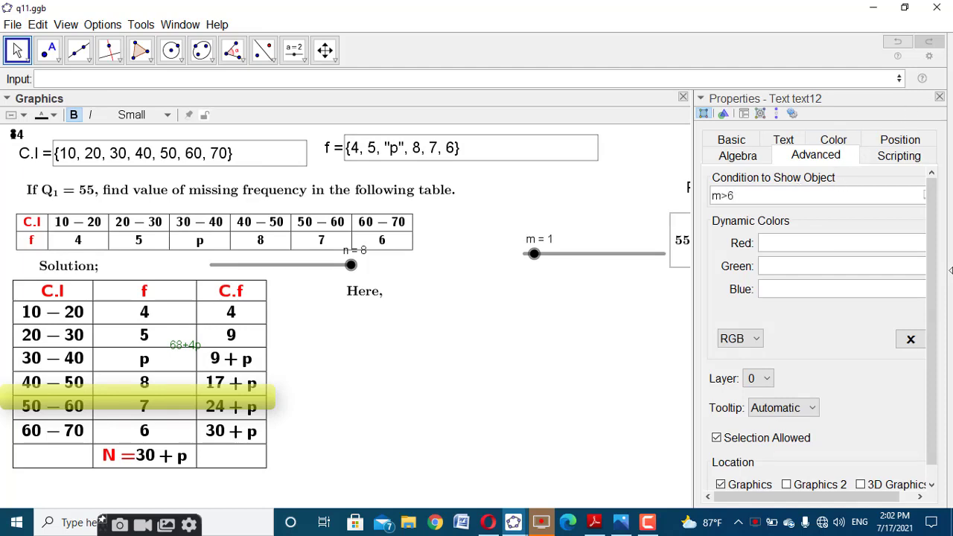
pyautogui.click(940, 97)
# Make the equation text beginning "5 =", containing (68+4p) over 28, show conditionally on slider m.
pyautogui.rightClick(847, 268)
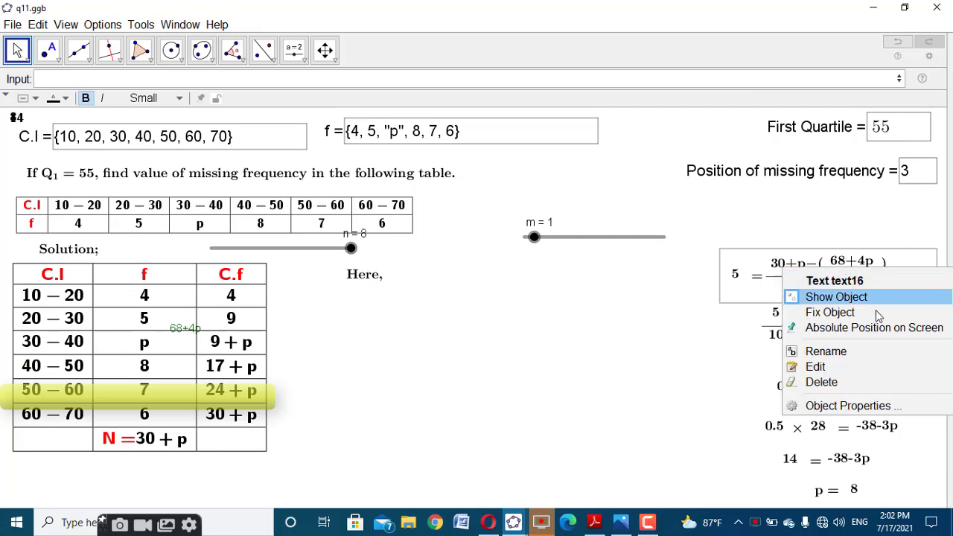
pyautogui.click(912, 403)
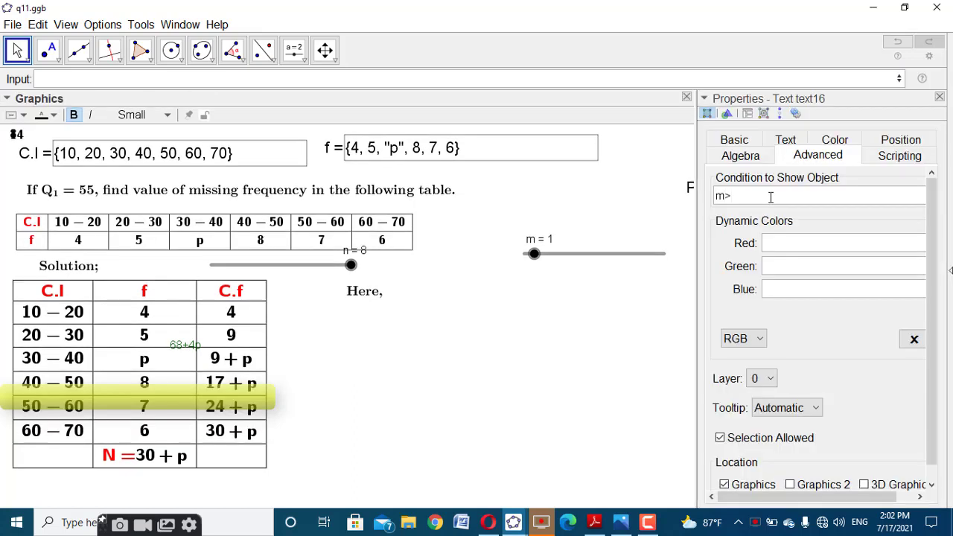
pyautogui.click(940, 100)
# Set the condition to show the 5/10 fraction equation text to m>8.
pyautogui.rightClick(789, 331)
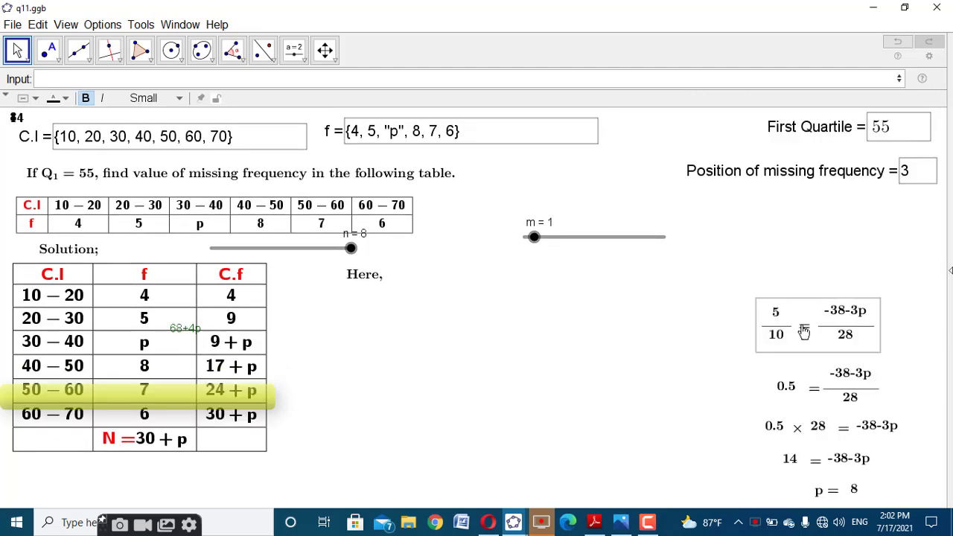
pyautogui.click(868, 466)
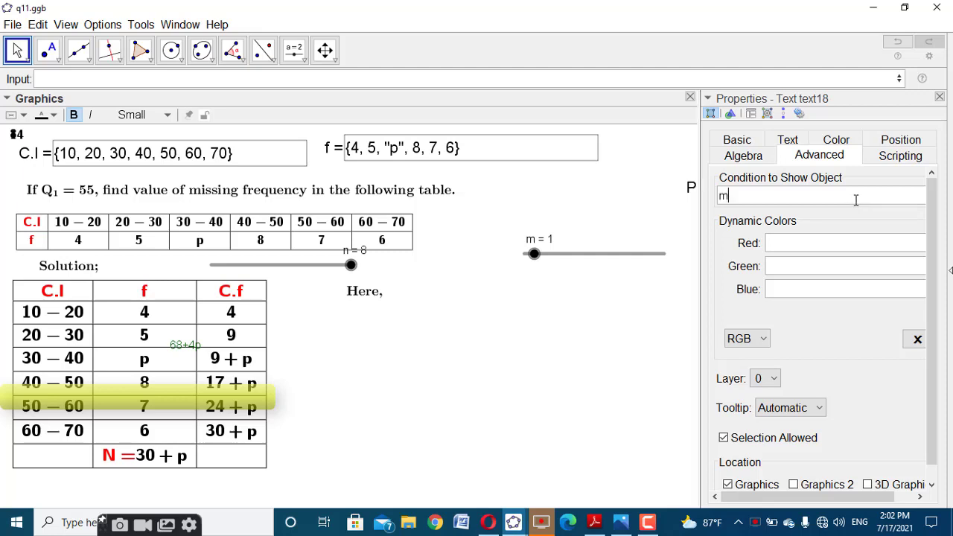
pyautogui.write('8')
pyautogui.click(941, 98)
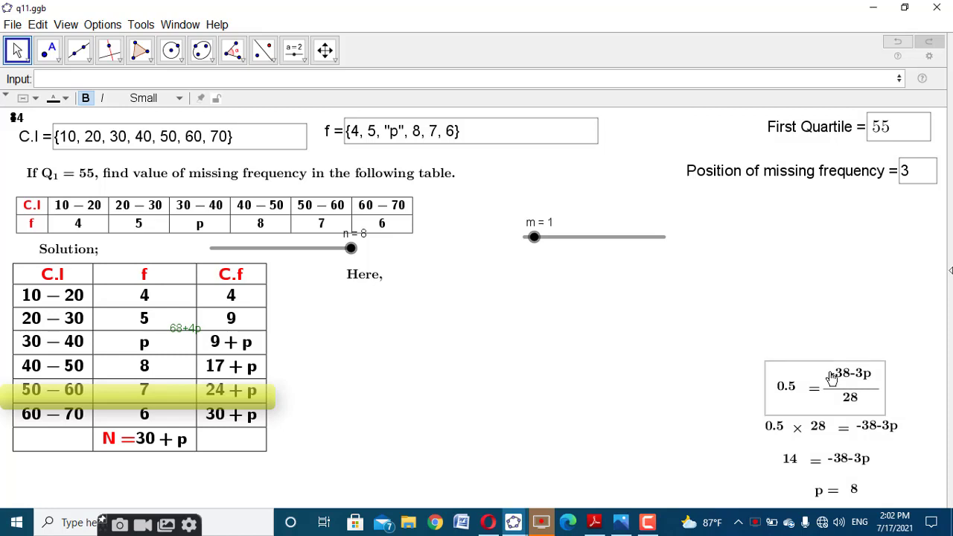
# Set the condition to show the equation text "0.5 = (-38-3p)/28" to m>9.
pyautogui.rightClick(827, 376)
pyautogui.click(883, 512)
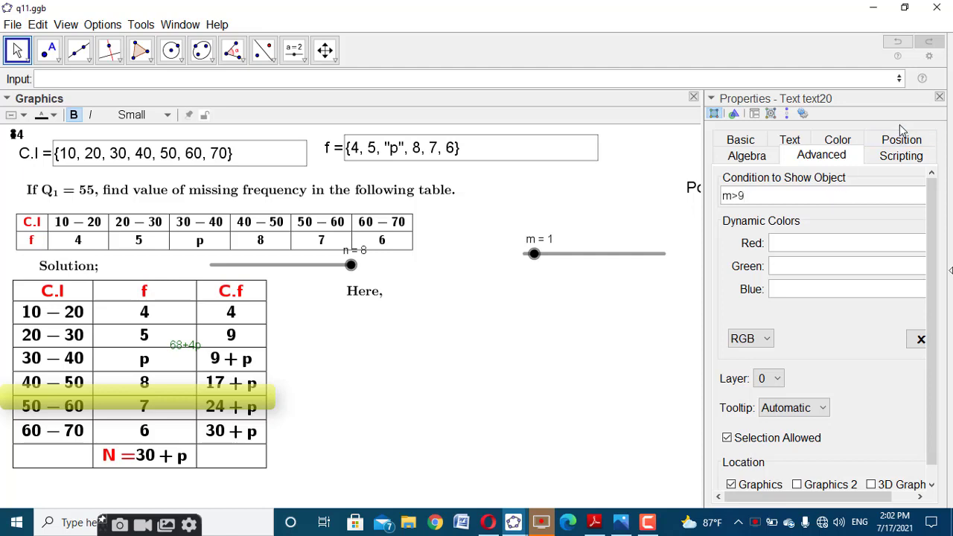
pyautogui.click(938, 98)
# Make the equation text "0.5 × 28 = -38-3p" show conditionally on slider m.
pyautogui.click(846, 426)
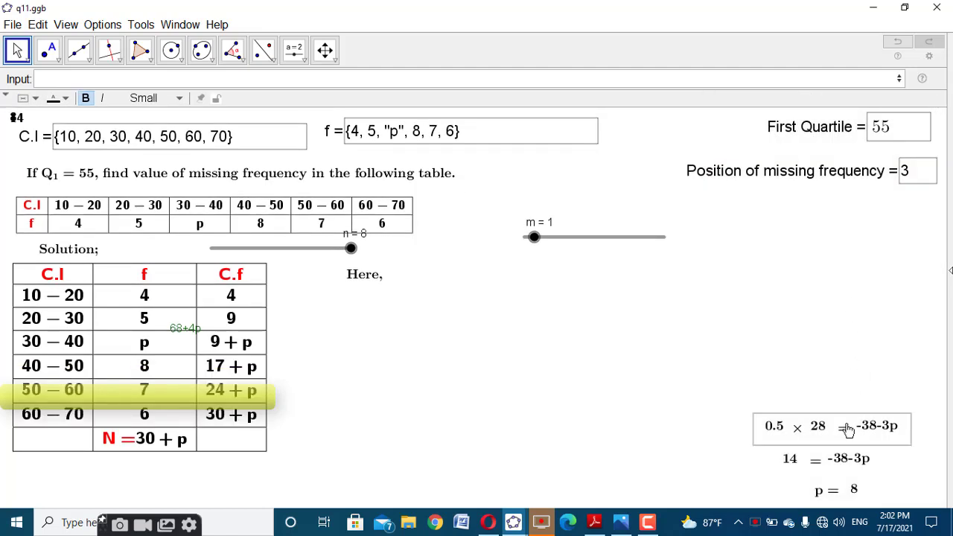
pyautogui.rightClick(846, 425)
pyautogui.click(884, 525)
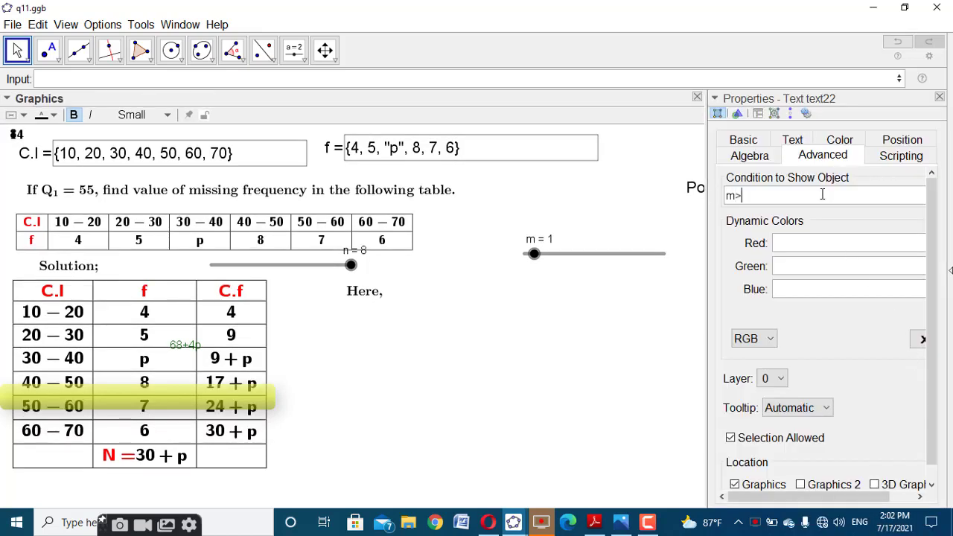
pyautogui.click(940, 98)
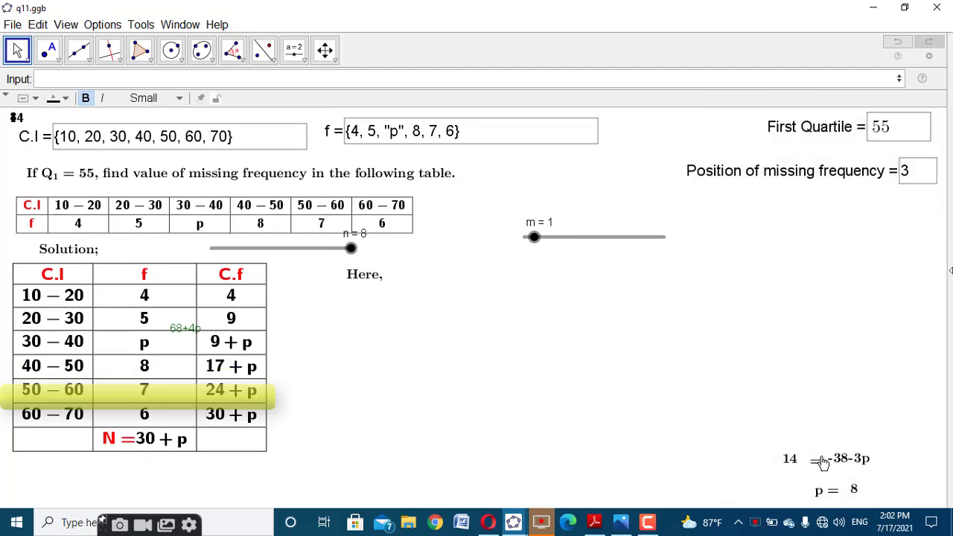
pyautogui.rightClick(854, 489)
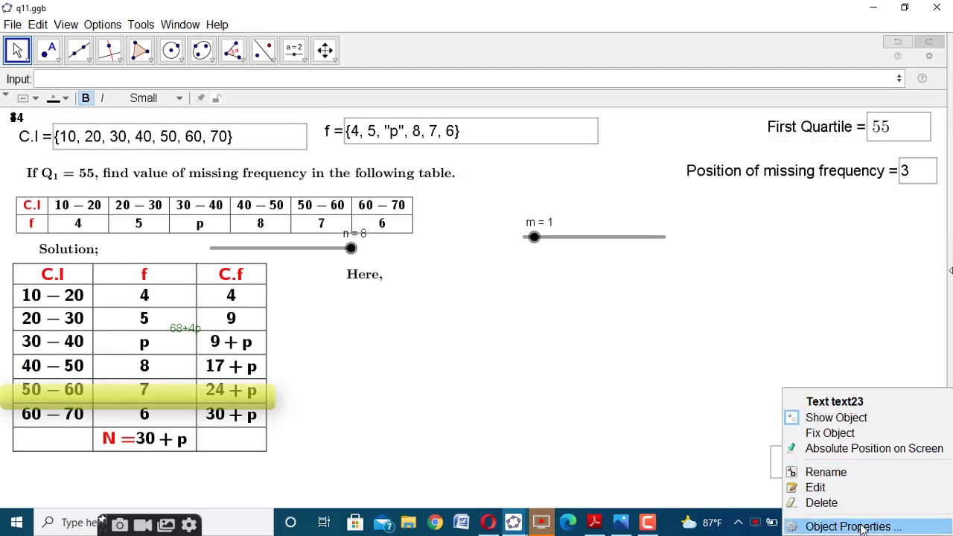
pyautogui.click(859, 526)
pyautogui.write('a==1∧b==0')
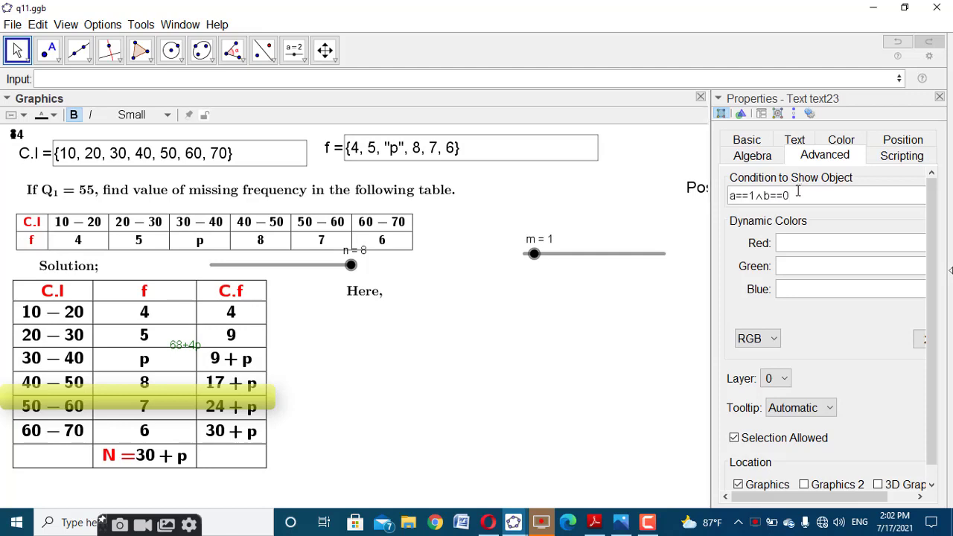
pyautogui.click(939, 96)
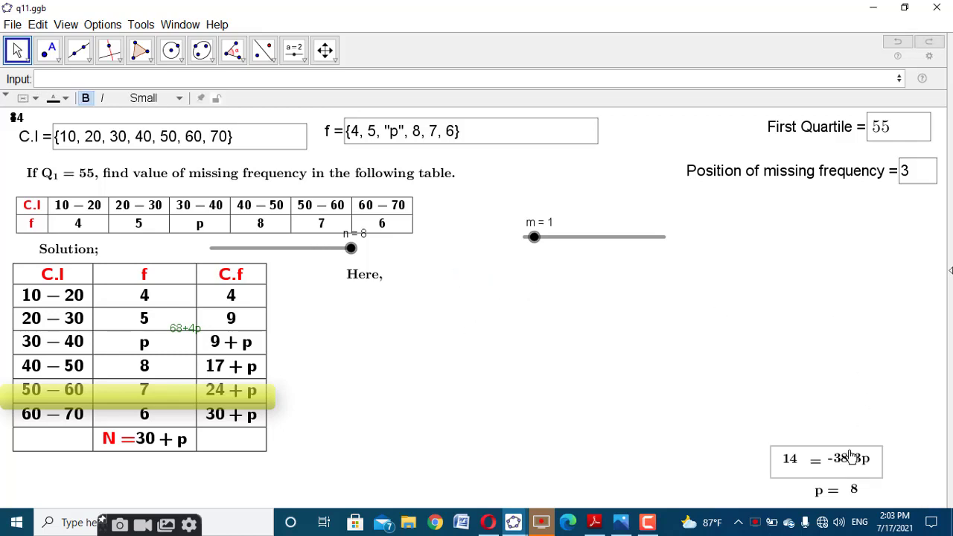
# Set the condition to show the equation text "14 = -38-3p" to m>12.
pyautogui.rightClick(856, 457)
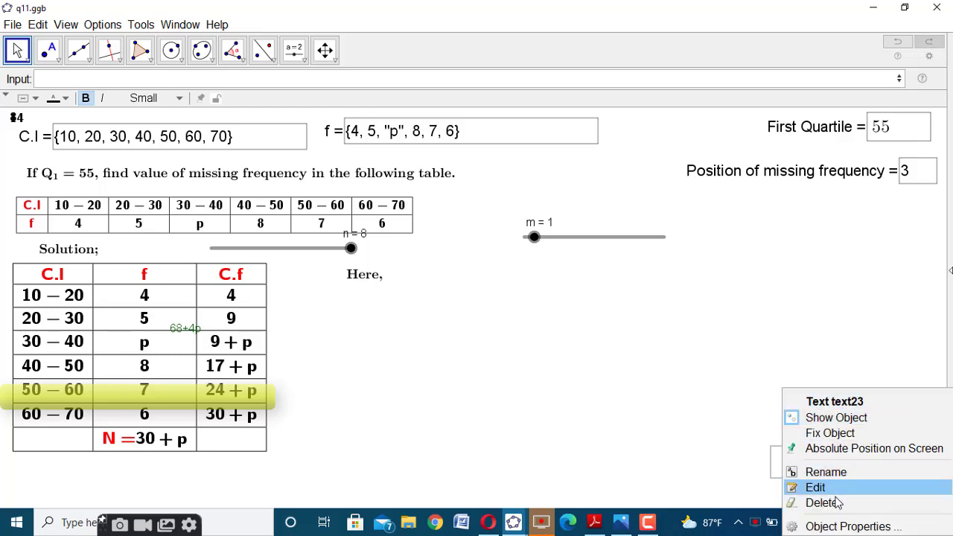
pyautogui.click(857, 526)
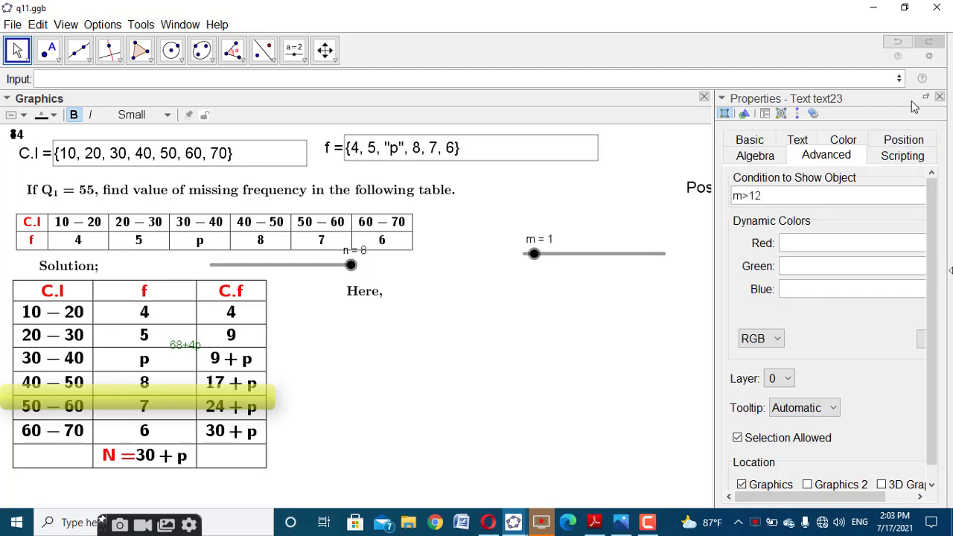
pyautogui.click(941, 99)
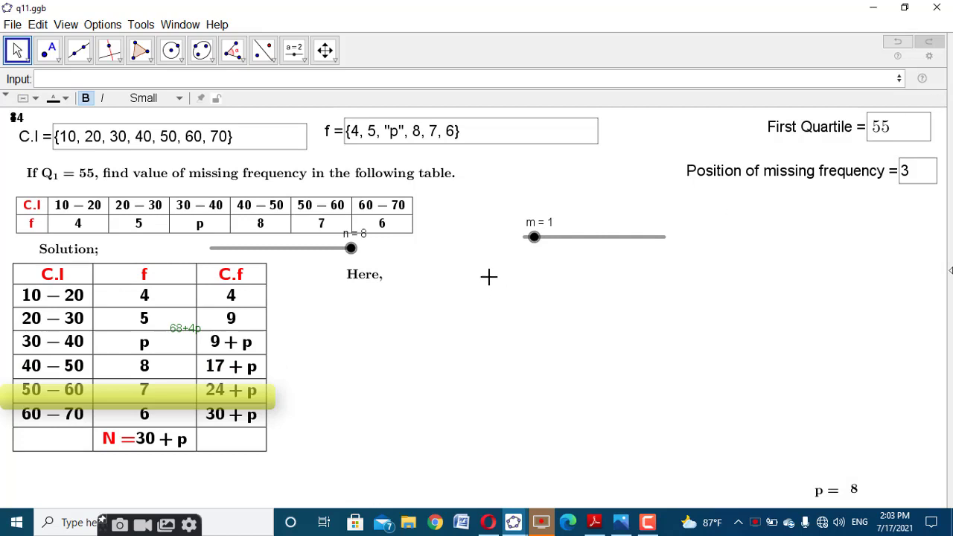
# Set slider m to 13 and change the show condition of the equation text "14 = -38-3p" to m > 11.
pyautogui.moveTo(530, 237); pyautogui.dragTo(657, 248)
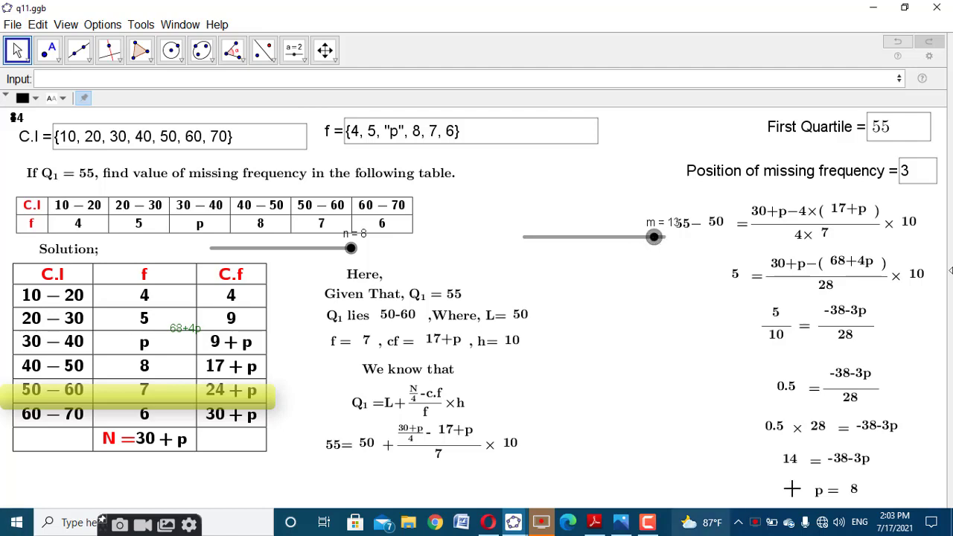
pyautogui.click(846, 463)
pyautogui.rightClick(844, 464)
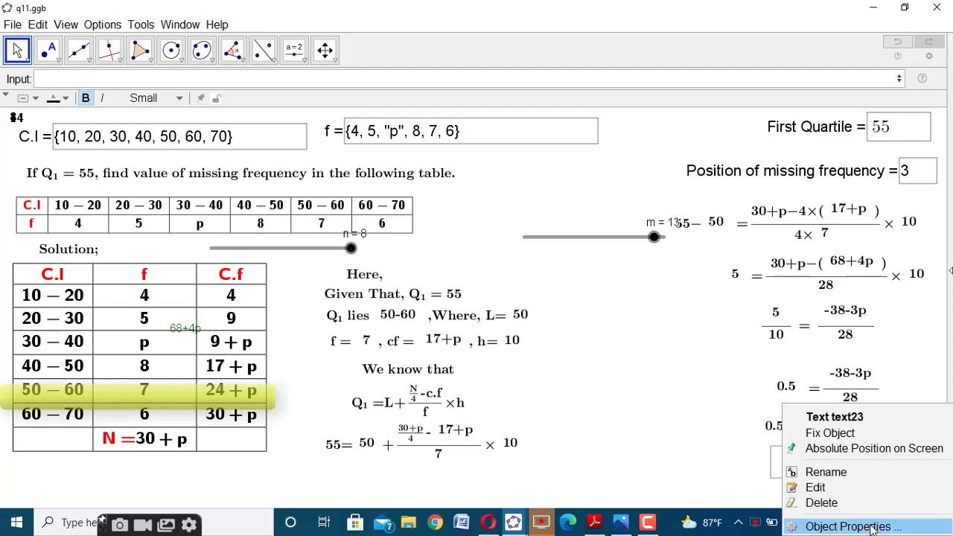
pyautogui.click(843, 525)
pyautogui.moveTo(768, 192); pyautogui.dragTo(771, 193)
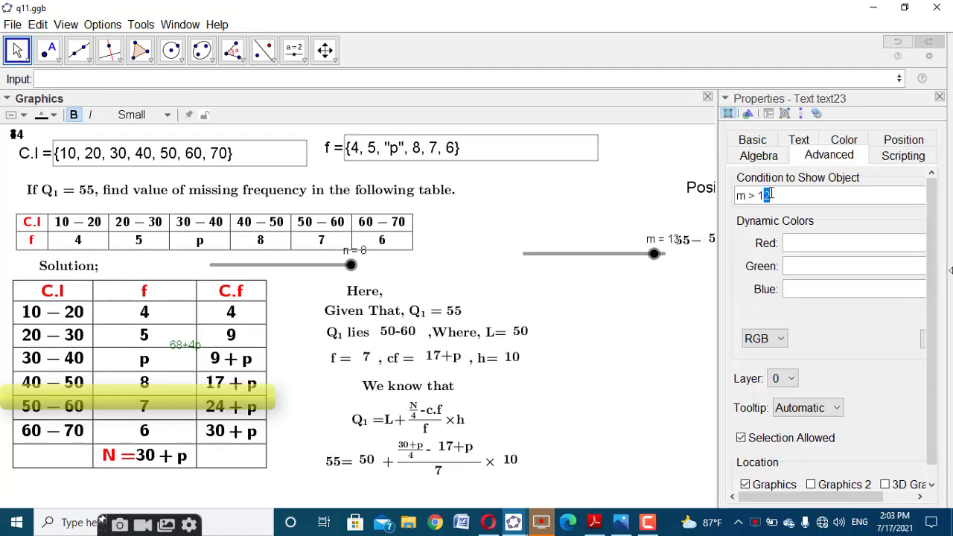
pyautogui.write('1')
pyautogui.click(942, 97)
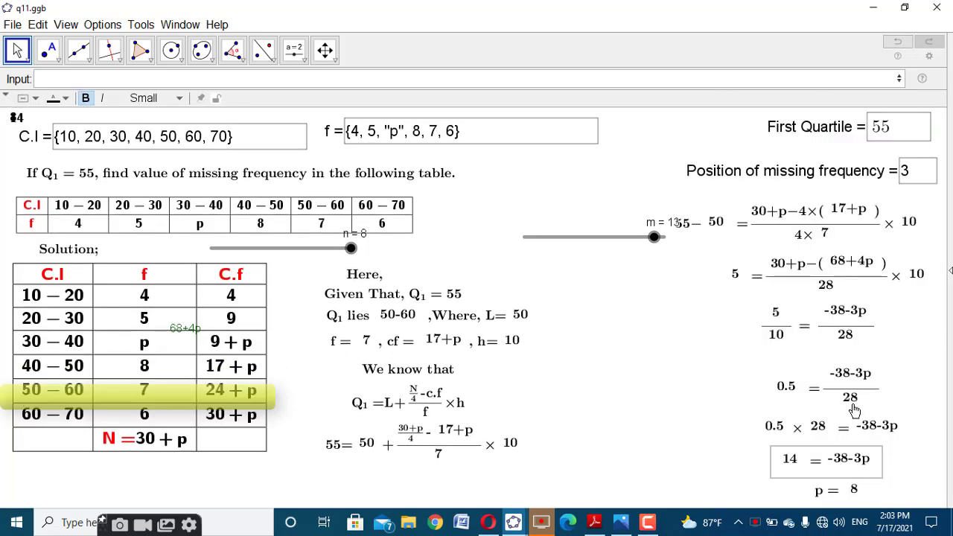
# Append ∧m>12 to the show condition of the "p = 8" answer text and copy the added part.
pyautogui.rightClick(836, 488)
pyautogui.click(849, 526)
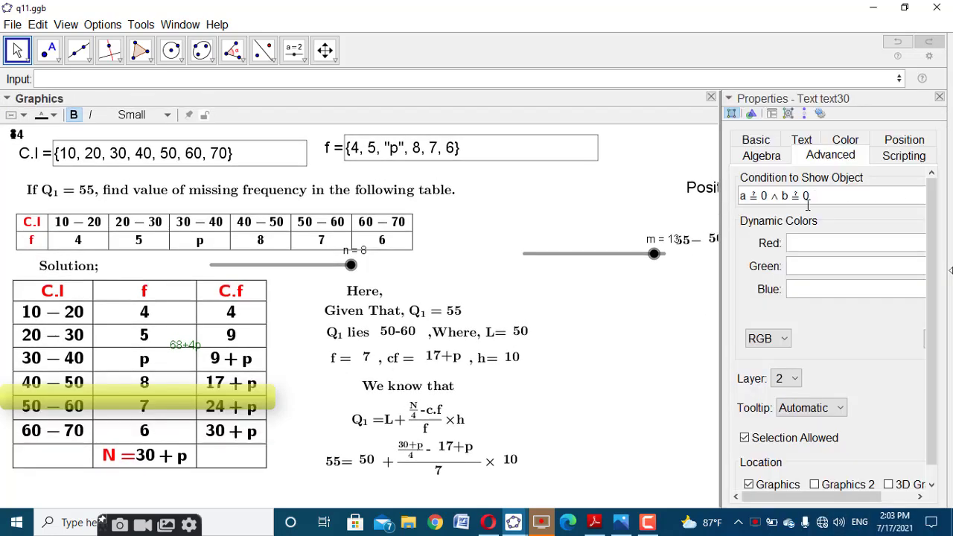
pyautogui.moveTo(720, 265); pyautogui.dragTo(629, 265)
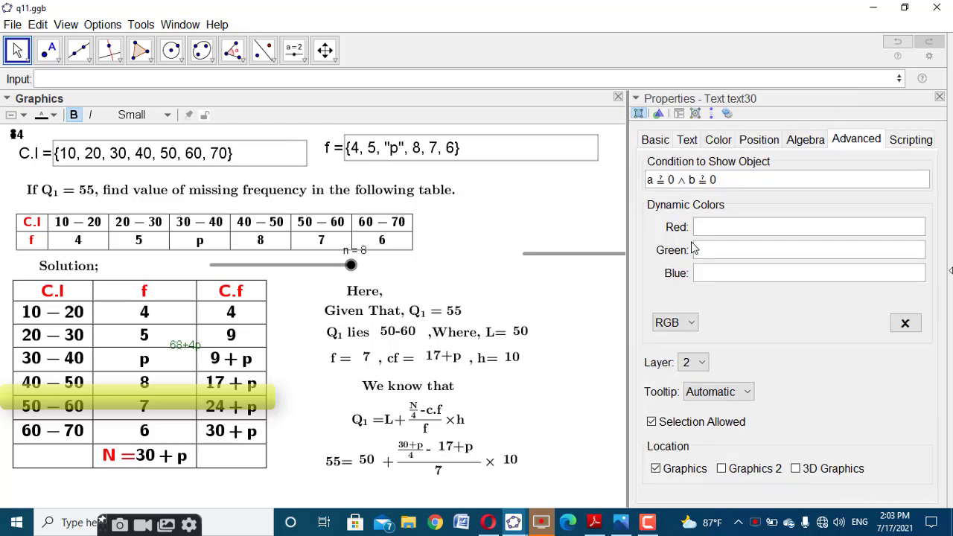
pyautogui.click(924, 179)
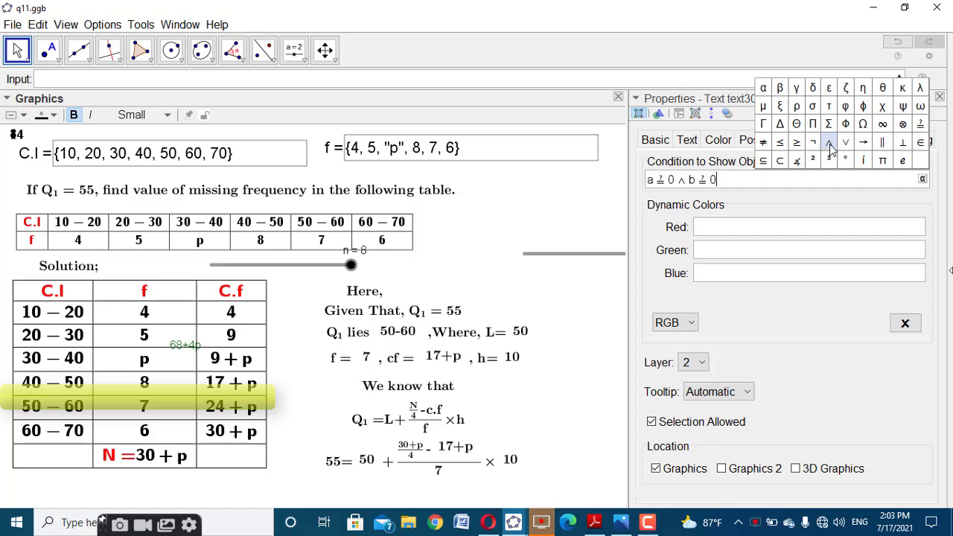
pyautogui.click(833, 150)
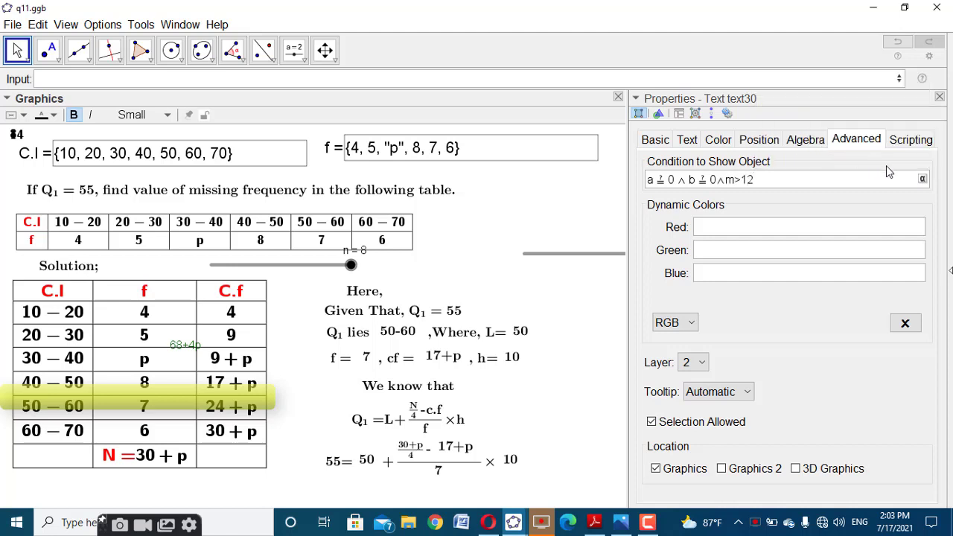
pyautogui.moveTo(717, 181); pyautogui.dragTo(754, 184)
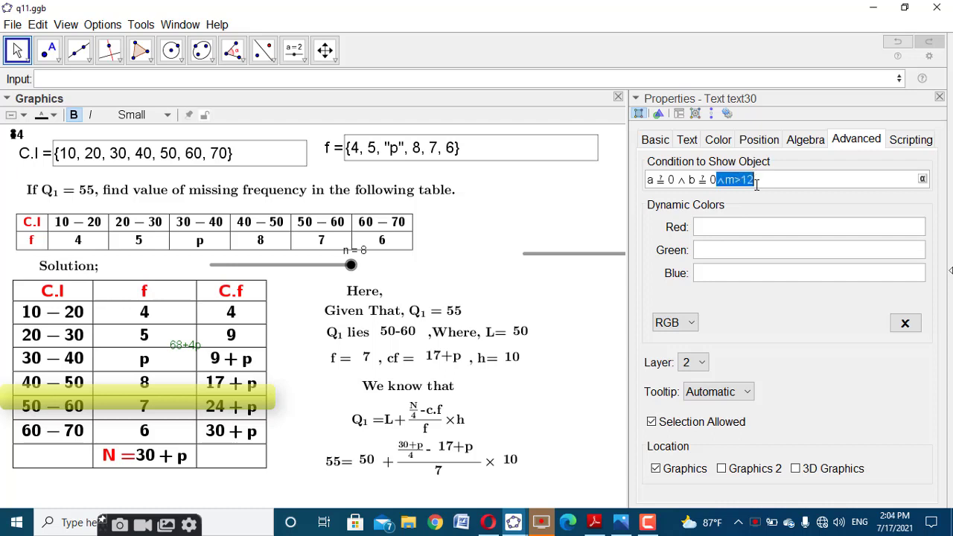
pyautogui.click(940, 97)
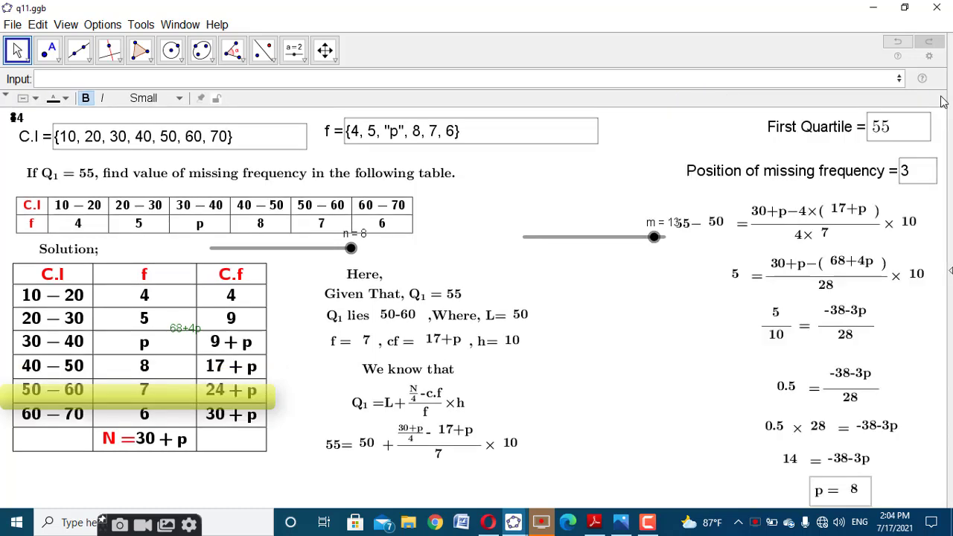
# Set the First Quartile value to 31.
pyautogui.click(899, 127)
pyautogui.click(895, 128)
pyautogui.press('BackSpace')
pyautogui.press('BackSpace')
pyautogui.write('31')
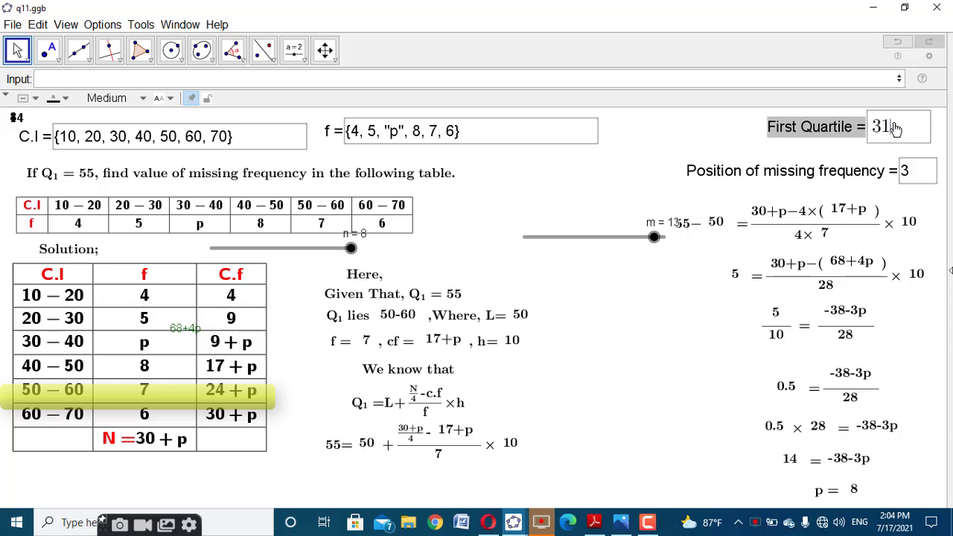
pyautogui.press('Return')
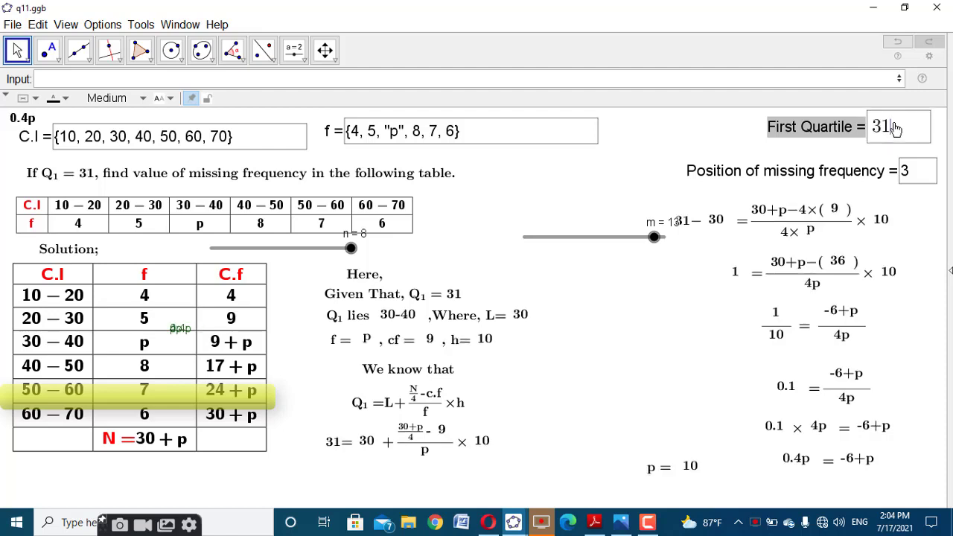
# Move the "p = 10" answer text below the last equation and append ∧m>12 to its show condition.
pyautogui.click(693, 466)
pyautogui.rightClick(828, 493)
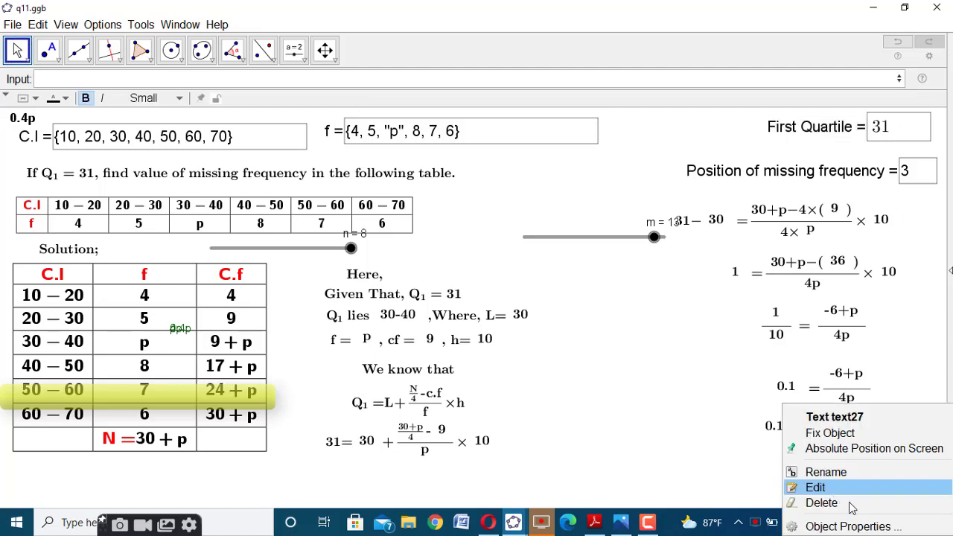
pyautogui.click(867, 527)
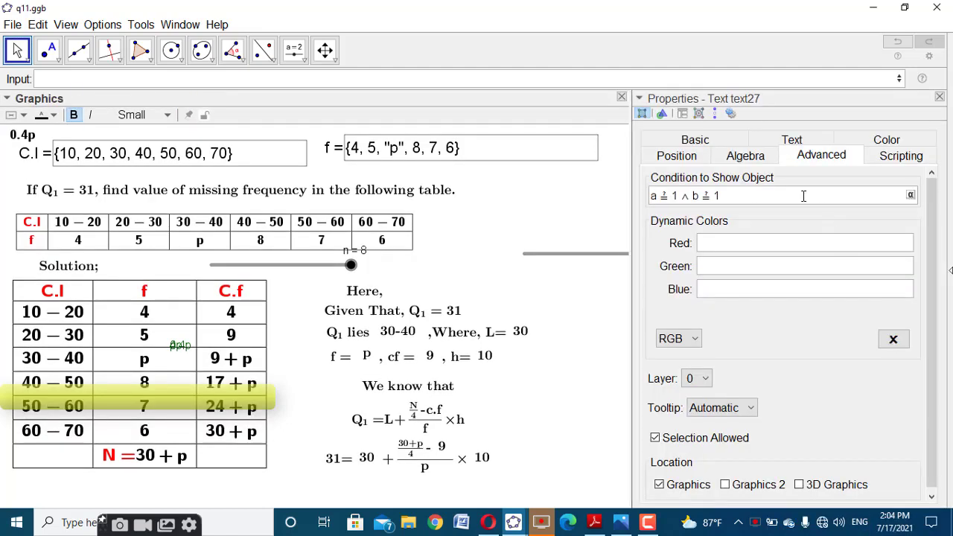
pyautogui.write('∧ m > 12')
pyautogui.click(940, 97)
pyautogui.click(939, 98)
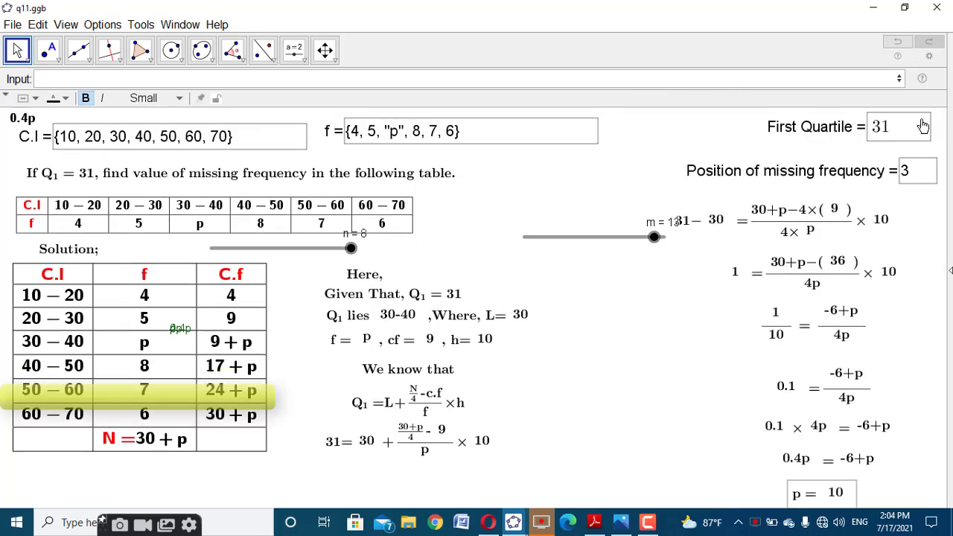
# Set the First Quartile value to 25.
pyautogui.click(896, 128)
pyautogui.press('BackSpace')
pyautogui.press('BackSpace')
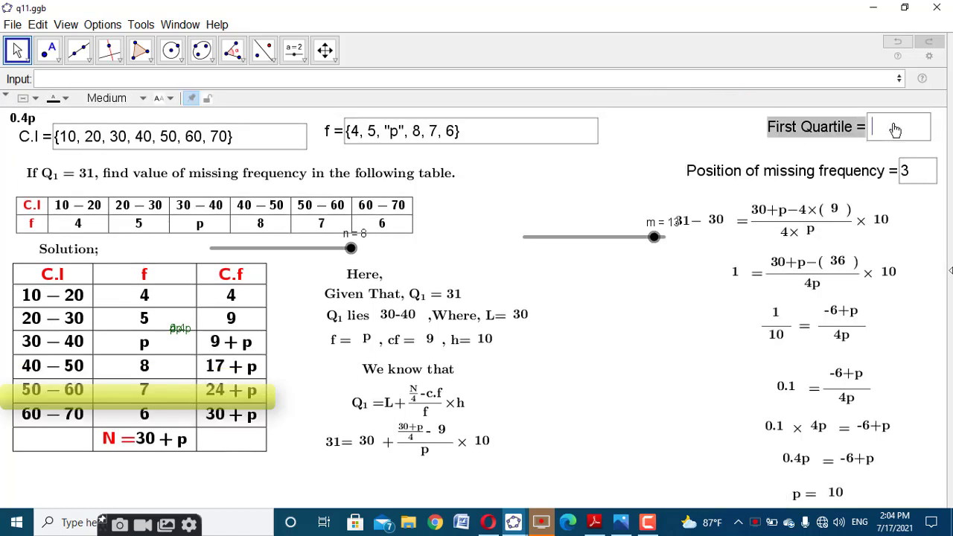
pyautogui.write('25')
pyautogui.press('Return')
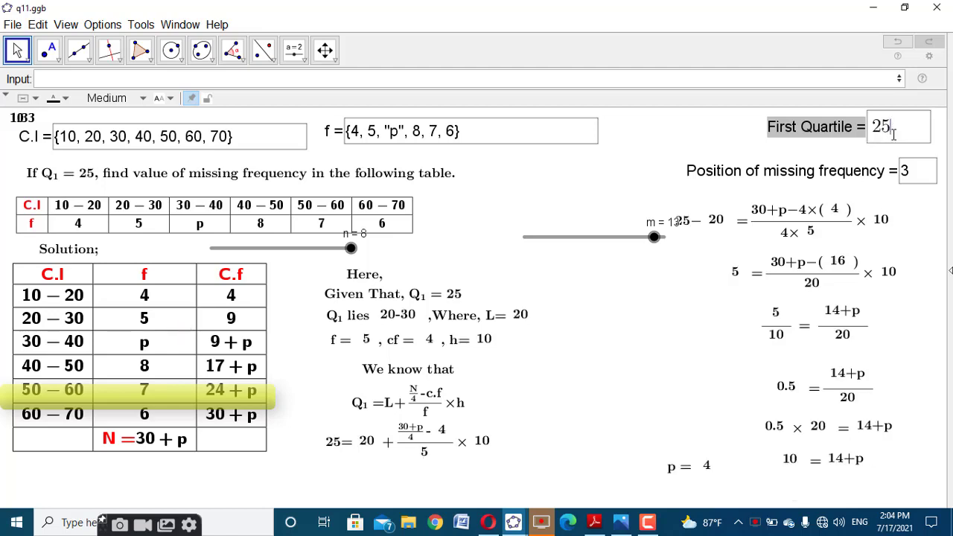
# Move the "p = 4" answer text below the last equation and append the copied ∧m>12 to its show condition.
pyautogui.click(702, 467)
pyautogui.moveTo(776, 485); pyautogui.dragTo(824, 487)
pyautogui.rightClick(824, 486)
pyautogui.click(847, 310)
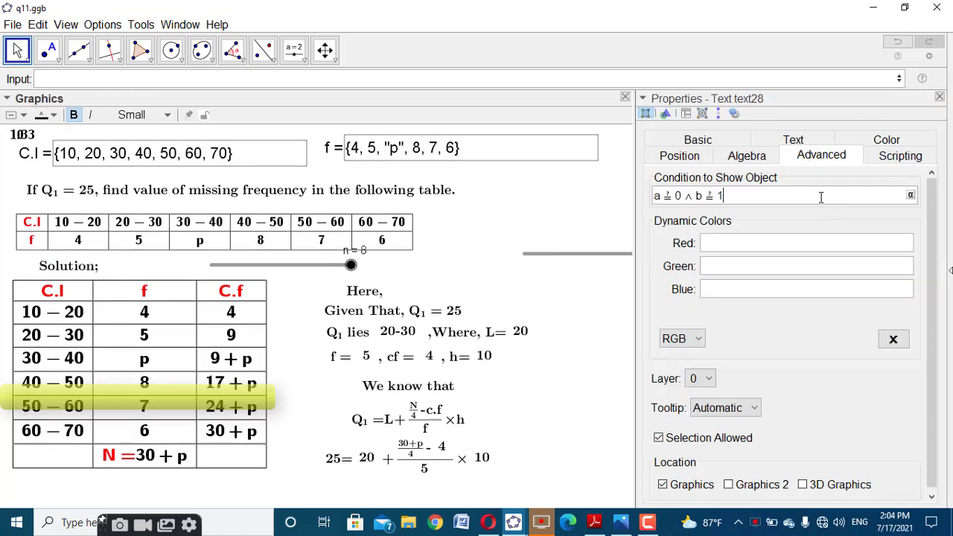
pyautogui.click(940, 97)
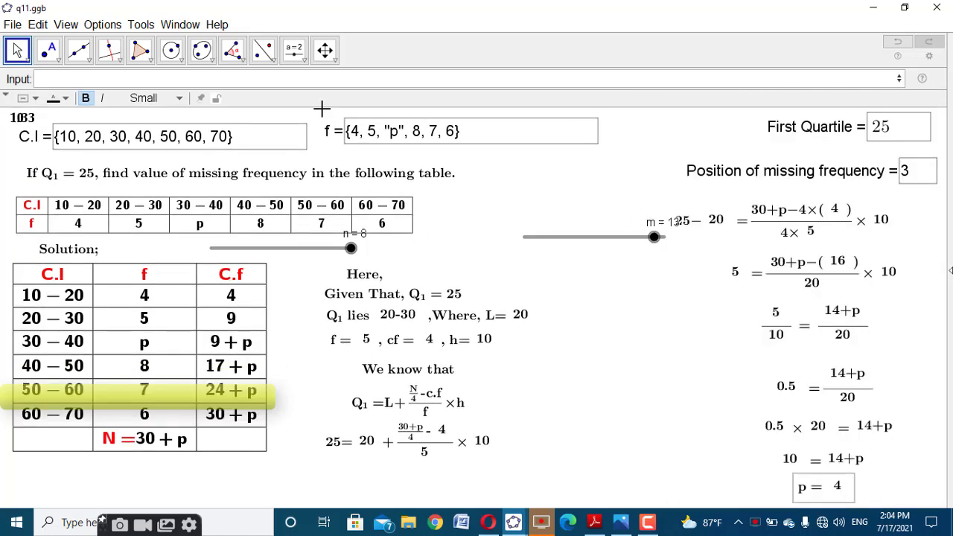
# Create a button without a caption with the script setvalue(n,n+1), and copy the script.
pyautogui.click(295, 51)
pyautogui.click(331, 159)
pyautogui.click(552, 315)
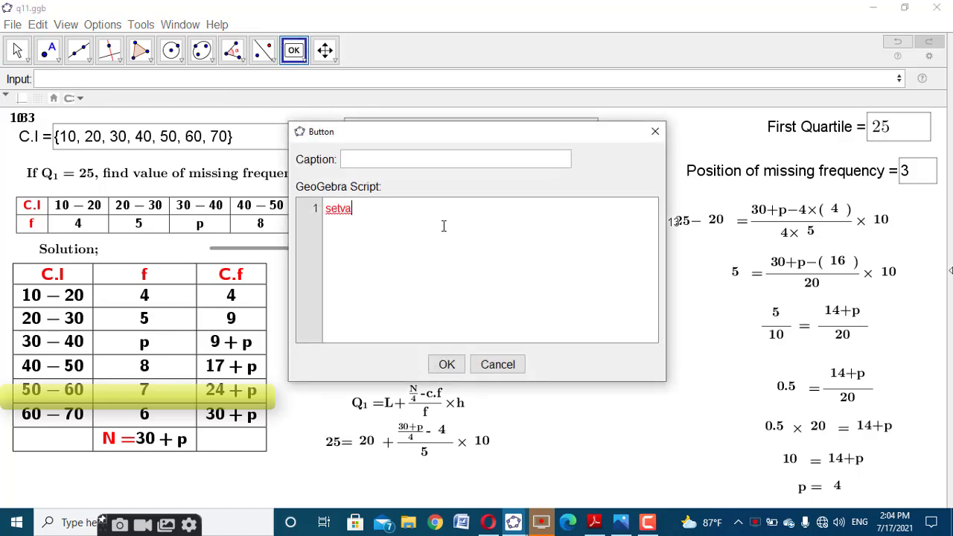
pyautogui.write('setvalue(n,n+1')
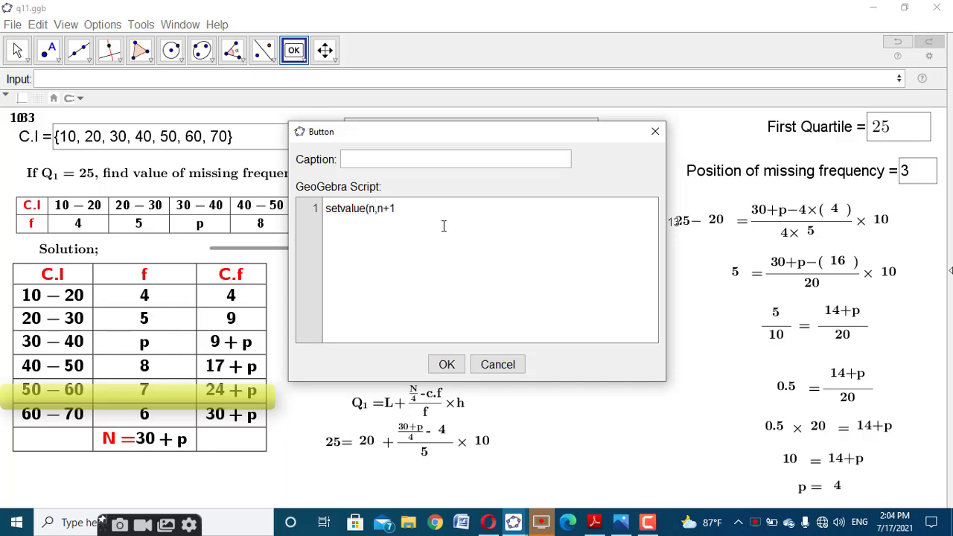
pyautogui.hotkey('ctrl', 'a')
pyautogui.hotkey('ctrl', 'c')
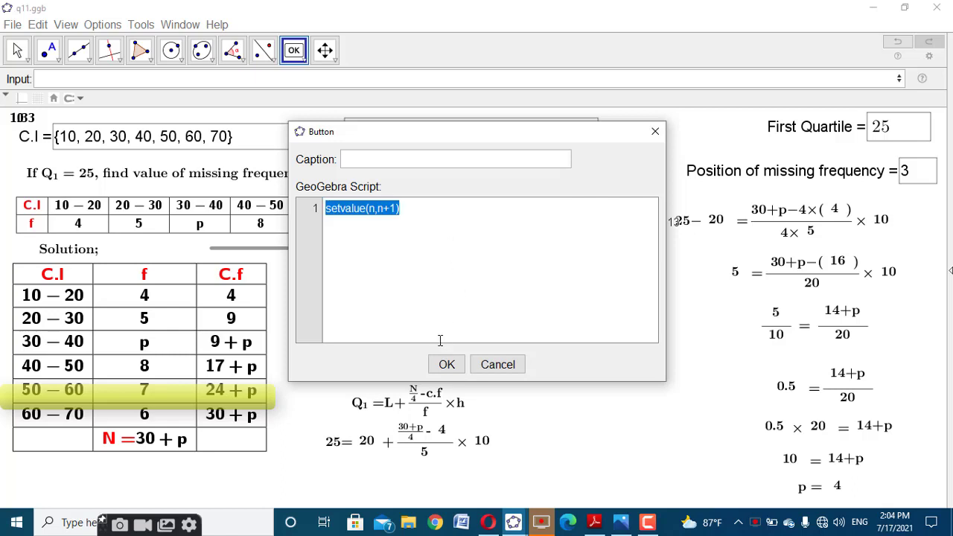
pyautogui.click(446, 363)
# Add a second button with the script setvalue(n,n-1) and a third one whose script sets n=0 and resets m.
pyautogui.click(513, 366)
pyautogui.click(460, 255)
pyautogui.hotkey('ctrl', 'v')
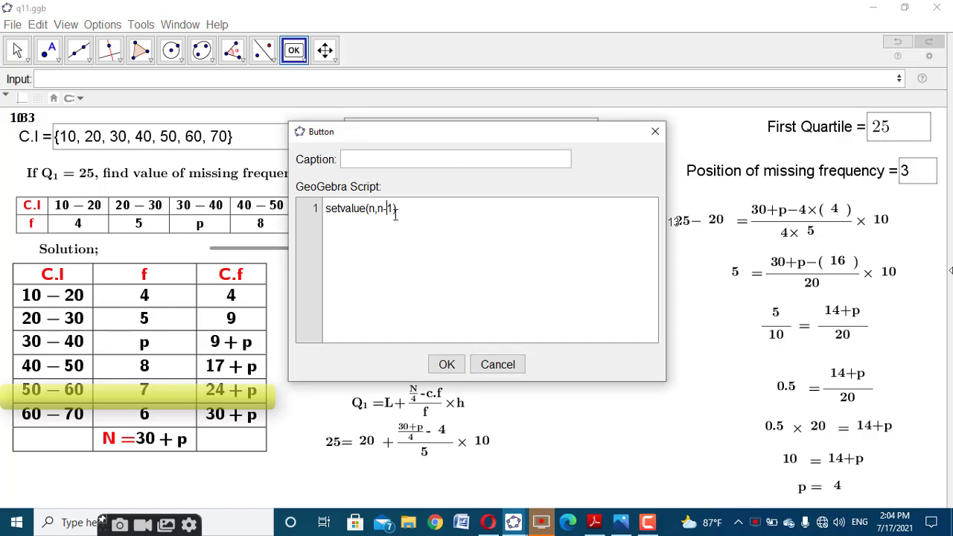
pyautogui.click(446, 364)
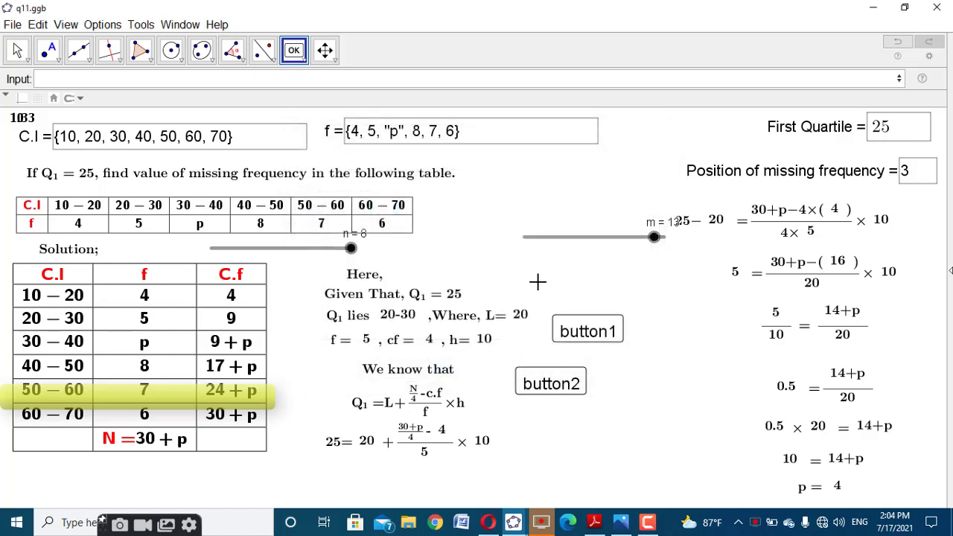
pyautogui.click(538, 281)
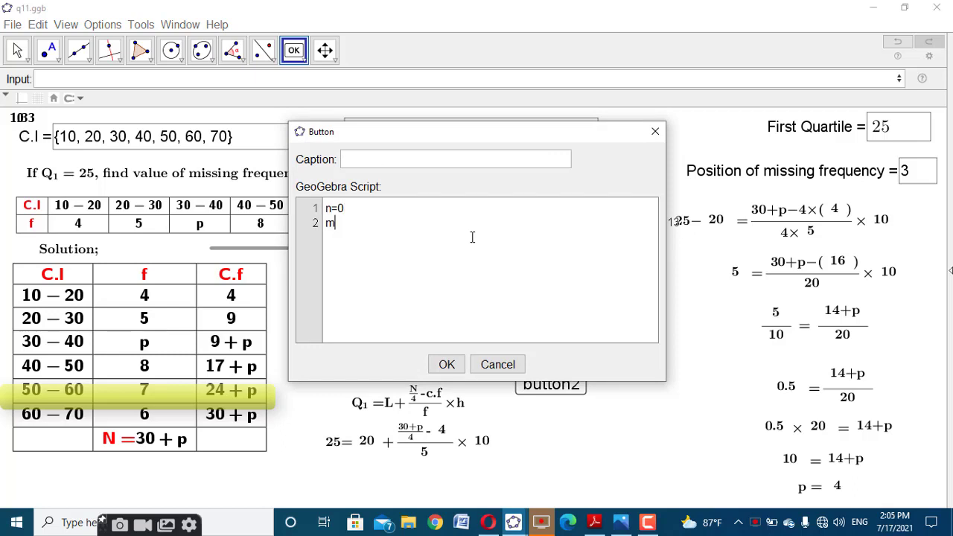
pyautogui.click(447, 364)
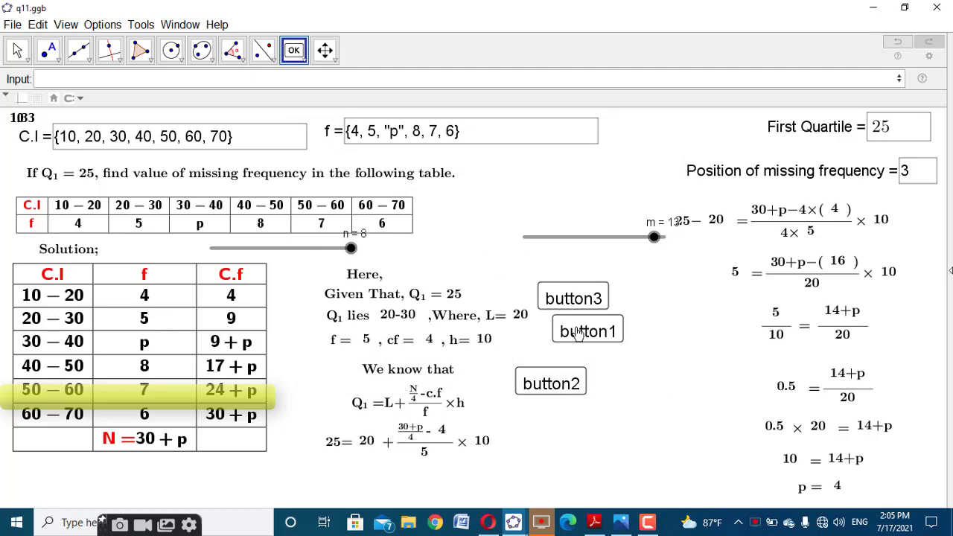
# Give button1 the skip-forward image as its style.
pyautogui.click(16, 50)
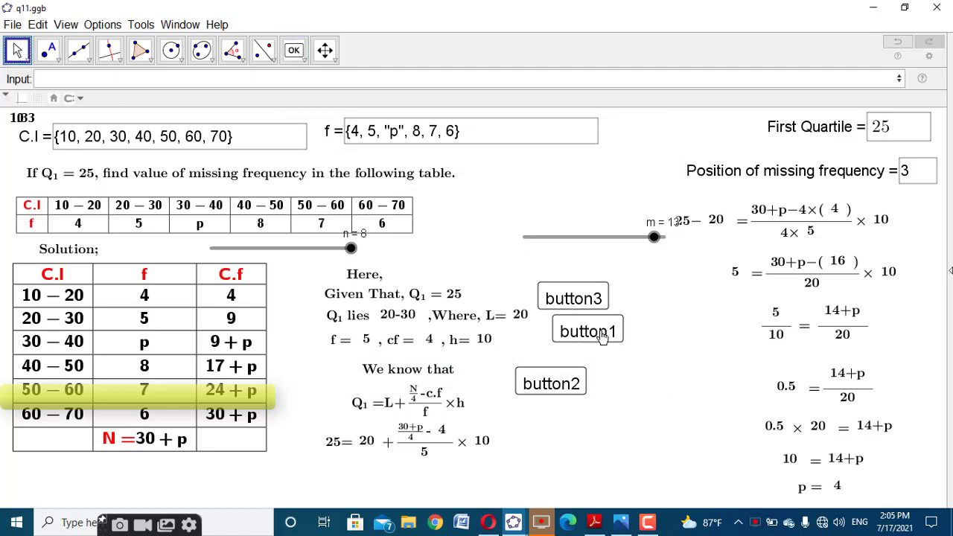
pyautogui.rightClick(617, 327)
pyautogui.click(678, 472)
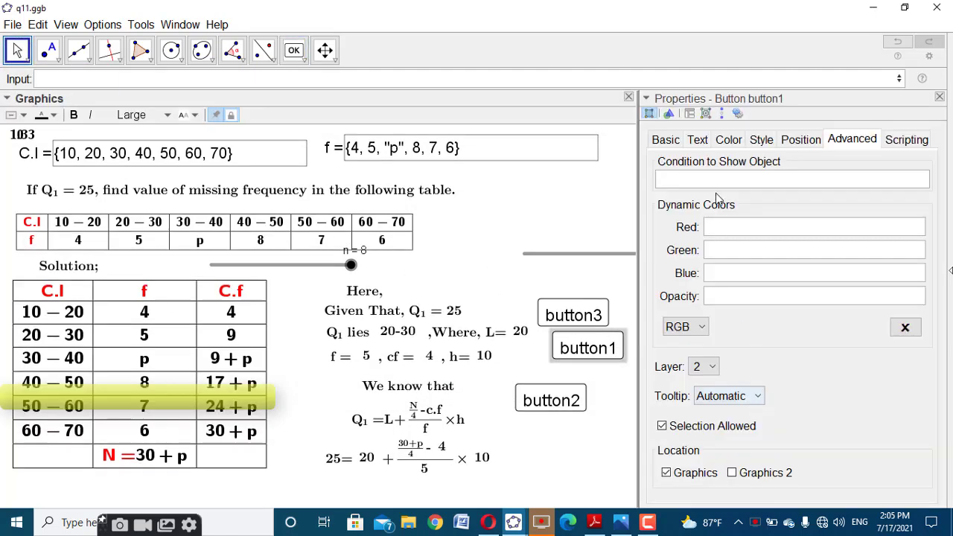
pyautogui.click(760, 141)
pyautogui.click(711, 253)
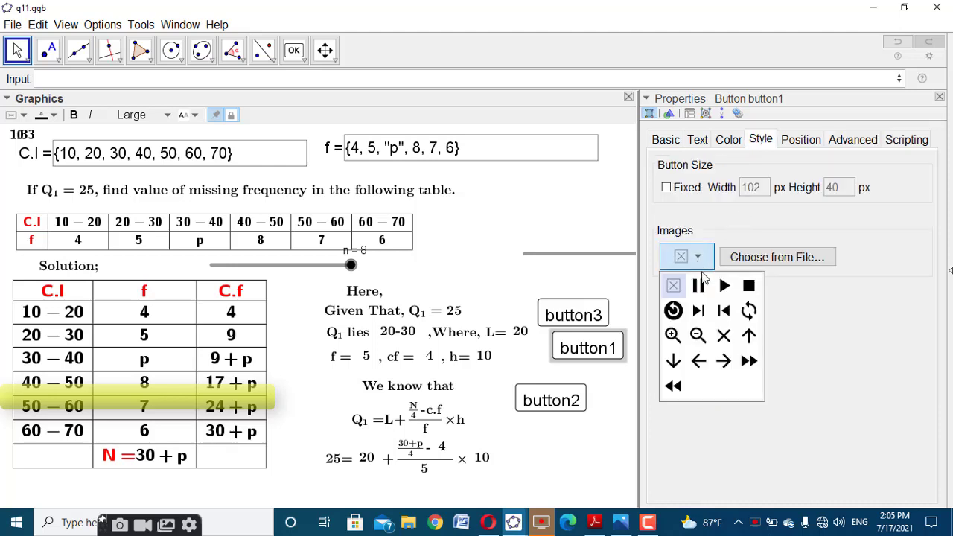
pyautogui.click(698, 309)
# Give button2 the skip-backward image as its style.
pyautogui.click(570, 406)
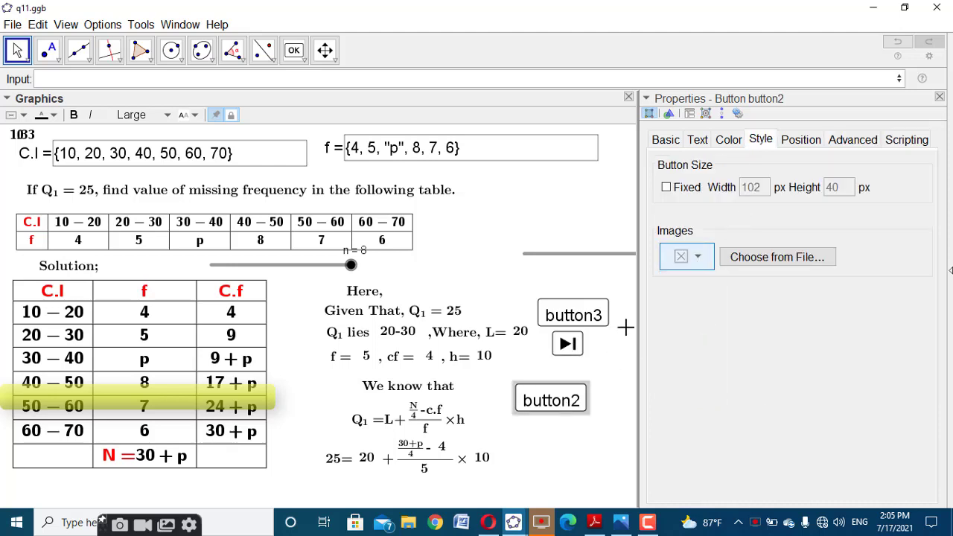
pyautogui.click(697, 257)
pyautogui.click(723, 313)
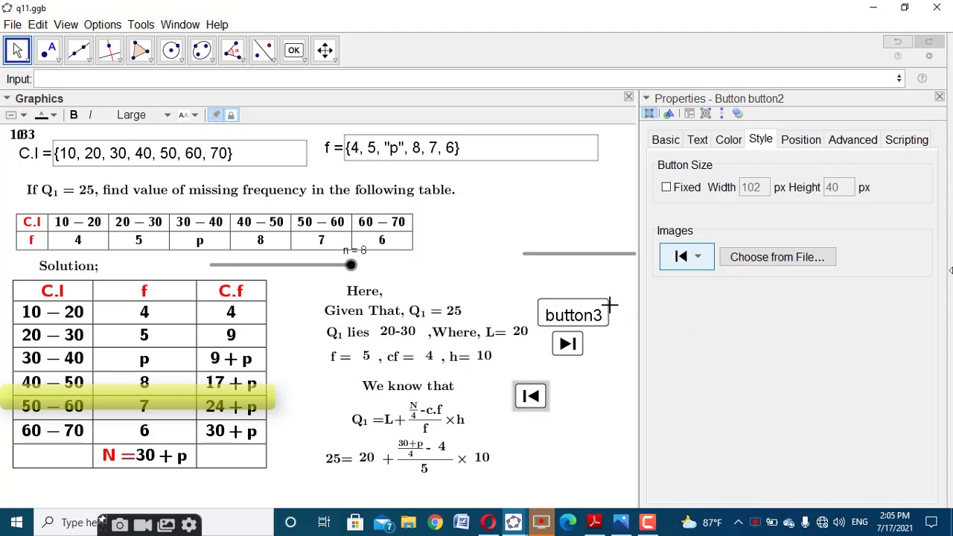
# Give button3 the cross image as its style and close the properties.
pyautogui.click(607, 311)
pyautogui.click(697, 257)
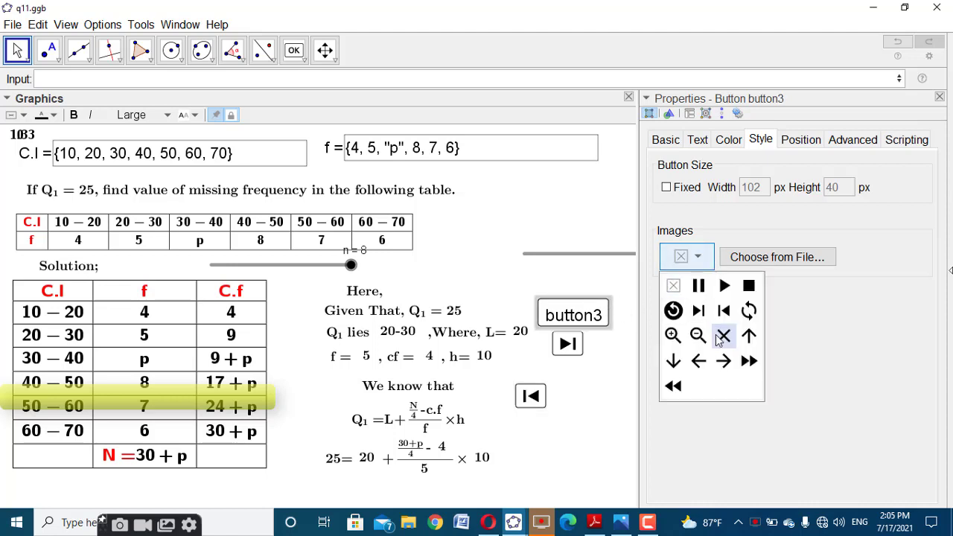
pyautogui.click(723, 335)
pyautogui.click(939, 99)
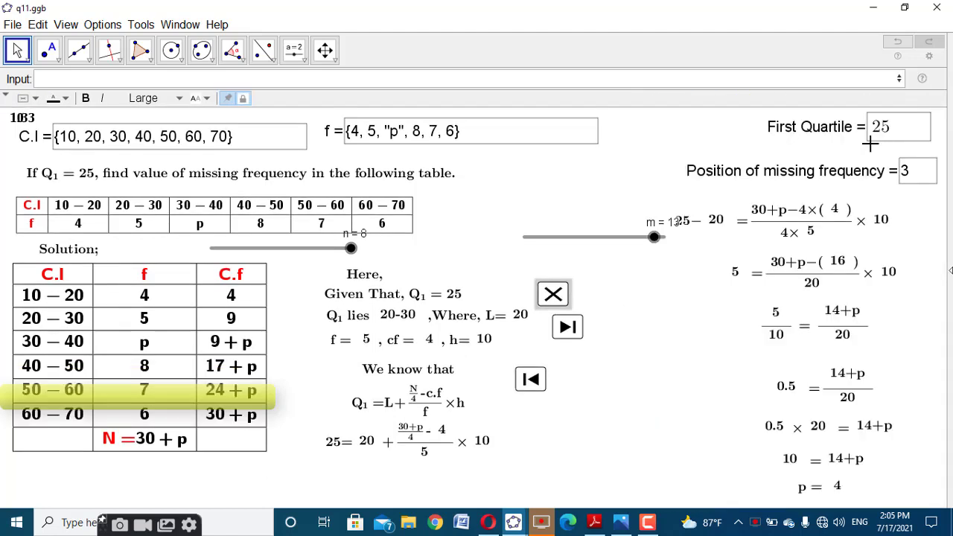
# Unlock the skip-forward button and place it beside the "Solution;" text.
pyautogui.rightClick(564, 341)
pyautogui.click(588, 394)
pyautogui.moveTo(570, 330); pyautogui.dragTo(145, 251)
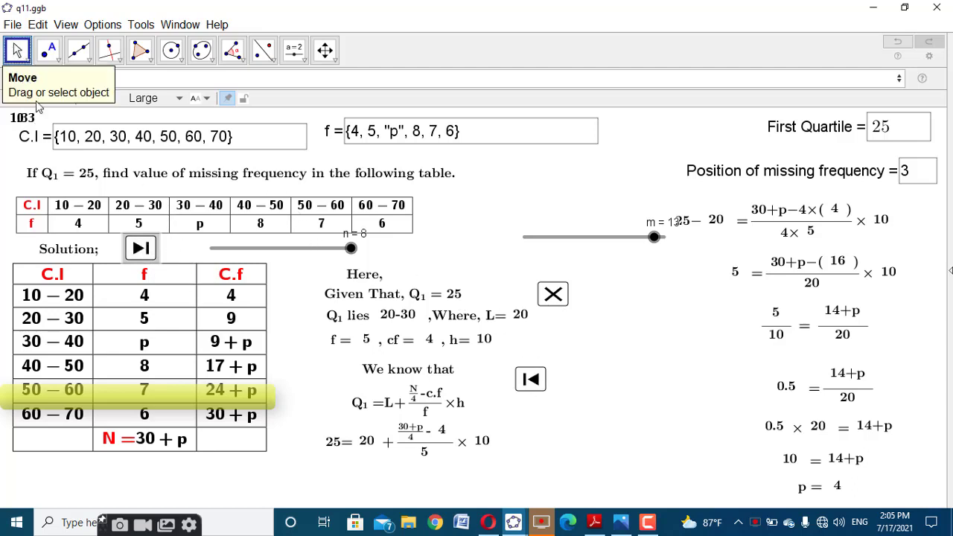
# Shift the horizontal C.I and f table slightly up, closer to the question text.
pyautogui.click(107, 323)
pyautogui.click(140, 218)
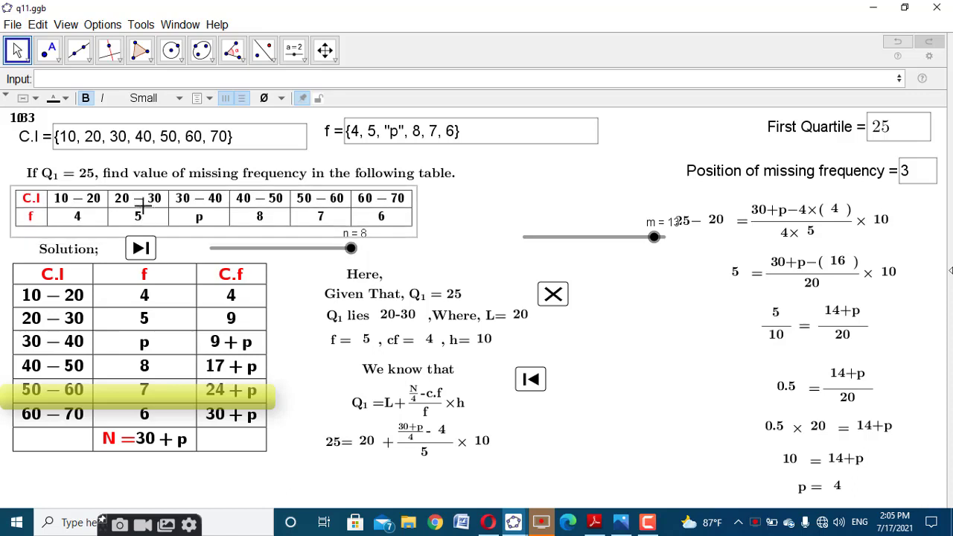
# Nudge the question text and horizontal table slightly up, and raise the skip-forward button beside the "Solution;" text.
pyautogui.moveTo(153, 184)
pyautogui.mouseDown()
pyautogui.moveTo(145, 175)
pyautogui.moveTo(152, 192)
pyautogui.mouseUp()
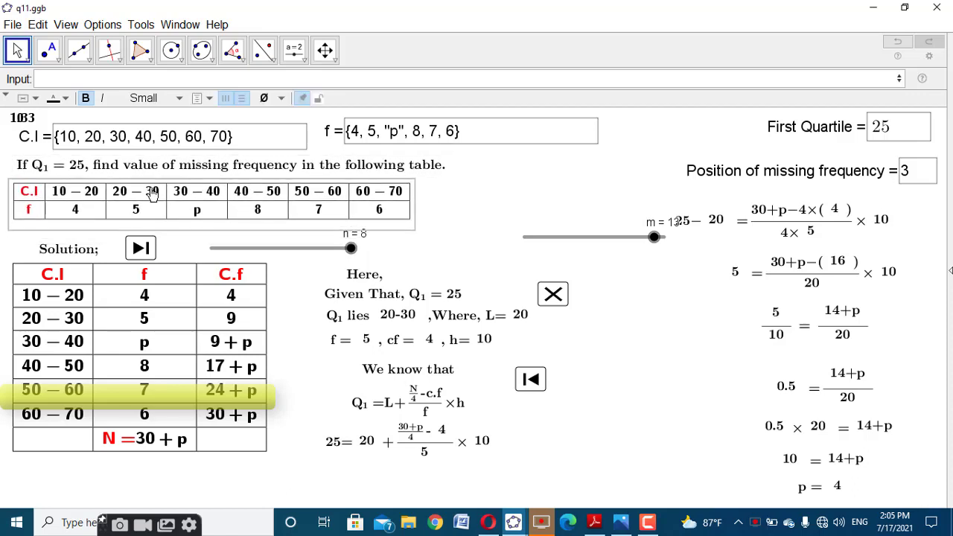
pyautogui.click(140, 248)
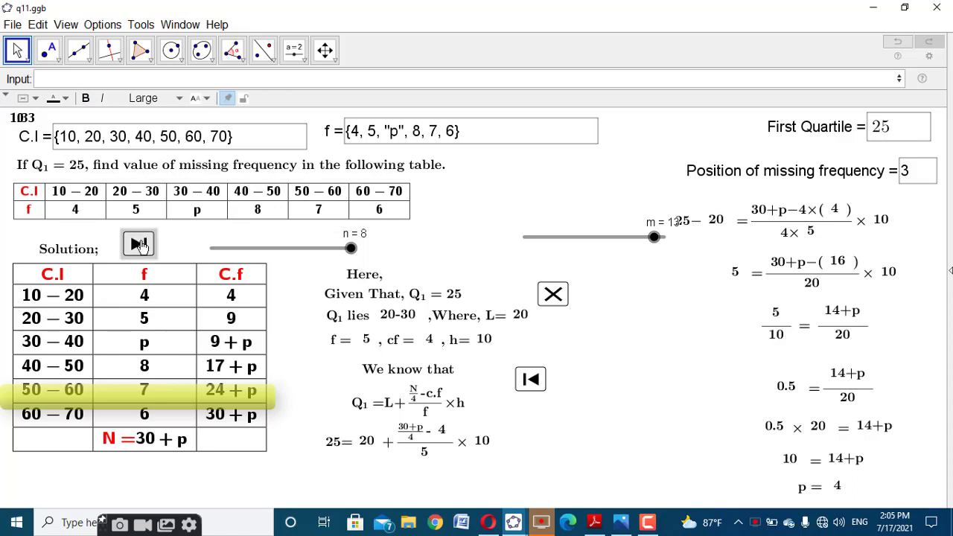
pyautogui.press('Escape')
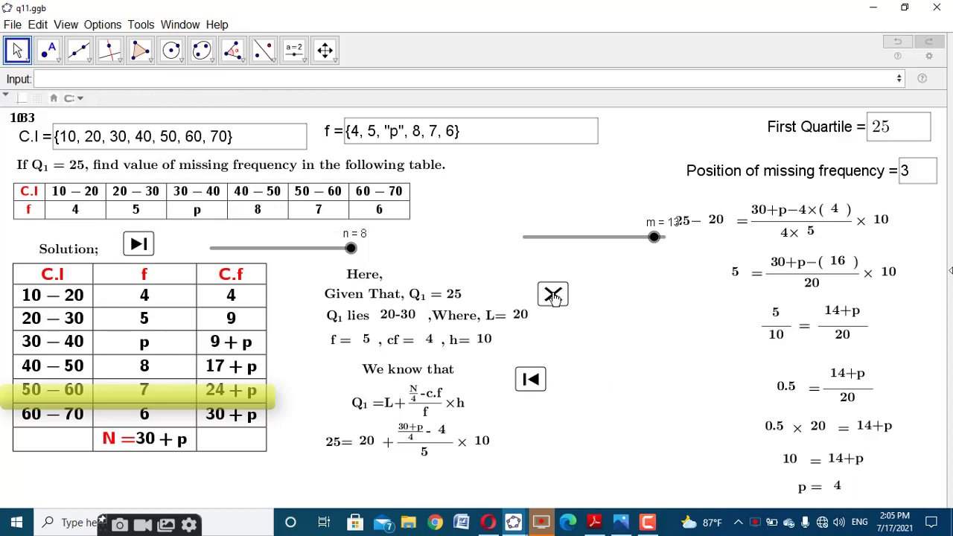
# Unlock the cross button and place it directly after the skip-forward button beside the "Solution;" text.
pyautogui.rightClick(553, 296)
pyautogui.click(589, 350)
pyautogui.rightClick(555, 305)
pyautogui.click(585, 363)
pyautogui.click(554, 297)
pyautogui.moveTo(554, 298); pyautogui.dragTo(181, 249)
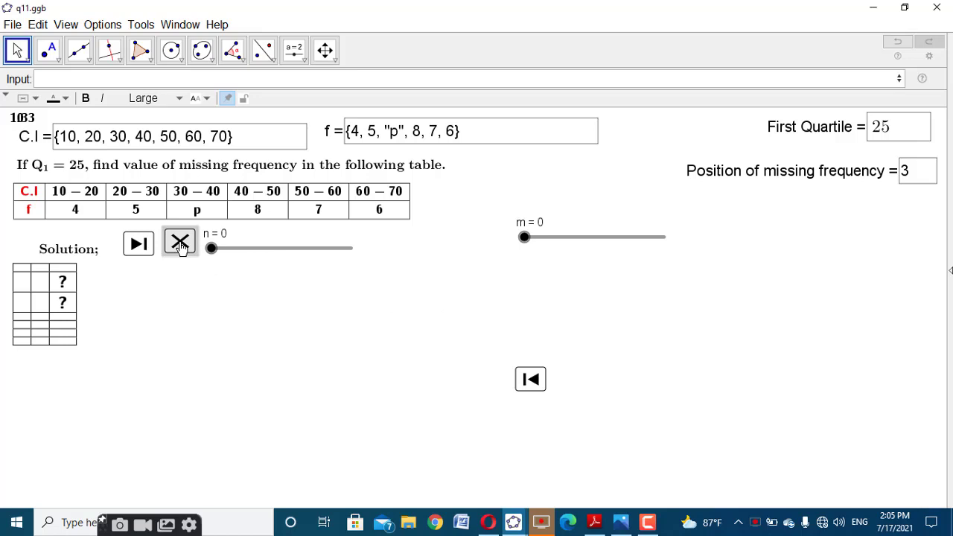
pyautogui.click(314, 296)
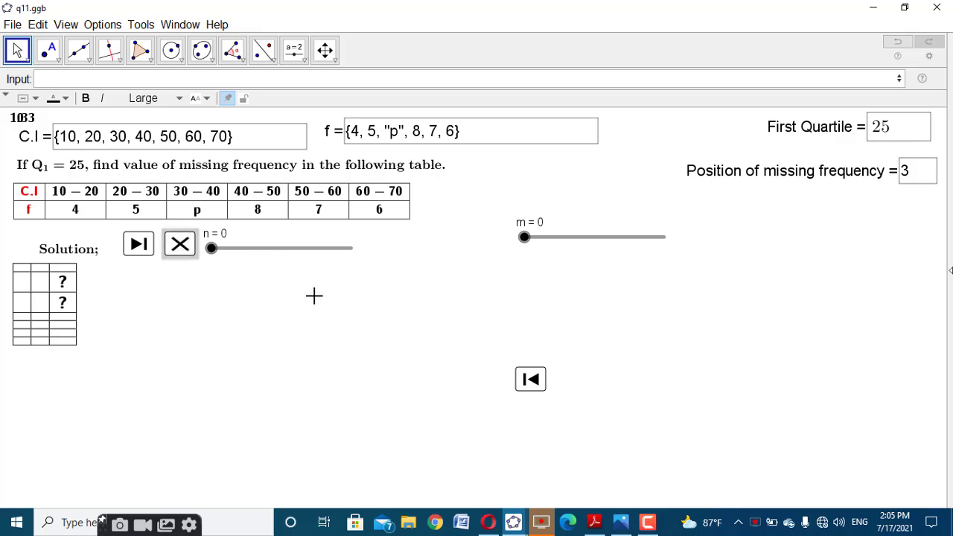
# Unlock the skip-backward button and place it directly after the cross button in the "Solution;" row.
pyautogui.rightClick(536, 383)
pyautogui.click(579, 436)
pyautogui.moveTo(534, 385); pyautogui.dragTo(215, 245)
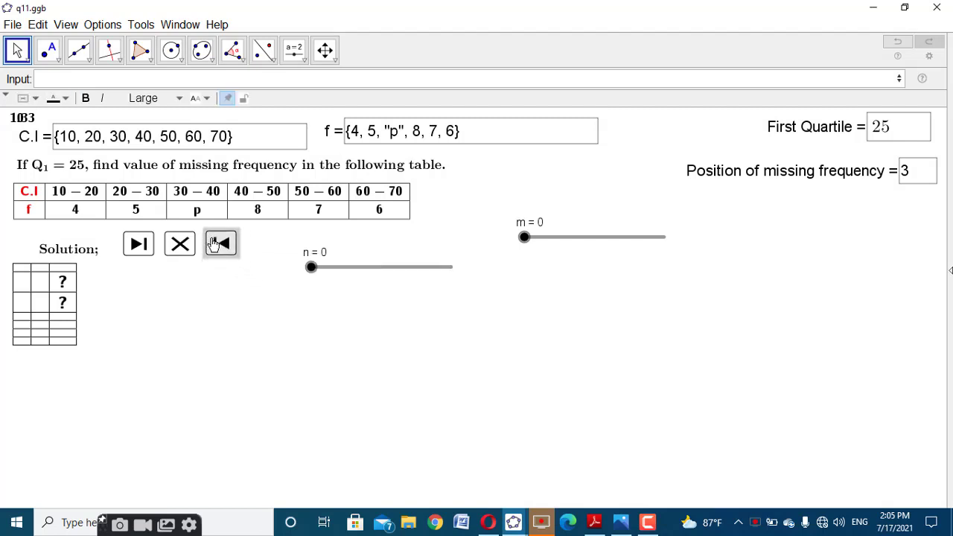
pyautogui.click(221, 319)
pyautogui.click(214, 246)
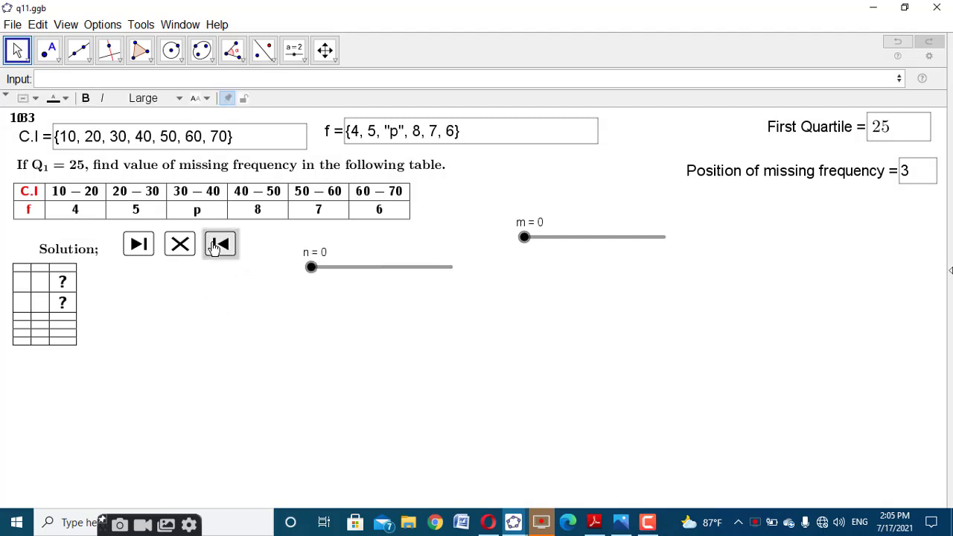
pyautogui.click(209, 294)
pyautogui.click(186, 247)
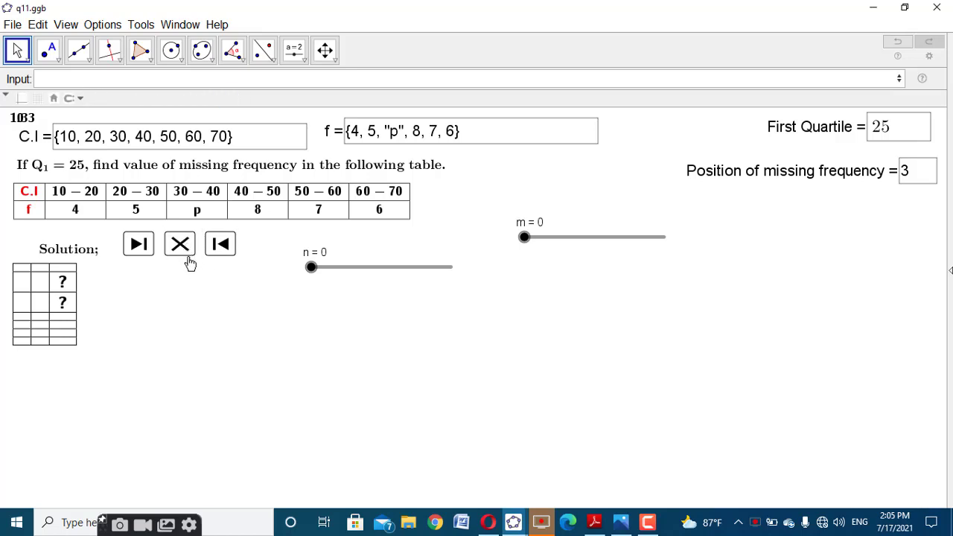
# Redefine table text5 so that its C.f column takes the first n entries instead of n - 1.
pyautogui.click(25, 295)
pyautogui.doubleClick(28, 301)
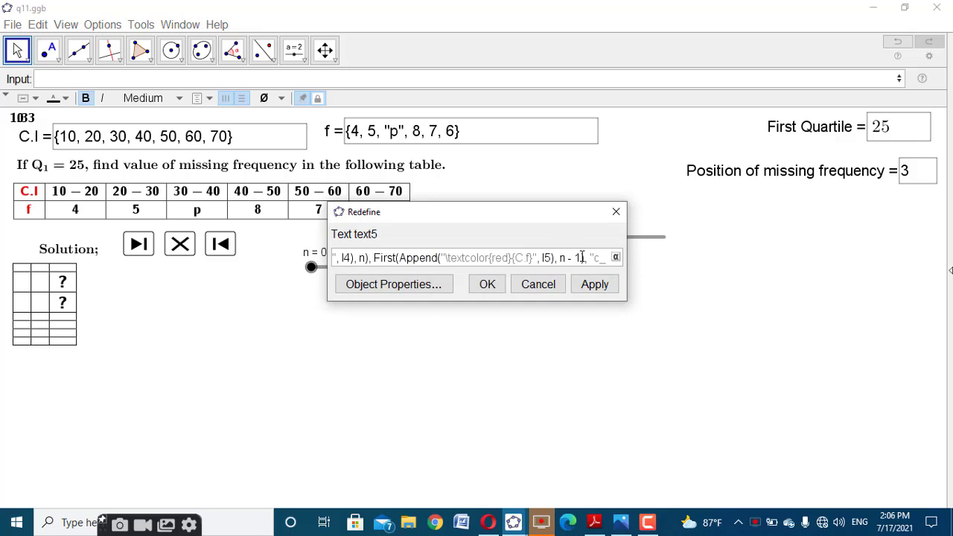
pyautogui.press('BackSpace')
pyautogui.press('BackSpace')
pyautogui.press('BackSpace')
pyautogui.press('BackSpace')
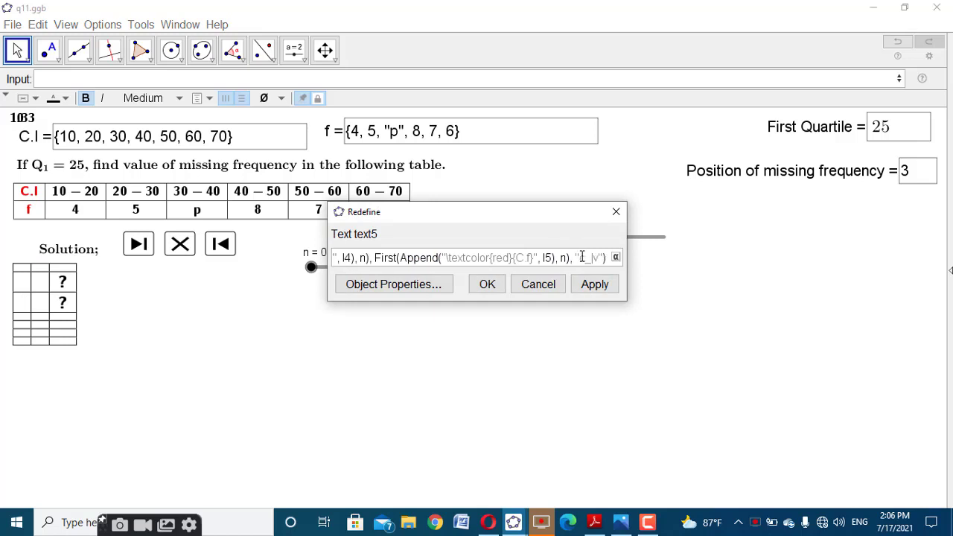
pyautogui.click(596, 284)
pyautogui.press('Escape')
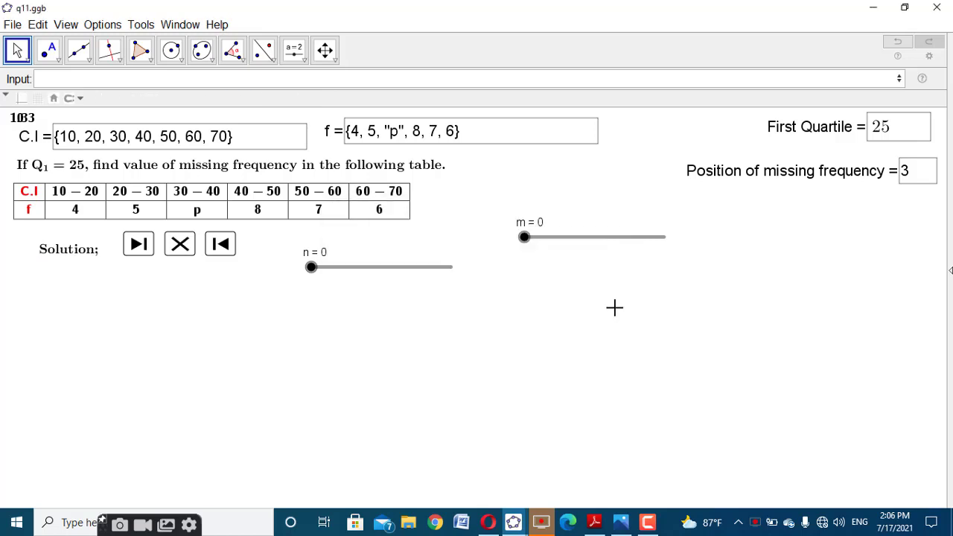
# Set m to 14, then reposition the m slider below the f input box and the n slider beside the skip-backward button.
pyautogui.moveTo(526, 237); pyautogui.dragTo(690, 269)
pyautogui.moveTo(618, 240); pyautogui.dragTo(580, 229)
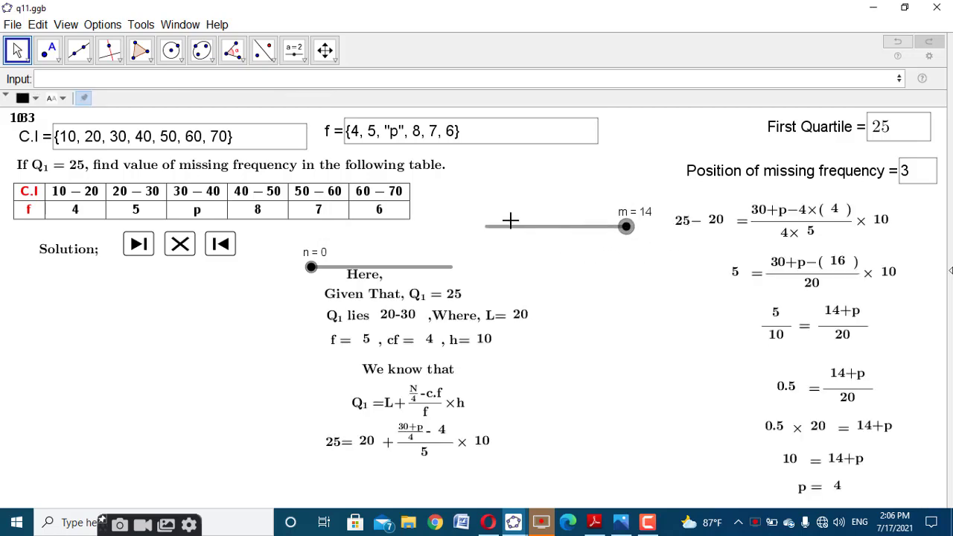
pyautogui.moveTo(335, 274); pyautogui.dragTo(311, 251)
# Add a button without a caption that runs the script setvalue(m,m-1), and copy the script for reuse.
pyautogui.click(294, 50)
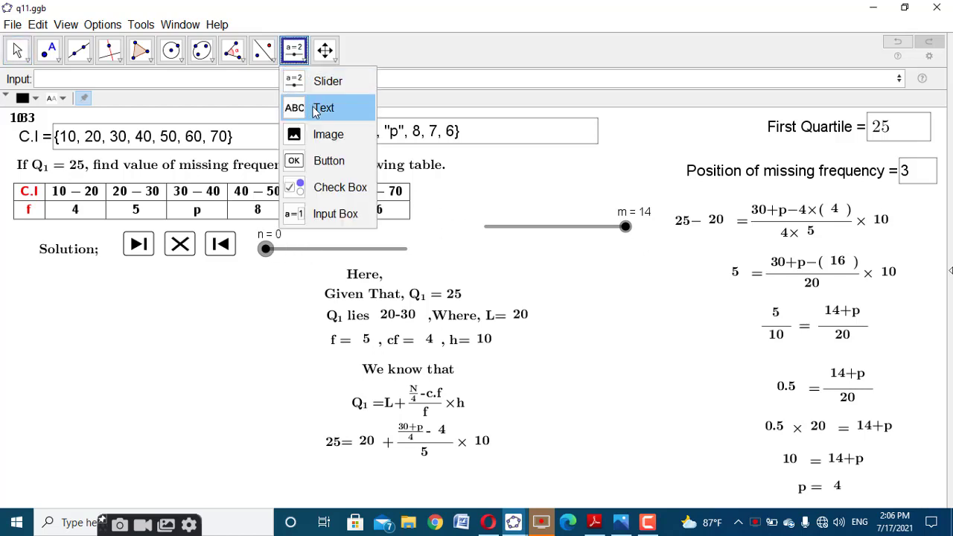
pyautogui.click(322, 158)
pyautogui.click(603, 362)
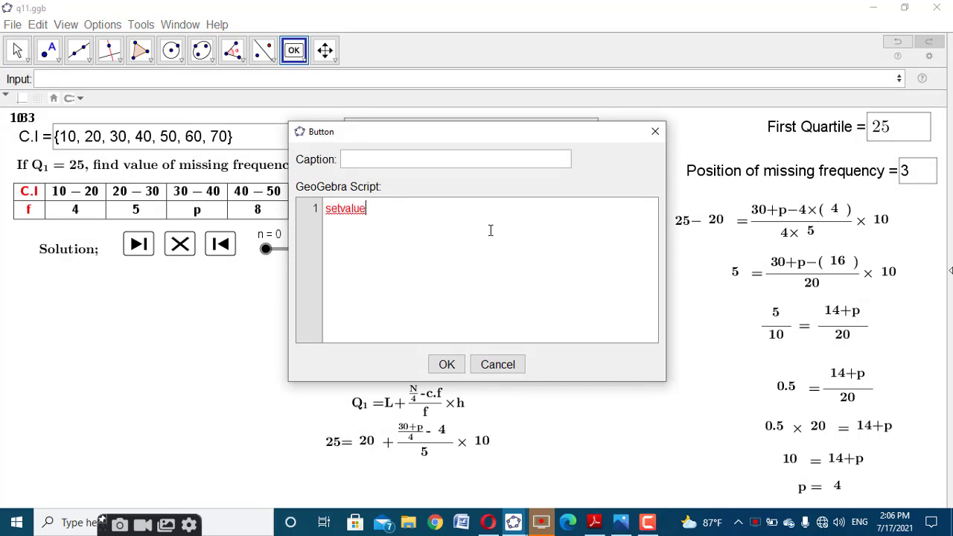
pyautogui.write('setvalue(m,m-1')
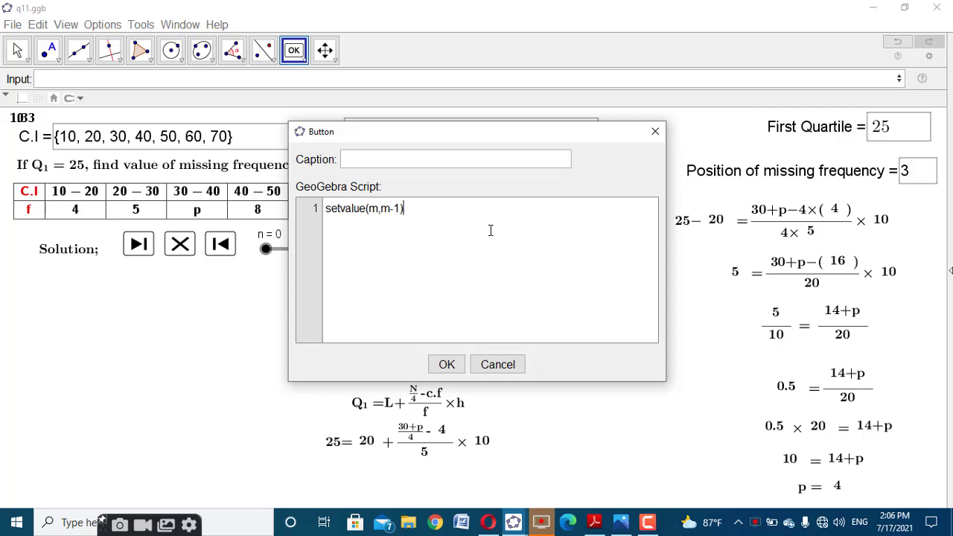
pyautogui.hotkey('ctrl', 'a')
pyautogui.hotkey('ctrl', 'c')
pyautogui.click(447, 364)
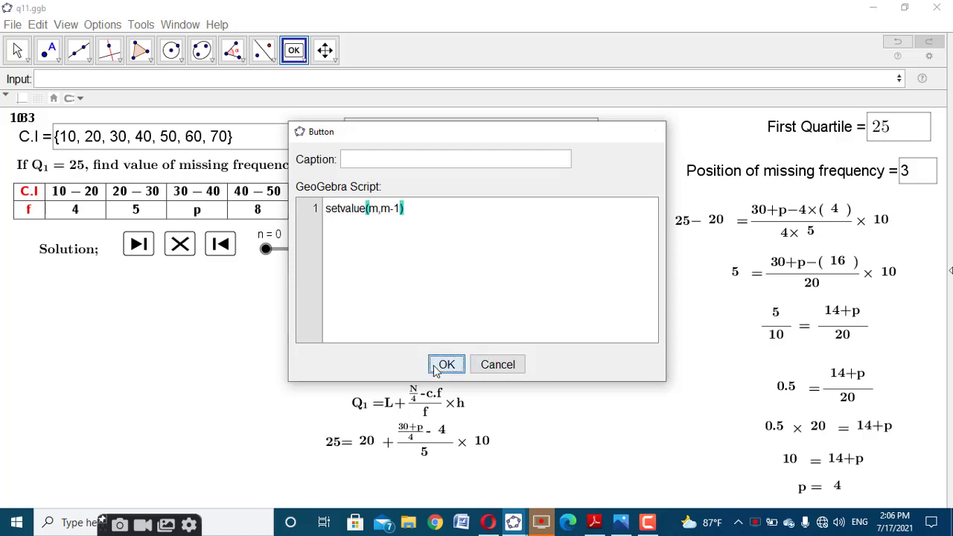
# Add a second button with the copied setvalue script, changed so that it increases m.
pyautogui.click(543, 334)
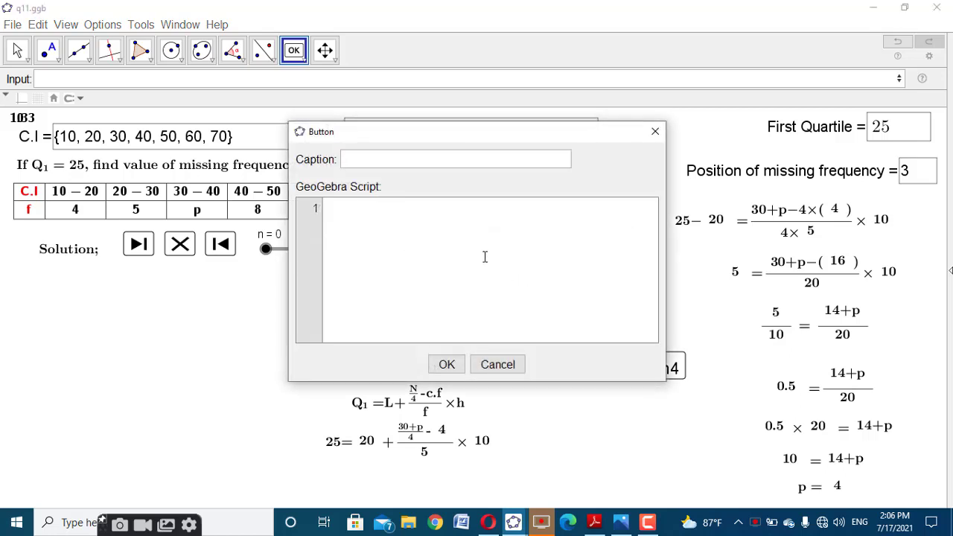
pyautogui.hotkey('ctrl', 'v')
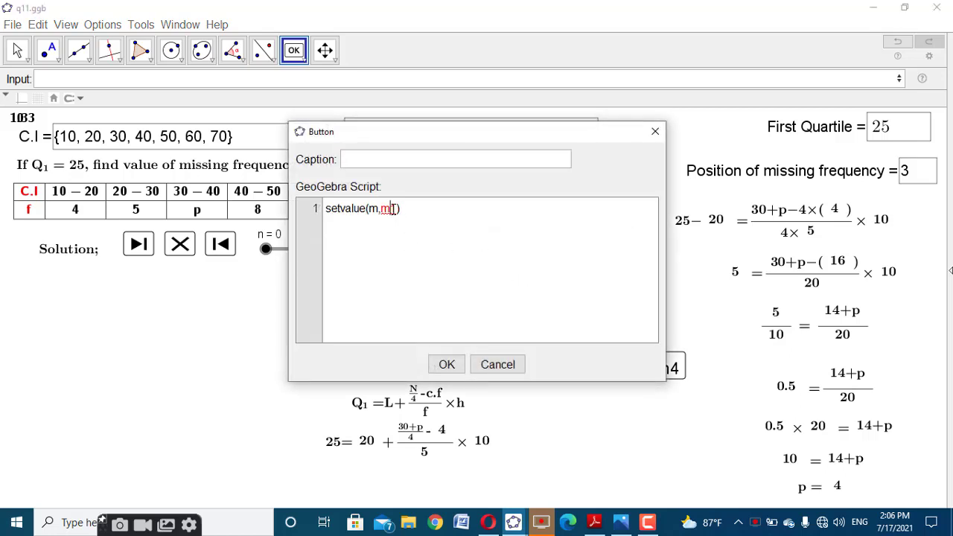
pyautogui.click(447, 365)
# Give button5 the skip-forward image as its style.
pyautogui.rightClick(595, 365)
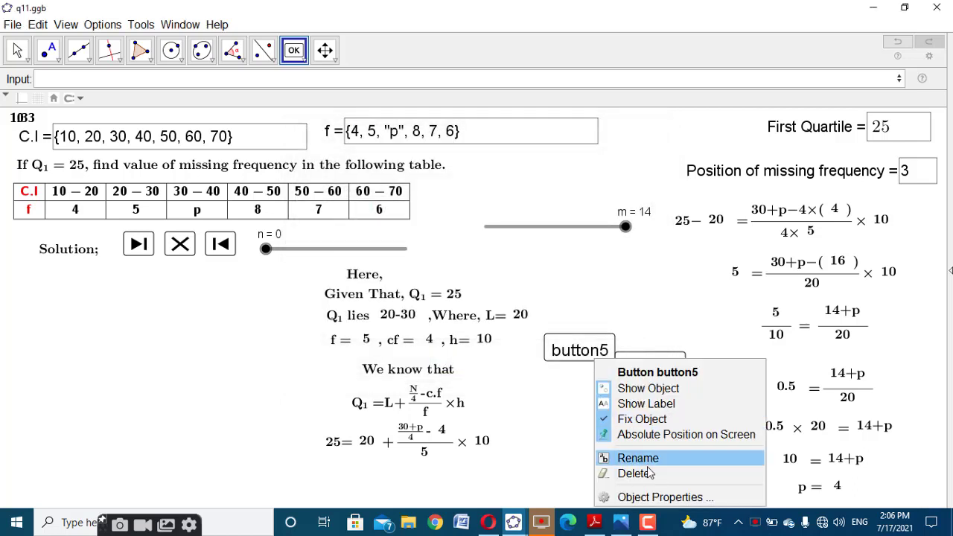
pyautogui.click(666, 495)
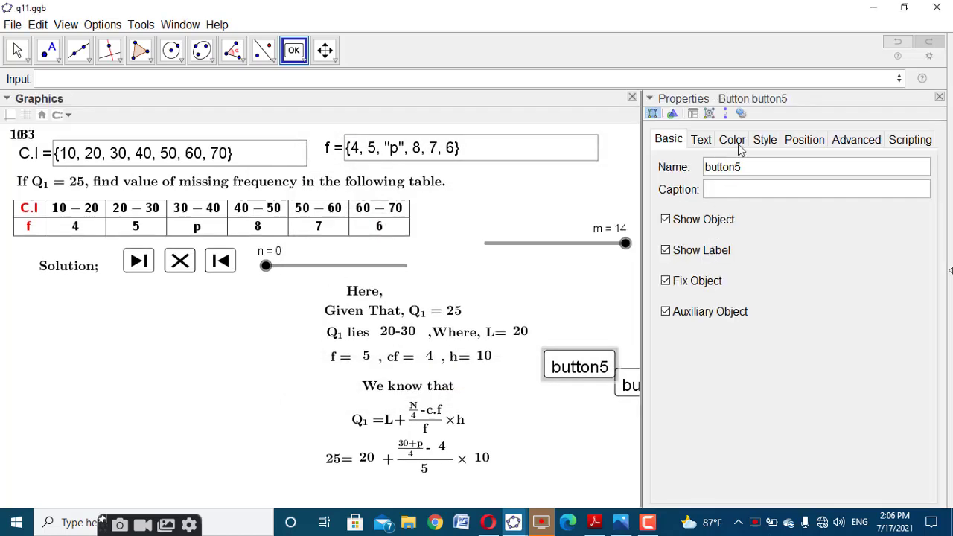
pyautogui.click(761, 141)
pyautogui.click(700, 256)
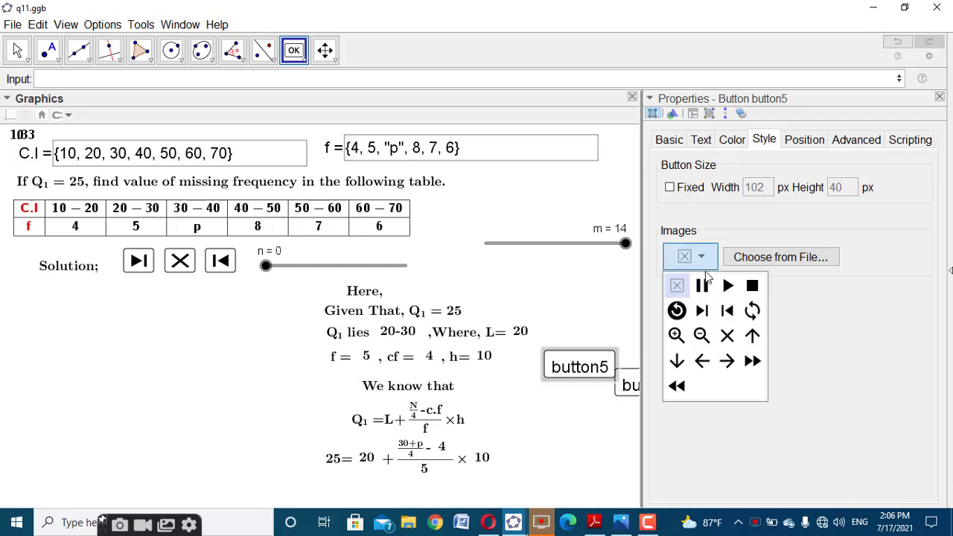
pyautogui.click(703, 311)
# Give button4 the skip-backward image as its style and close the properties.
pyautogui.click(624, 389)
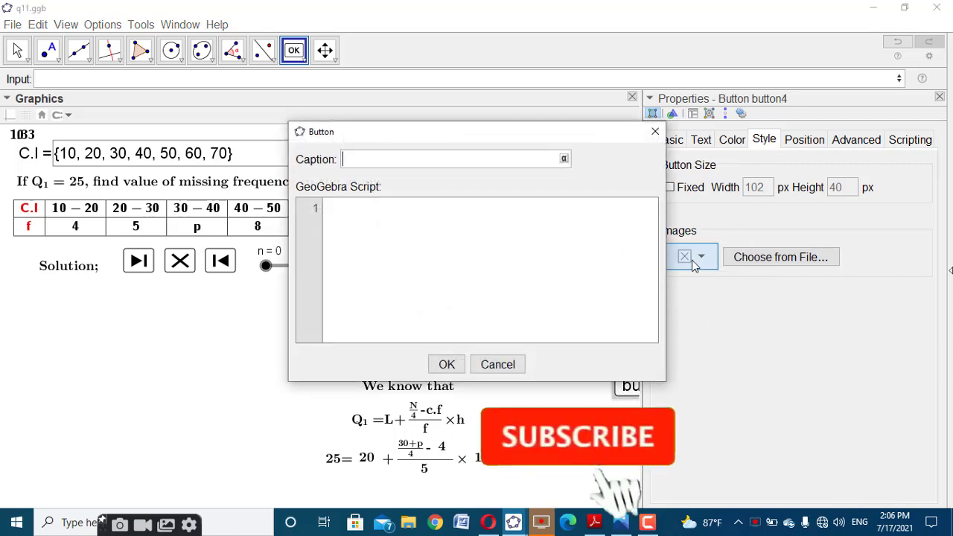
pyautogui.press('Escape')
pyautogui.click(700, 256)
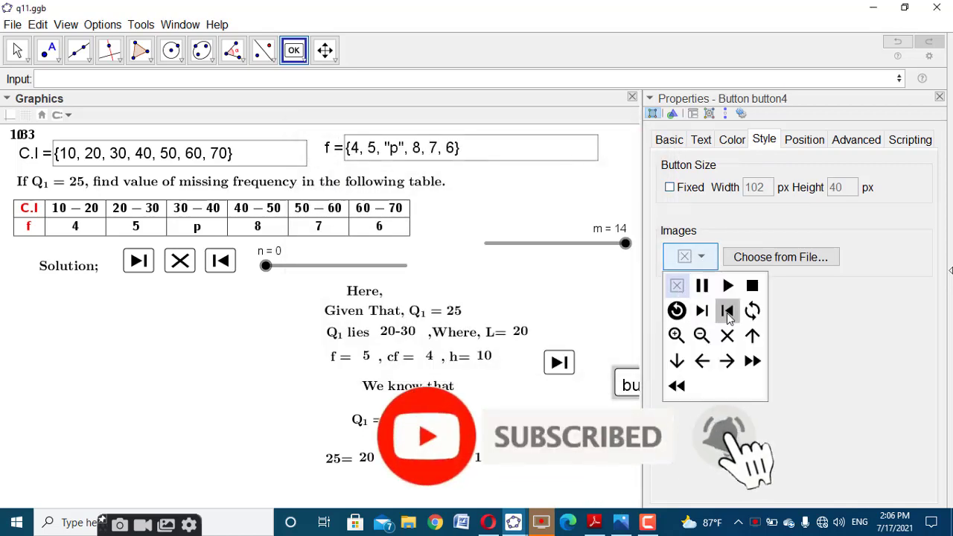
pyautogui.click(727, 308)
pyautogui.click(940, 97)
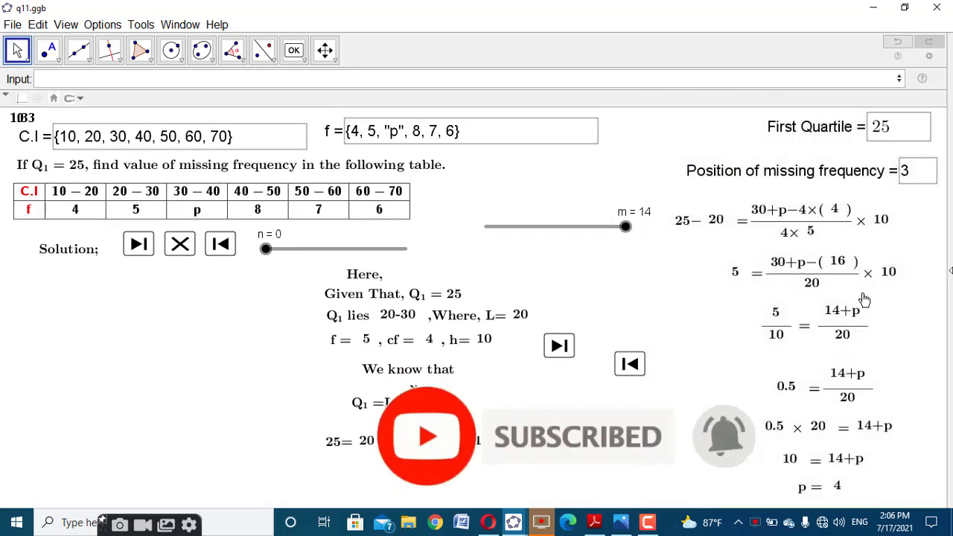
# Unlock button5 and place it above the m slider.
pyautogui.rightClick(570, 350)
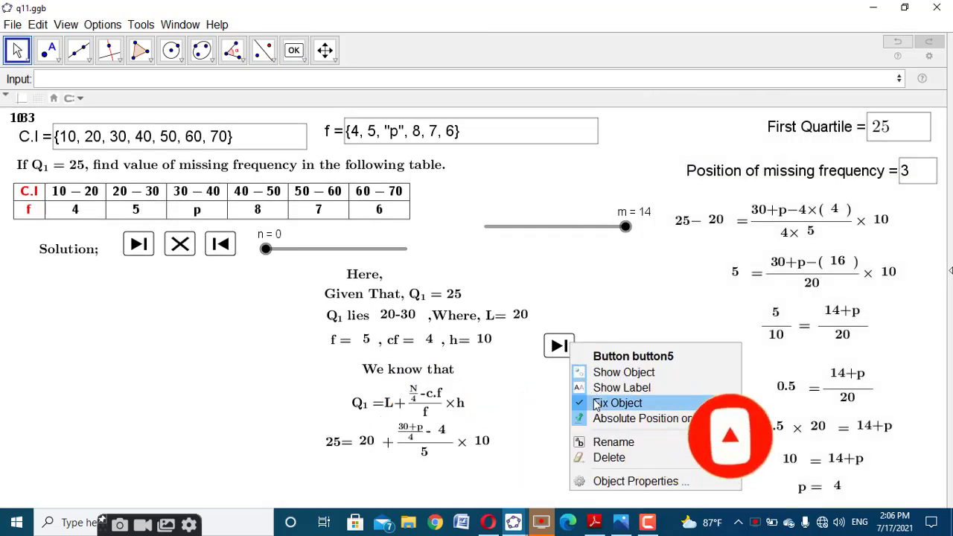
pyautogui.click(593, 397)
pyautogui.moveTo(562, 347); pyautogui.dragTo(555, 182)
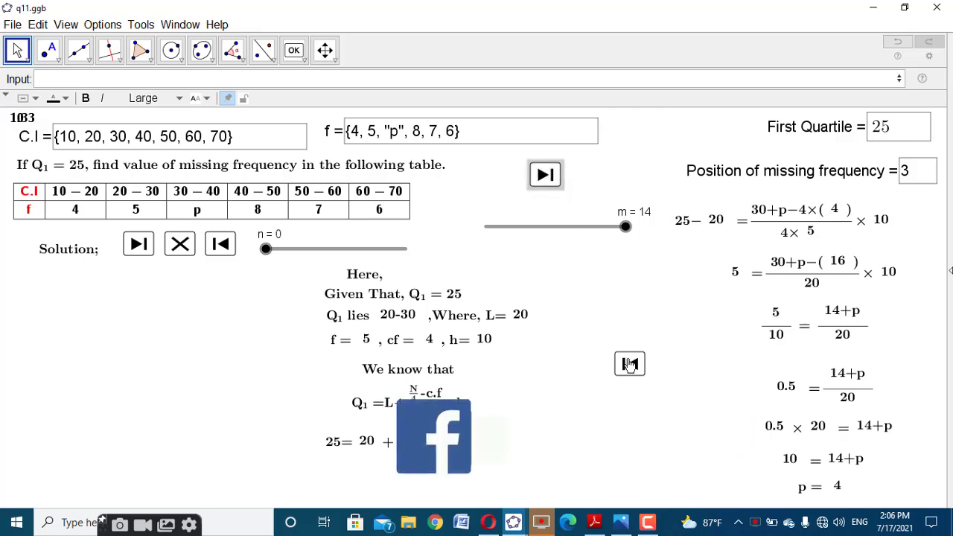
# Unlock button4, place it beside button5 above the m slider, and reset both sliders with the cross button.
pyautogui.rightClick(630, 363)
pyautogui.click(670, 419)
pyautogui.moveTo(643, 378); pyautogui.dragTo(593, 189)
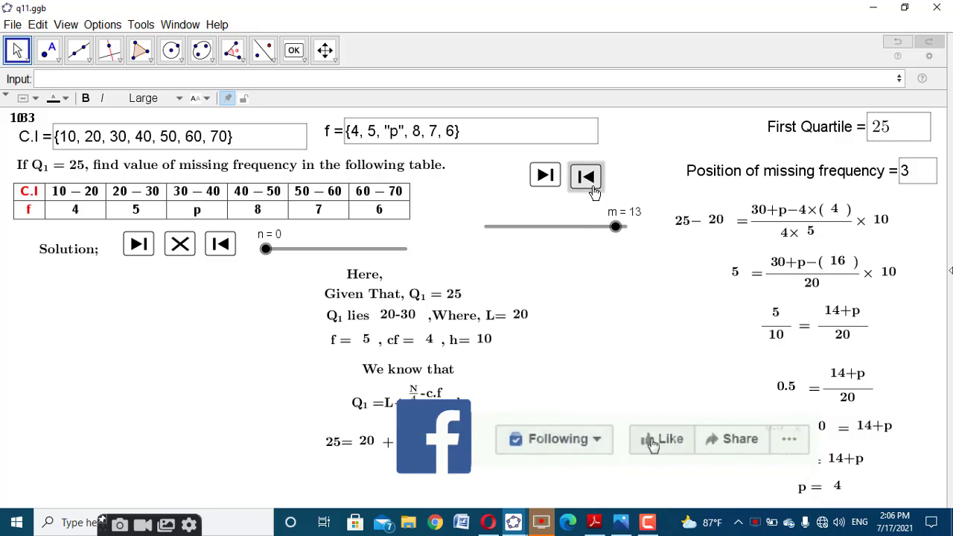
pyautogui.click(617, 288)
pyautogui.click(184, 246)
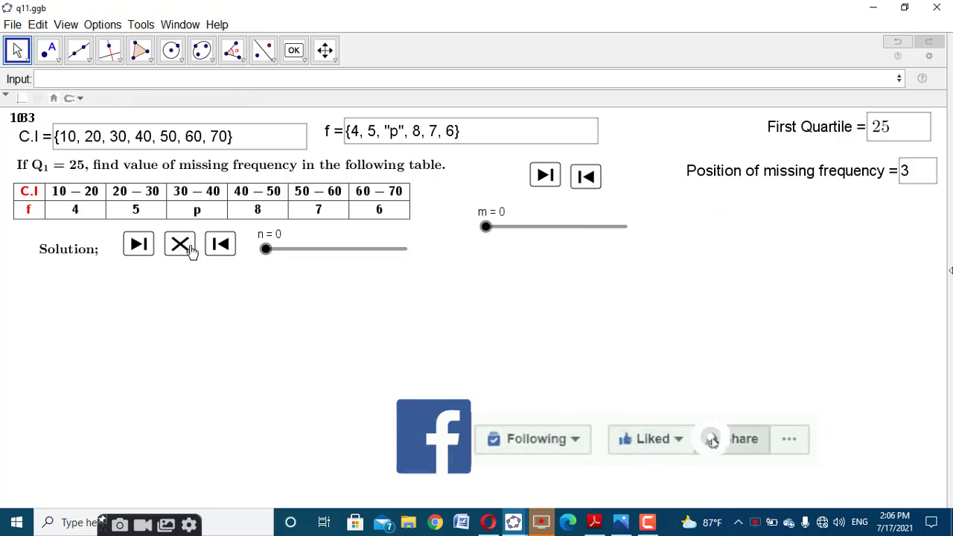
# Set button5's condition to show object to length(d1)+1==n and copy the condition for reuse.
pyautogui.rightClick(548, 181)
pyautogui.click(634, 316)
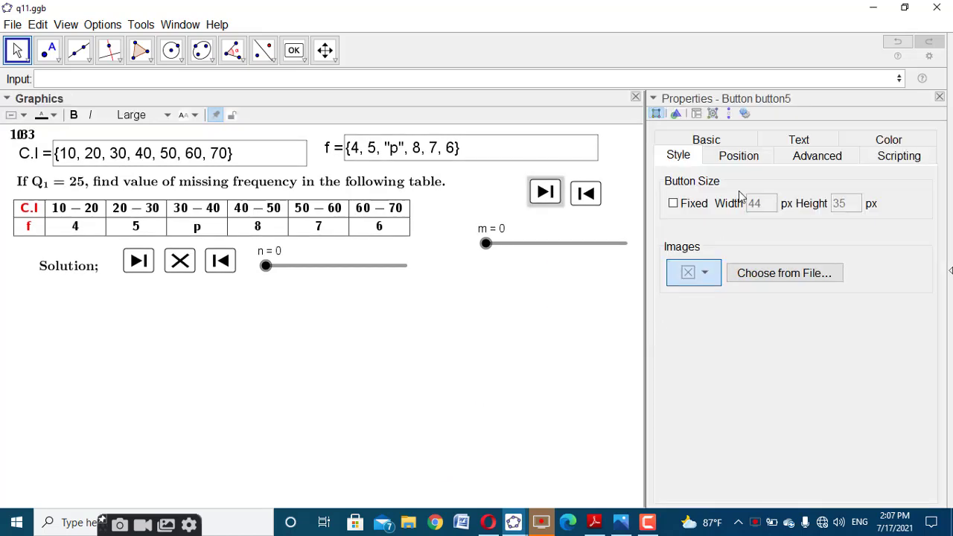
pyautogui.click(798, 156)
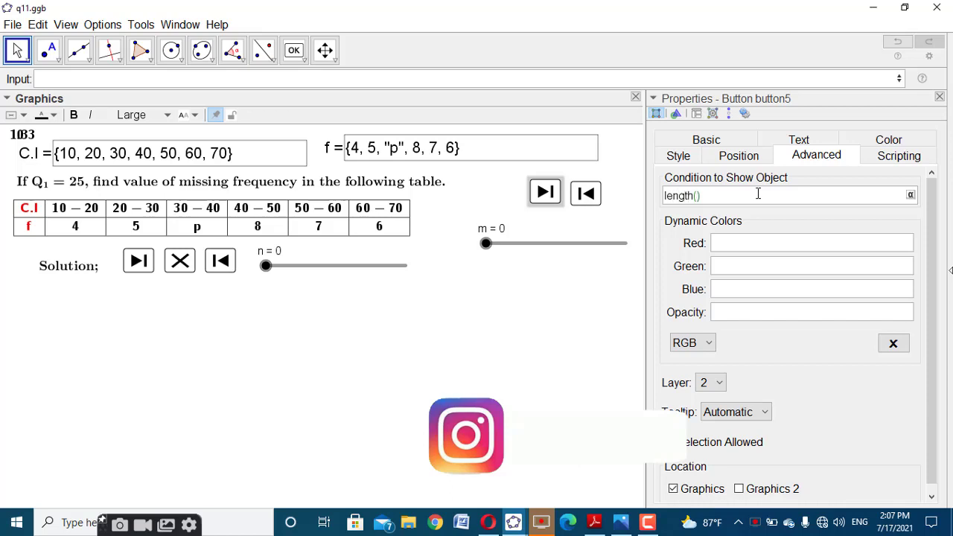
pyautogui.write('1')
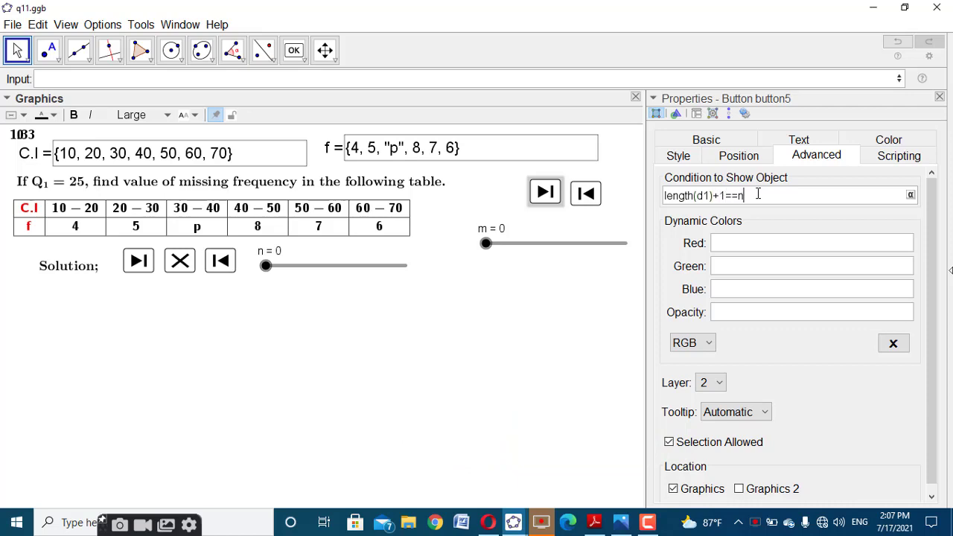
pyautogui.hotkey('ctrl', 'a')
pyautogui.hotkey('ctrl', 'c')
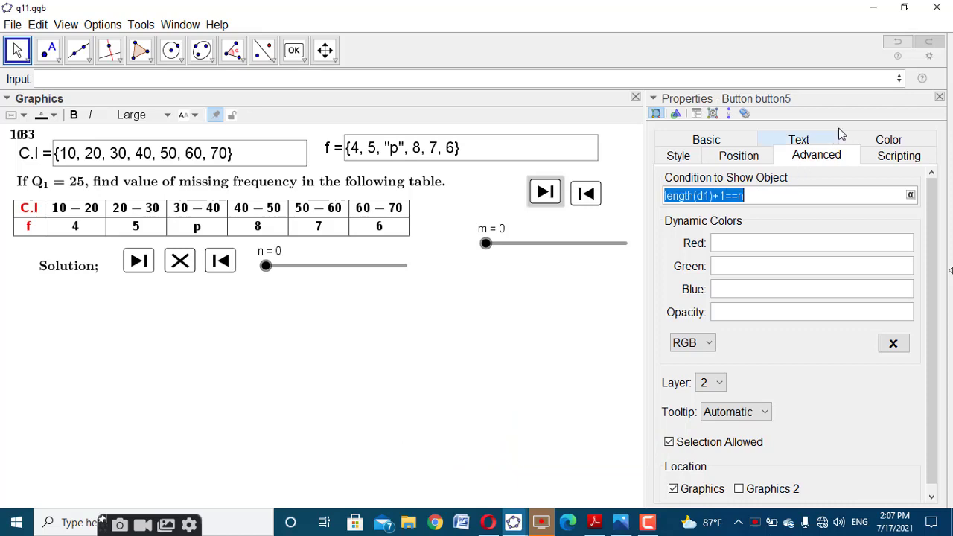
pyautogui.click(939, 98)
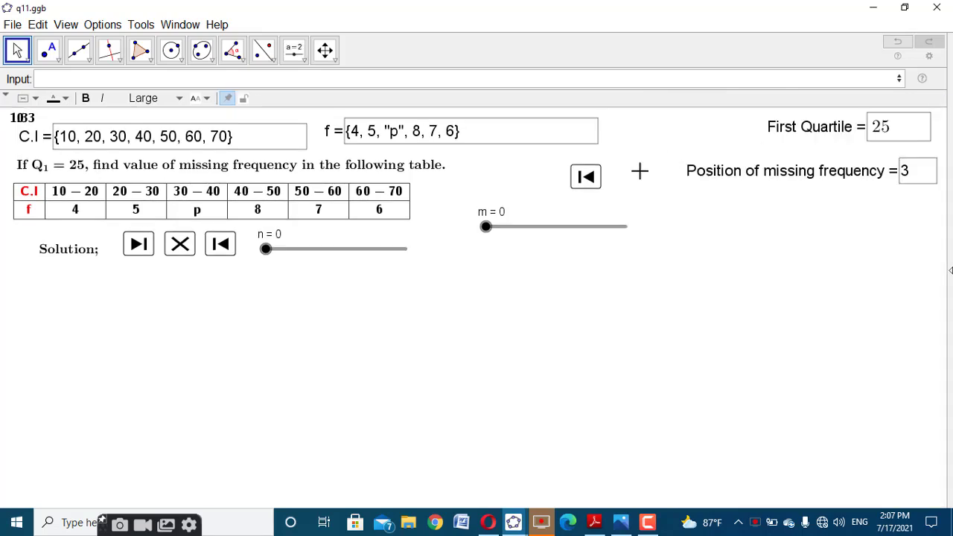
# Set button4's condition to show object to the copied length(d1)+1==n.
pyautogui.rightClick(590, 190)
pyautogui.click(666, 323)
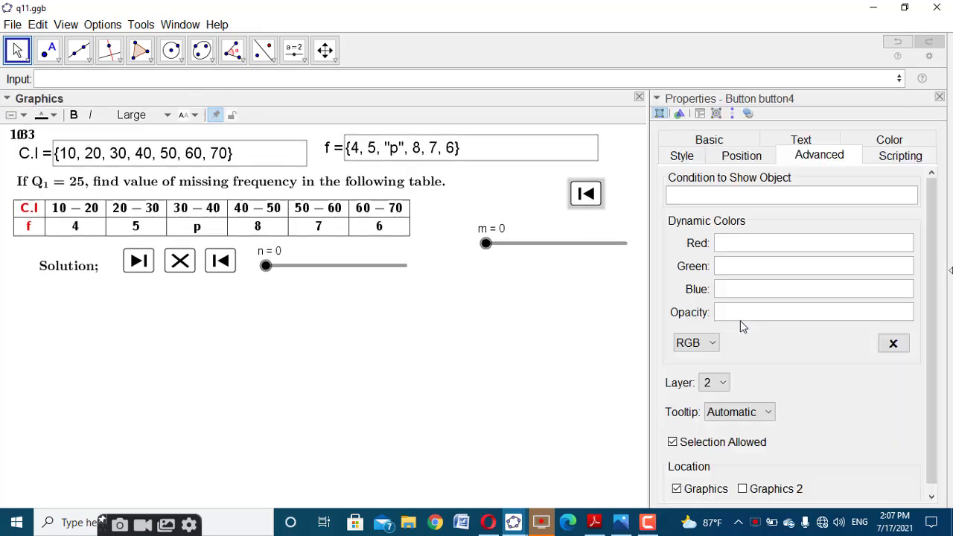
pyautogui.click(802, 194)
pyautogui.hotkey('ctrl', 'v')
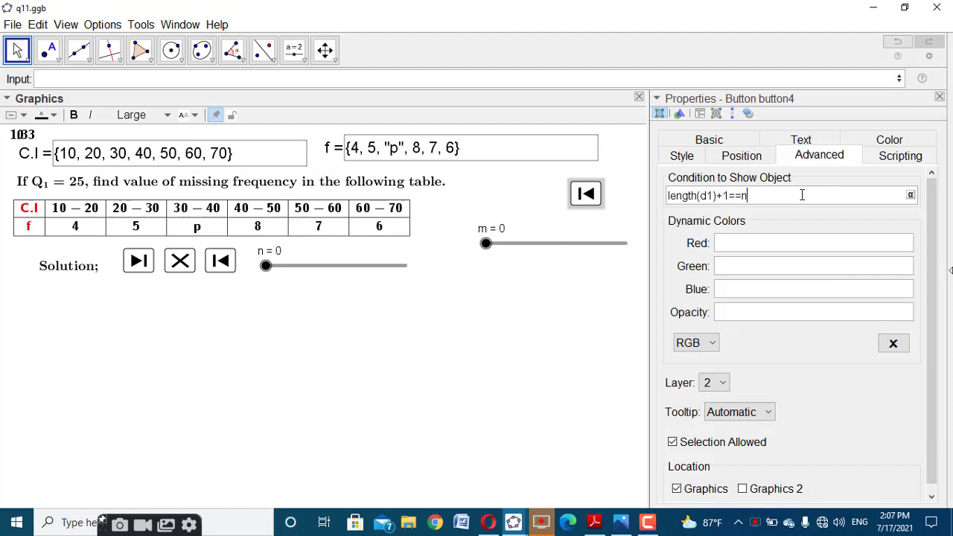
# Close button4's properties and hide the overlapping number texts above the C.I input box.
pyautogui.click(940, 98)
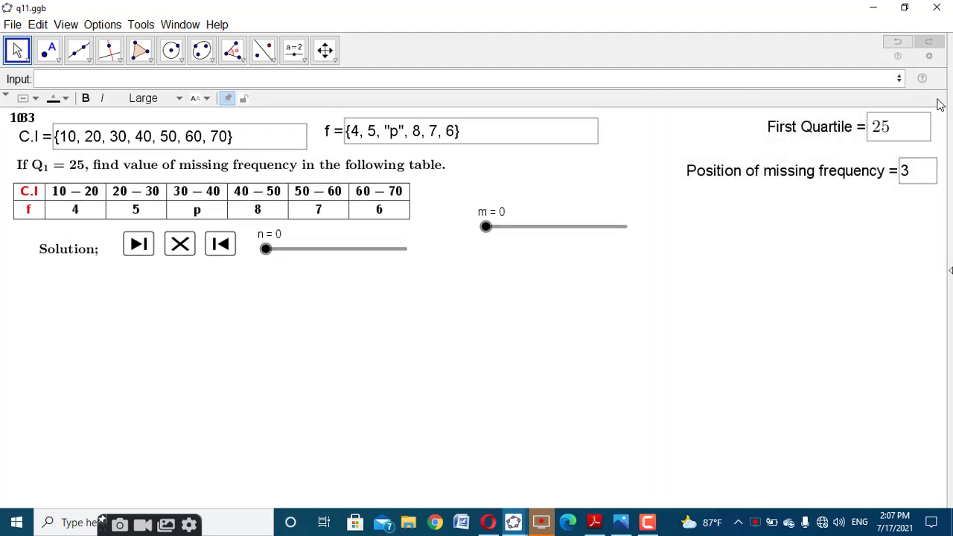
pyautogui.click(473, 260)
pyautogui.click(49, 137)
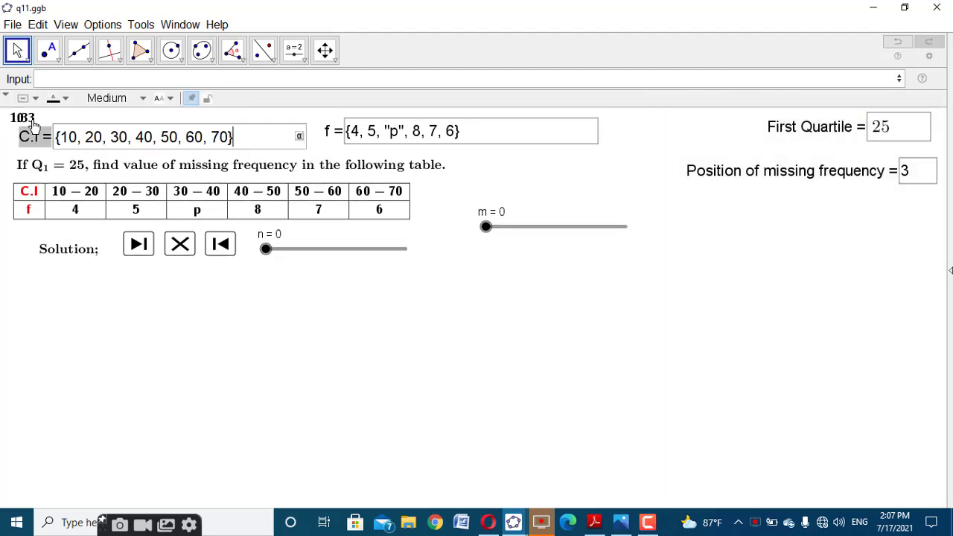
pyautogui.click(37, 125)
pyautogui.rightClick(40, 129)
pyautogui.click(41, 146)
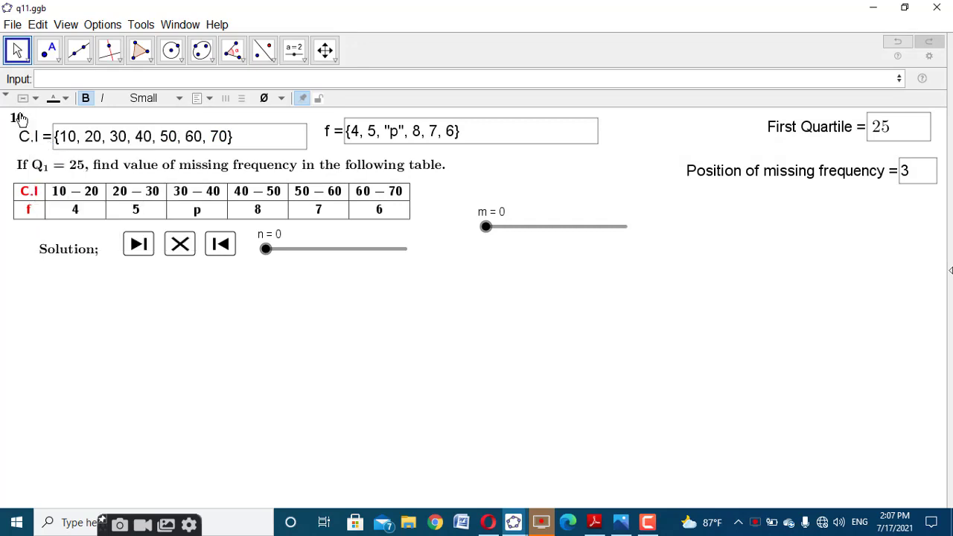
pyautogui.rightClick(21, 117)
pyautogui.click(46, 143)
# Give the C.I input box an On Click script that sets n=0 and m=0, and copy the script.
pyautogui.click(43, 134)
pyautogui.rightClick(39, 134)
pyautogui.click(127, 270)
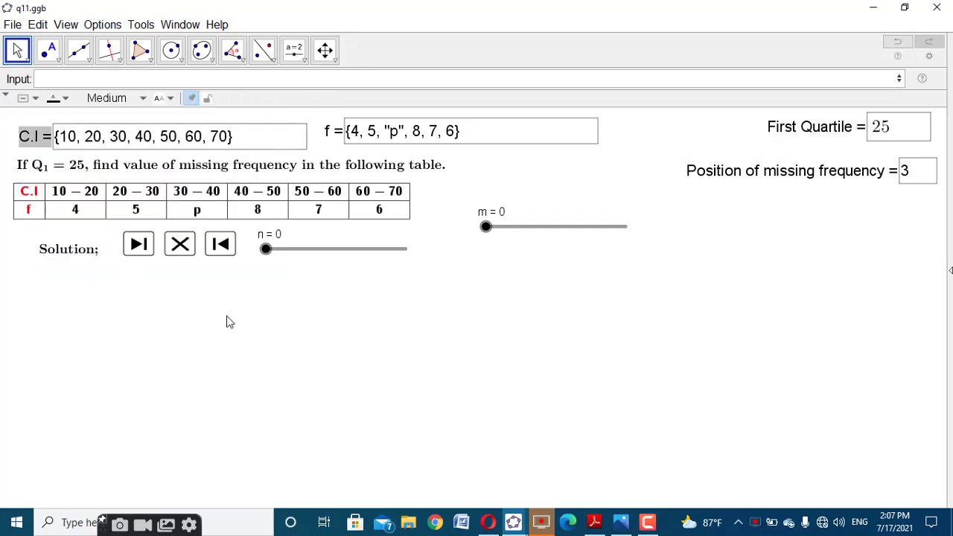
pyautogui.click(905, 156)
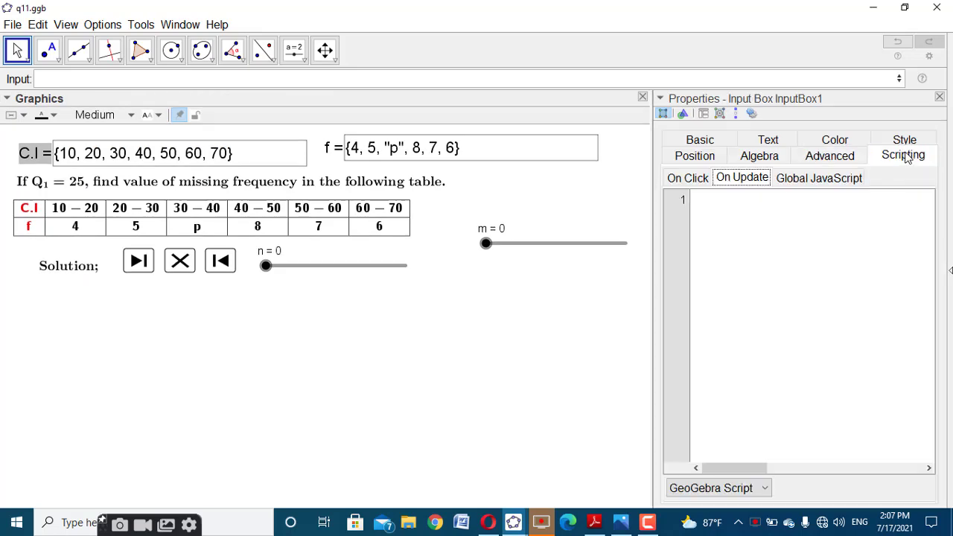
pyautogui.click(706, 178)
pyautogui.click(700, 201)
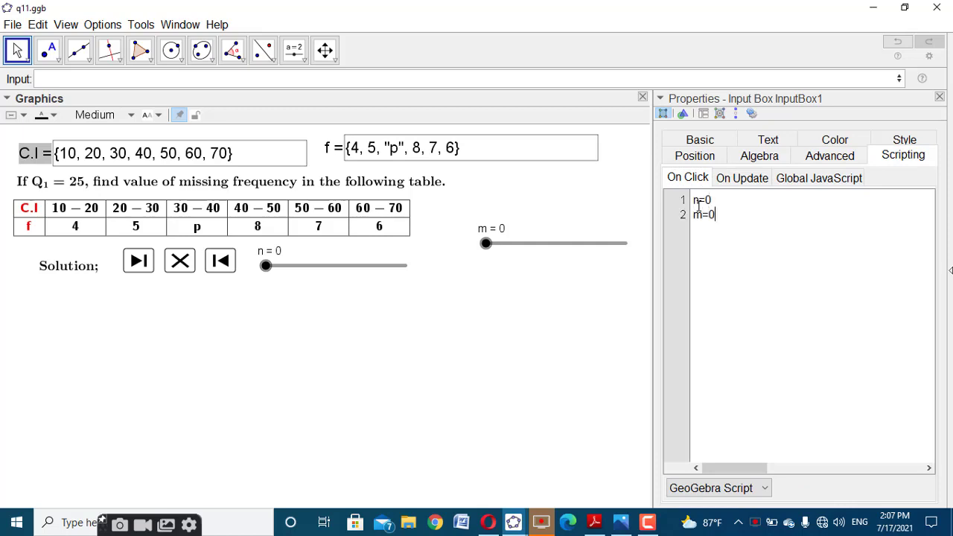
pyautogui.hotkey('ctrl', 'a')
pyautogui.hotkey('ctrl', 'c')
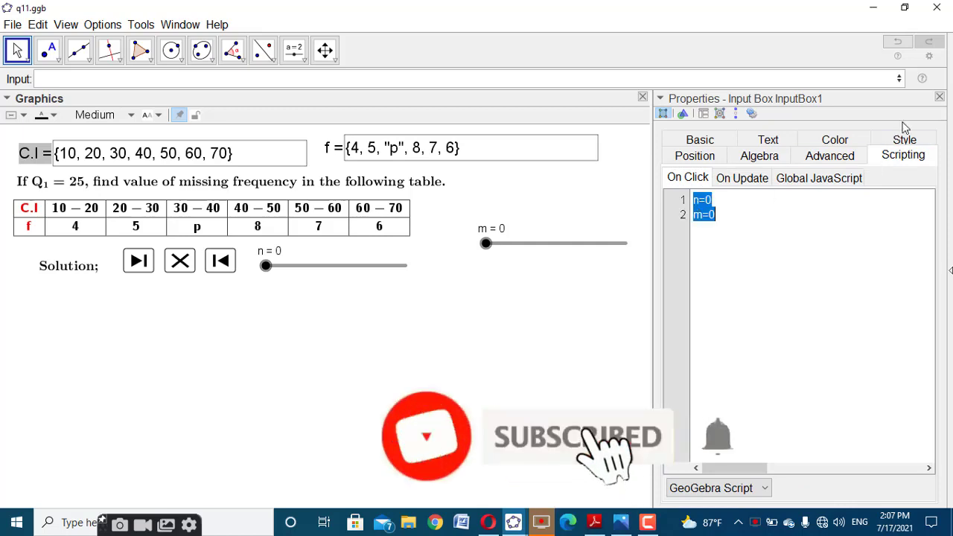
pyautogui.click(940, 97)
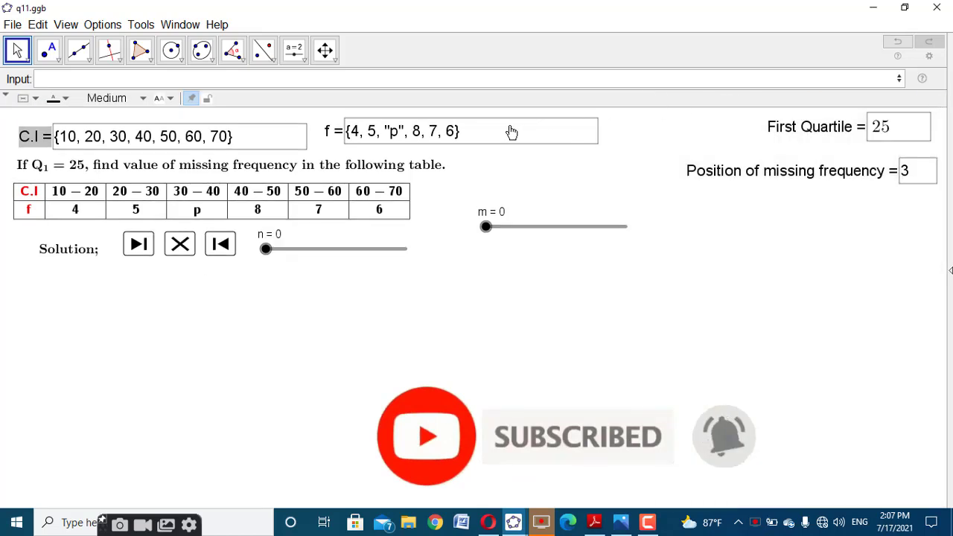
# Add the copied n=0, m=0 reset script to the On Click event of the f input box.
pyautogui.rightClick(337, 131)
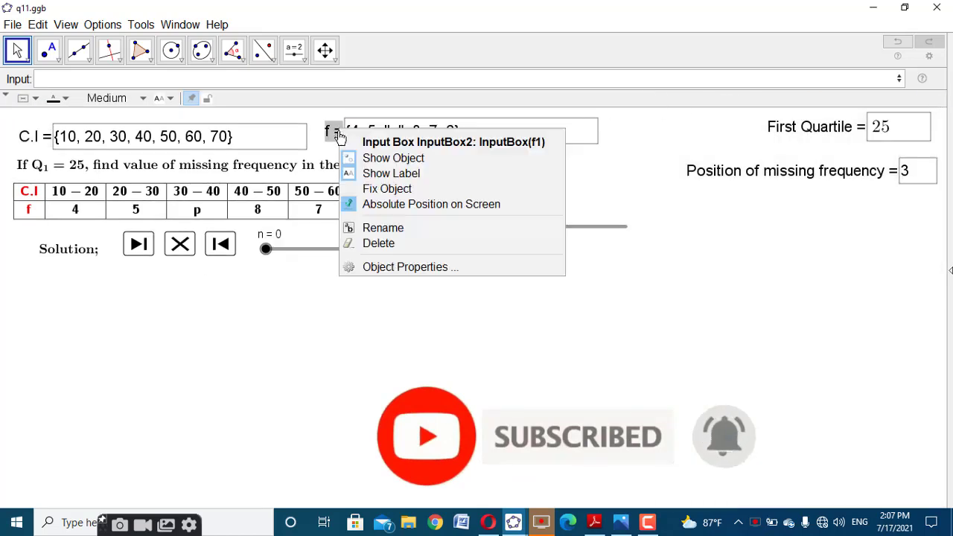
pyautogui.click(408, 267)
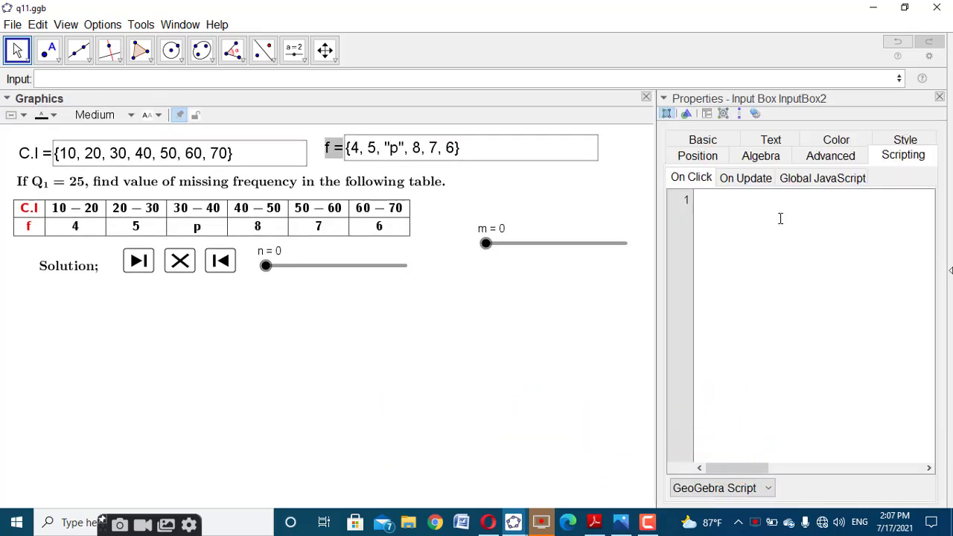
pyautogui.hotkey('ctrl', 'v')
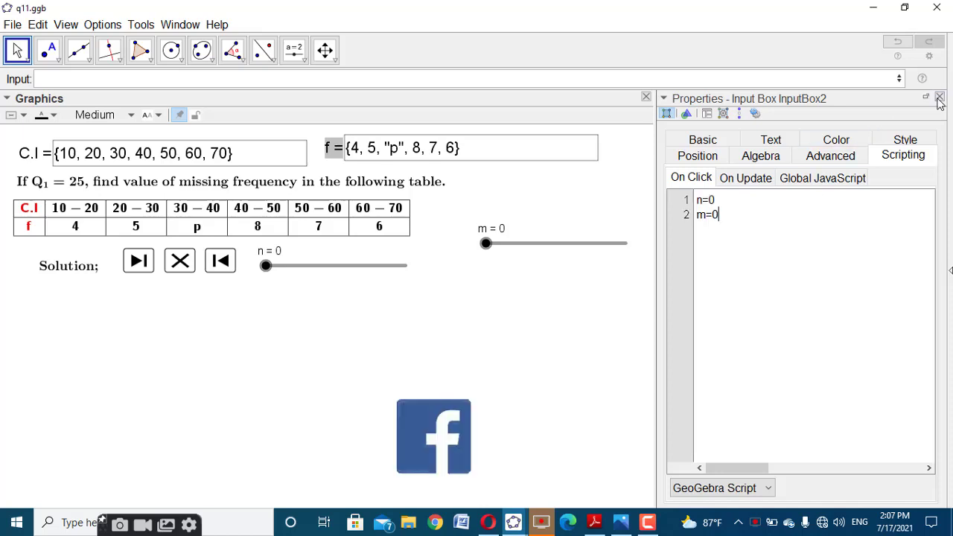
pyautogui.click(940, 99)
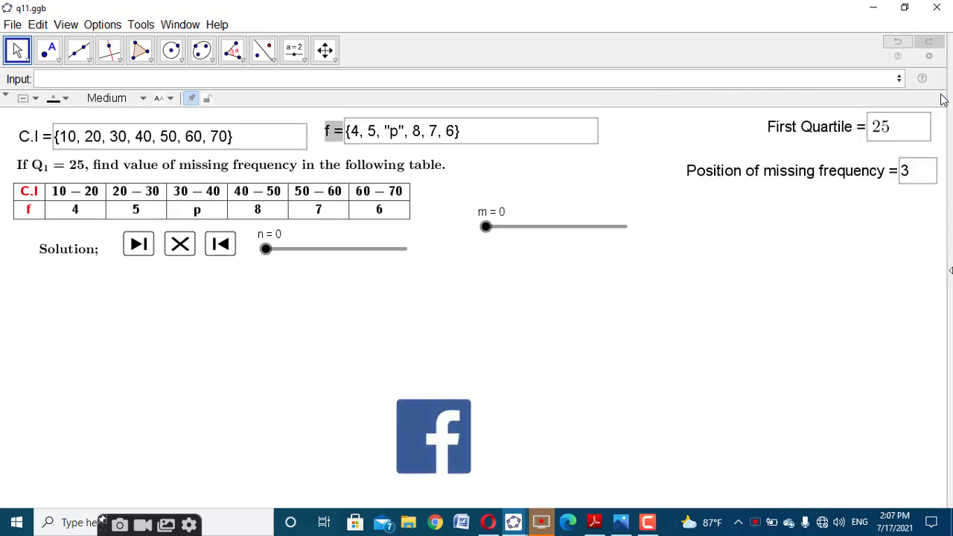
# Add the same n=0, m=0 On Click script to the First Quartile input box.
pyautogui.rightClick(825, 128)
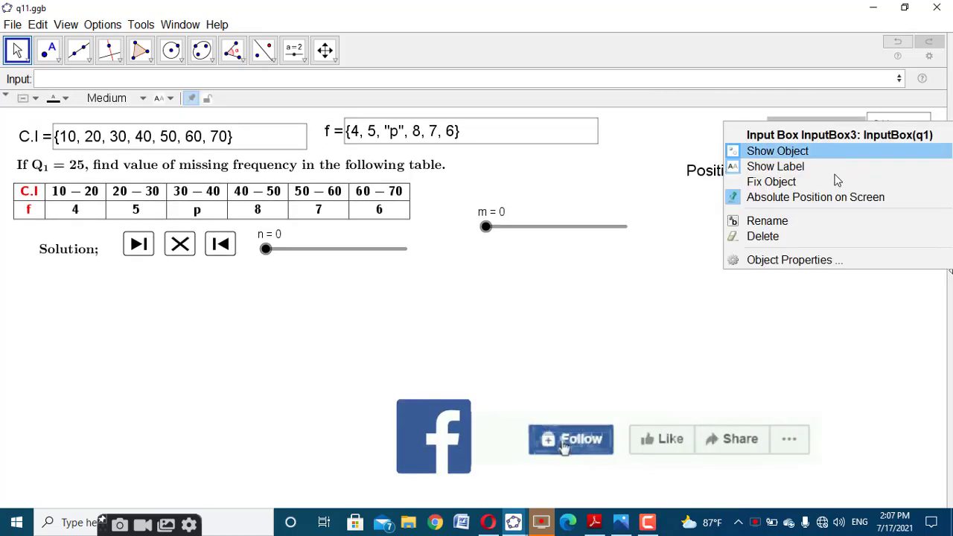
pyautogui.click(840, 256)
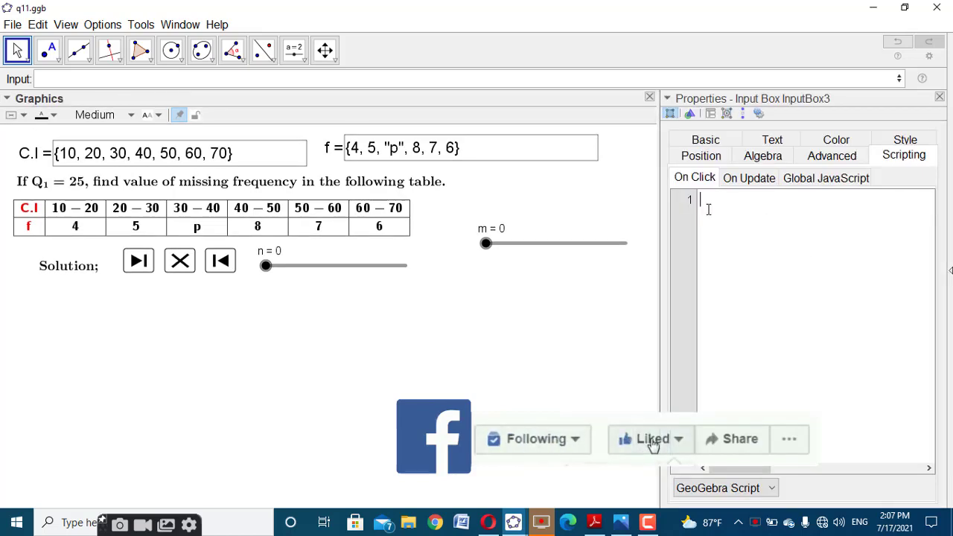
pyautogui.hotkey('ctrl', 'v')
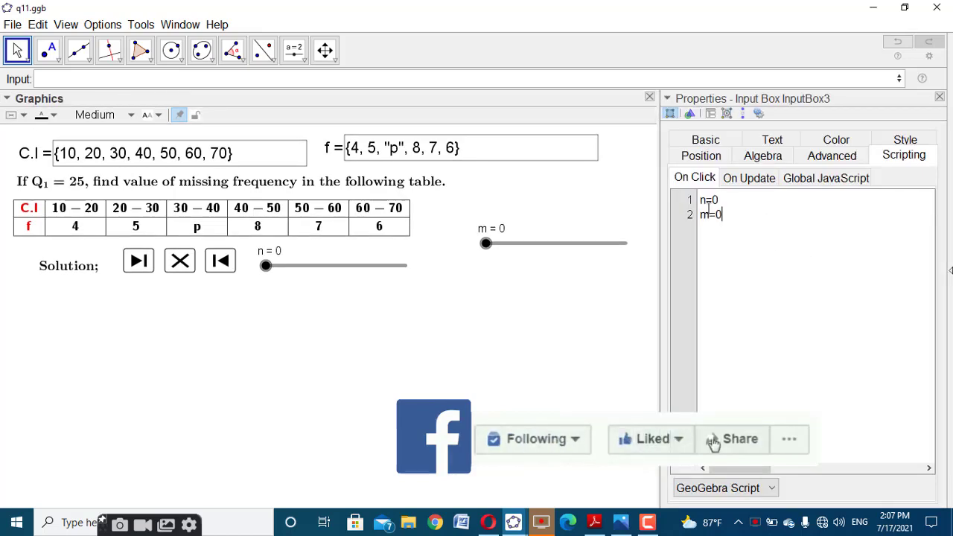
pyautogui.click(939, 97)
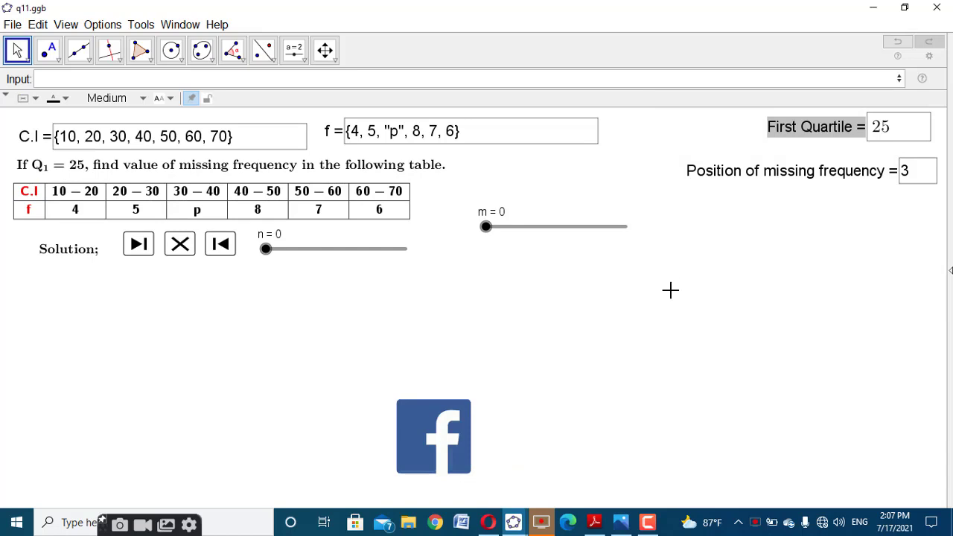
# Hide the m and n sliders from the worksheet.
pyautogui.rightClick(488, 240)
pyautogui.click(521, 264)
pyautogui.rightClick(267, 251)
pyautogui.click(318, 276)
# Set the background colour of the graphics view to turquoise.
pyautogui.rightClick(466, 217)
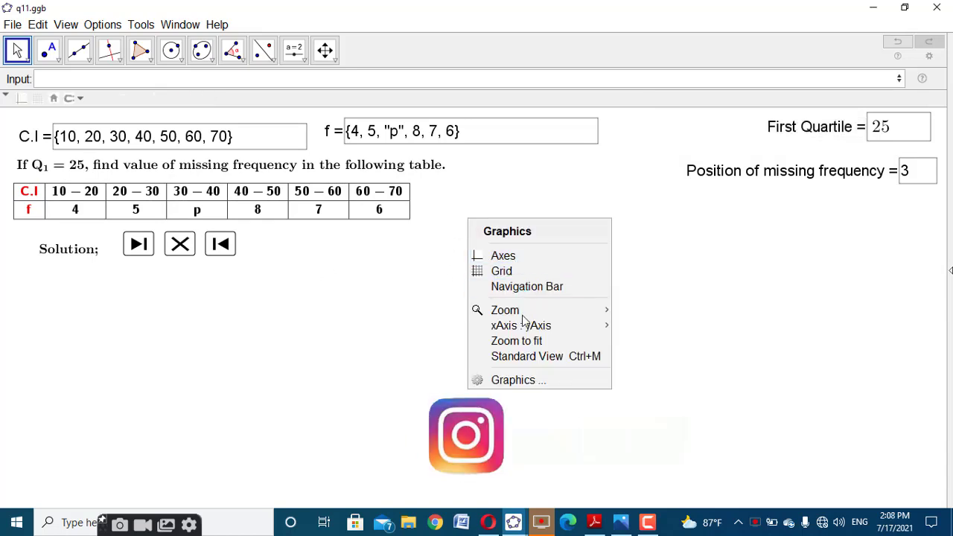
pyautogui.click(543, 382)
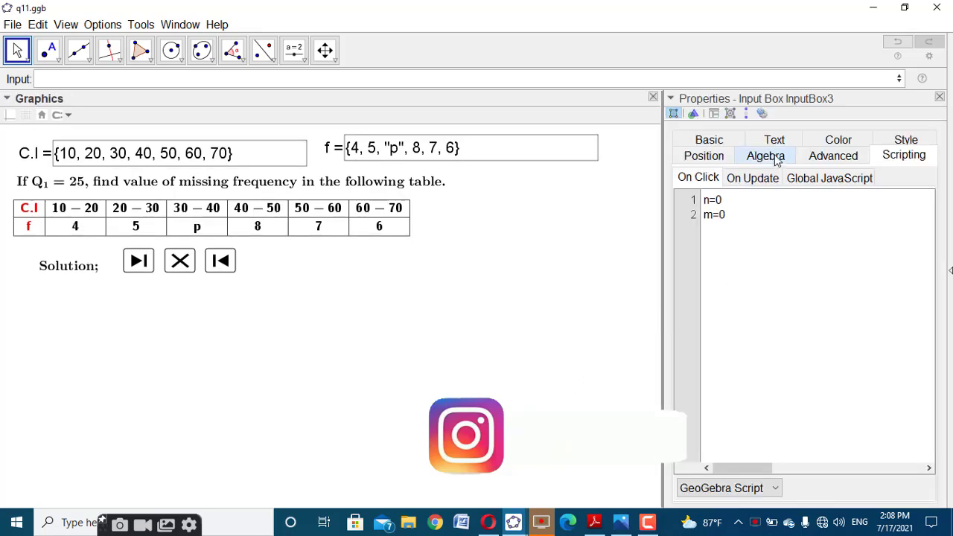
pyautogui.click(693, 114)
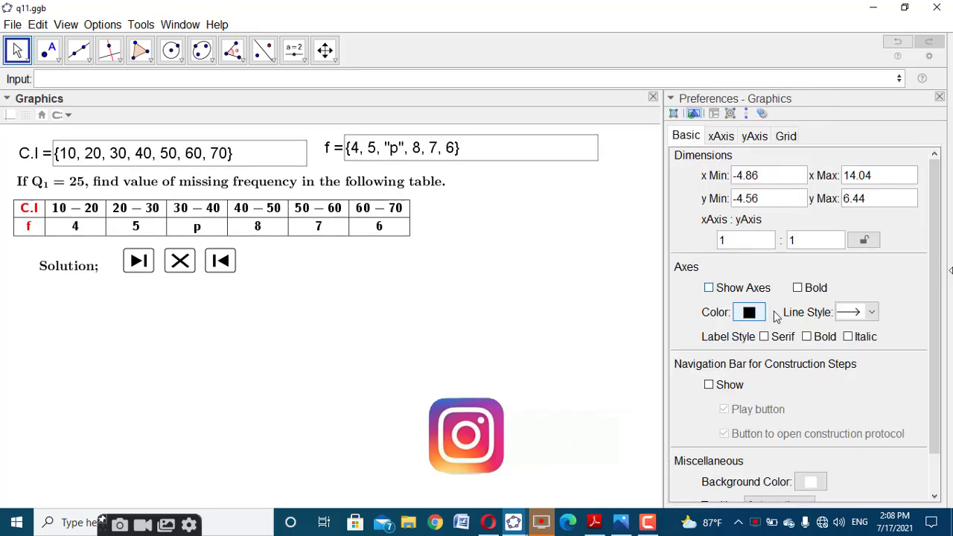
pyautogui.click(810, 482)
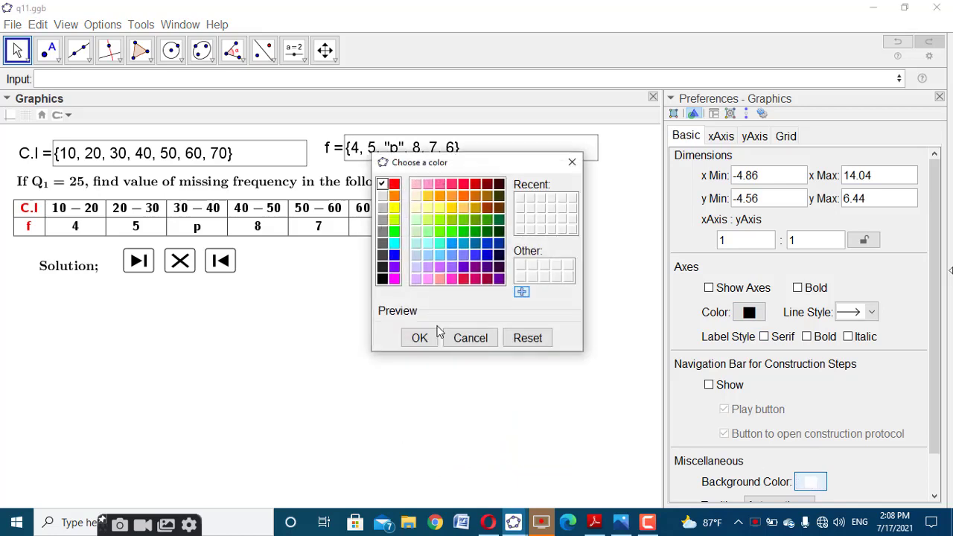
pyautogui.click(440, 243)
pyautogui.click(418, 339)
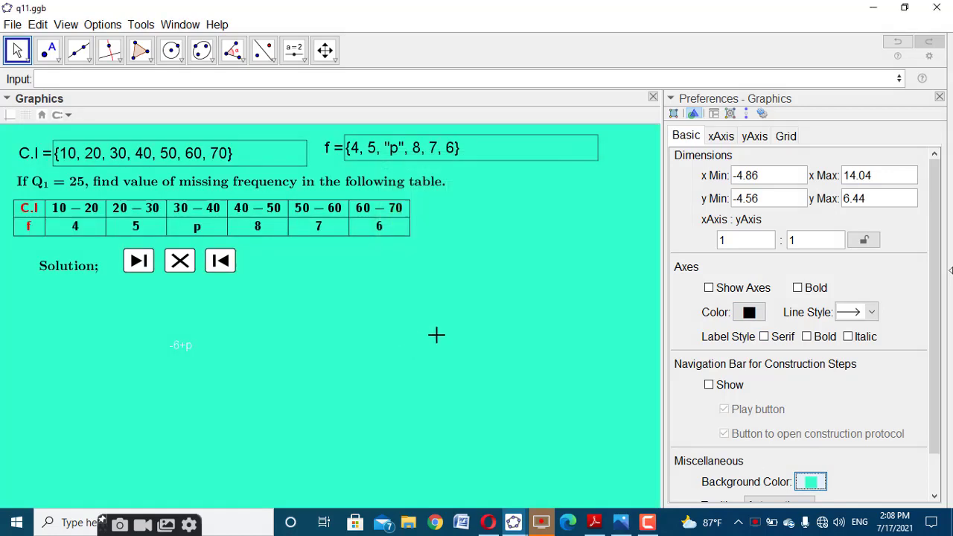
pyautogui.click(939, 96)
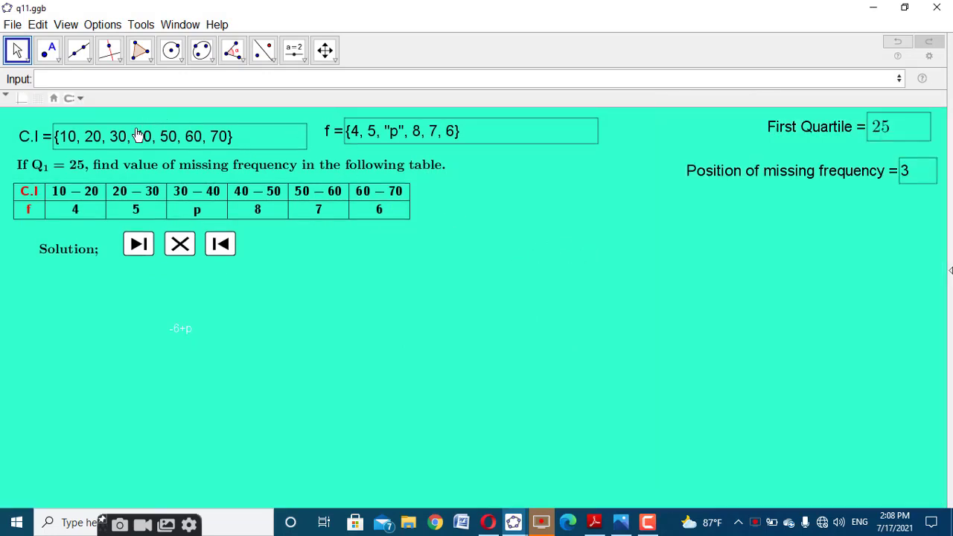
# Set a white background for the C.I and f input boxes.
pyautogui.click(38, 142)
pyautogui.click(23, 97)
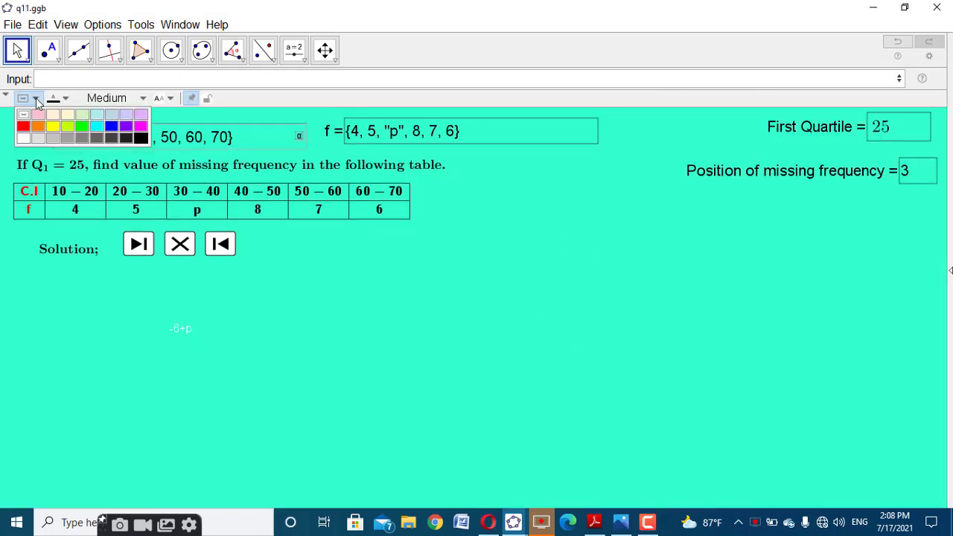
pyautogui.click(23, 138)
pyautogui.click(327, 131)
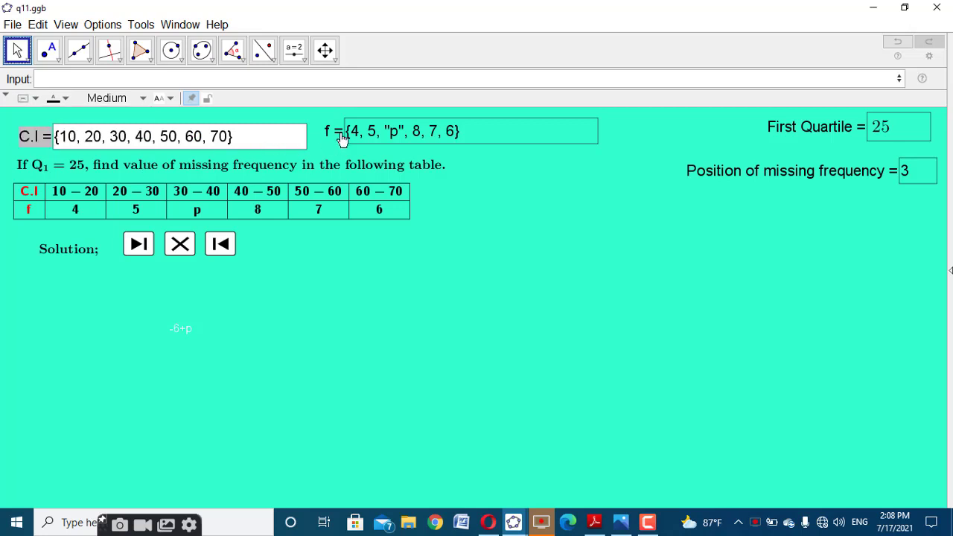
pyautogui.click(35, 99)
pyautogui.click(23, 138)
# Set a white background for the First Quartile and Position of missing frequency input boxes, and clear the selection.
pyautogui.click(809, 128)
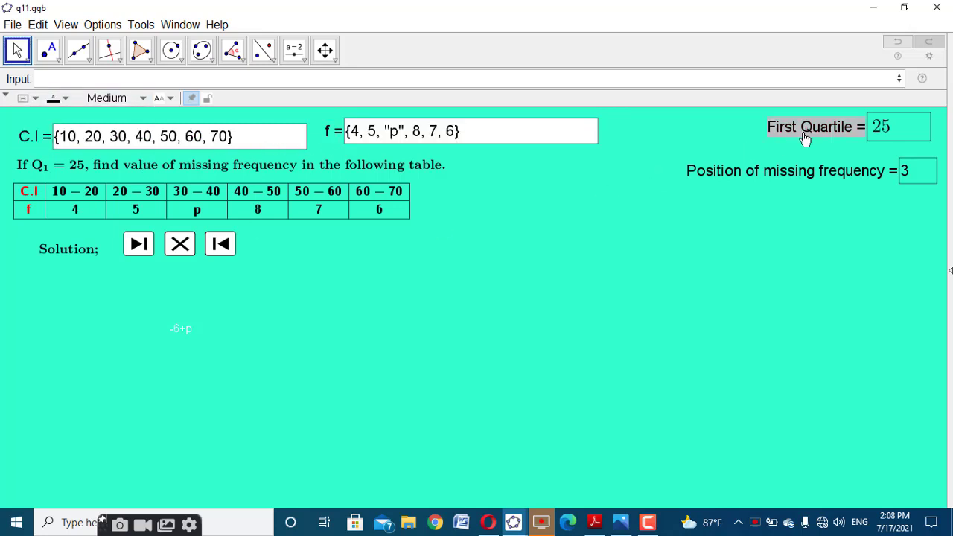
pyautogui.click(35, 99)
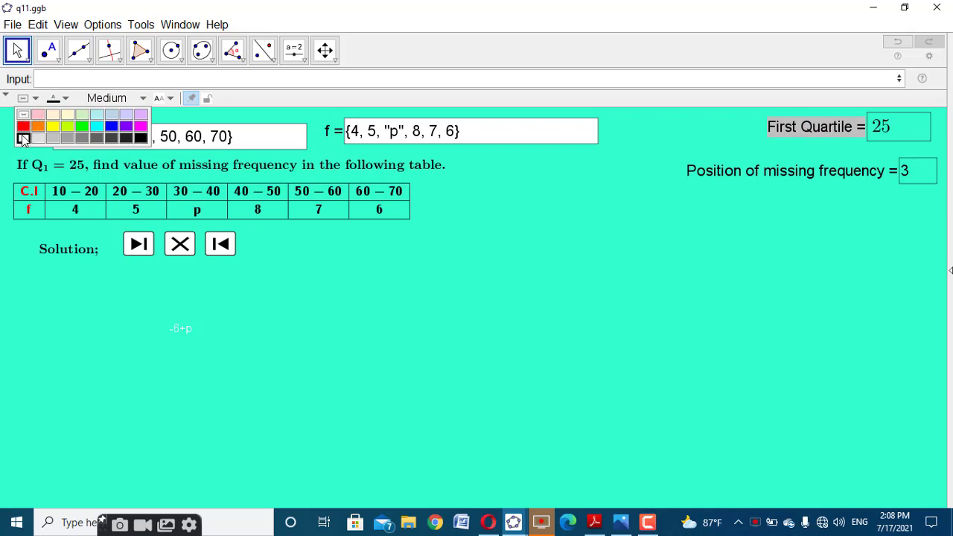
pyautogui.click(23, 135)
pyautogui.click(649, 273)
pyautogui.click(755, 196)
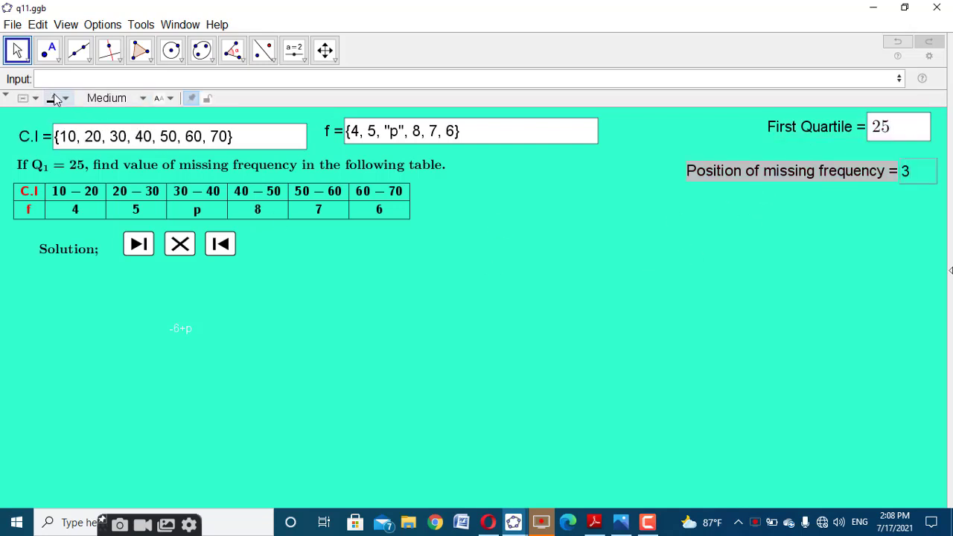
pyautogui.click(29, 104)
pyautogui.click(23, 137)
pyautogui.click(735, 328)
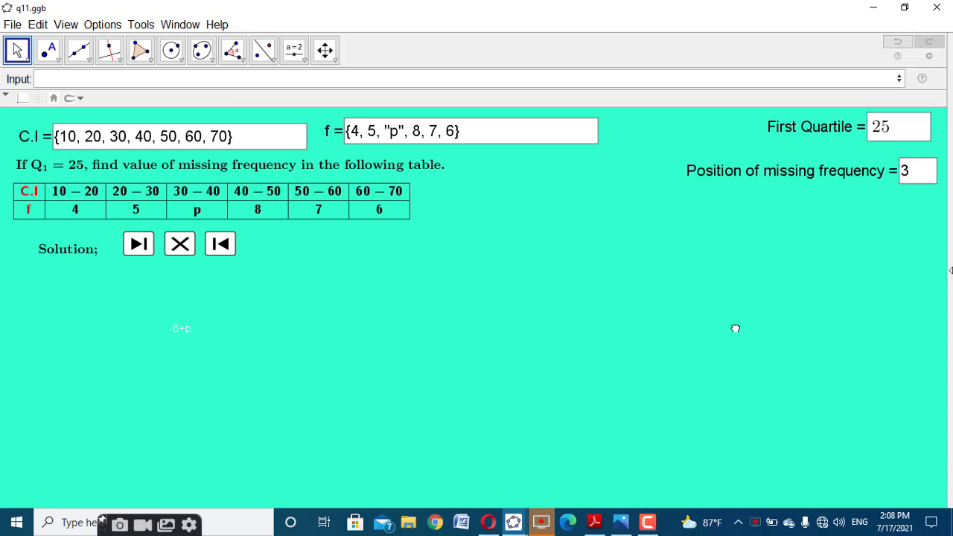